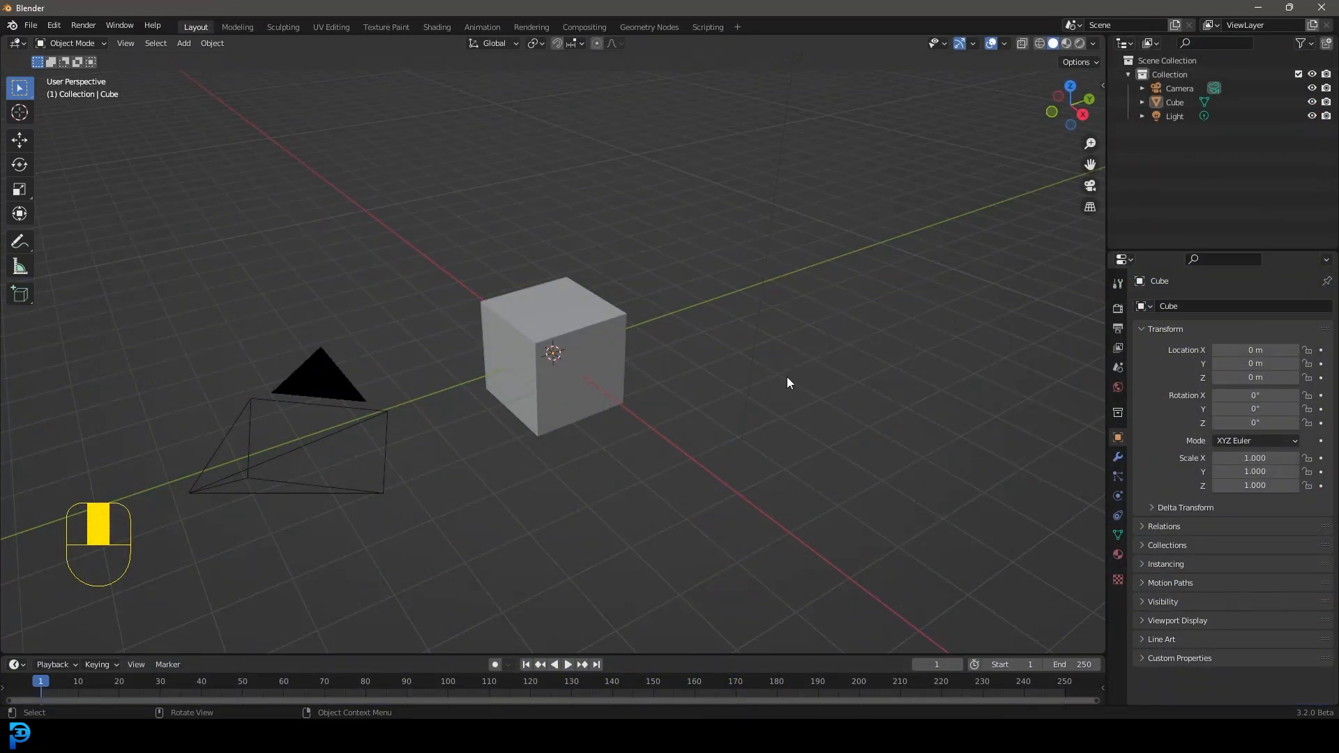
# Select the default cube and add an Ocean modifier to it.
pyautogui.moveTo(598, 316); pyautogui.dragTo(605, 315, button='middle')
pyautogui.scroll(-3, 607, 323)
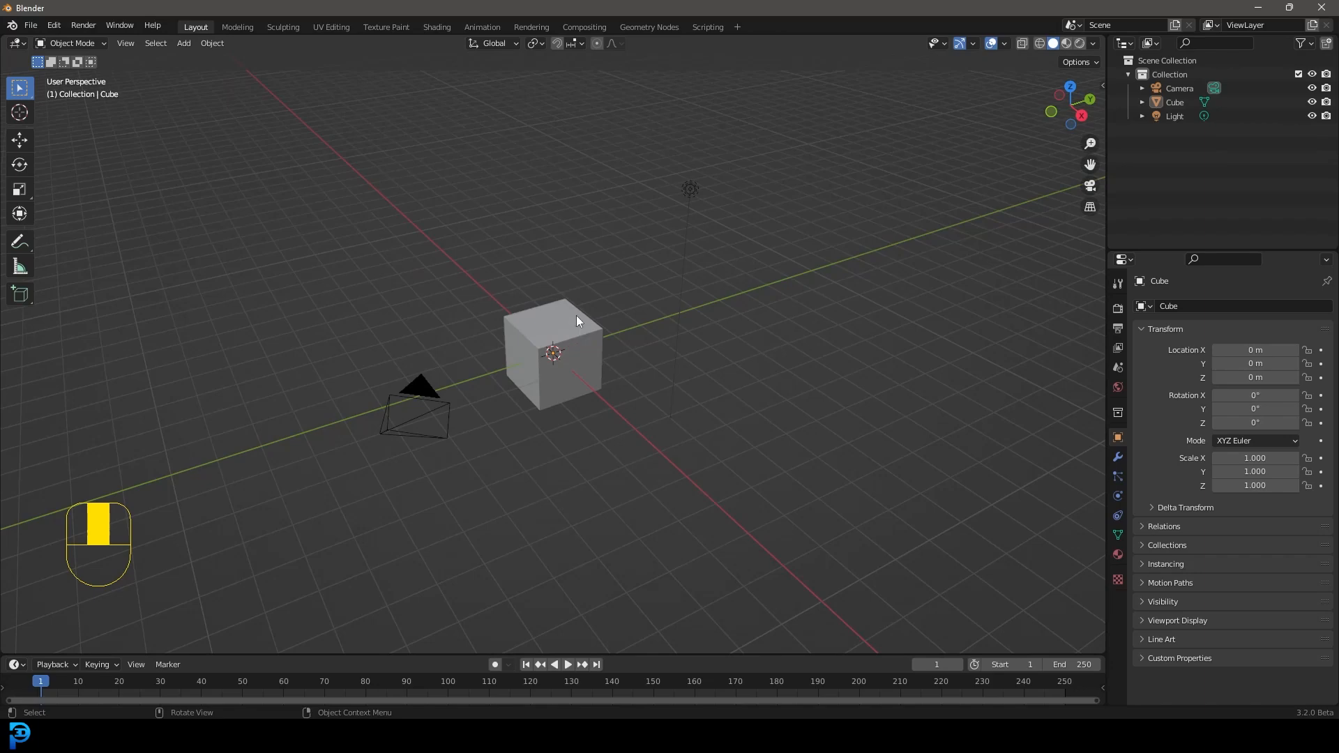
pyautogui.scroll(4, 576, 320)
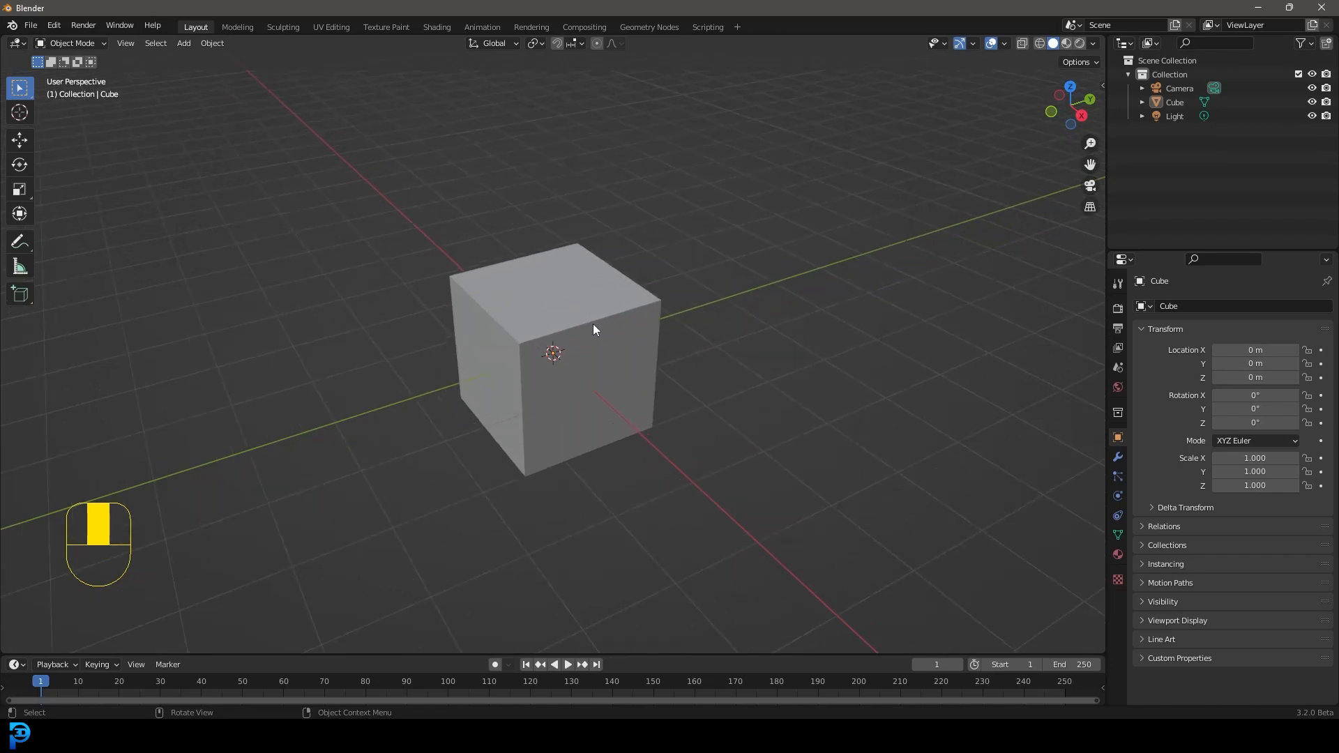
pyautogui.click(558, 300)
pyautogui.scroll(-3, 588, 299)
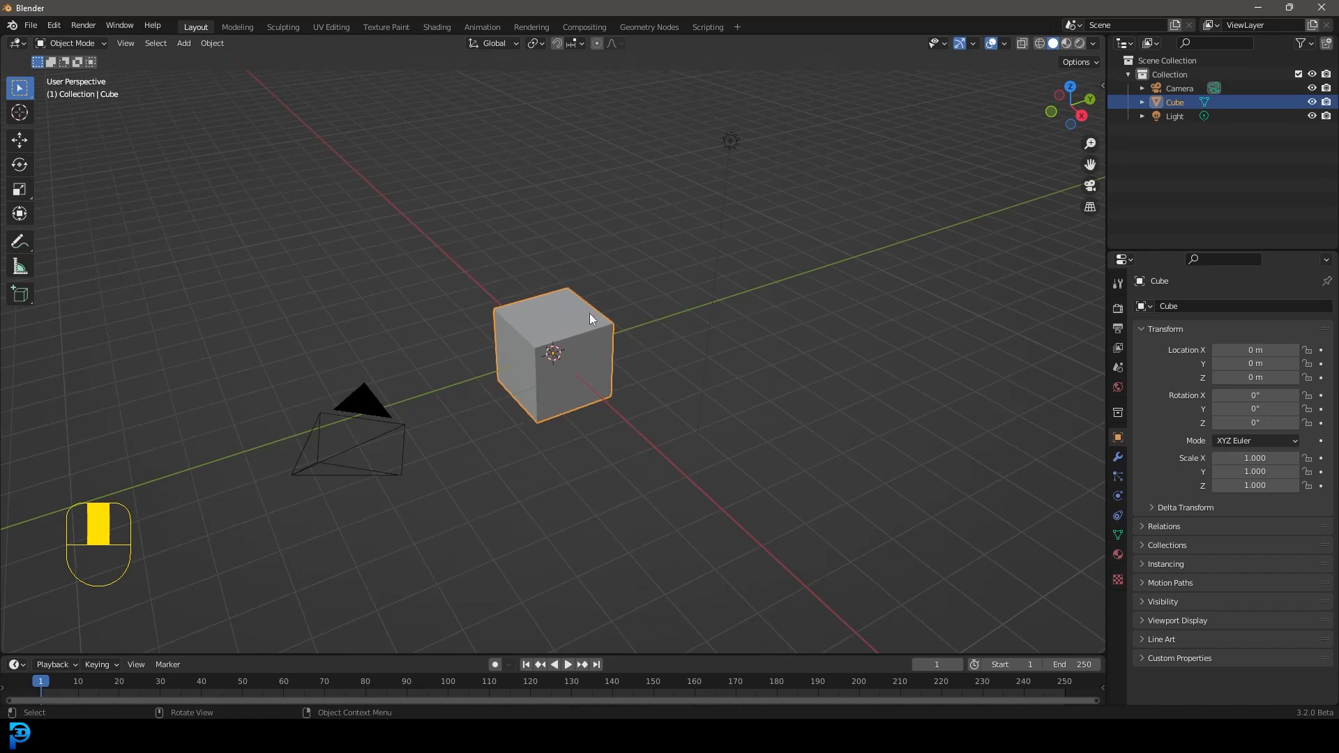
pyautogui.click(1118, 457)
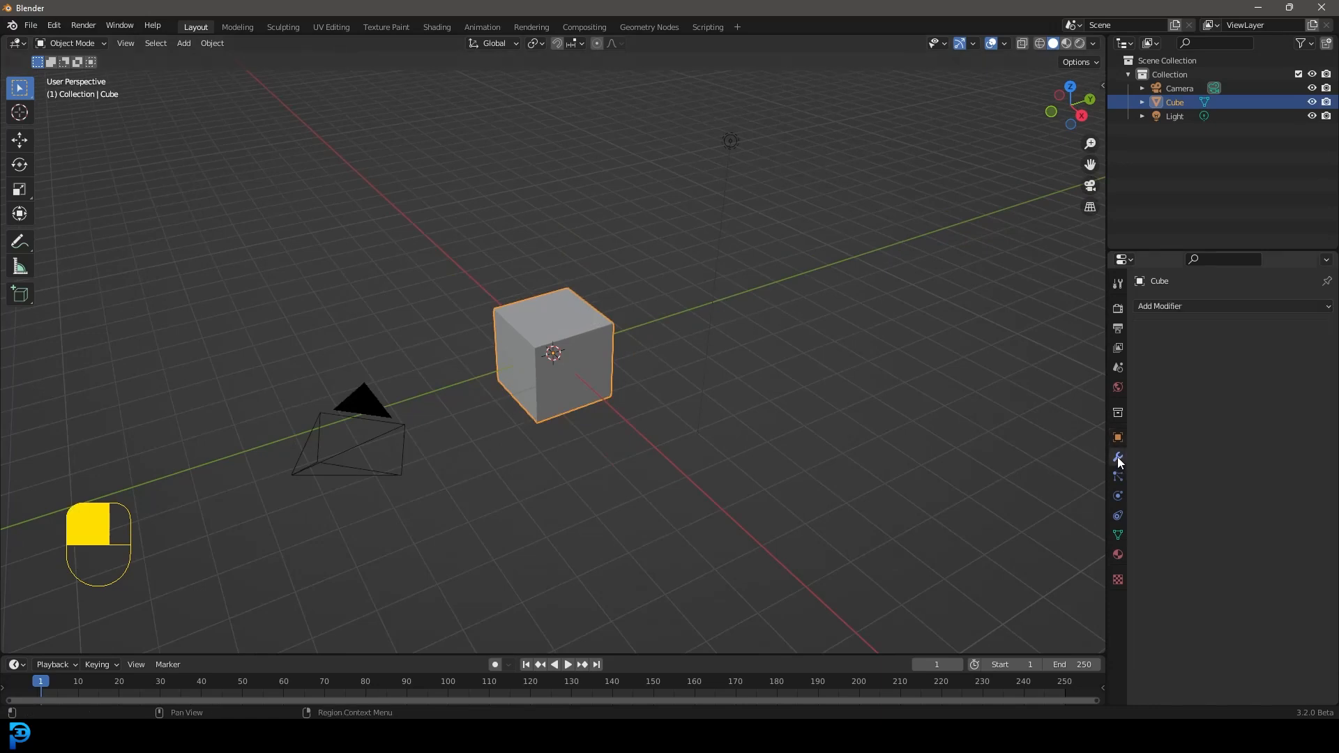
pyautogui.click(1161, 307)
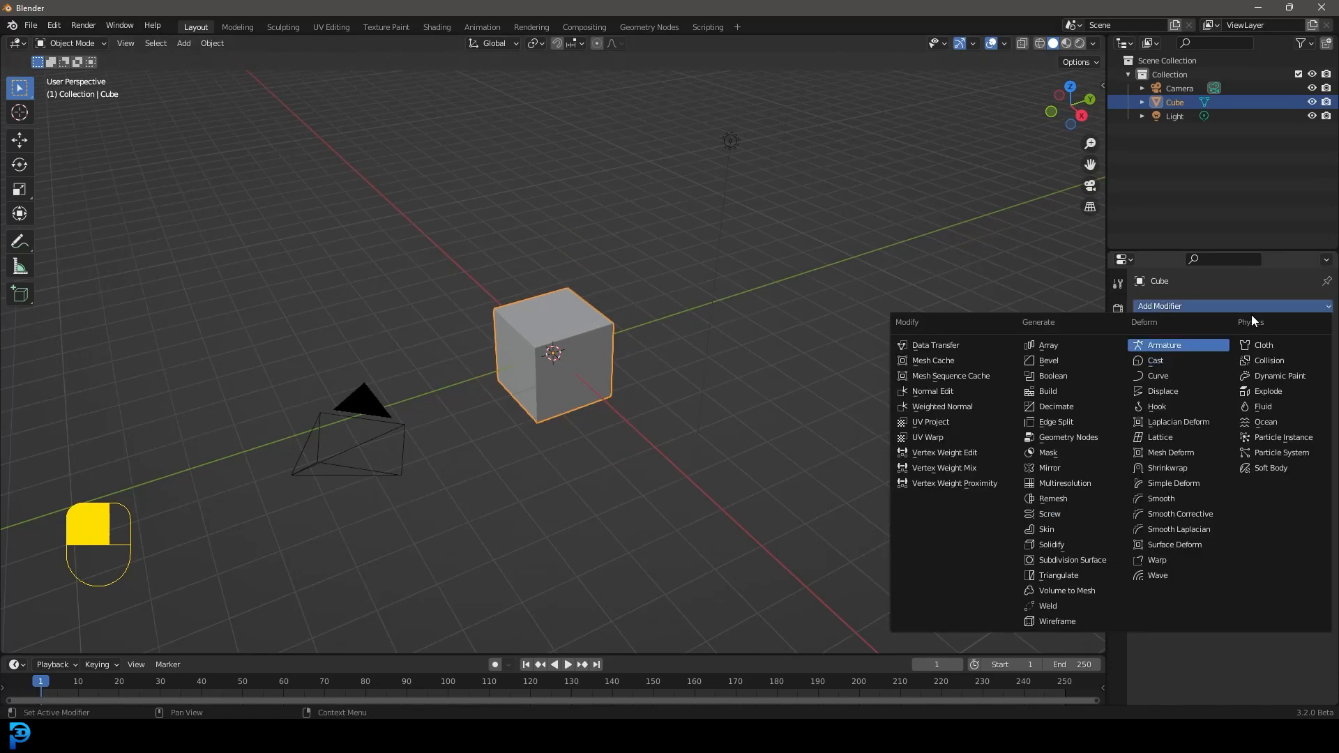
pyautogui.click(1274, 421)
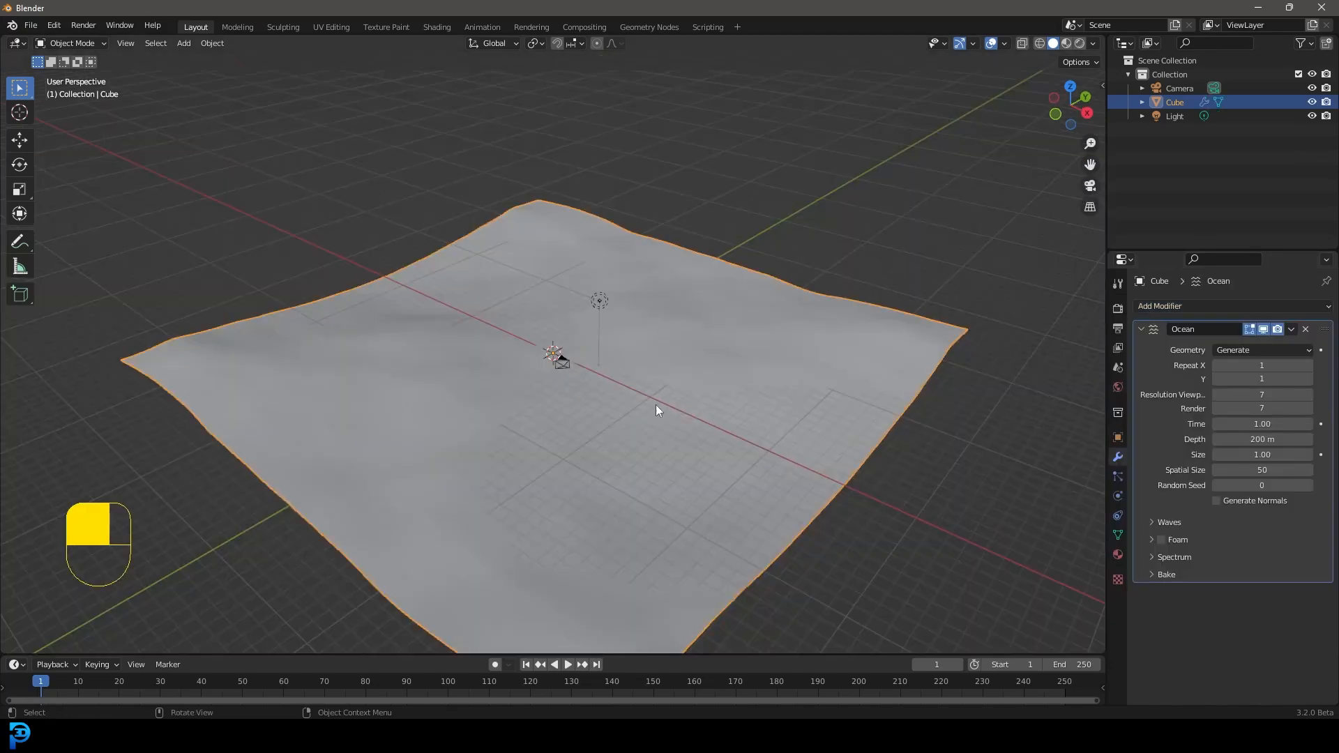
# Play the timeline briefly, stop it, and inspect the generated ocean surface for movement and detail.
pyautogui.press('space')
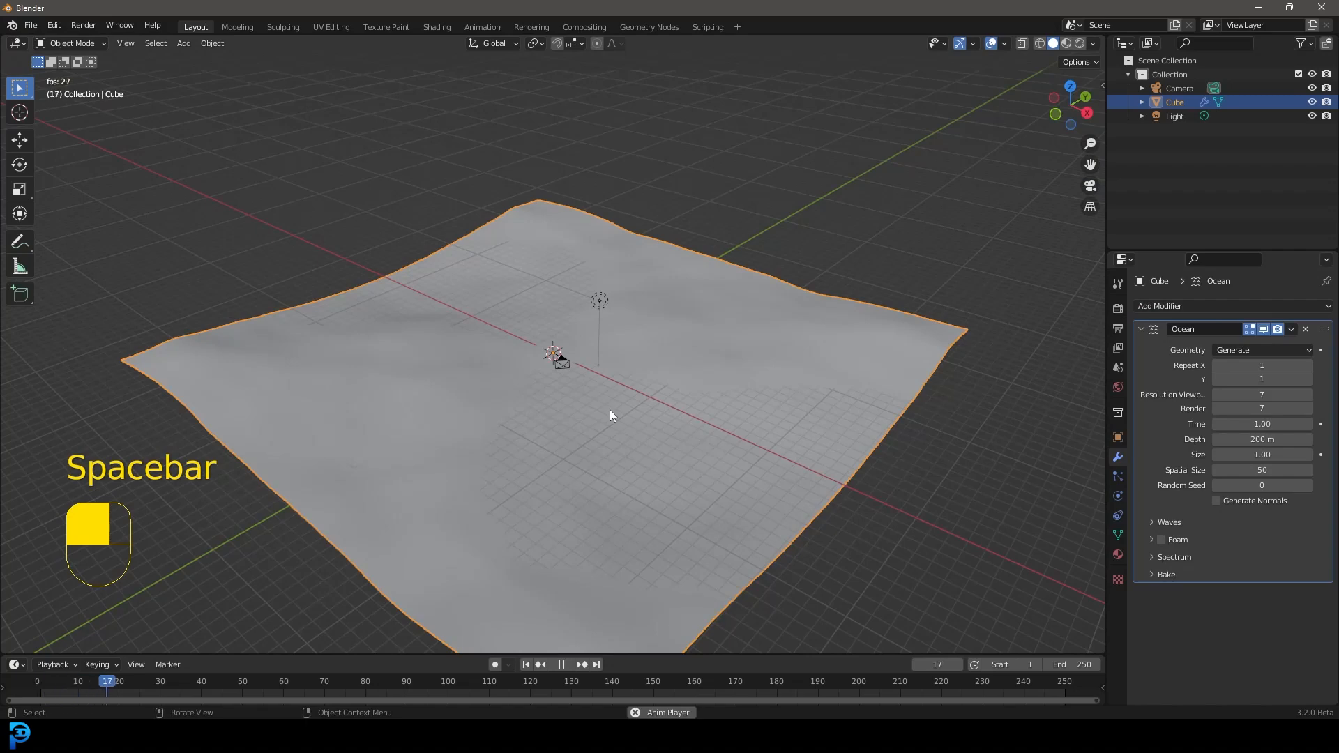
pyautogui.press('space')
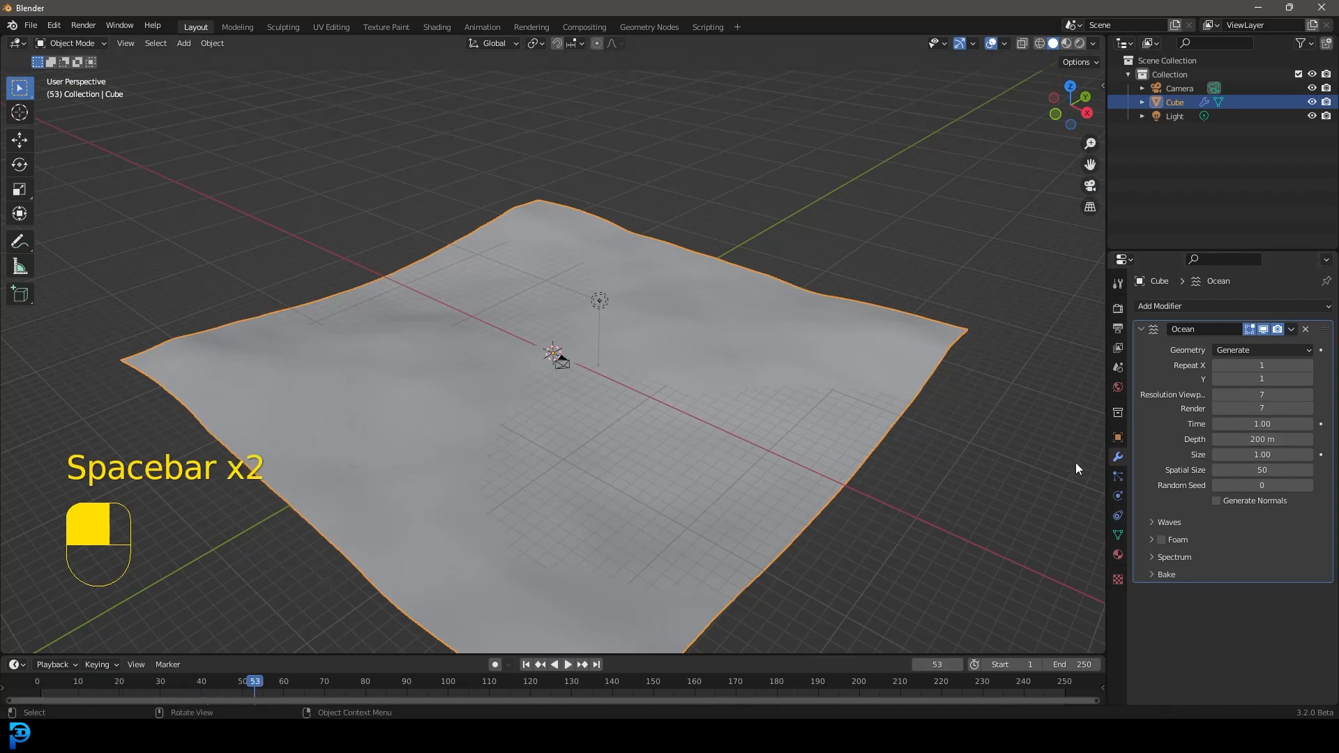
pyautogui.scroll(2, 609, 432)
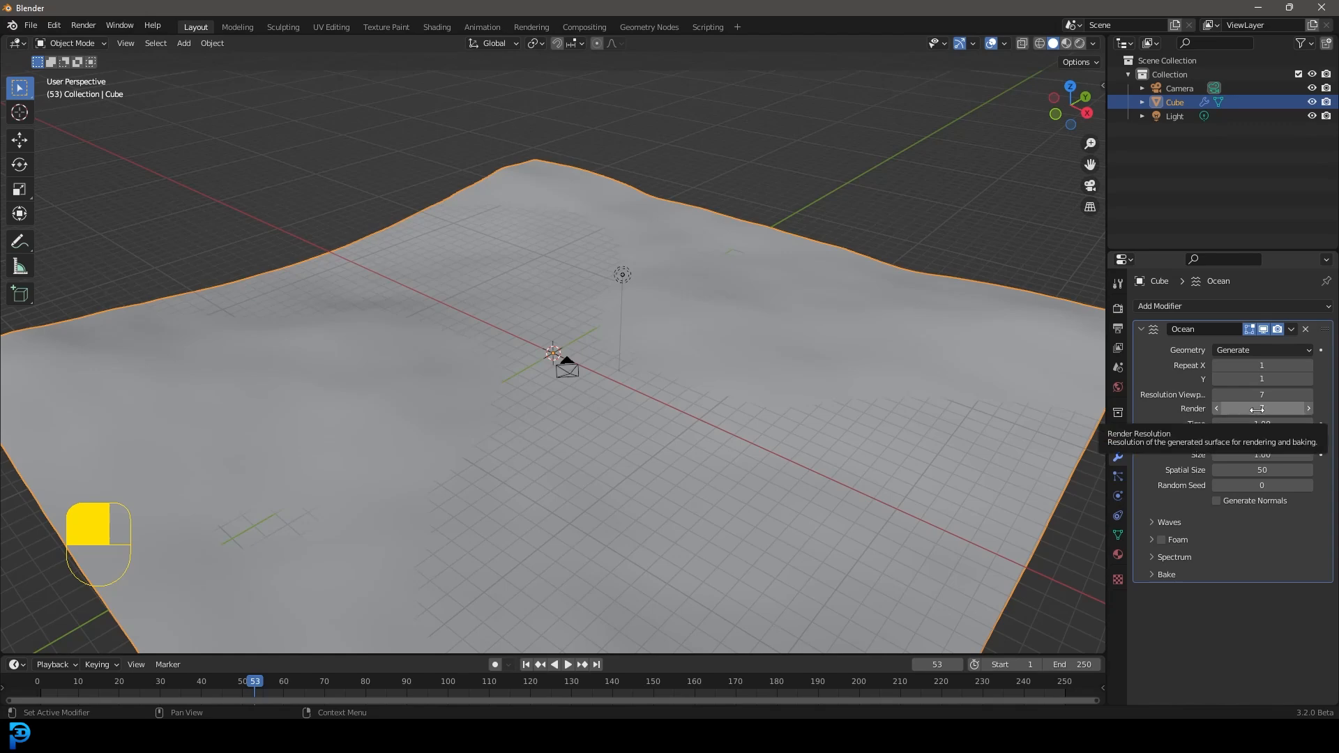
pyautogui.scroll(-4, 650, 452)
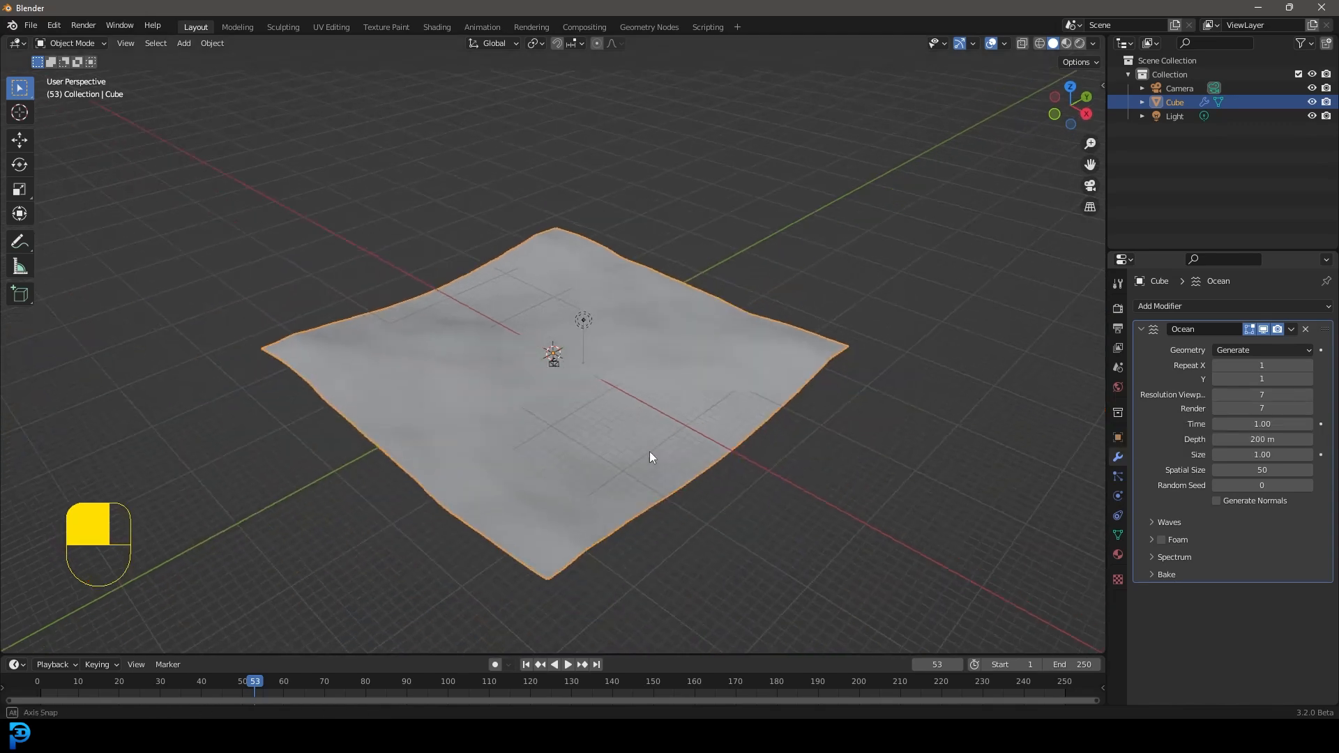
pyautogui.moveTo(650, 452); pyautogui.dragTo(586, 447, button='middle')
pyautogui.scroll(5, 586, 447)
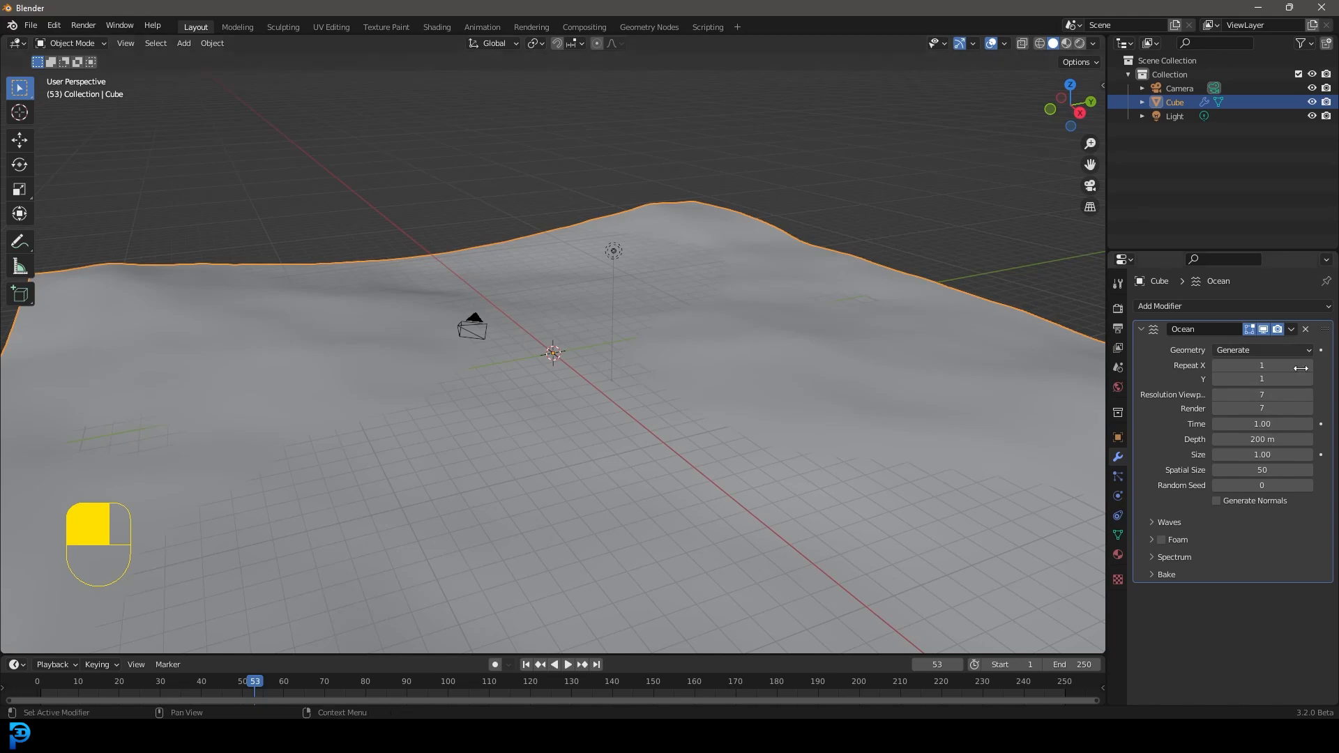
# Set the Ocean modifier's render resolution to 34.
pyautogui.click(1278, 409)
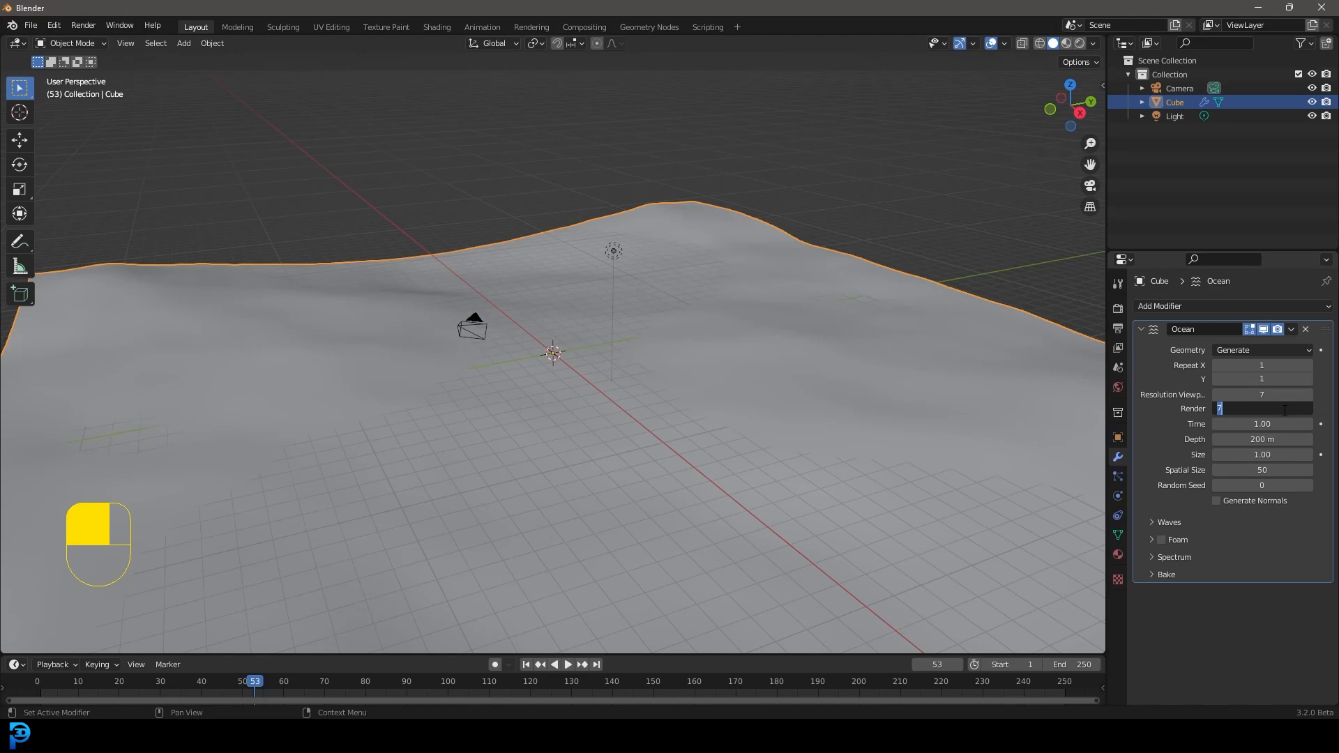
pyautogui.write('32')
pyautogui.press('BackSpace')
pyautogui.write('4')
pyautogui.press('Return')
# Set the Ocean modifier's size to 0.8.
pyautogui.click(1268, 454)
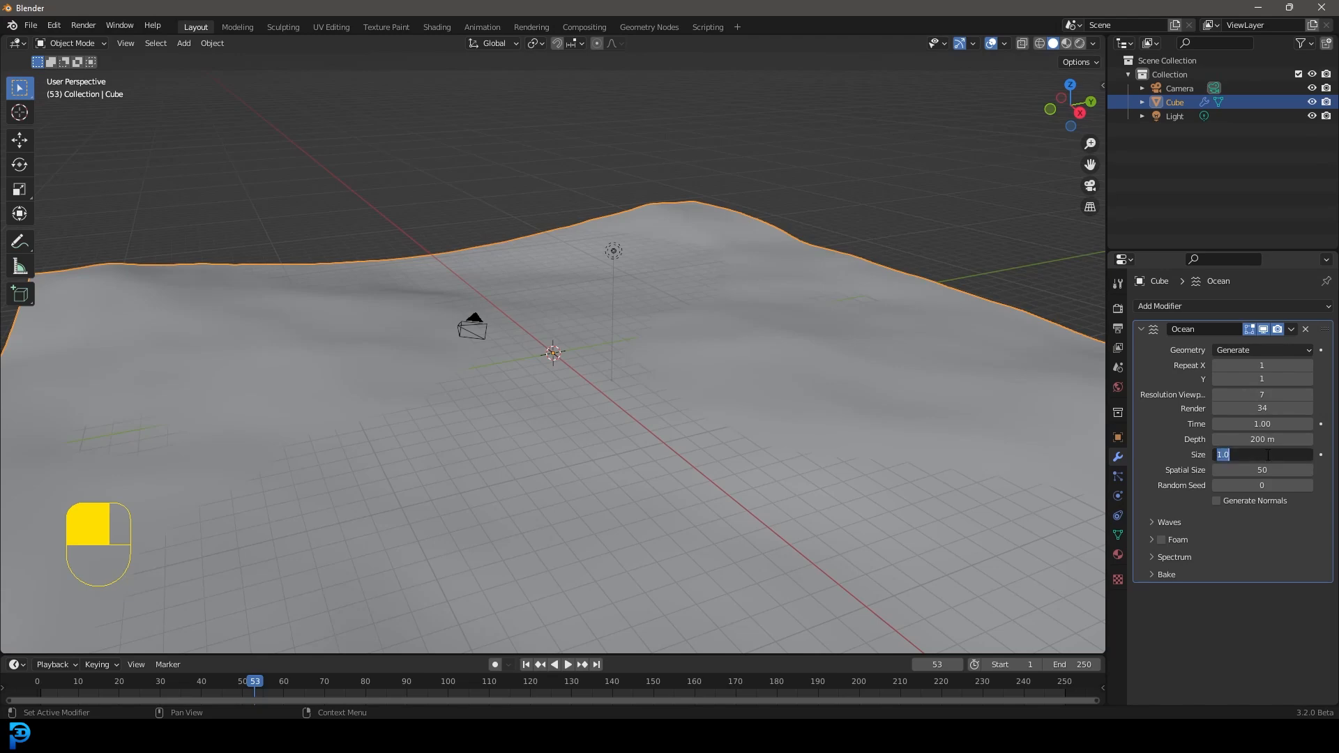
pyautogui.write('.8')
pyautogui.press('Return')
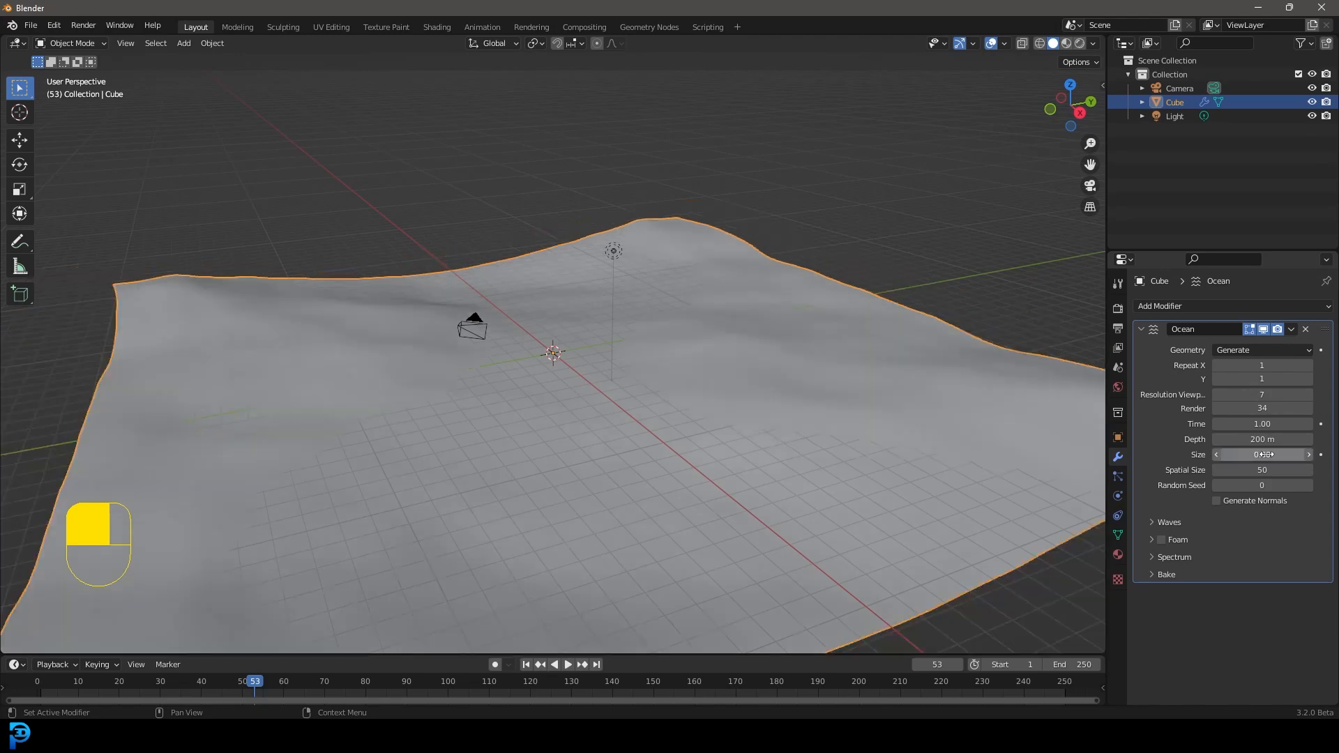
pyautogui.scroll(-6, 720, 296)
pyautogui.moveTo(720, 296); pyautogui.dragTo(702, 340, button='middle')
pyautogui.scroll(5, 701, 339)
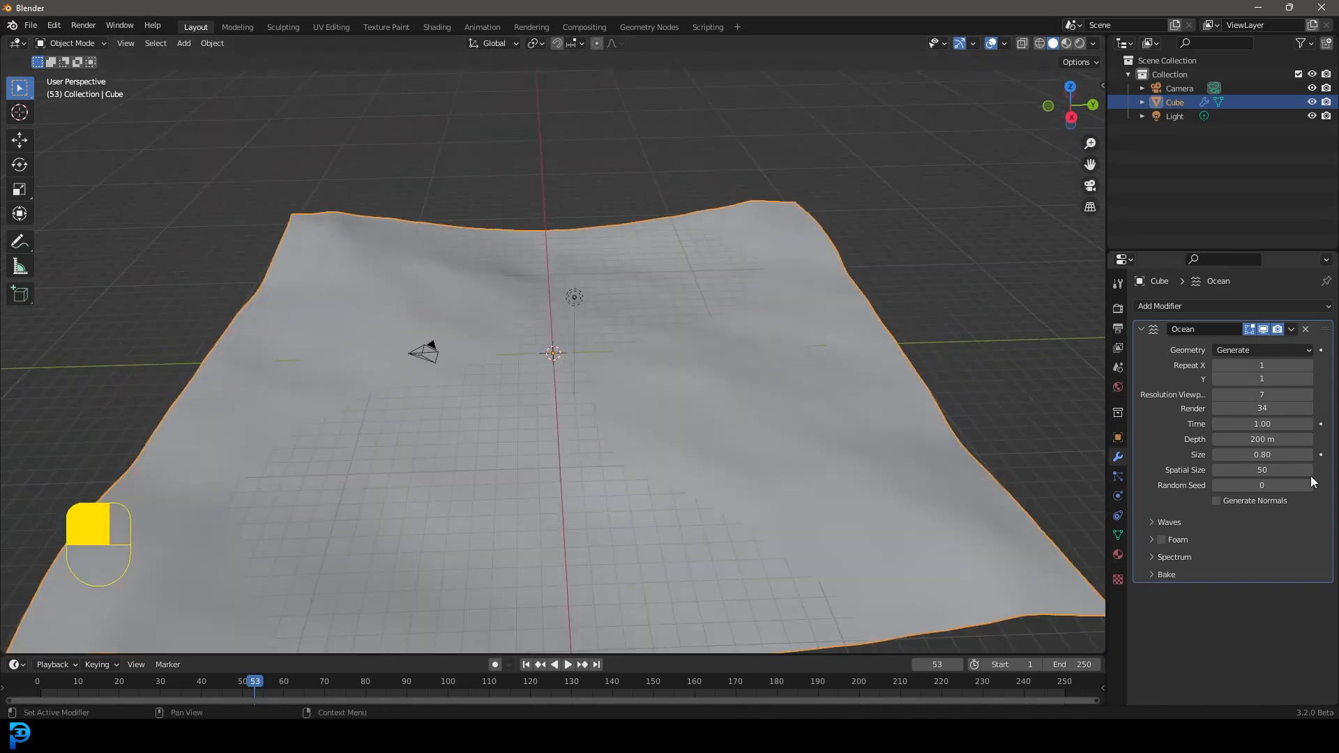
# Set the wave scale of the Ocean modifier to 2 and inspect the taller waves from several angles.
pyautogui.click(1155, 522)
pyautogui.click(1256, 542)
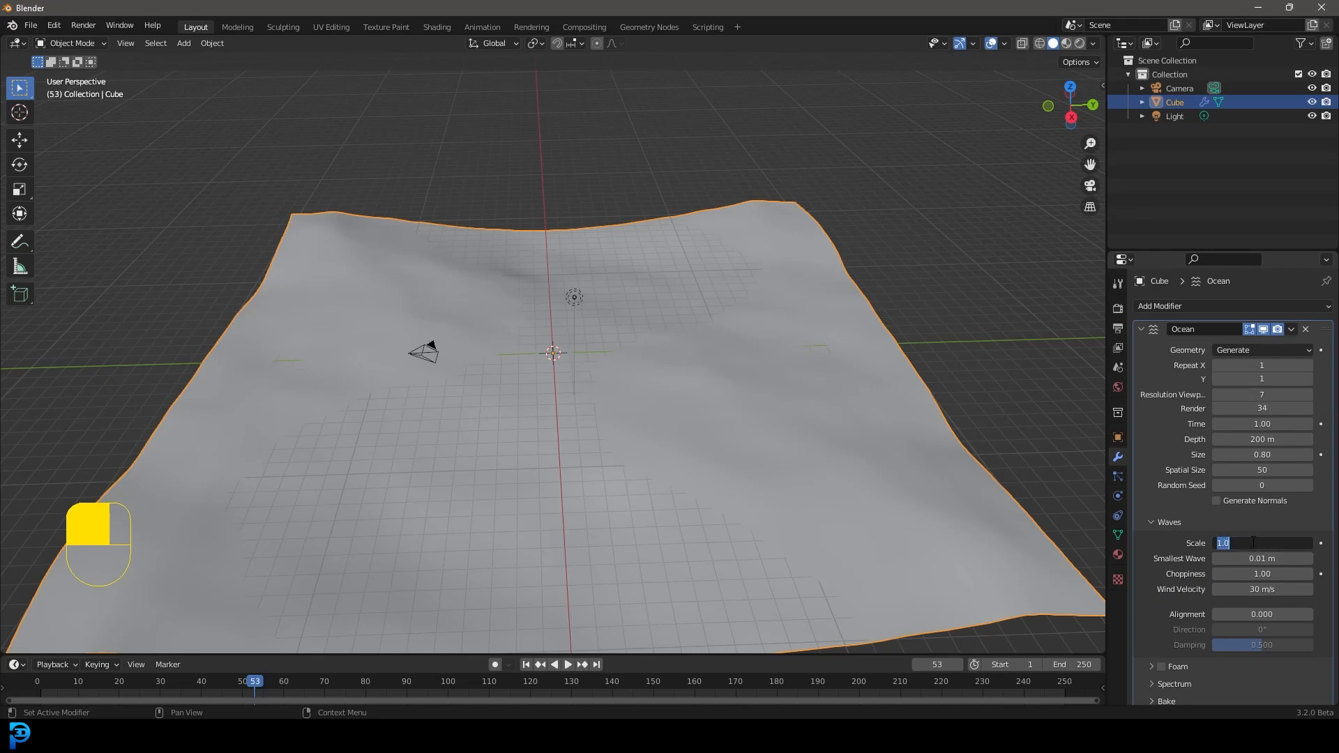
pyautogui.write('2')
pyautogui.press('Return')
pyautogui.moveTo(547, 314); pyautogui.dragTo(556, 228, button='middle')
pyautogui.scroll(3, 555, 227)
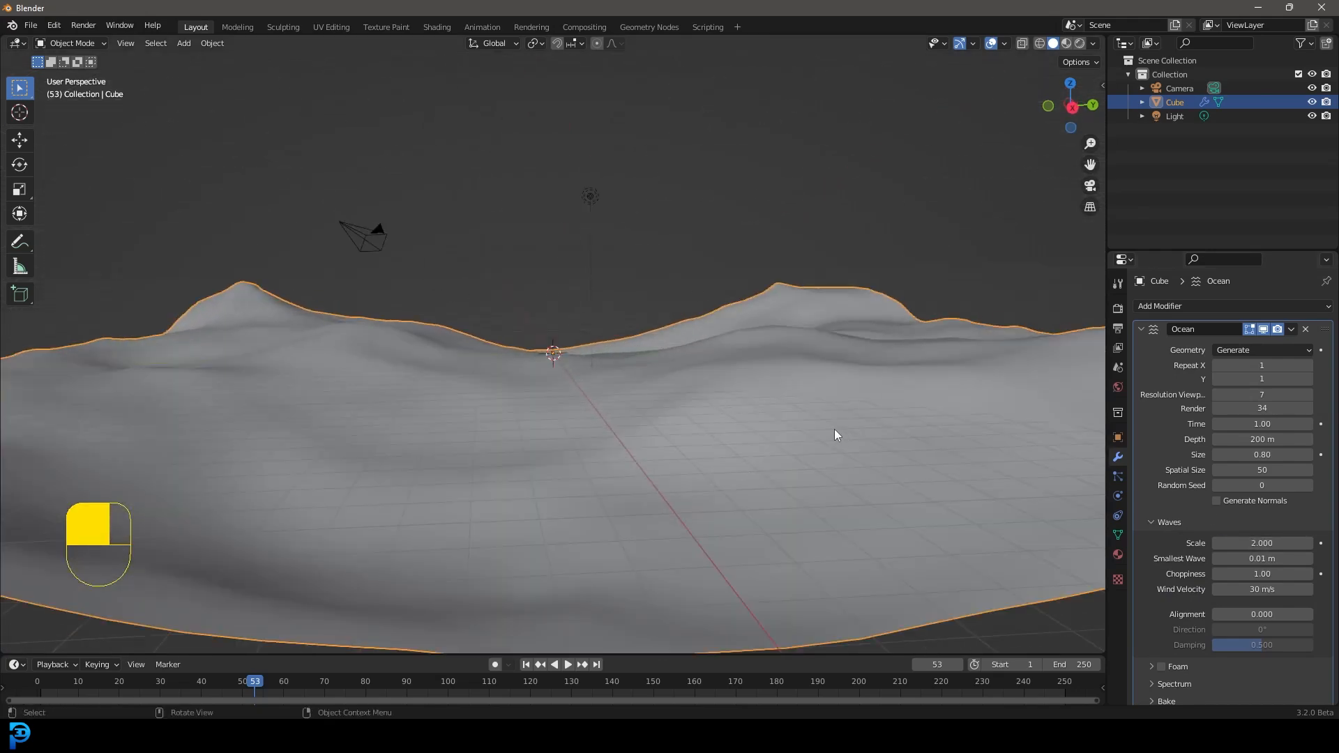
pyautogui.scroll(-5, 570, 407)
pyautogui.moveTo(571, 407); pyautogui.dragTo(586, 450, button='middle')
pyautogui.scroll(3, 586, 450)
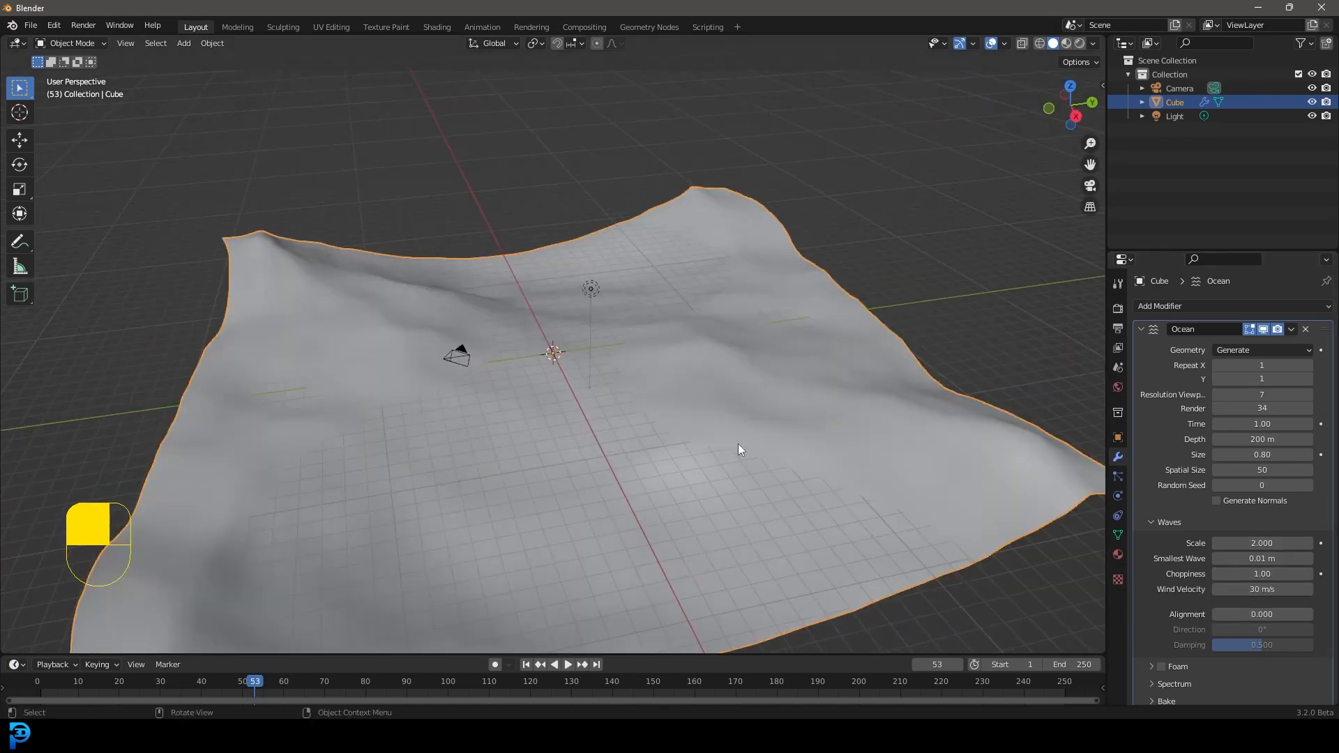
pyautogui.moveTo(755, 446); pyautogui.dragTo(709, 417, button='middle')
pyautogui.scroll(2, 488, 460)
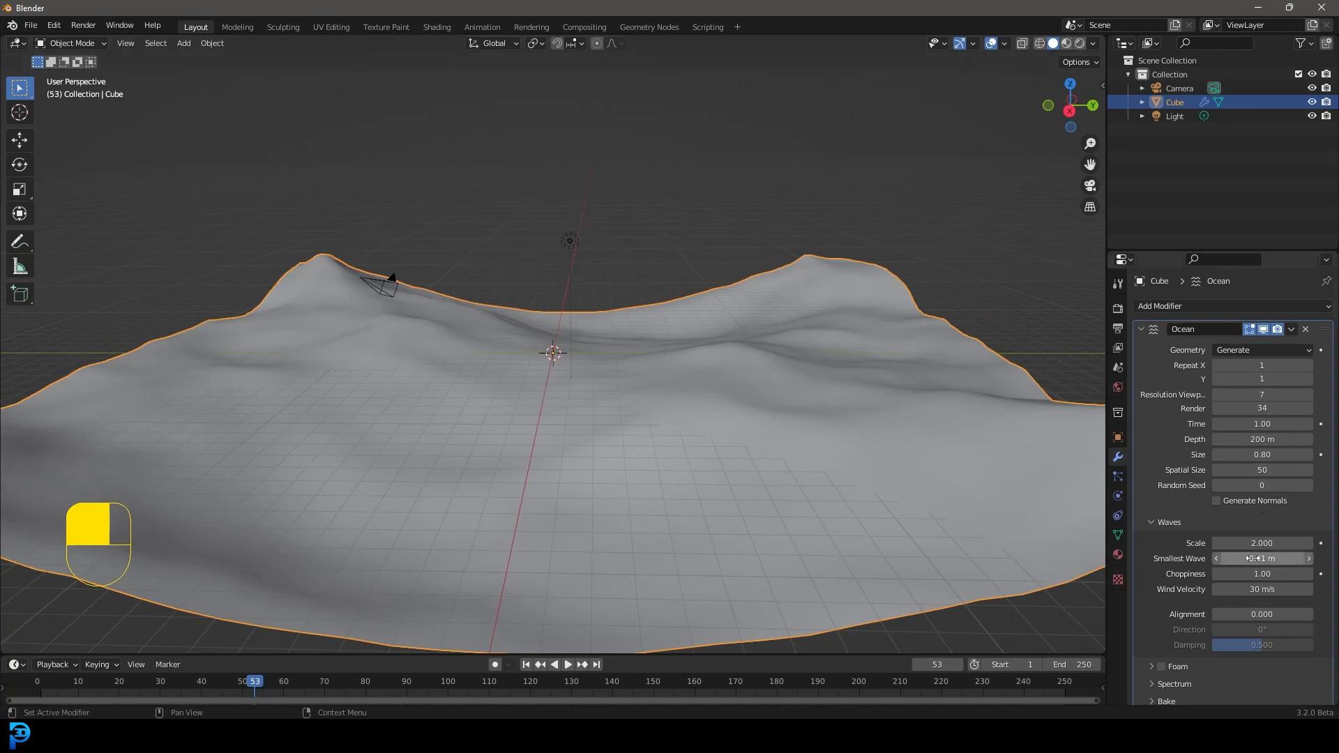
# Increase the choppiness of the ocean waves to sharpen their crests, and collapse the wave settings.
pyautogui.moveTo(1221, 574); pyautogui.dragTo(1256, 575)
pyautogui.scroll(-5, 739, 321)
pyautogui.moveTo(739, 321)
pyautogui.mouseDown(button='middle')
pyautogui.moveTo(731, 356)
pyautogui.moveTo(743, 346)
pyautogui.mouseUp(button='middle')
pyautogui.scroll(4, 742, 346)
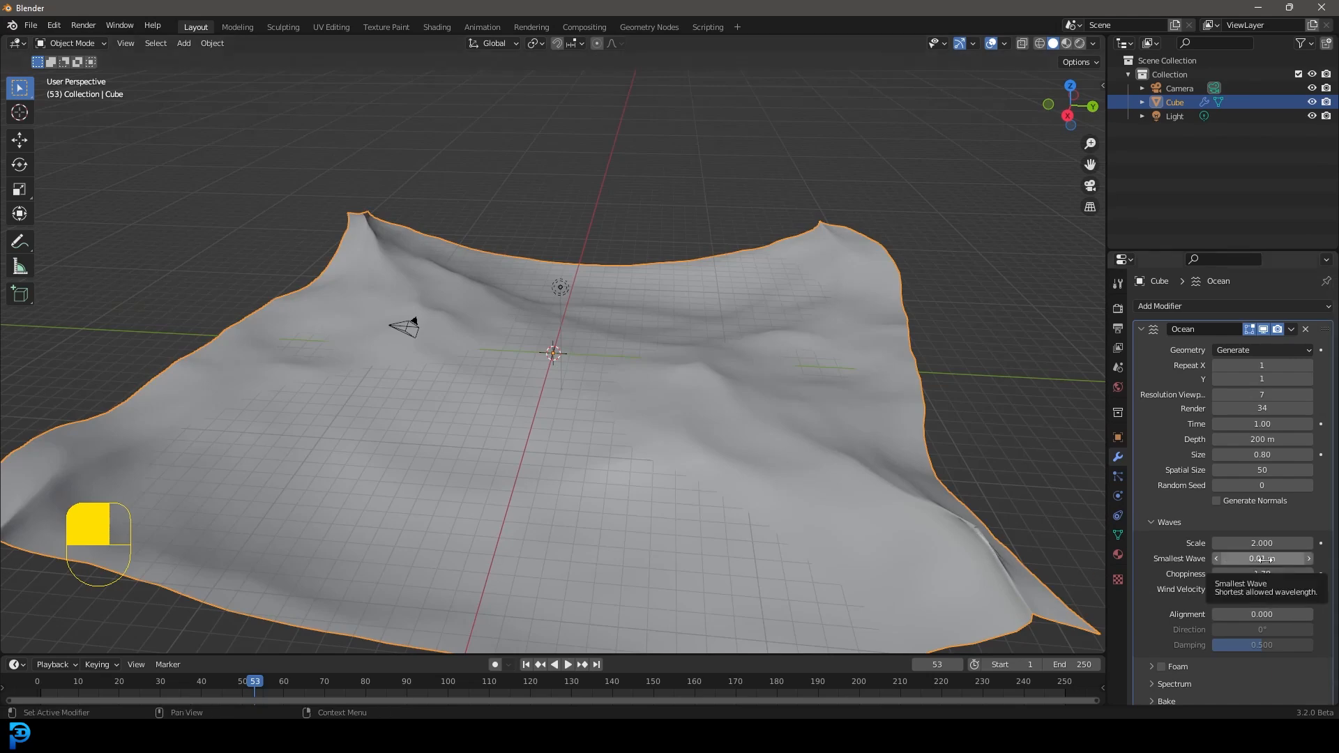
pyautogui.click(1165, 522)
pyautogui.moveTo(773, 413)
pyautogui.mouseDown(button='middle')
pyautogui.moveTo(764, 484)
pyautogui.moveTo(754, 429)
pyautogui.mouseUp(button='middle')
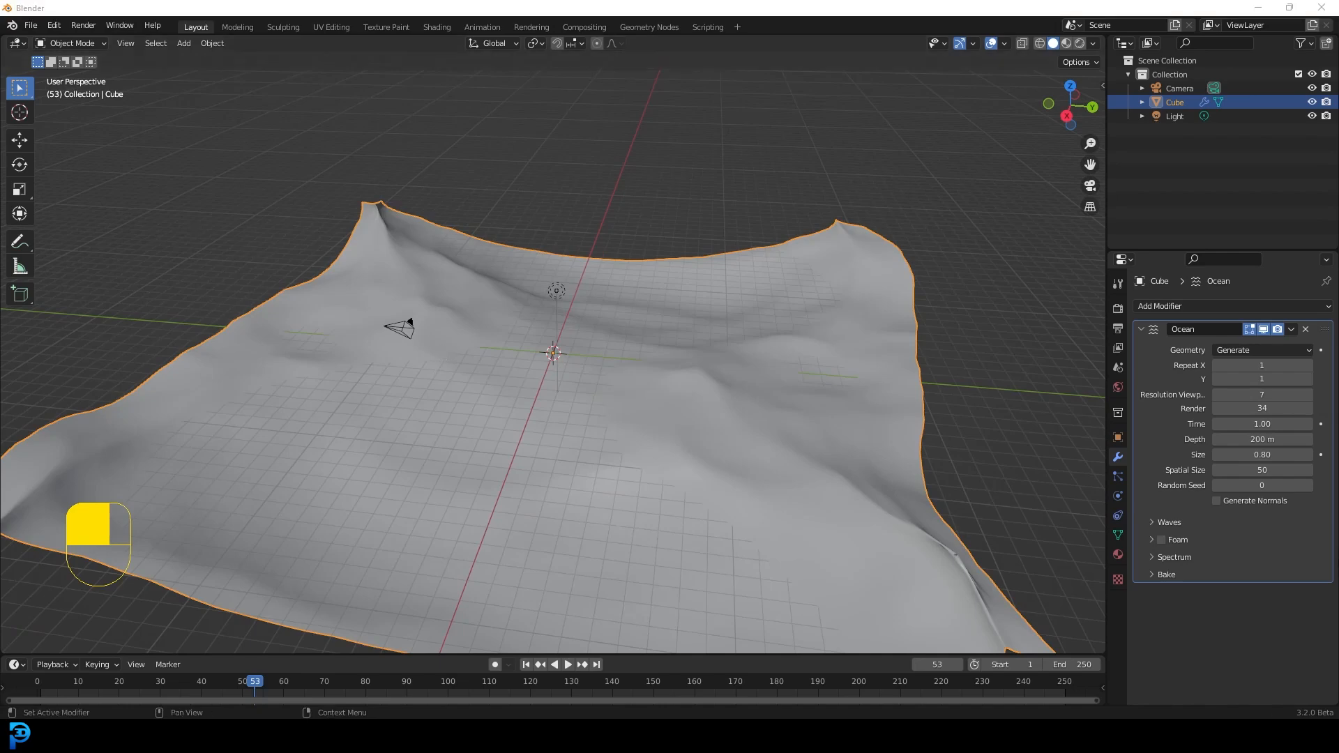
# Go to frame 249 and drive the Ocean modifier's time with the expression #frame/34.
pyautogui.scroll(-1, 1210, 415)
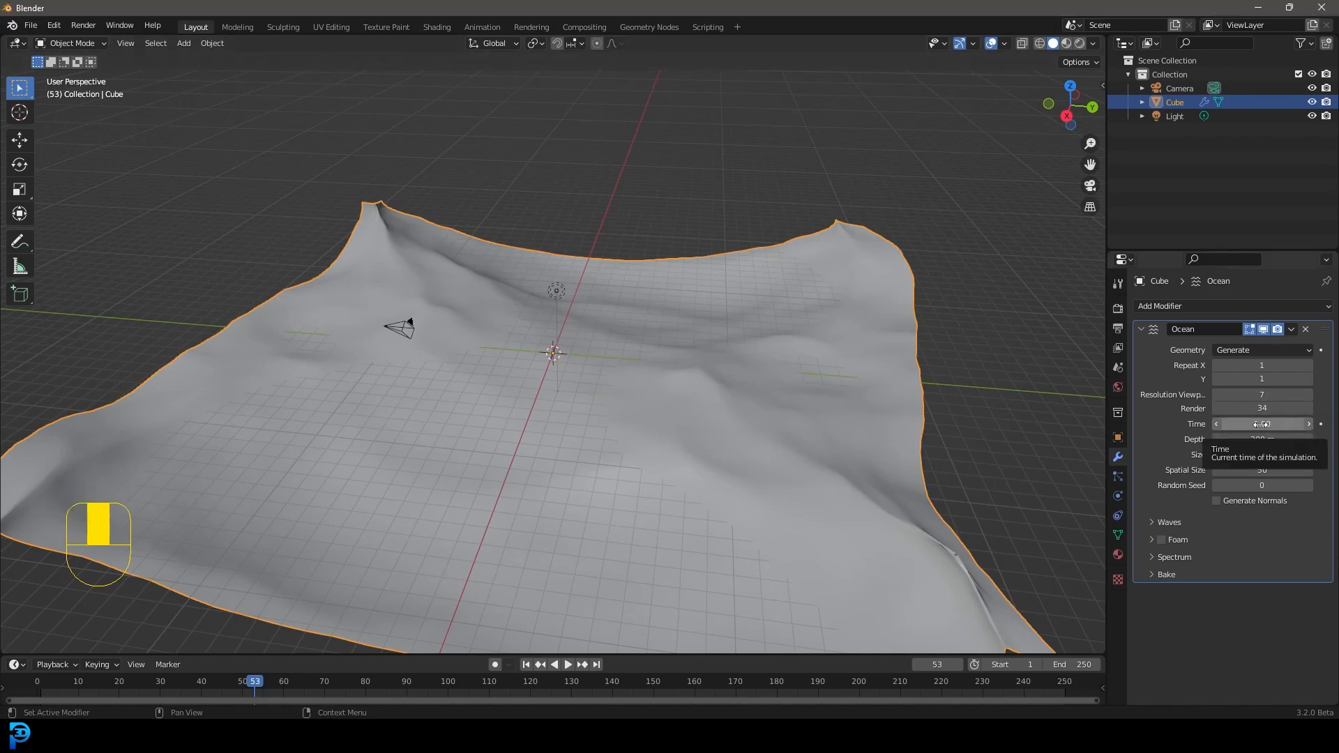
pyautogui.moveTo(388, 655); pyautogui.dragTo(1060, 668)
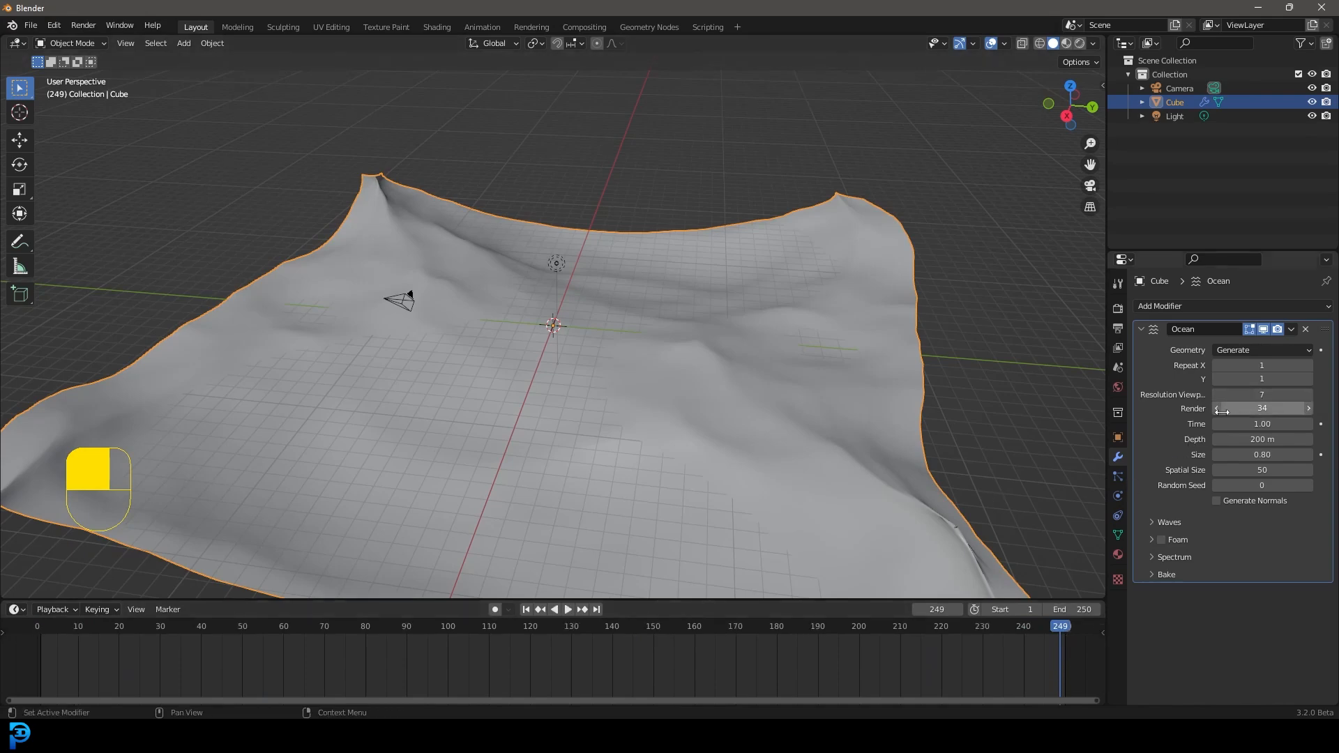
pyautogui.click(1267, 424)
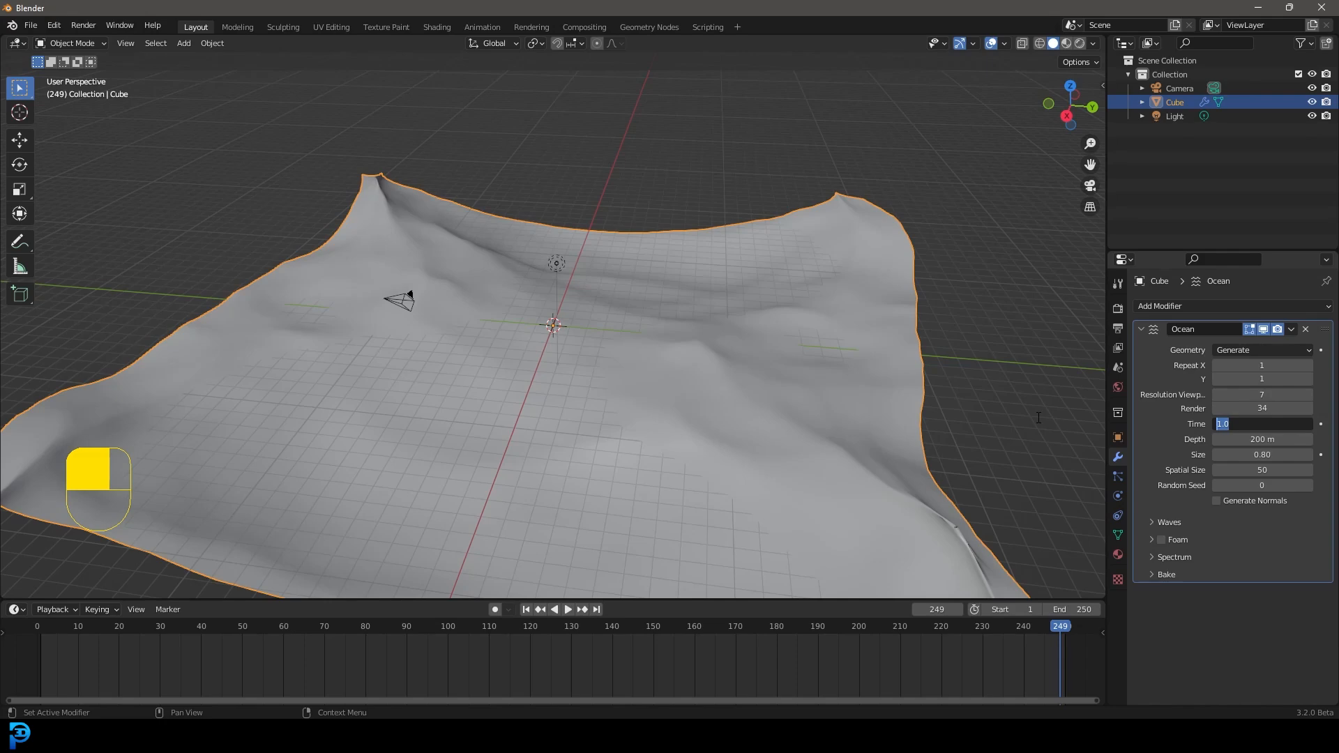
pyautogui.write('#frame?')
pyautogui.write('34')
pyautogui.press('Return')
# Play the animation and examine how the ocean waves move.
pyautogui.scroll(-2, 656, 425)
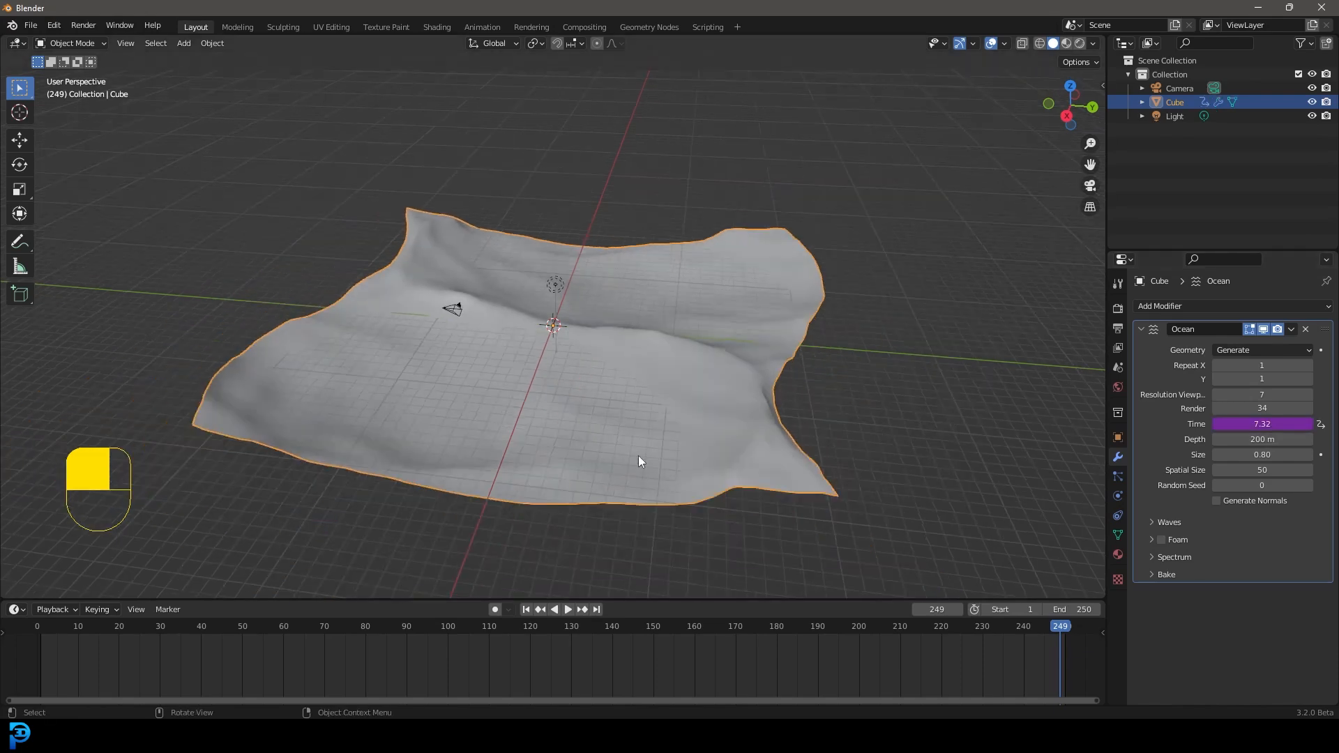
pyautogui.press('space')
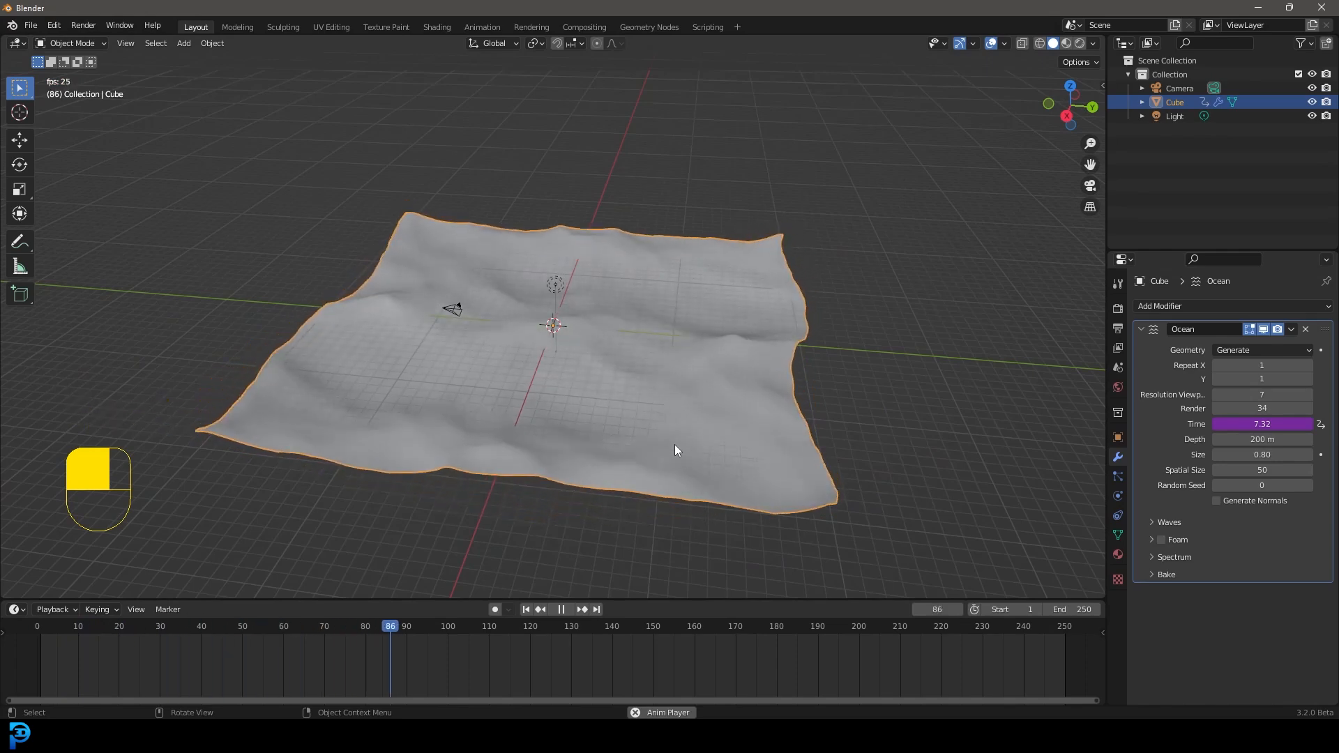
pyautogui.scroll(2, 758, 381)
pyautogui.moveTo(720, 414); pyautogui.dragTo(746, 384, button='middle')
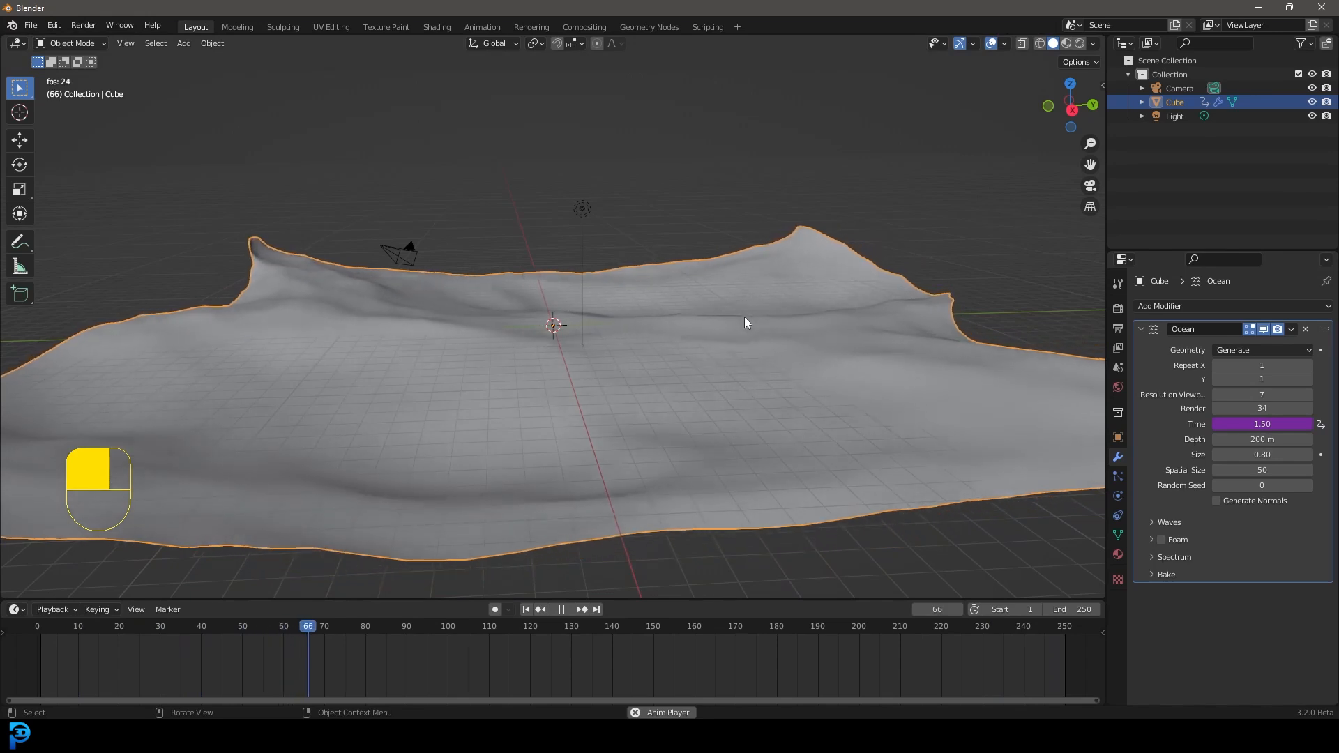
# Stop playback, set the ocean's time expression to frame/37, and replay the animation to check the wave speed.
pyautogui.press('space')
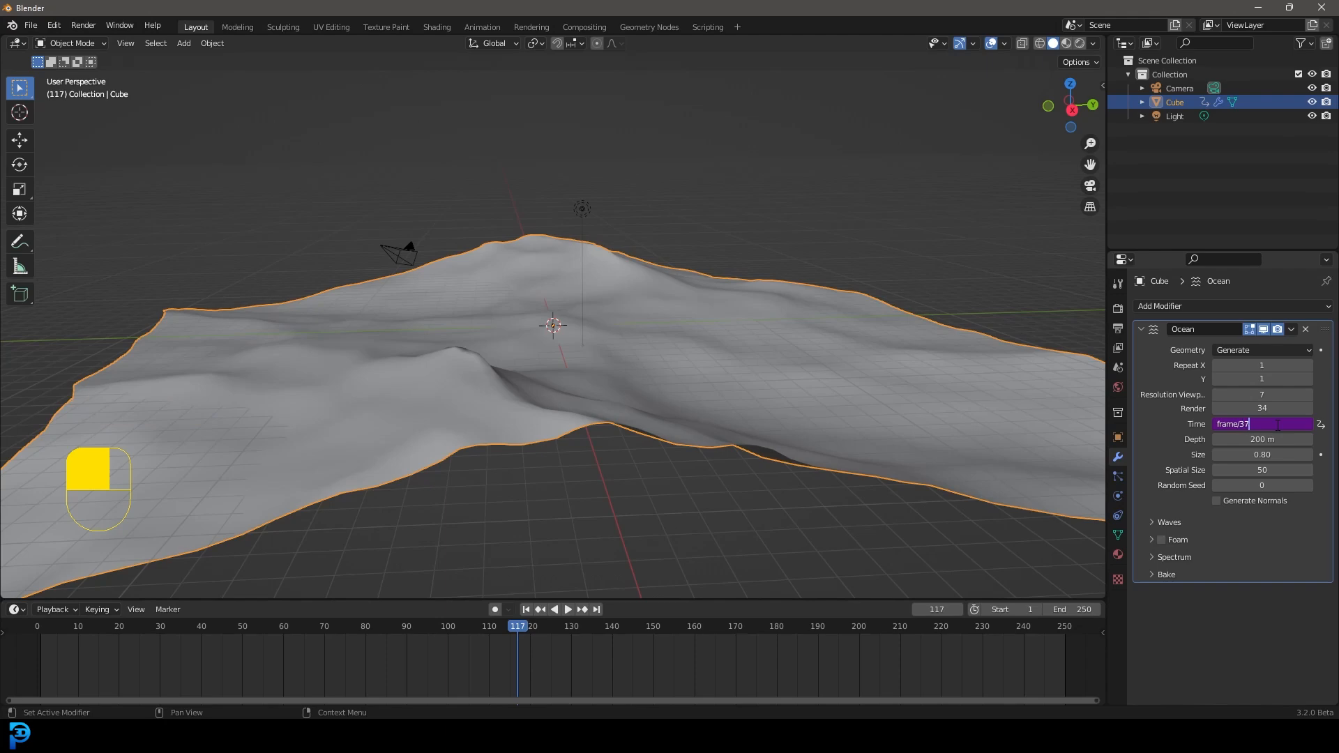
pyautogui.press('Return')
pyautogui.press('space')
pyautogui.scroll(-4, 681, 347)
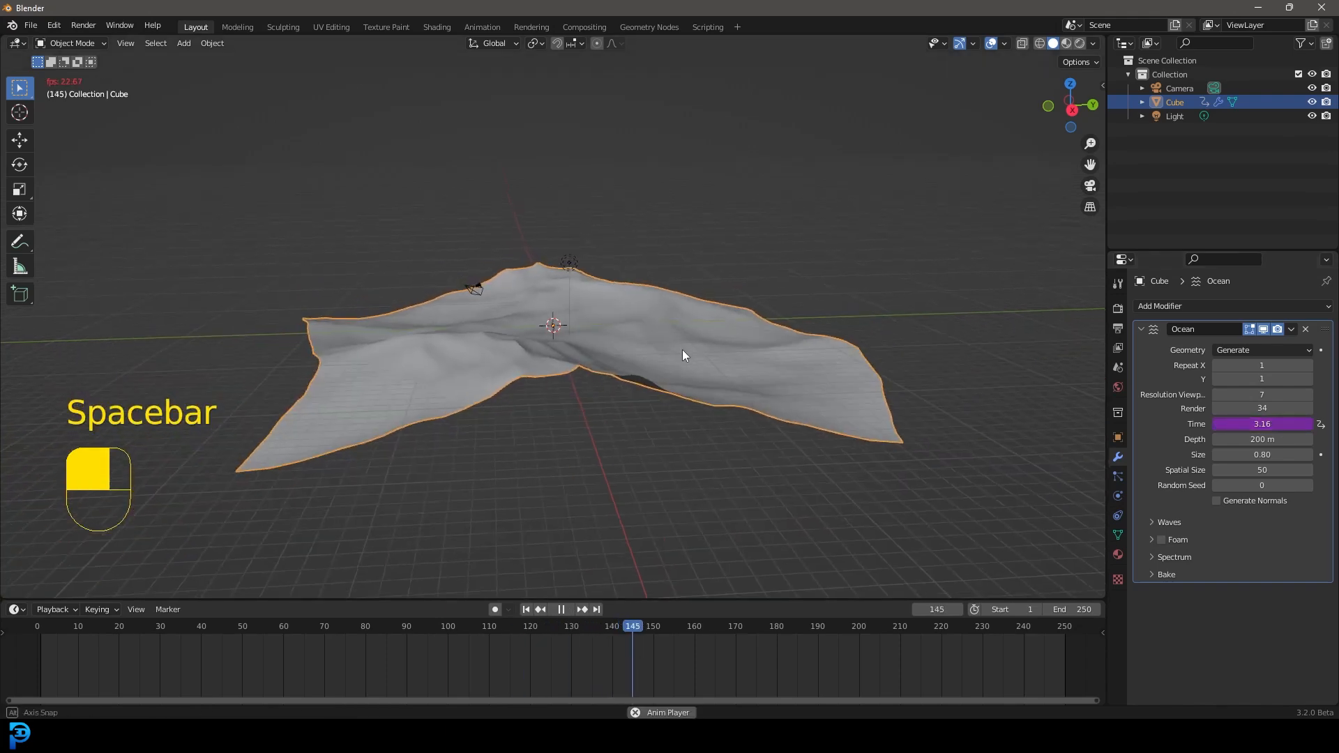
pyautogui.moveTo(681, 347); pyautogui.dragTo(639, 379, button='middle')
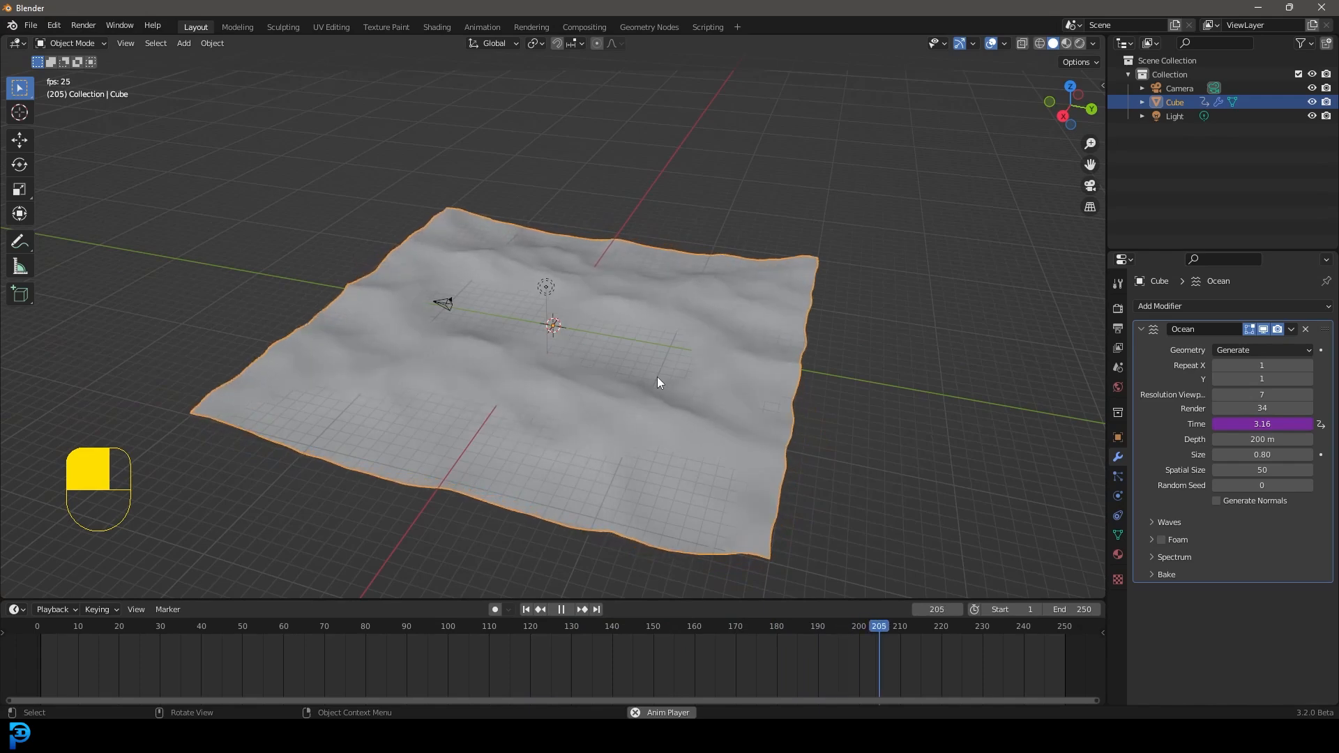
pyautogui.moveTo(617, 305); pyautogui.dragTo(586, 331, button='middle')
pyautogui.press('space')
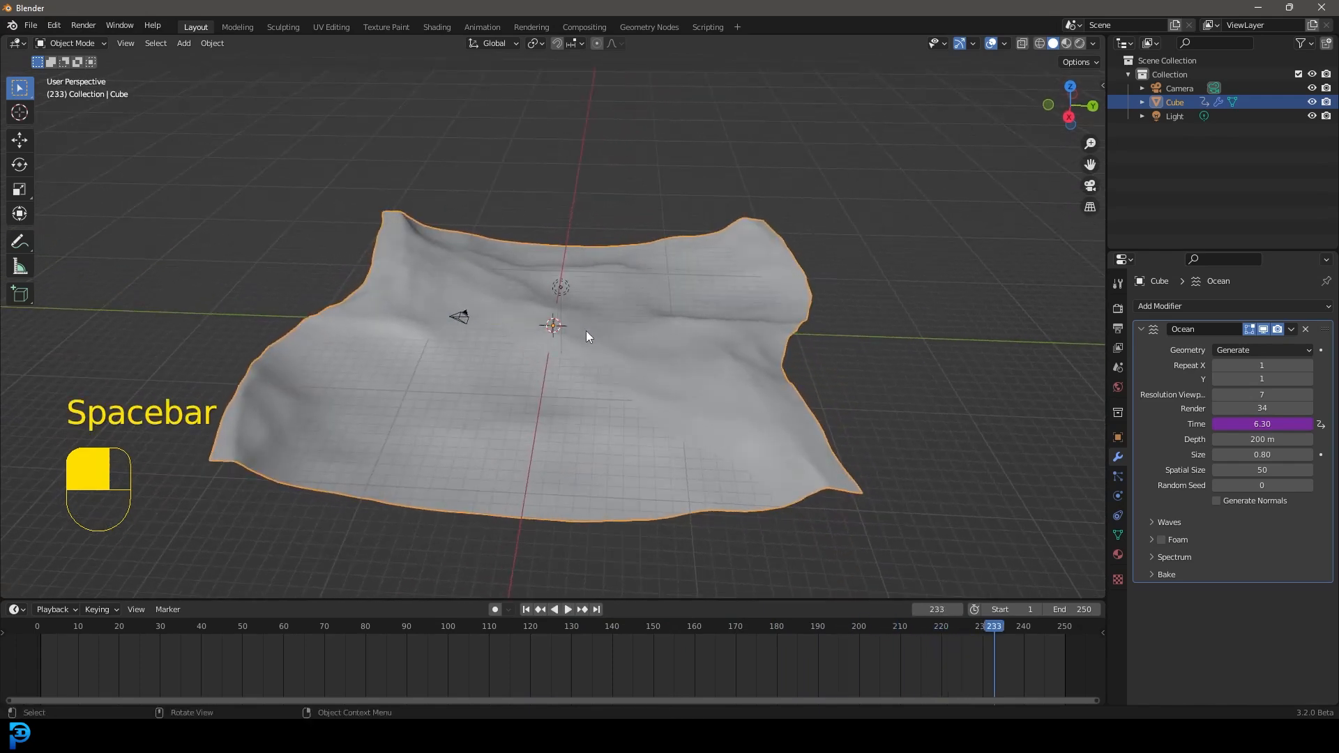
# Switch to the top orthographic view and frame the whole ocean surface.
pyautogui.press('KP_7')
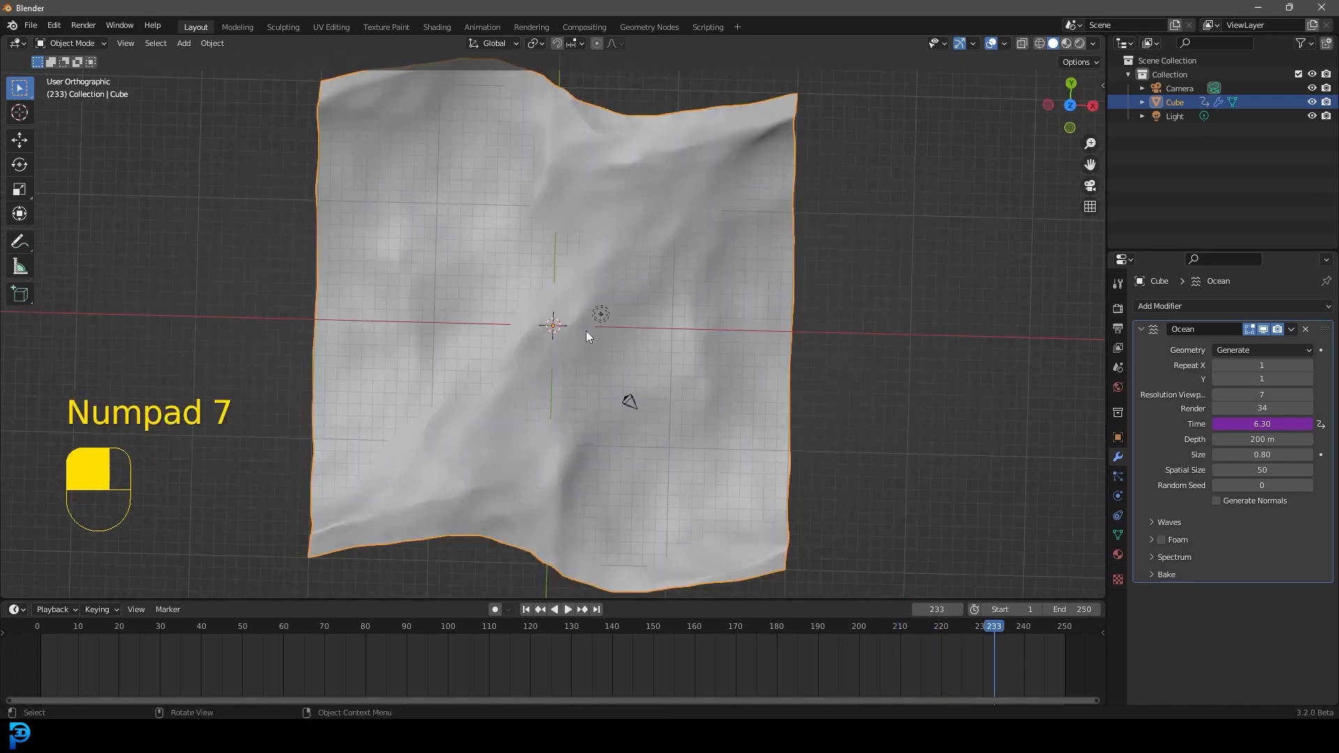
pyautogui.moveTo(614, 323); pyautogui.dragTo(603, 362, button='middle')
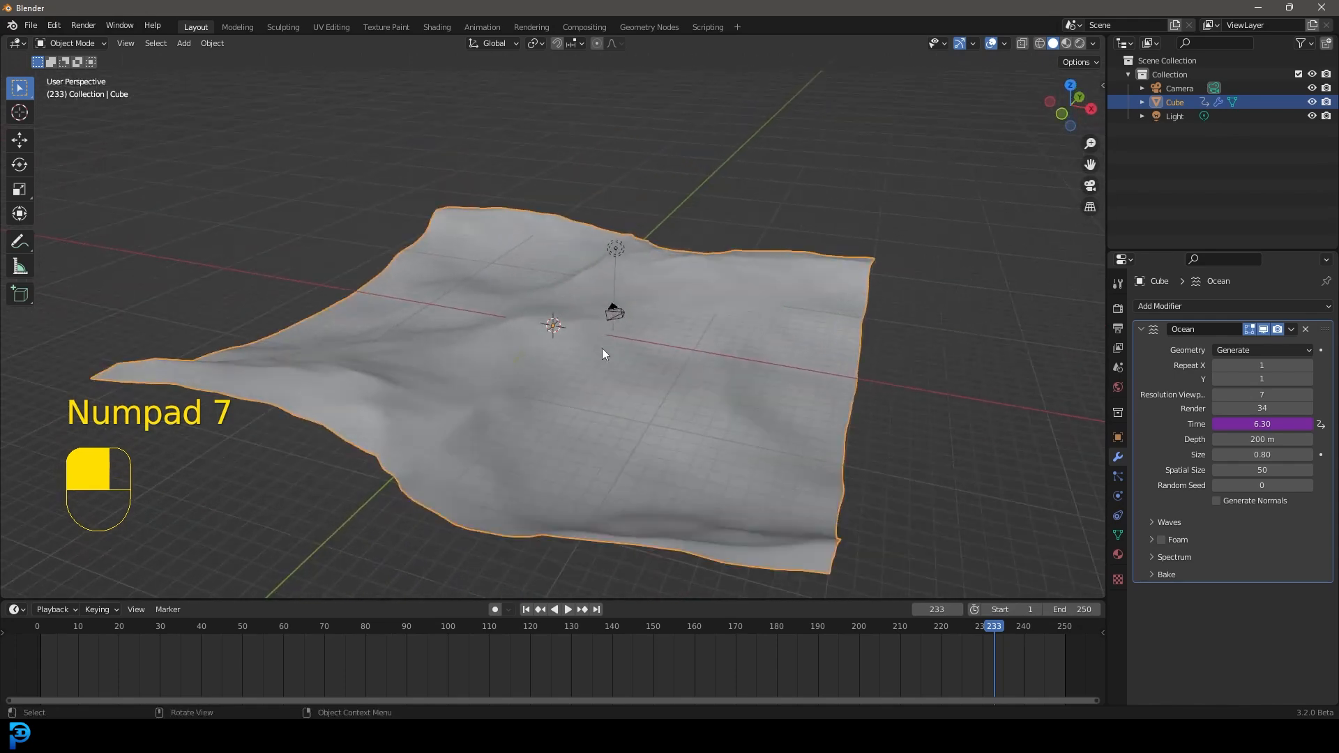
pyautogui.press('KP_7')
pyautogui.scroll(-6, 616, 344)
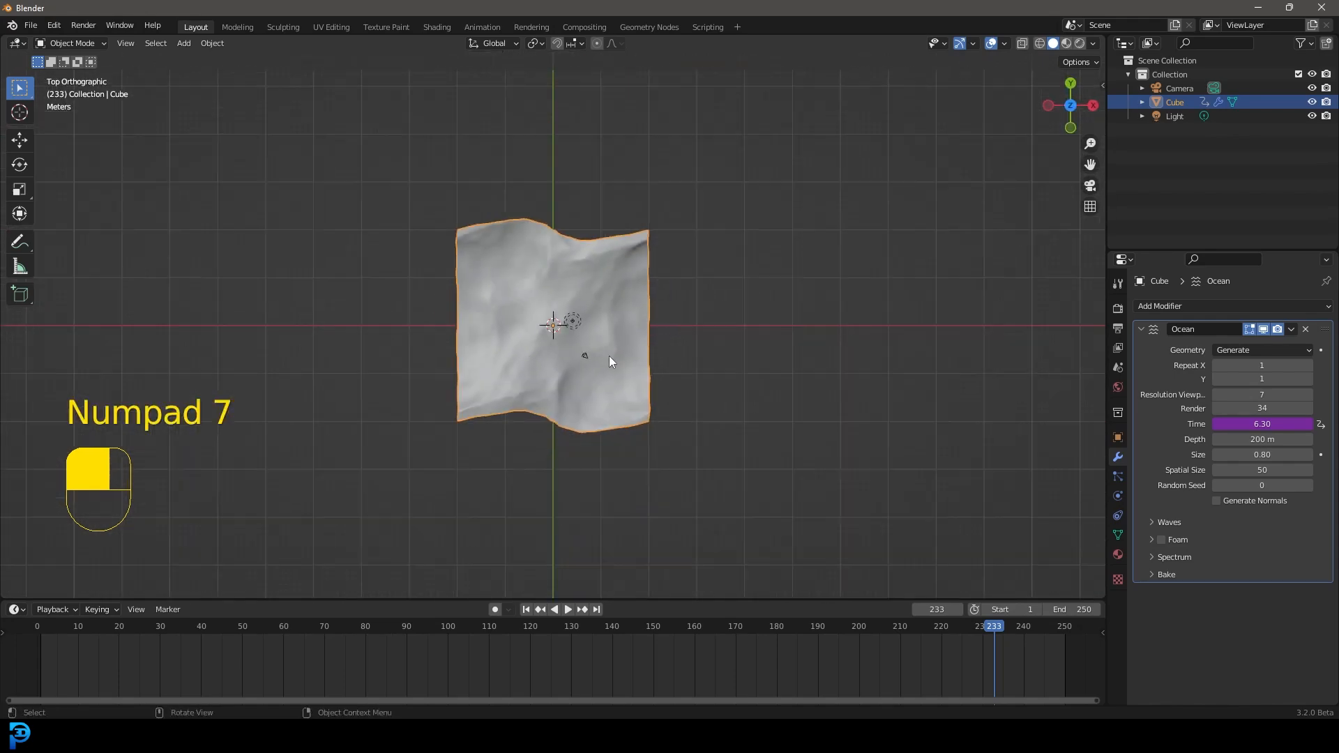
pyautogui.scroll(3, 597, 334)
pyautogui.keyDown('shift'); pyautogui.moveTo(603, 333); pyautogui.dragTo(632, 395, button='middle'); pyautogui.keyUp('shift')
pyautogui.scroll(-3, 626, 412)
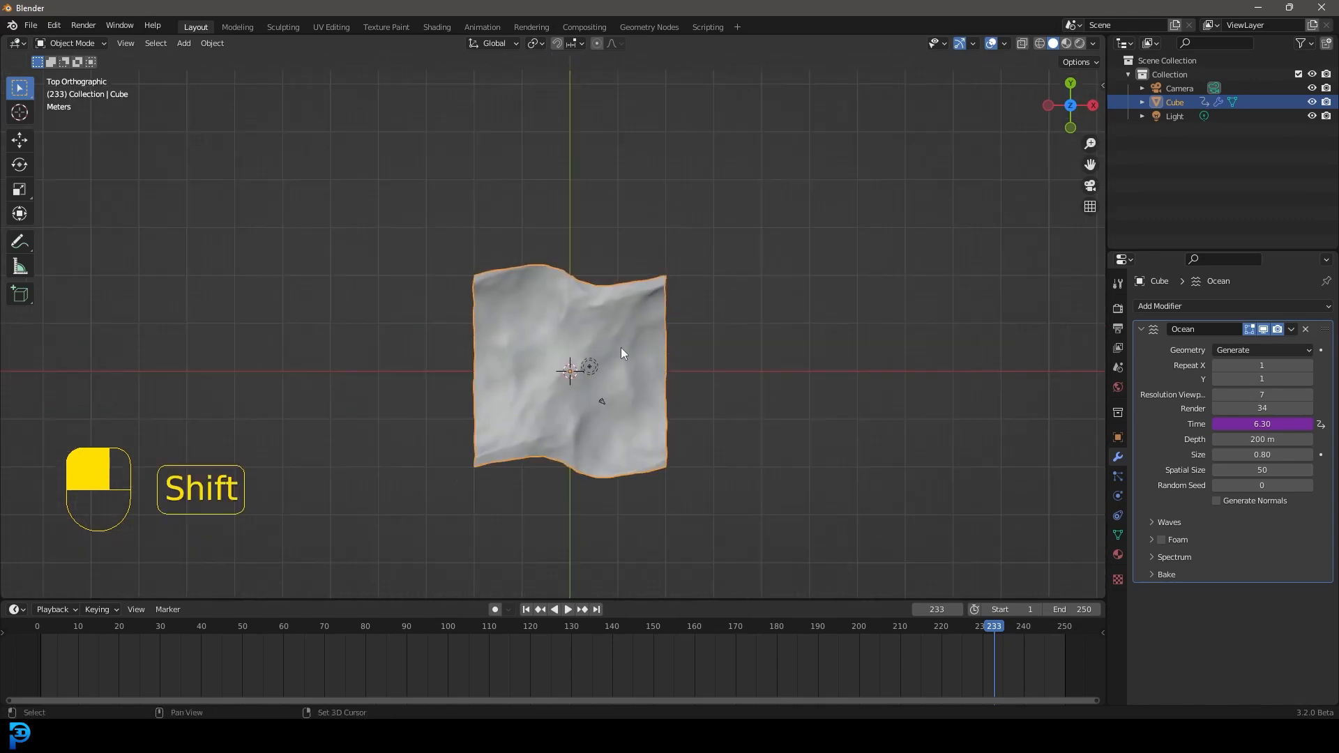
# Duplicate the ocean tile and place the copy about 40 m along positive Y, edge to edge with the original.
pyautogui.hotkey('shift', 'd')
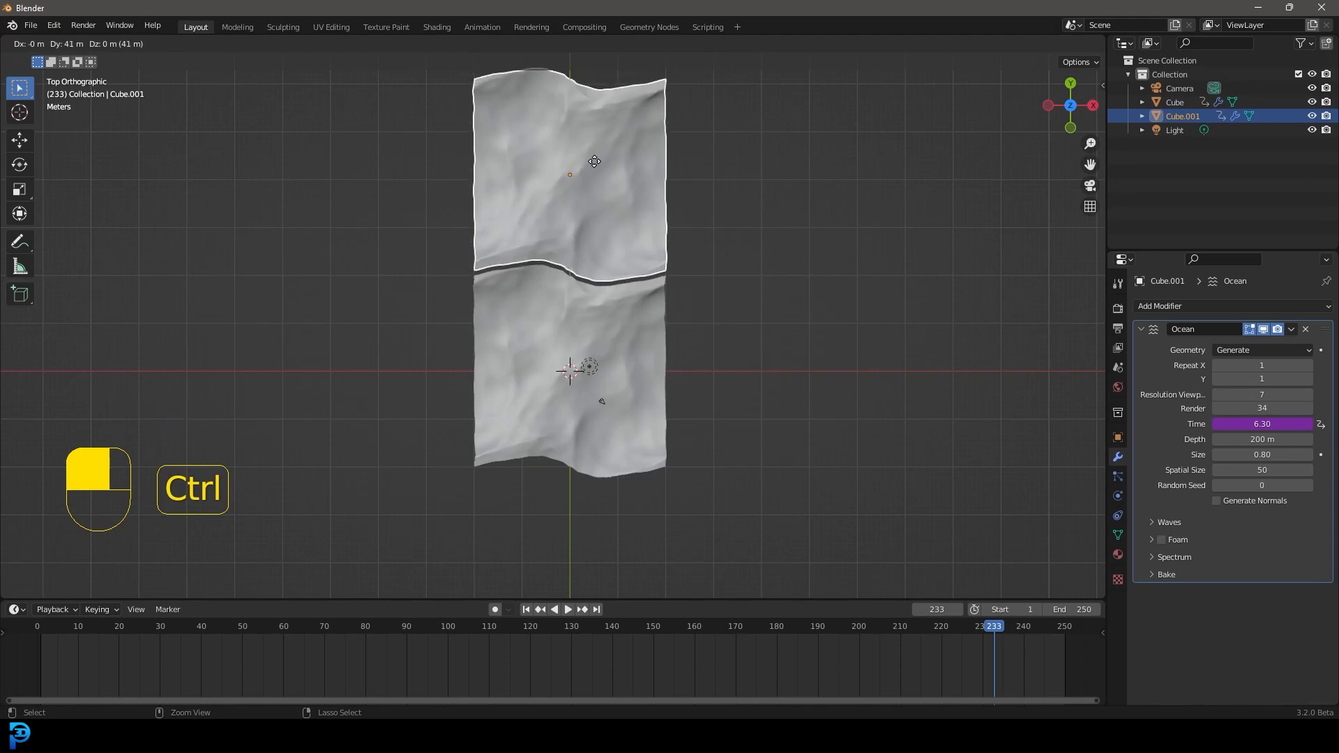
pyautogui.click(600, 170)
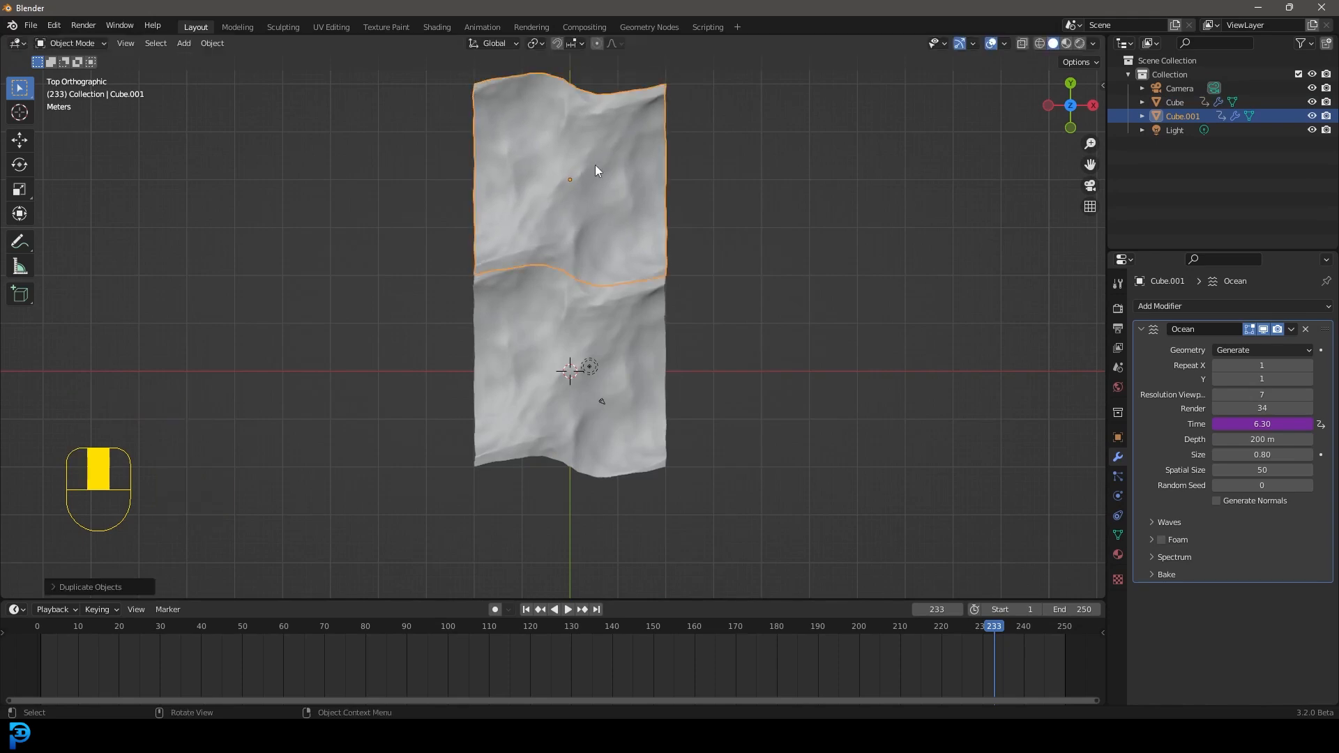
pyautogui.scroll(5, 510, 201)
pyautogui.scroll(-4, 509, 202)
pyautogui.keyDown('shift'); pyautogui.moveTo(576, 260); pyautogui.dragTo(755, 320, button='middle'); pyautogui.keyUp('shift')
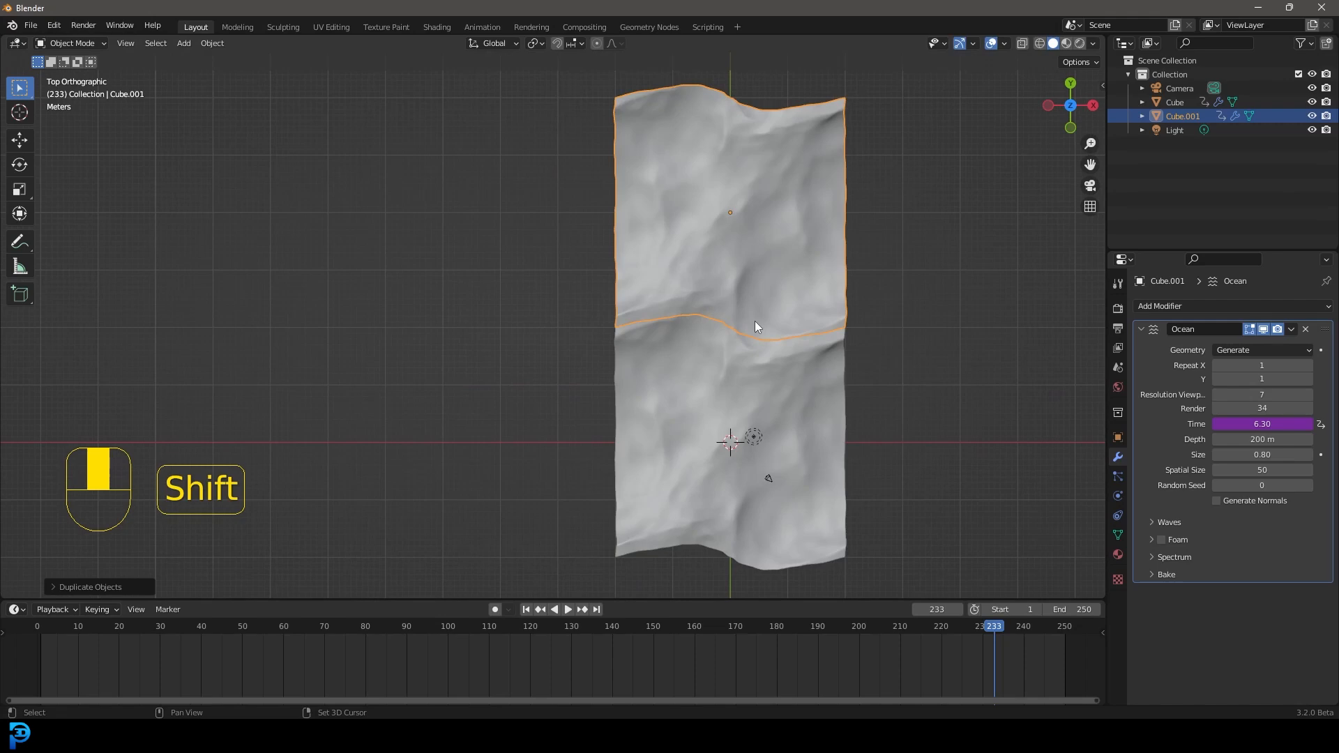
# Duplicate the new ocean tile toward negative X and copy that one toward negative Y to complete a seamless two-by-two ocean.
pyautogui.hotkey('shift', 'd')
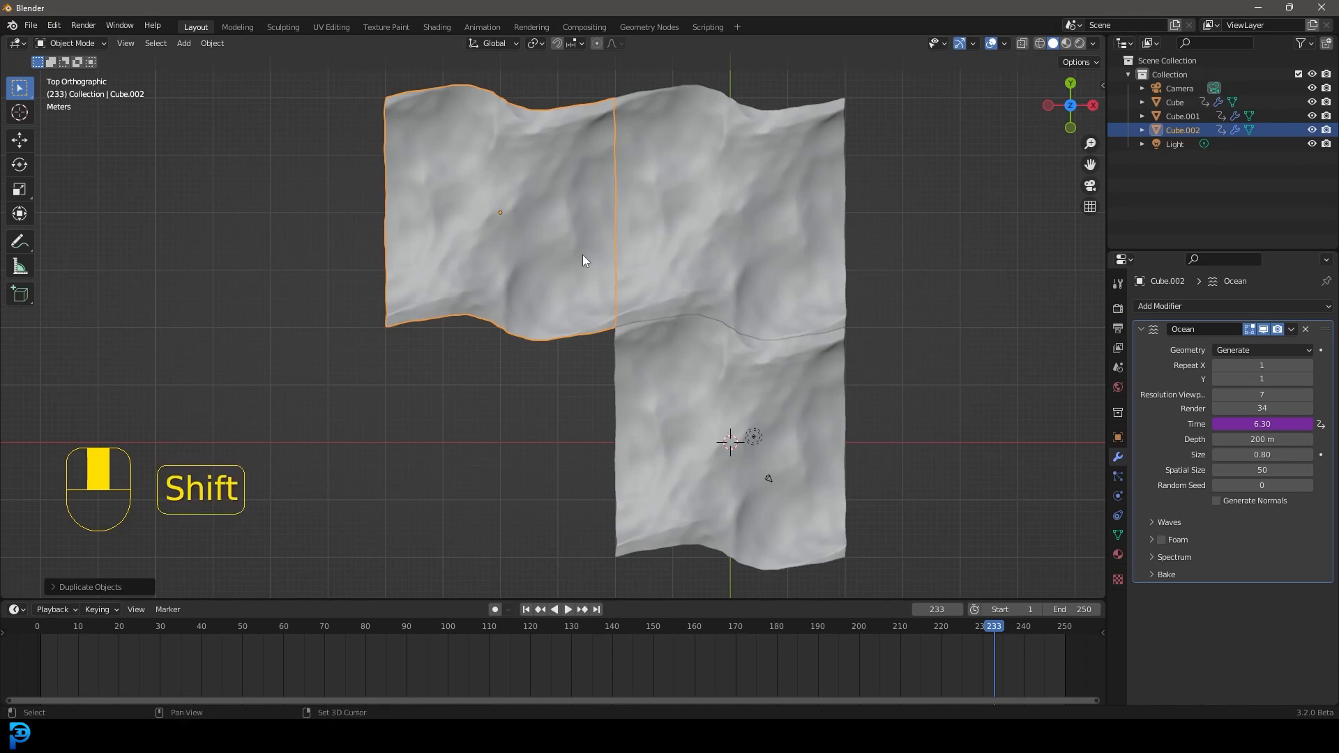
pyautogui.hotkey('shift', 'd')
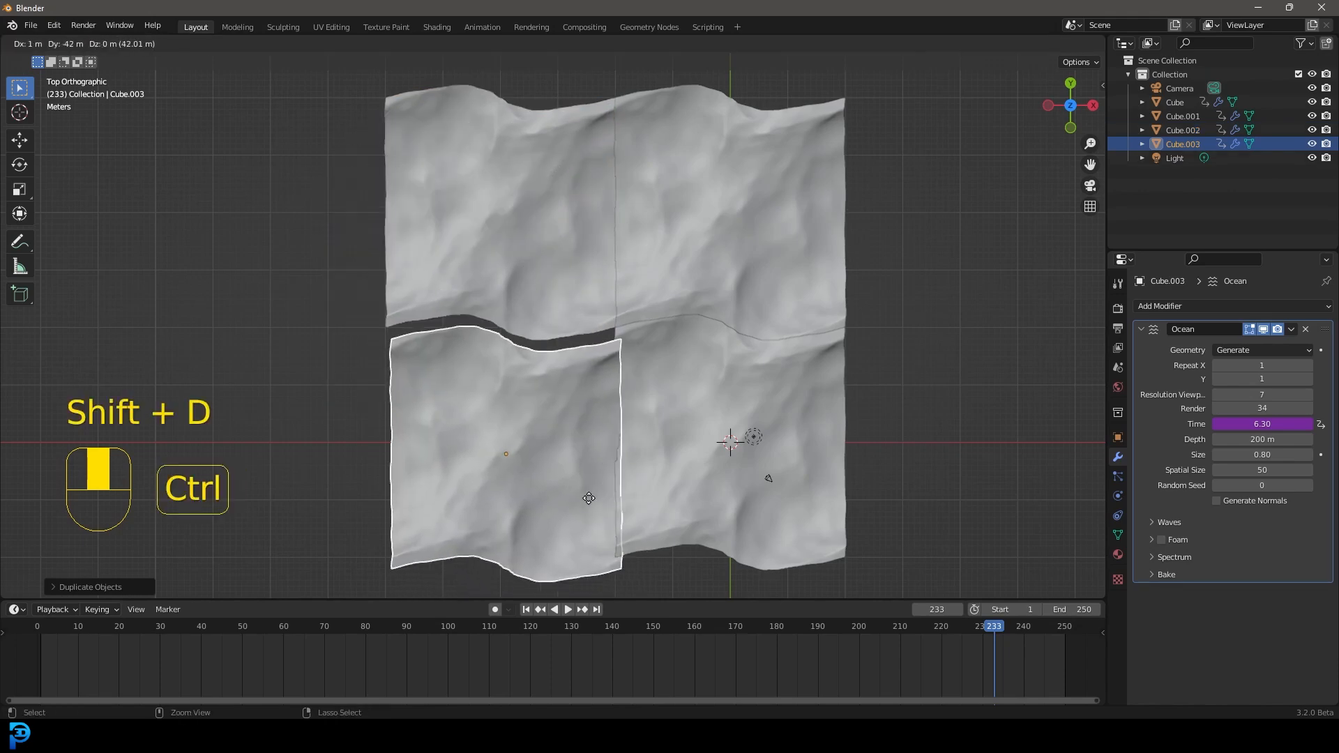
pyautogui.scroll(-3, 688, 412)
pyautogui.moveTo(646, 353); pyautogui.dragTo(579, 244, button='middle')
pyautogui.click(620, 391)
pyautogui.scroll(3, 693, 443)
pyautogui.moveTo(618, 367); pyautogui.dragTo(703, 386, button='middle')
pyautogui.press('KP_7')
pyautogui.scroll(4, 714, 353)
pyautogui.scroll(-5, 714, 353)
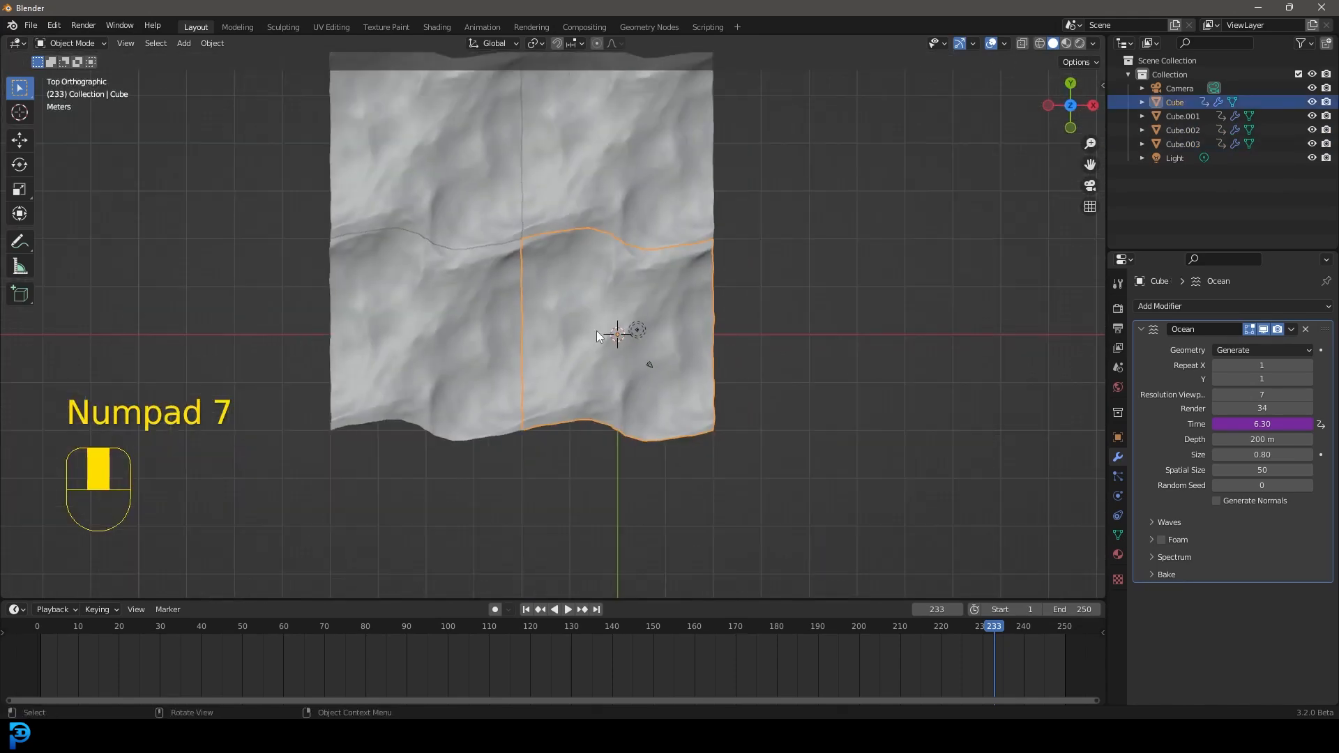
# Play the tiled waves briefly and set the render resolution to 12 in the Ocean modifiers of the copied tiles.
pyautogui.click(611, 137)
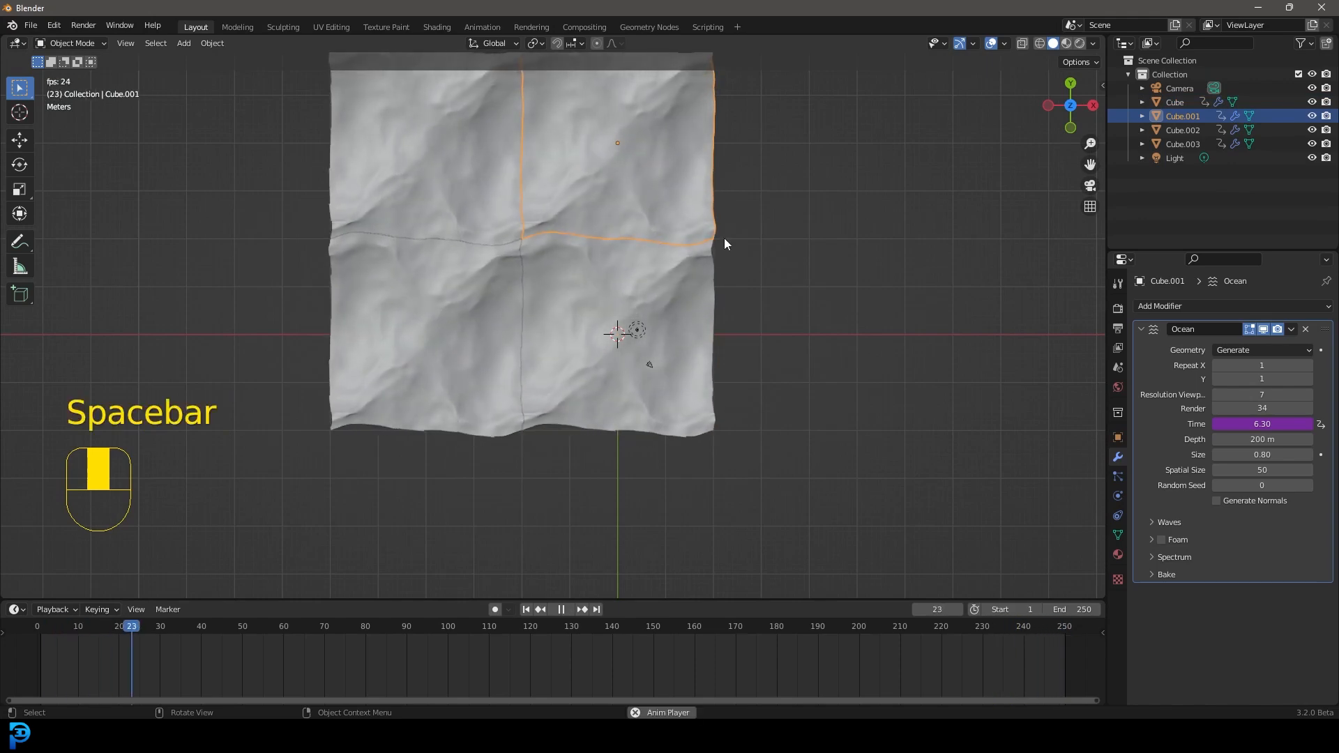
pyautogui.press('space')
pyautogui.moveTo(610, 155); pyautogui.dragTo(730, 184, button='middle')
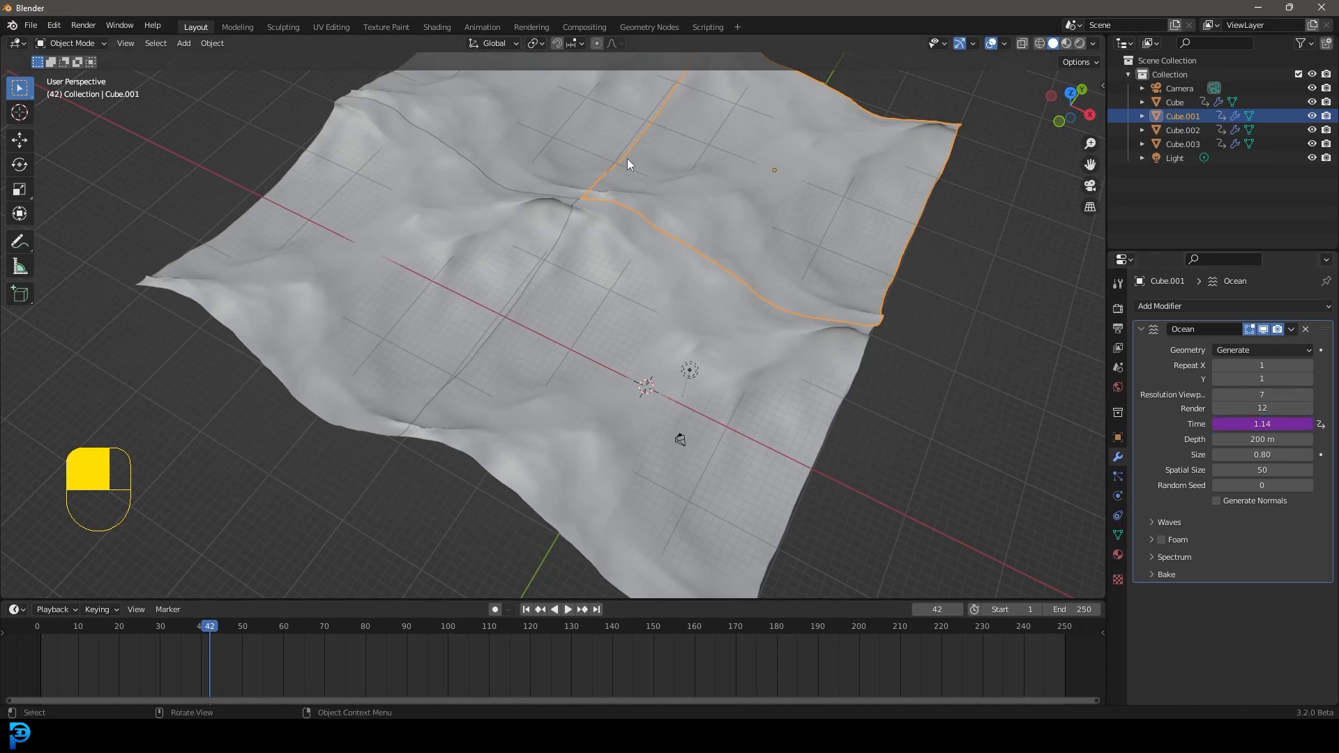
pyautogui.click(646, 175)
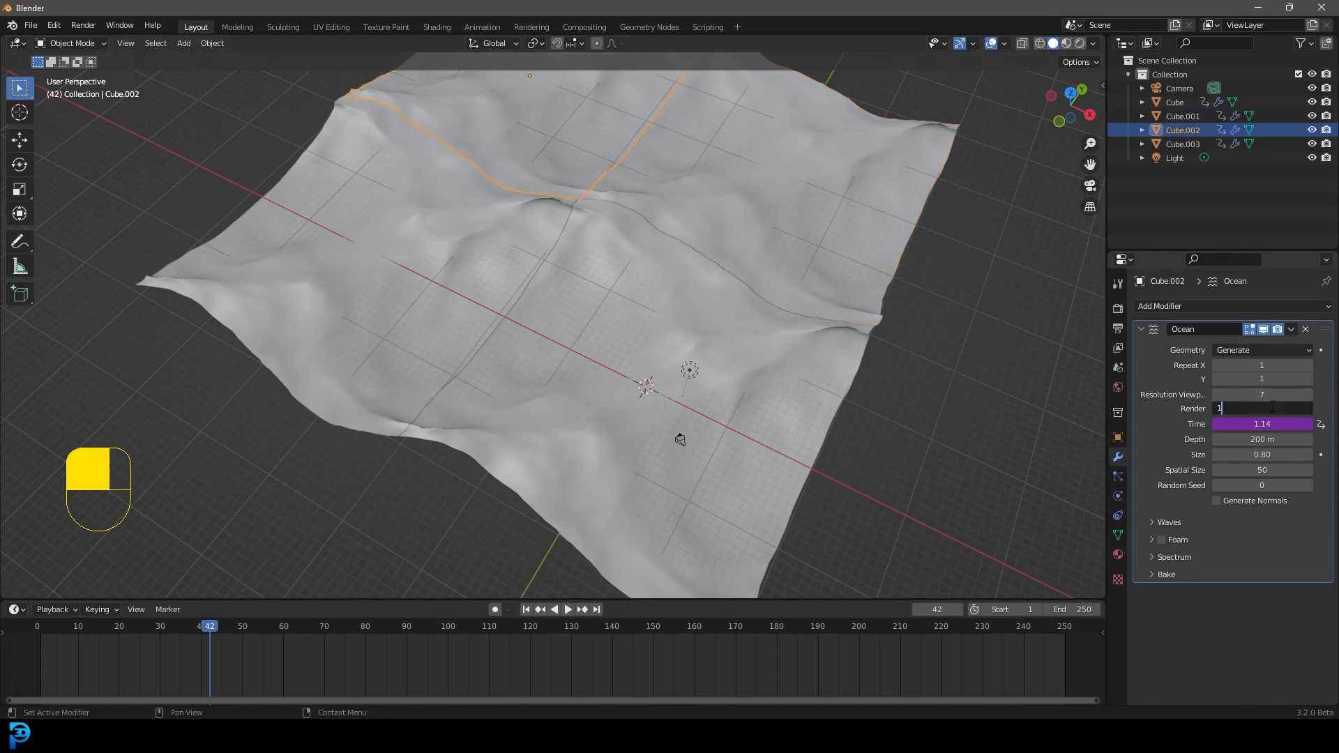
pyautogui.click(381, 265)
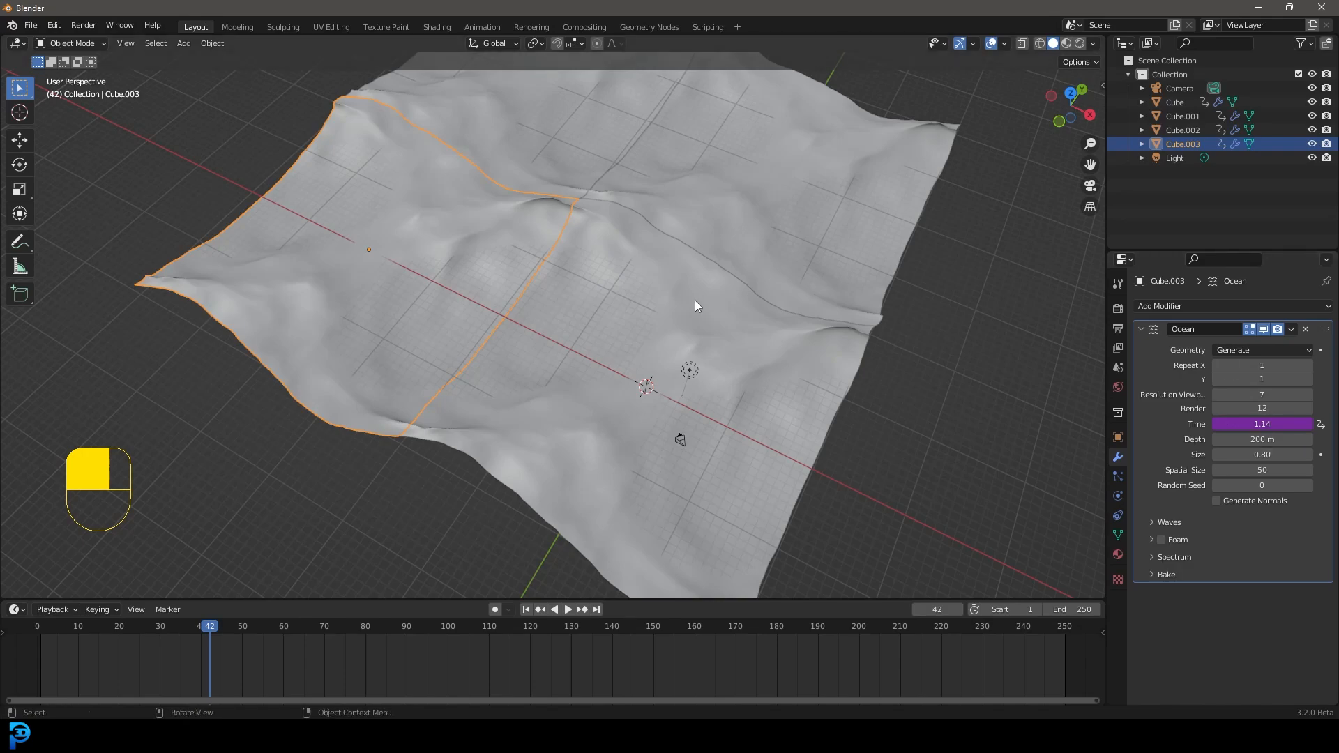
# Play the animation and examine the tiled ocean through the camera and from several angles, ending with playback stopped.
pyautogui.press('space')
pyautogui.press('KP_0')
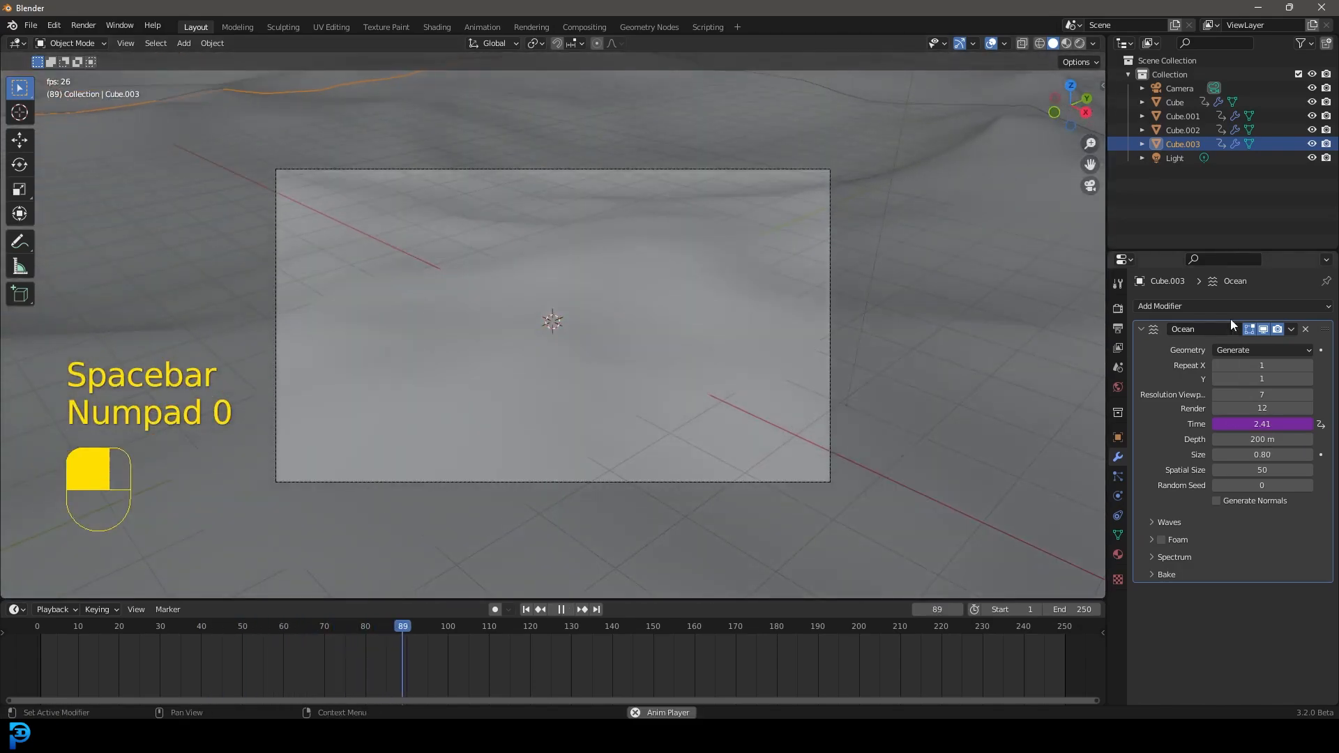
pyautogui.moveTo(754, 251); pyautogui.dragTo(567, 224, button='middle')
pyautogui.moveTo(441, 317); pyautogui.dragTo(609, 296, button='middle')
pyautogui.moveTo(395, 309); pyautogui.dragTo(544, 175, button='middle')
pyautogui.moveTo(632, 230); pyautogui.dragTo(815, 349, button='middle')
pyautogui.press('space')
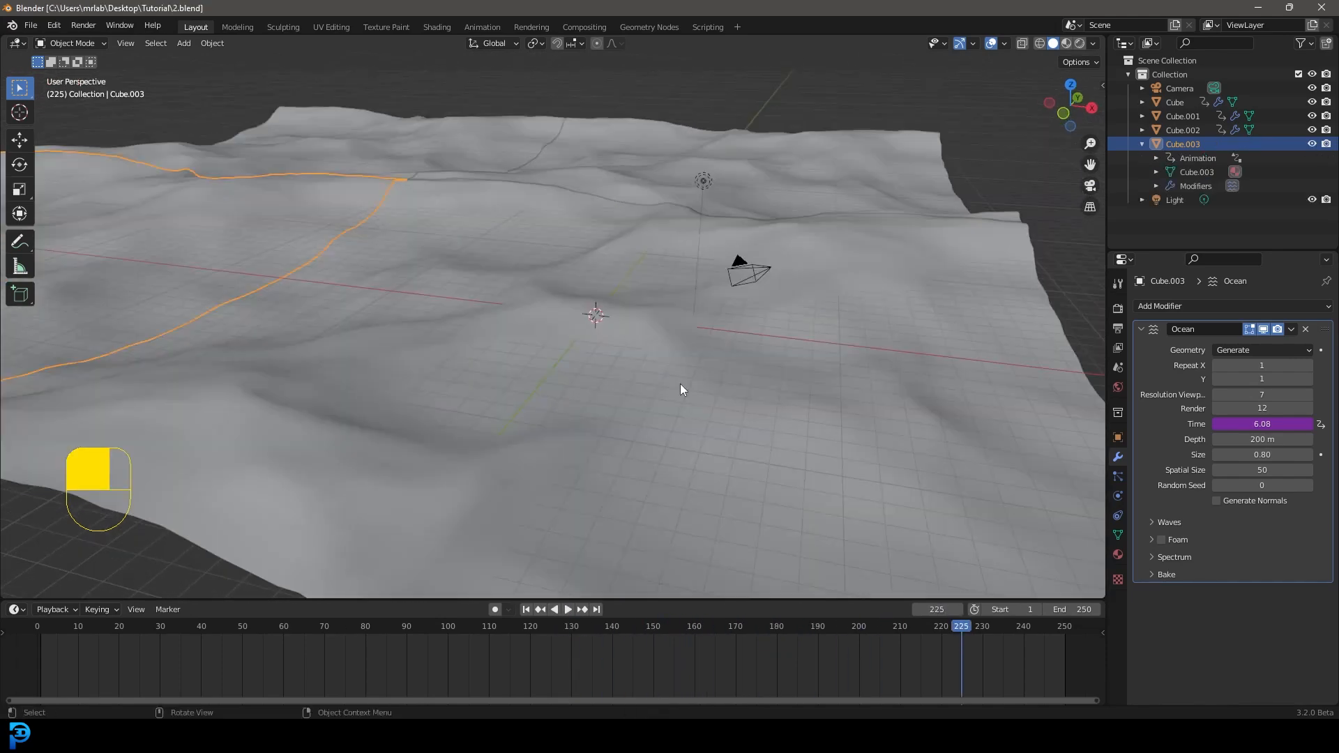
# In camera view, trackball-rotate the camera to about 80.2° X and 46.1° Z during playback to frame the horizon, and stop the animation.
pyautogui.press('KP_0')
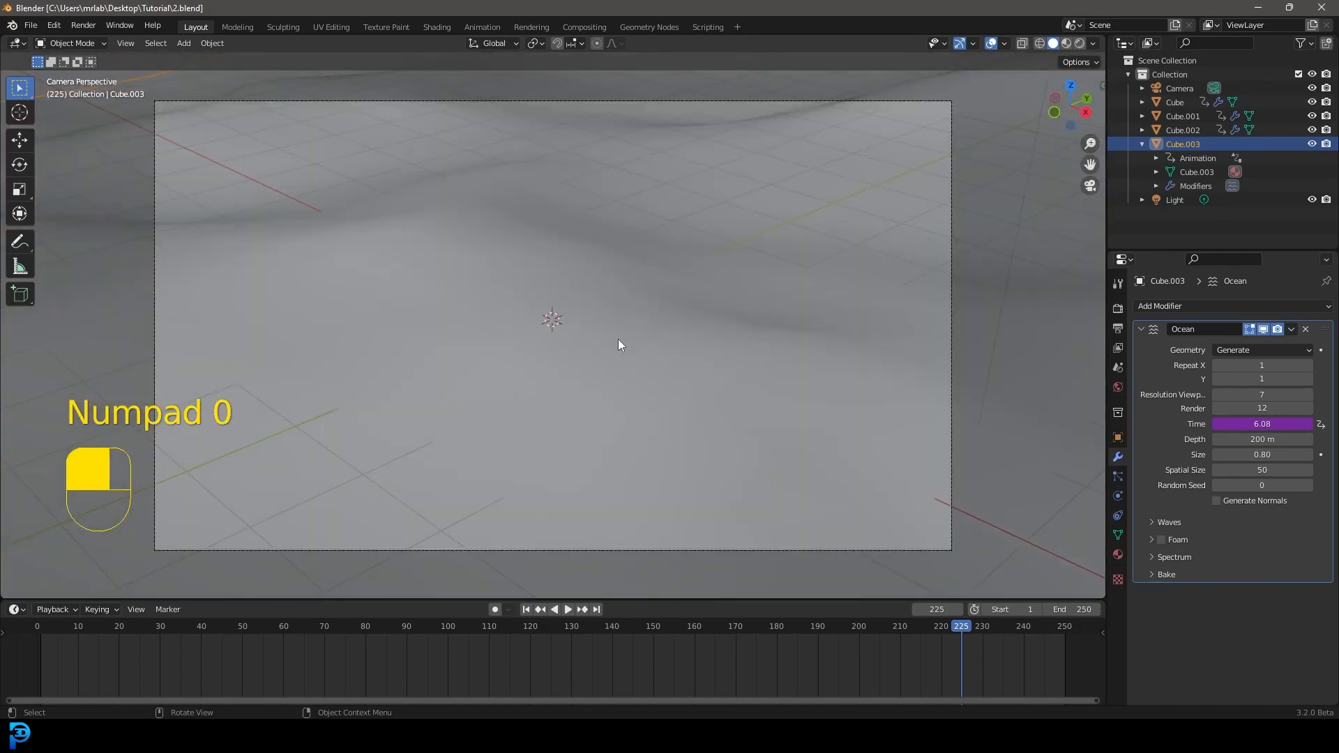
pyautogui.press('space')
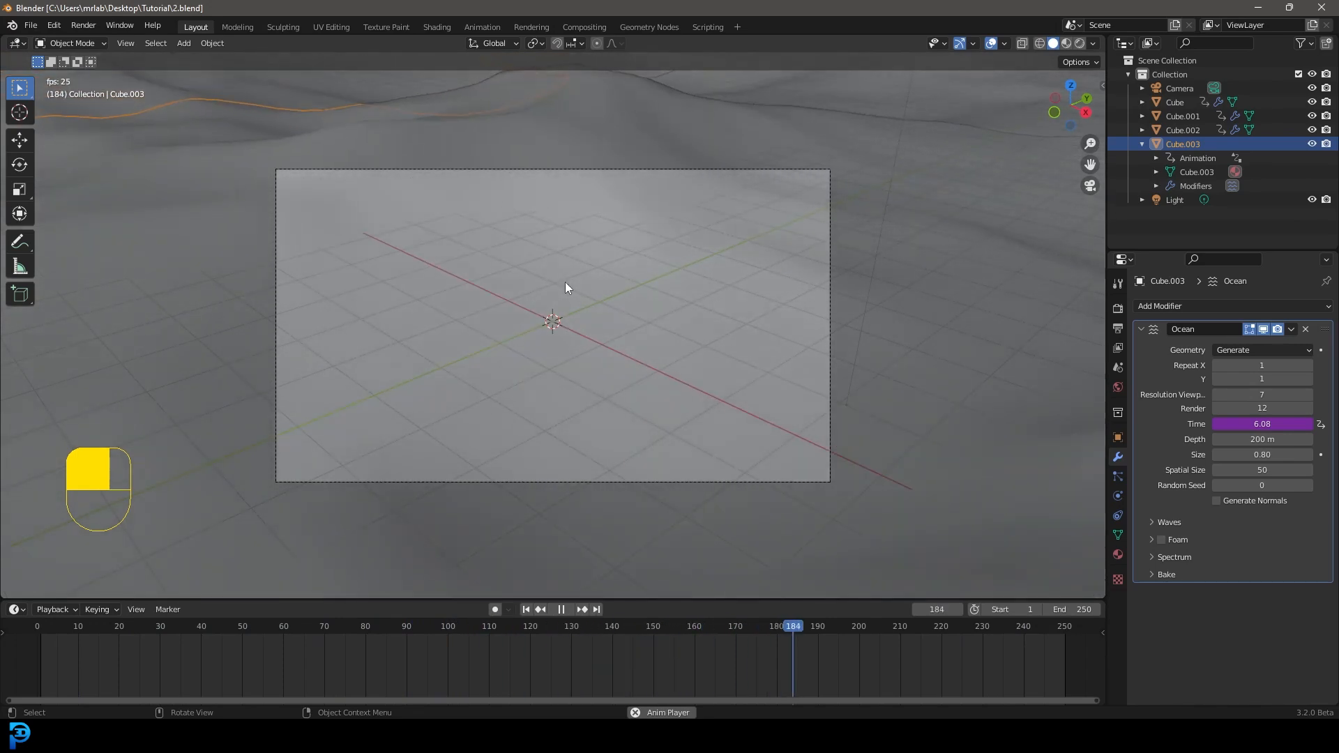
pyautogui.scroll(-1, 642, 286)
pyautogui.click(610, 199)
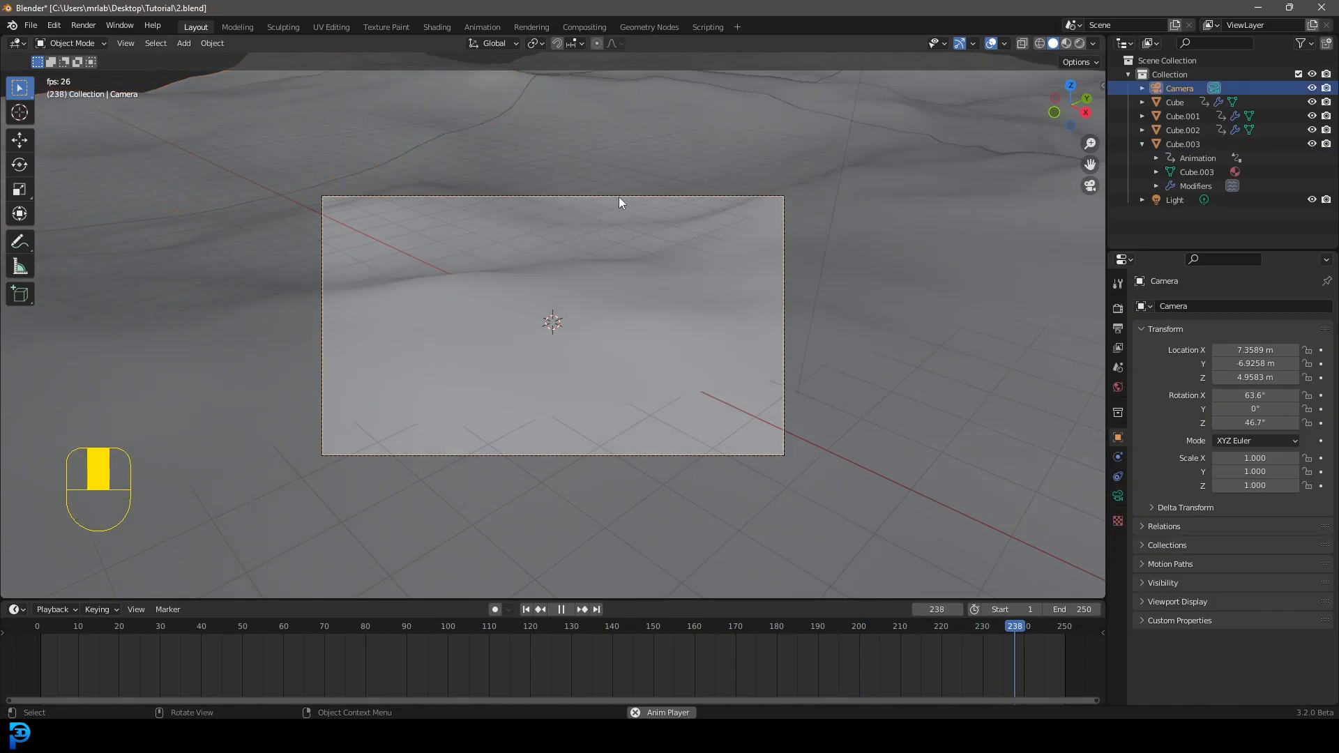
pyautogui.scroll(-2, 617, 209)
pyautogui.scroll(2, 631, 279)
pyautogui.press('r')
pyautogui.press('r')
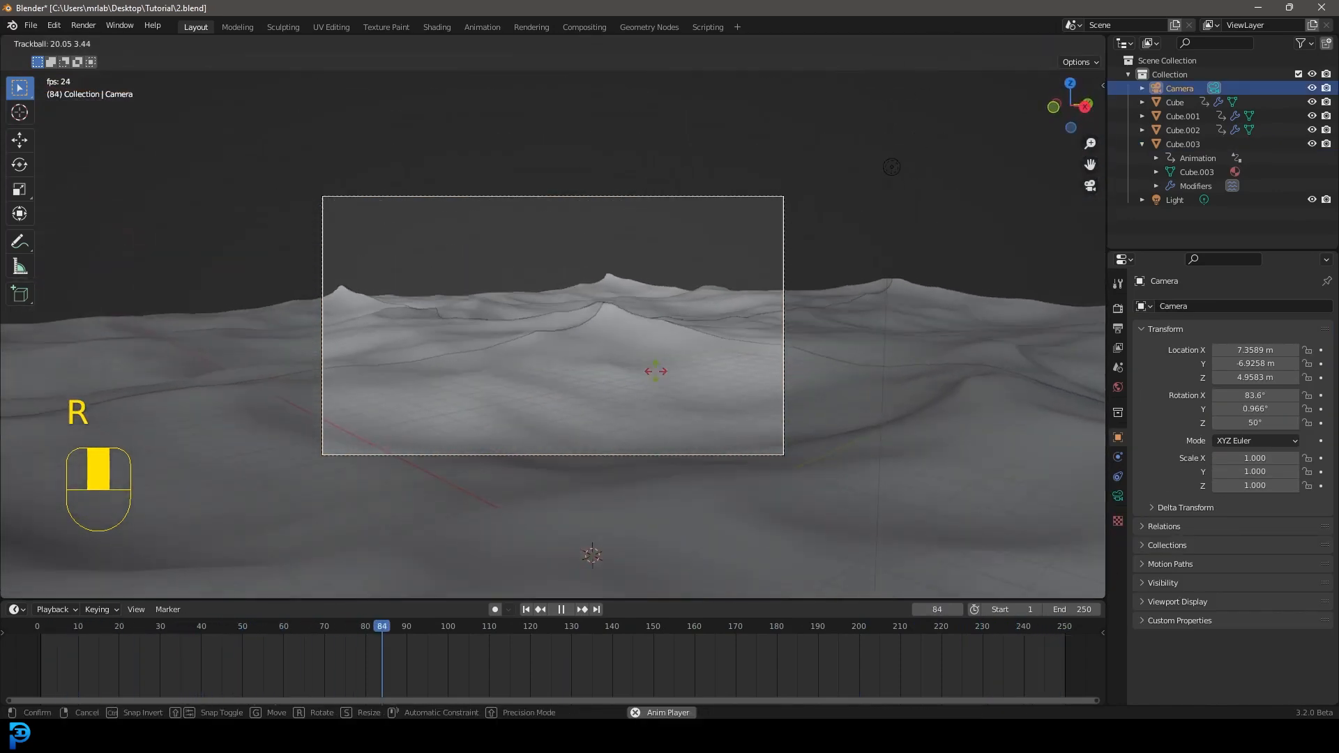
pyautogui.click(612, 304)
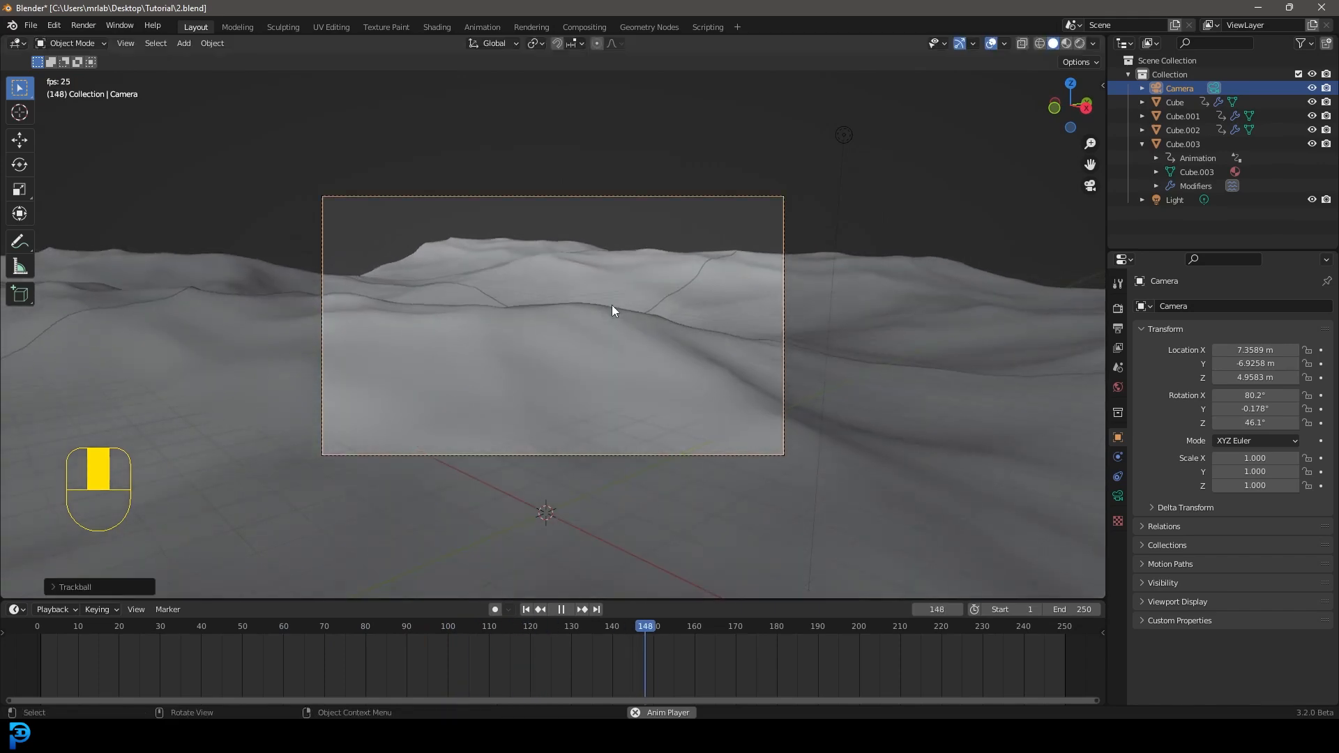
pyautogui.press('space')
# Add a grid mesh at the world origin with 4 subdivisions in both X and Y.
pyautogui.moveTo(561, 301); pyautogui.dragTo(674, 368, button='middle')
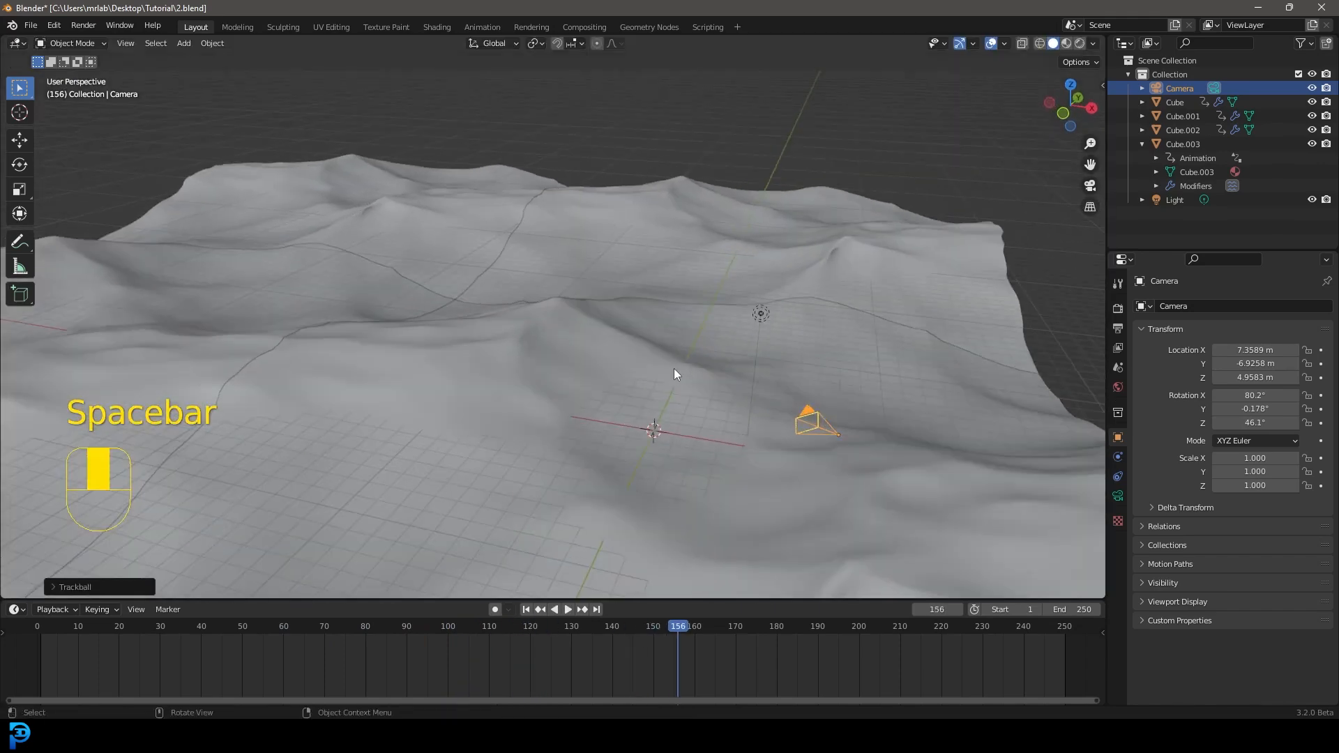
pyautogui.hotkey('shift', 'a')
pyautogui.moveTo(672, 370)
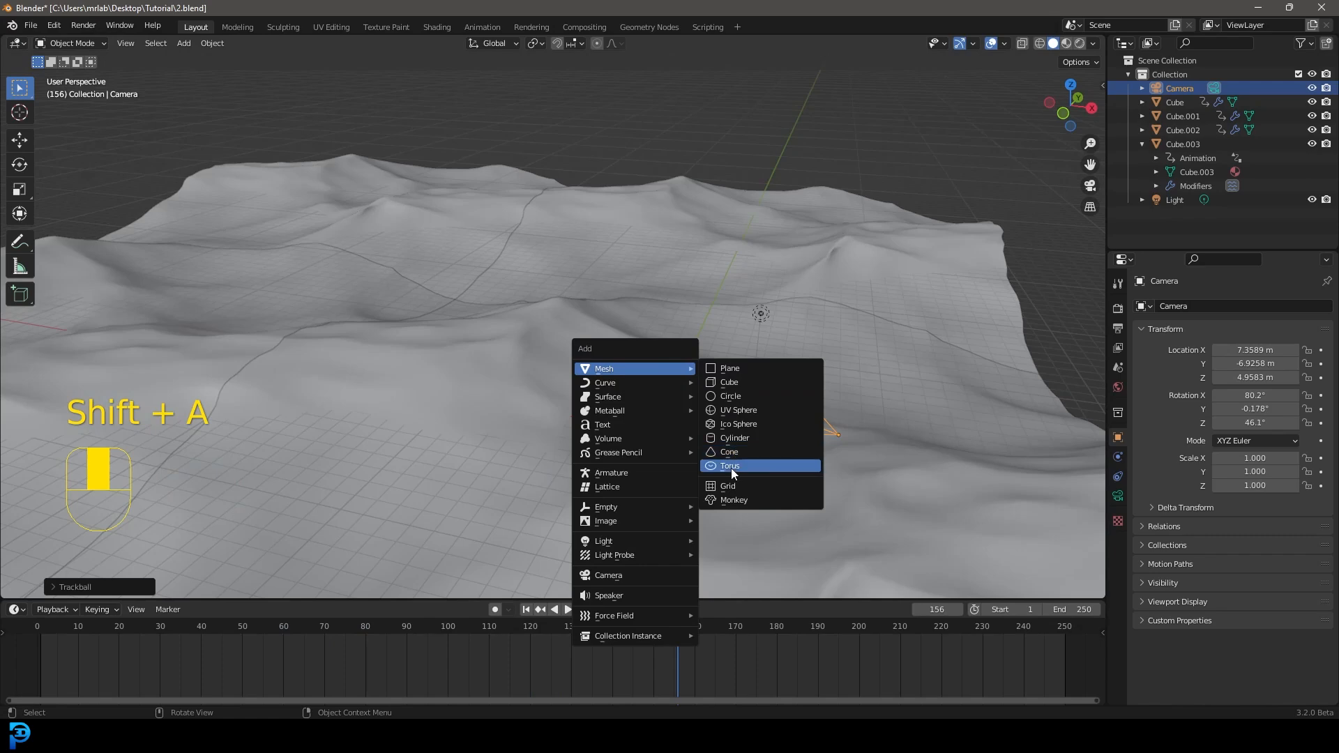
pyautogui.click(739, 484)
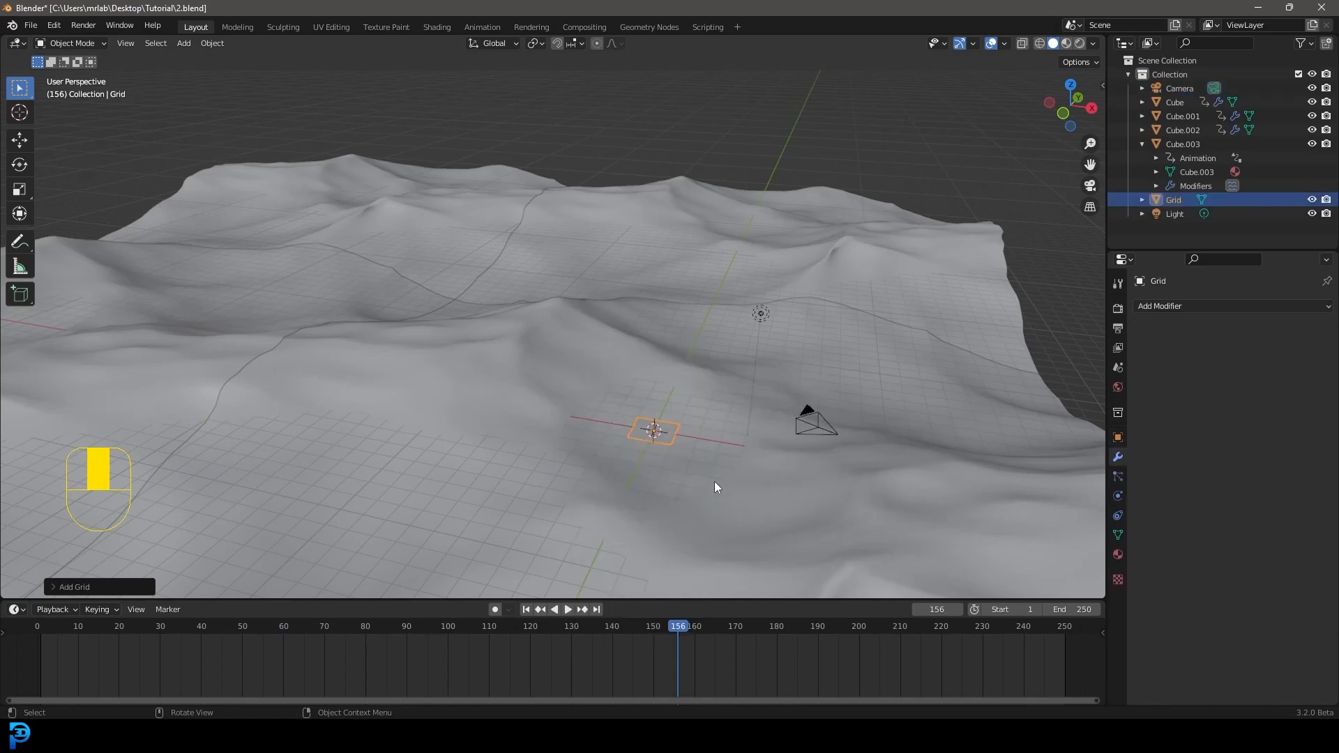
pyautogui.click(61, 587)
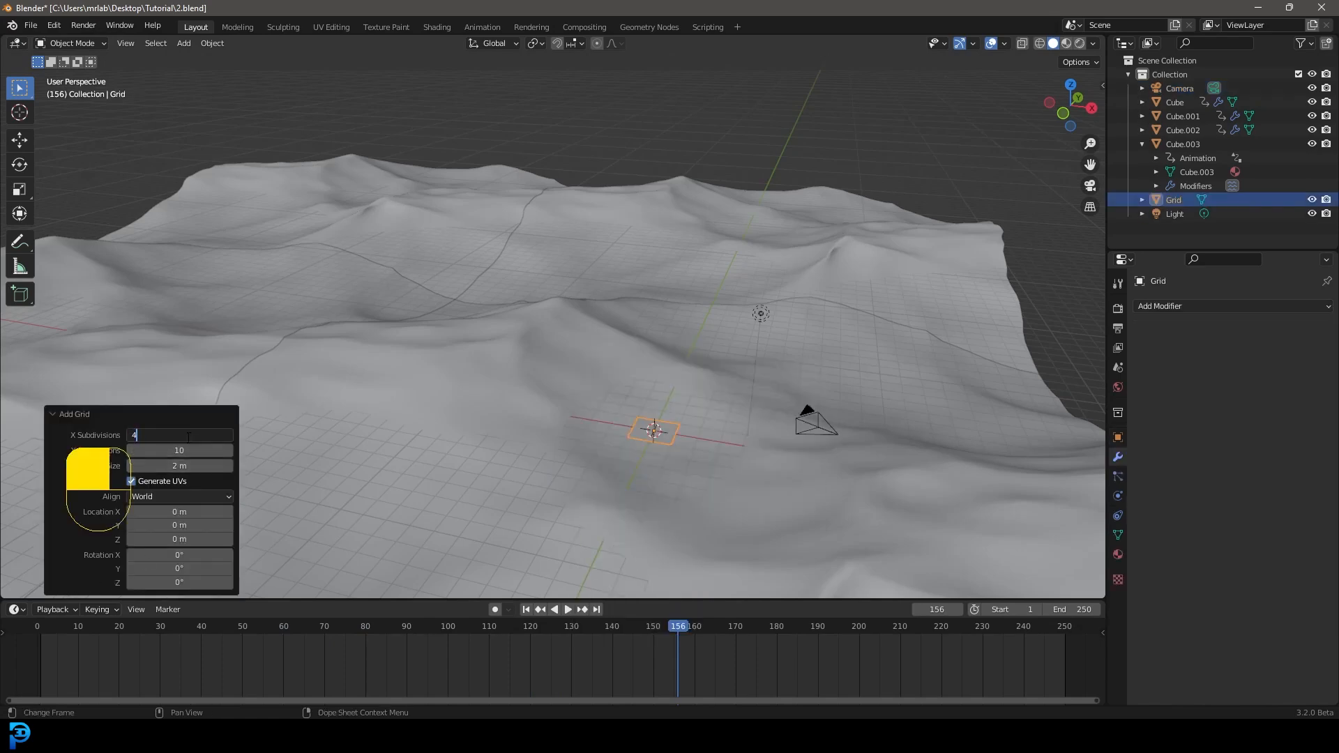
pyautogui.press('Return')
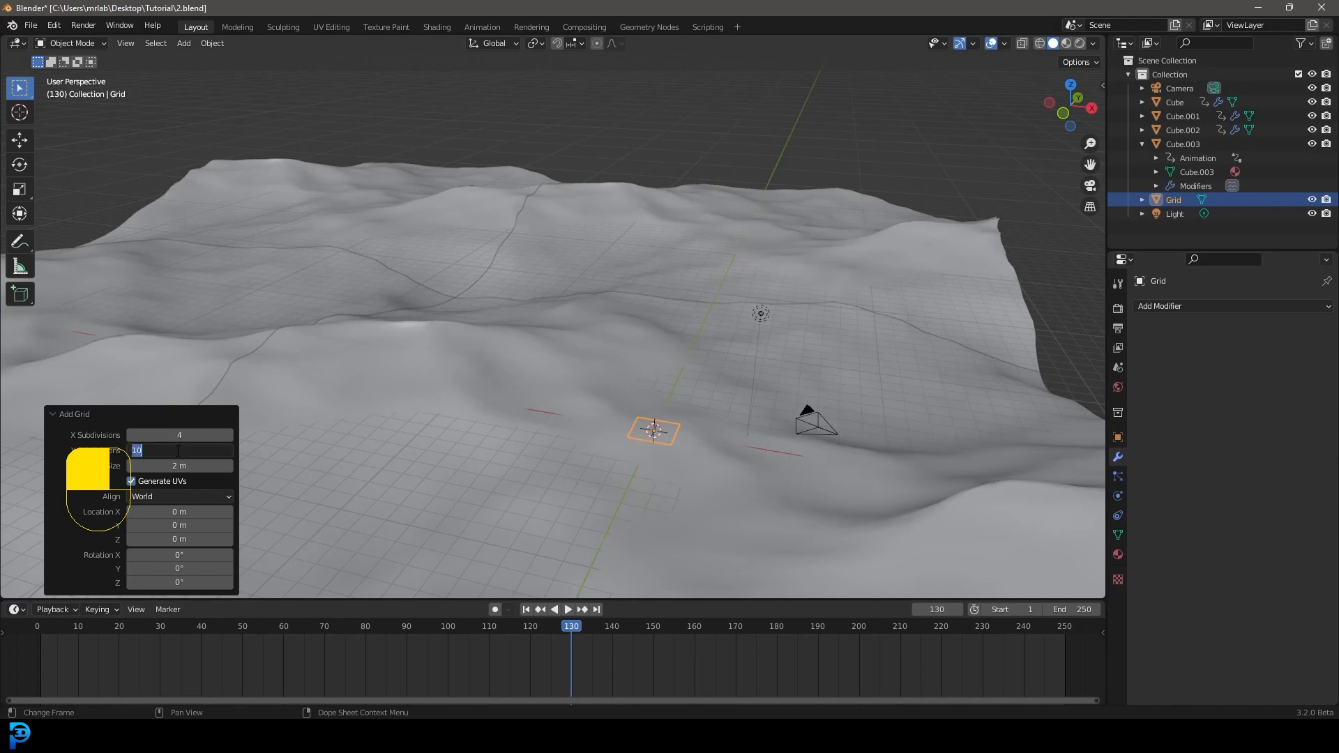
# Show the scene in wireframe and add a Shrinkwrap modifier to the grid with the original ocean tile, Cube, as target.
pyautogui.scroll(4, 541, 437)
pyautogui.moveTo(777, 459)
pyautogui.mouseDown(button='middle')
pyautogui.moveTo(751, 459)
pyautogui.moveTo(713, 412)
pyautogui.mouseUp(button='middle')
pyautogui.scroll(6, 713, 412)
pyautogui.scroll(-3, 666, 378)
pyautogui.press('z')
pyautogui.click(593, 379)
pyautogui.click(1238, 307)
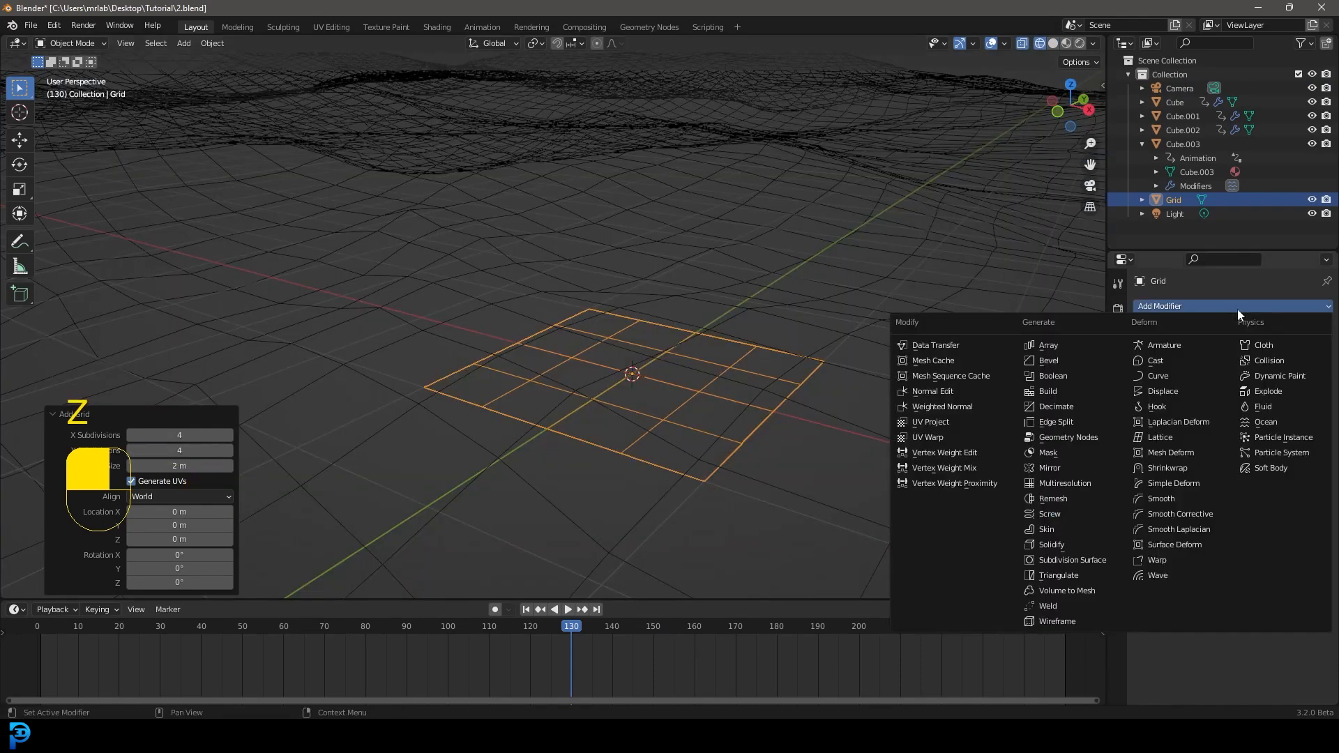
pyautogui.click(1183, 471)
pyautogui.click(965, 337)
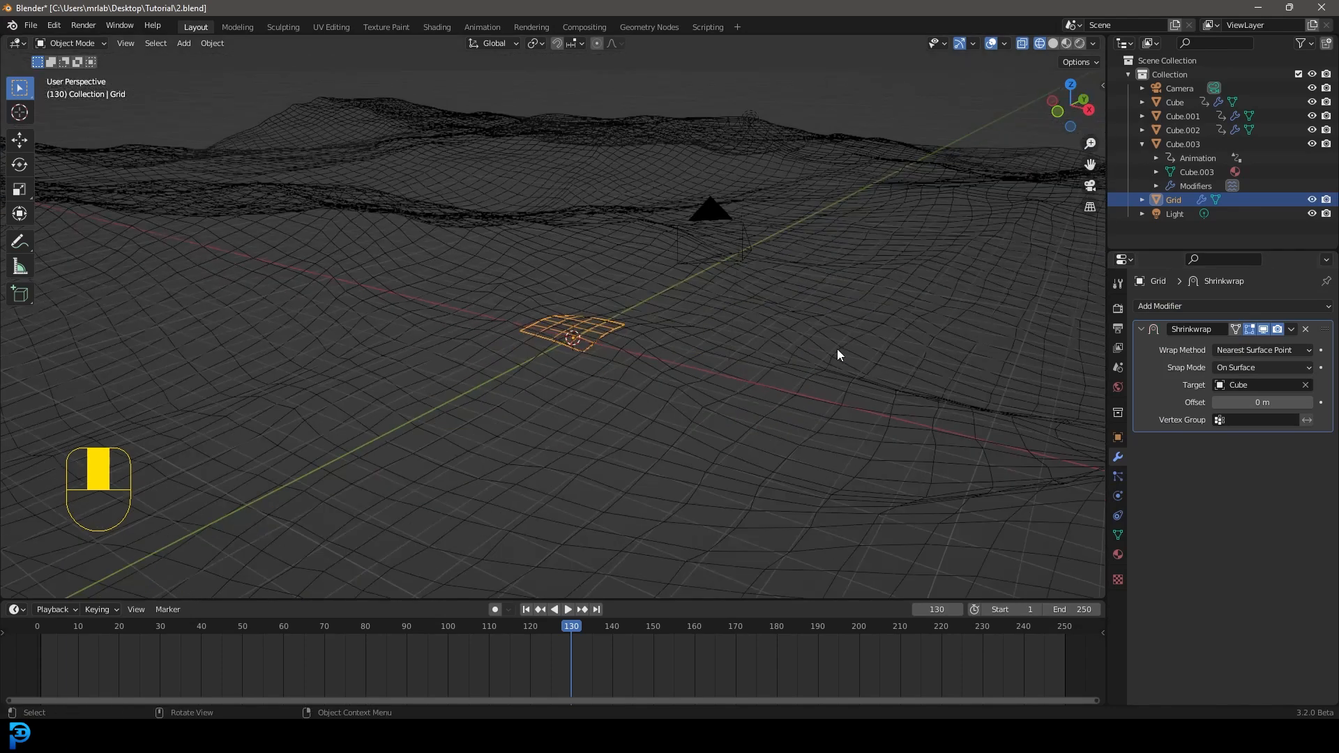
# Return to solid shading and play the animation to check how the shrinkwrapped grid deforms with the waves.
pyautogui.press('z')
pyautogui.press('space')
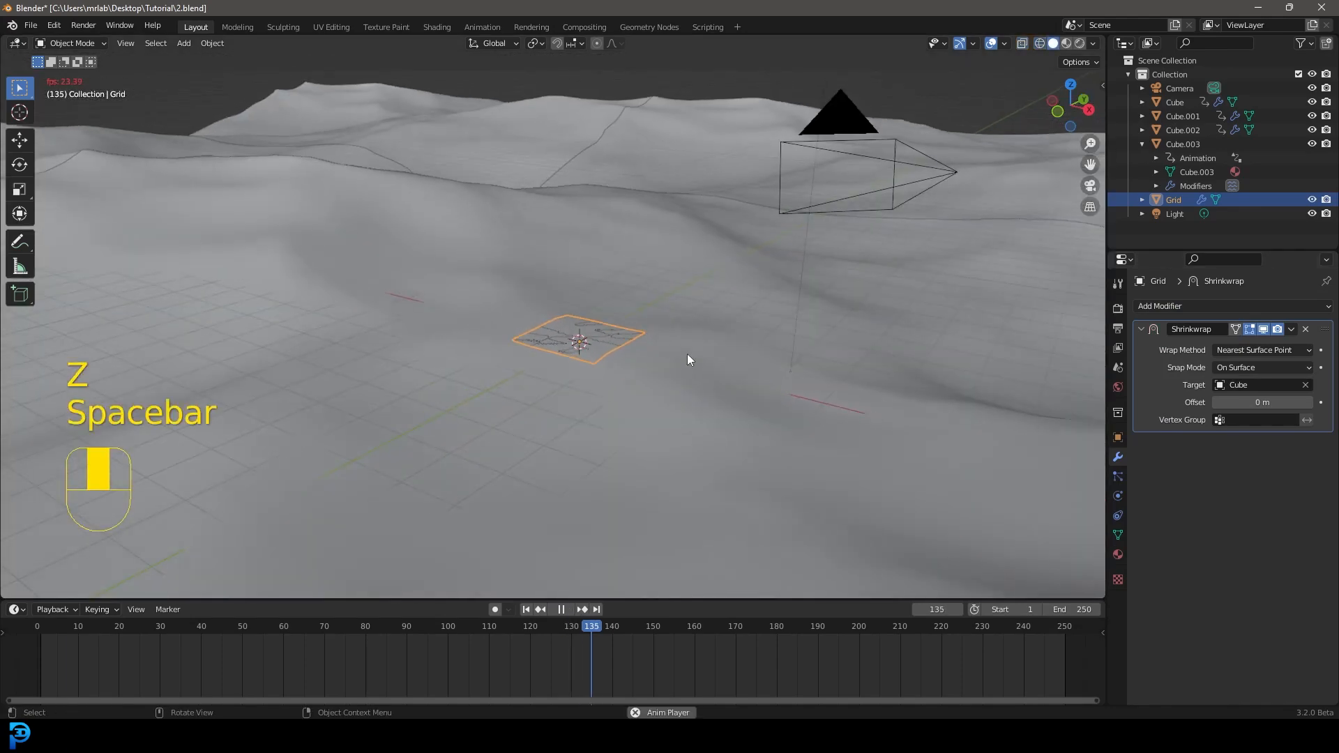
pyautogui.scroll(4, 678, 393)
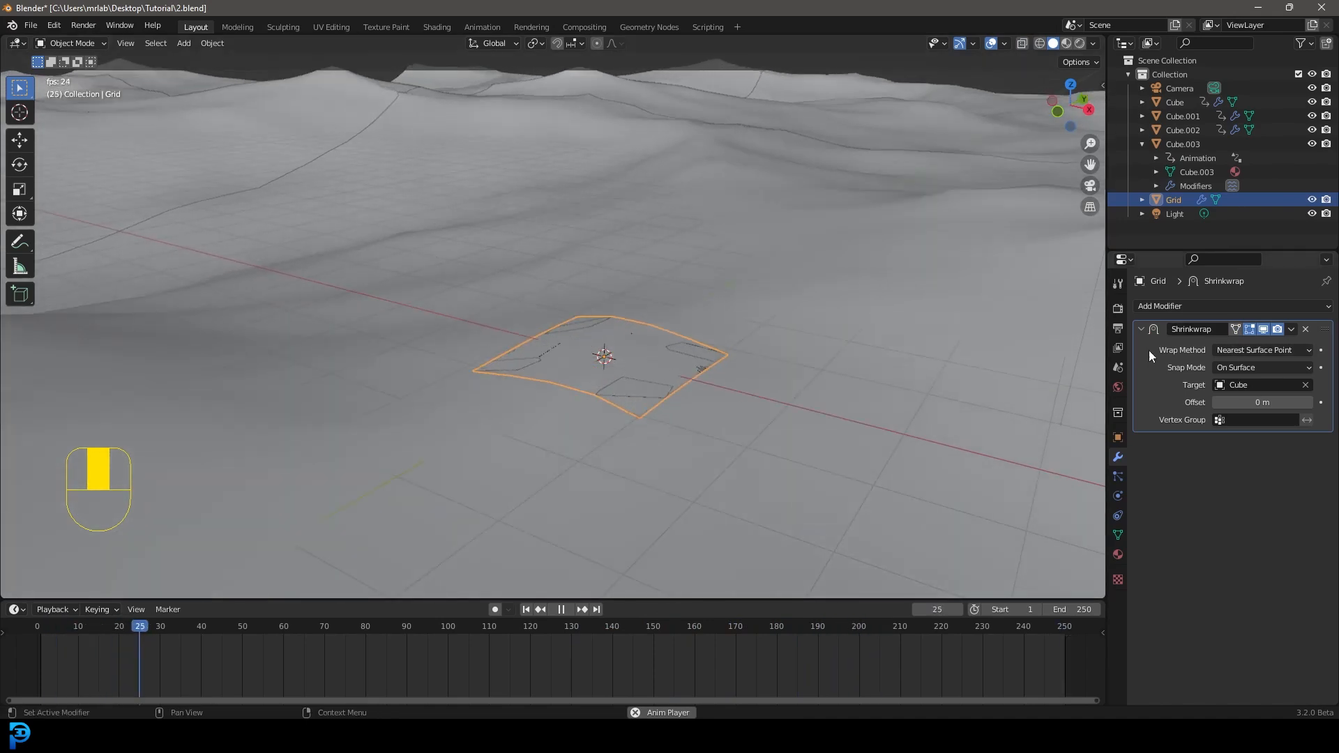
# Set the grid's Shrinkwrap wrap method to Project, stop playback, and enable the Negative direction alongside Positive.
pyautogui.click(1231, 350)
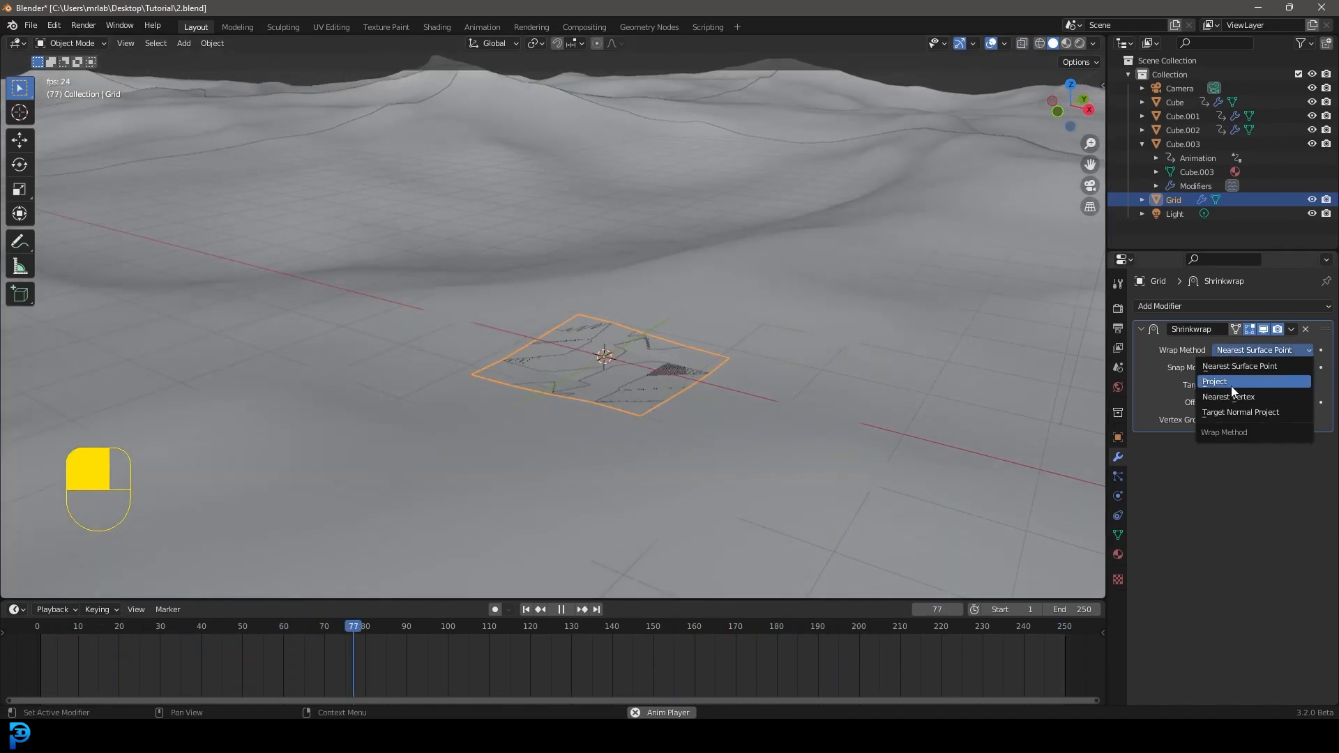
pyautogui.click(1232, 383)
pyautogui.moveTo(630, 375)
pyautogui.mouseDown(button='middle')
pyautogui.moveTo(671, 378)
pyautogui.moveTo(645, 148)
pyautogui.moveTo(646, 382)
pyautogui.mouseUp(button='middle')
pyautogui.press('space')
pyautogui.moveTo(681, 308); pyautogui.dragTo(597, 256, button='middle')
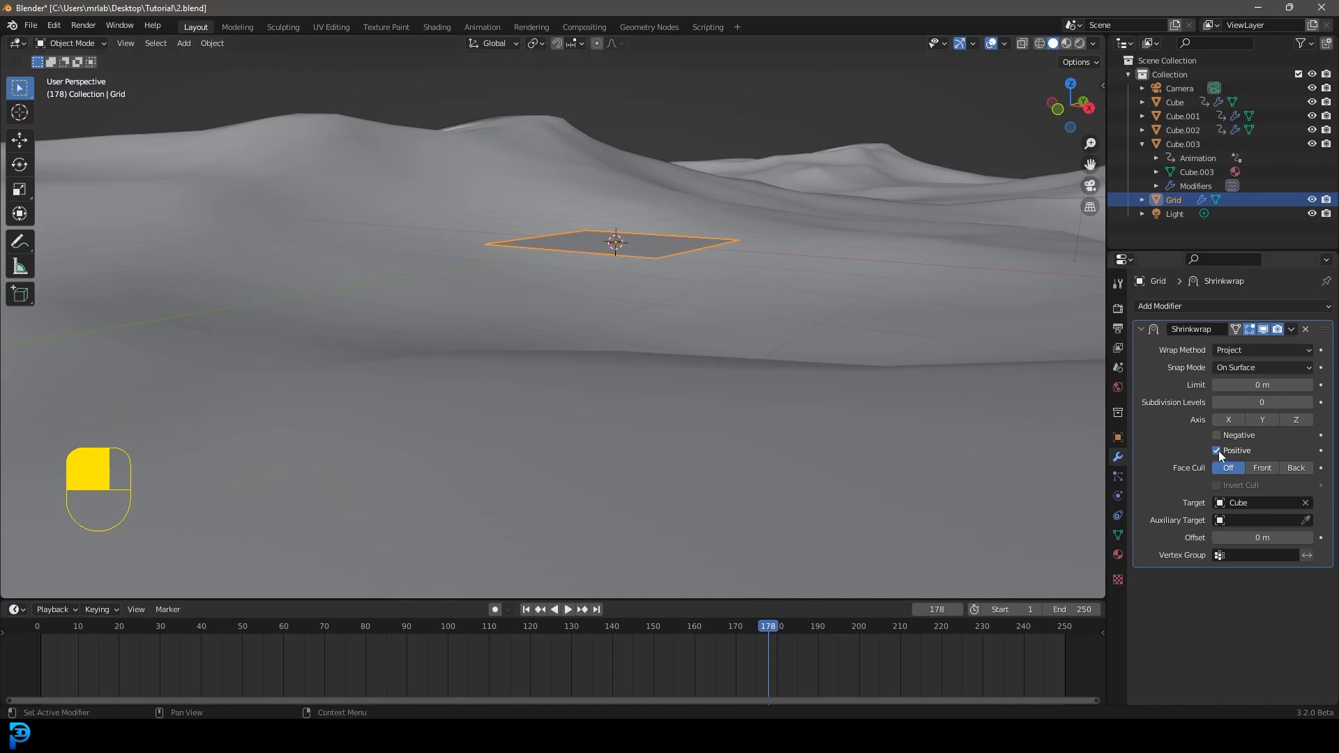
pyautogui.moveTo(593, 286); pyautogui.dragTo(559, 300, button='middle')
pyautogui.moveTo(586, 354); pyautogui.dragTo(604, 218, button='middle')
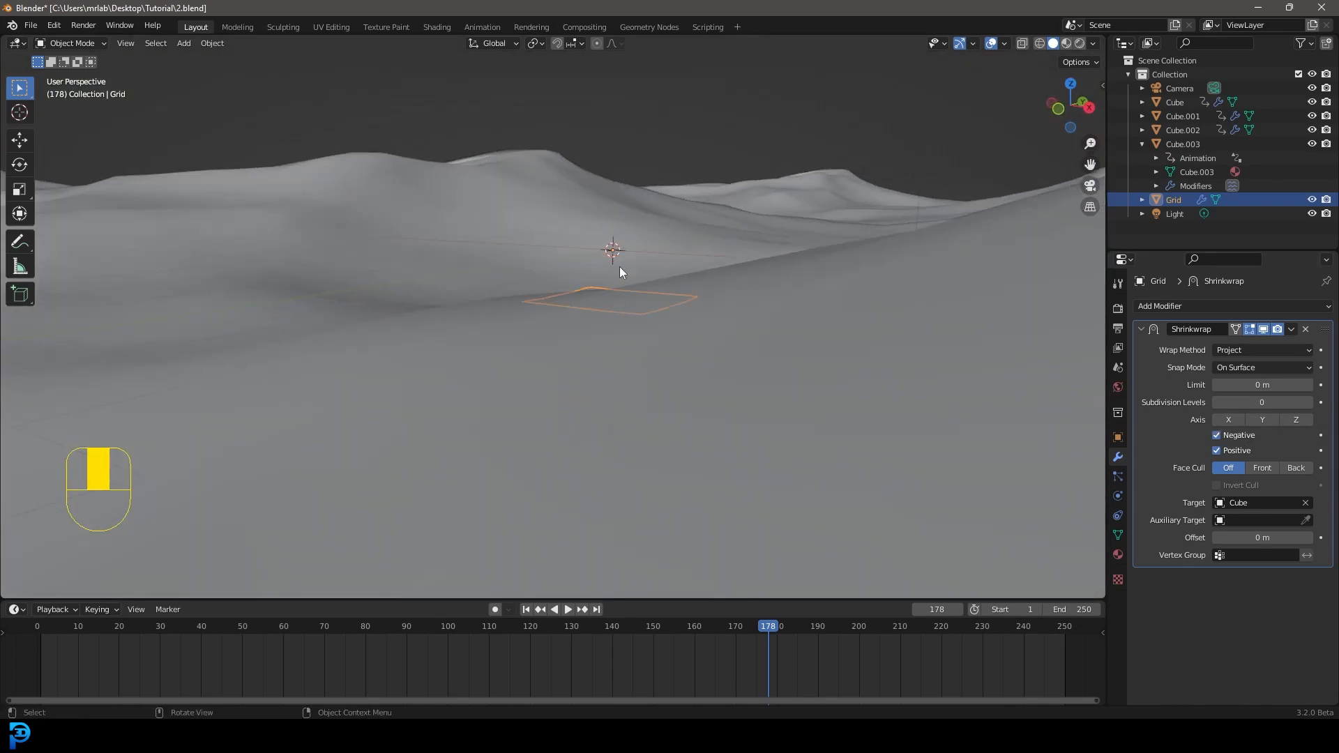
pyautogui.moveTo(625, 262); pyautogui.dragTo(629, 258, button='middle')
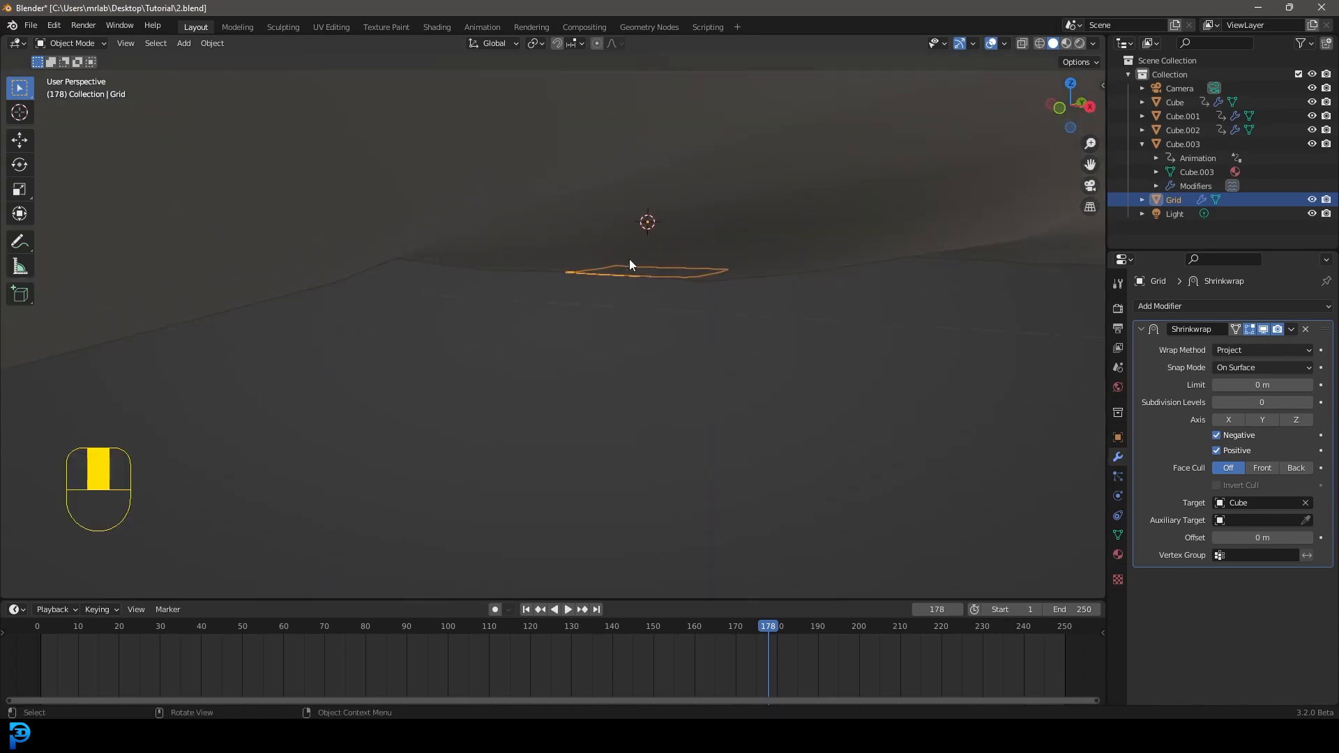
# Try the Shrinkwrap projection during playback with Positive disabled, and re-enable Positive.
pyautogui.click(1217, 450)
pyautogui.moveTo(872, 314); pyautogui.dragTo(718, 277, button='middle')
pyautogui.press('space')
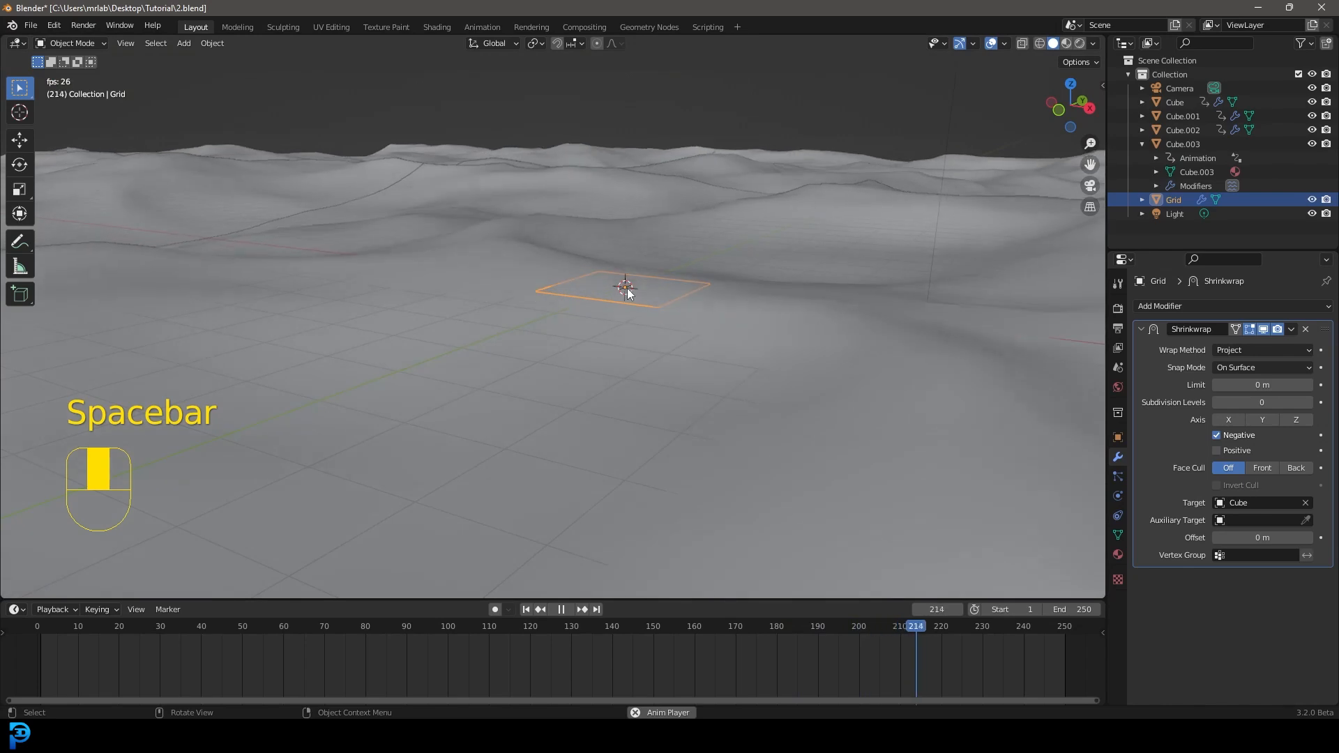
pyautogui.click(1258, 448)
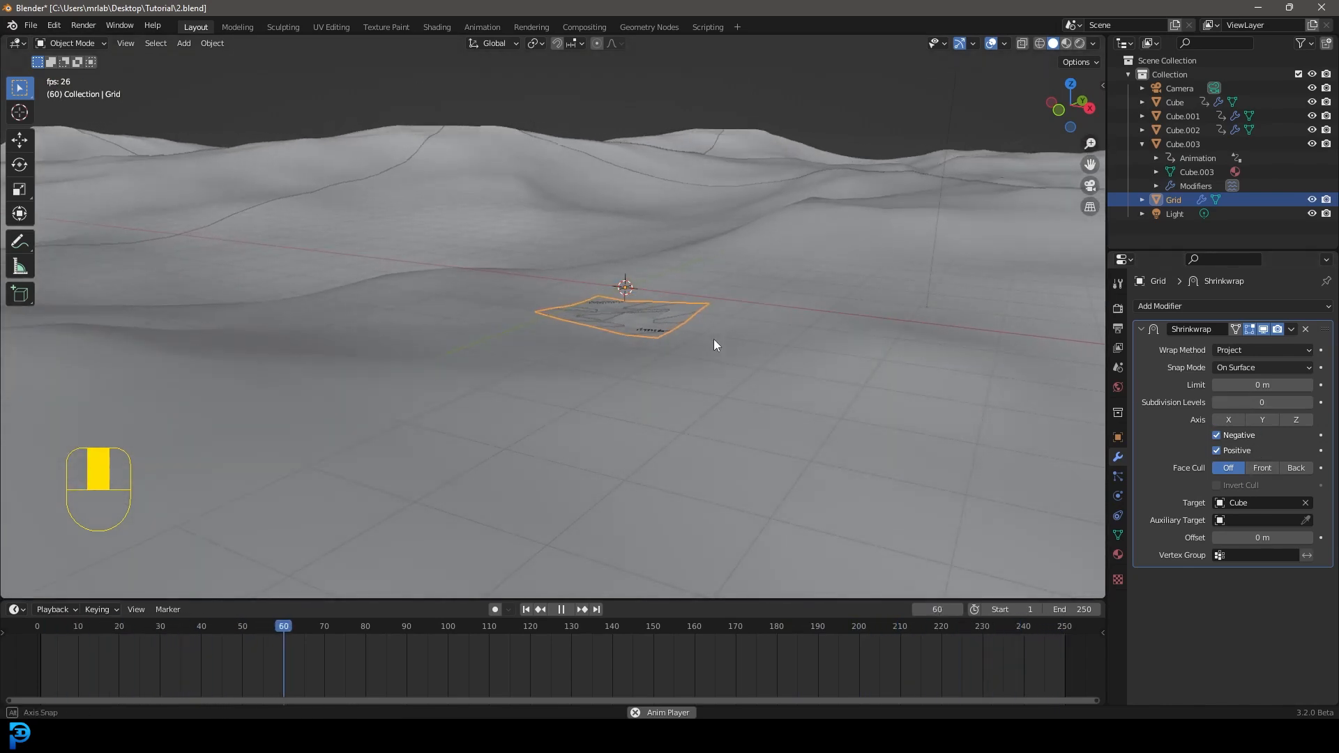
# Examine up close how the grid rides the waves during playback, and stop the animation.
pyautogui.scroll(3, 714, 339)
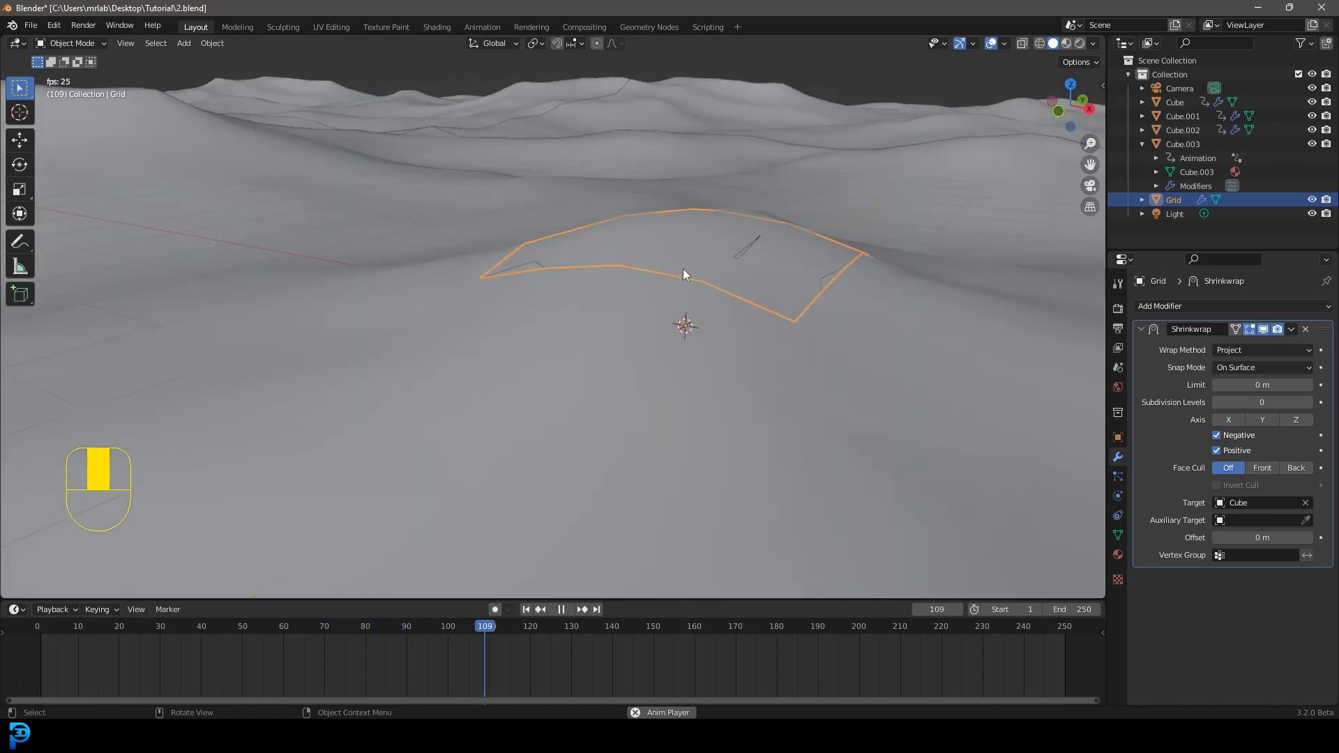
pyautogui.scroll(-6, 692, 456)
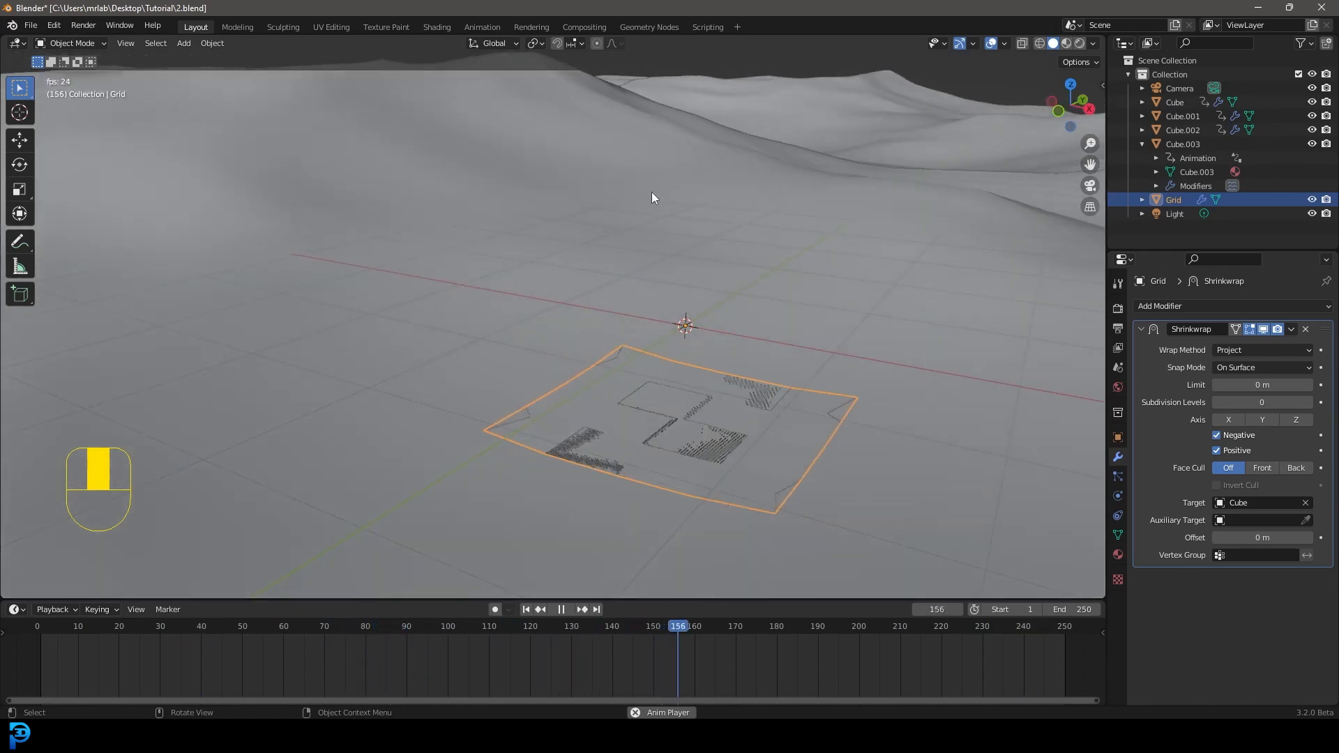
pyautogui.press('space')
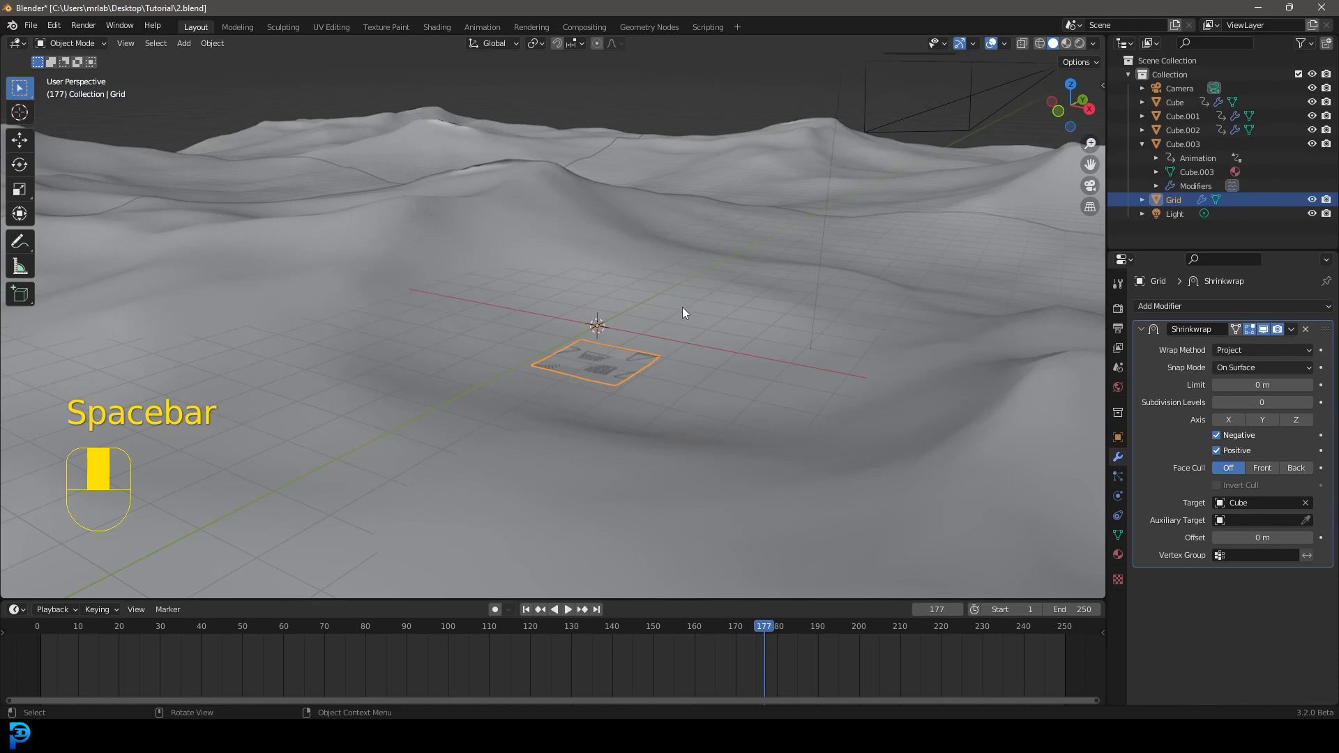
# Play the animation and examine from several angles how the grid follows the waves, and stop playback.
pyautogui.scroll(-3, 710, 275)
pyautogui.scroll(5, 576, 400)
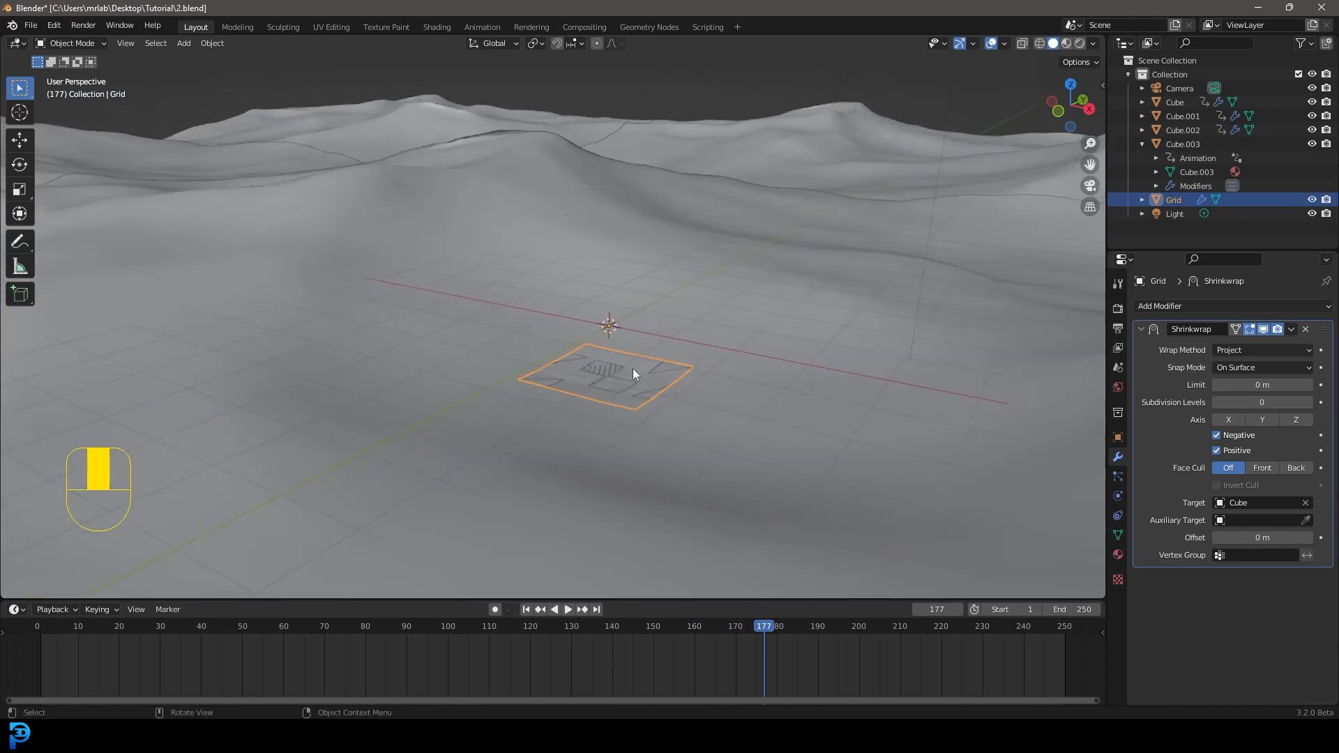
pyautogui.scroll(4, 647, 366)
pyautogui.scroll(-2, 797, 336)
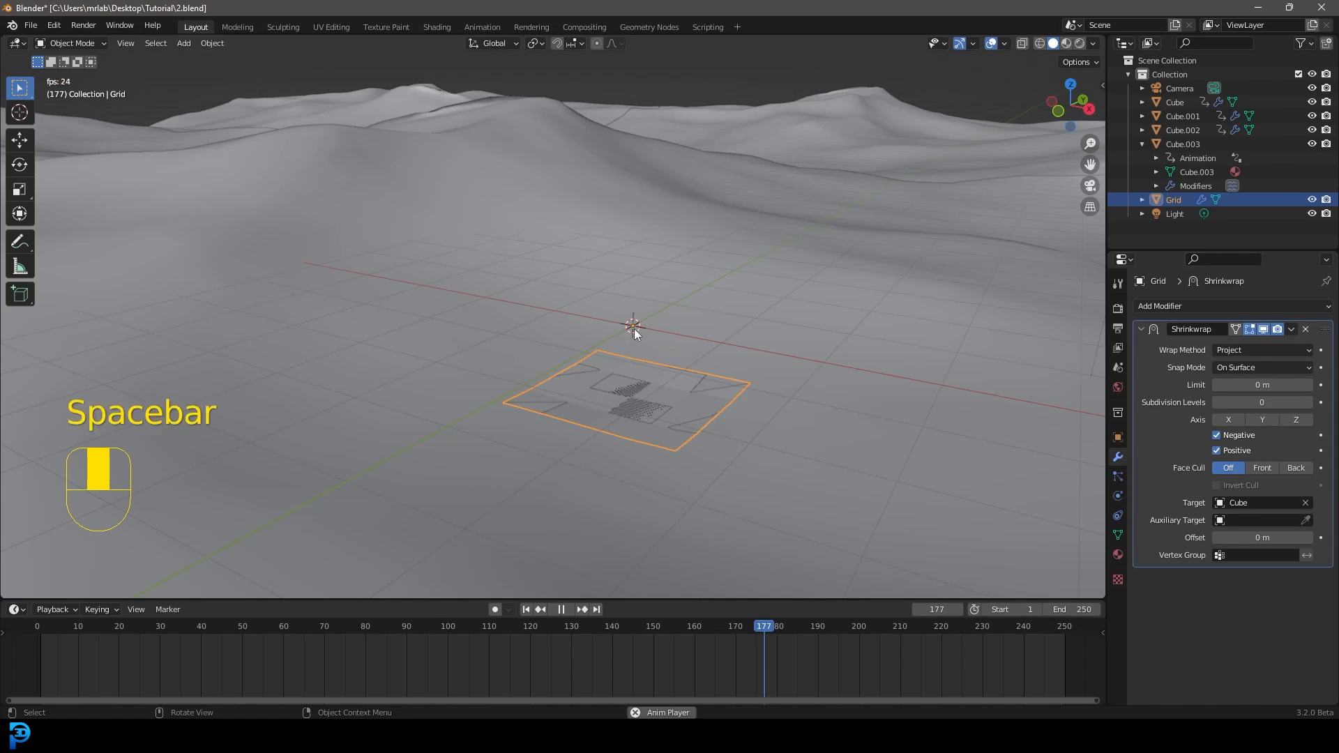
pyautogui.press('space')
pyautogui.moveTo(650, 325); pyautogui.dragTo(798, 202, button='middle')
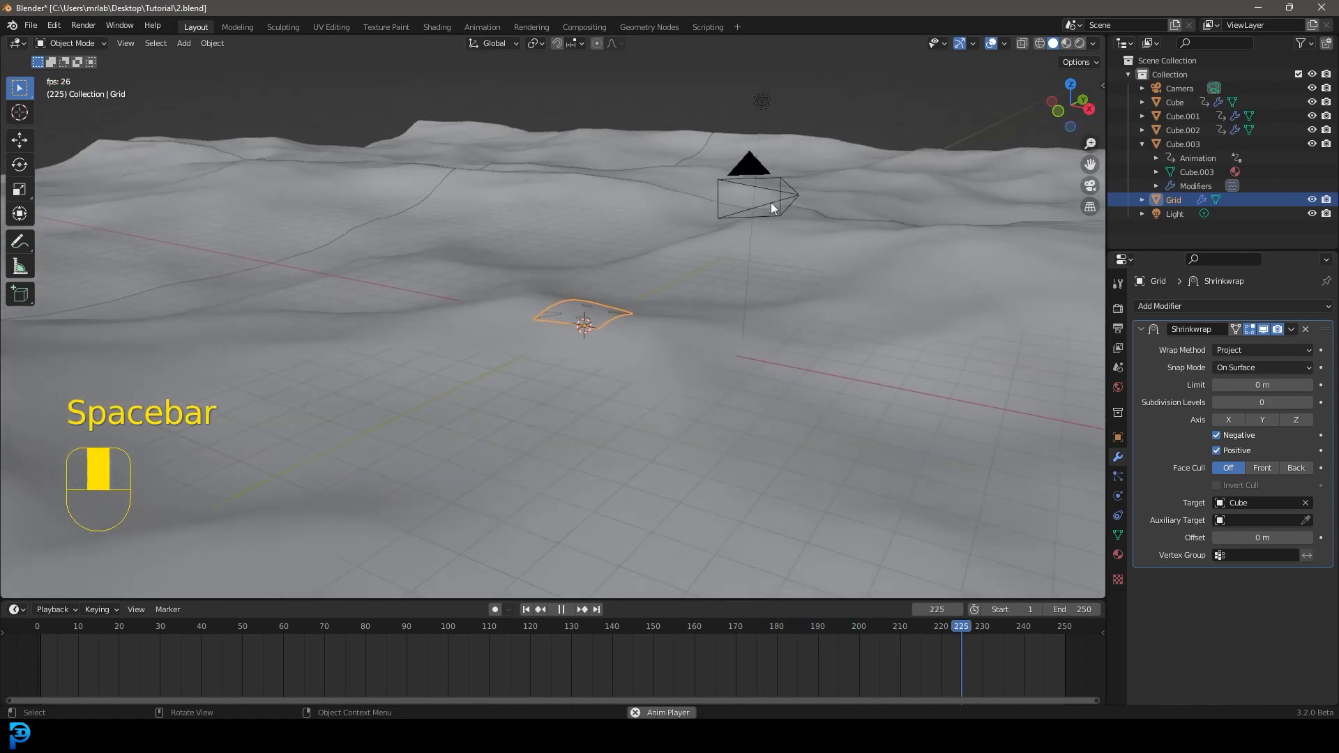
pyautogui.click(779, 189)
pyautogui.moveTo(667, 291); pyautogui.dragTo(697, 358, button='middle')
pyautogui.press('space')
pyautogui.click(697, 357)
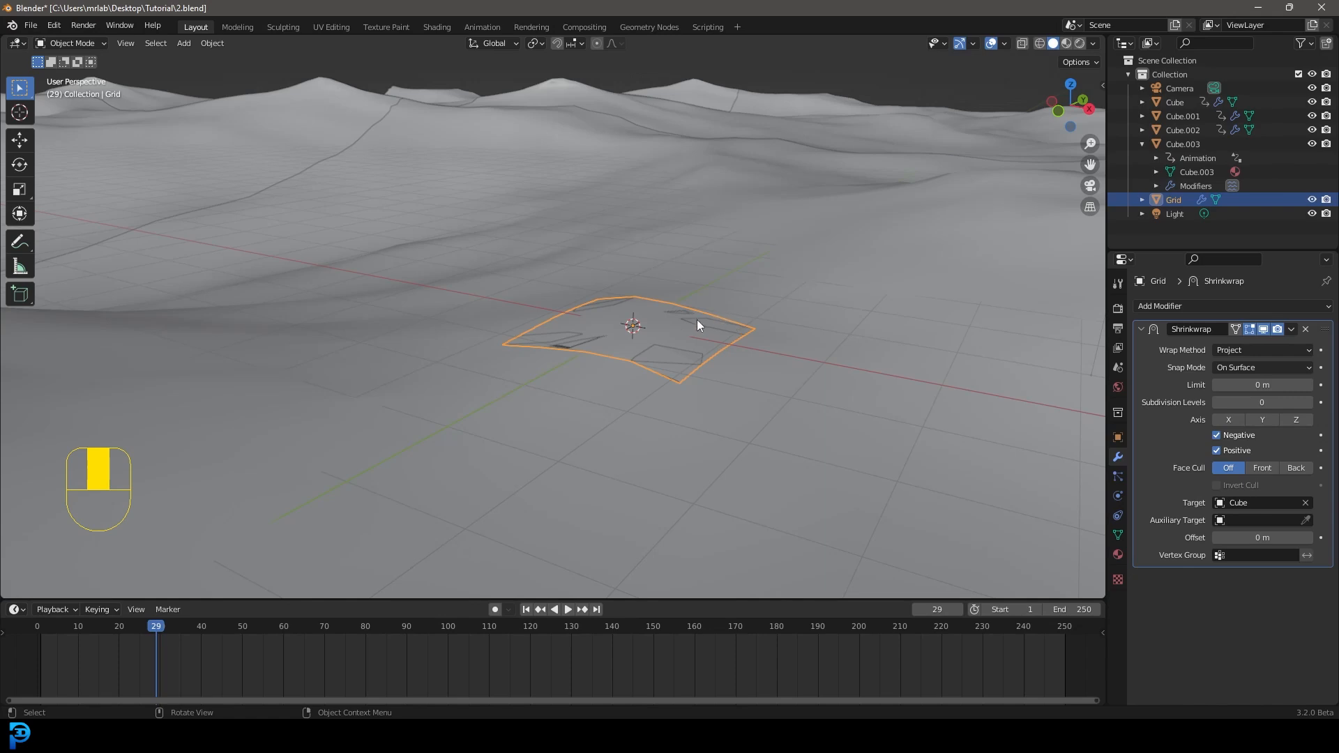
# Add a Copy Location constraint to the camera.
pyautogui.scroll(-5, 699, 320)
pyautogui.moveTo(492, 306); pyautogui.dragTo(886, 272, button='middle')
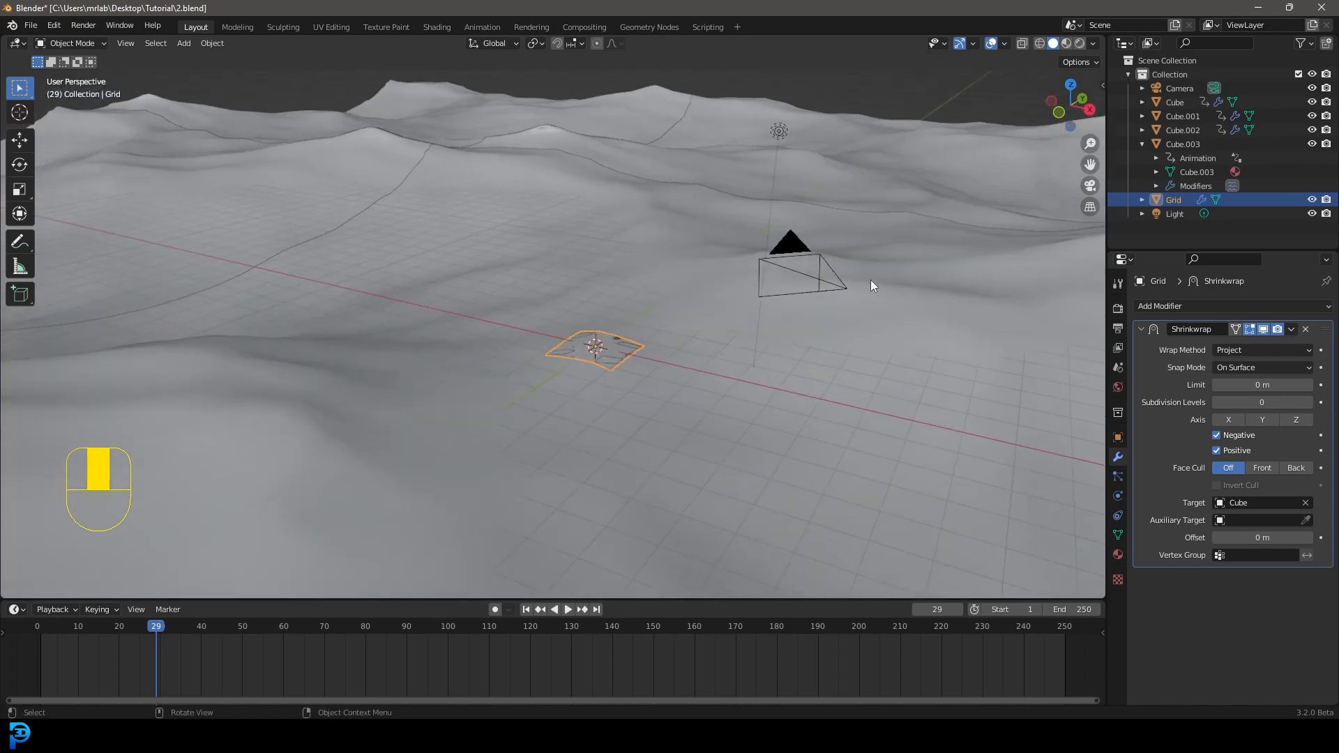
pyautogui.click(786, 245)
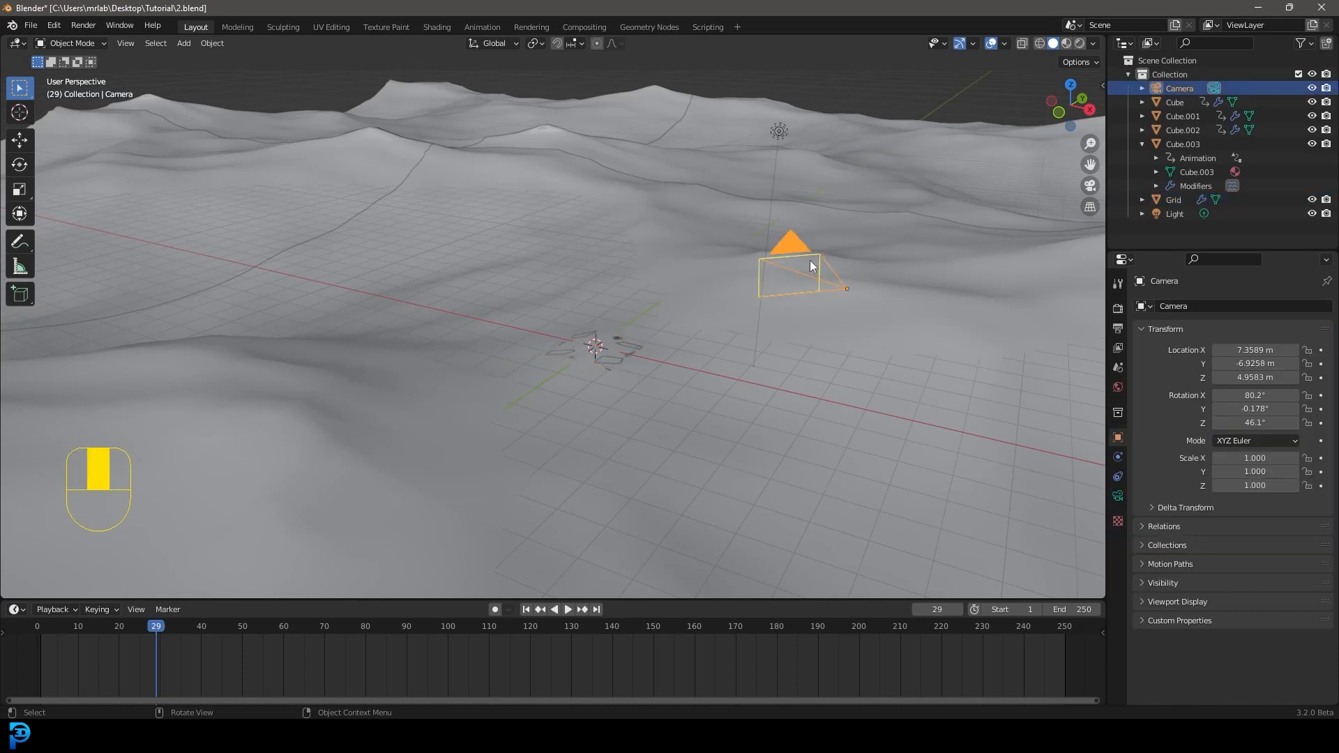
pyautogui.click(1119, 475)
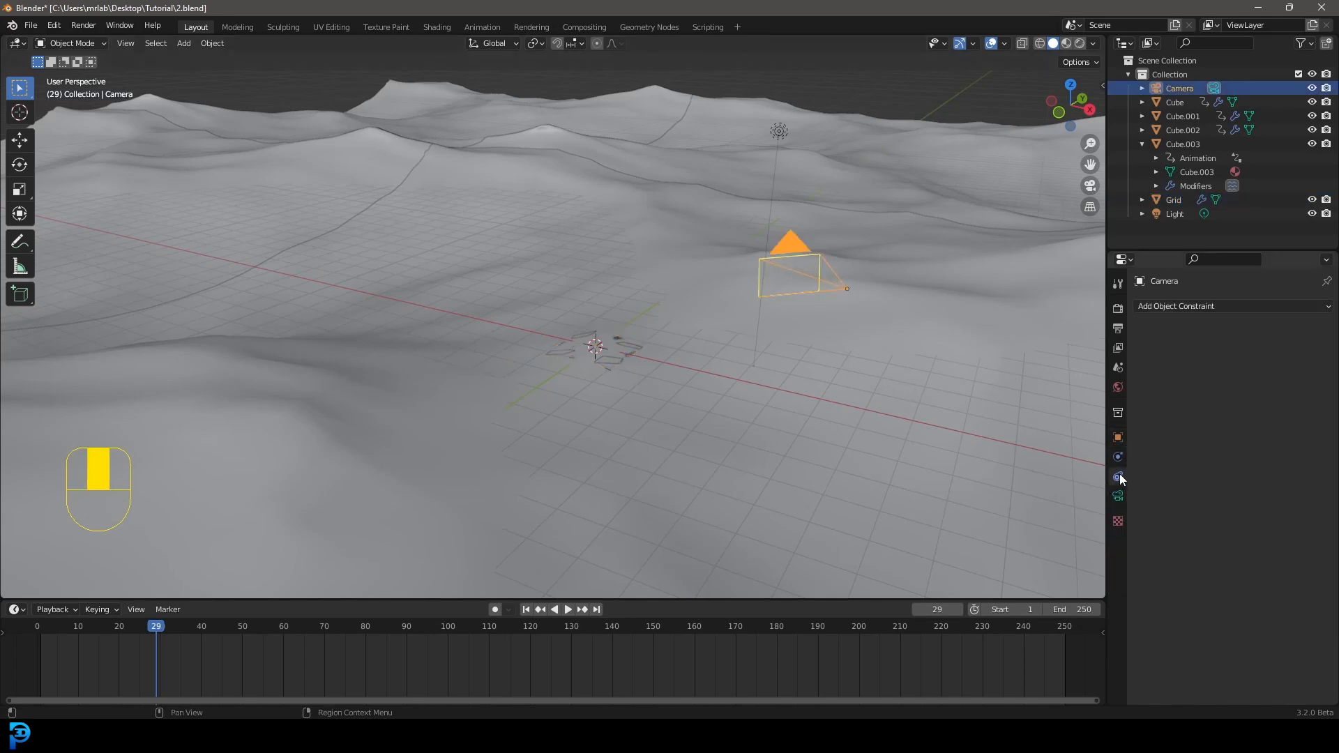
pyautogui.click(1160, 308)
pyautogui.click(1178, 308)
pyautogui.click(1126, 345)
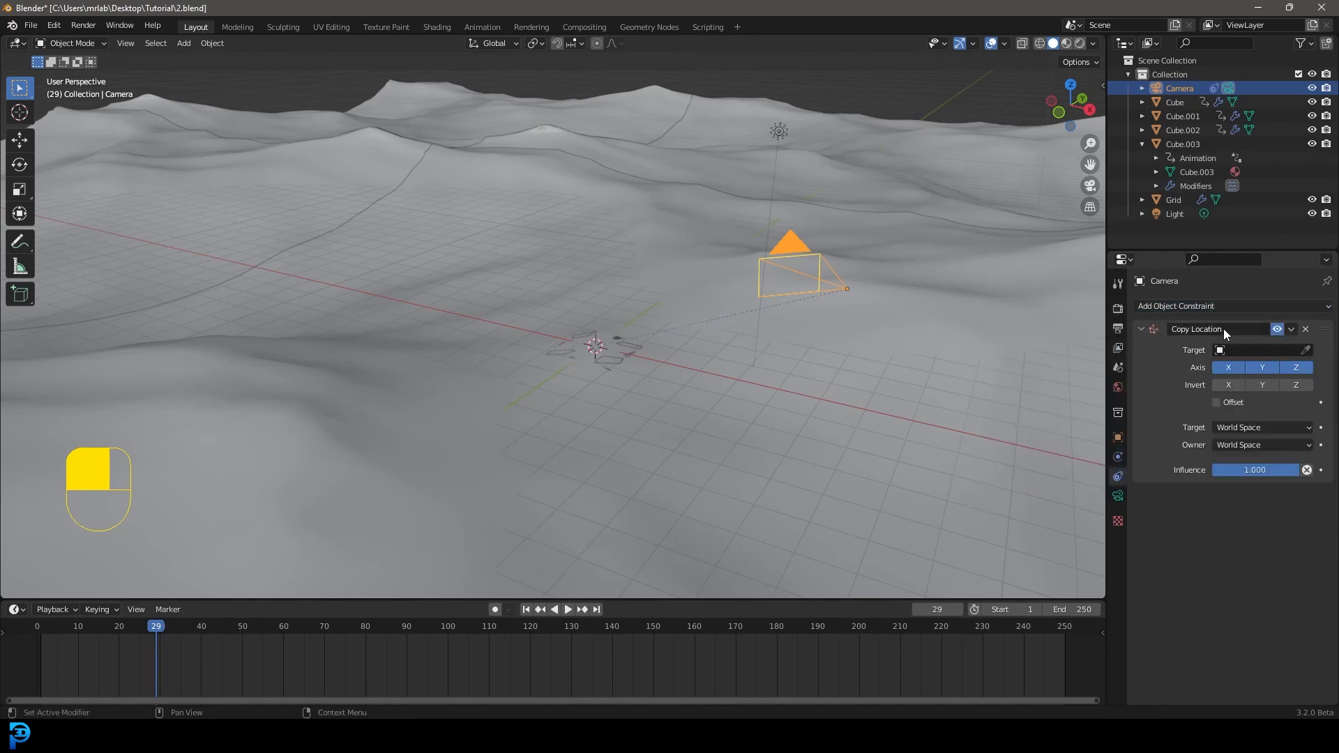
# Set Grid as the target of the camera's Copy Location constraint.
pyautogui.click(1307, 351)
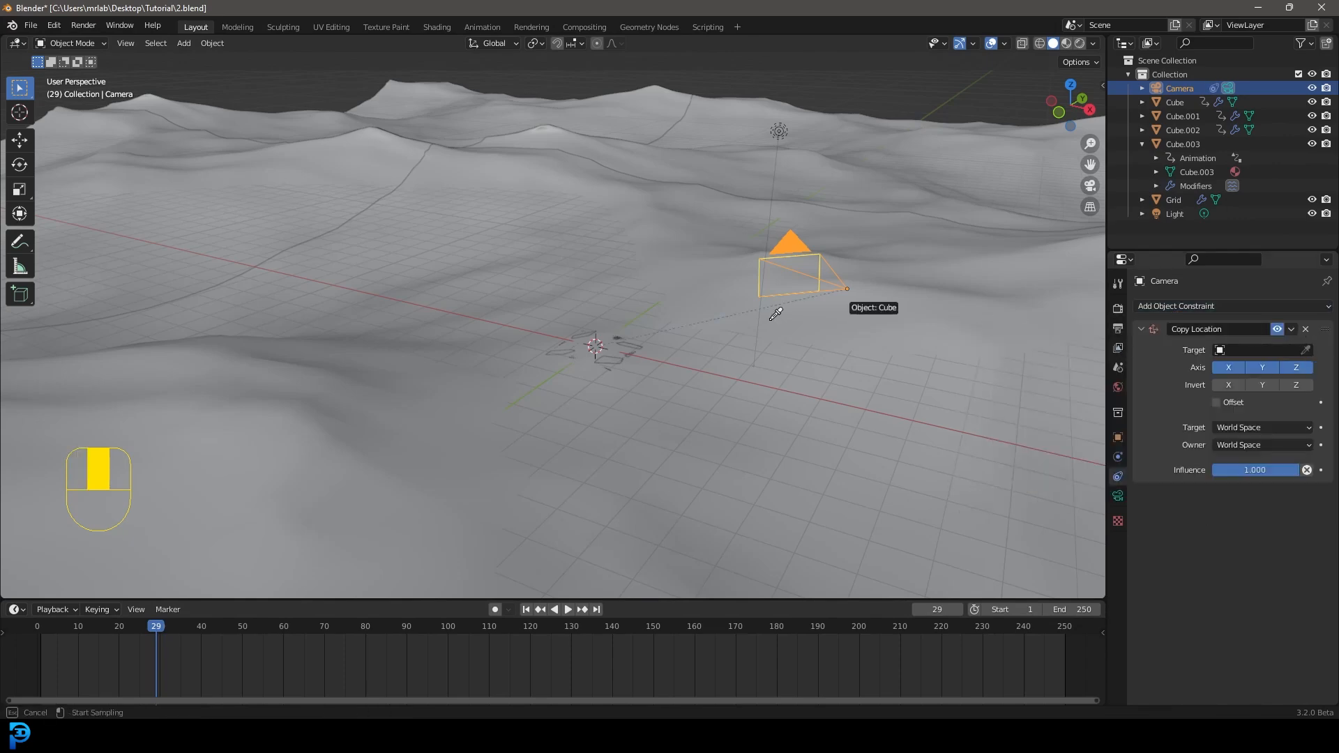
pyautogui.click(616, 357)
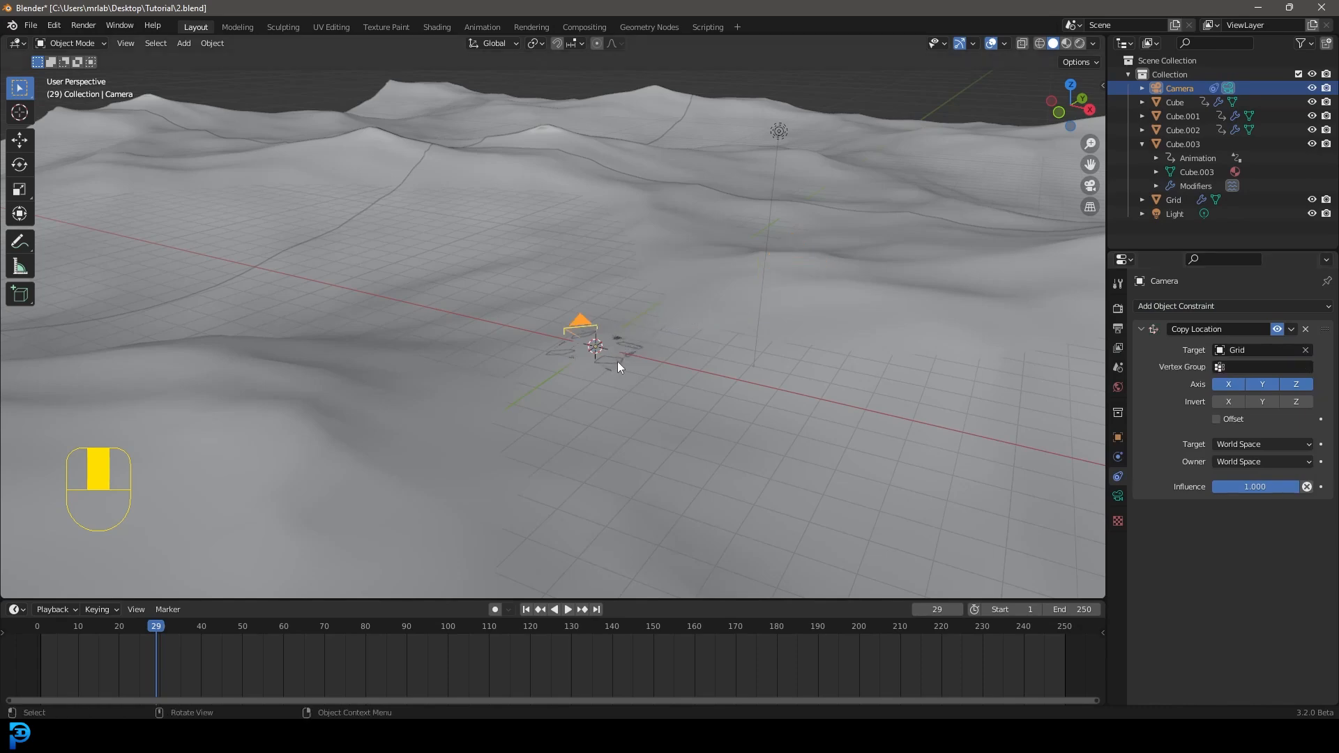
pyautogui.click(1229, 353)
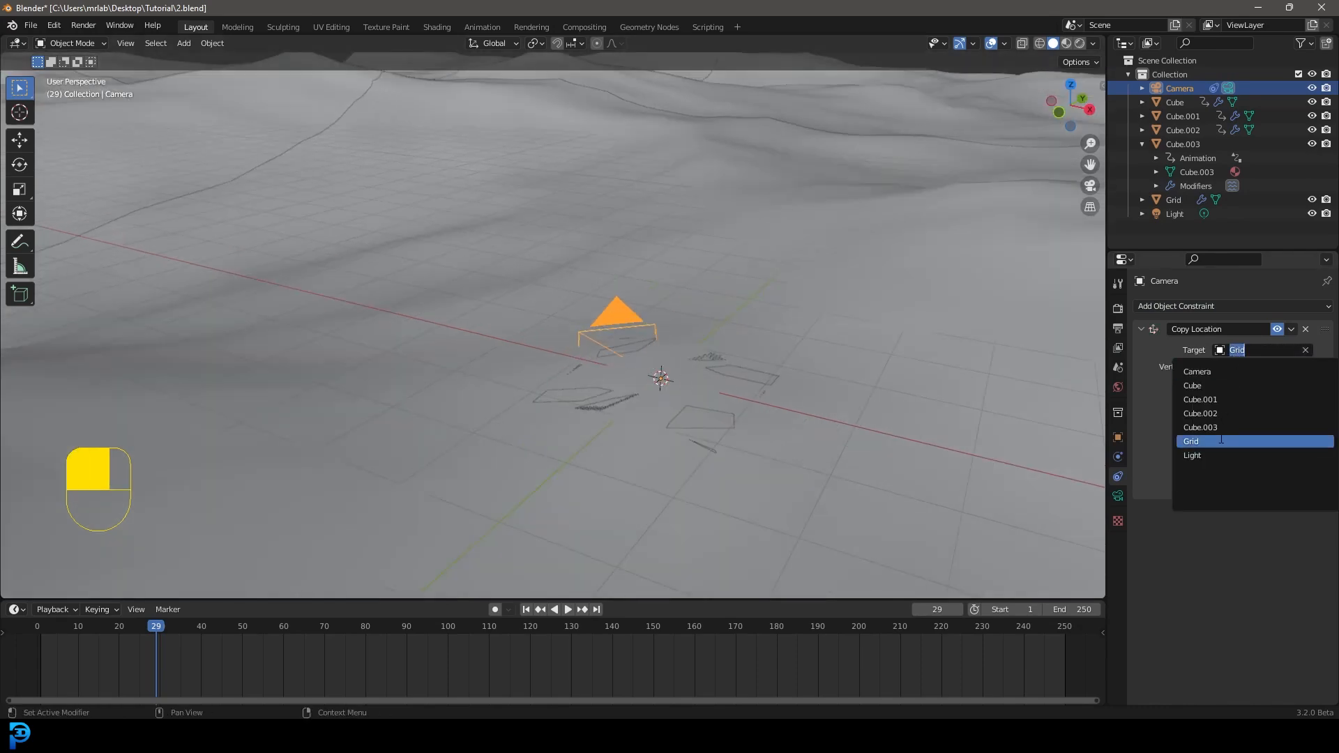
pyautogui.click(1215, 442)
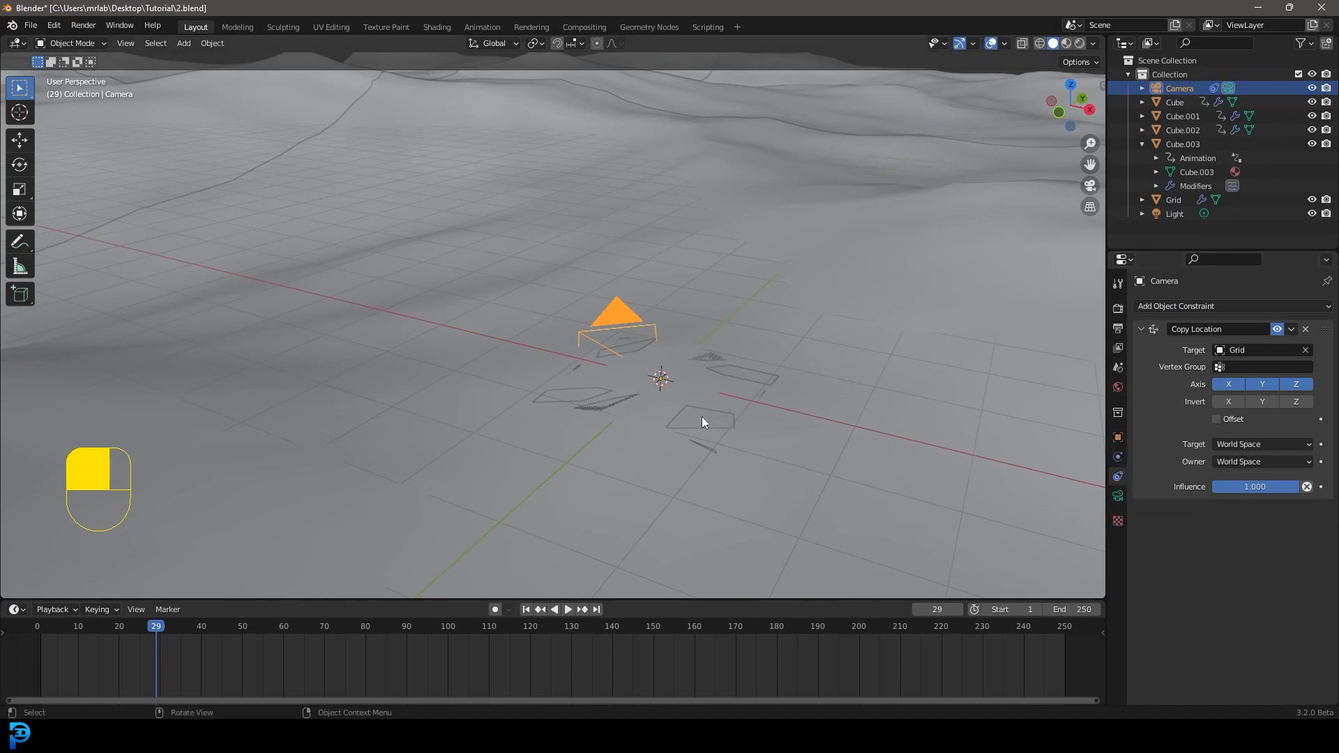
# Add a vertex group to the grid, and select the grid's centre vertex in Edit Mode with wireframe shading.
pyautogui.click(726, 417)
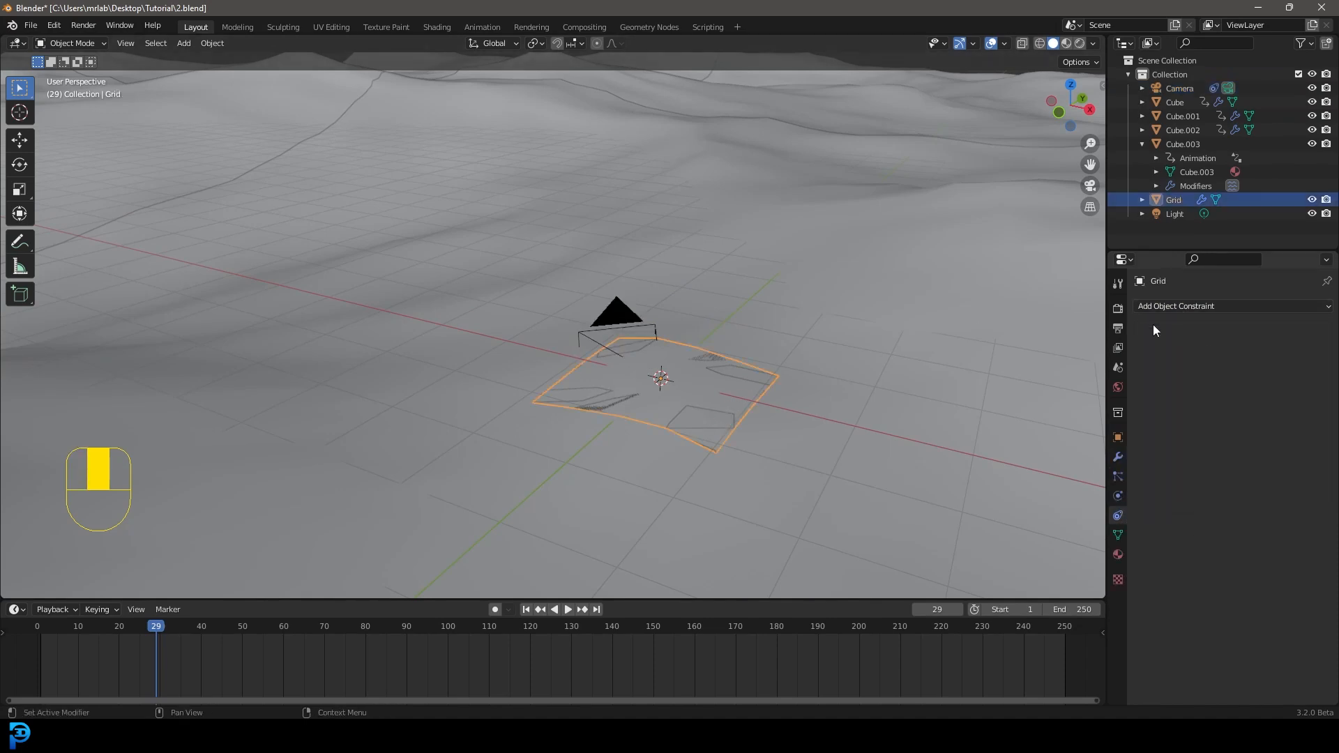
pyautogui.click(1118, 536)
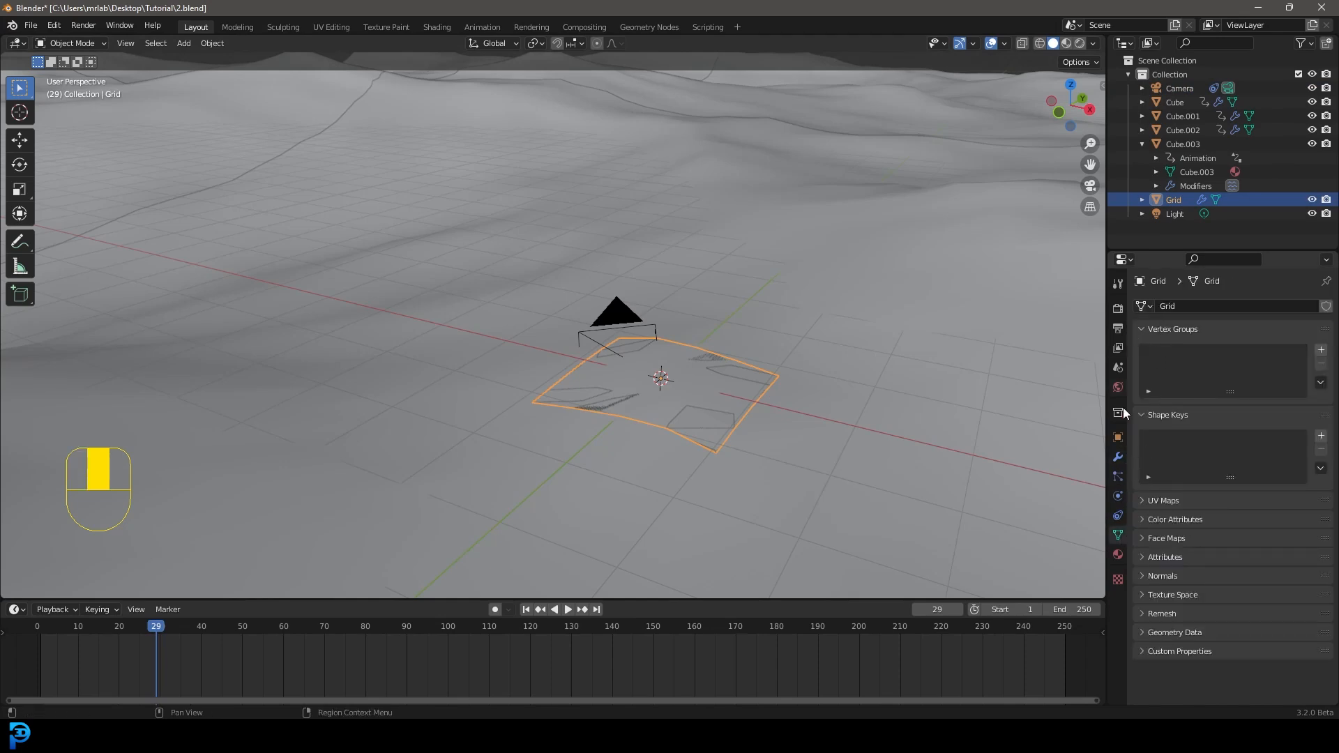
pyautogui.click(1321, 350)
pyautogui.press('Tab')
pyautogui.press('z')
pyautogui.click(658, 422)
pyautogui.click(719, 405)
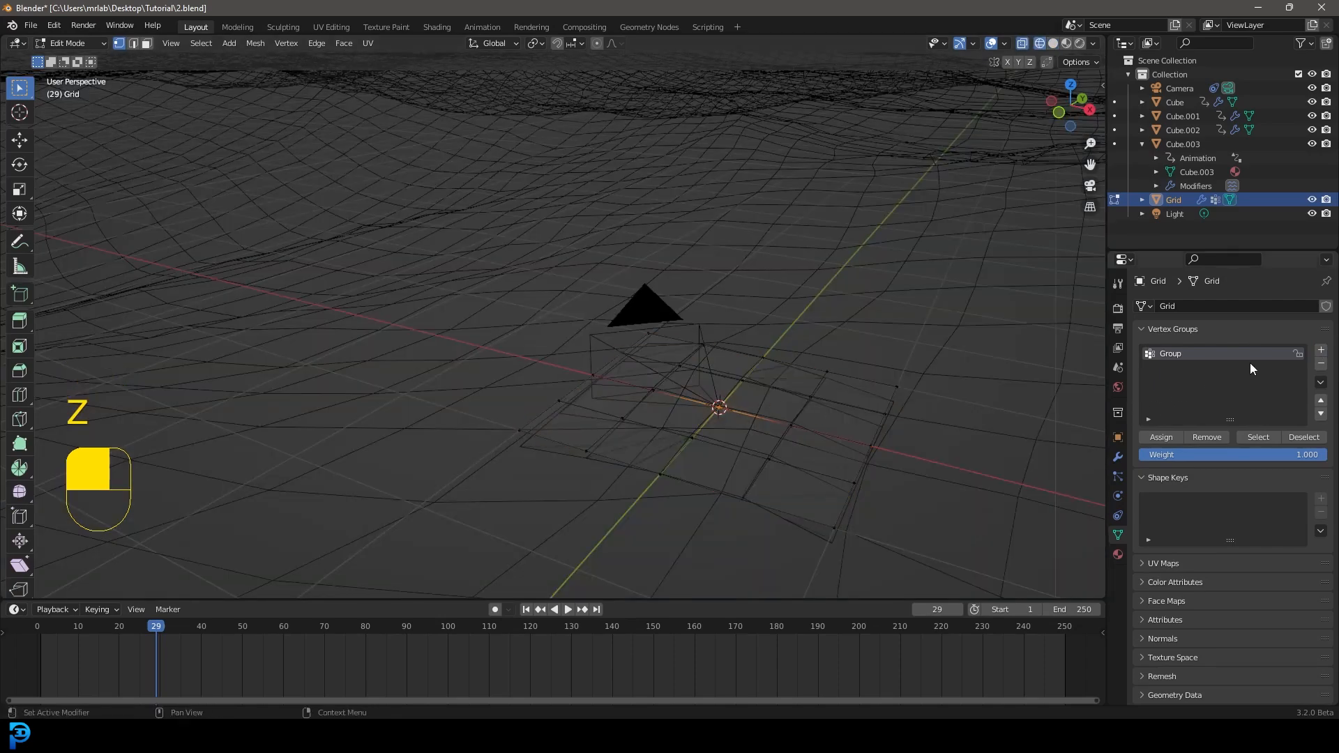
# Rename the grid's vertex group to cam and assign the selected centre vertex to it, returning to Object Mode.
pyautogui.doubleClick(1174, 355)
pyautogui.write('cam')
pyautogui.click(1169, 437)
pyautogui.press('Tab')
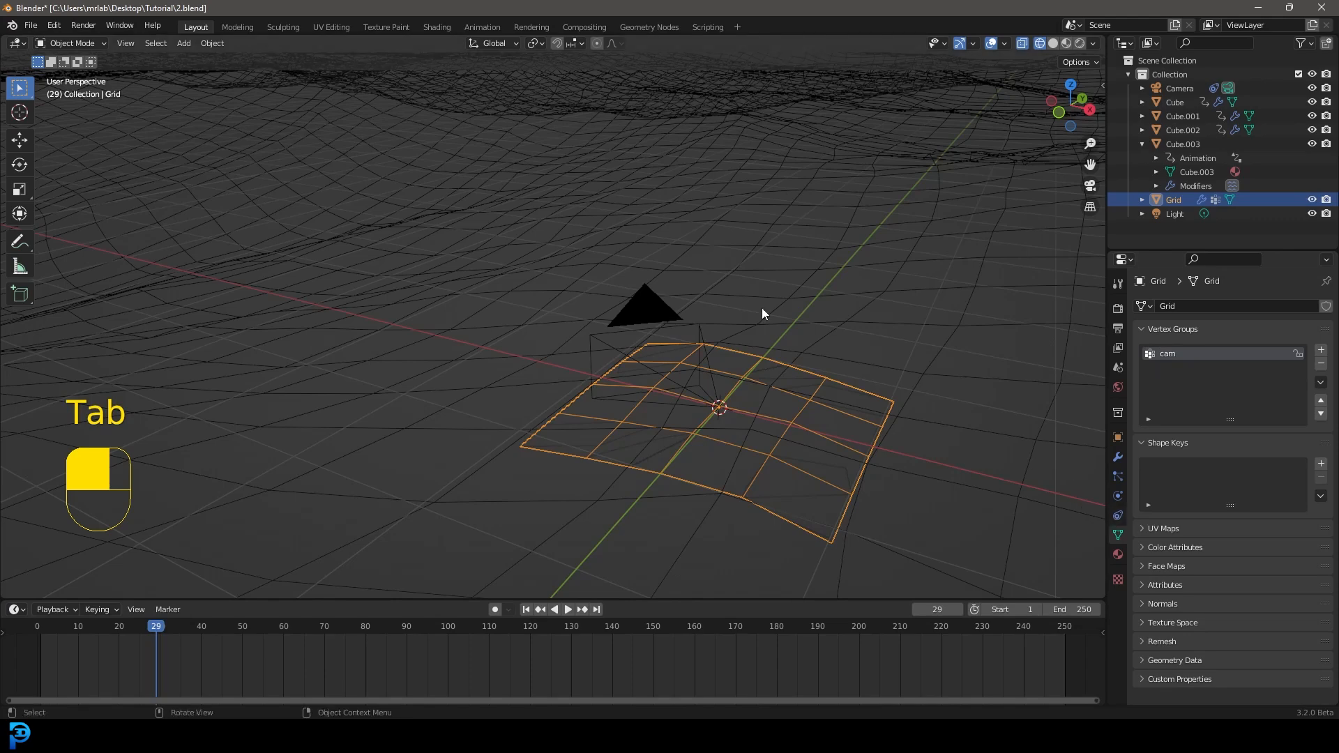
# Set the vertex group of the camera's Copy Location constraint to cam.
pyautogui.click(699, 332)
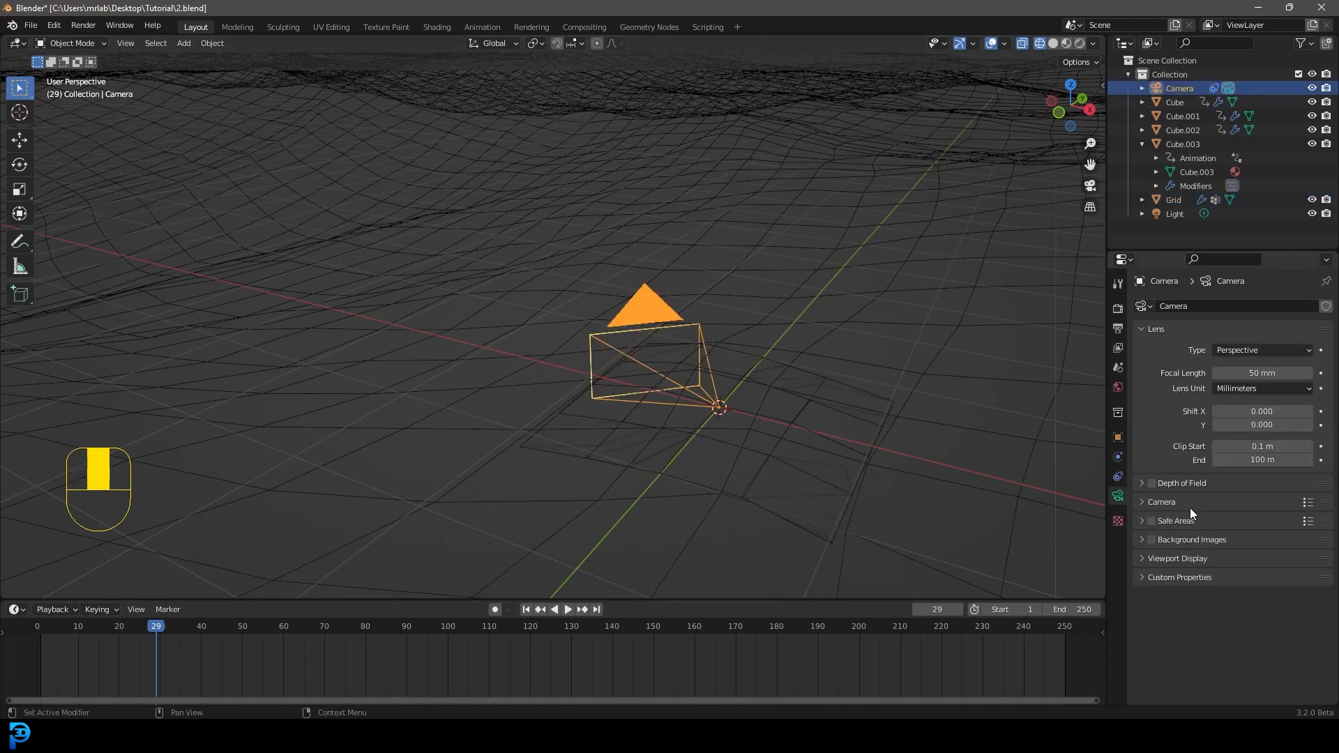
pyautogui.click(1119, 476)
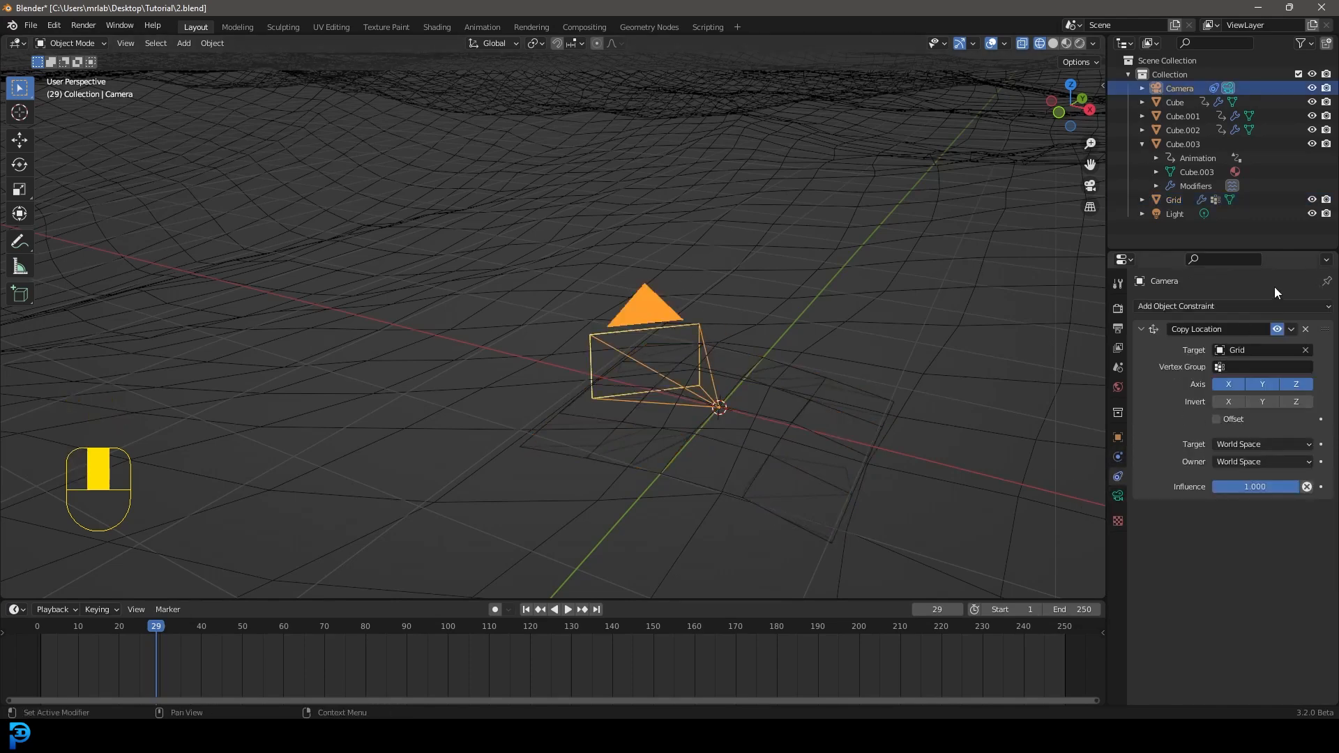
pyautogui.click(1240, 367)
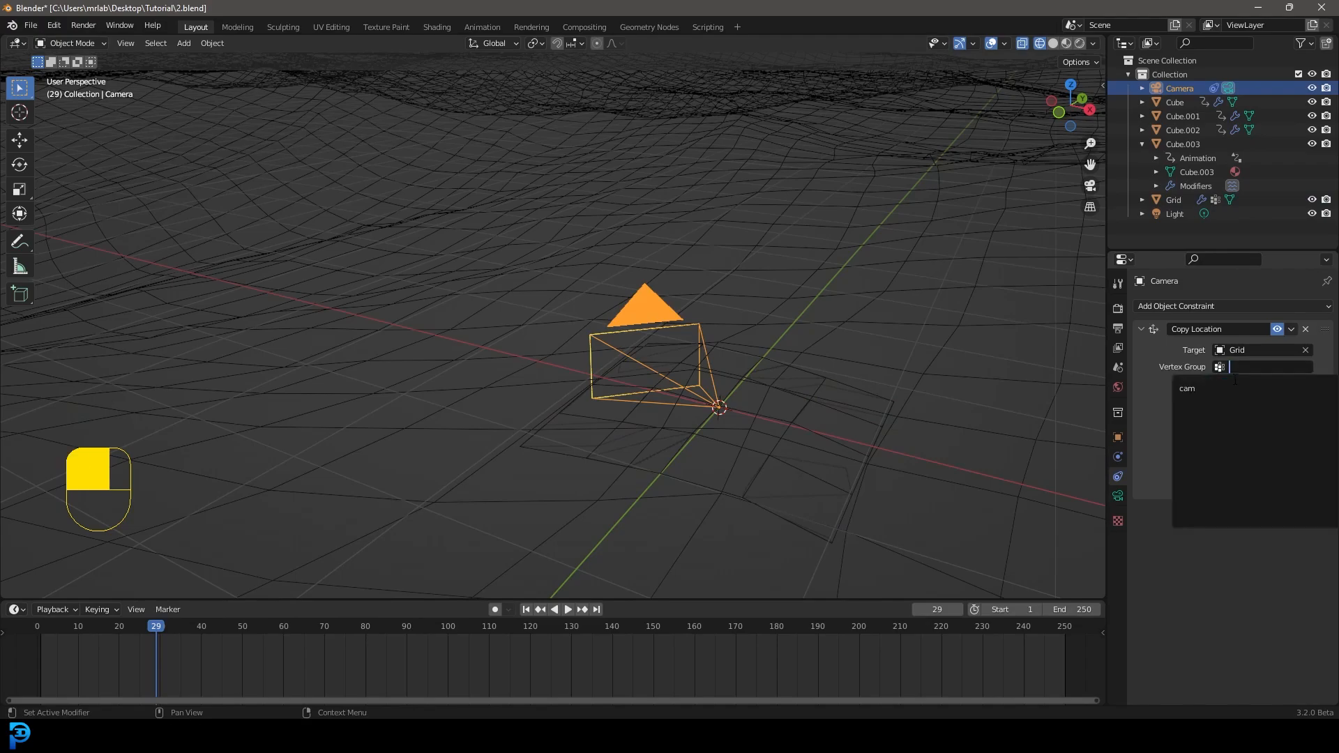
pyautogui.click(1192, 387)
# Enable Offset on the camera's Copy Location constraint and return to solid shading.
pyautogui.scroll(-5, 669, 382)
pyautogui.moveTo(669, 383); pyautogui.dragTo(888, 365, button='middle')
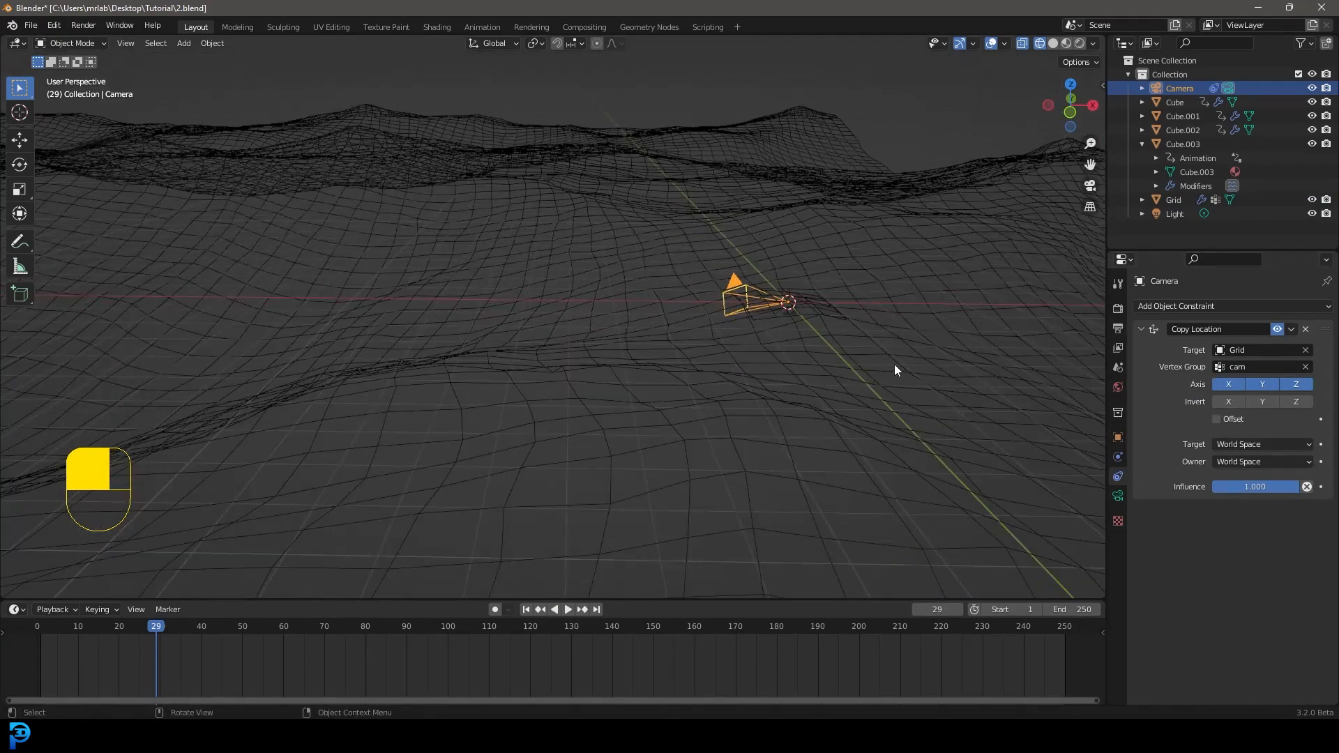
pyautogui.keyDown('shift'); pyautogui.moveTo(792, 293); pyautogui.dragTo(778, 346, button='middle'); pyautogui.keyUp('shift')
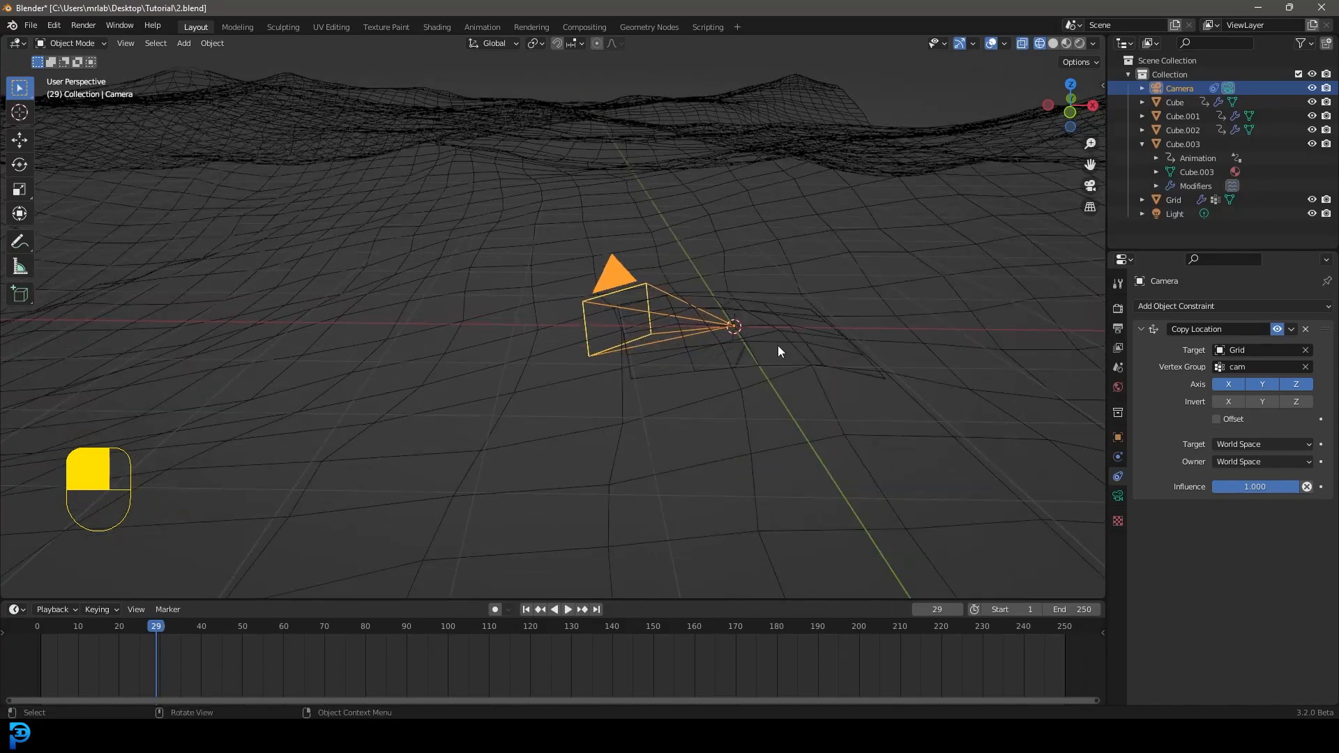
pyautogui.click(1217, 421)
pyautogui.scroll(-5, 747, 311)
pyautogui.keyDown('shift'); pyautogui.moveTo(747, 311); pyautogui.dragTo(728, 317, button='middle'); pyautogui.keyUp('shift')
pyautogui.press('z')
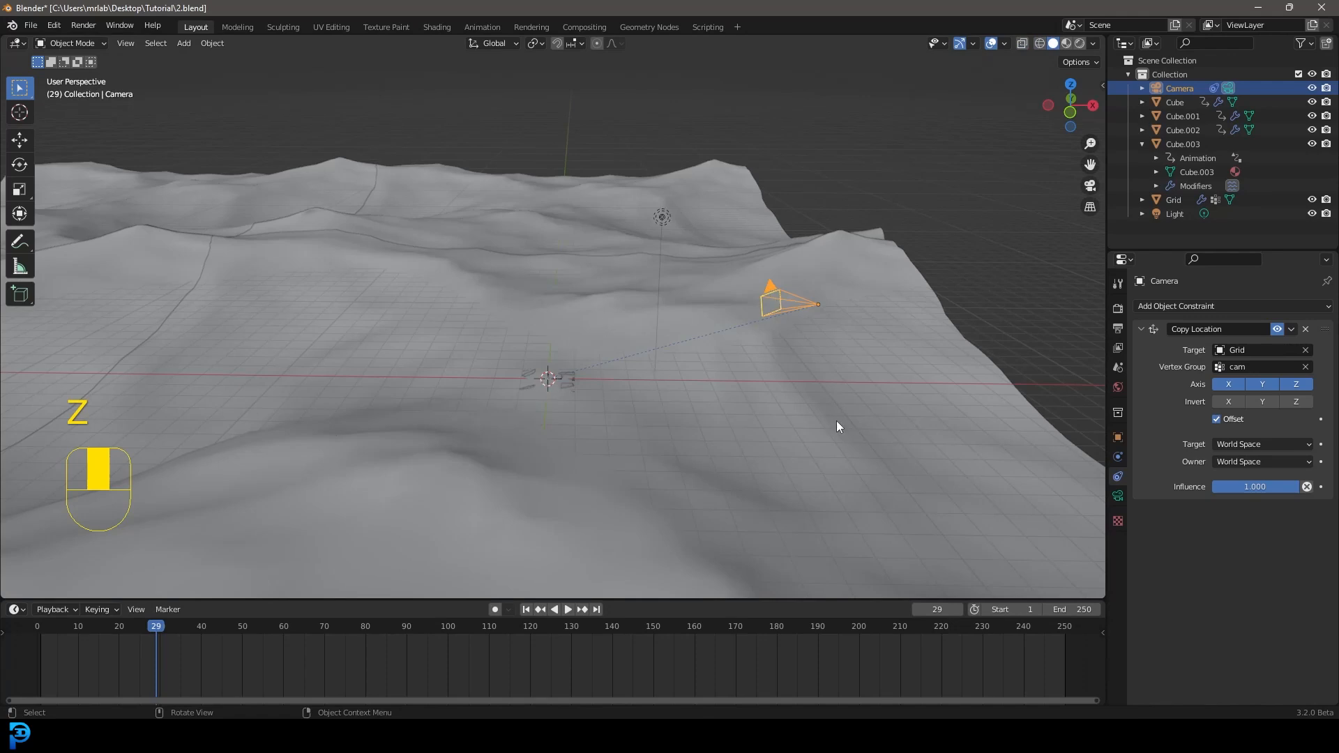
# Play the animation to check how the camera moves with the grid, and stop playback.
pyautogui.press('space')
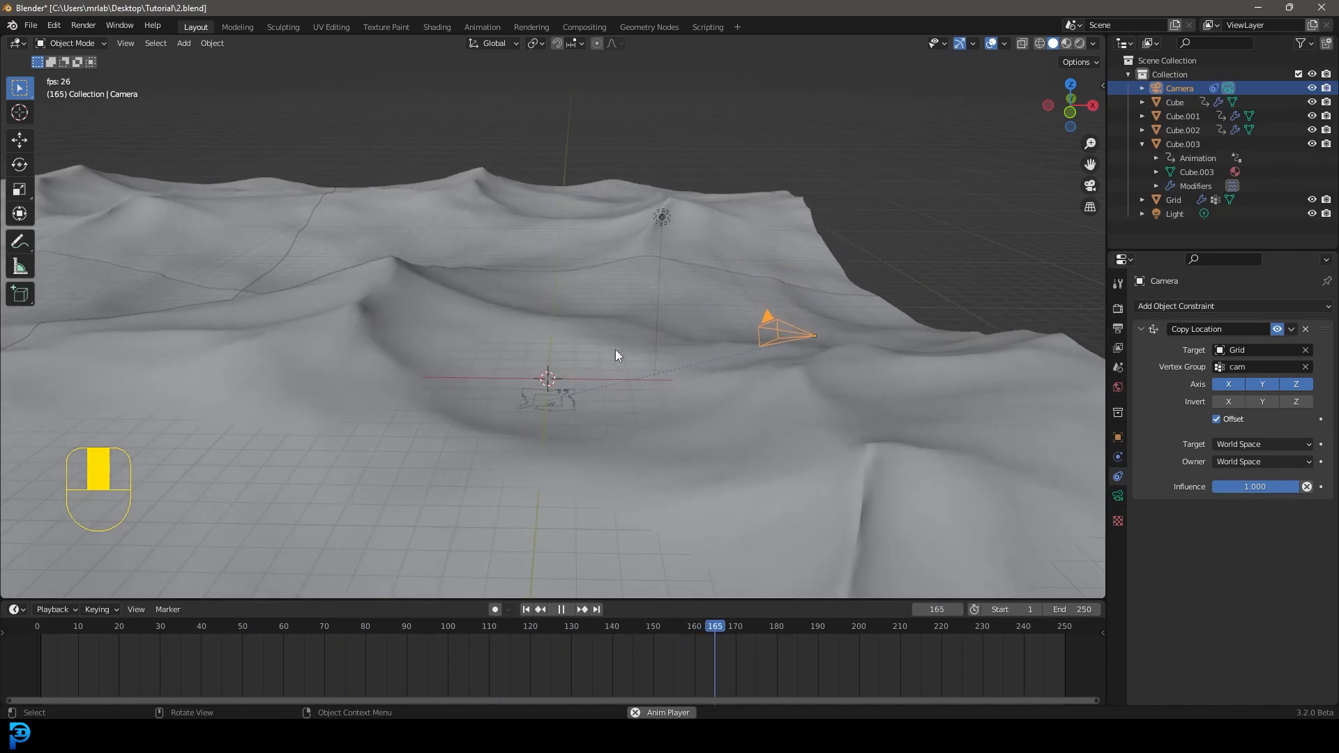
pyautogui.scroll(4, 589, 415)
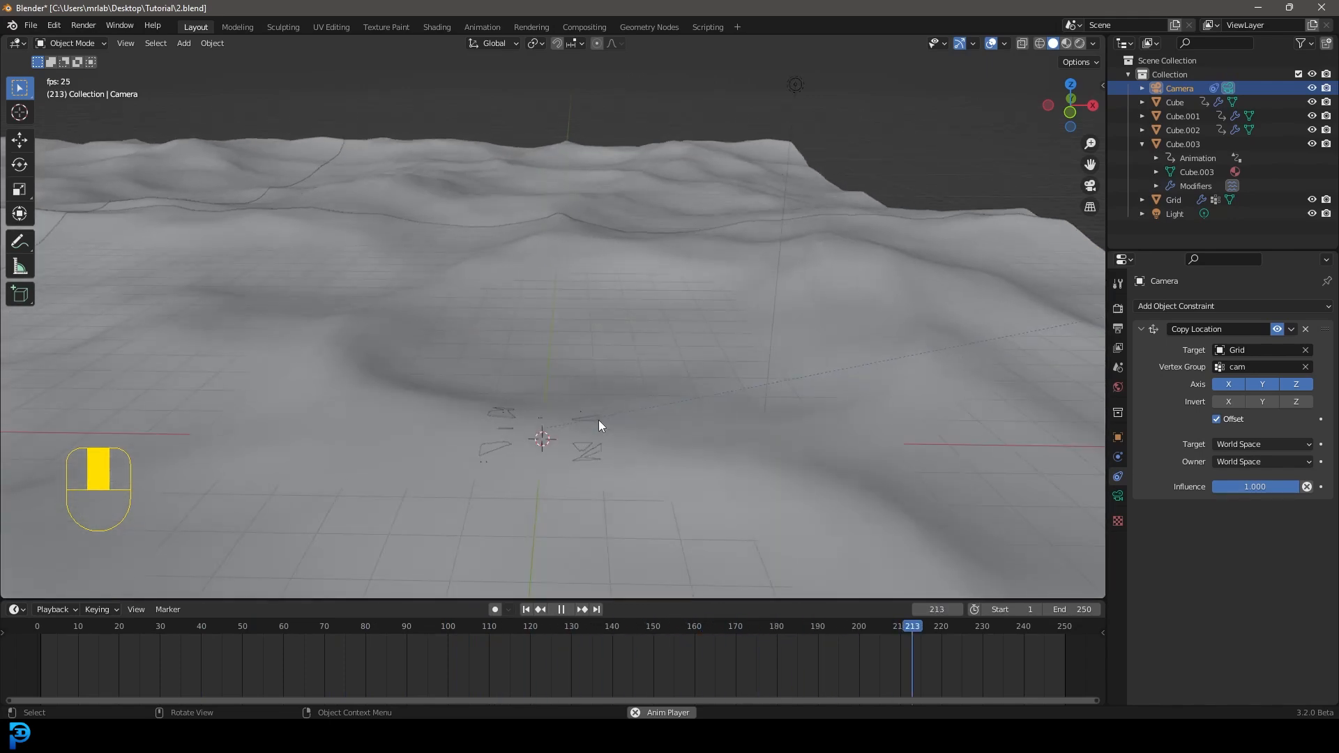
pyautogui.press('space')
# In wireframe top view, move the grid about 12.3 m along X and -13.4 m along Y, near the ocean's corner.
pyautogui.moveTo(688, 454); pyautogui.dragTo(586, 409, button='middle')
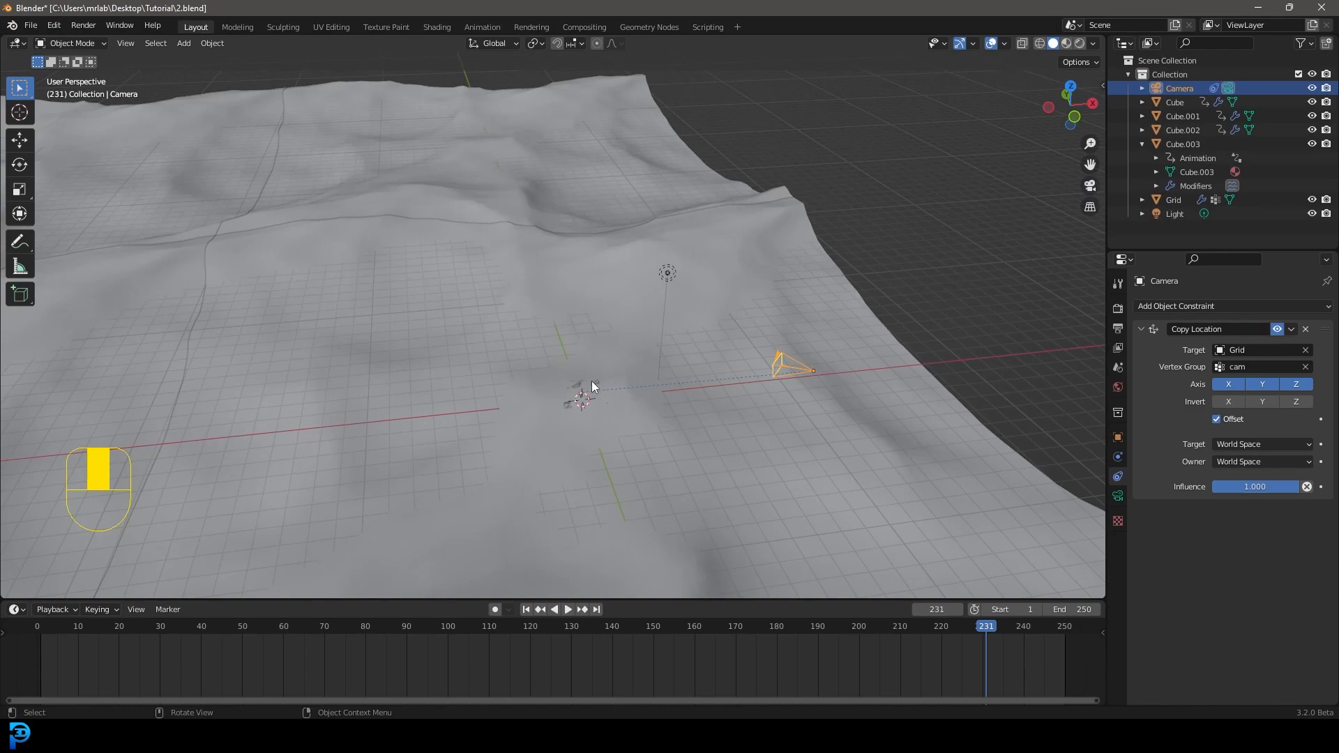
pyautogui.click(596, 382)
pyautogui.press('z')
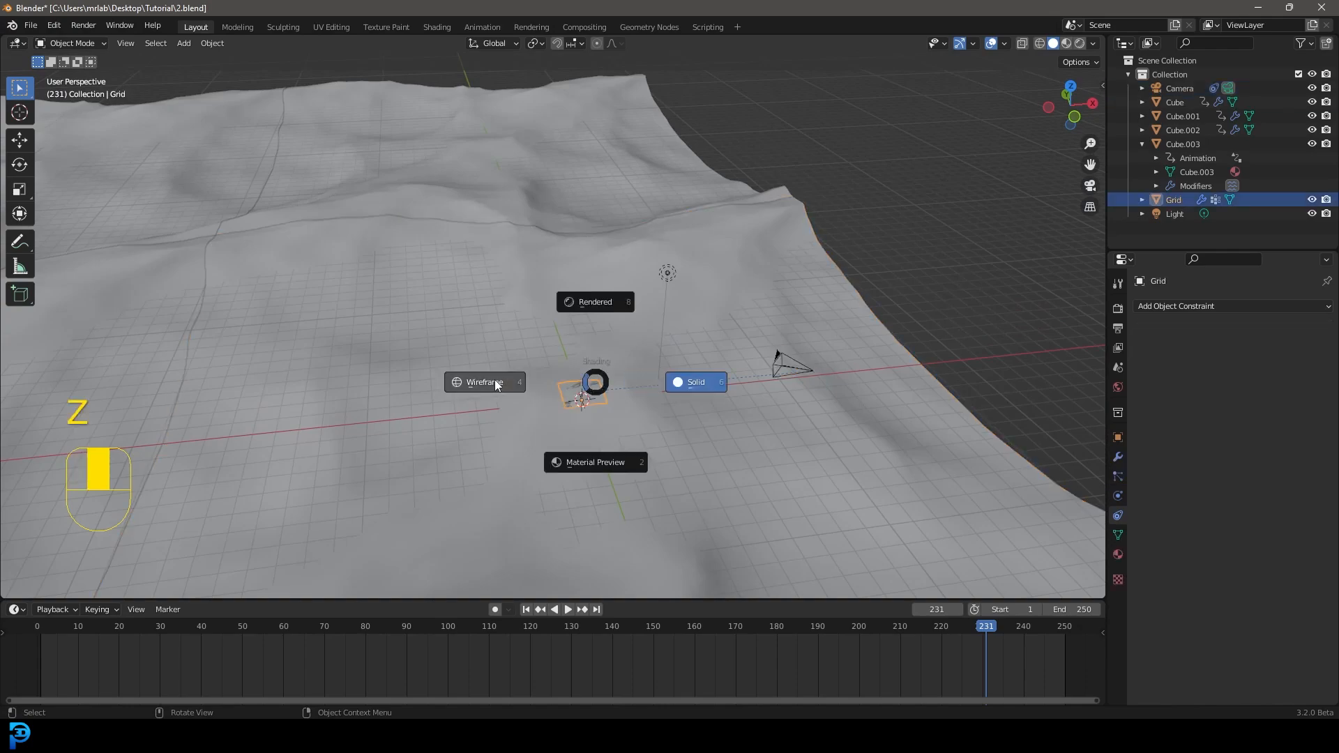
pyautogui.click(495, 385)
pyautogui.press('KP_7')
pyautogui.keyDown('shift'); pyautogui.scroll(-3, 537, 371); pyautogui.keyUp('shift')
pyautogui.scroll(3, 537, 377)
pyautogui.press('g')
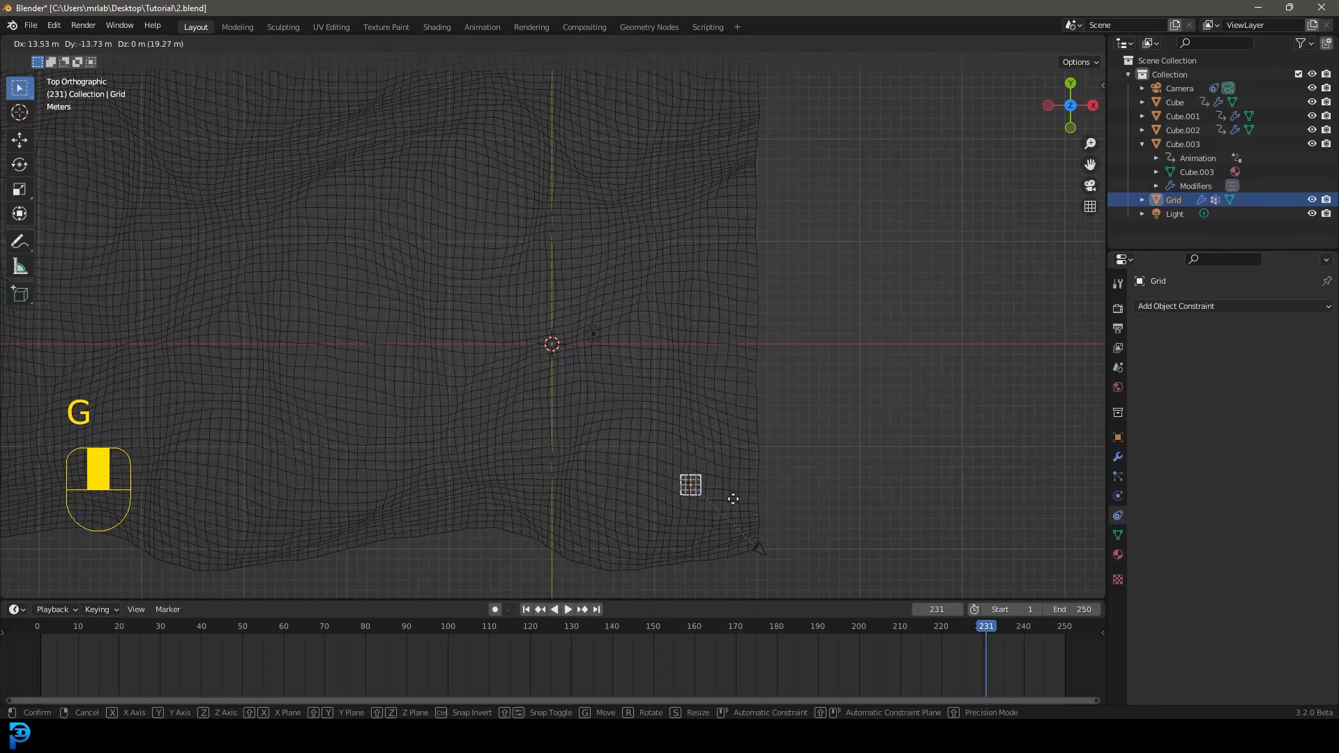
pyautogui.click(721, 495)
# Return to solid shading and play the animation through the camera to check the framing and the grid's motion, and stop playback.
pyautogui.press('z')
pyautogui.click(797, 484)
pyautogui.press('KP_0')
pyautogui.press('space')
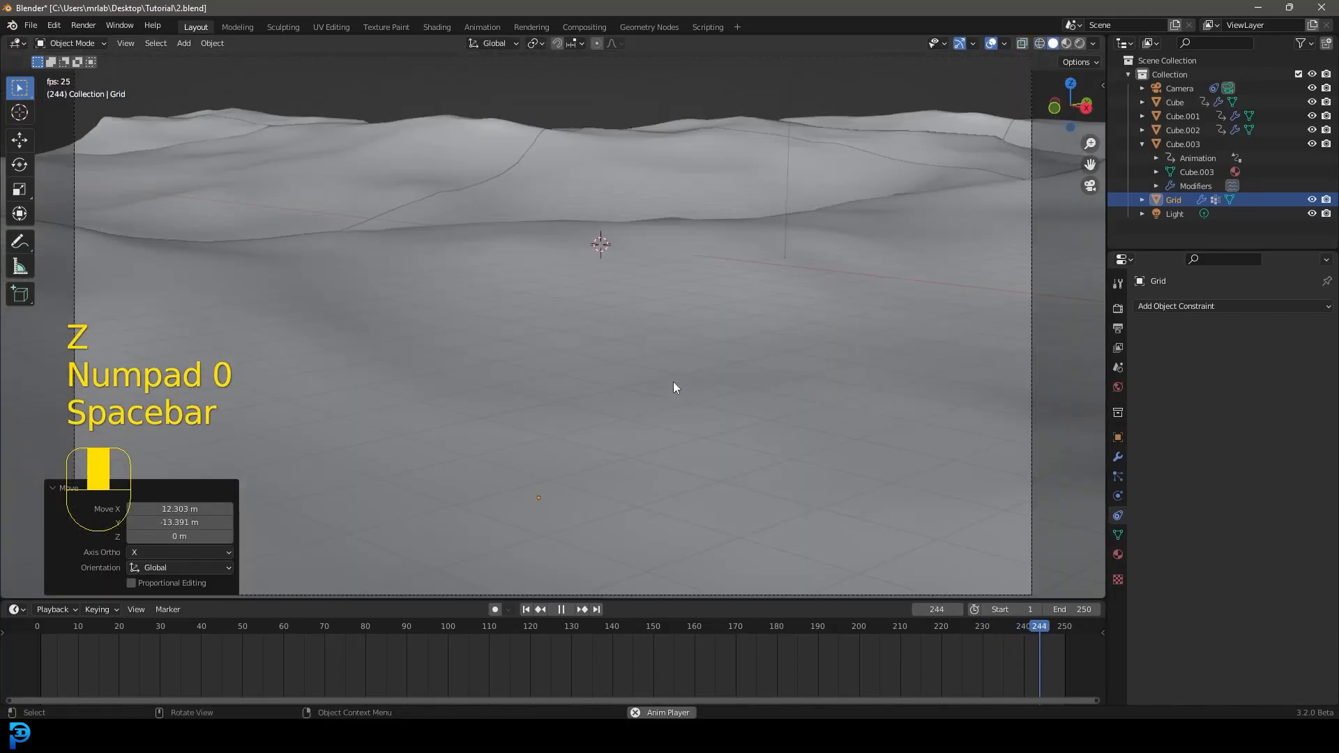
pyautogui.scroll(-3, 697, 377)
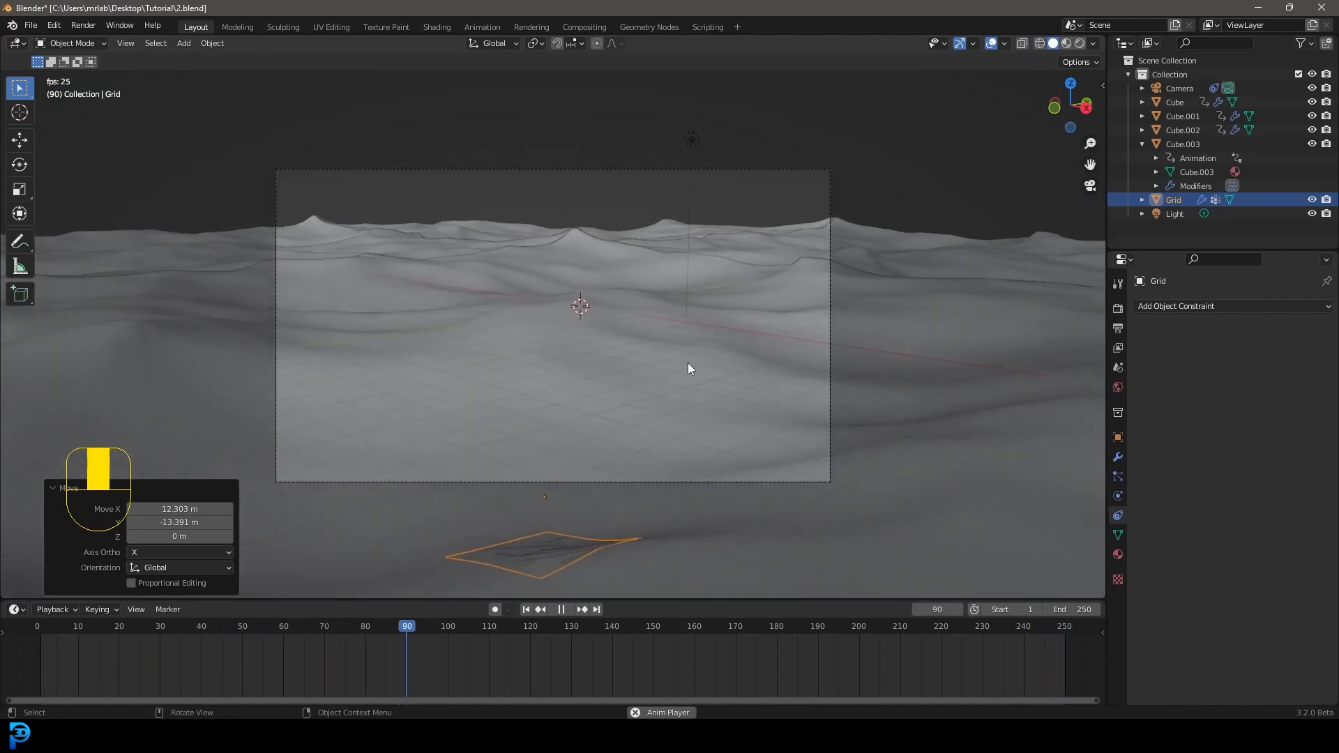
pyautogui.press('space')
pyautogui.moveTo(648, 353); pyautogui.dragTo(742, 399, button='middle')
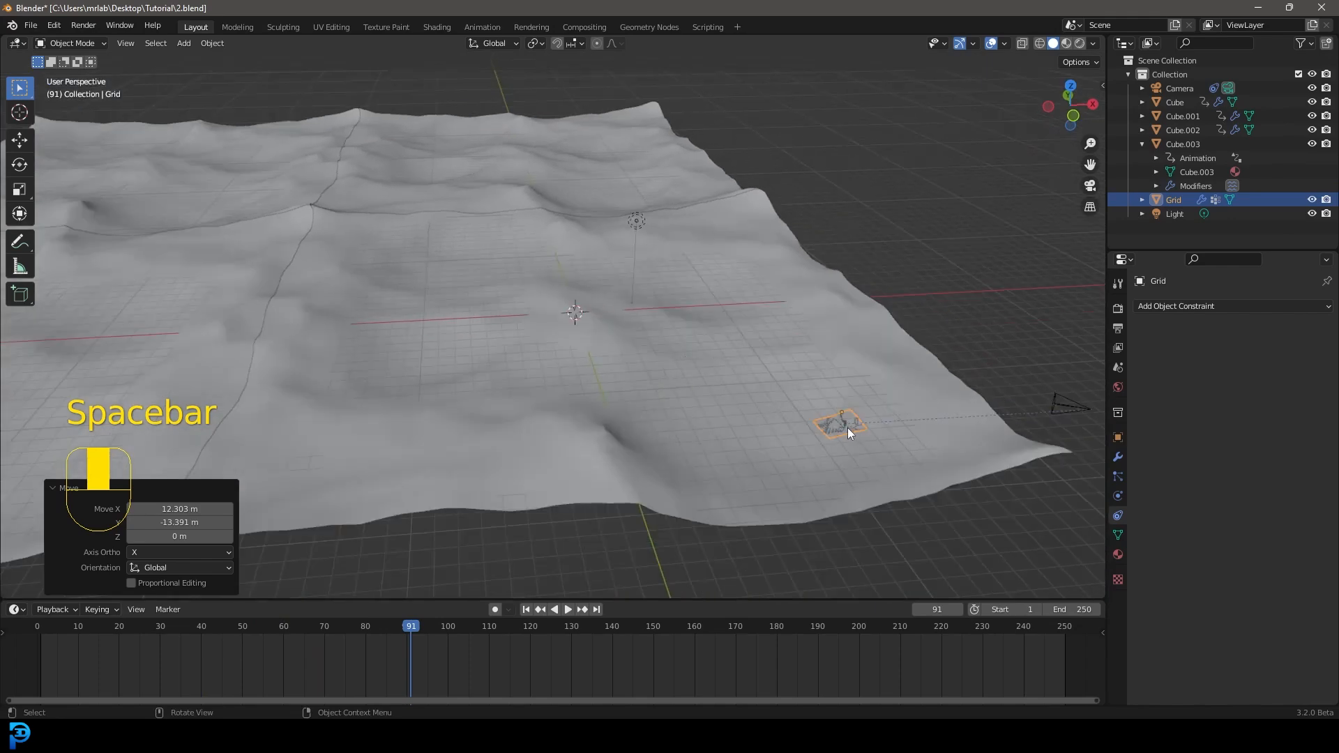
pyautogui.scroll(3, 847, 440)
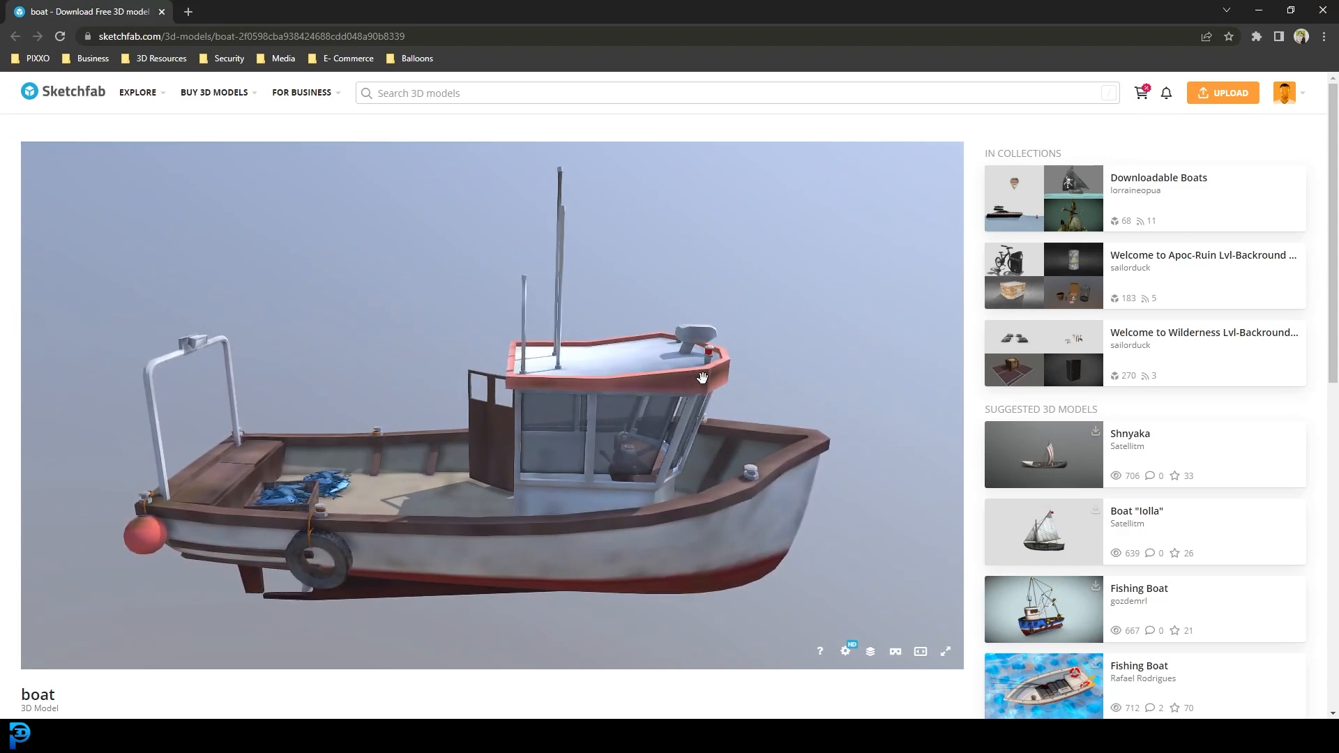
# Switch to the boat model's Sketchfab page in the browser, and examine the model from different angles and its license.
pyautogui.moveTo(661, 380)
pyautogui.mouseDown()
pyautogui.moveTo(748, 362)
pyautogui.moveTo(562, 379)
pyautogui.mouseUp()
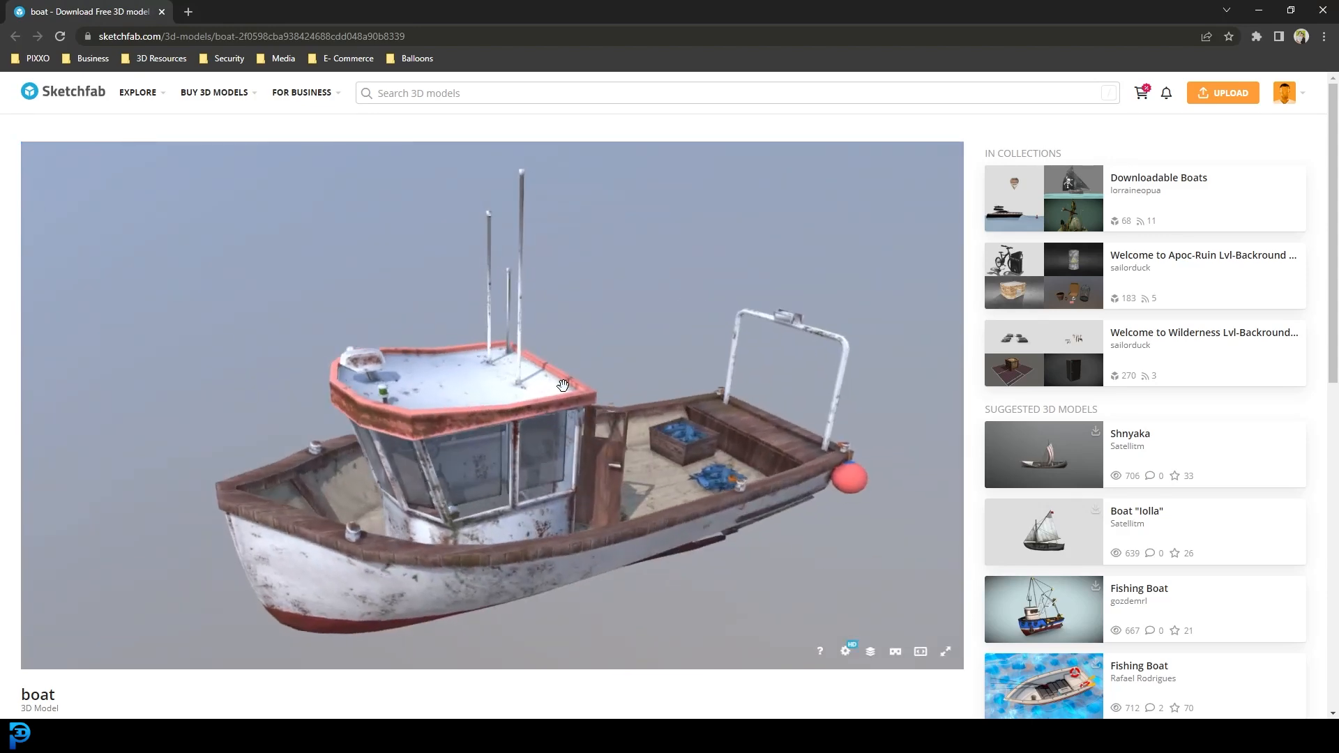
pyautogui.scroll(-6, 281, 702)
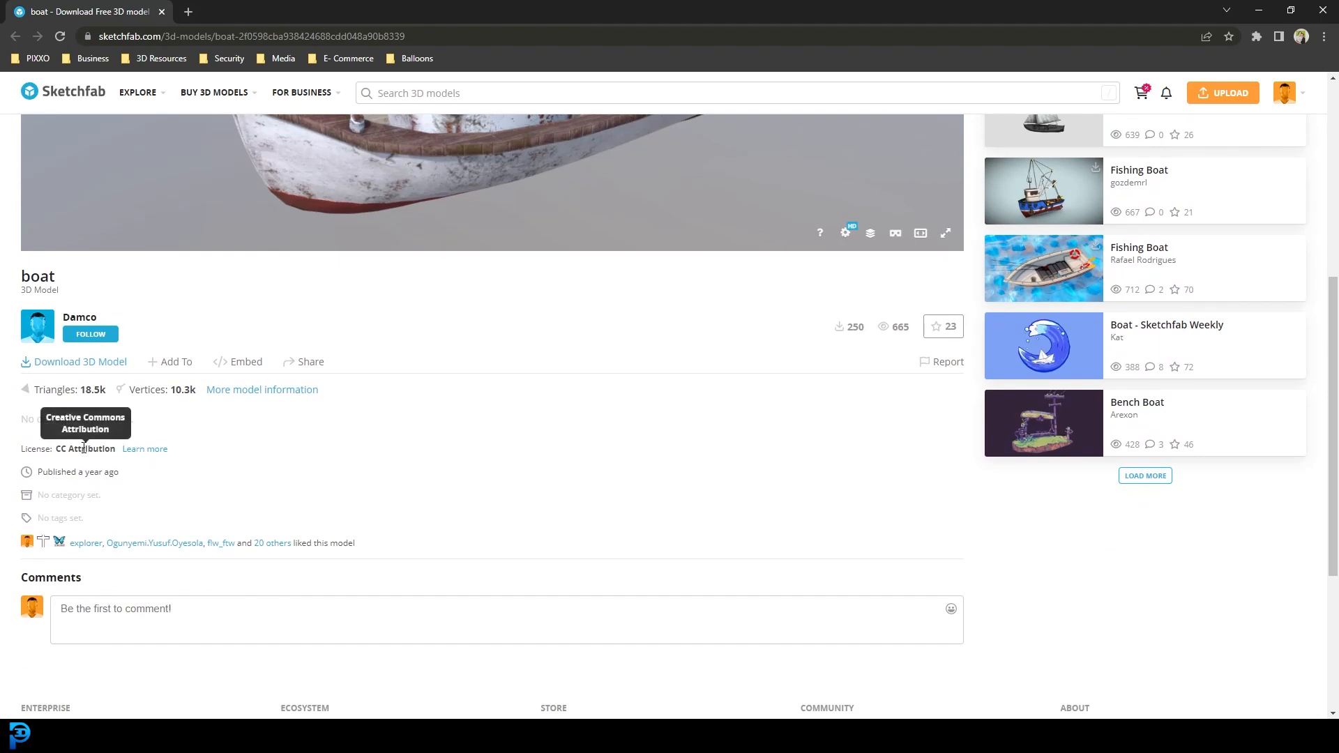
pyautogui.moveTo(56, 449); pyautogui.dragTo(120, 456)
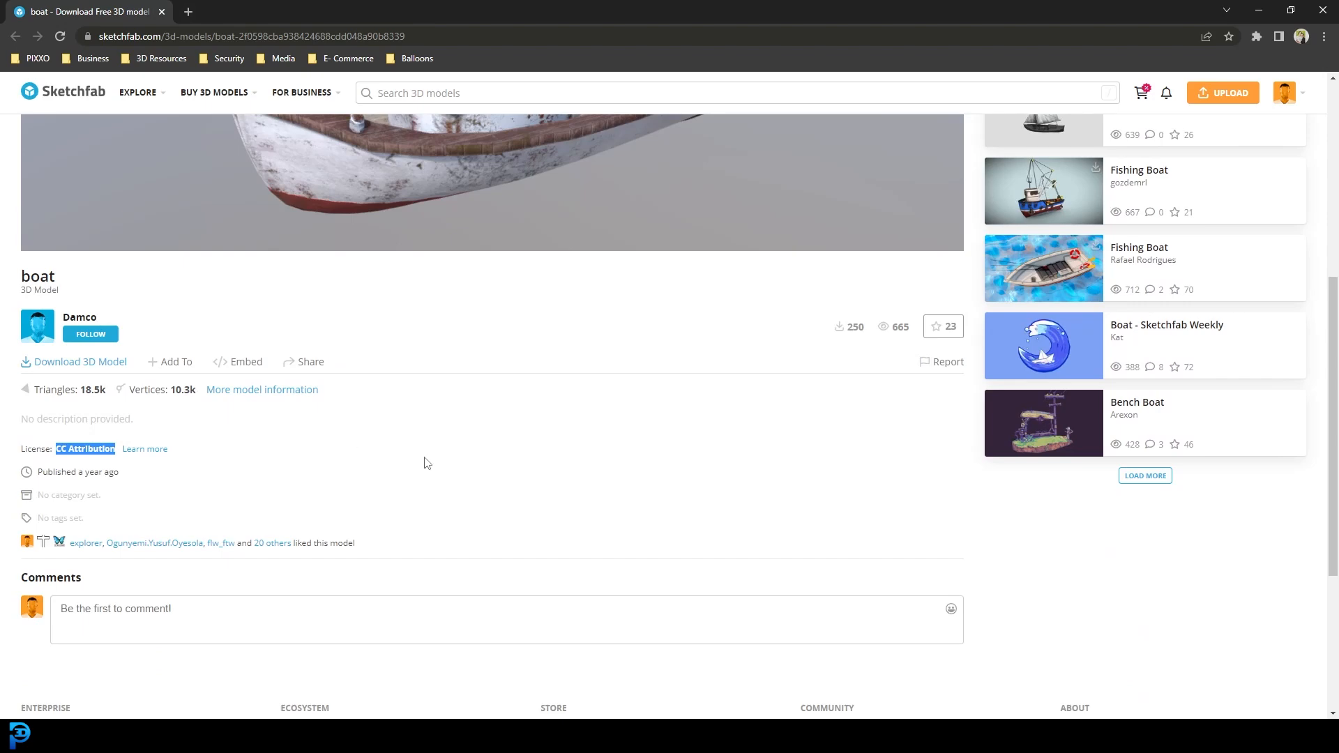
pyautogui.scroll(2, 523, 465)
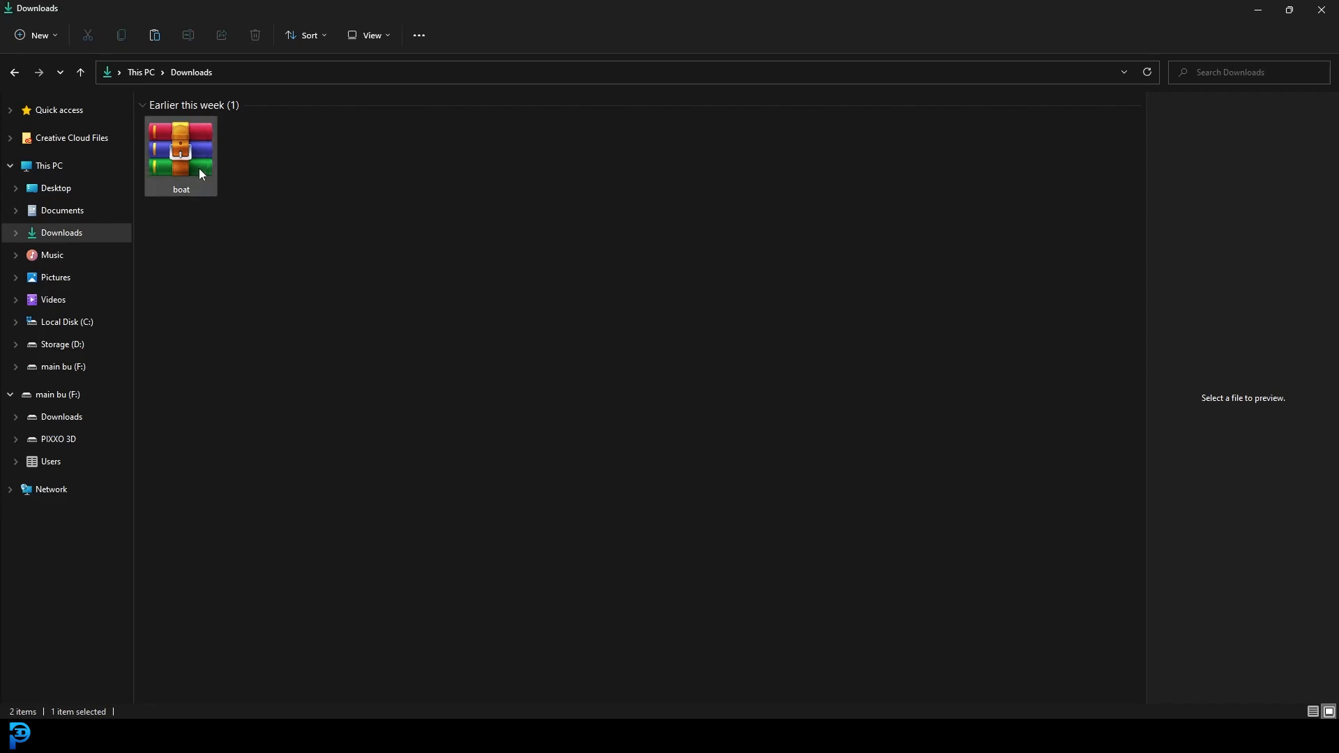
# Extract the boat archive in Downloads and move the boat file from its source folder onto the desktop.
pyautogui.rightClick(183, 152)
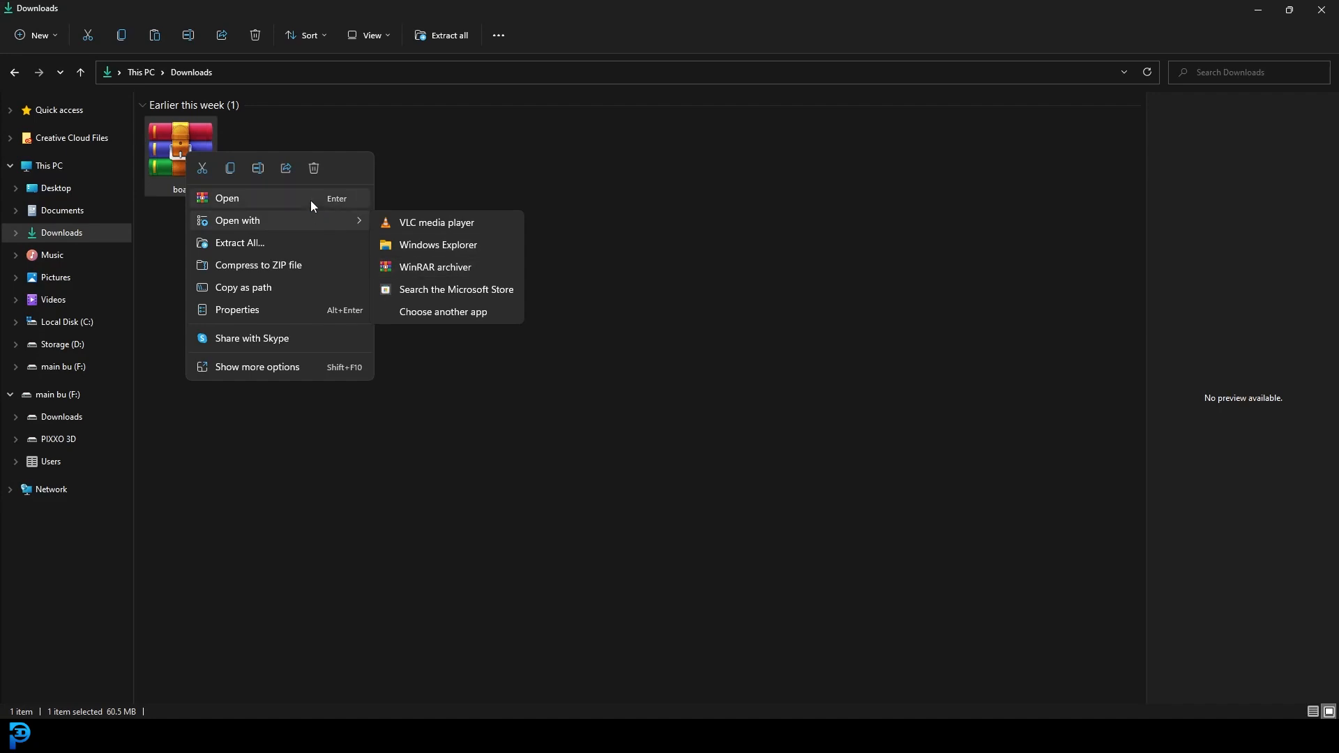
pyautogui.click(299, 242)
pyautogui.click(1256, 12)
pyautogui.click(1256, 12)
pyautogui.click(1256, 8)
pyautogui.doubleClick(463, 286)
pyautogui.moveTo(431, 292); pyautogui.dragTo(140, 286)
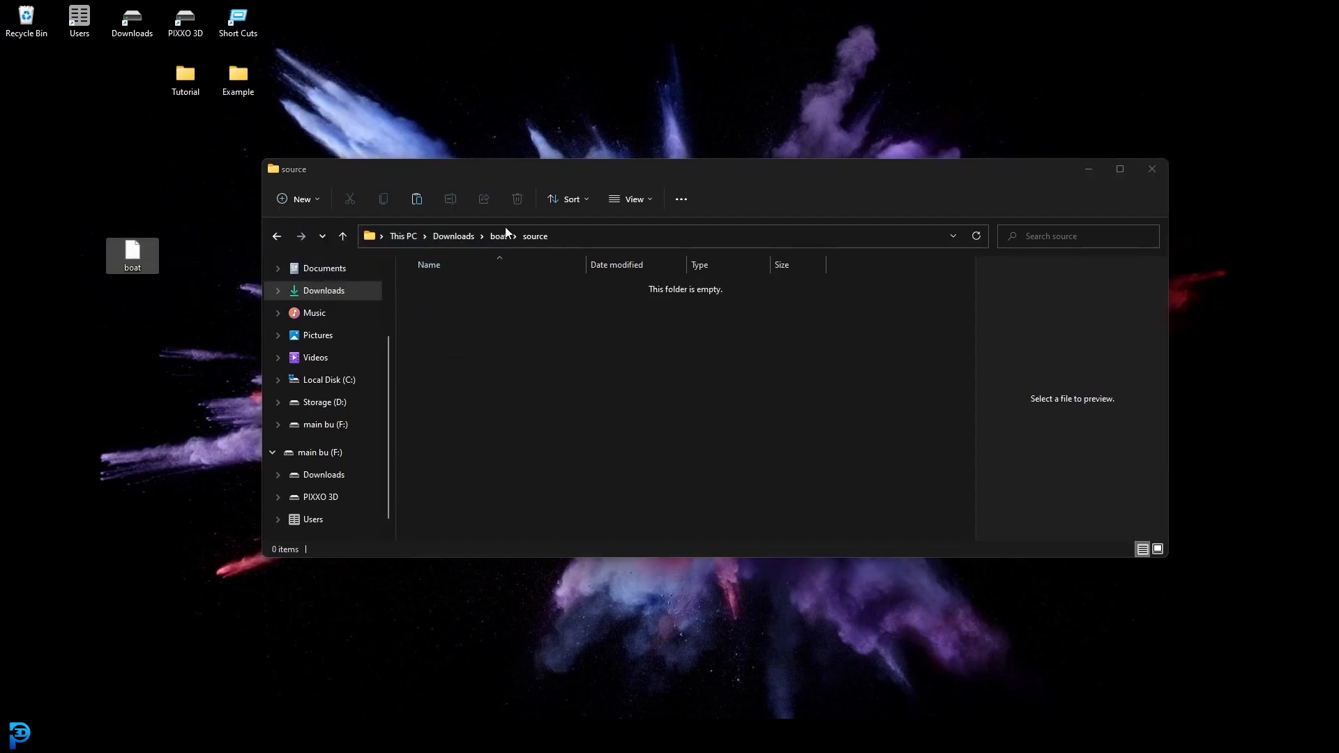
# Move the extracted boat's textures folder onto the desktop, and put the file window away.
pyautogui.click(343, 236)
pyautogui.doubleClick(441, 309)
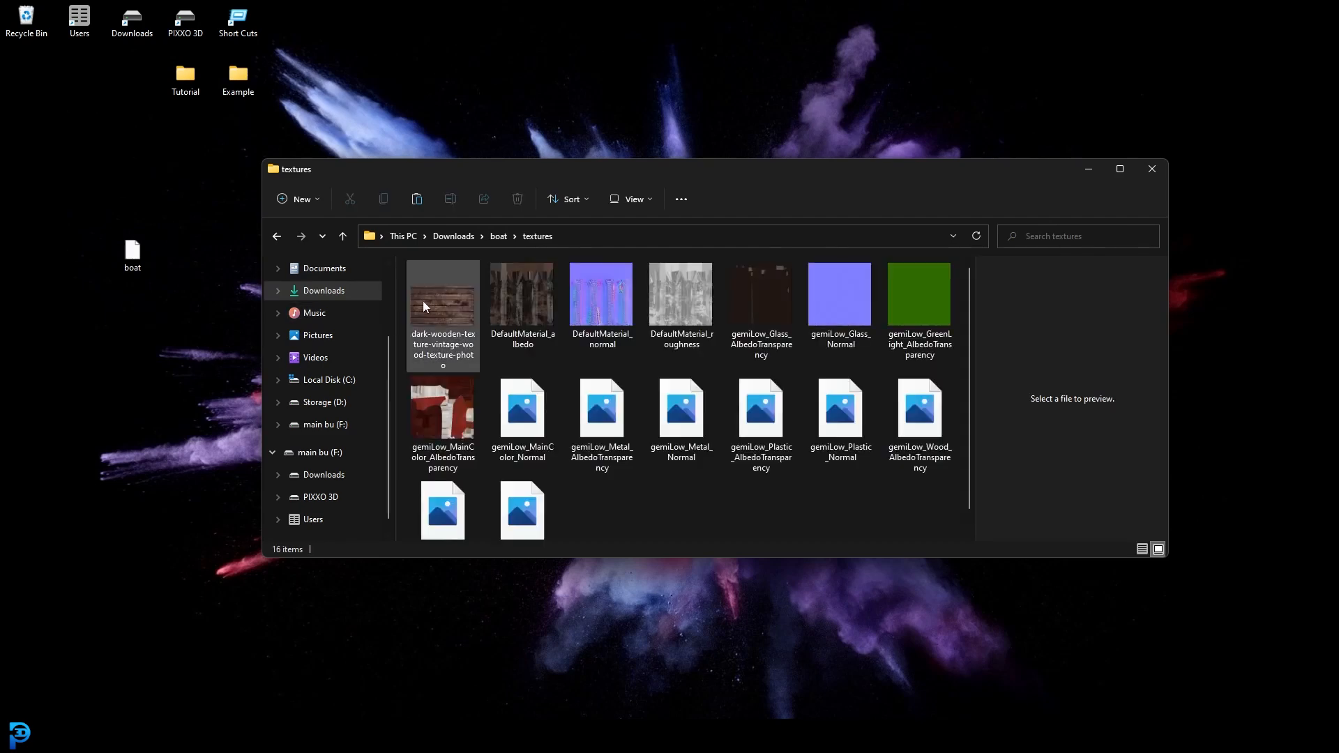
pyautogui.click(342, 235)
pyautogui.moveTo(444, 312); pyautogui.dragTo(82, 317)
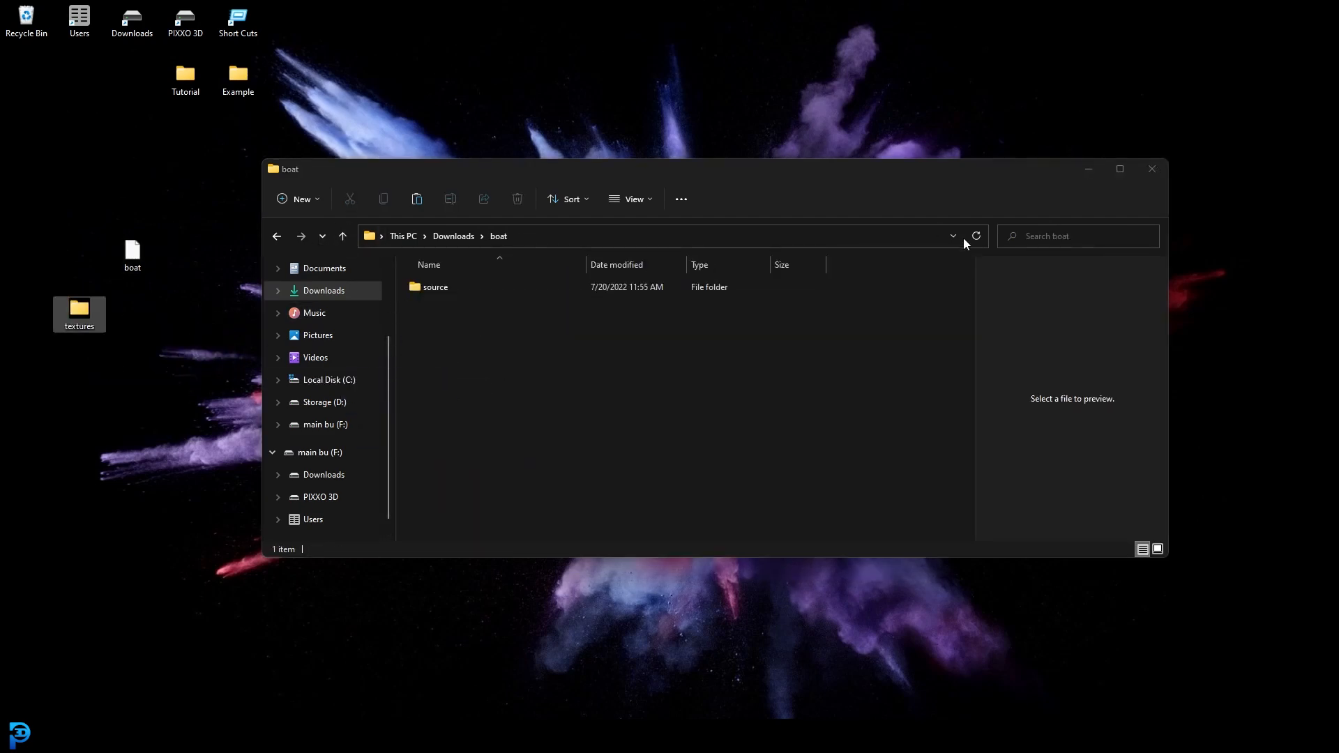
pyautogui.click(1090, 174)
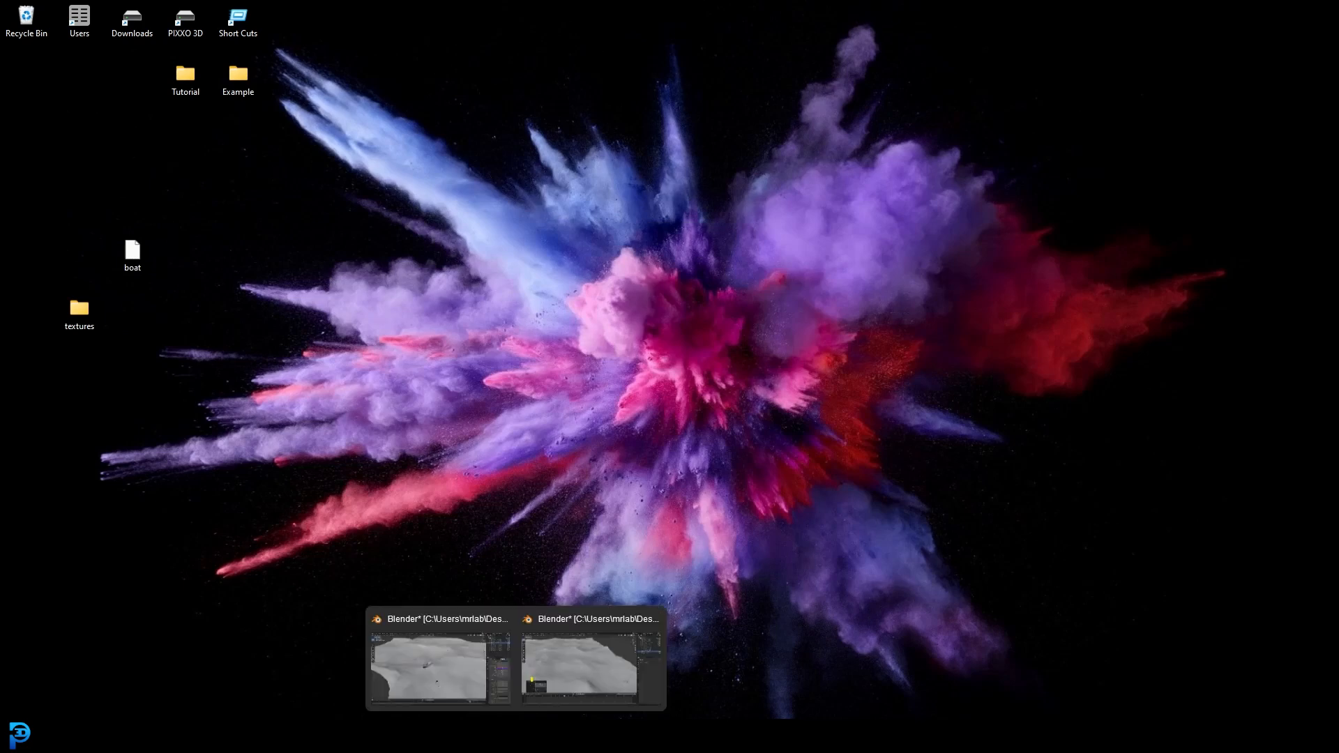
# Start a new Blender instance and delete the default camera, cube and light.
pyautogui.rightClick(516, 736)
pyautogui.click(517, 654)
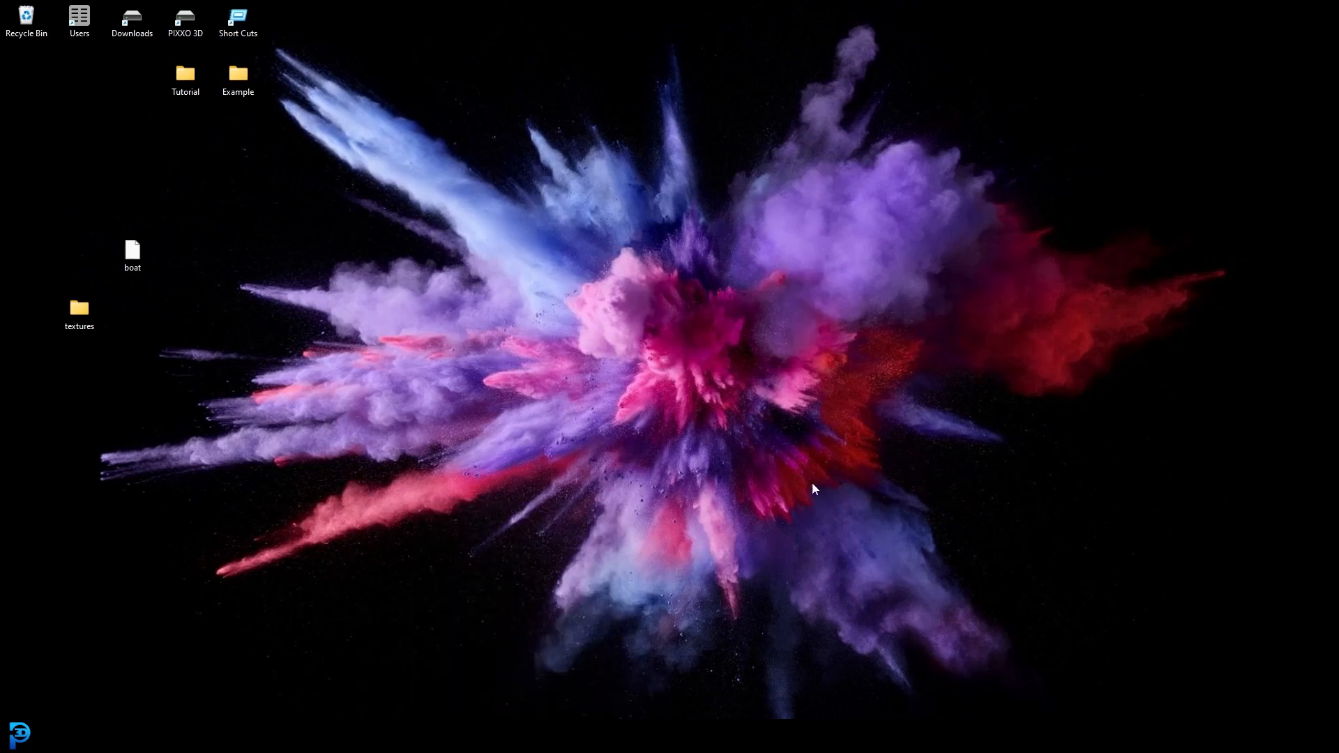
pyautogui.press('a')
pyautogui.press('x')
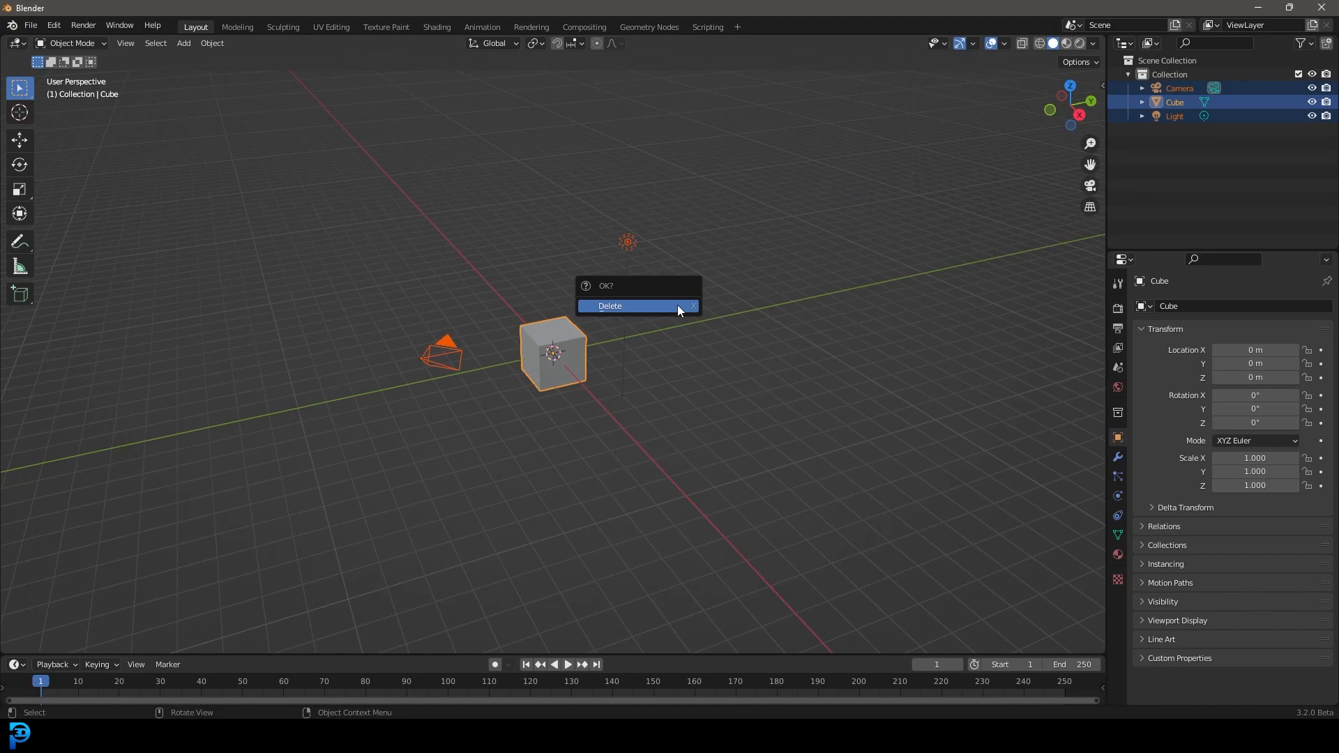
pyautogui.click(676, 304)
# Import boat.fbx from the Desktop as an FBX model.
pyautogui.click(31, 26)
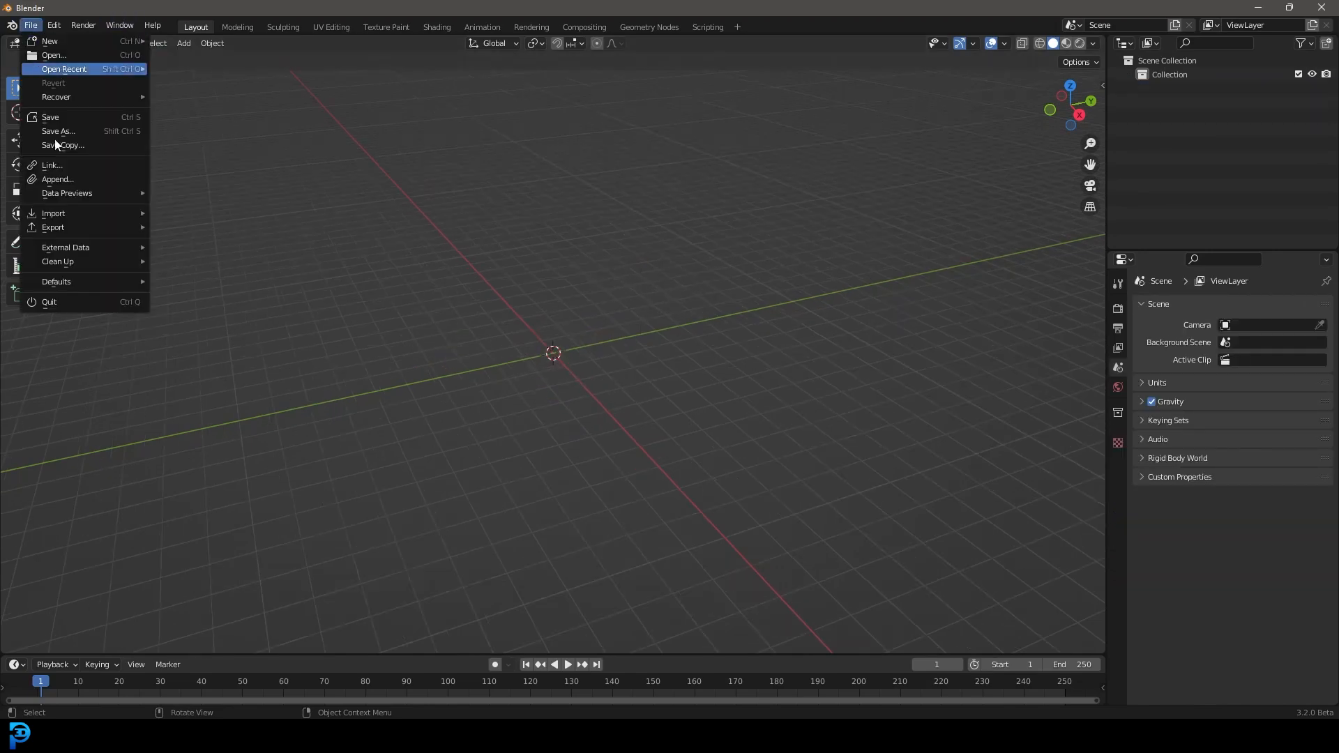
pyautogui.moveTo(64, 212)
pyautogui.click(227, 337)
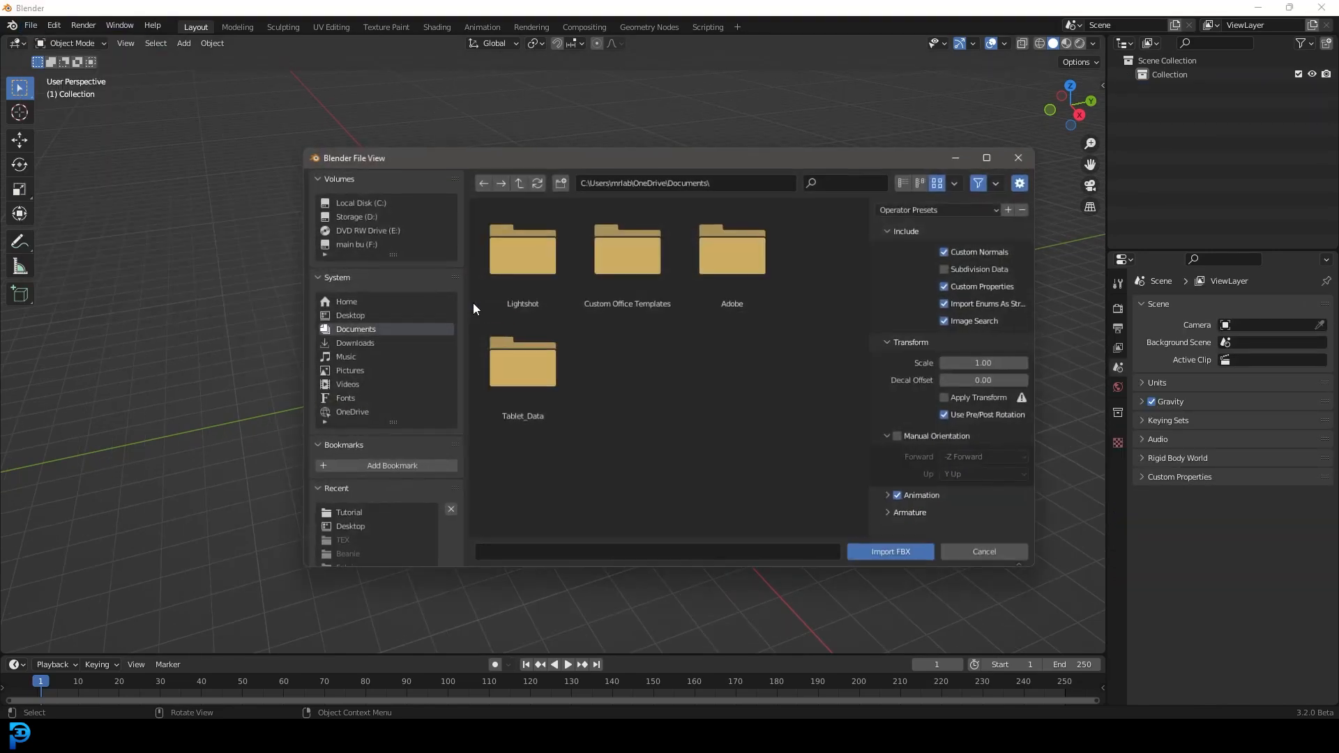
pyautogui.click(351, 317)
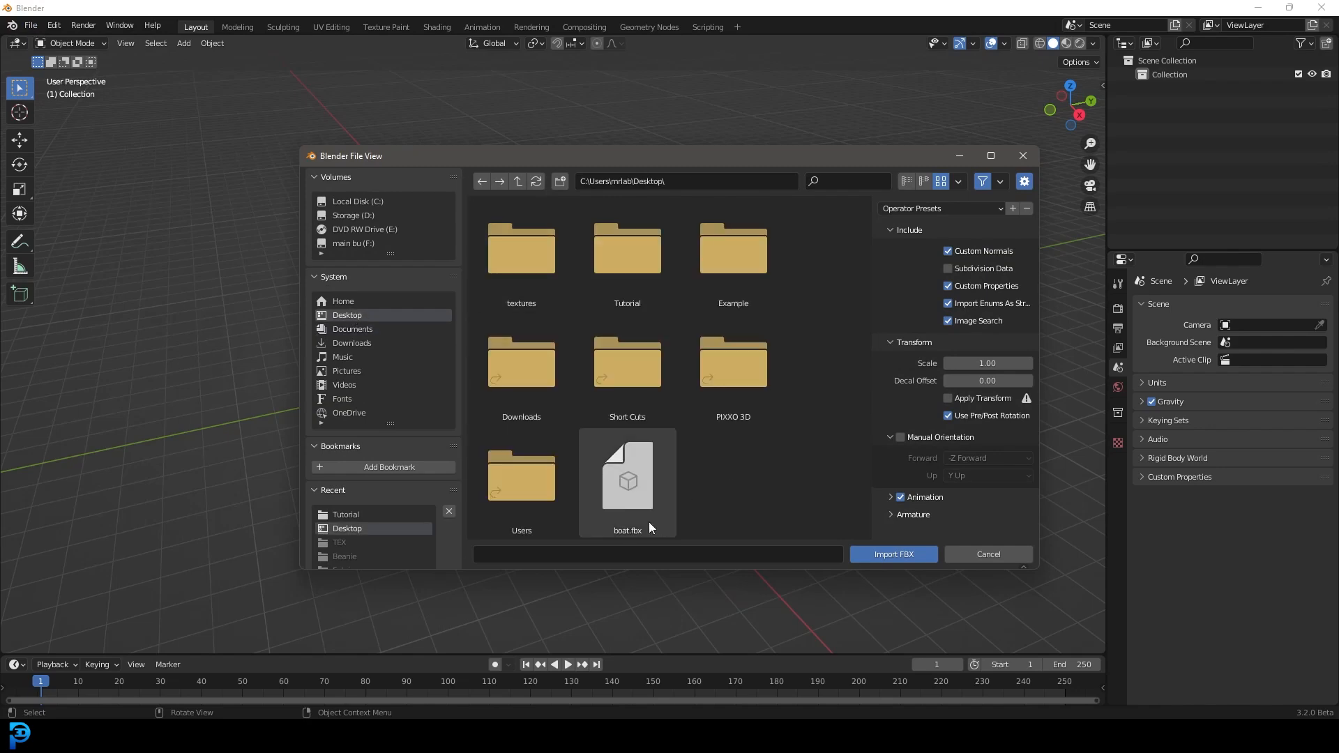
pyautogui.click(649, 494)
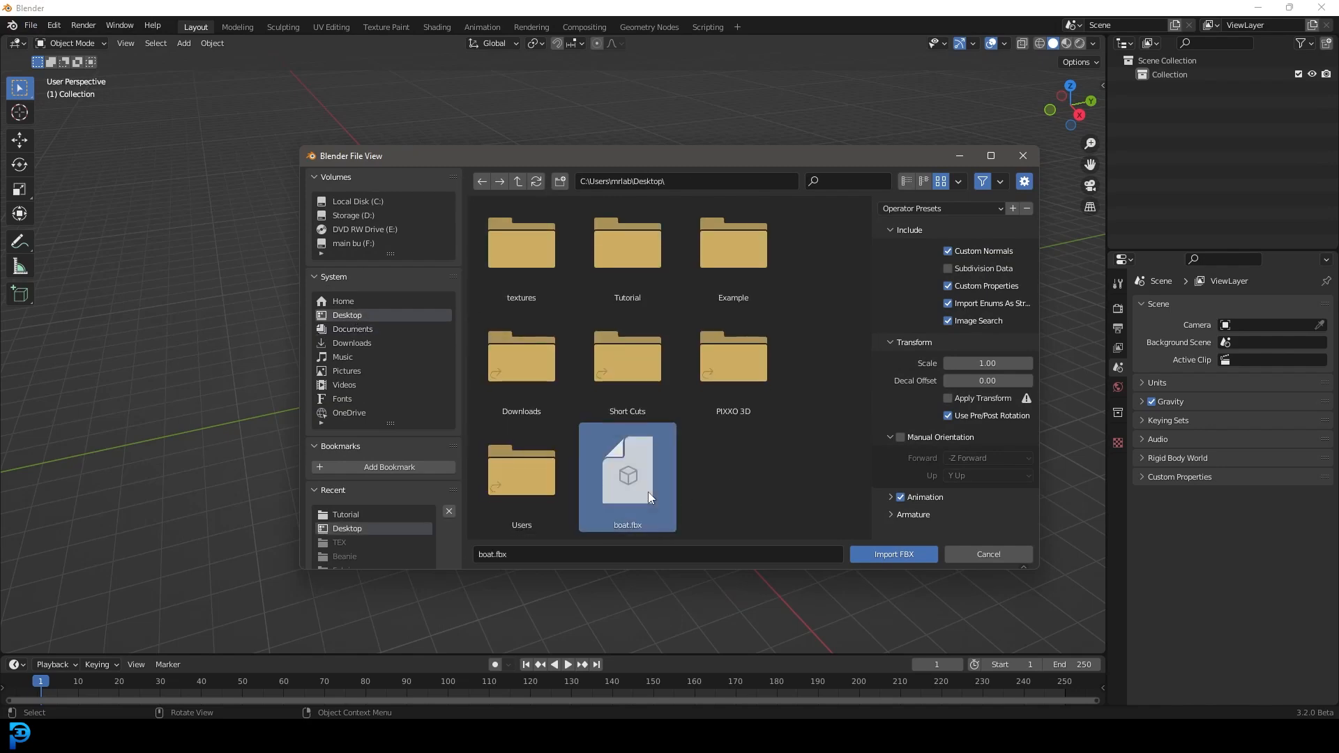
pyautogui.click(894, 556)
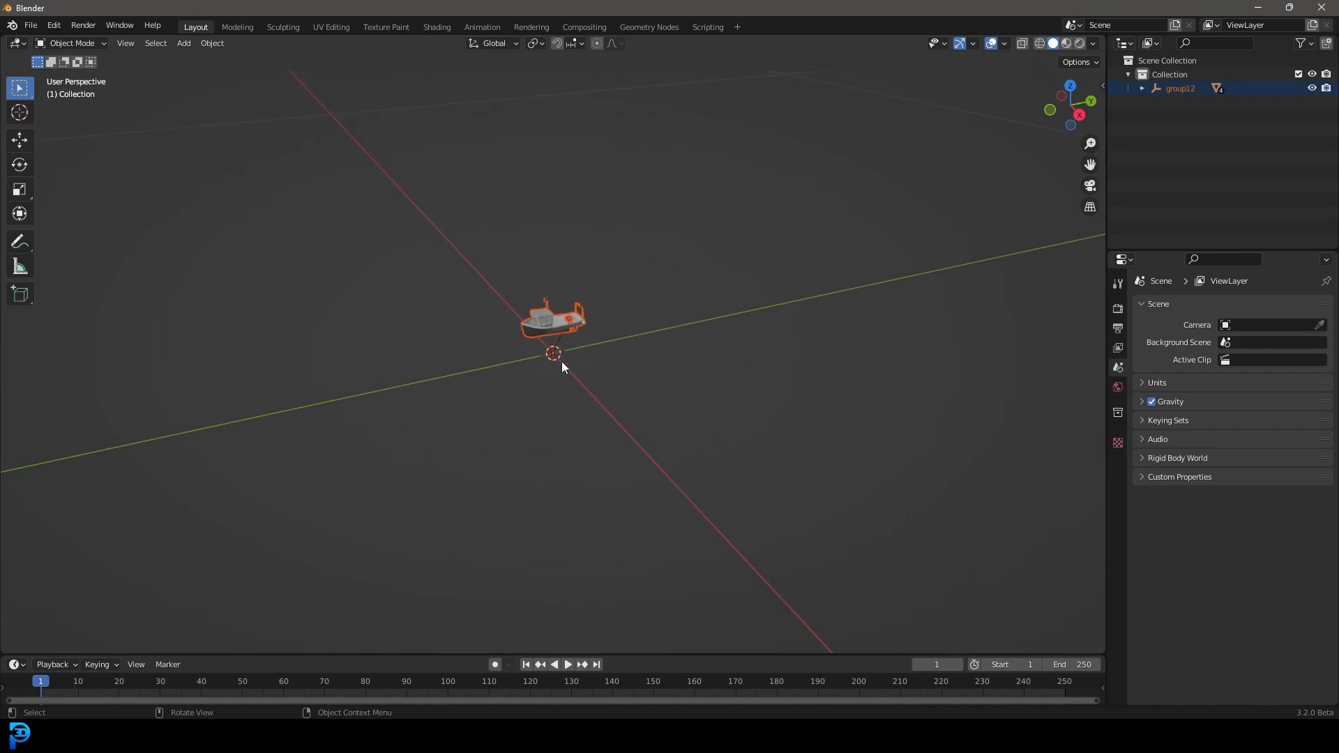
# Delete the boat's parent empty, group12, at the world origin.
pyautogui.scroll(-4, 532, 339)
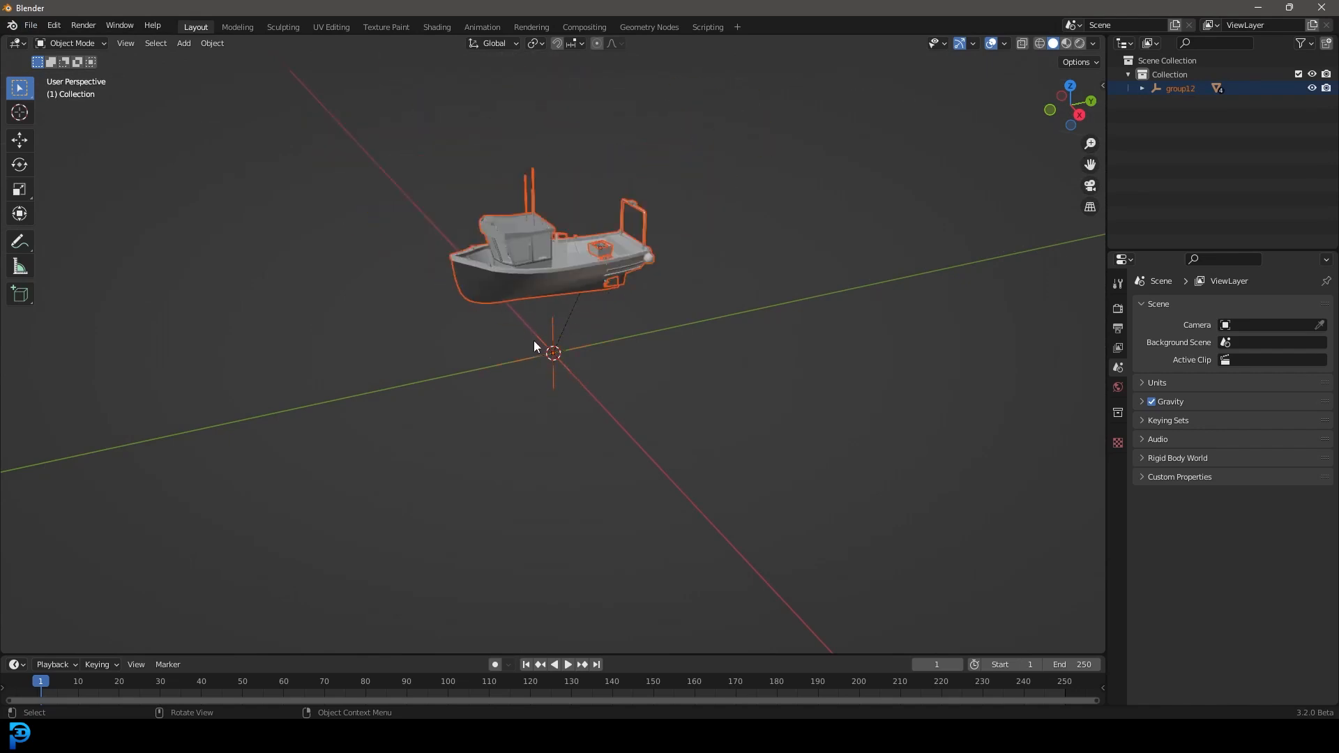
pyautogui.click(557, 337)
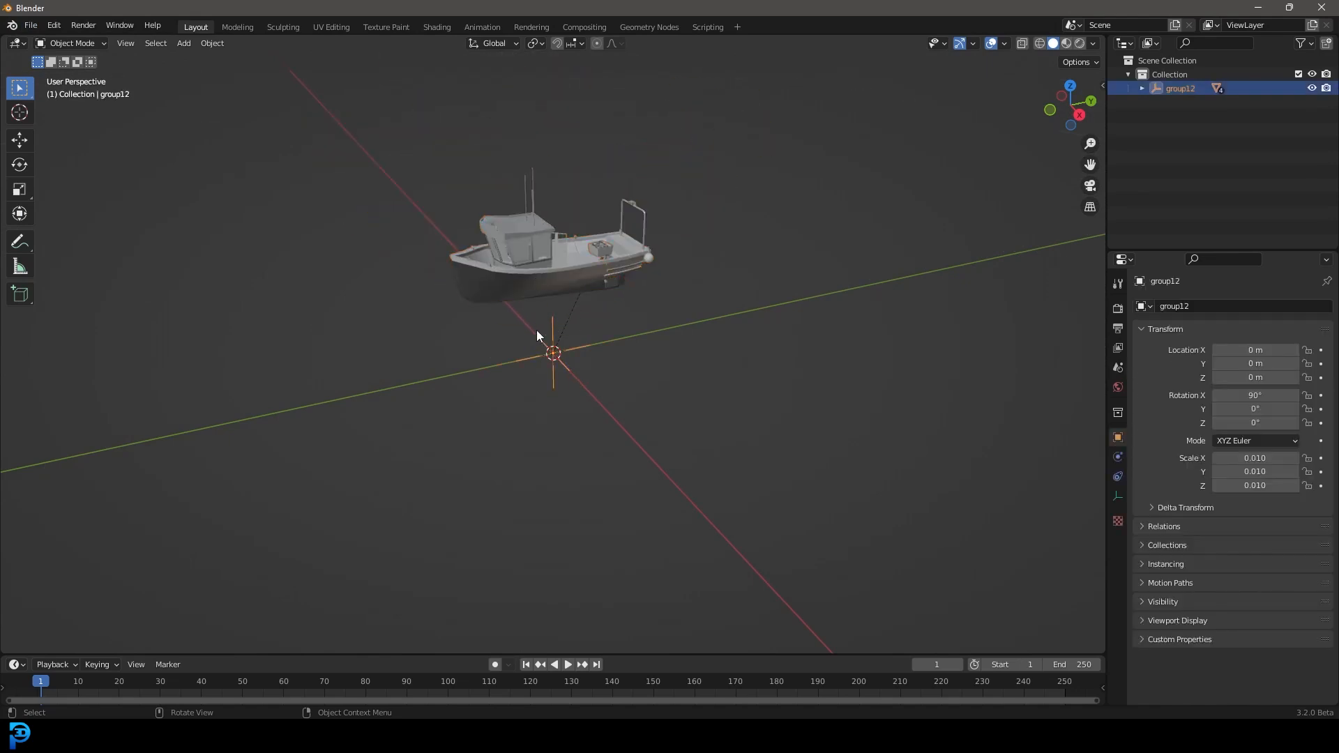
pyautogui.press('x')
pyautogui.click(556, 346)
# In wireframe shading, delete every imported object except the main boat mesh polySurface186.
pyautogui.scroll(-8, 675, 341)
pyautogui.moveTo(672, 341); pyautogui.dragTo(661, 297, button='middle')
pyautogui.scroll(3, 690, 375)
pyautogui.press('z')
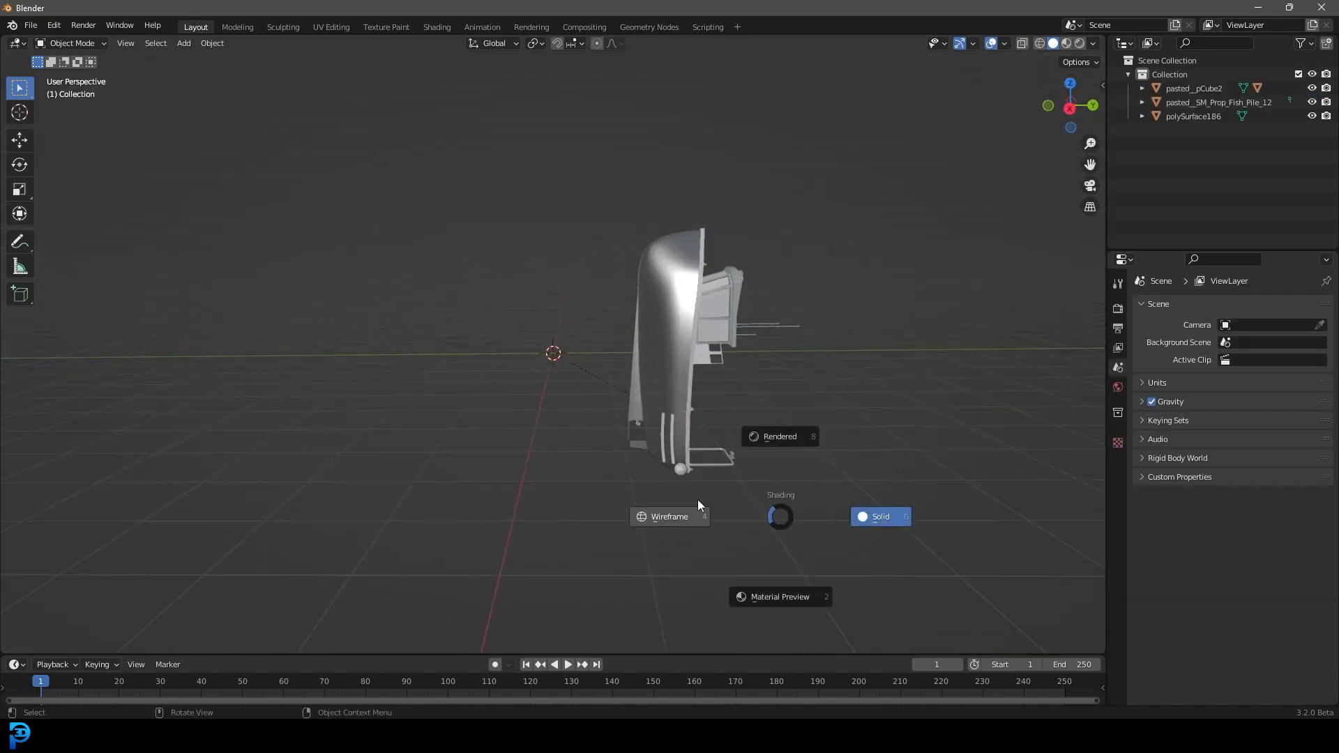
pyautogui.press('4')
pyautogui.click(676, 273)
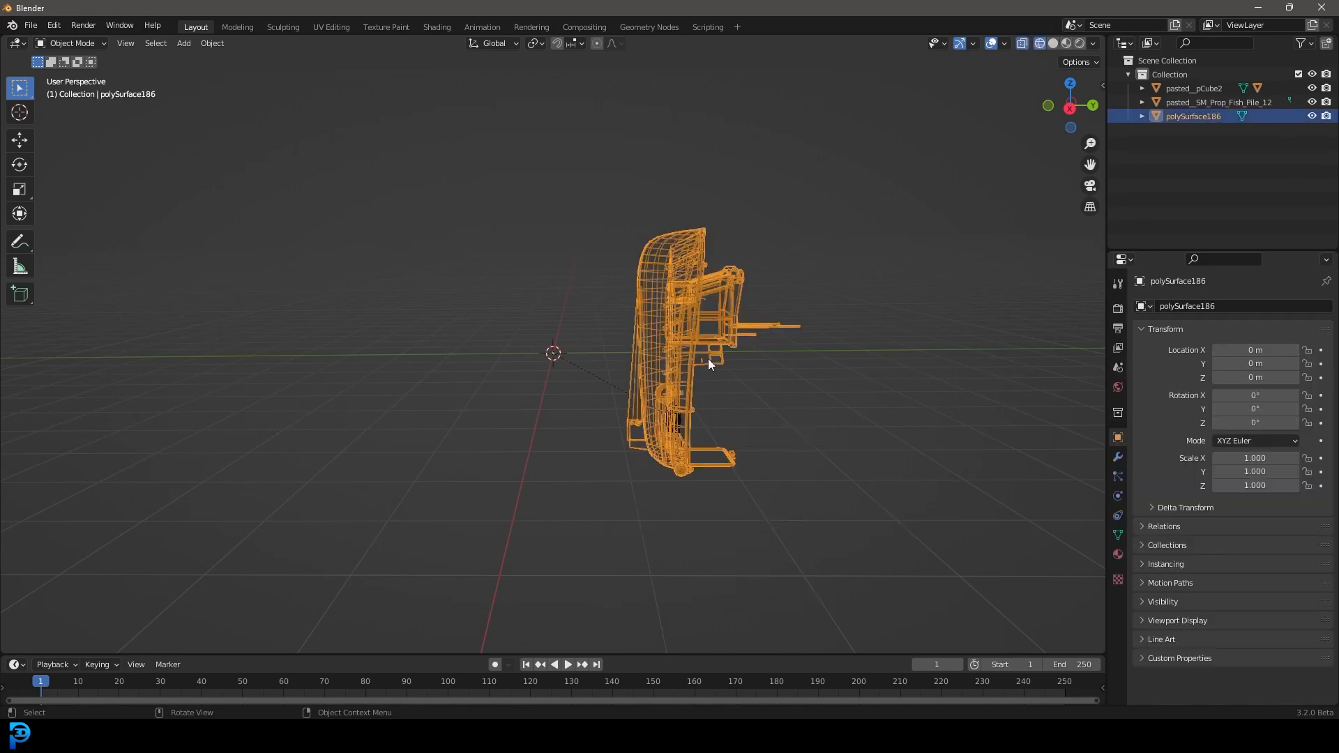
pyautogui.hotkey('ctrl', 'i')
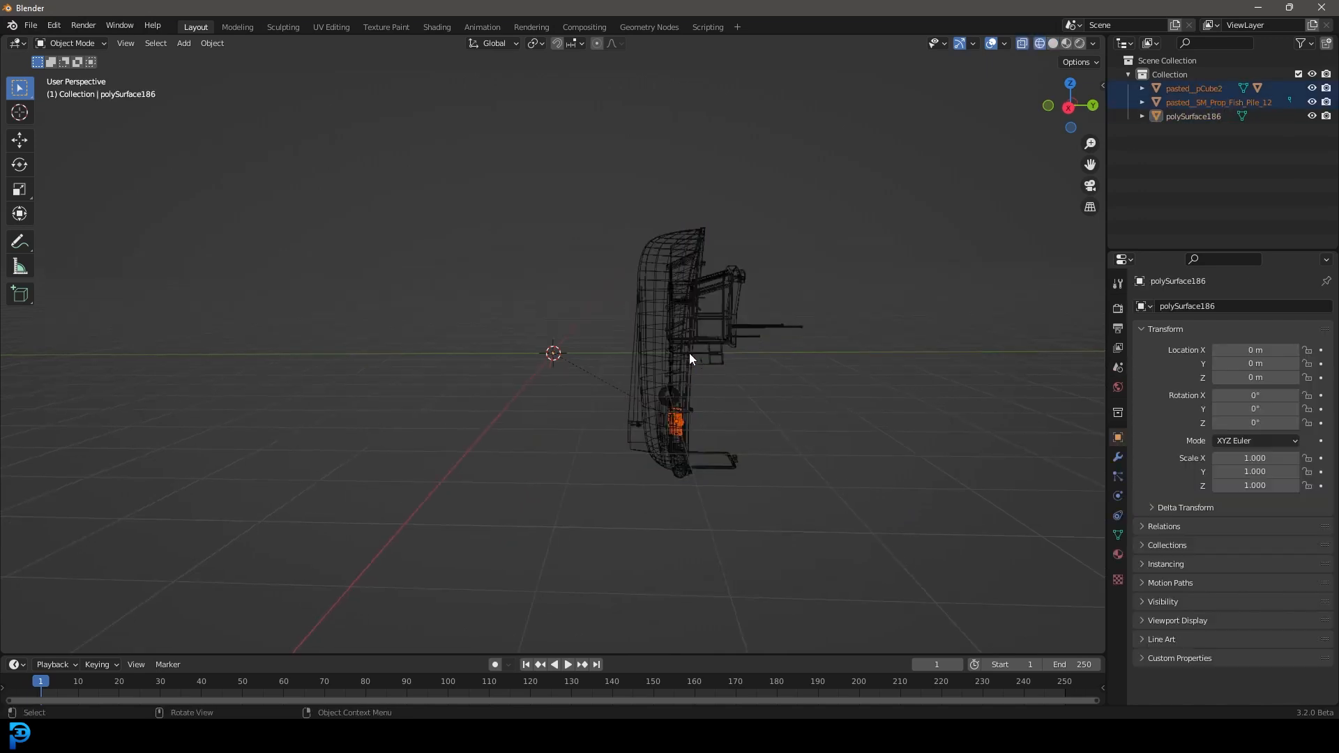
pyautogui.press('x')
pyautogui.click(813, 337)
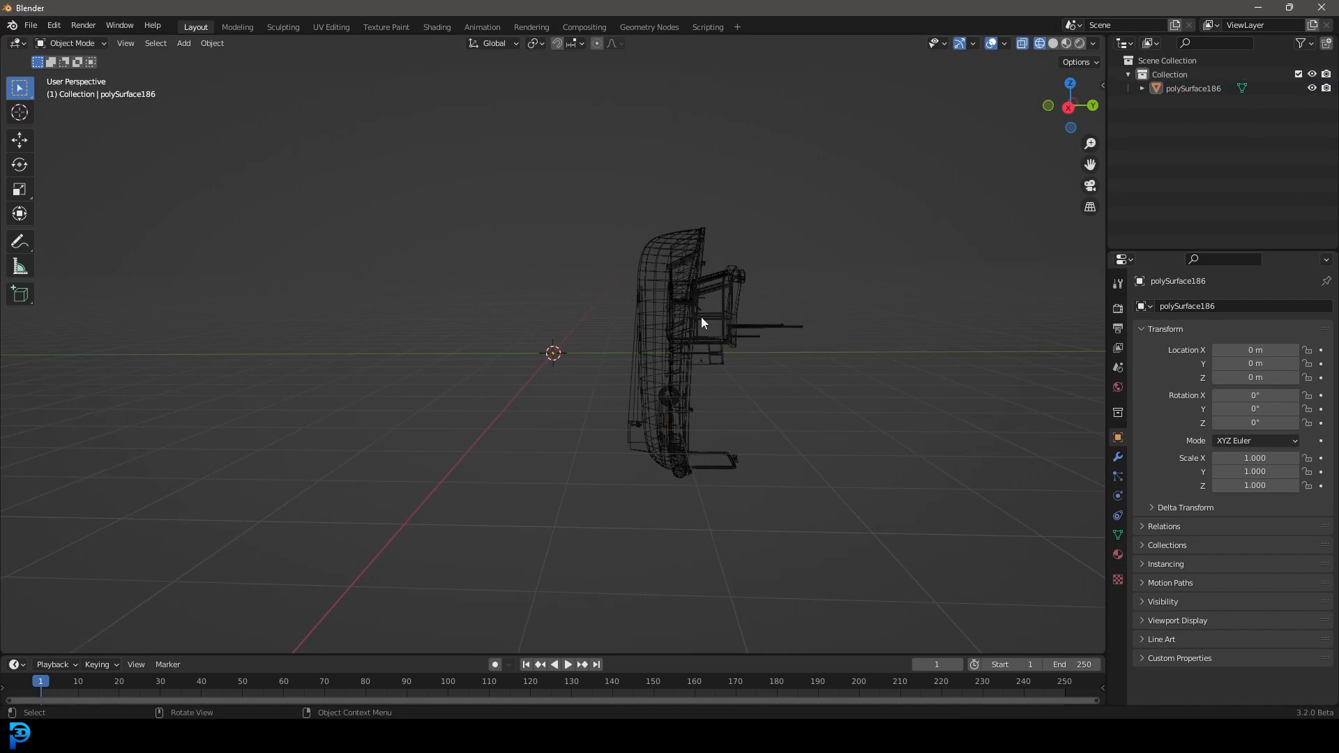
# In right view, rotate the boat's whole mesh upright in Edit Mode so its keel lies horizontal.
pyautogui.click(686, 279)
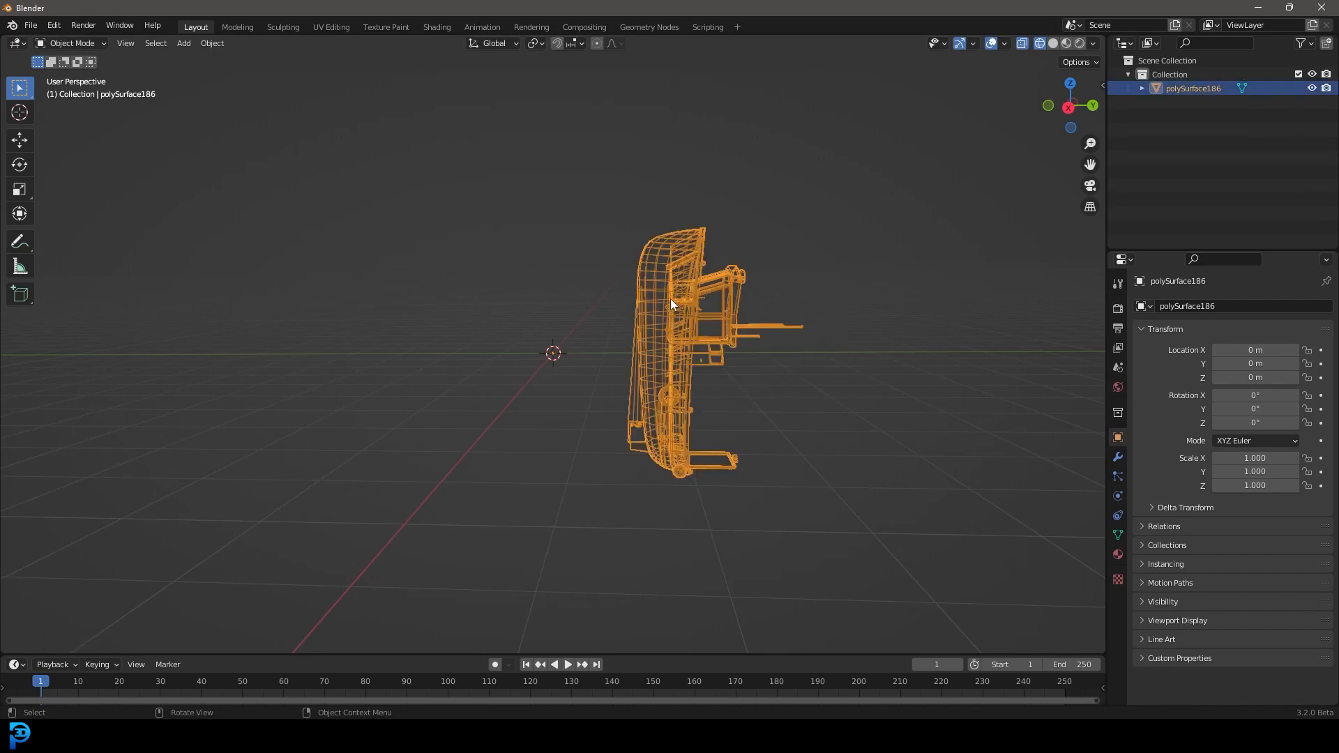
pyautogui.press('KP_3')
pyautogui.scroll(2, 700, 361)
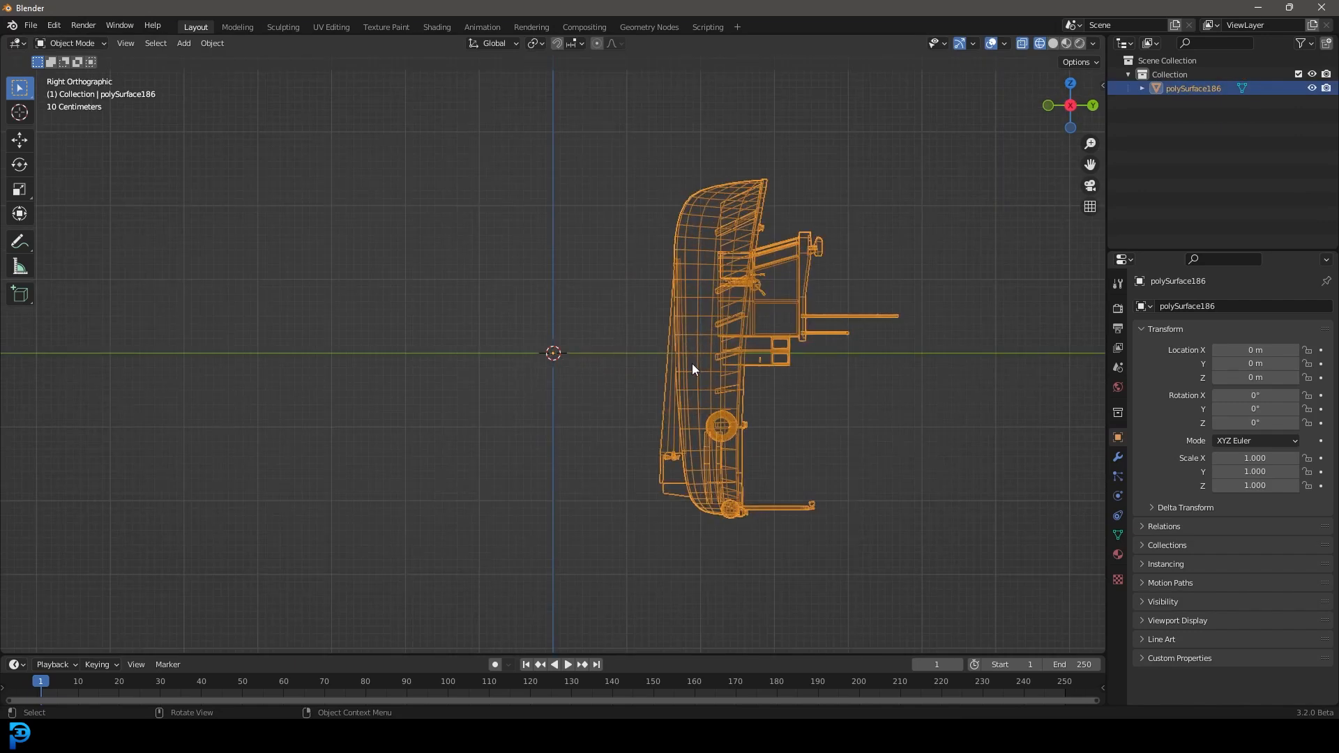
pyautogui.press('Tab')
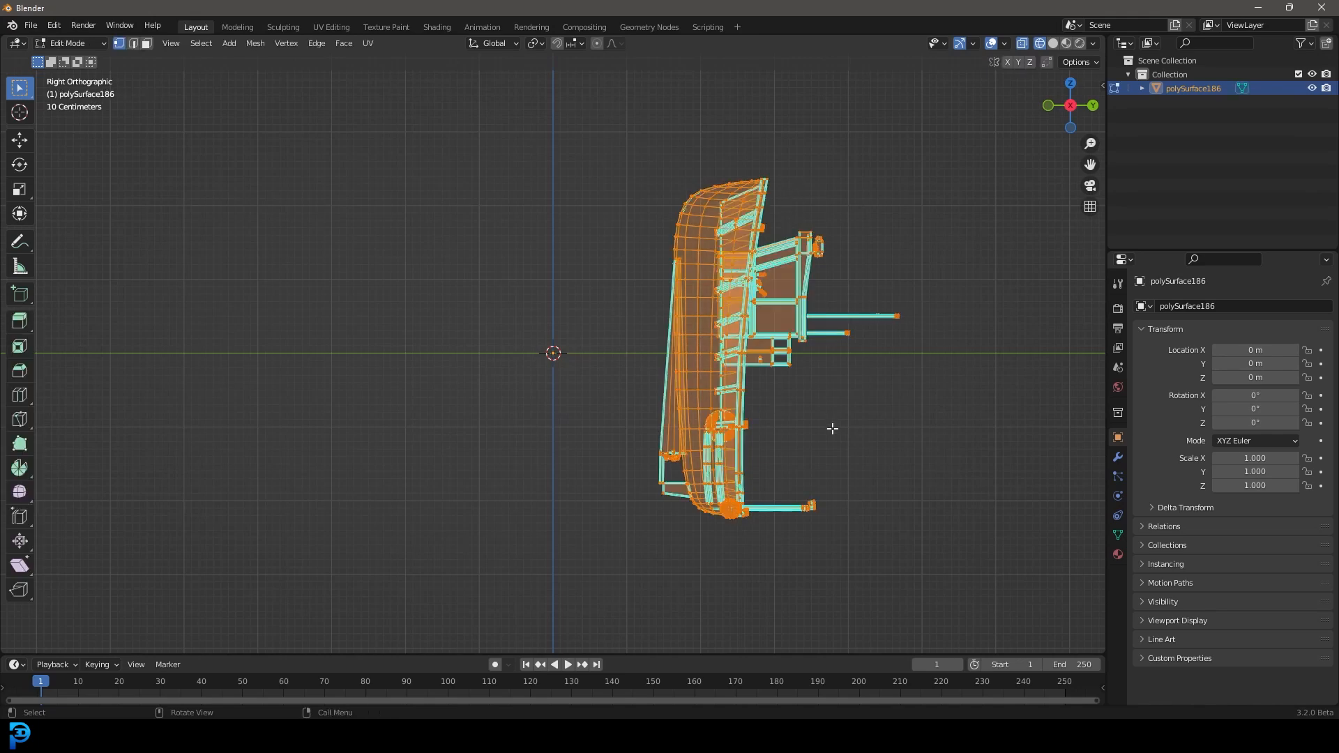
pyautogui.moveTo(931, 605); pyautogui.dragTo(593, 131)
pyautogui.press('r')
pyautogui.click(819, 292)
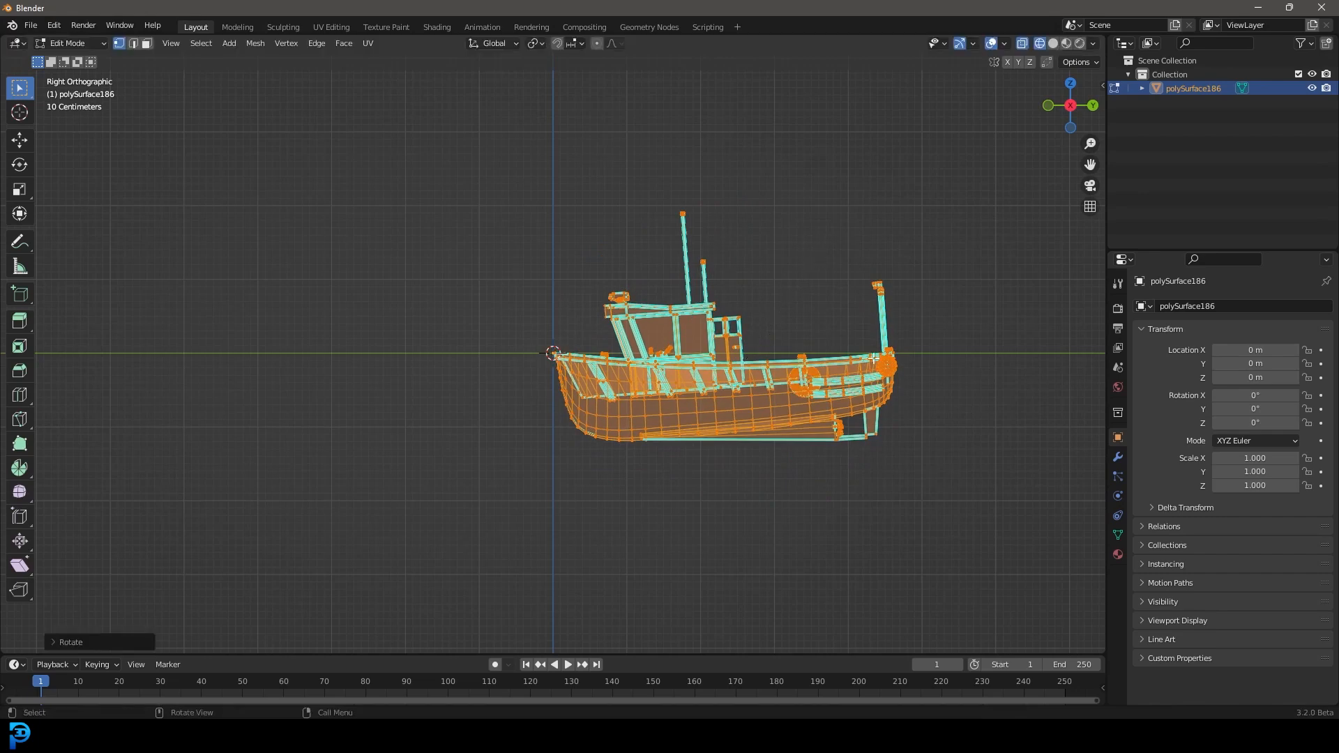
# Move the boat mesh about -2.2 m along Y and upward so the origin sits inside its lower hull, and return to solid Object Mode.
pyautogui.press('g')
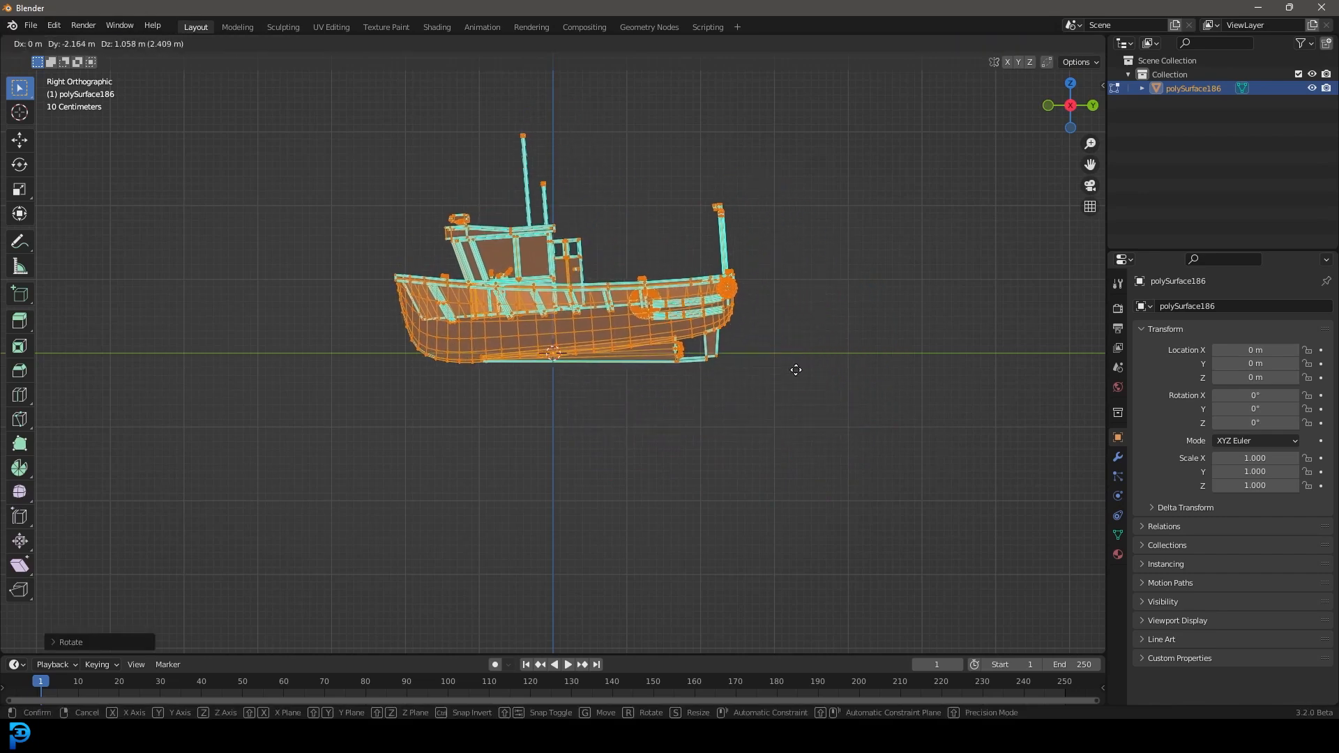
pyautogui.click(795, 382)
pyautogui.scroll(3, 516, 374)
pyautogui.scroll(4, 516, 374)
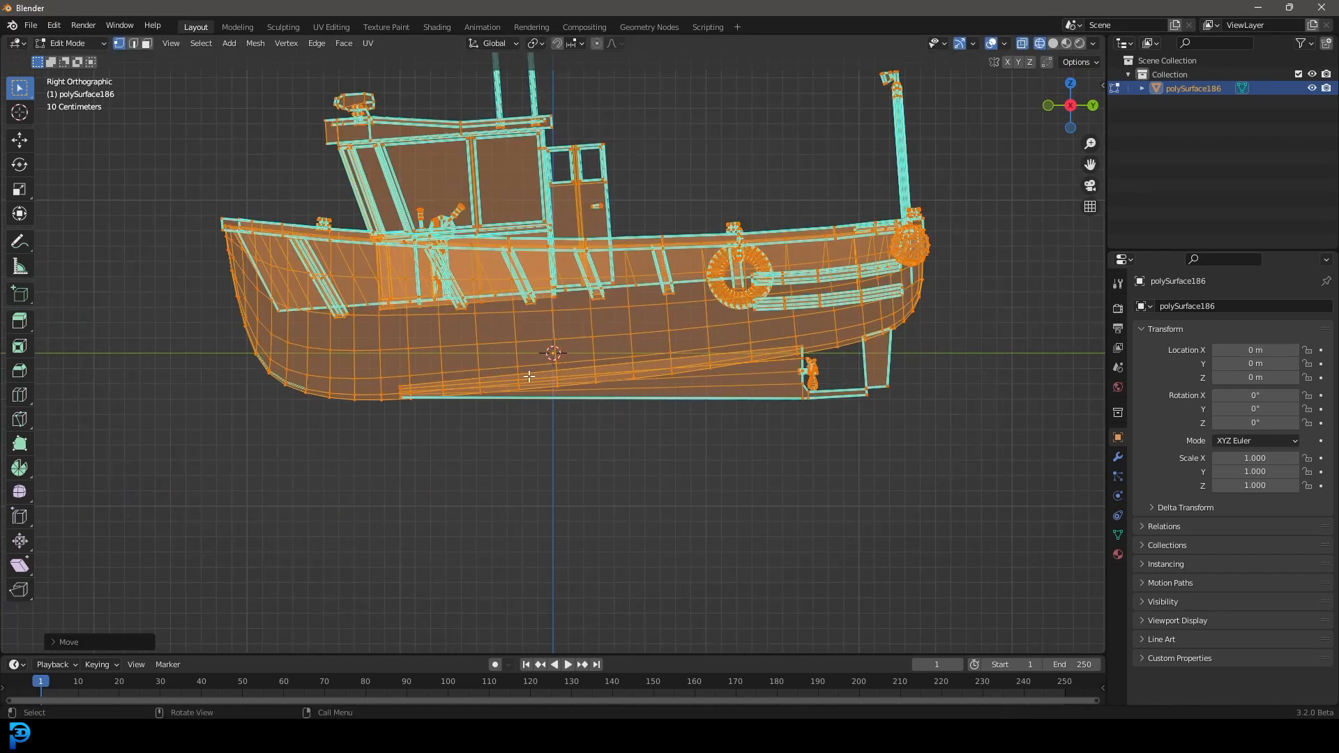
pyautogui.press('KP_1')
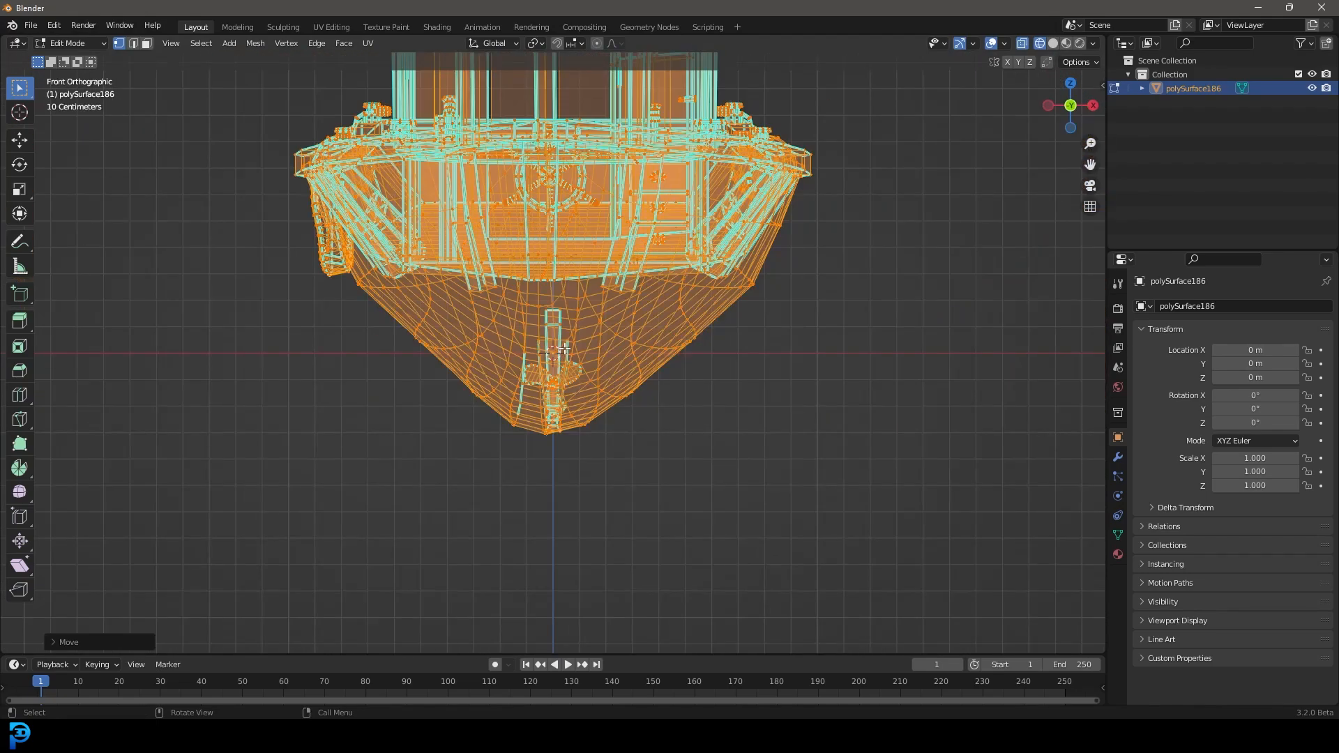
pyautogui.scroll(-5, 564, 348)
pyautogui.moveTo(564, 348); pyautogui.dragTo(463, 302, button='middle')
pyautogui.press('z')
pyautogui.click(508, 308)
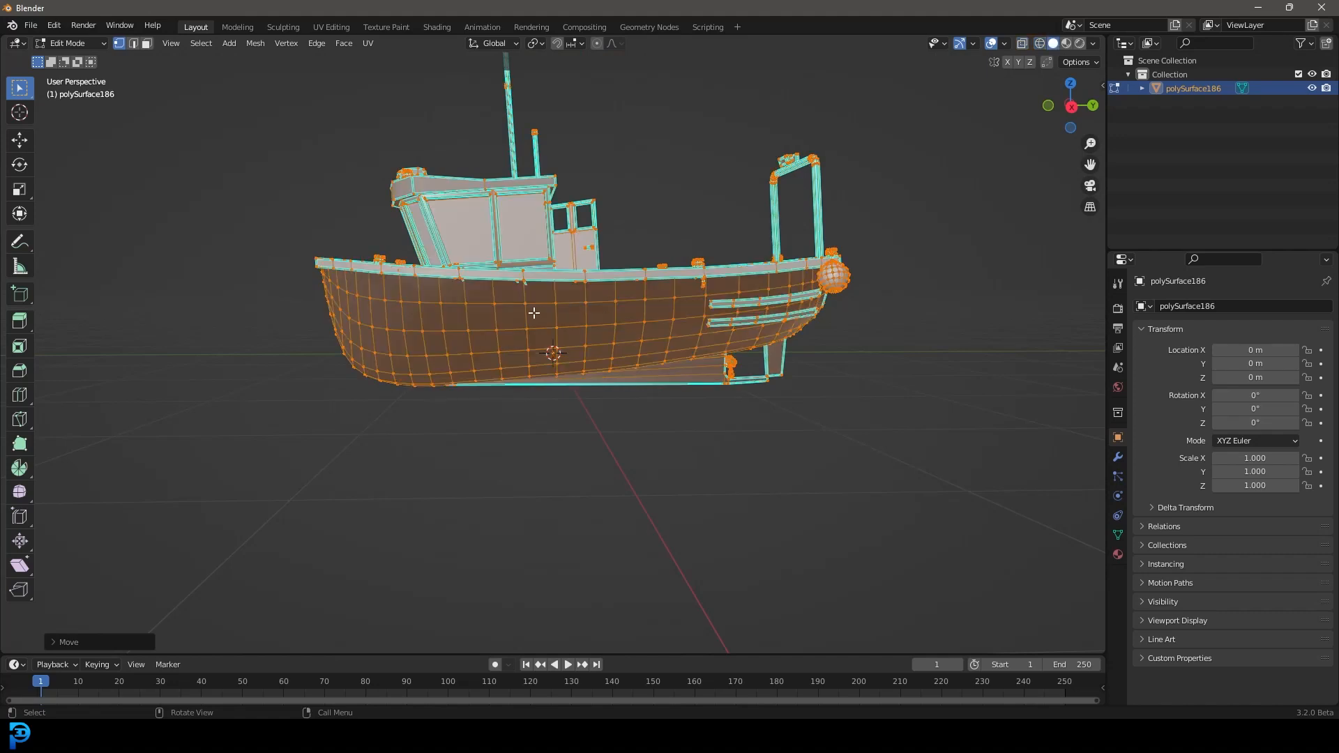
pyautogui.press('Tab')
# Apply the scale and rotation of the boat object.
pyautogui.moveTo(563, 253); pyautogui.dragTo(575, 255, button='middle')
pyautogui.scroll(2, 575, 255)
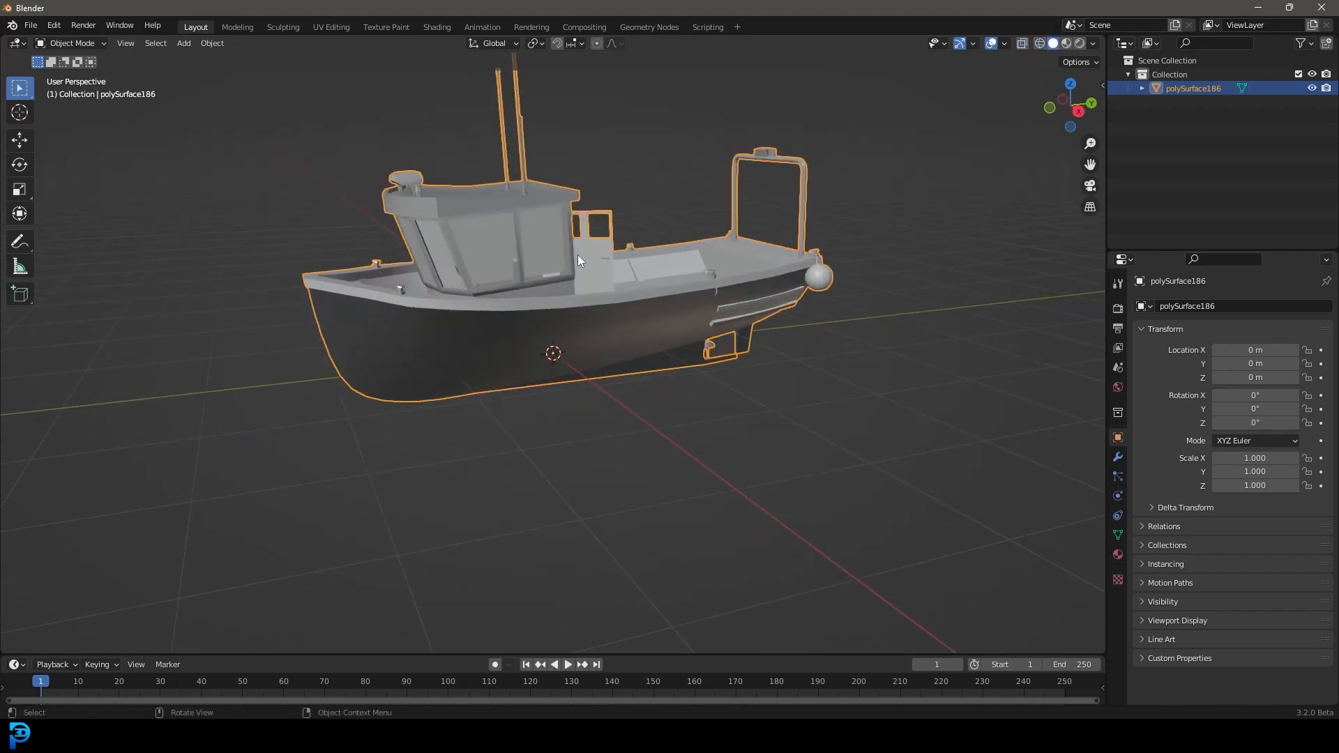
pyautogui.hotkey('ctrl', 'a')
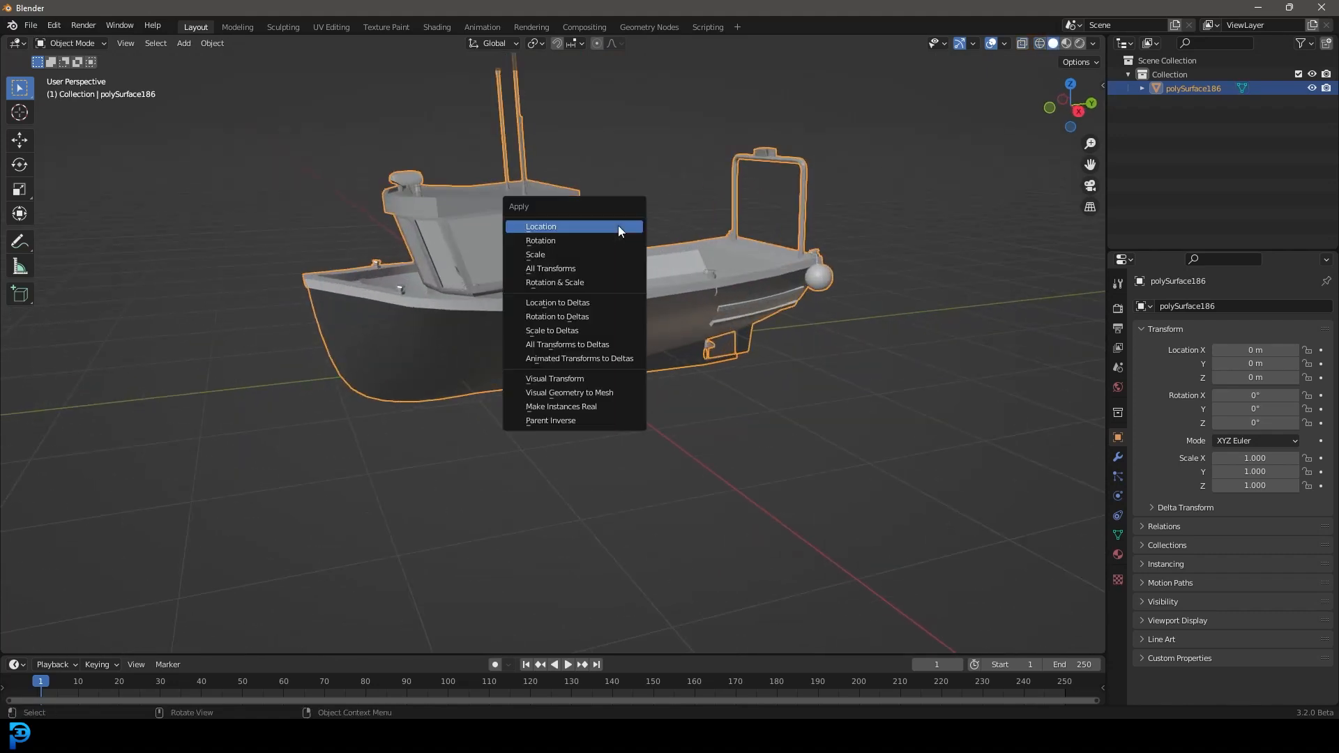
pyautogui.click(572, 253)
pyautogui.hotkey('ctrl', 'a')
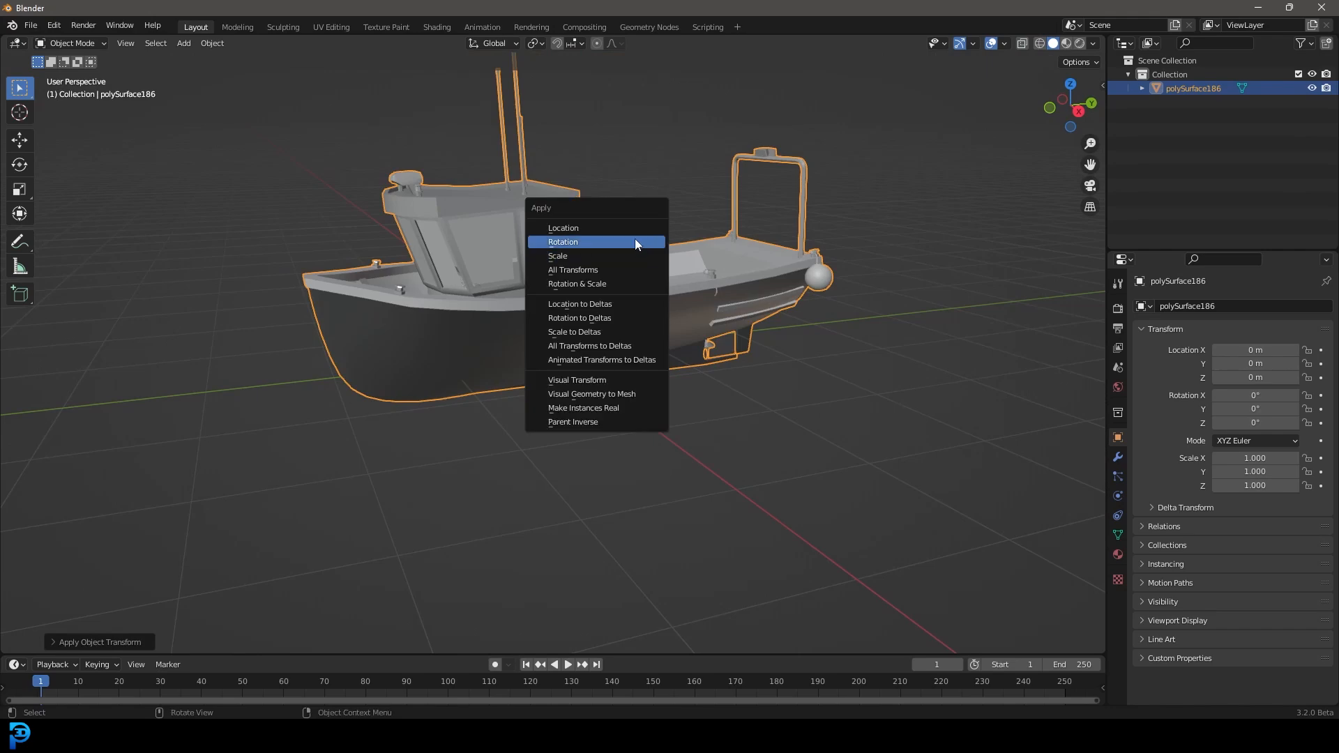
pyautogui.click(592, 242)
# Switch the viewport to Material Preview and inspect the boat's textures from the side and above.
pyautogui.scroll(-3, 756, 252)
pyautogui.moveTo(637, 295); pyautogui.dragTo(664, 290, button='middle')
pyautogui.scroll(2, 664, 291)
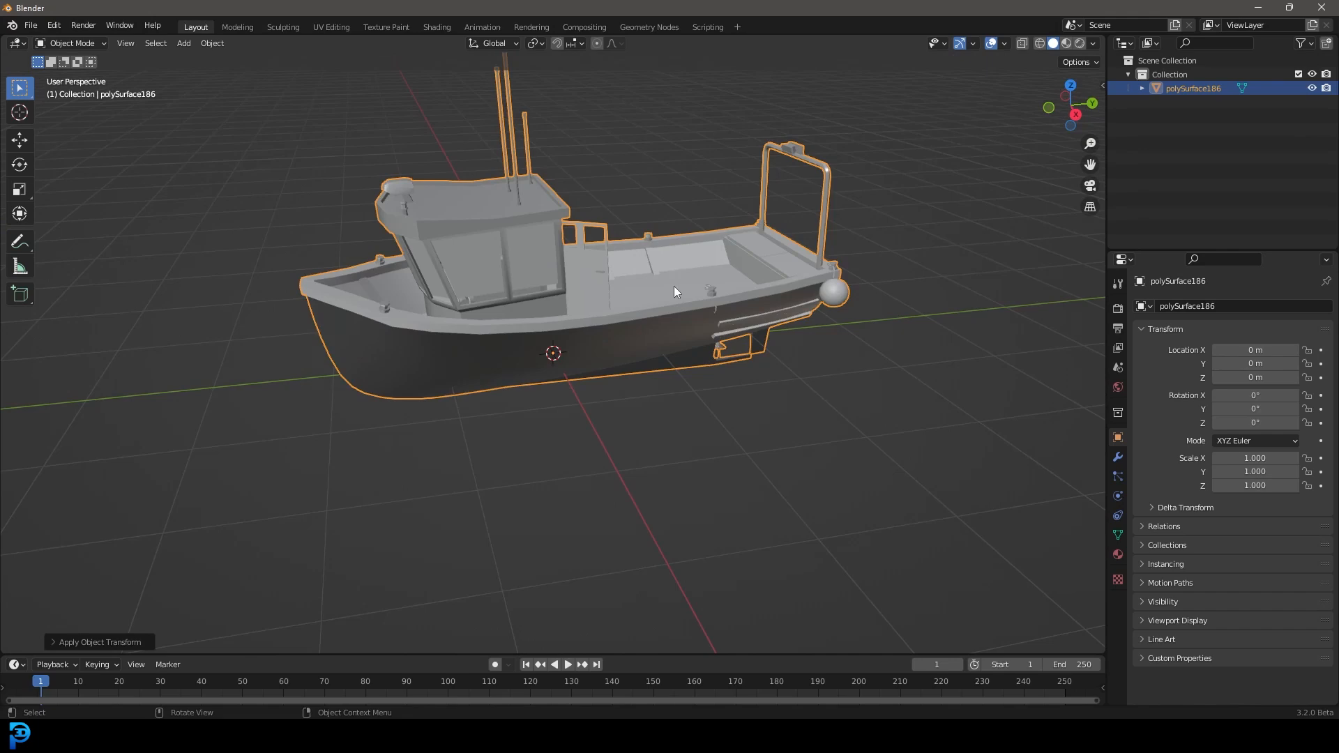
pyautogui.press('z')
pyautogui.click(672, 379)
pyautogui.moveTo(673, 380)
pyautogui.mouseDown(button='middle')
pyautogui.moveTo(554, 260)
pyautogui.moveTo(509, 265)
pyautogui.moveTo(466, 249)
pyautogui.mouseUp(button='middle')
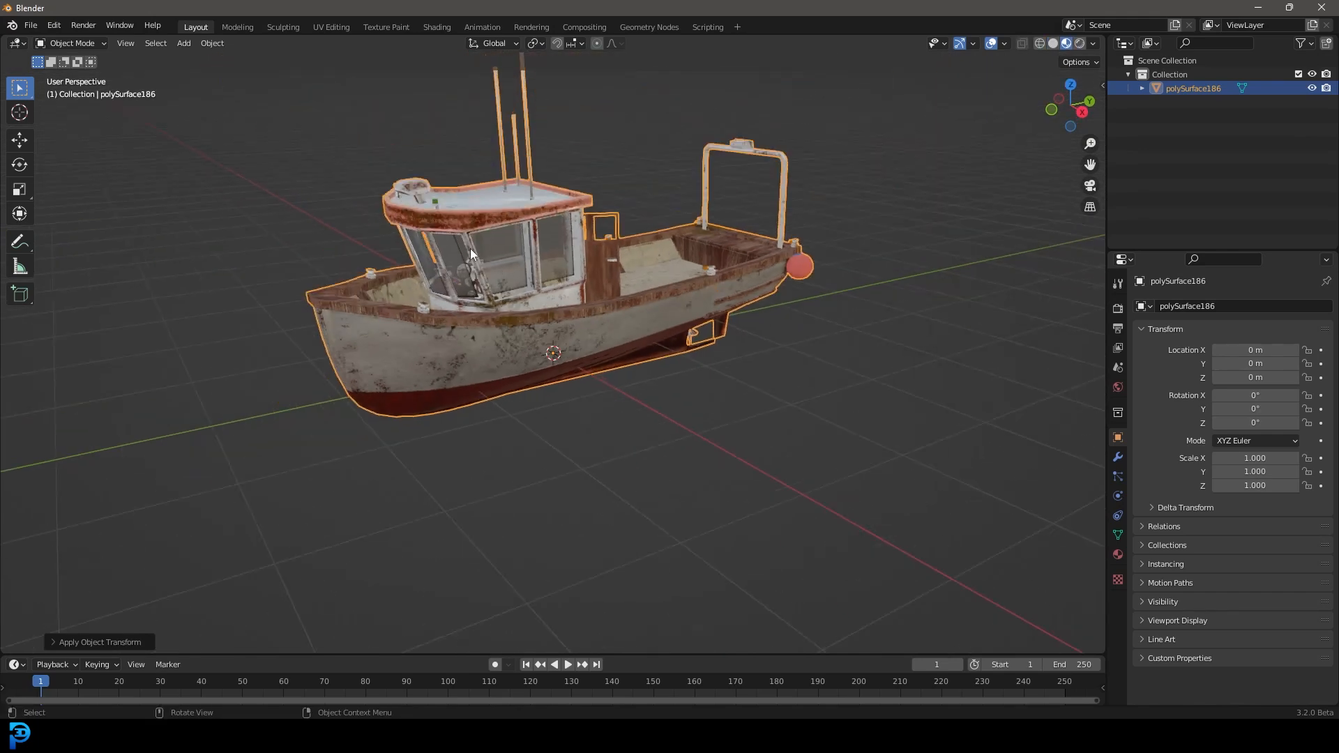
# Enable automatic packing of external resources for the boat file.
pyautogui.click(31, 25)
pyautogui.moveTo(120, 247)
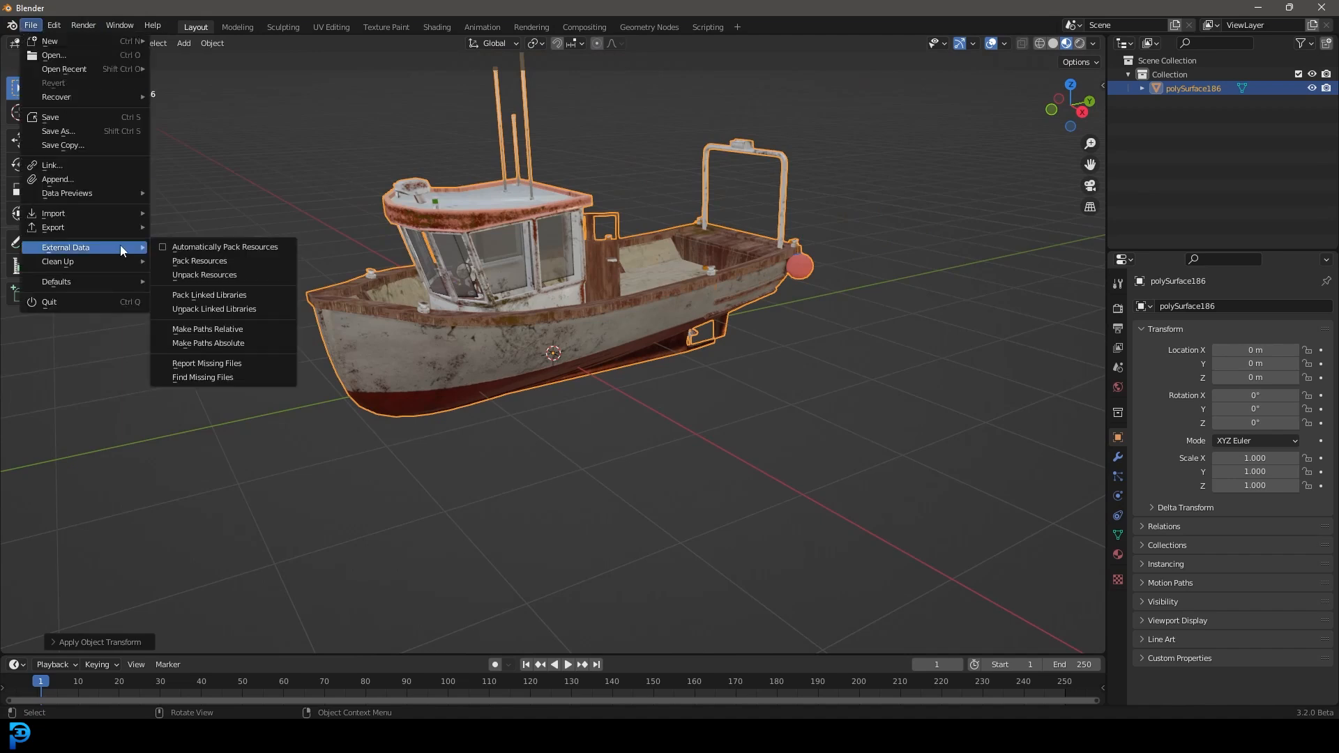
pyautogui.click(164, 247)
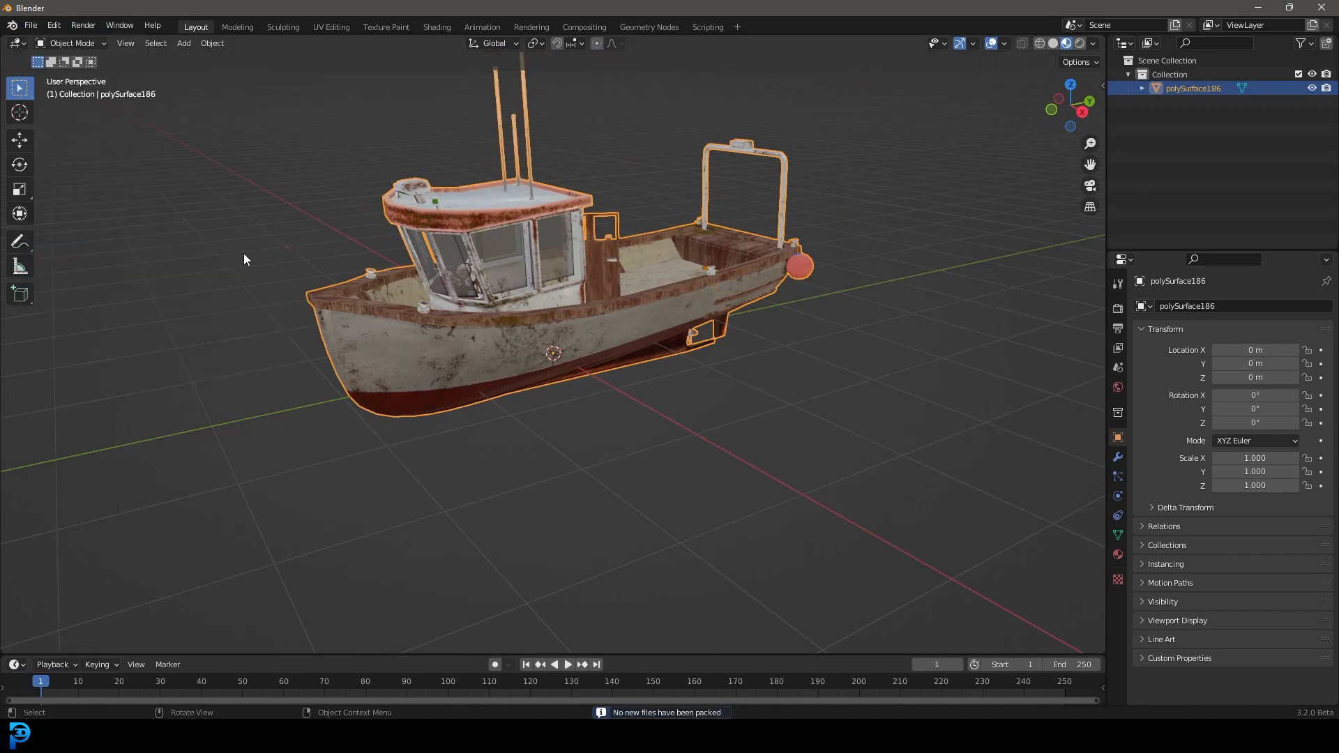
# Save the boat file to the Desktop as coat.blend.
pyautogui.click(31, 25)
pyautogui.click(70, 128)
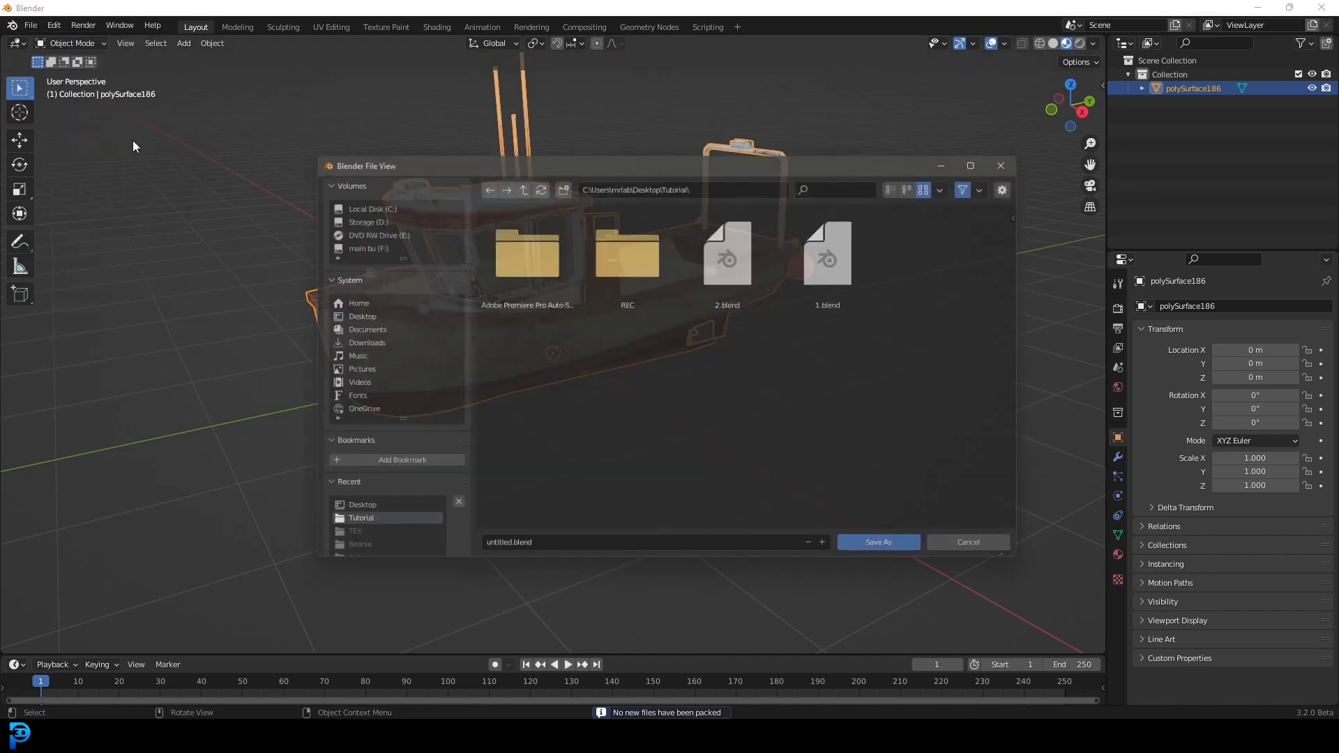
pyautogui.click(356, 316)
pyautogui.click(556, 555)
pyautogui.write('coa')
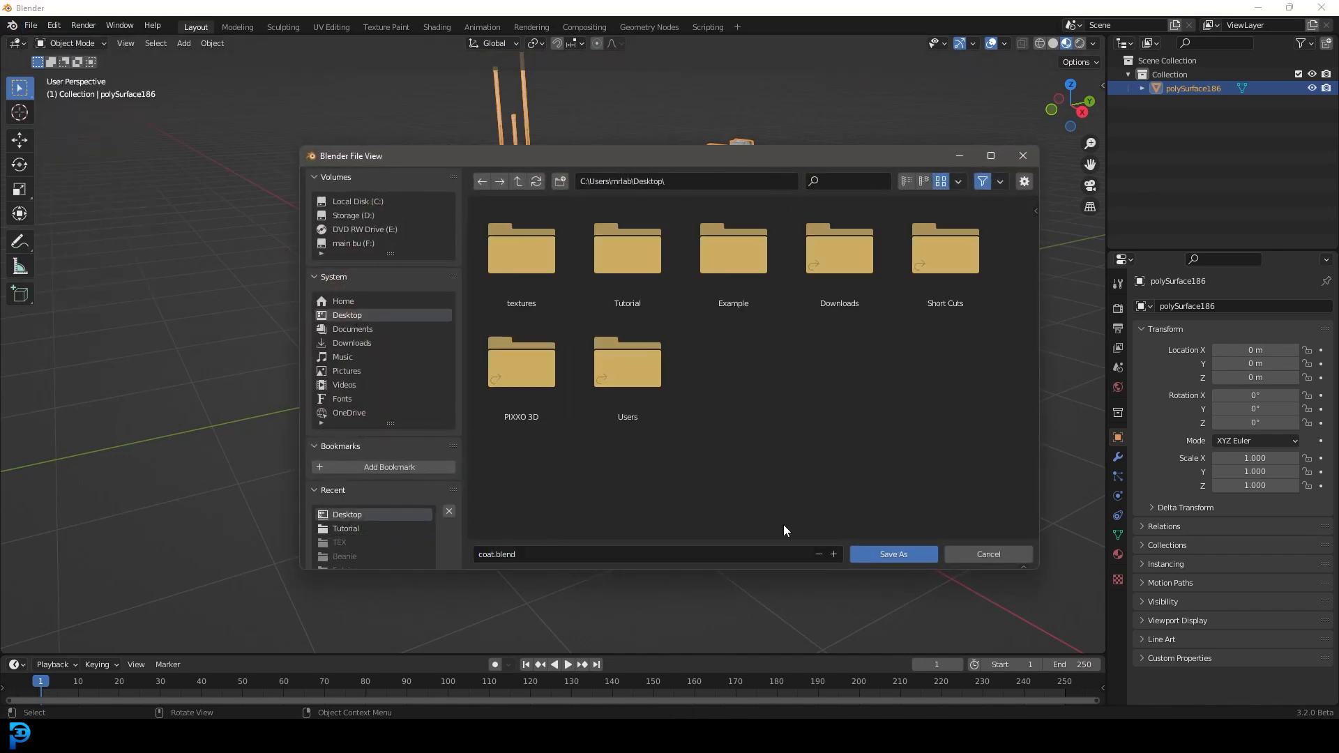
pyautogui.click(906, 556)
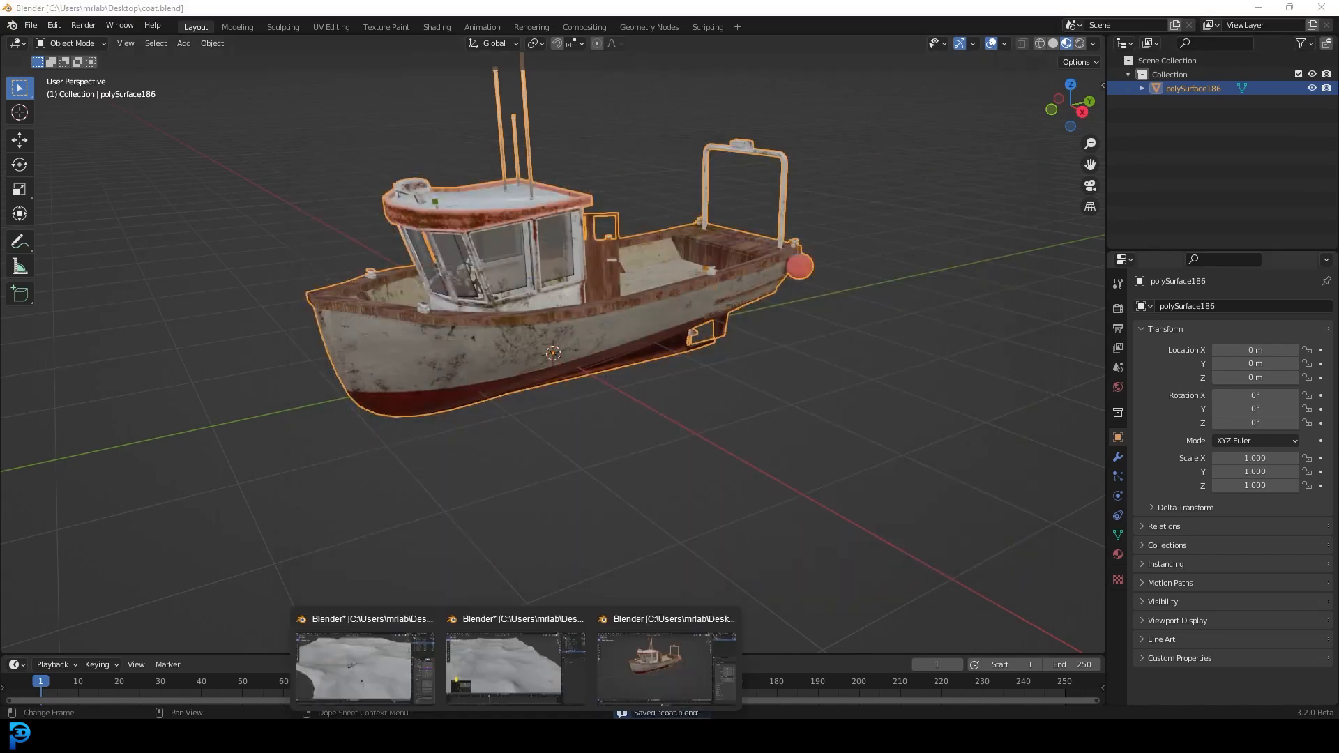
# Switch to the ocean file 2.blend and append the polySurface186 object from coat.blend on the Desktop.
pyautogui.click(508, 693)
pyautogui.moveTo(643, 334); pyautogui.dragTo(541, 242, button='middle')
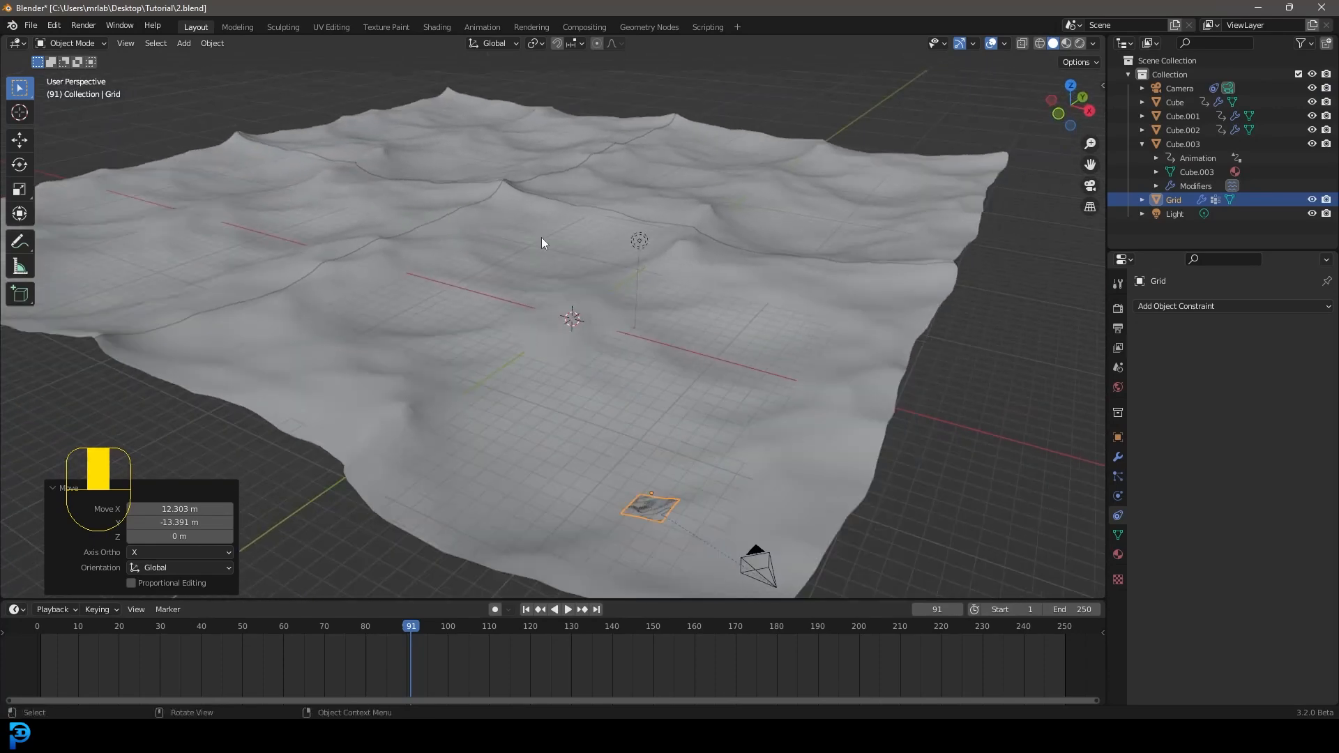
pyautogui.click(31, 25)
pyautogui.click(83, 179)
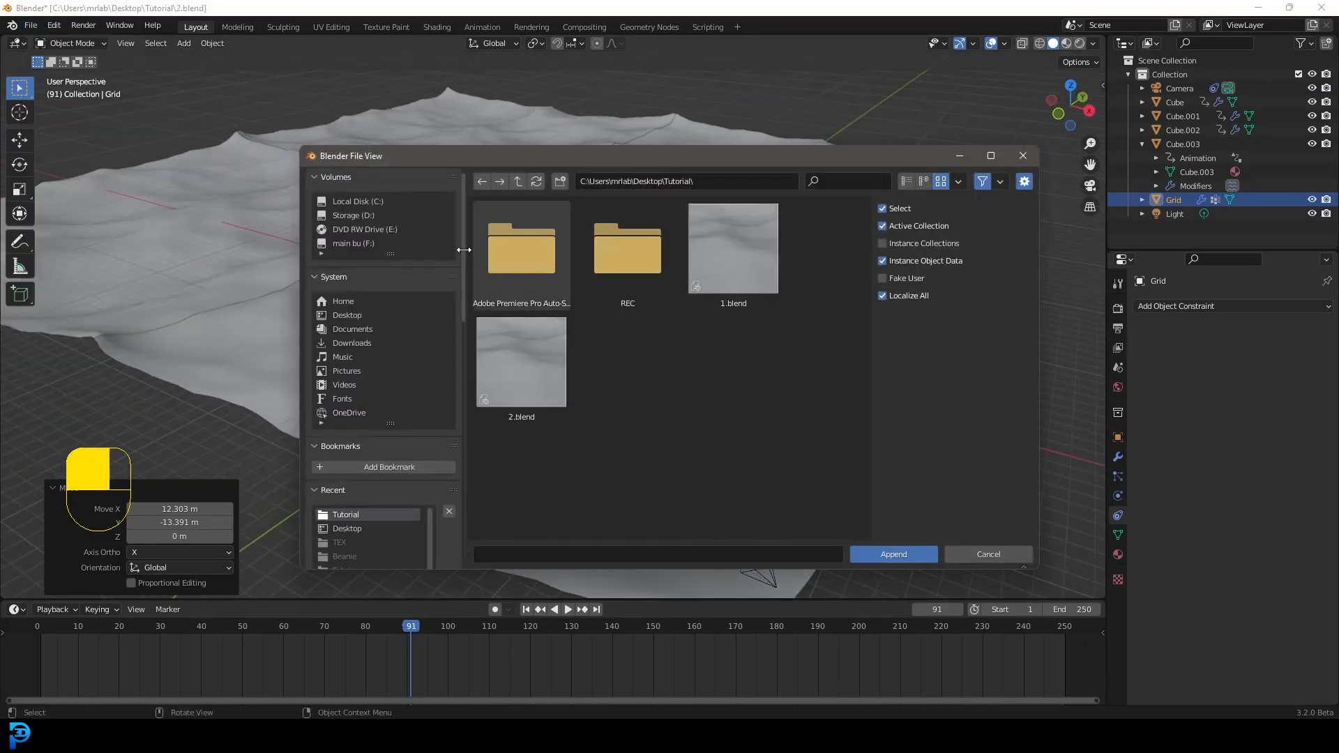
pyautogui.click(345, 314)
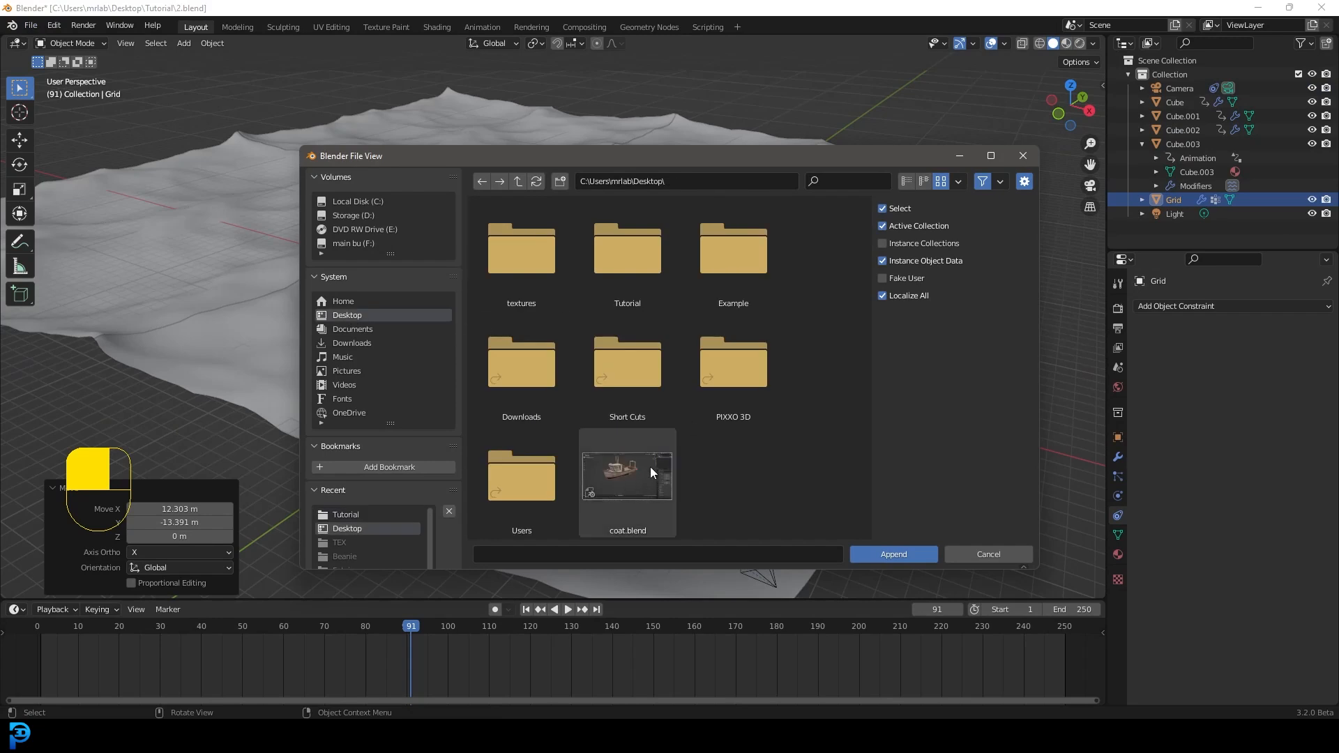
pyautogui.scroll(-1, 652, 479)
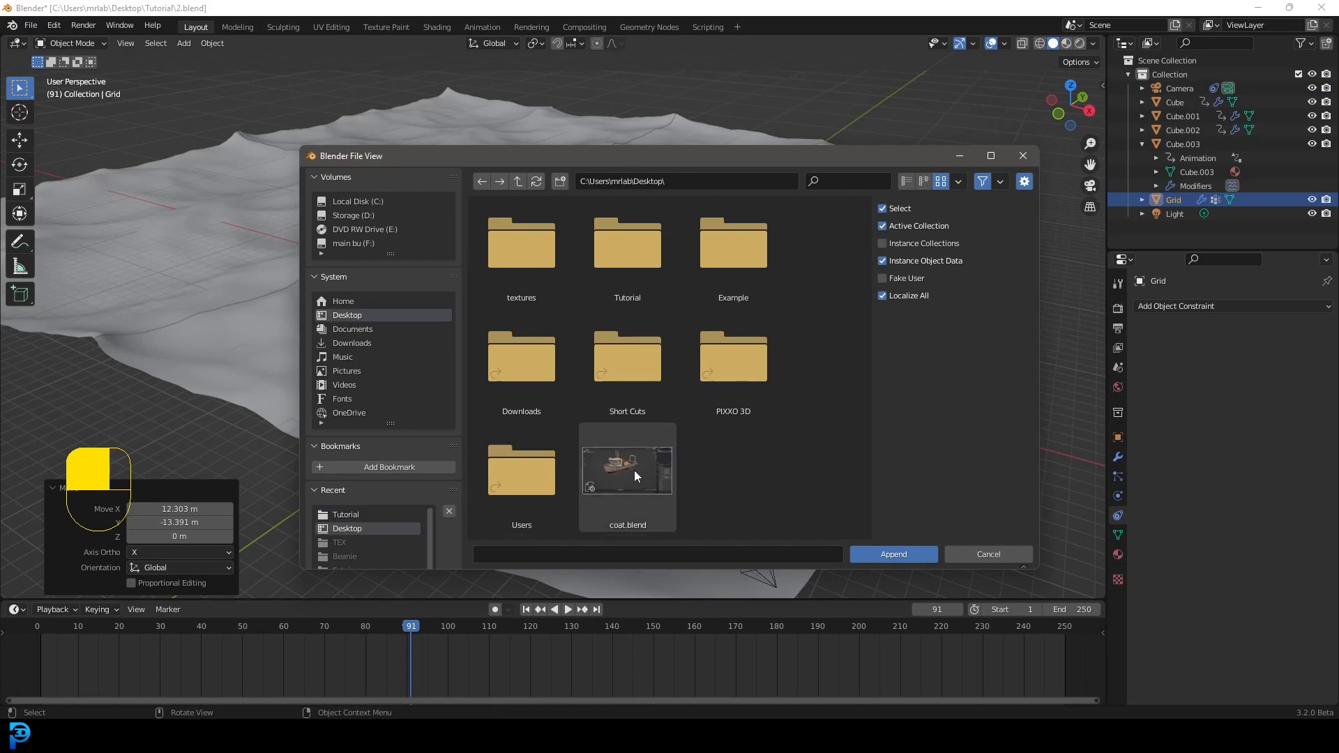
pyautogui.doubleClick(634, 470)
pyautogui.scroll(-2, 522, 328)
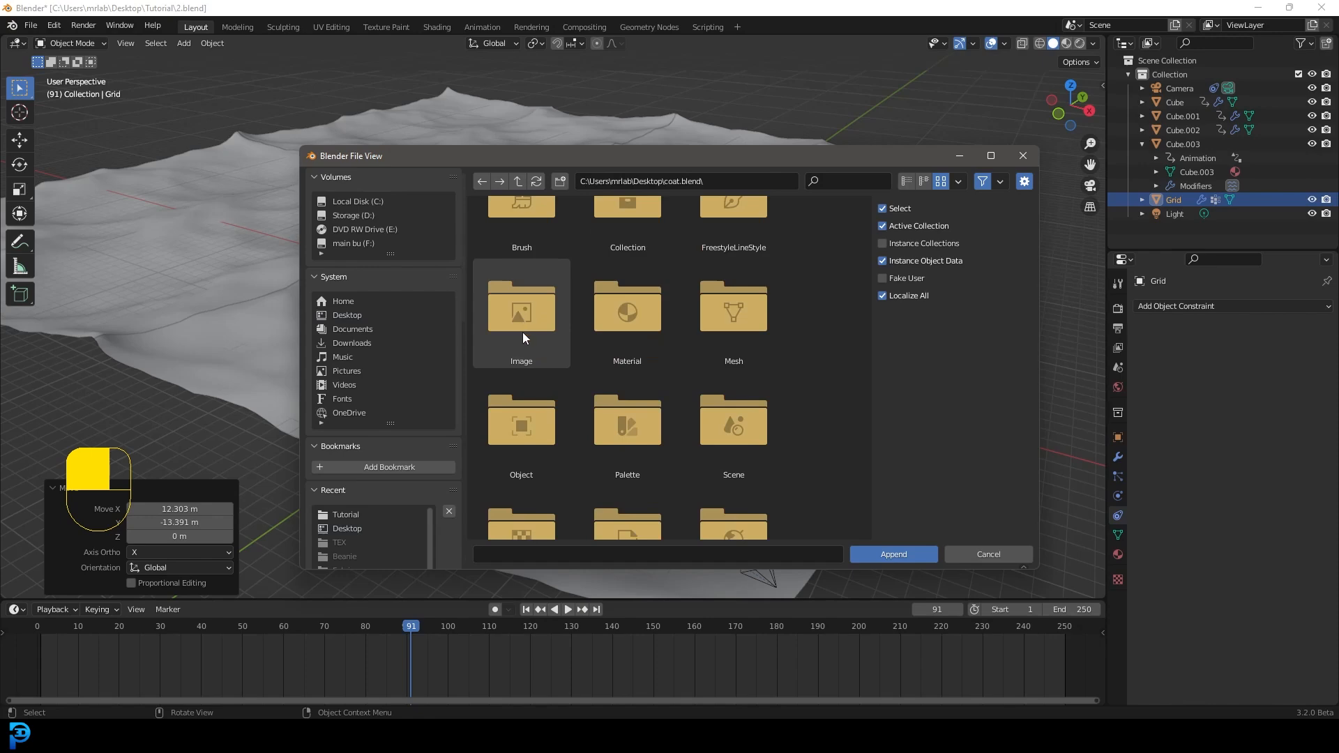
pyautogui.doubleClick(523, 450)
pyautogui.click(526, 266)
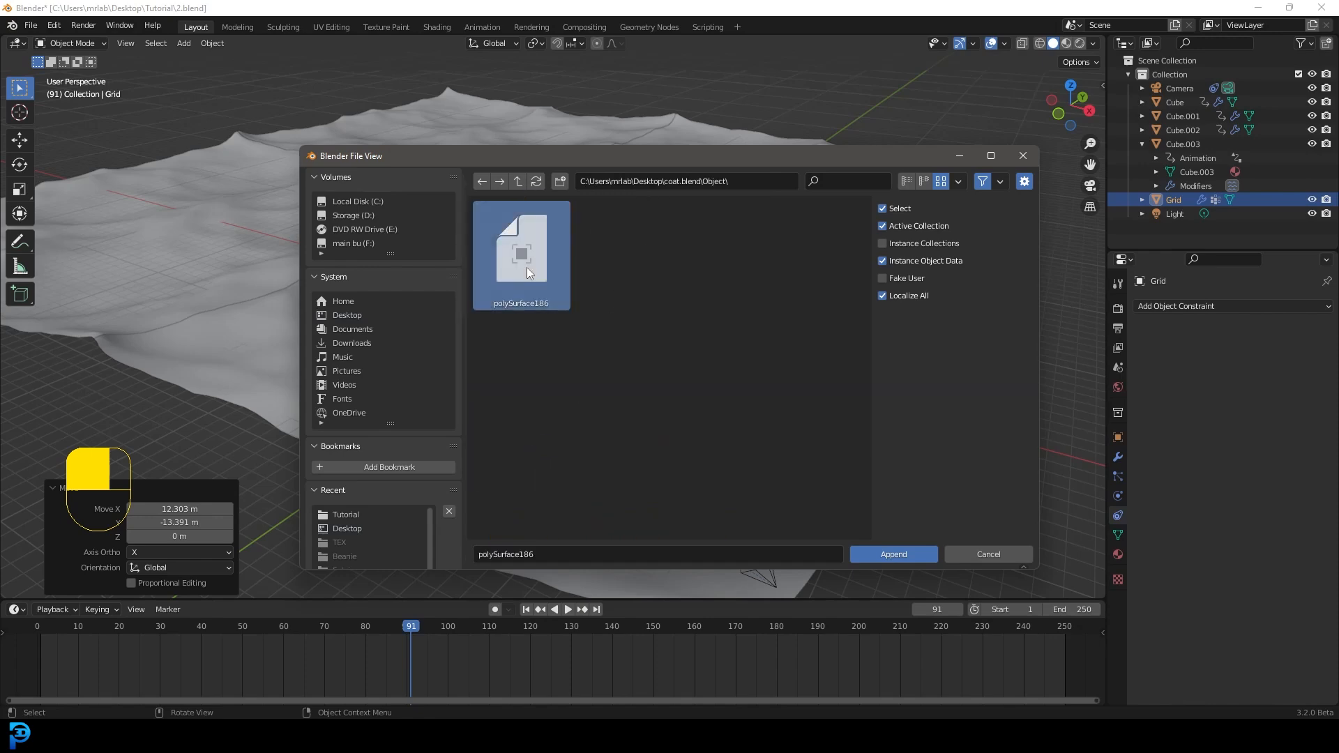
pyautogui.click(893, 554)
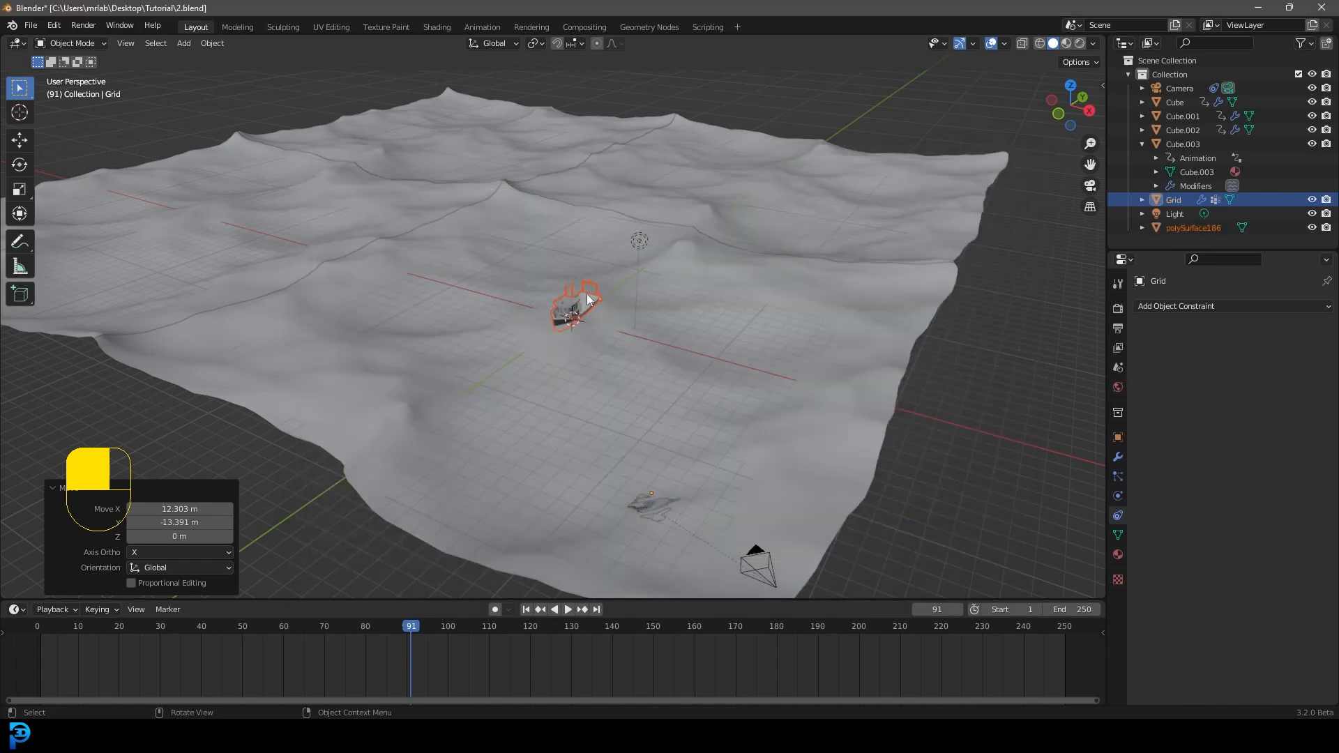
# Play the animation and examine how the appended boat sits among the moving waves from the side and front.
pyautogui.scroll(5, 593, 307)
pyautogui.moveTo(710, 261); pyautogui.dragTo(626, 267, button='middle')
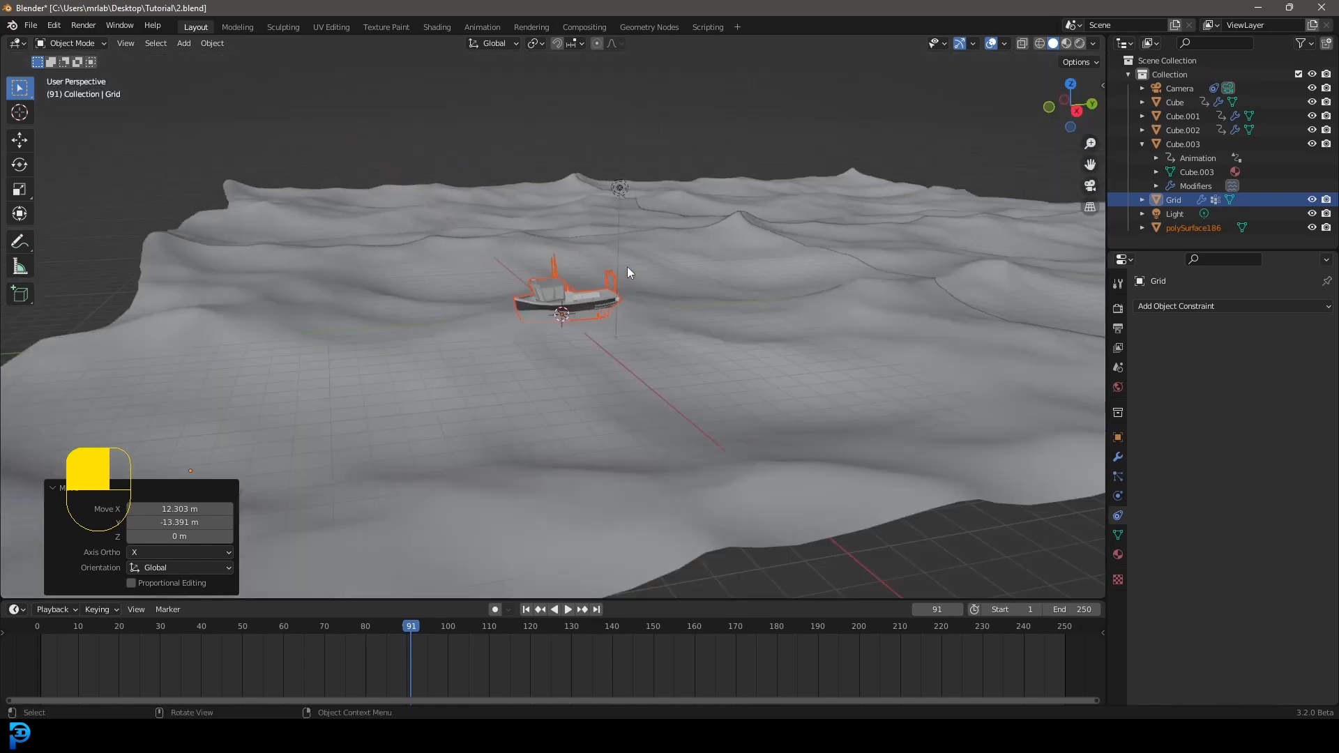
pyautogui.press('space')
pyautogui.hotkey('alt', 'a')
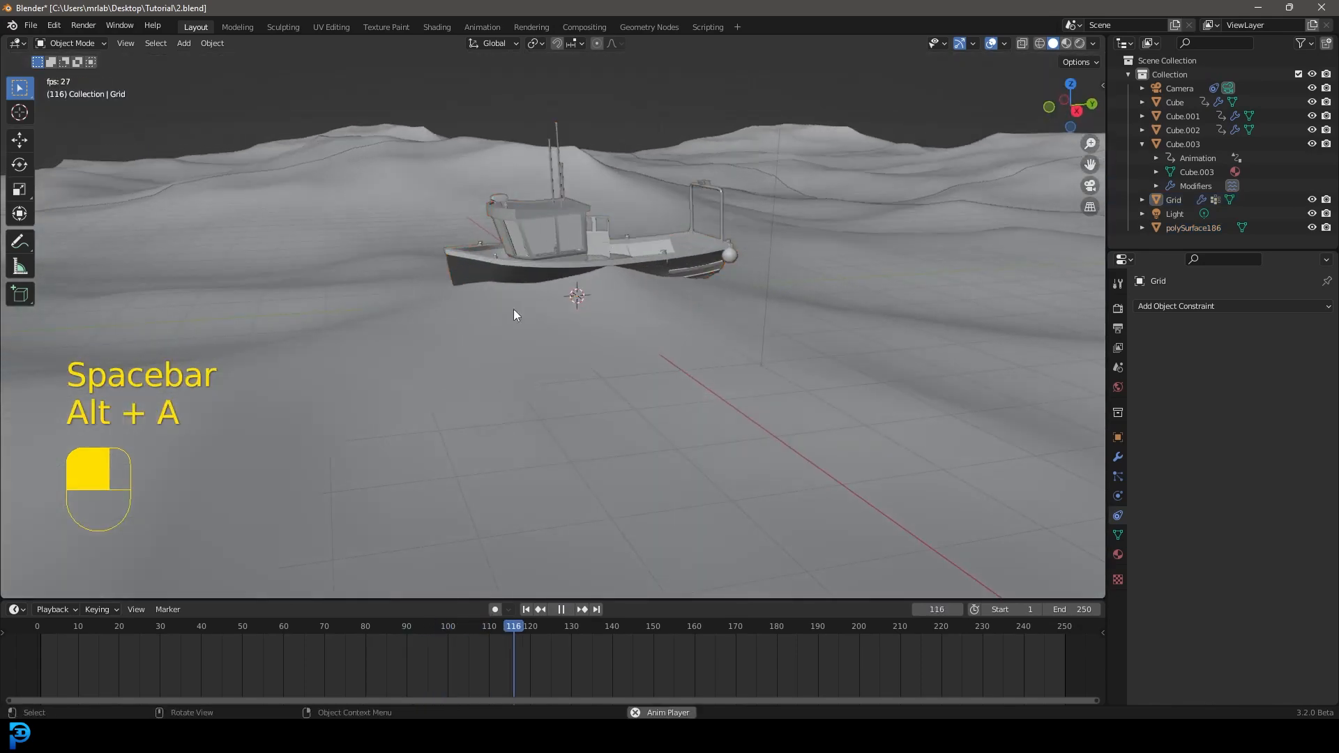
pyautogui.moveTo(562, 296); pyautogui.dragTo(672, 310, button='middle')
pyautogui.scroll(-3, 672, 310)
pyautogui.scroll(4, 621, 296)
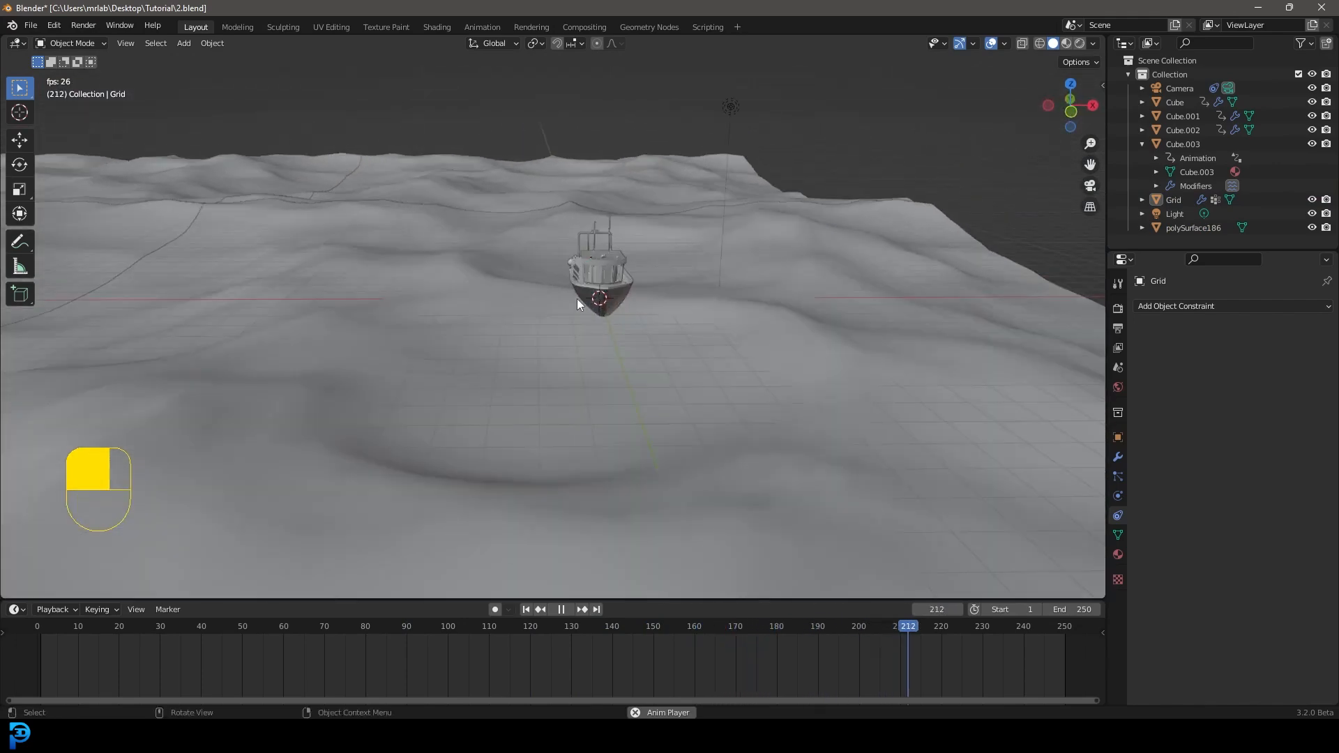
pyautogui.press('space')
# Save the ocean scene with the boat as 3.blend.
pyautogui.moveTo(667, 290); pyautogui.dragTo(636, 313, button='middle')
pyautogui.scroll(-3, 589, 316)
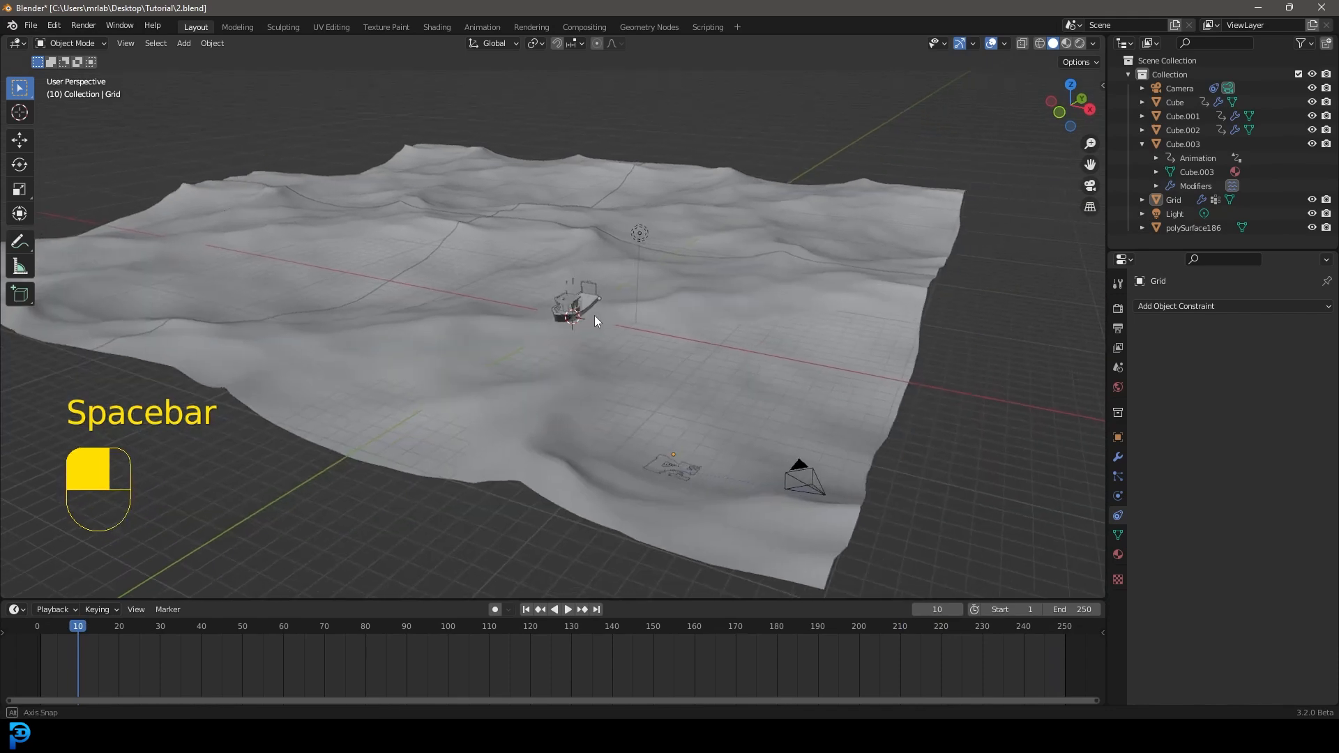
pyautogui.scroll(1, 545, 299)
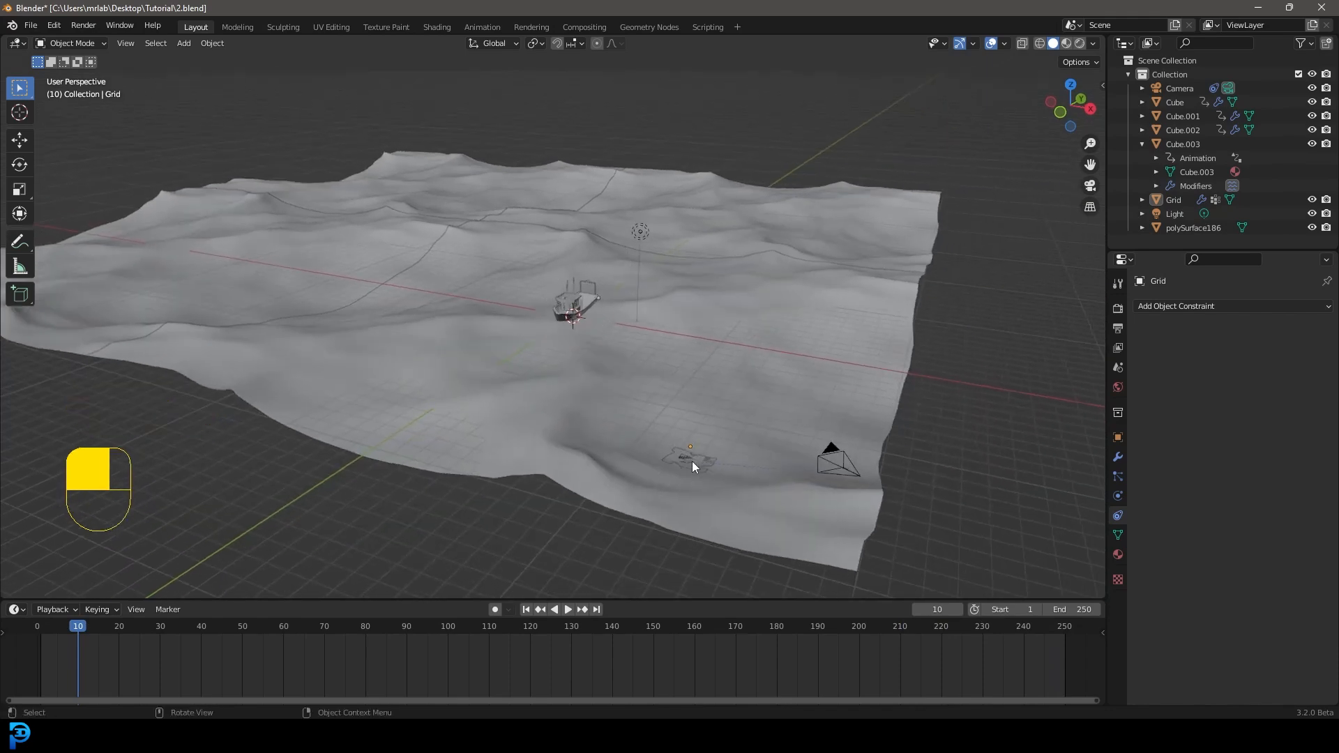
pyautogui.scroll(3, 643, 346)
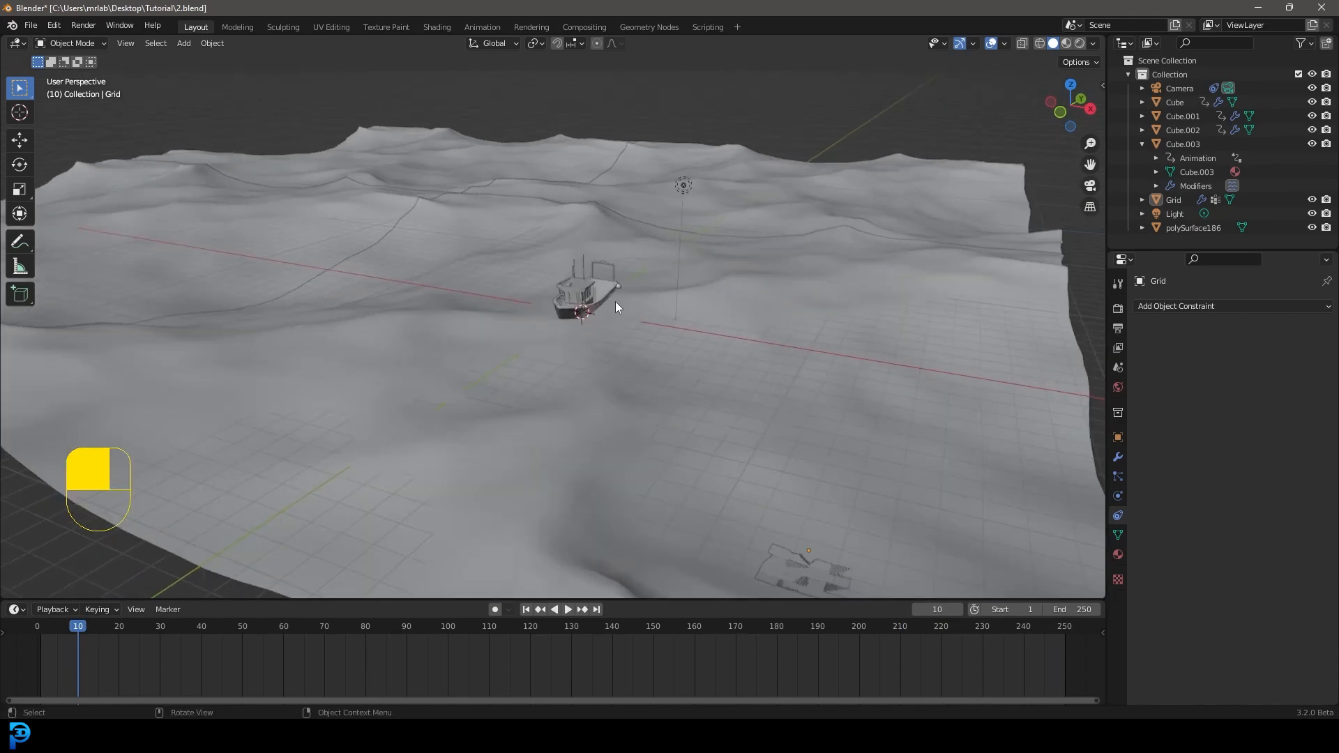
pyautogui.moveTo(736, 329); pyautogui.dragTo(692, 341, button='middle')
pyautogui.hotkey('ctrl', 's')
# Duplicate the camera's grid and move the copy about -5.3 m in X, 5.4 m in Y and 2.4 m in Z.
pyautogui.keyDown('shift'); pyautogui.moveTo(770, 441); pyautogui.dragTo(649, 293, button='middle'); pyautogui.keyUp('shift')
pyautogui.scroll(8, 621, 295)
pyautogui.click(640, 278)
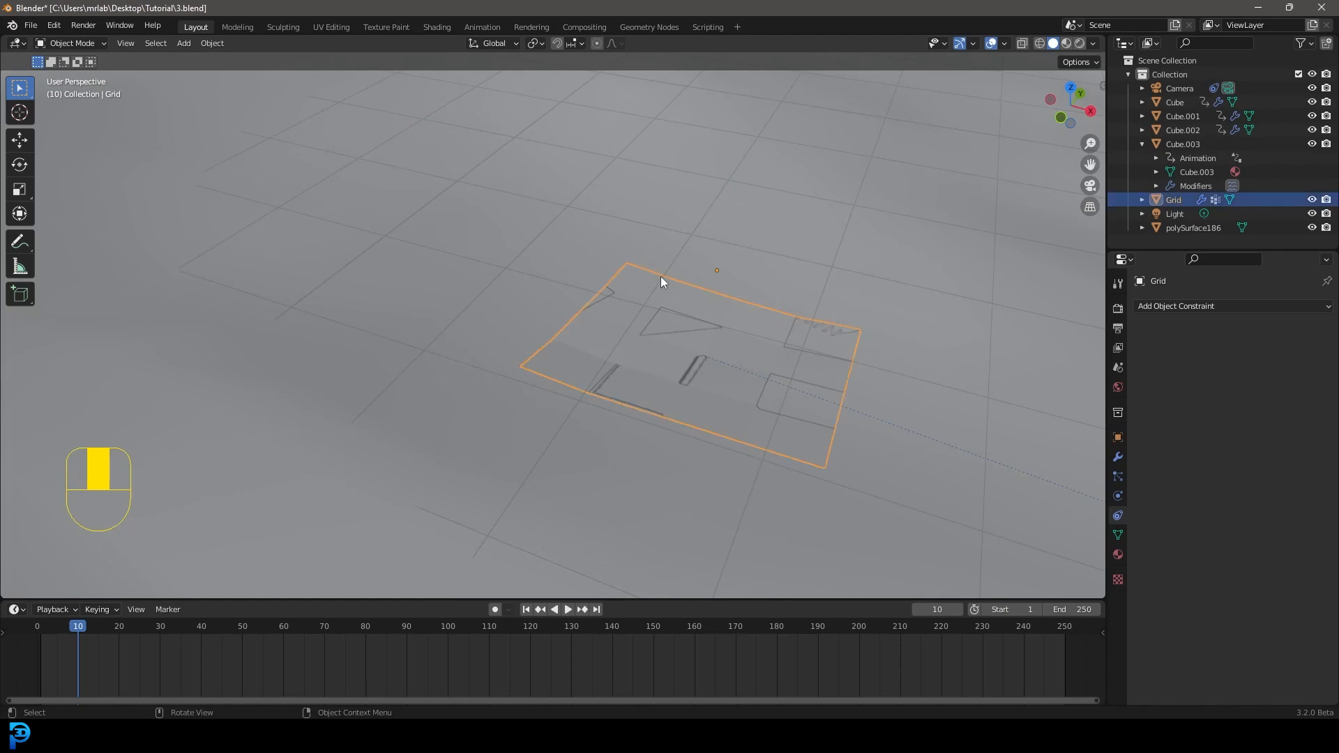
pyautogui.scroll(-8, 718, 414)
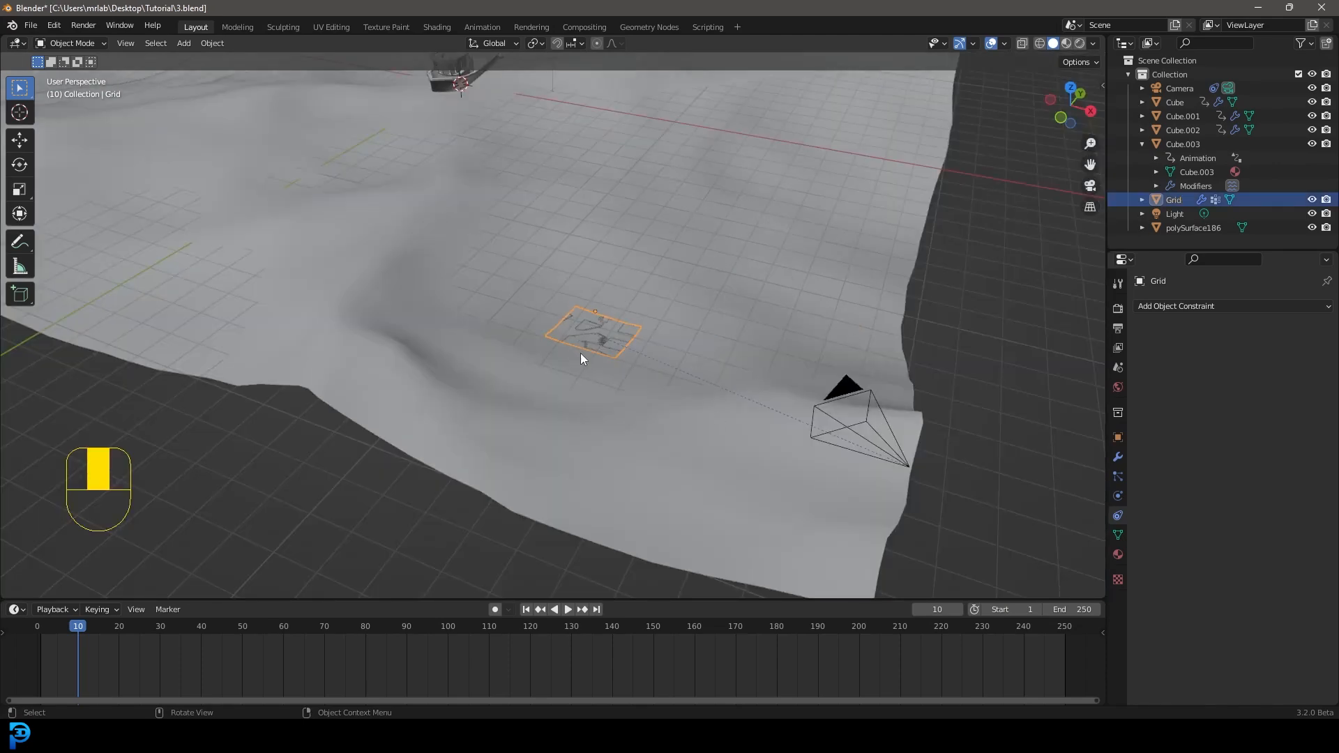
pyautogui.moveTo(607, 345); pyautogui.dragTo(620, 404, button='middle')
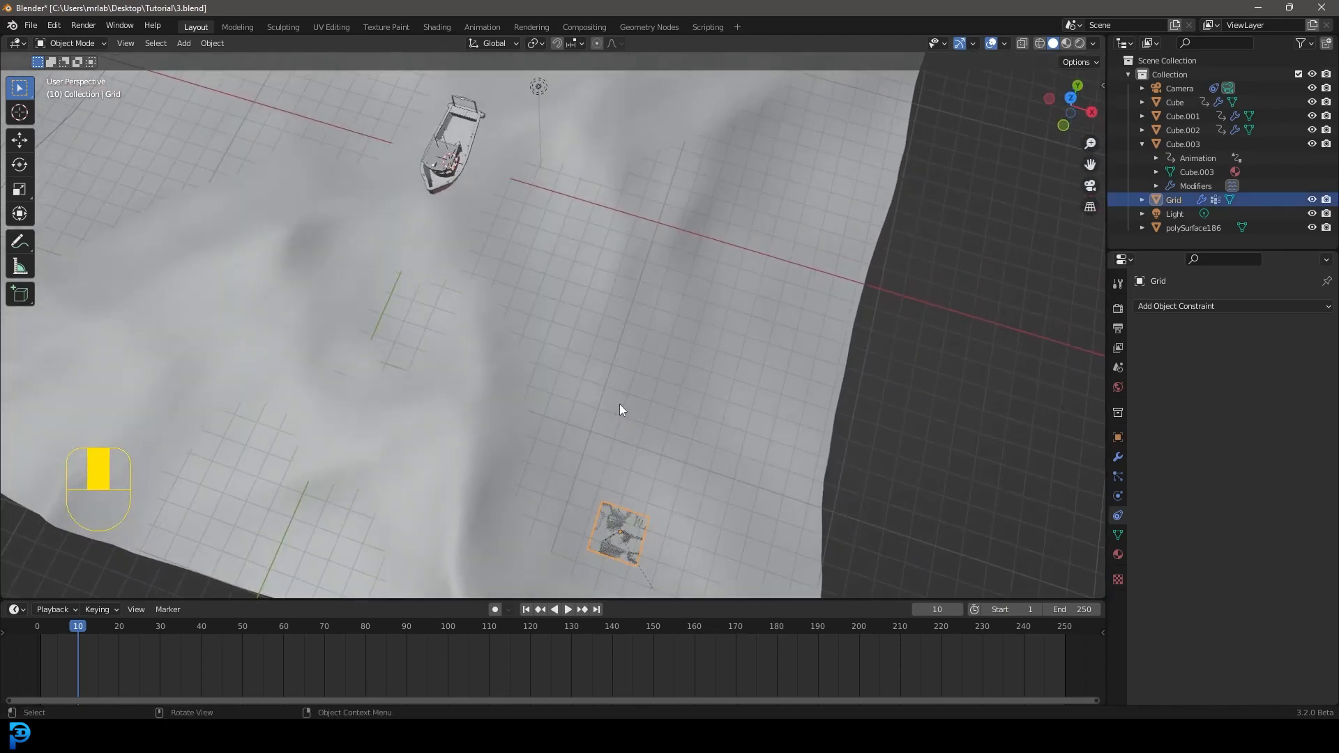
pyautogui.hotkey('shift', 'd')
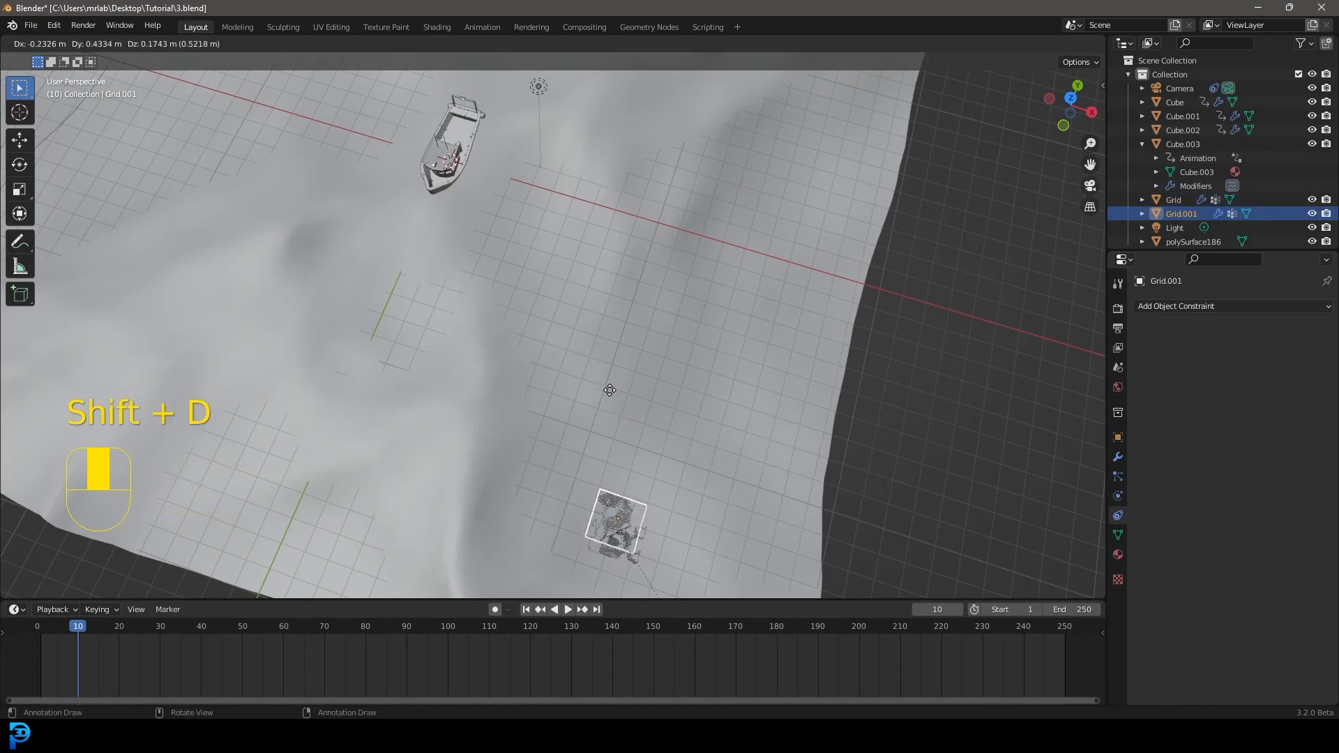
pyautogui.click(530, 222)
# In top view, shift the duplicated grid about -1.5 m in X and 0.66 m in Y.
pyautogui.press('KP_7')
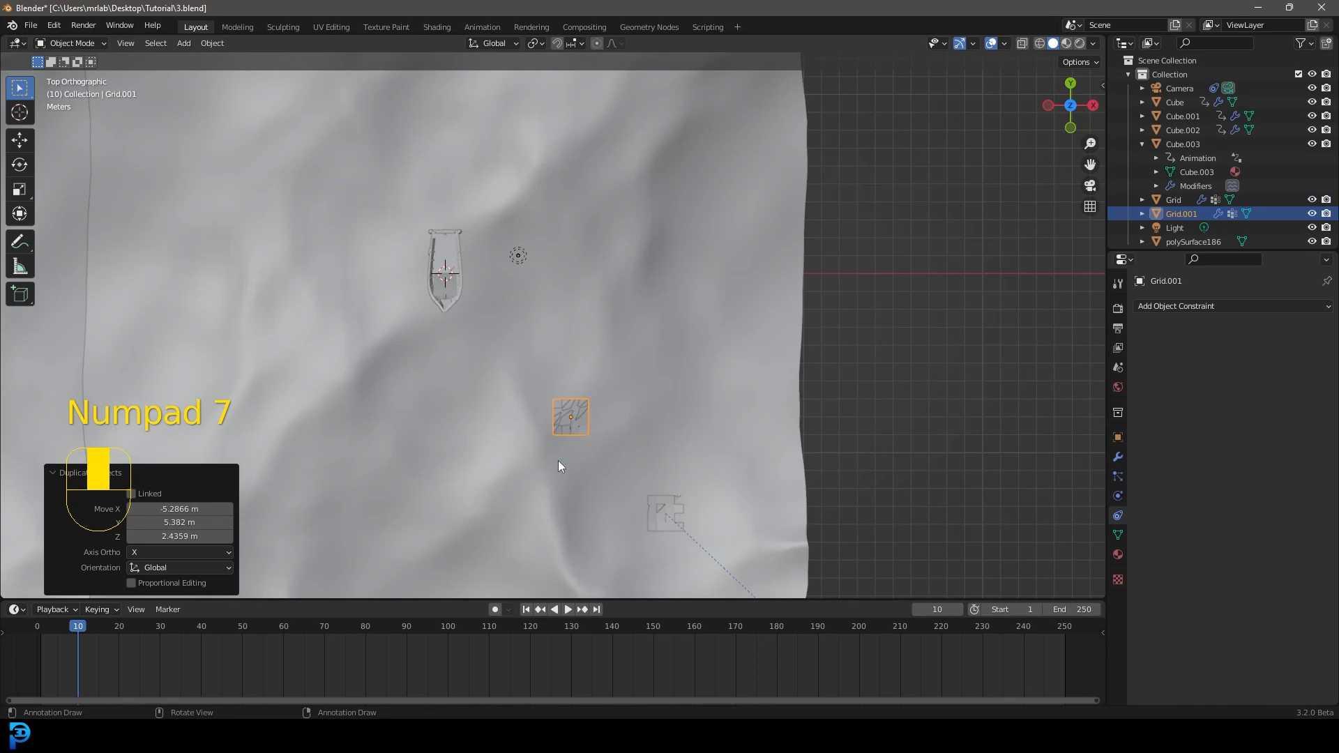
pyautogui.press('g')
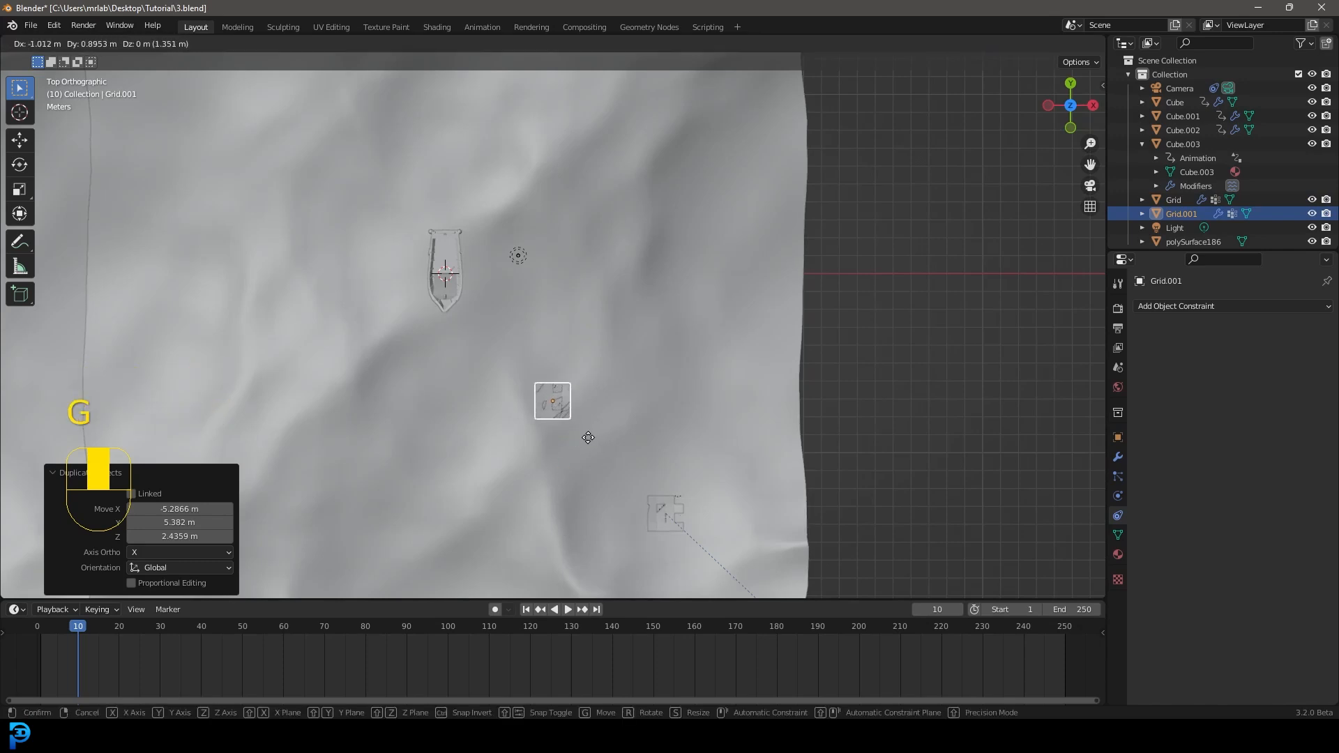
pyautogui.click(582, 441)
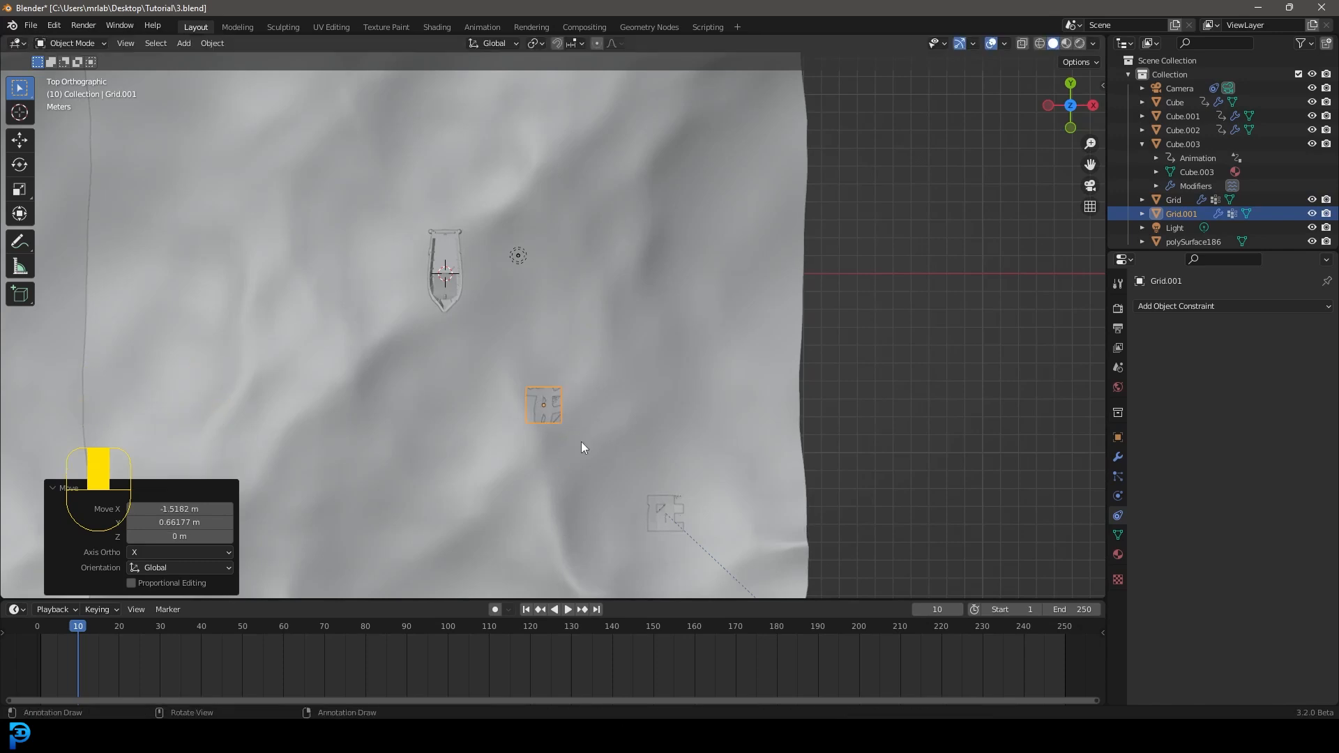
# Add a cube-shaped empty at the world origin.
pyautogui.moveTo(581, 441); pyautogui.dragTo(638, 519, button='middle')
pyautogui.scroll(-1, 491, 220)
pyautogui.moveTo(537, 160); pyautogui.dragTo(525, 209, button='middle')
pyautogui.scroll(3, 408, 241)
pyautogui.hotkey('shift', 'a')
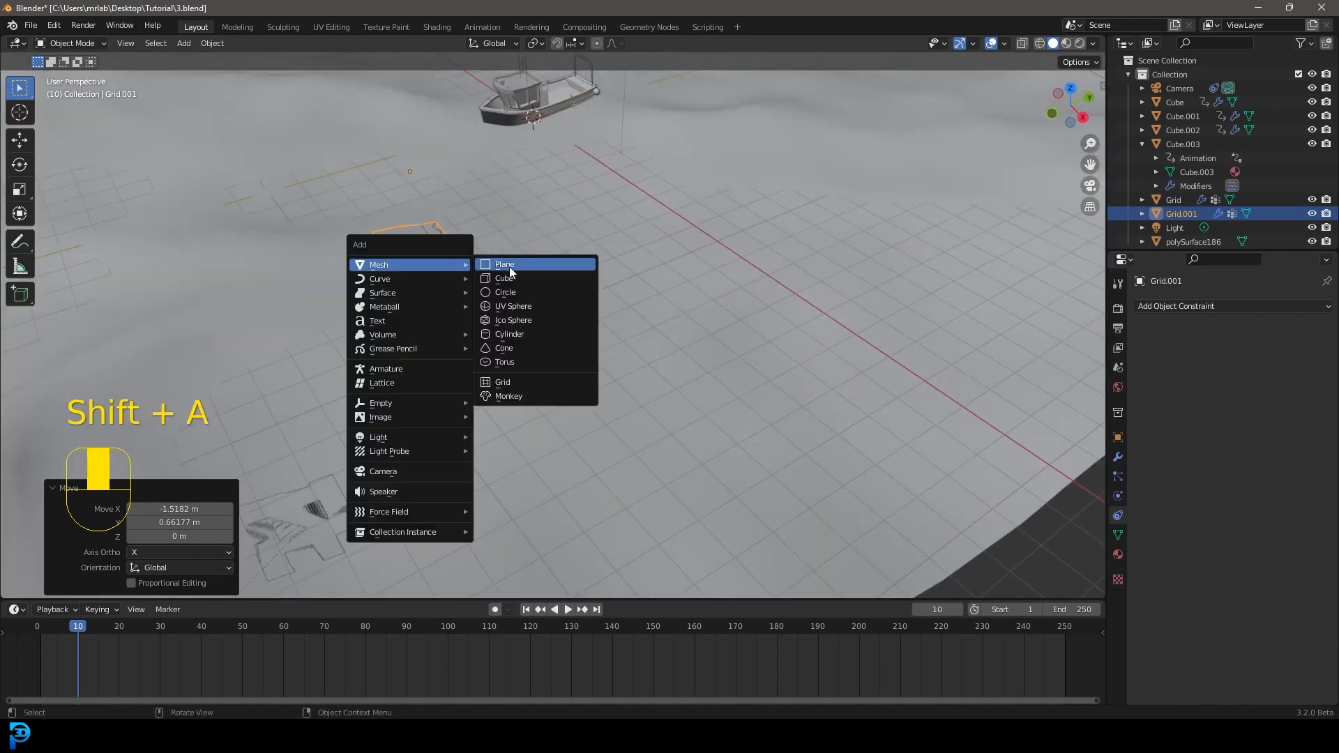
pyautogui.moveTo(396, 404)
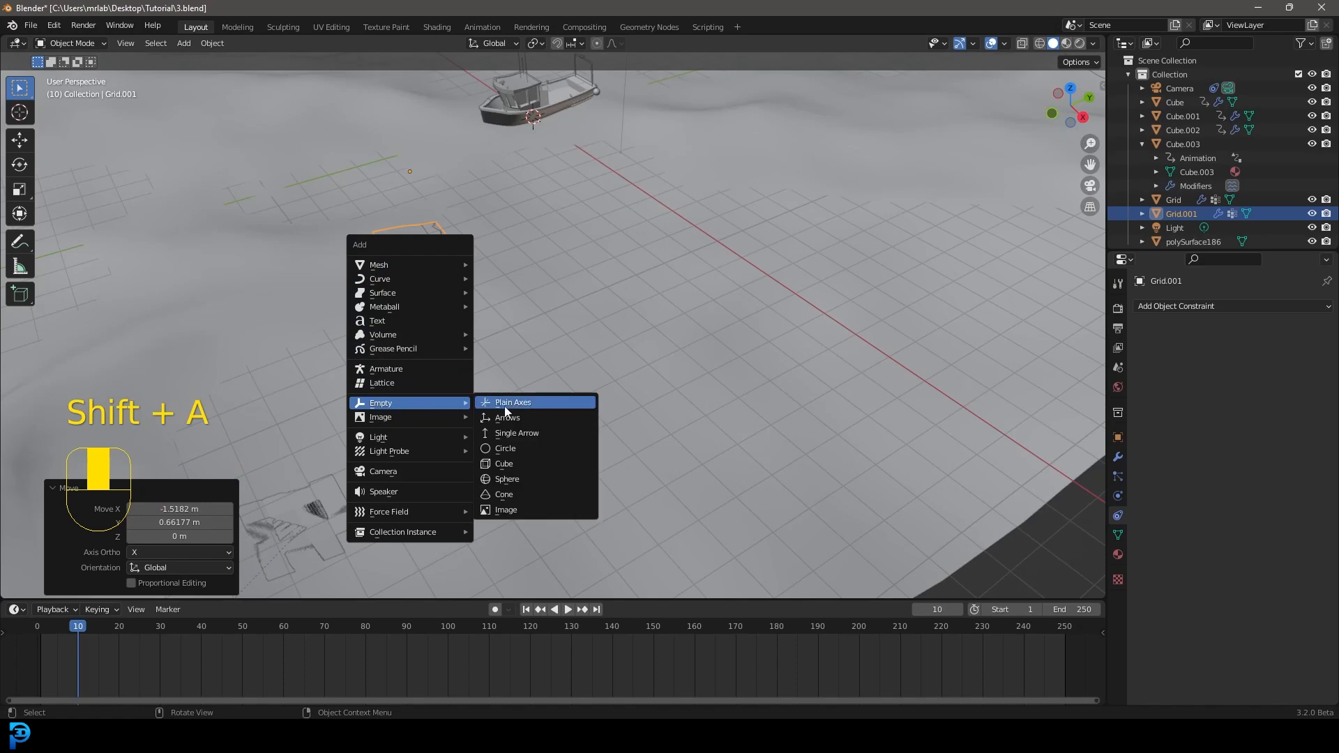
pyautogui.click(534, 461)
# Give the empty a Copy Location constraint targeting the duplicated grid, Grid.001.
pyautogui.moveTo(550, 429); pyautogui.dragTo(522, 419, button='middle')
pyautogui.scroll(-4, 517, 335)
pyautogui.keyDown('shift'); pyautogui.moveTo(513, 233); pyautogui.dragTo(550, 253, button='middle'); pyautogui.keyUp('shift')
pyautogui.scroll(4, 622, 149)
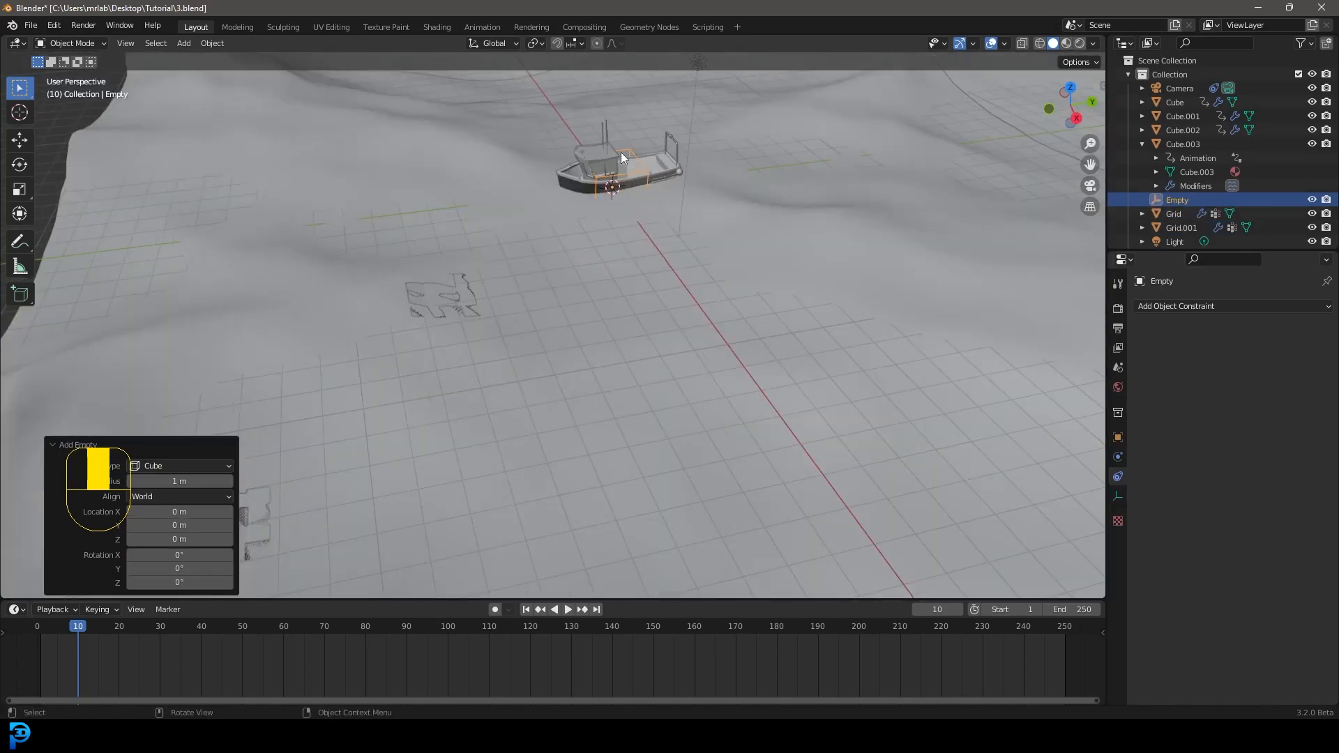
pyautogui.click(1168, 307)
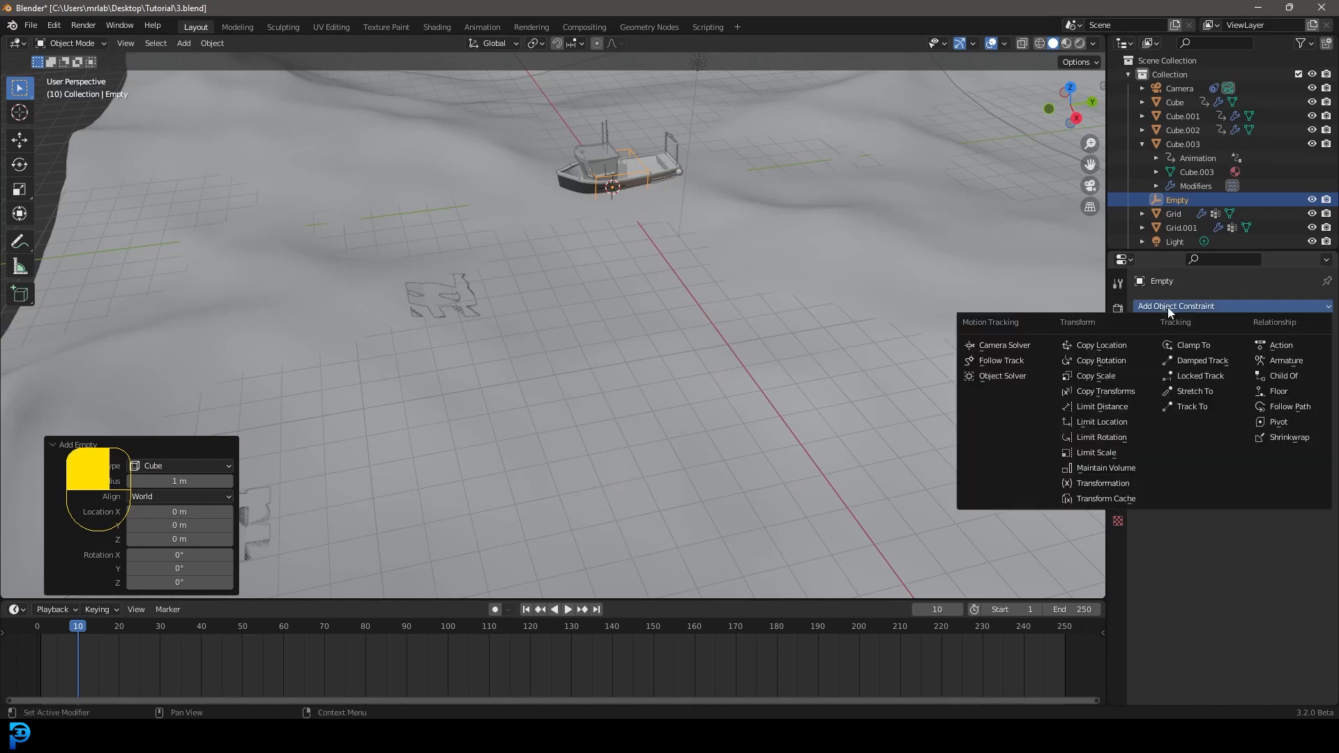
pyautogui.click(1122, 352)
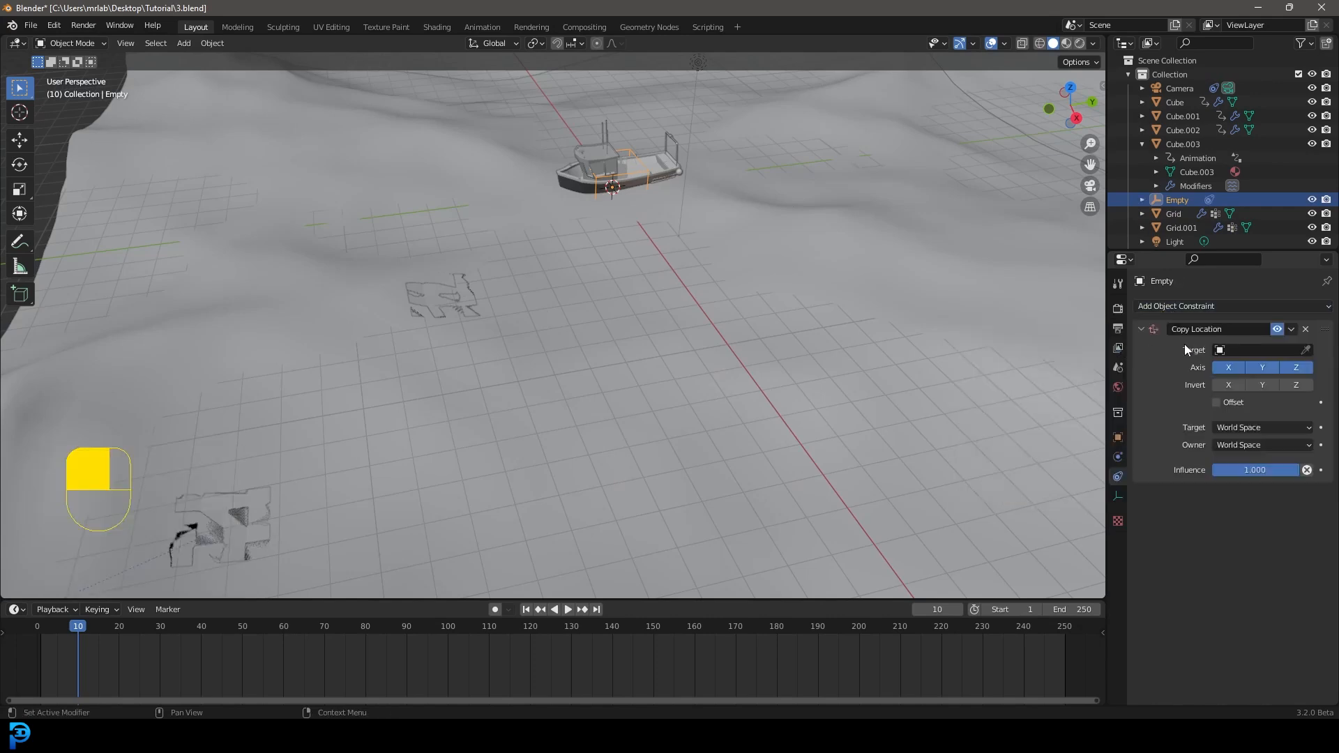
pyautogui.click(1306, 350)
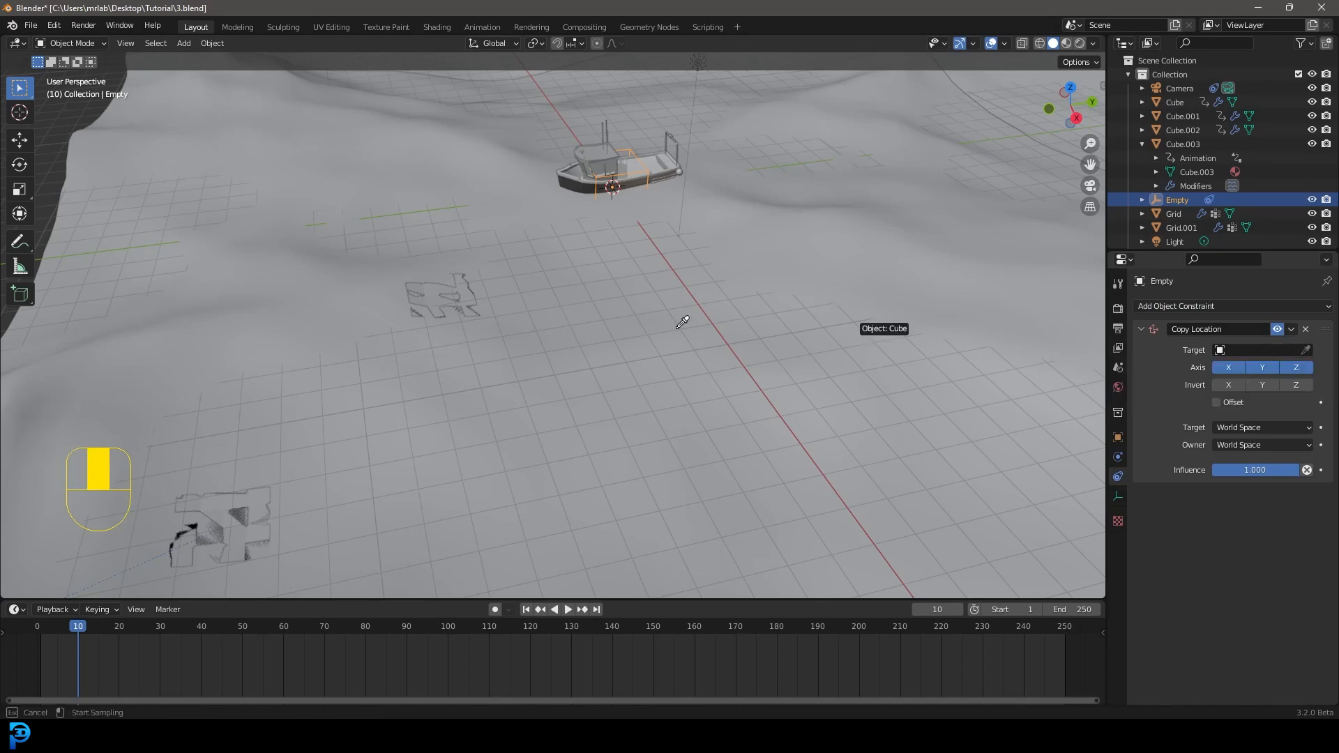
pyautogui.click(469, 280)
# Try moving the duplicated grid to test whether the empty follows it, and cancel the move.
pyautogui.moveTo(446, 308); pyautogui.dragTo(614, 203, button='middle')
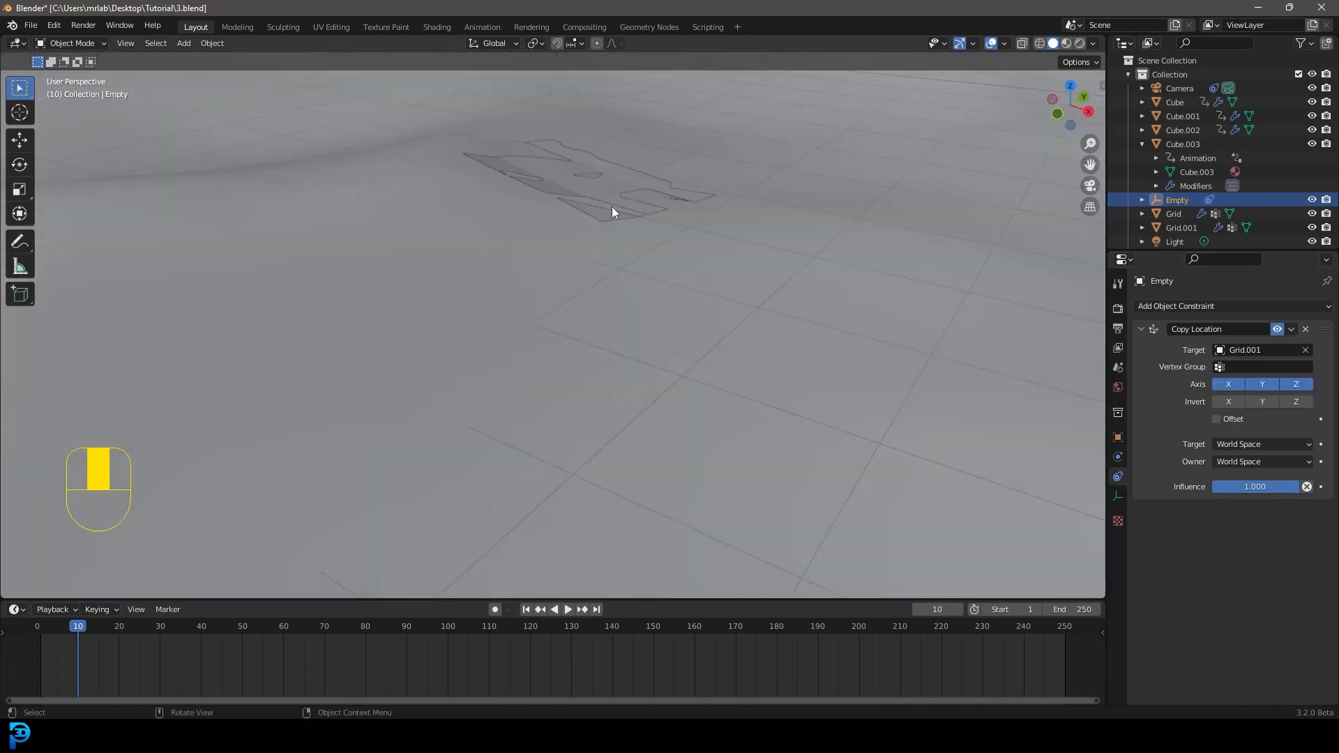
pyautogui.click(604, 220)
pyautogui.scroll(-2, 604, 222)
pyautogui.click(588, 250)
pyautogui.scroll(-5, 587, 251)
pyautogui.keyDown('shift'); pyautogui.moveTo(588, 253); pyautogui.dragTo(580, 358, button='middle'); pyautogui.keyUp('shift')
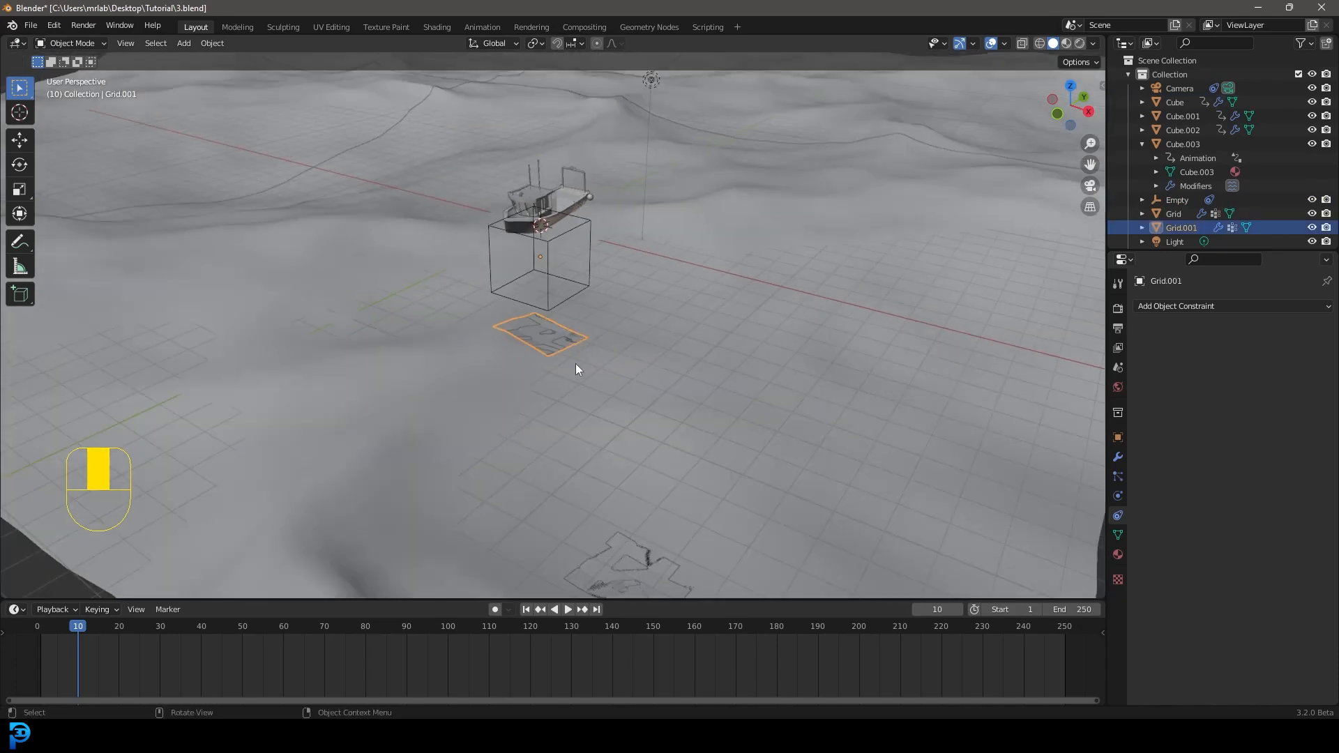
pyautogui.press('g')
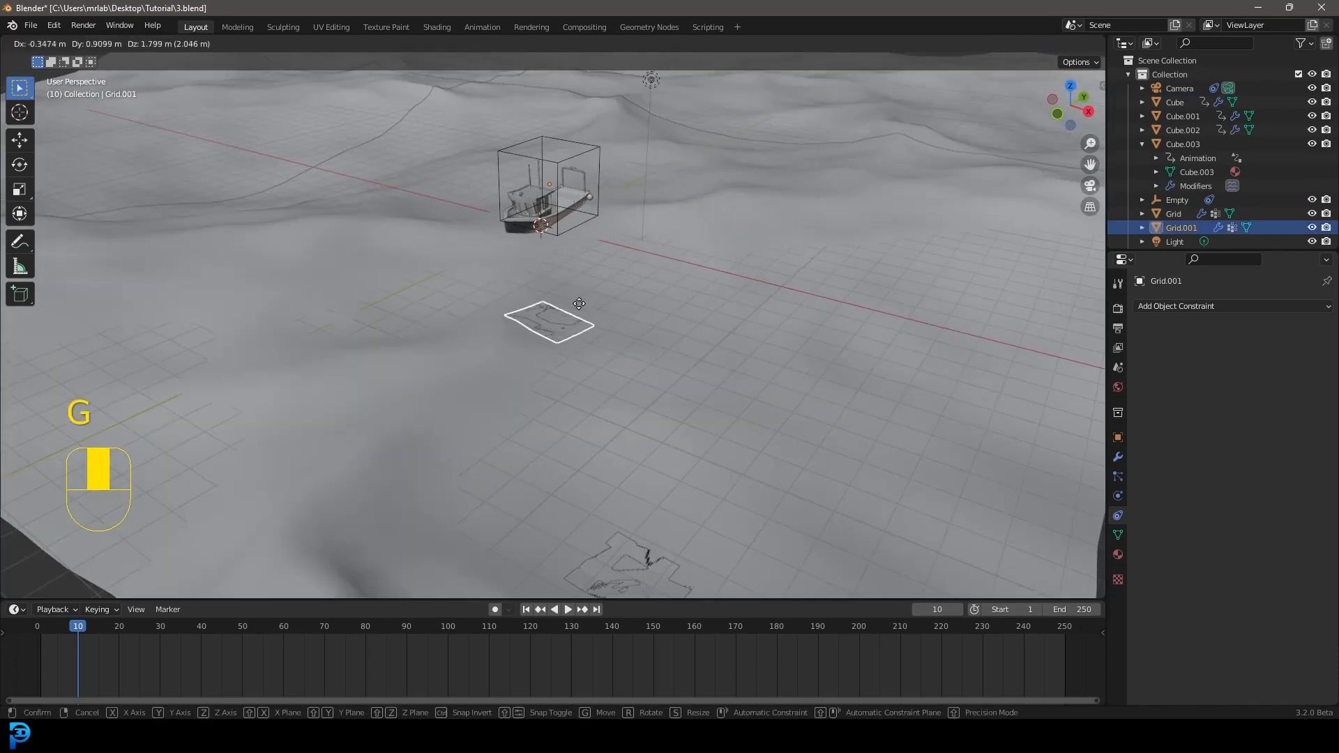
pyautogui.rightClick(577, 216)
# Set the vertex group of the empty's Copy Location constraint to cam.
pyautogui.click(573, 233)
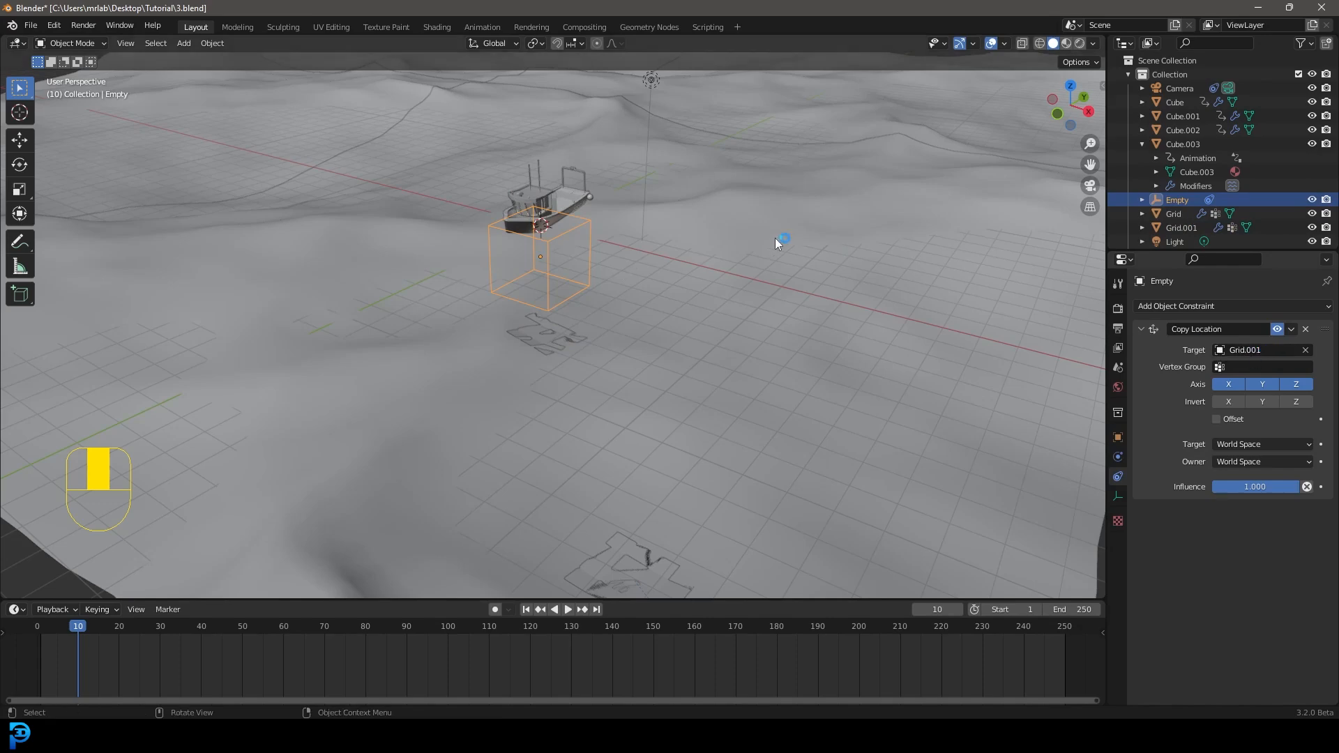
pyautogui.scroll(2, 786, 245)
pyautogui.click(1228, 367)
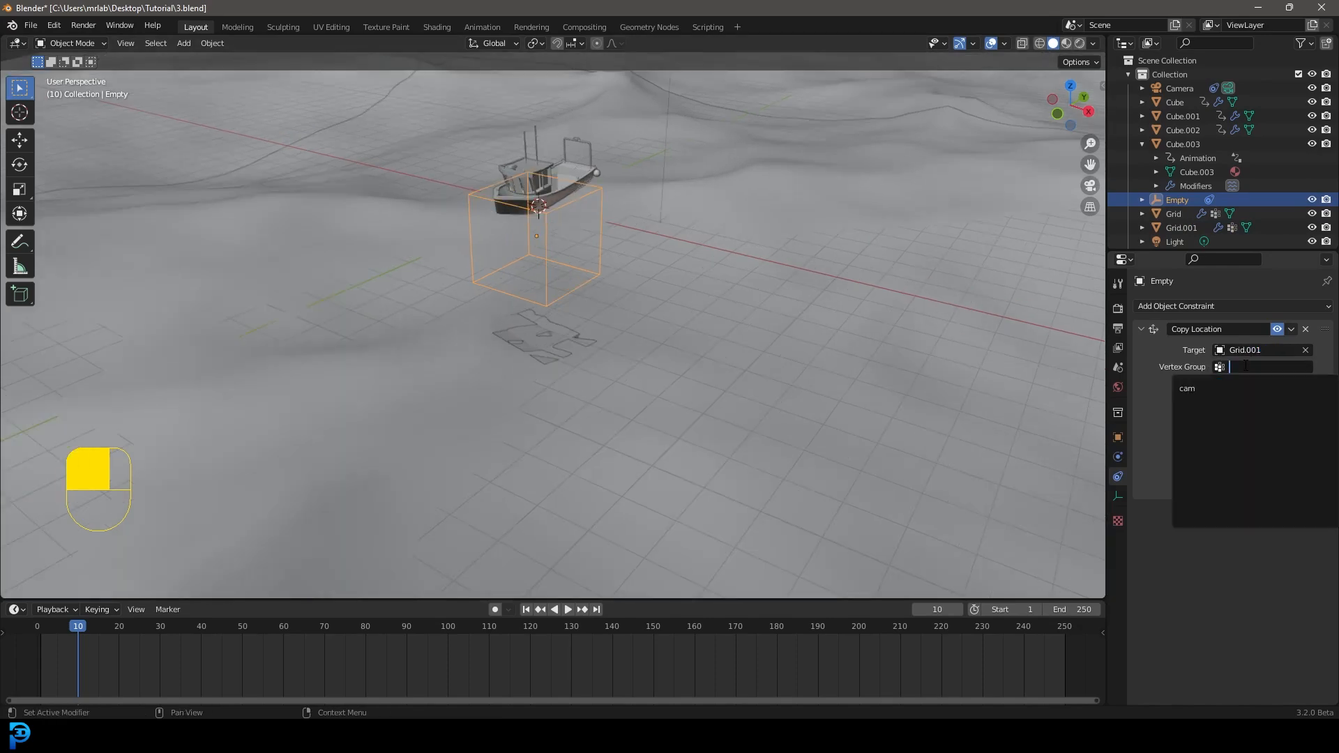
pyautogui.click(1218, 388)
pyautogui.scroll(-4, 559, 380)
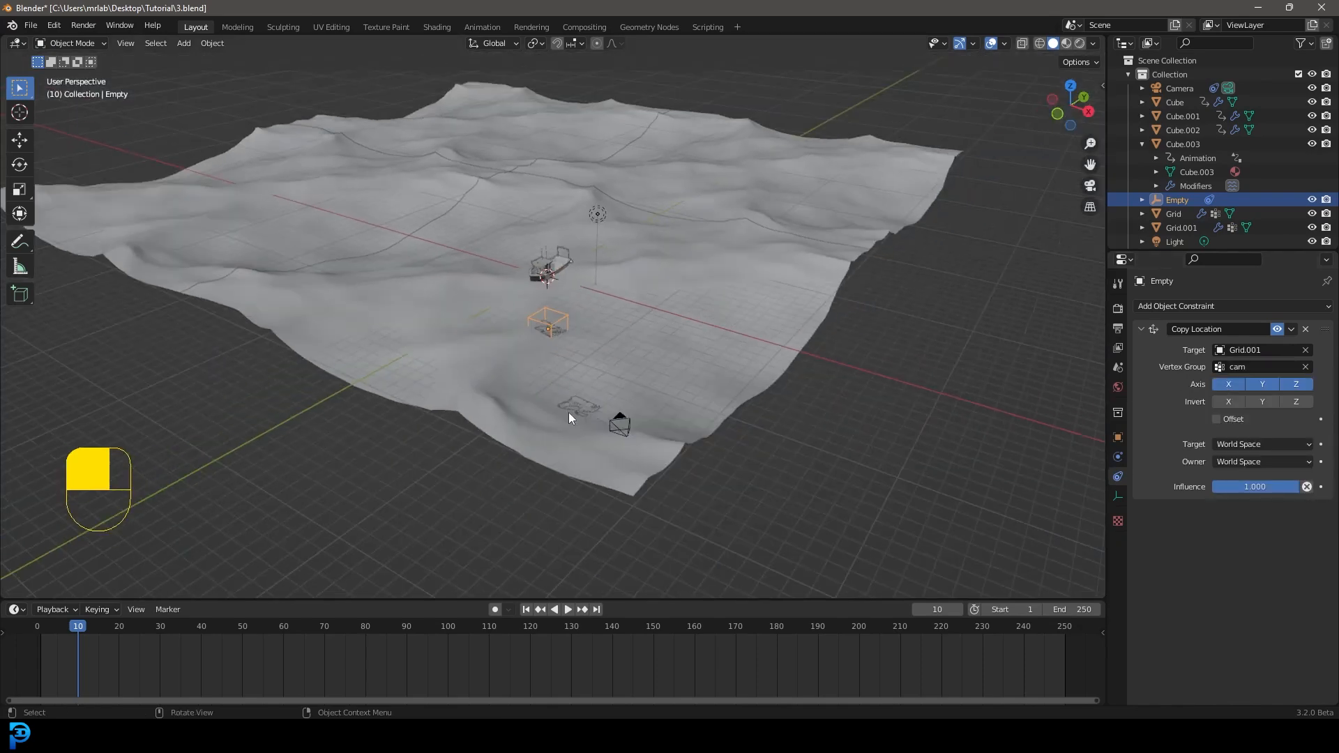
# Inspect the empty on the ocean surface and play the animation to check how it follows the waves.
pyautogui.scroll(5, 664, 488)
pyautogui.scroll(-1, 628, 544)
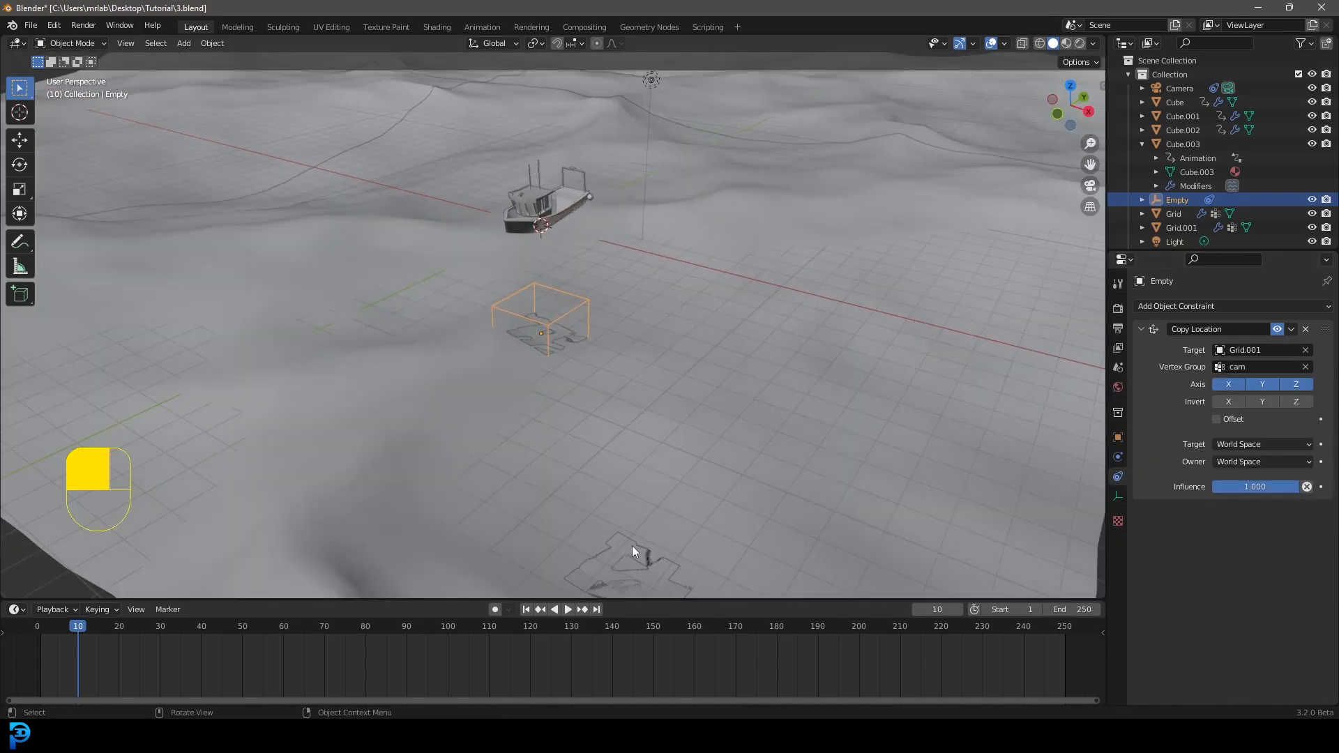
pyautogui.scroll(-4, 726, 563)
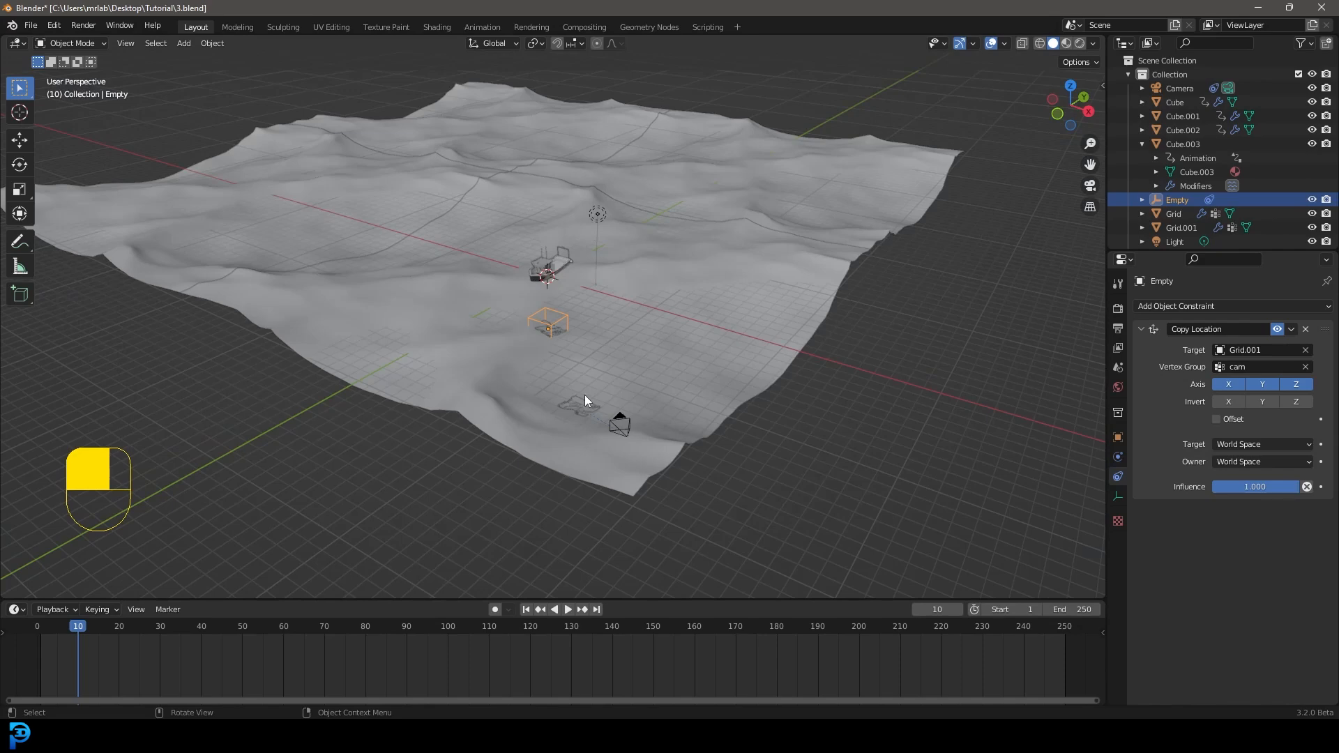
pyautogui.scroll(2, 584, 399)
pyautogui.scroll(2, 478, 349)
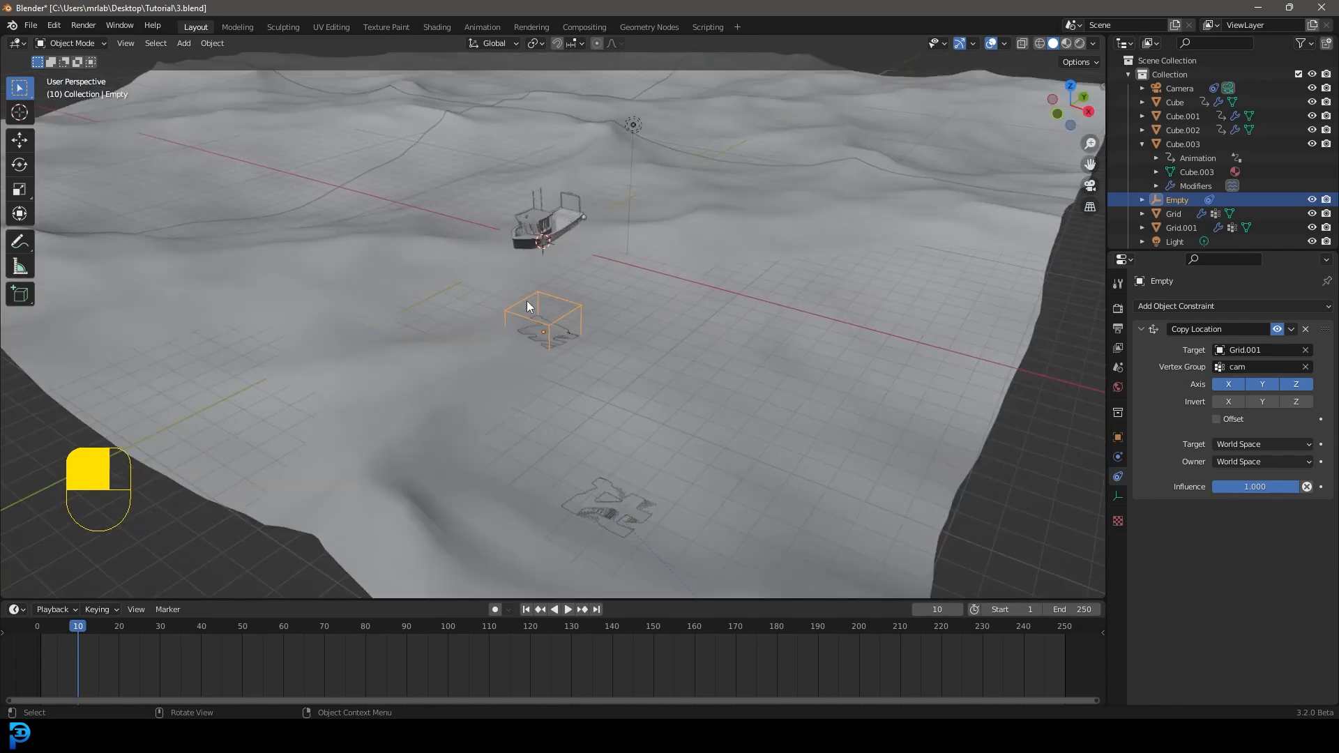
pyautogui.scroll(2, 551, 310)
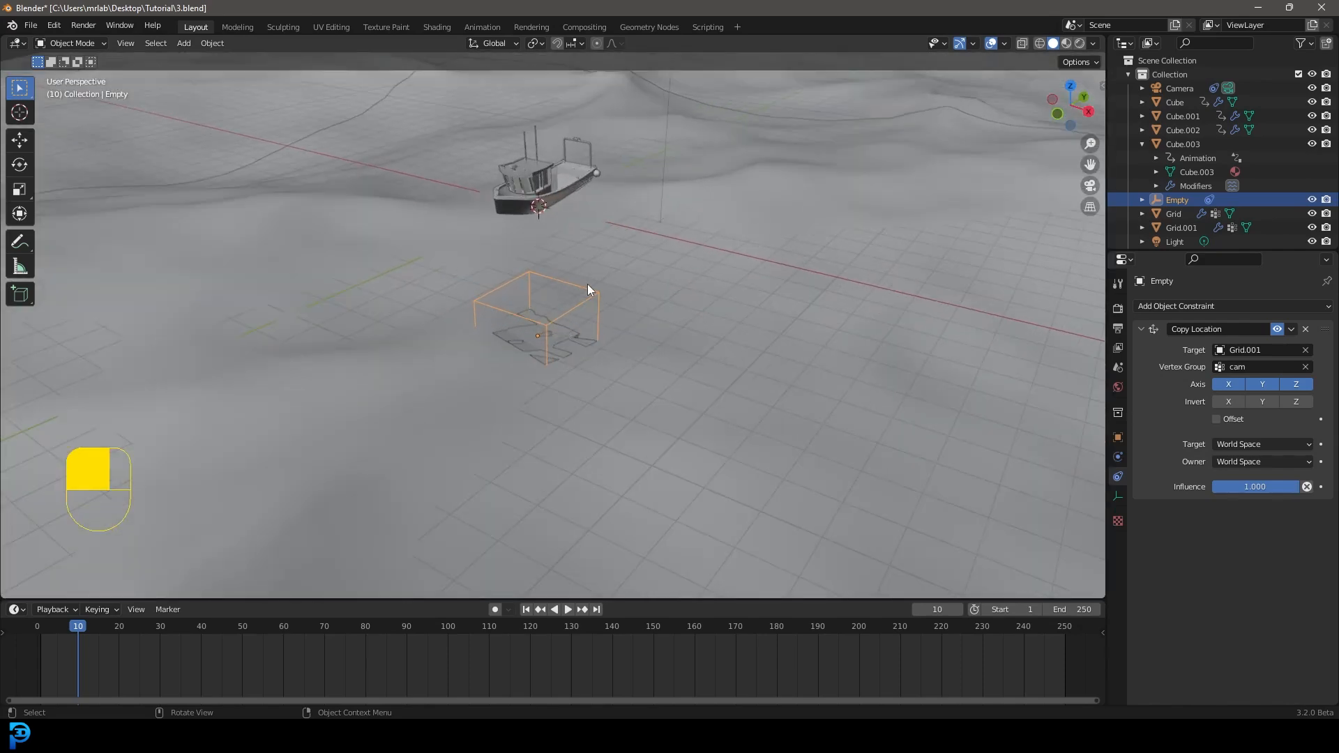
pyautogui.press('space')
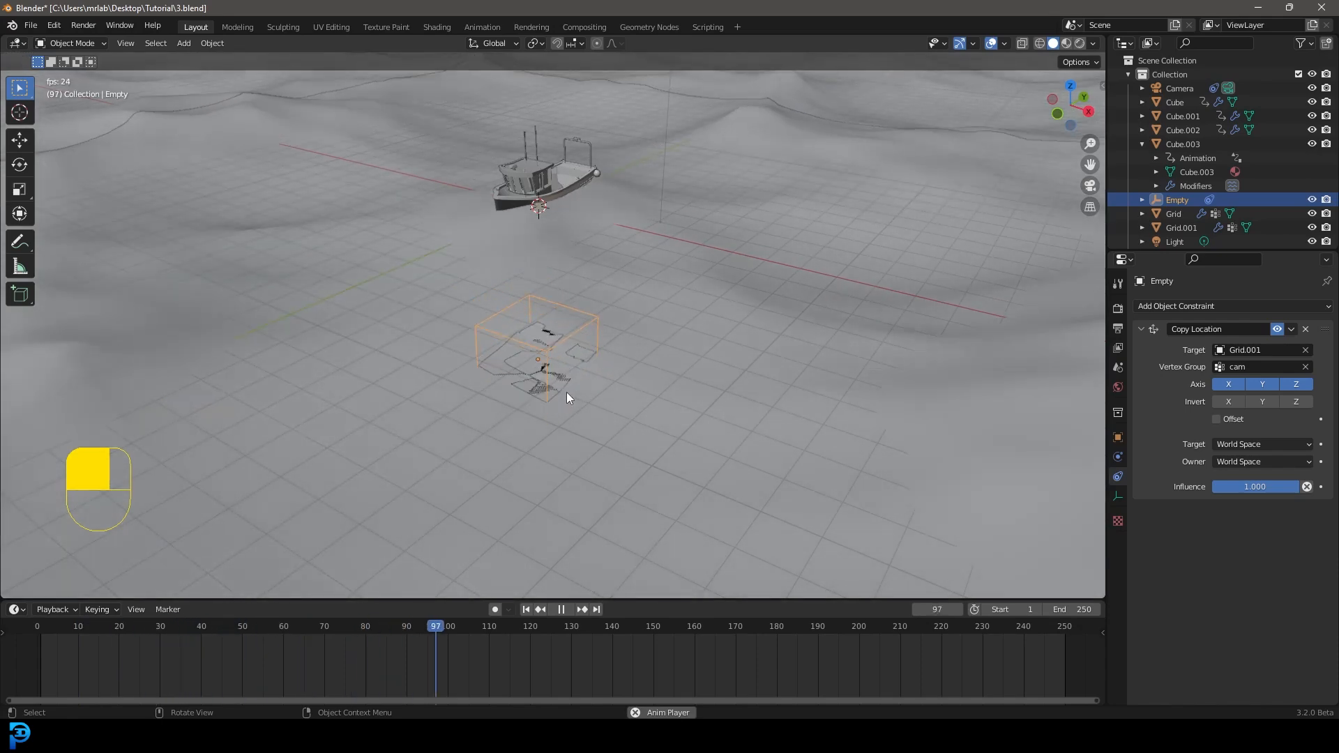
pyautogui.scroll(-4, 567, 394)
pyautogui.press('space')
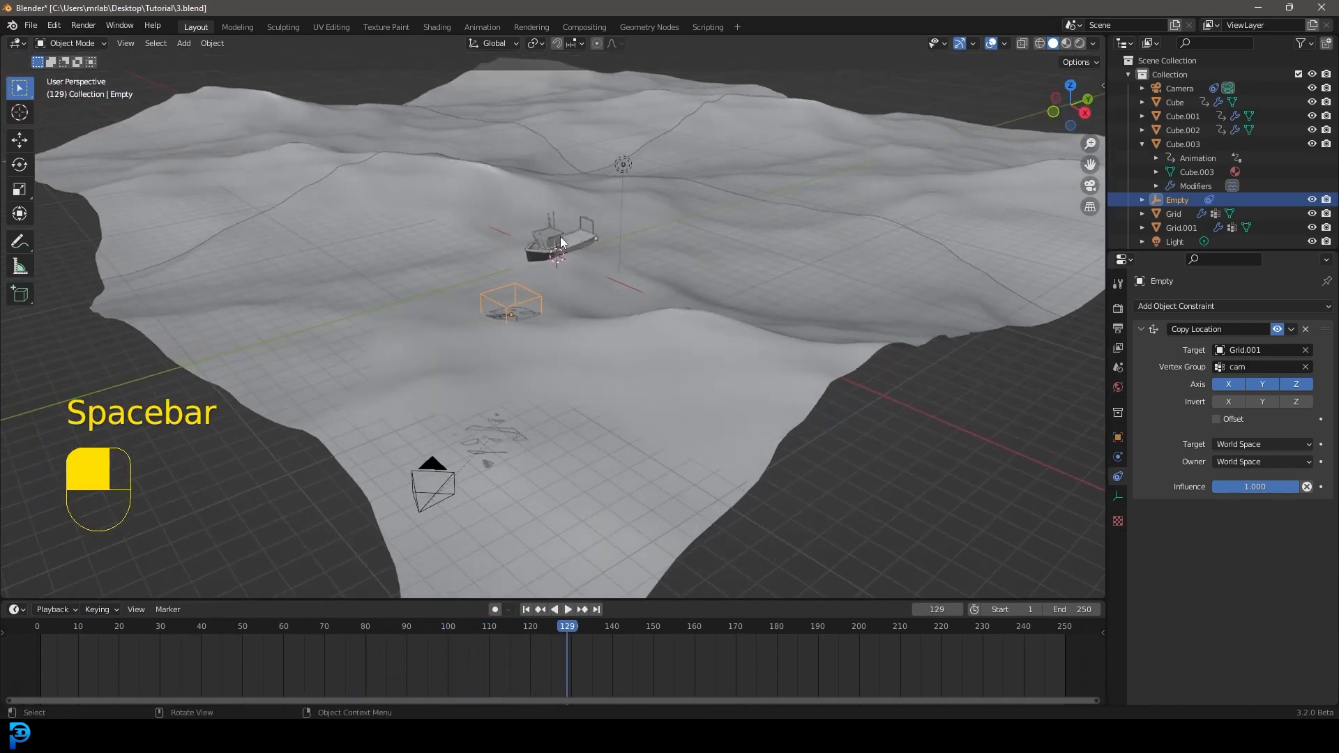
# In the right side view, move the boat about 7.4 m along negative Y toward the empty.
pyautogui.click(560, 236)
pyautogui.scroll(3, 554, 254)
pyautogui.press('KP_3')
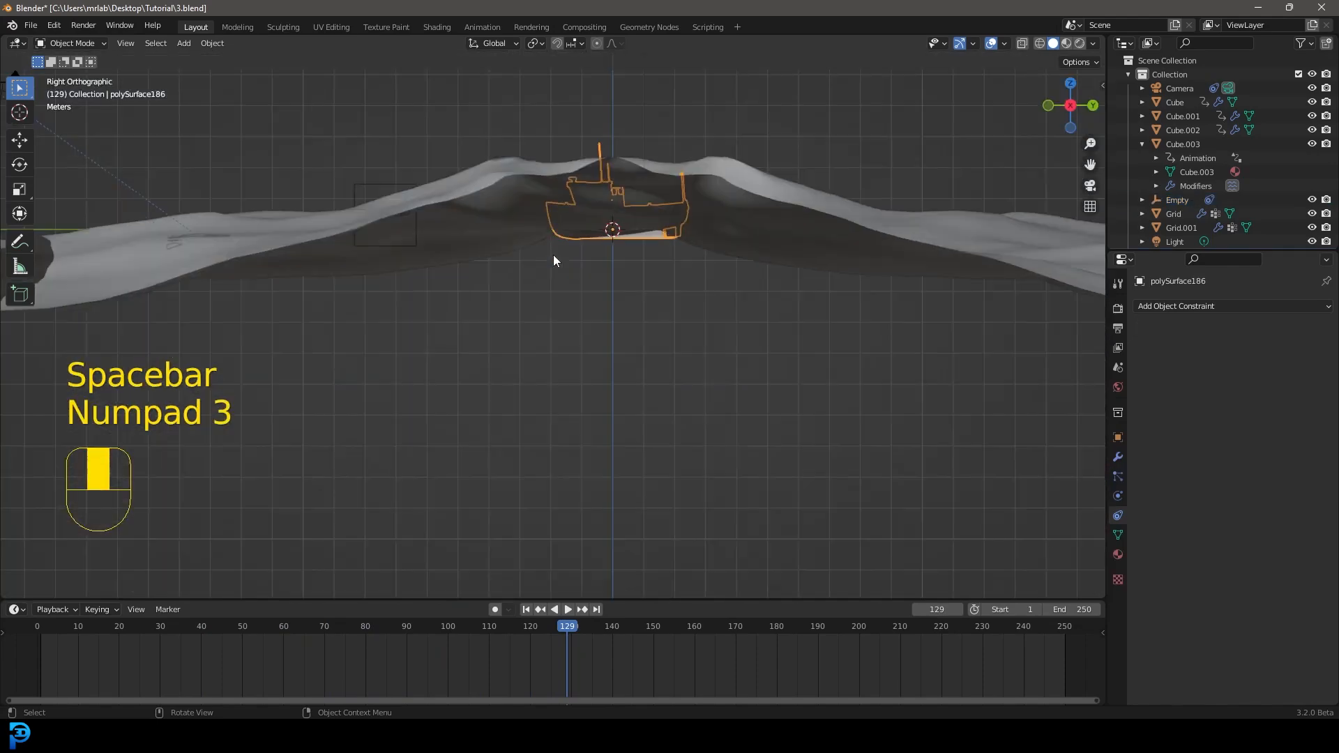
pyautogui.keyDown('shift'); pyautogui.moveTo(554, 260); pyautogui.dragTo(646, 262, button='middle'); pyautogui.keyUp('shift')
pyautogui.scroll(2, 778, 227)
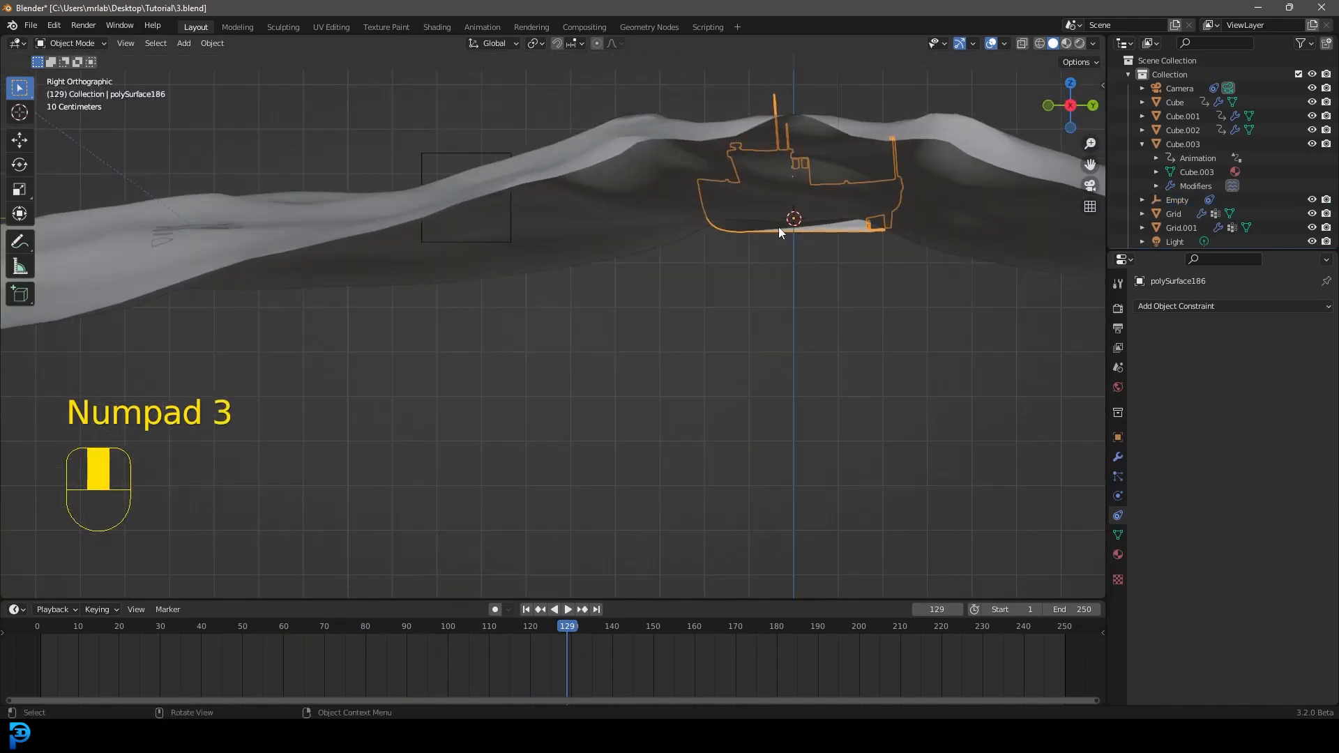
pyautogui.press('g')
pyautogui.click(446, 191)
# Move the boat across to the empty and fine-tune its position so the hull sits around the empty in the water.
pyautogui.moveTo(446, 191); pyautogui.dragTo(593, 231, button='middle')
pyautogui.press('g')
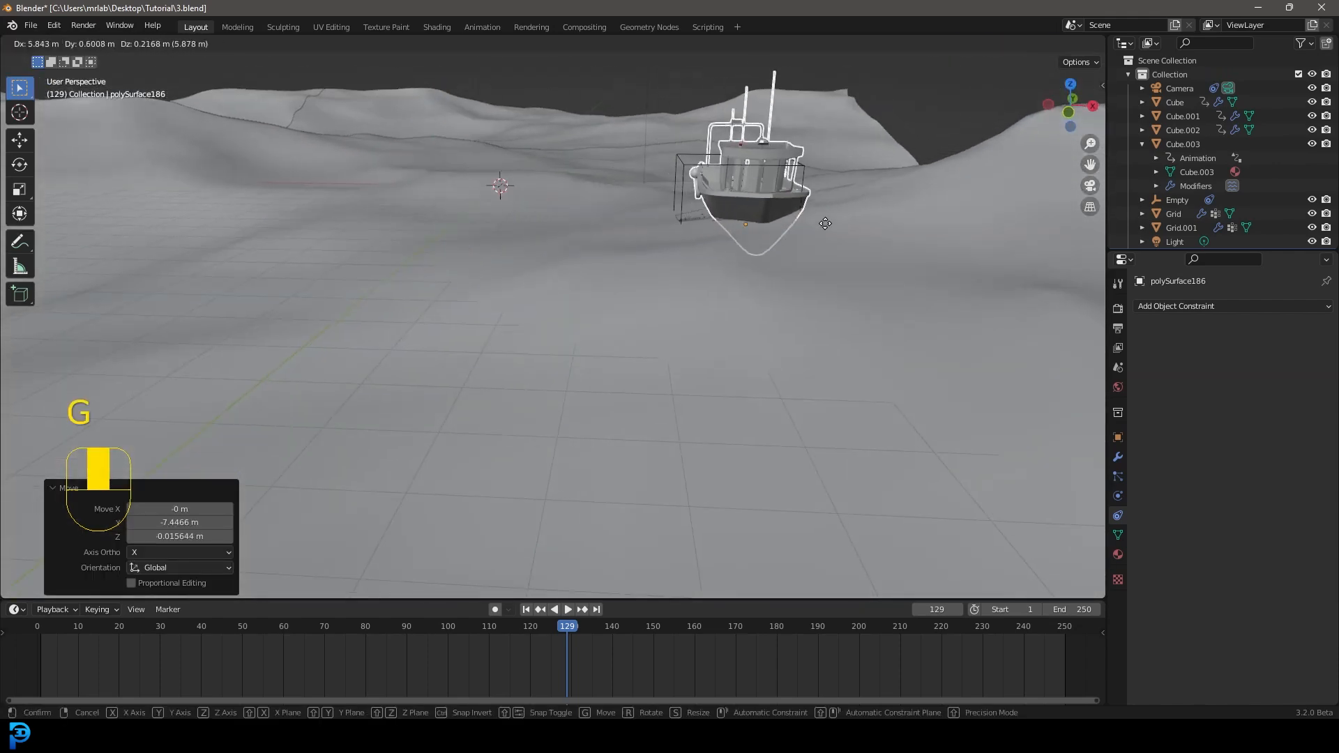
pyautogui.click(818, 225)
pyautogui.moveTo(817, 224); pyautogui.dragTo(541, 198, button='middle')
pyautogui.press('g')
pyautogui.click(662, 187)
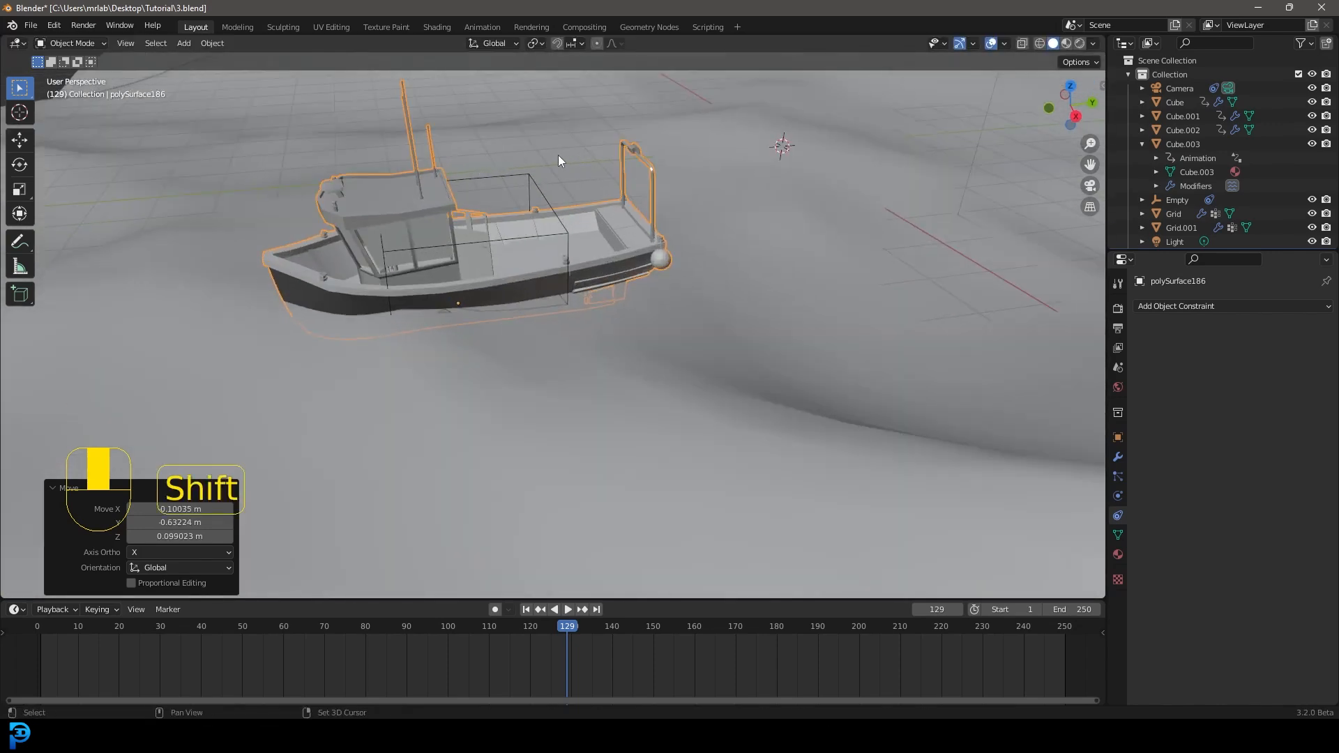
# Parent the boat to the empty using Object (Keep Transform).
pyautogui.keyDown('shift'); pyautogui.click(532, 179); pyautogui.keyUp('shift')
pyautogui.hotkey('ctrl', 'p')
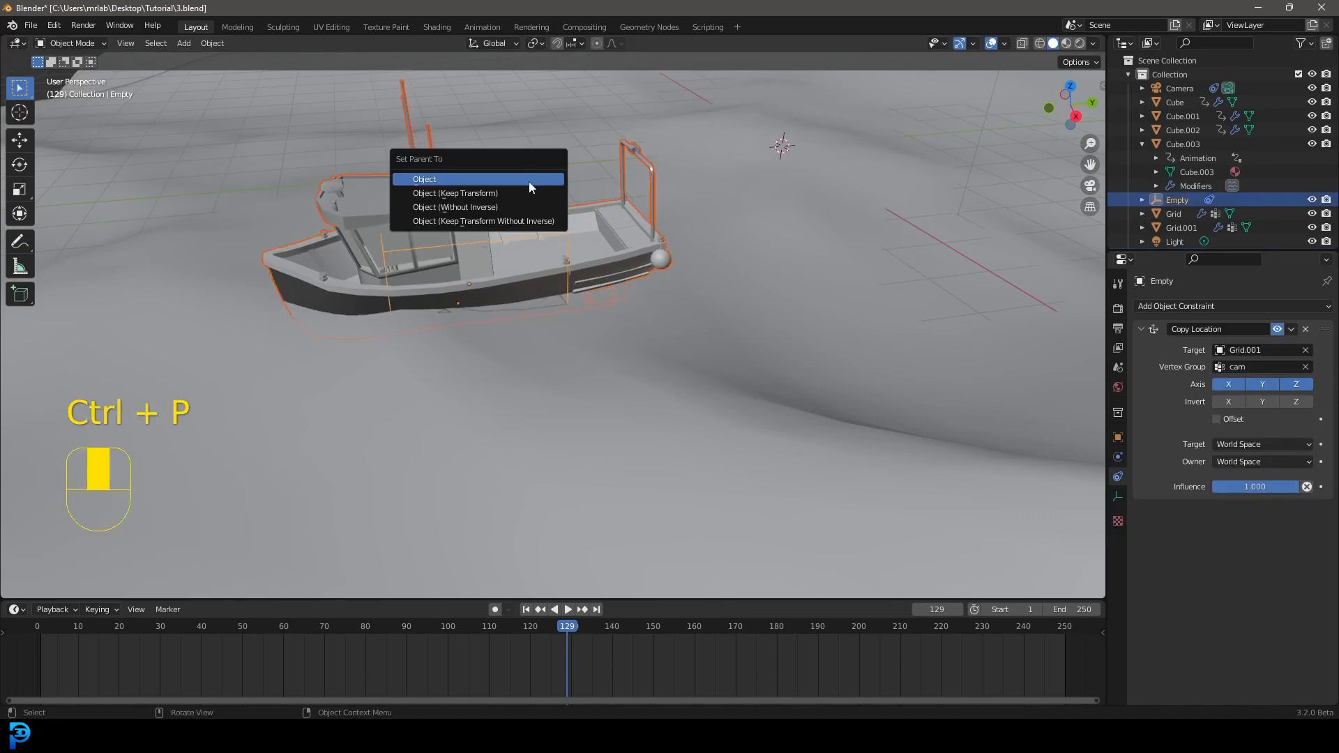
pyautogui.click(505, 194)
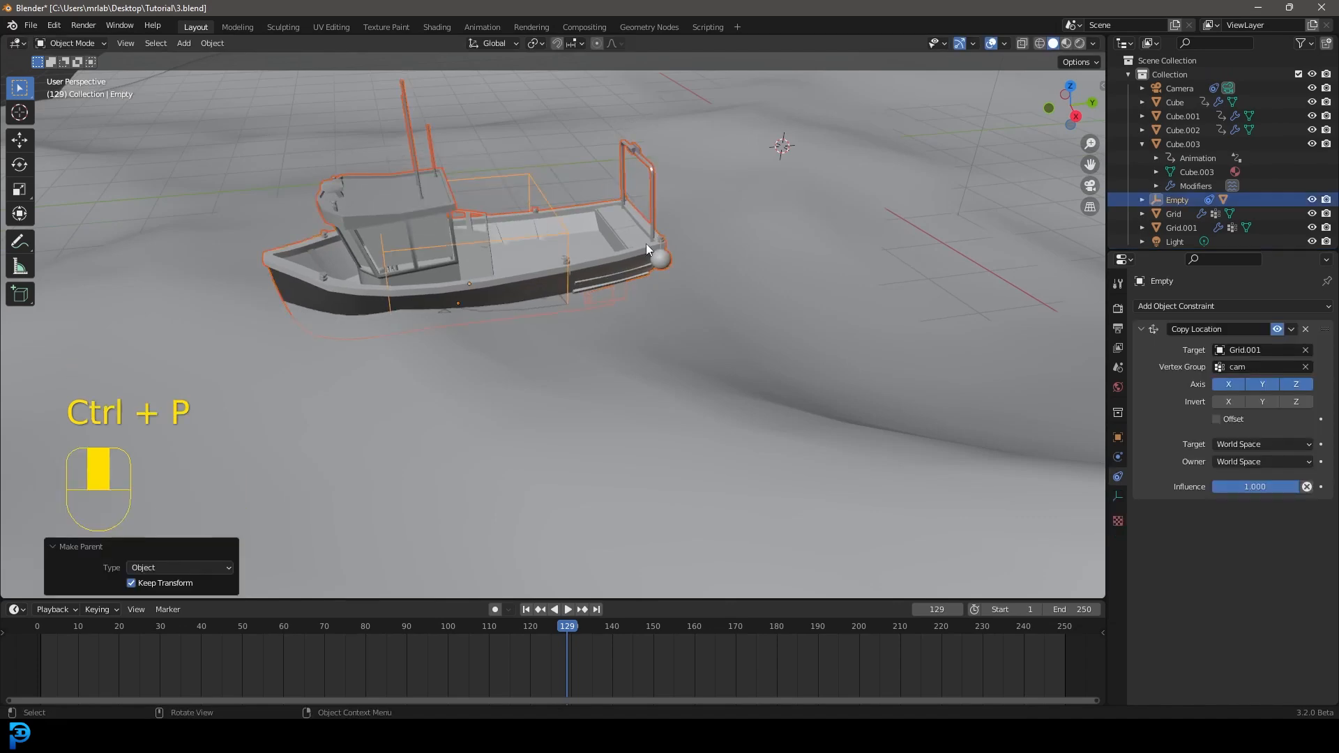
# Preview the boat's motion with the empty selected, and enable Offset on the empty's Copy Location constraint.
pyautogui.click(647, 245)
pyautogui.click(554, 232)
pyautogui.press('space')
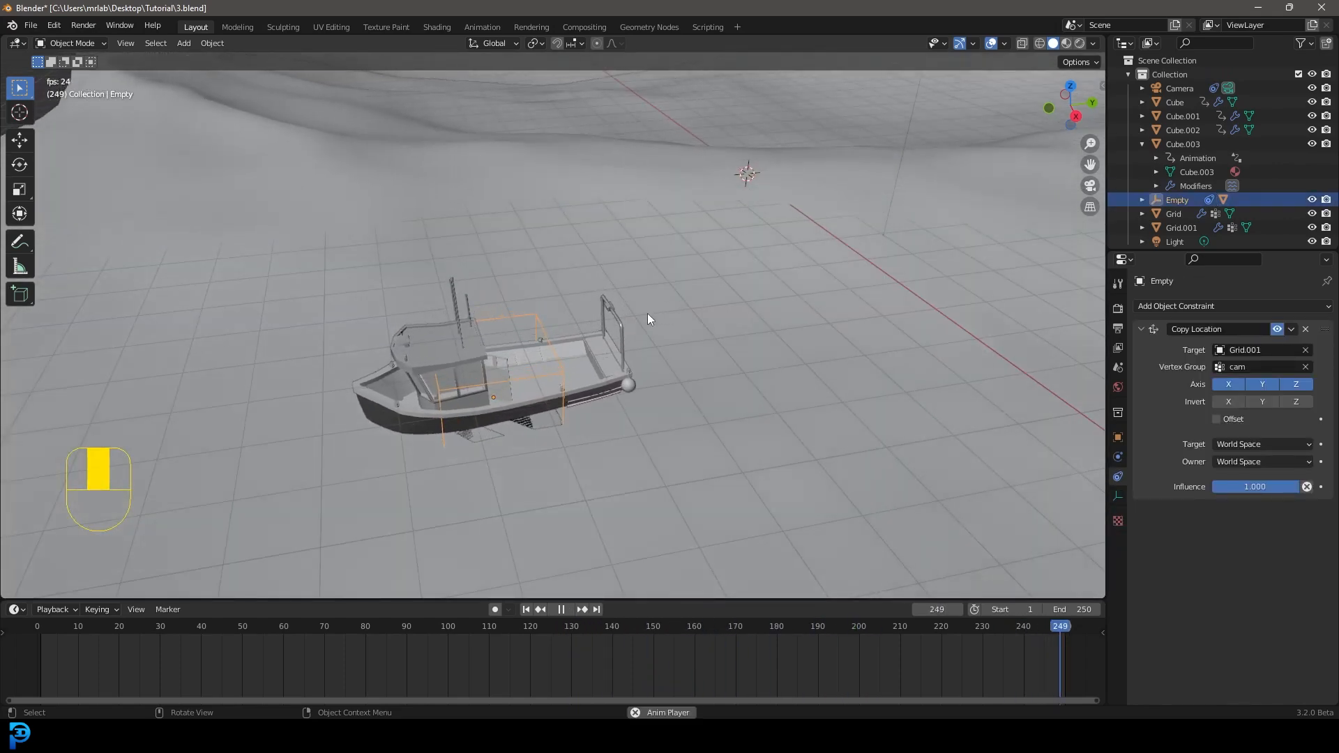
pyautogui.press('space')
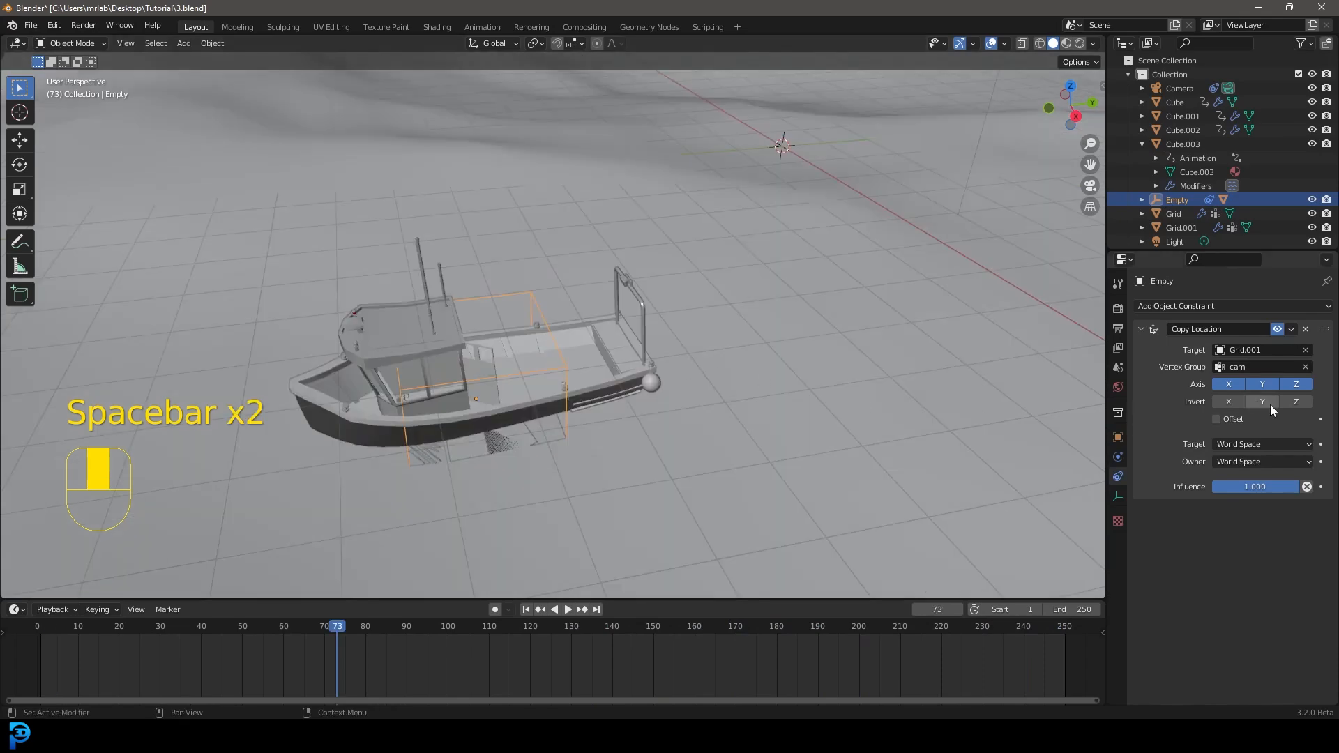
pyautogui.click(1218, 419)
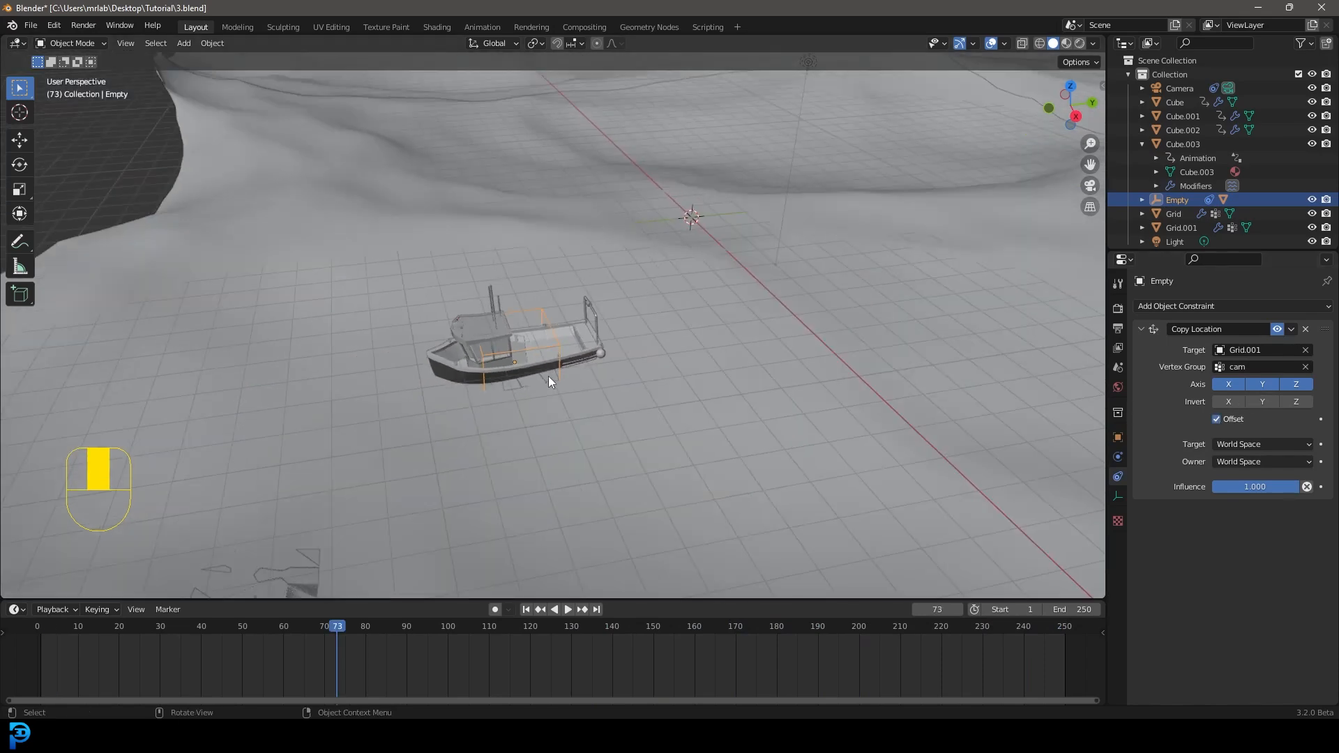
# View the boat through the camera up close and play the animation to check how it floats.
pyautogui.press('KP_0')
pyautogui.scroll(7, 548, 375)
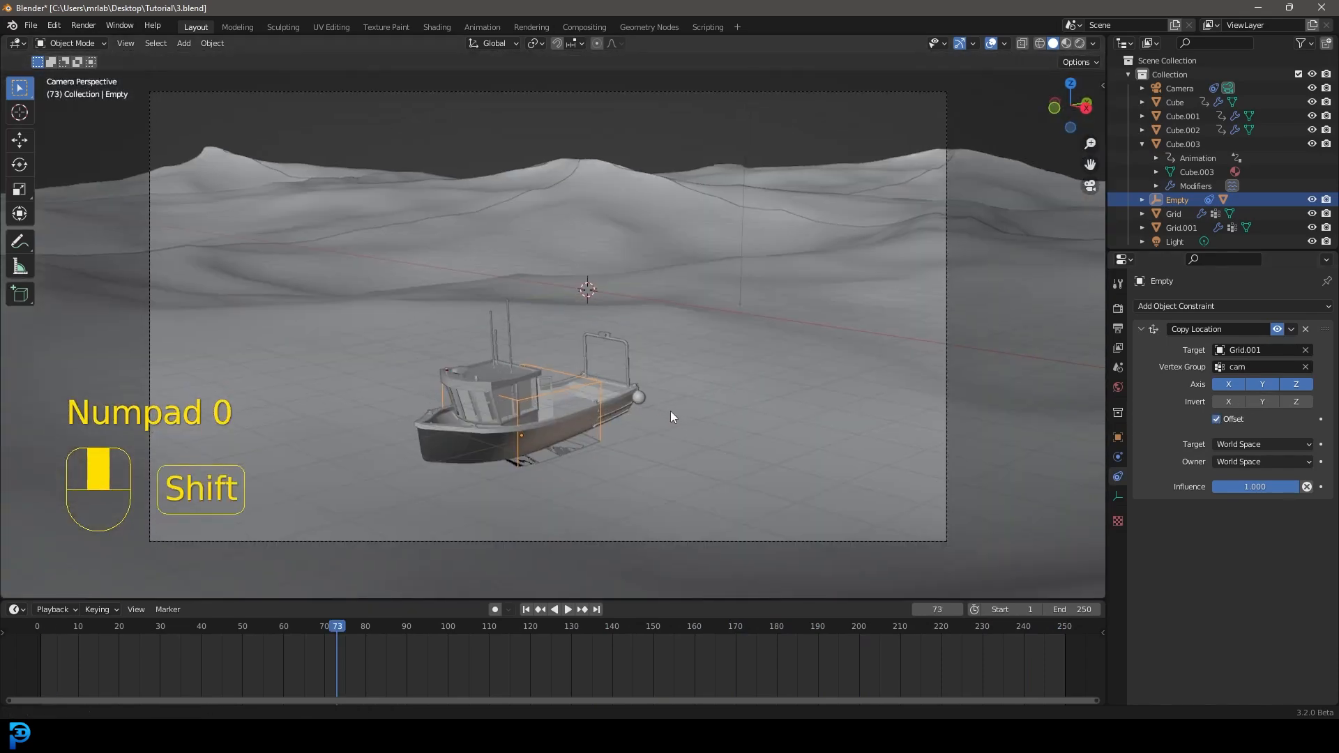
pyautogui.keyDown('shift'); pyautogui.moveTo(676, 424); pyautogui.dragTo(683, 363, button='middle'); pyautogui.keyUp('shift')
pyautogui.scroll(3, 685, 365)
pyautogui.press('space')
pyautogui.hotkey('alt', 'a')
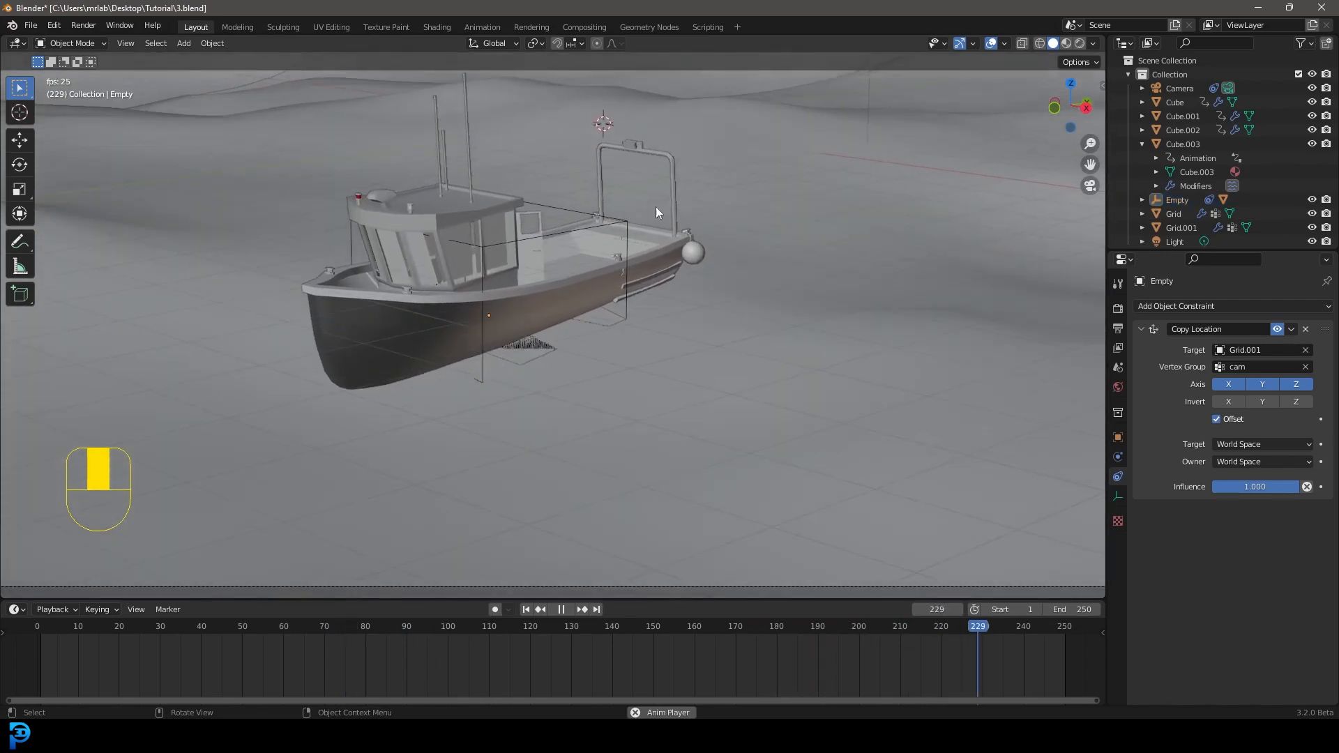
pyautogui.press('space')
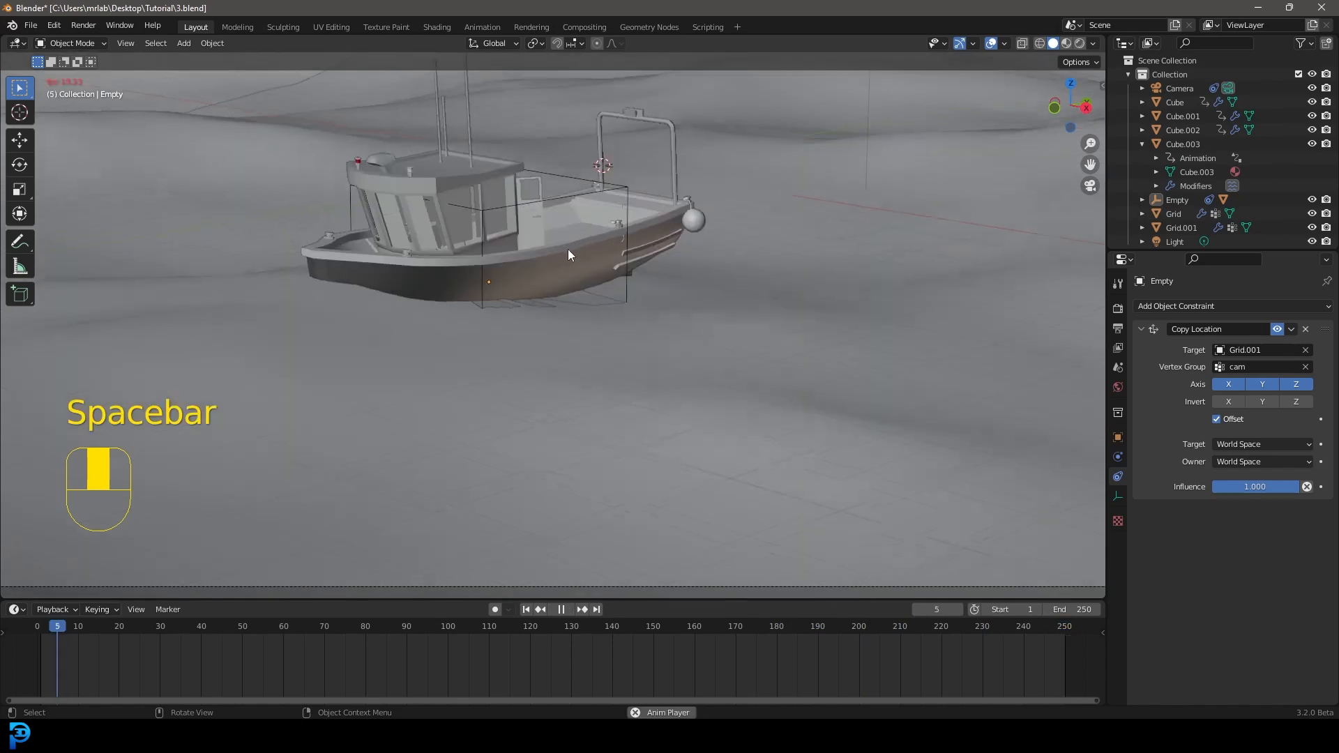
pyautogui.press('space')
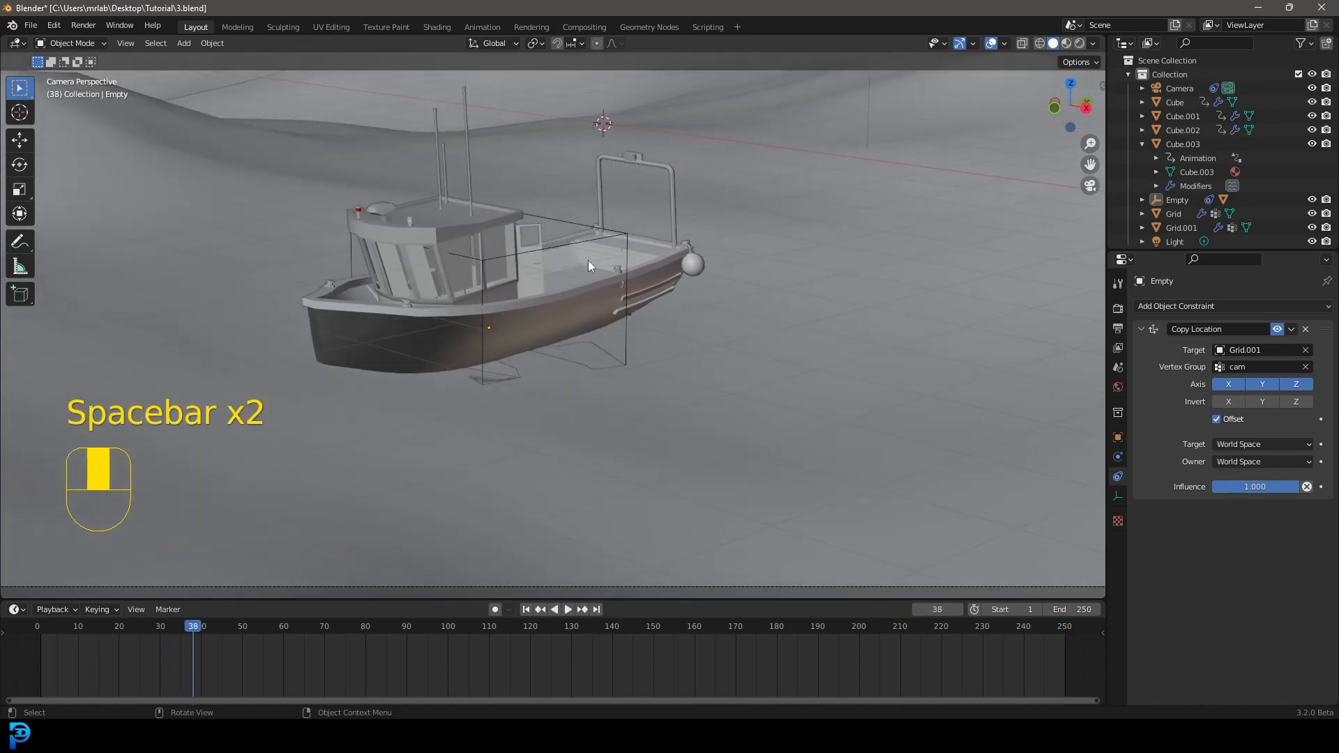
# With the empty selected, switch to the Animation workspace and change its camera viewport to a Graph Editor.
pyautogui.click(550, 247)
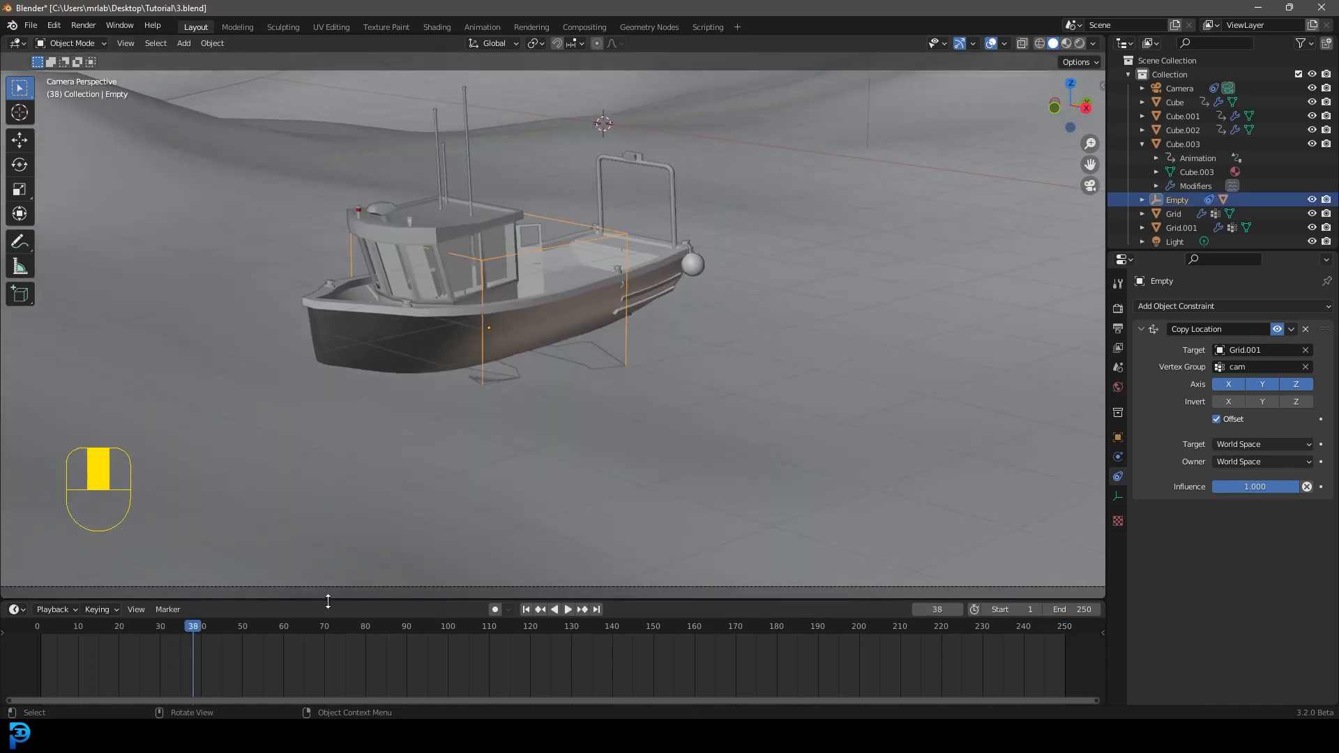
pyautogui.click(481, 28)
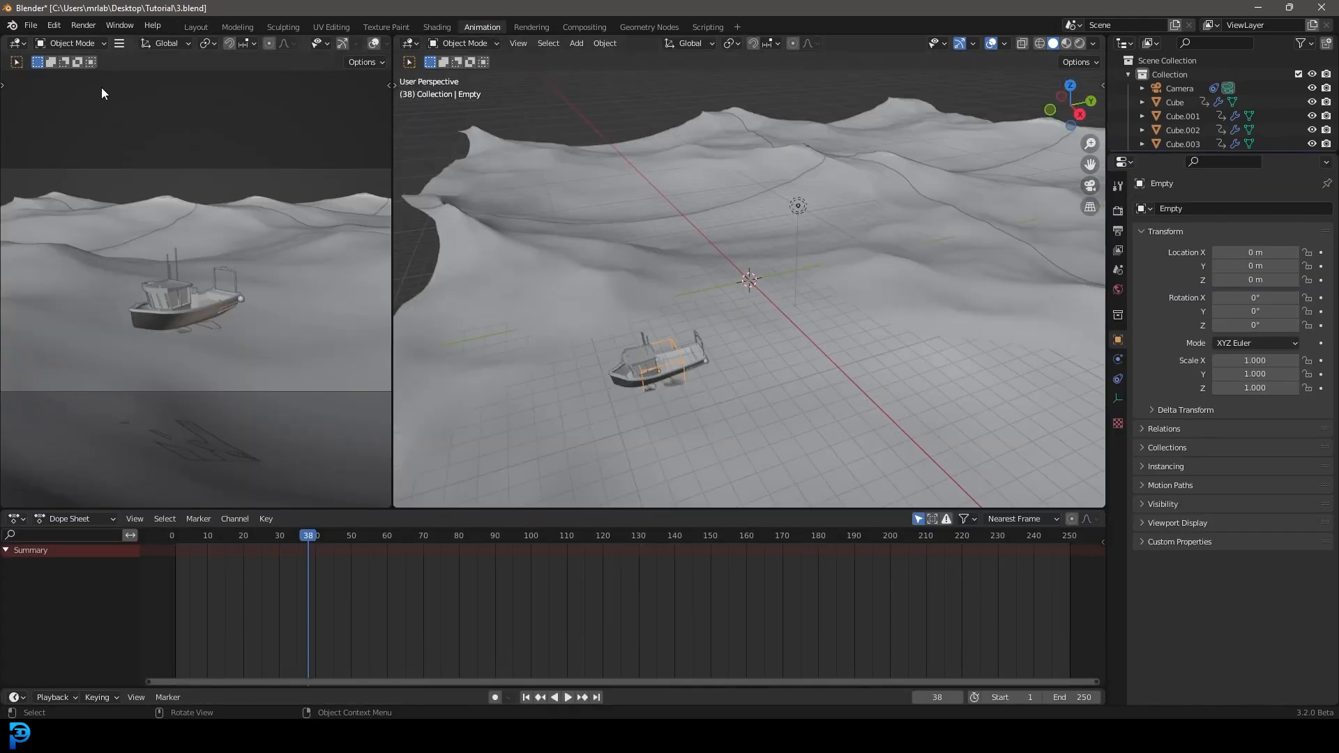
pyautogui.click(17, 44)
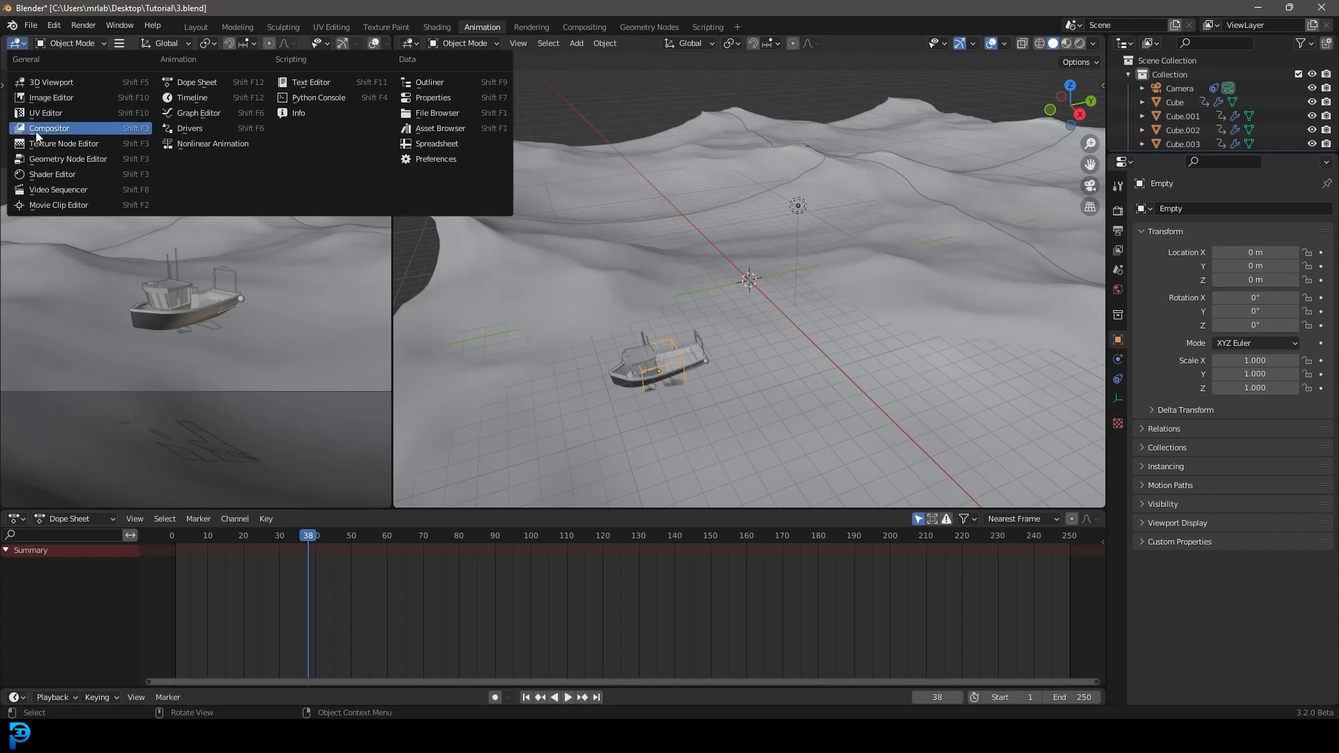
pyautogui.click(219, 116)
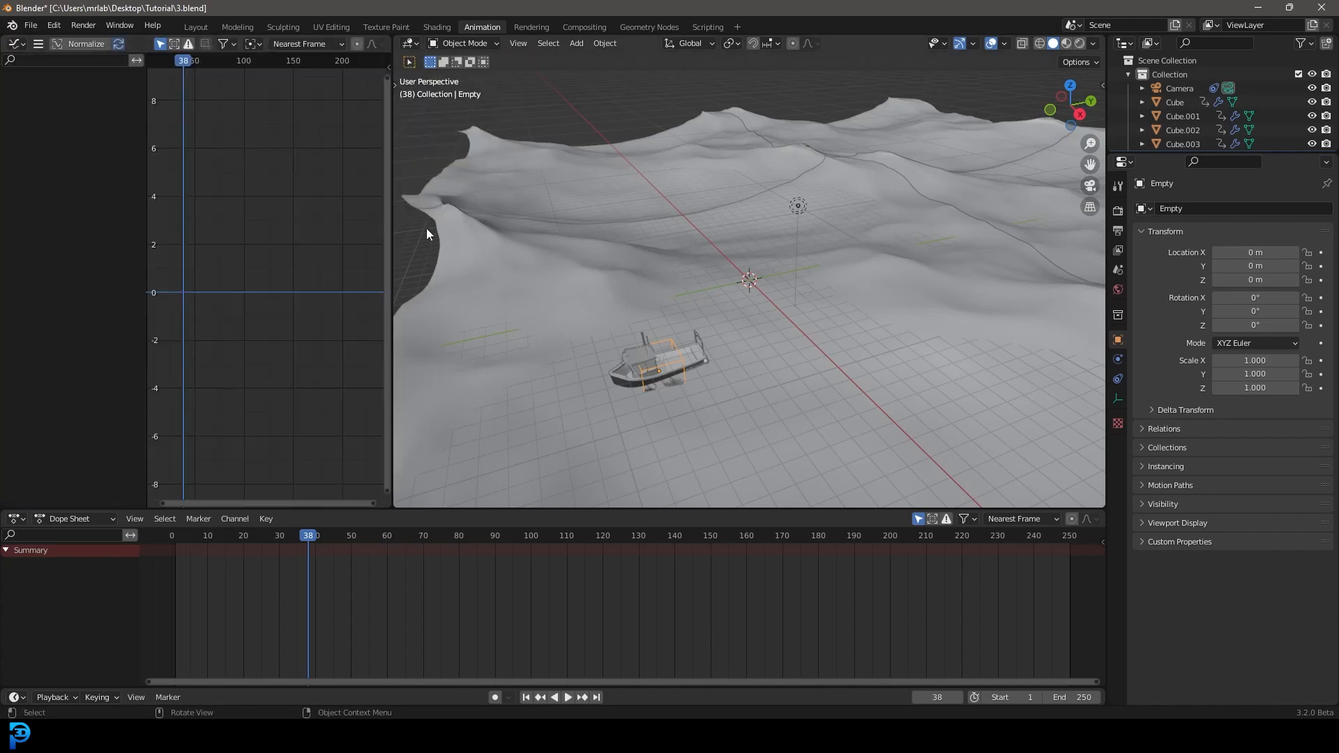
# Widen the Graph Editor, go to frame 36 and insert a Rotation keyframe on the empty.
pyautogui.moveTo(413, 226); pyautogui.dragTo(815, 392, button='middle')
pyautogui.scroll(5, 663, 451)
pyautogui.moveTo(320, 534); pyautogui.dragTo(300, 572)
pyautogui.scroll(-8, 808, 207)
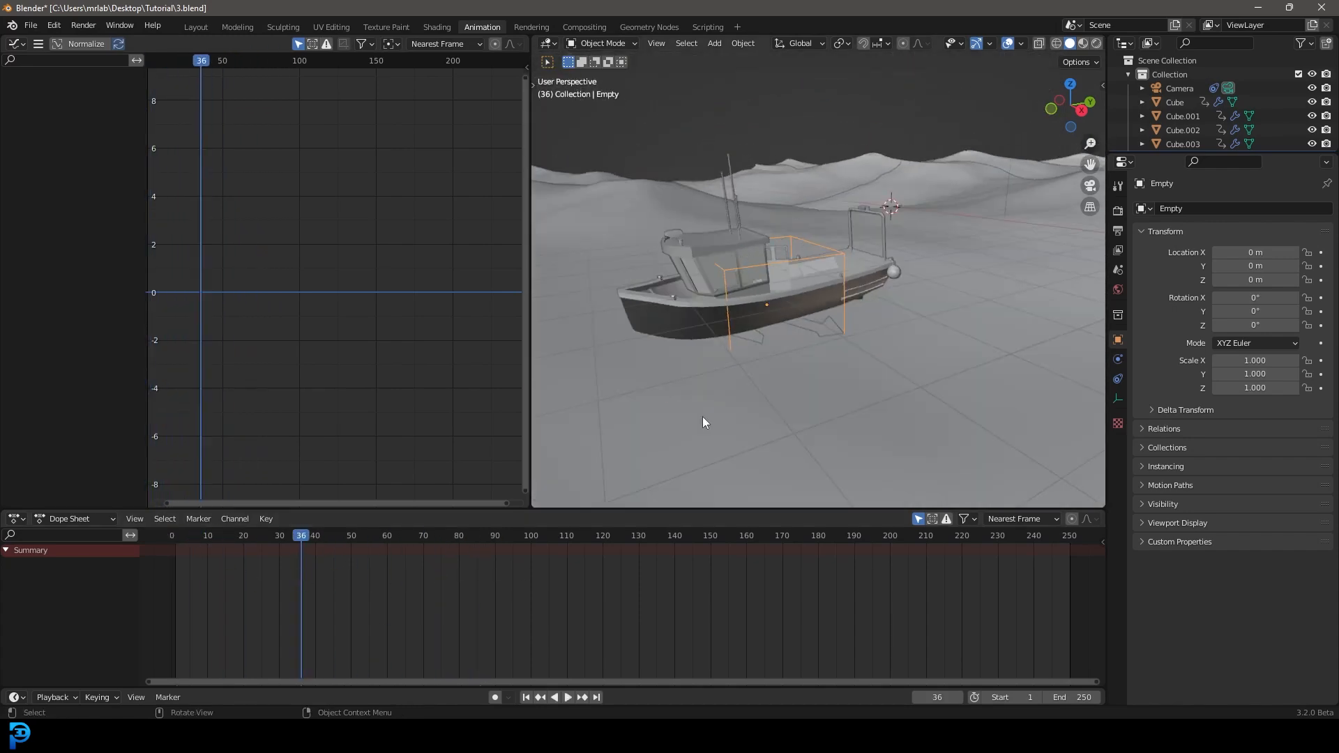
pyautogui.press('i')
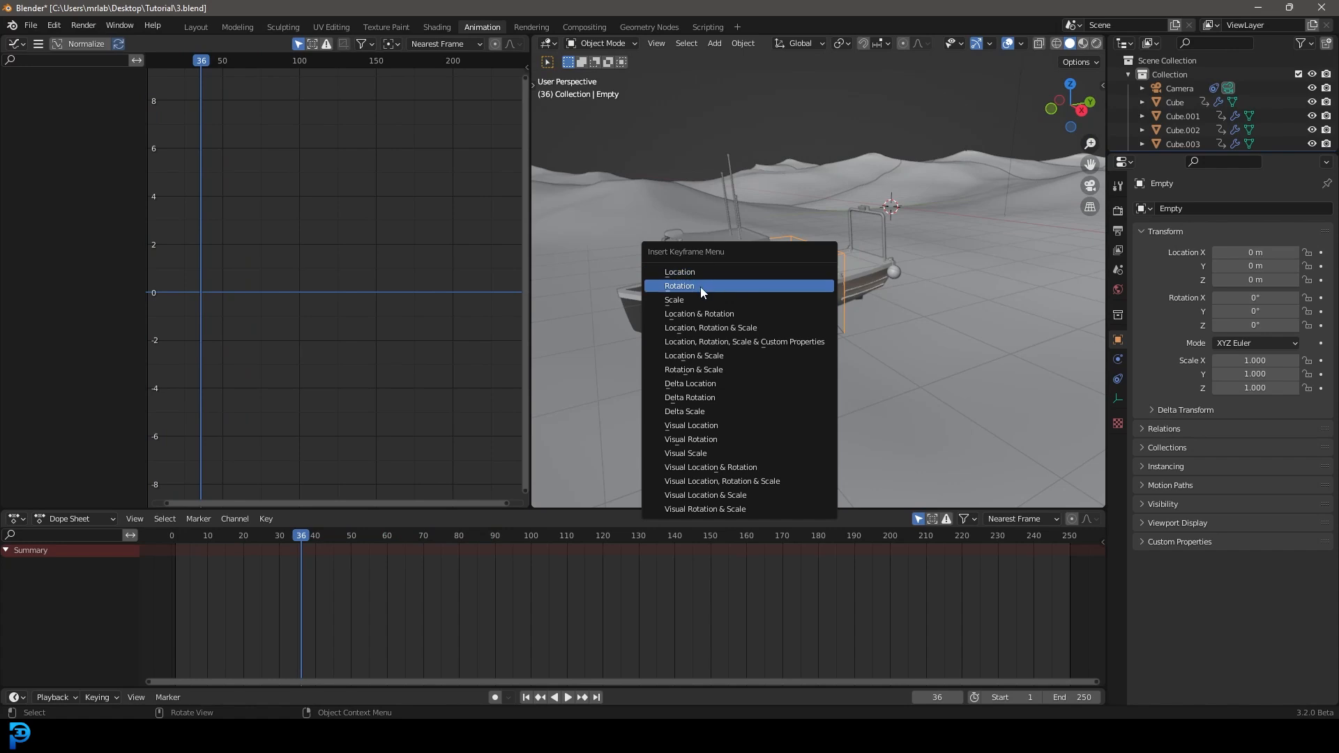
pyautogui.click(730, 284)
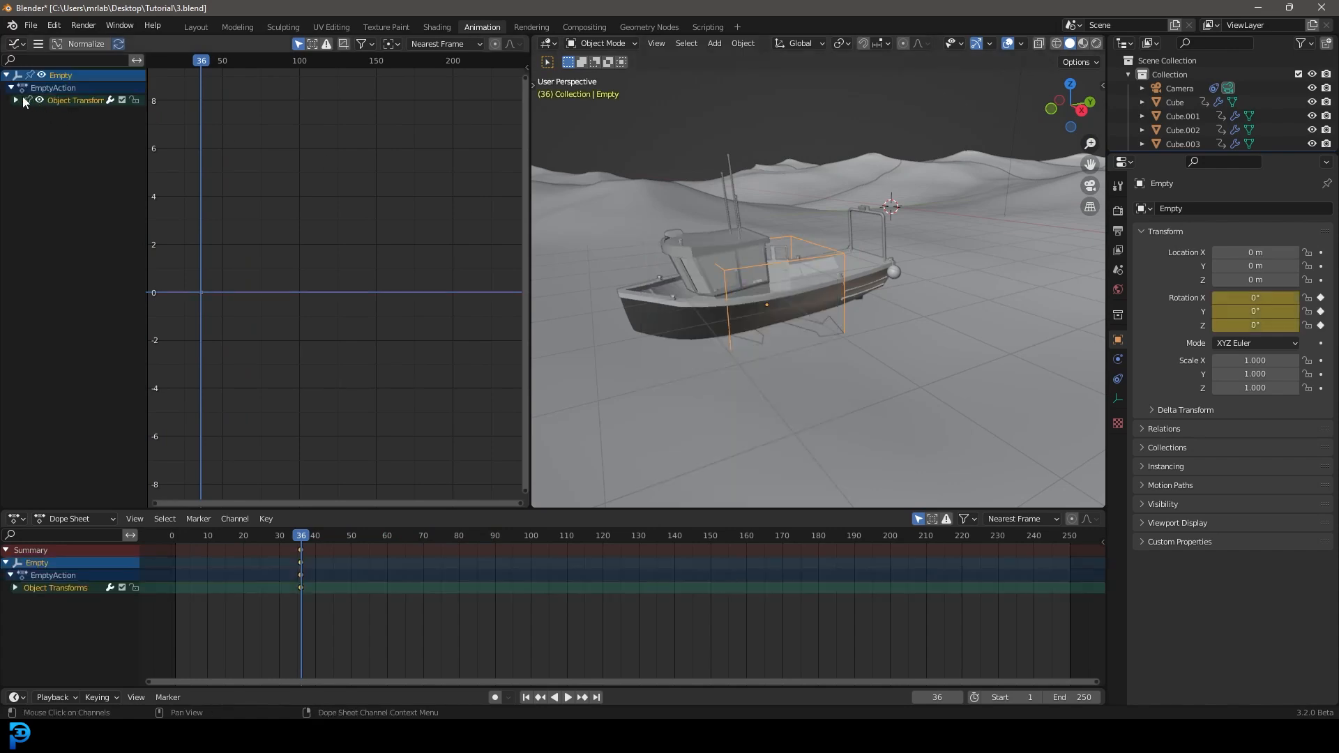
# Add a Noise modifier to the empty's X Euler Rotation curve.
pyautogui.click(16, 101)
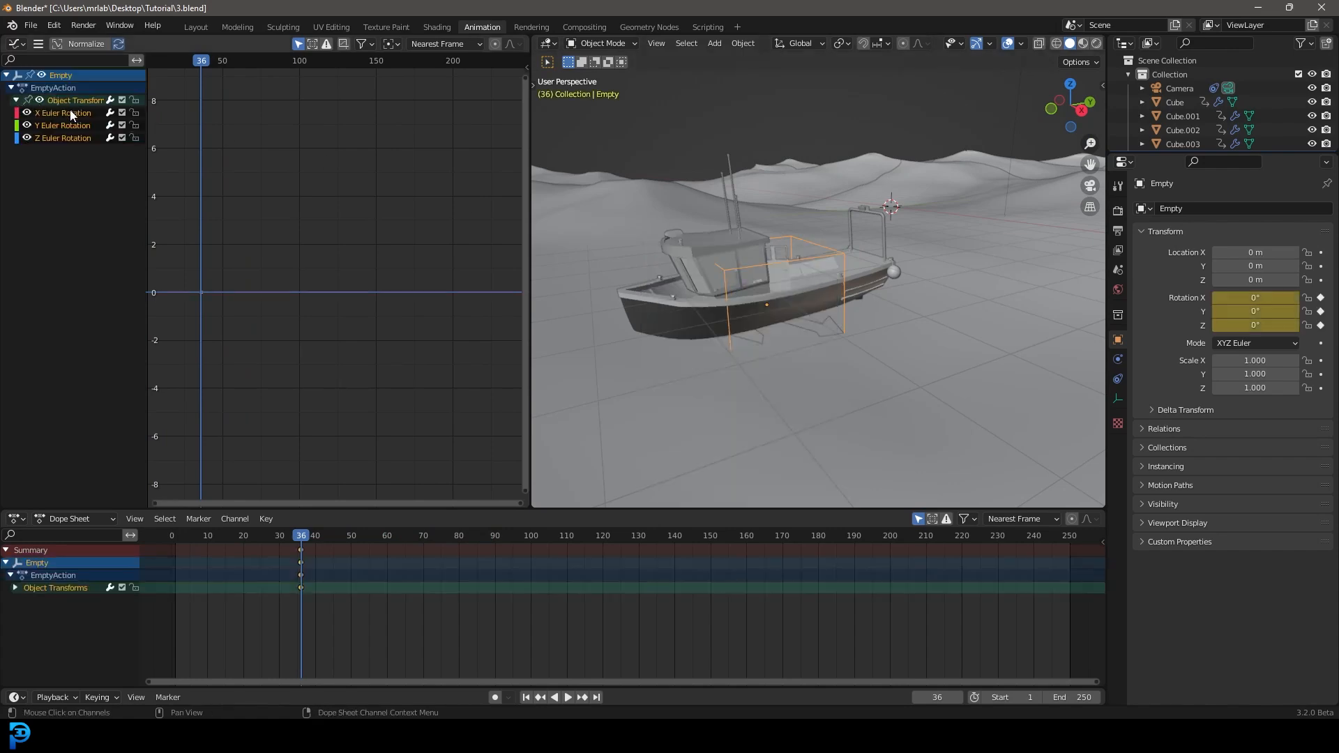
pyautogui.click(67, 117)
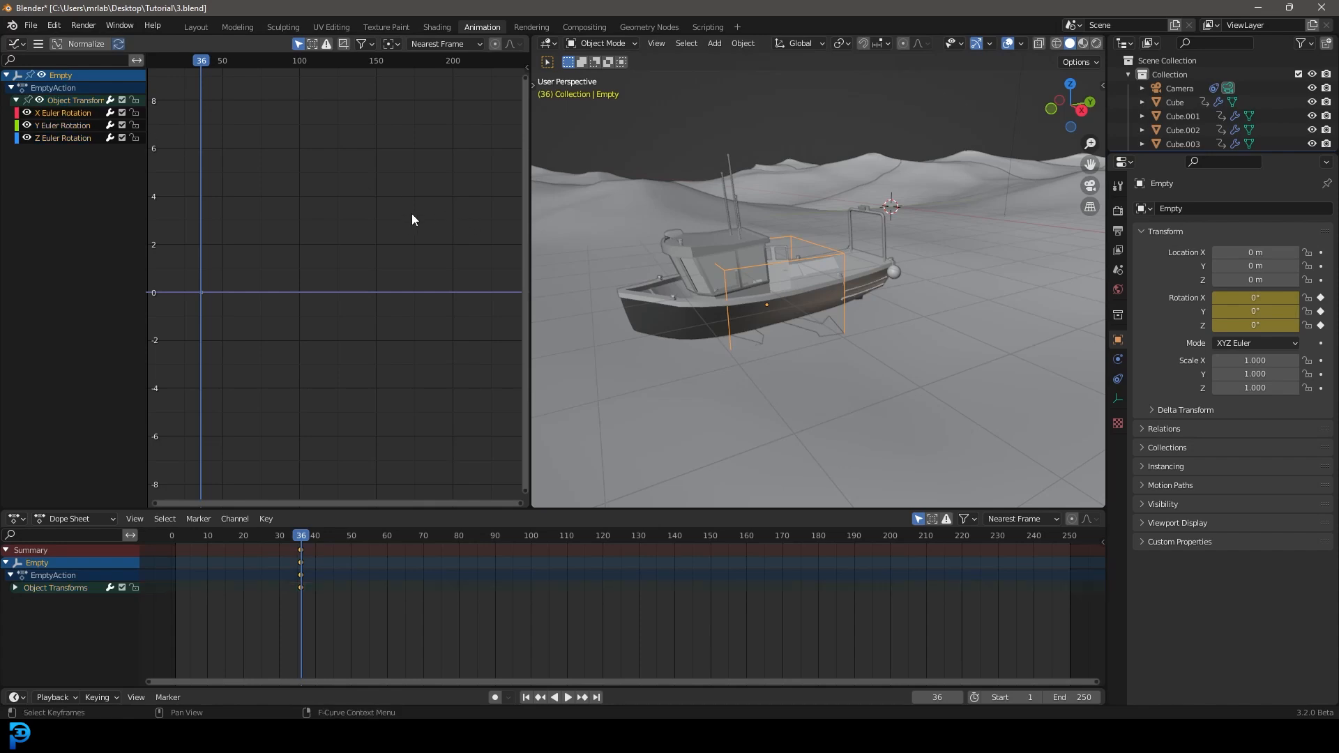
pyautogui.press('n')
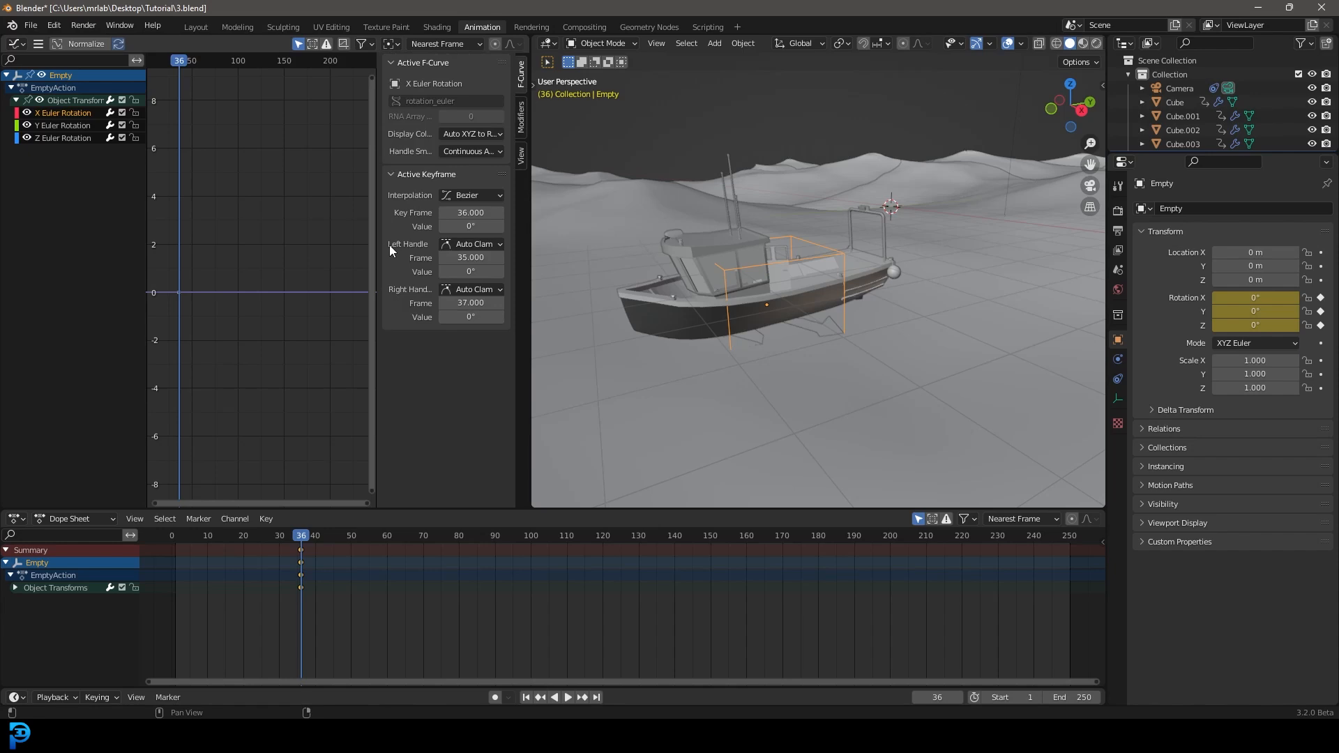
pyautogui.click(521, 116)
pyautogui.click(401, 70)
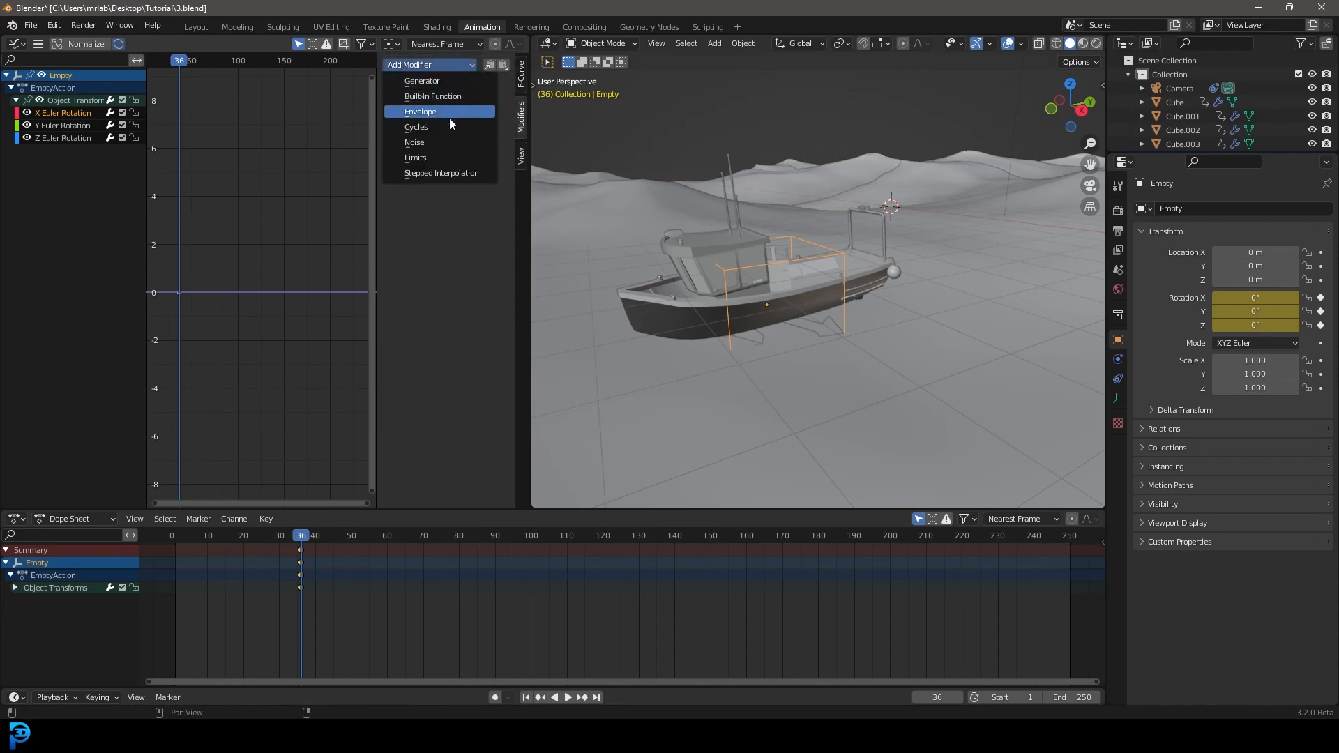
pyautogui.click(418, 144)
# Set the X rotation Noise modifier's scale to 55 and strength to 0.2, previewing the boat's rocking during playback.
pyautogui.click(460, 125)
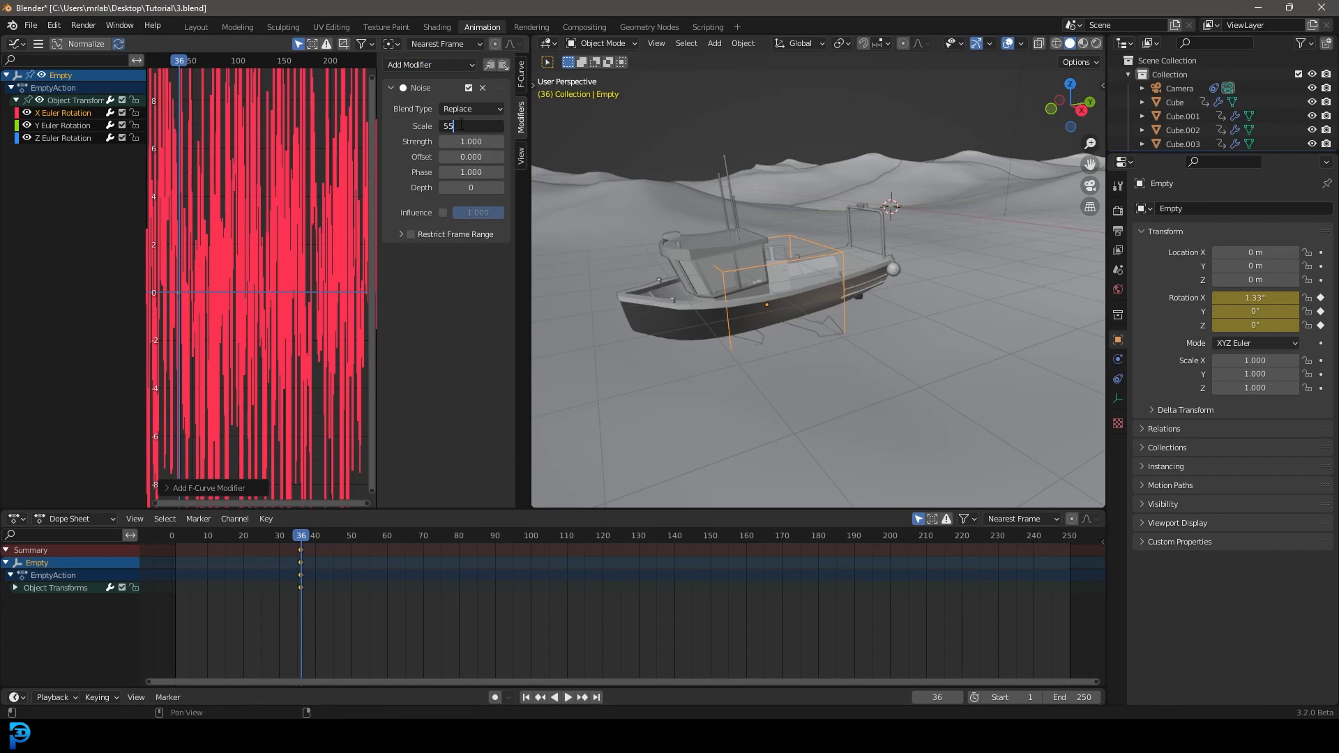
pyautogui.write('55')
pyautogui.press('Return')
pyautogui.press('space')
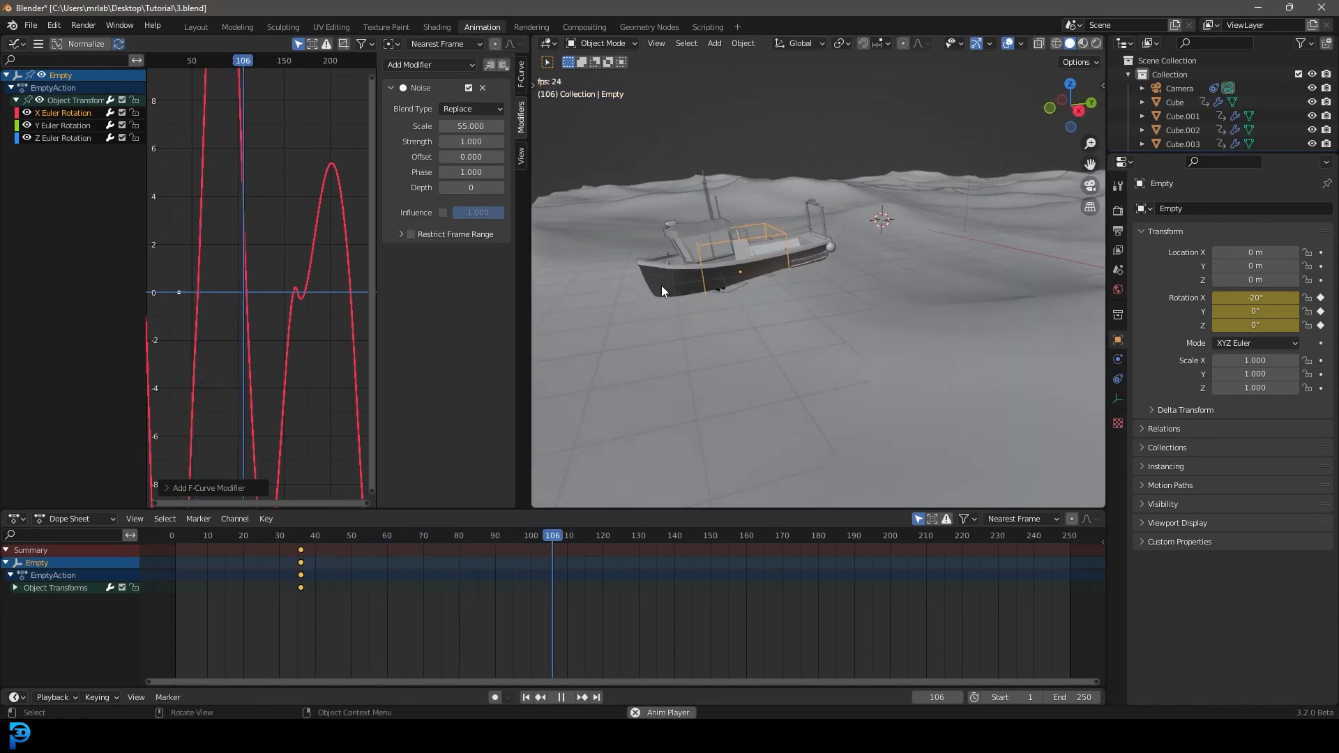
pyautogui.click(480, 144)
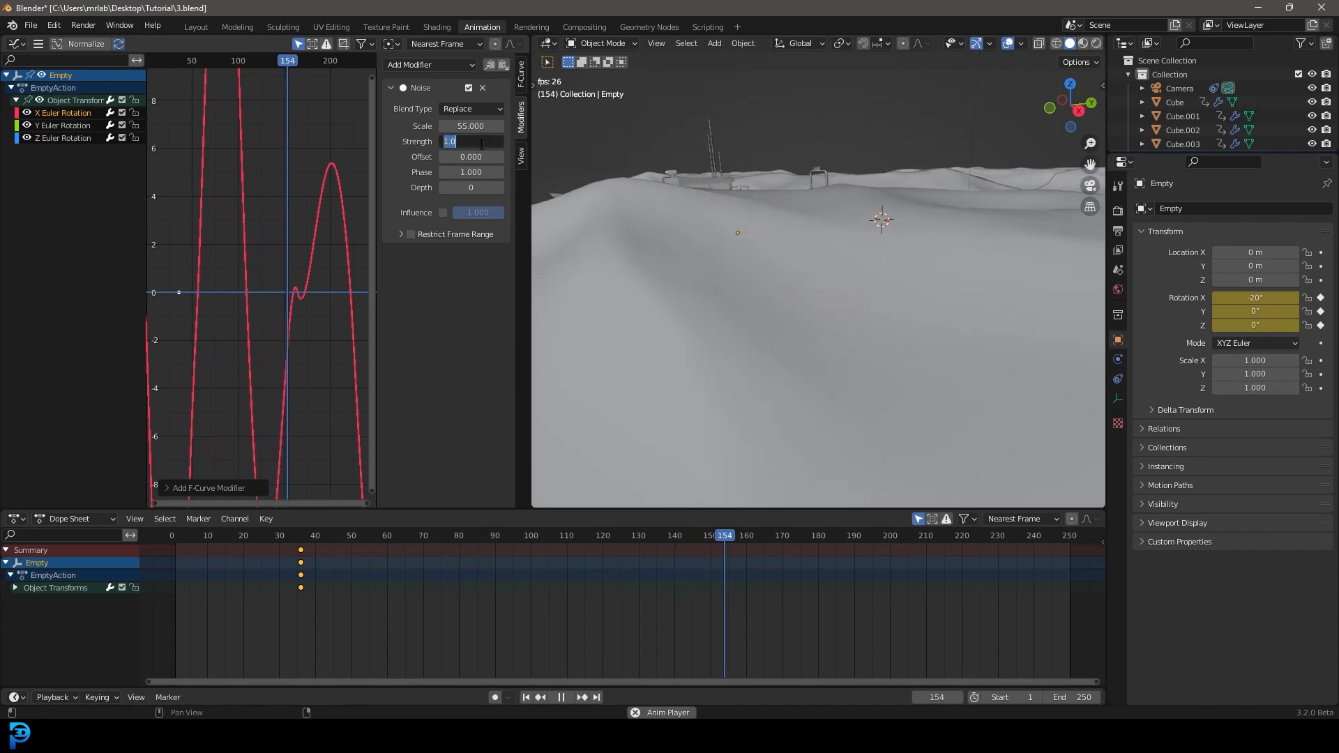
pyautogui.write('0.2')
pyautogui.press('Return')
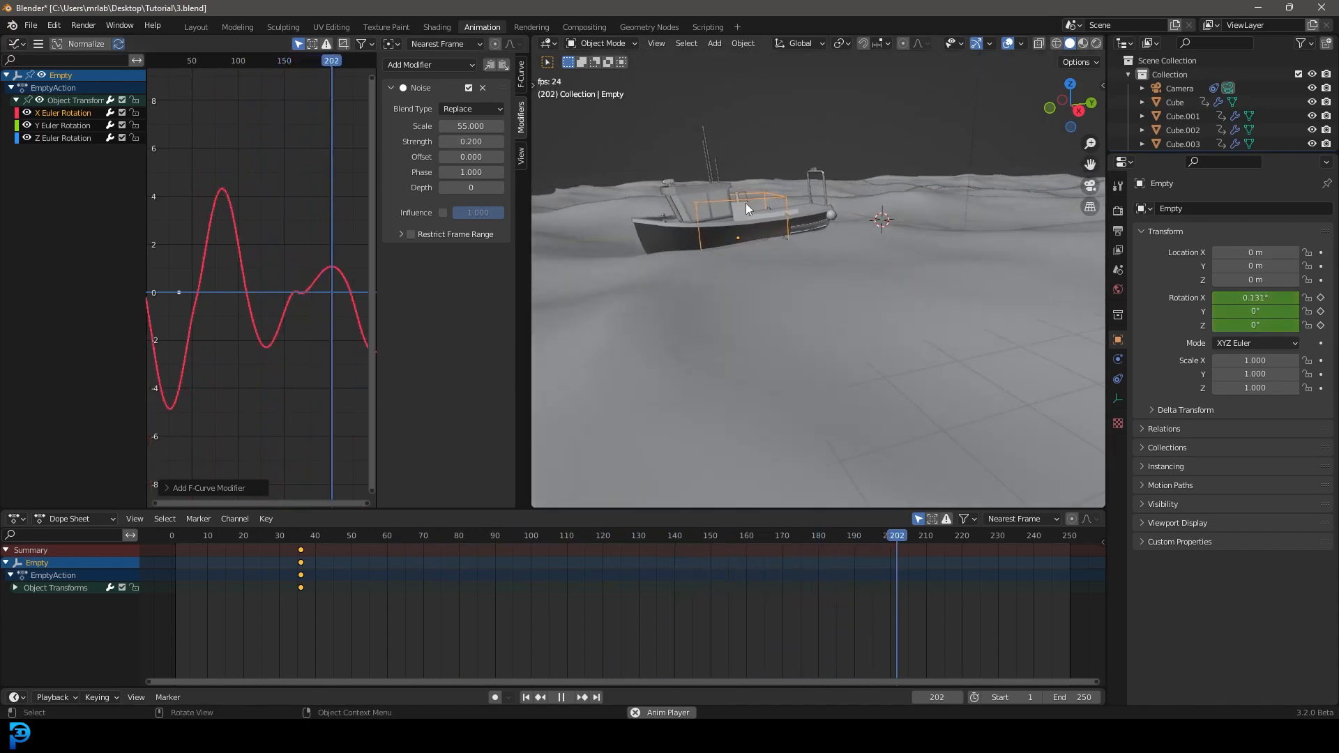
pyautogui.moveTo(828, 231); pyautogui.dragTo(836, 235, button='middle')
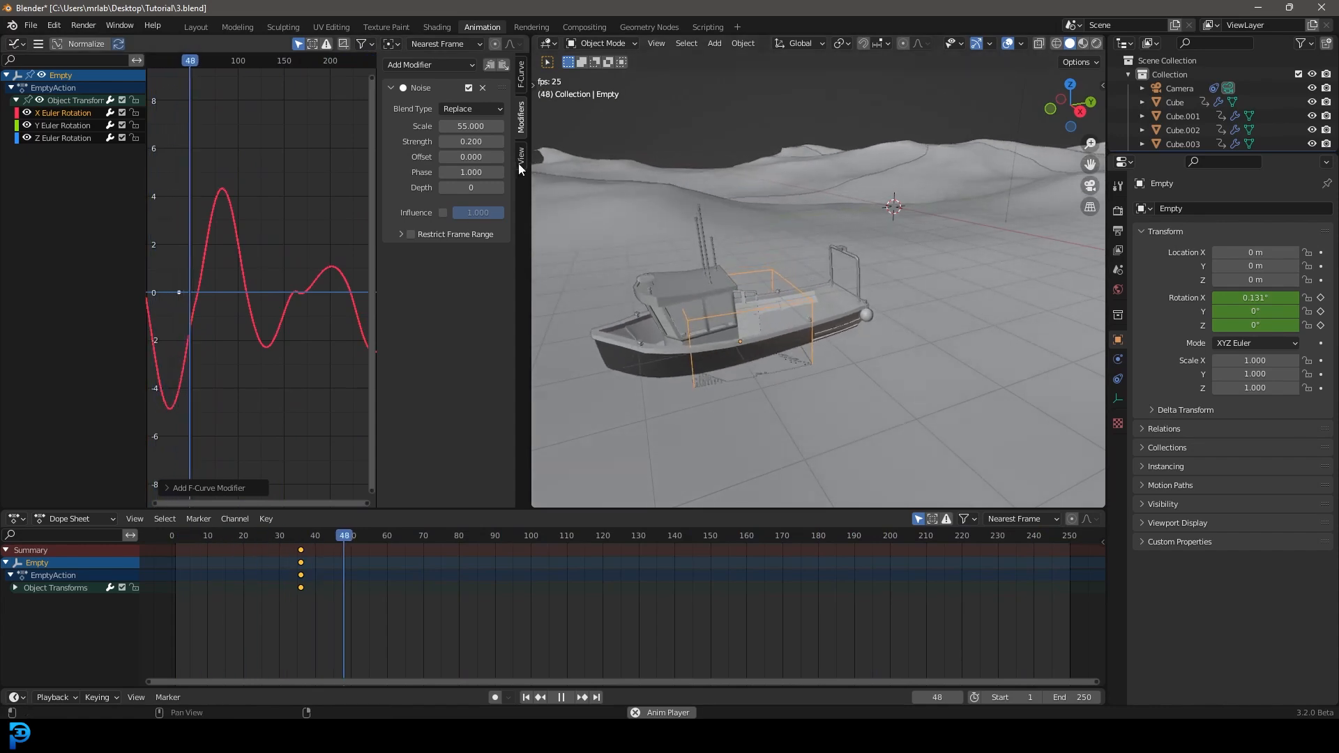
# Set the X rotation Noise modifier's scale to 30 and strength to 0.5, and check the boat's rocking during playback.
pyautogui.click(475, 126)
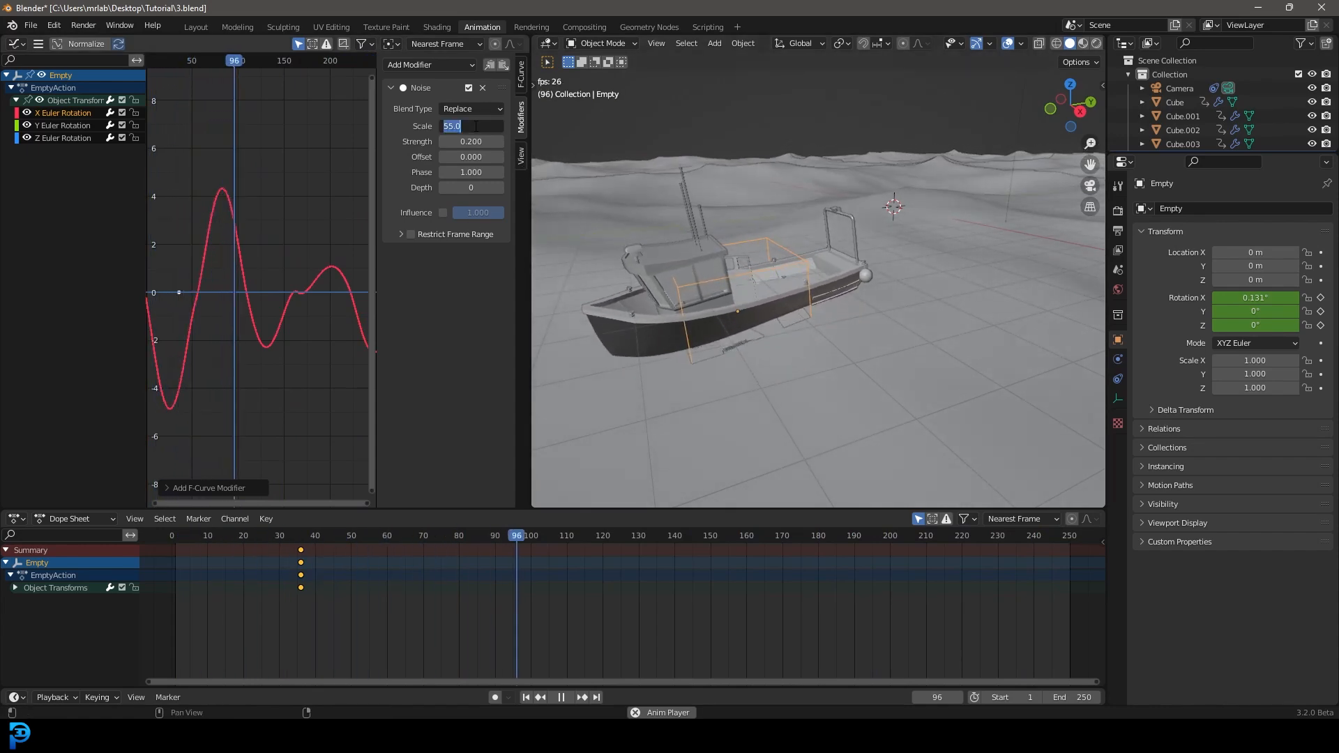
pyautogui.write('30')
pyautogui.press('Return')
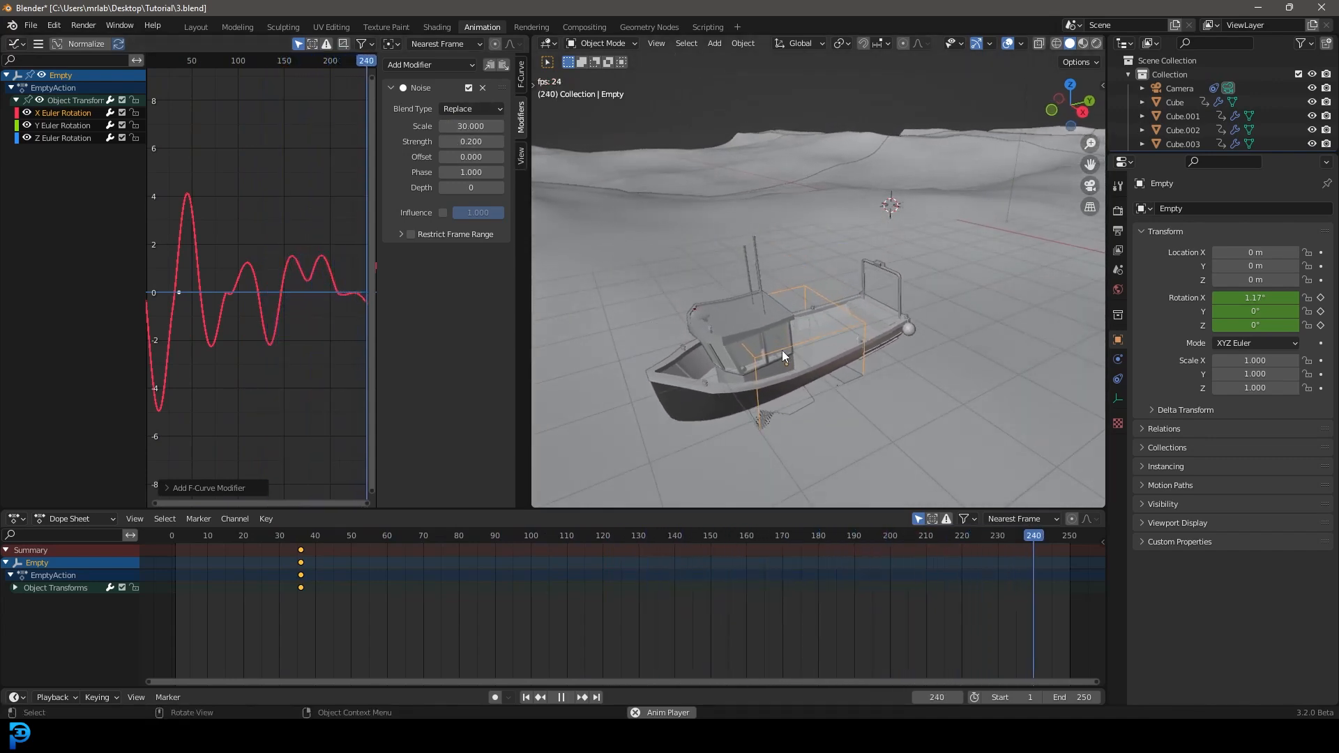
pyautogui.click(473, 141)
pyautogui.write('.5')
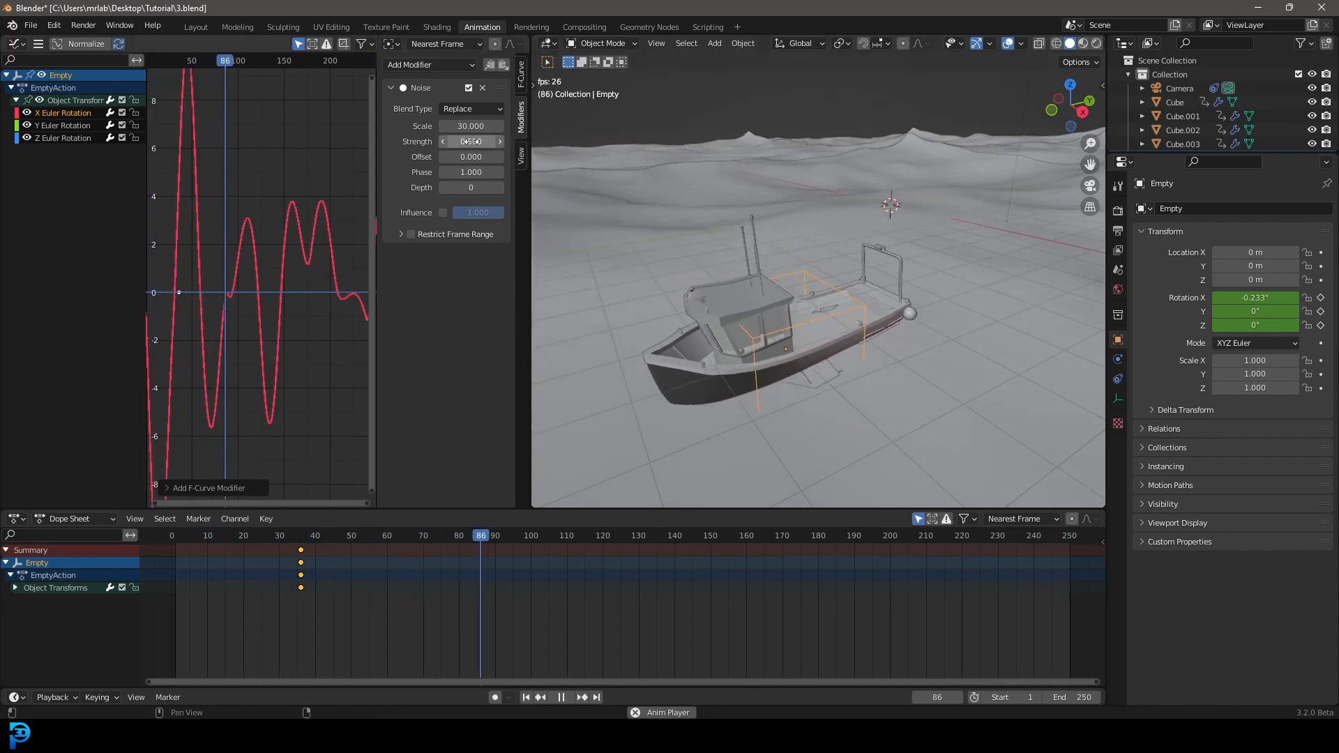
pyautogui.press('Return')
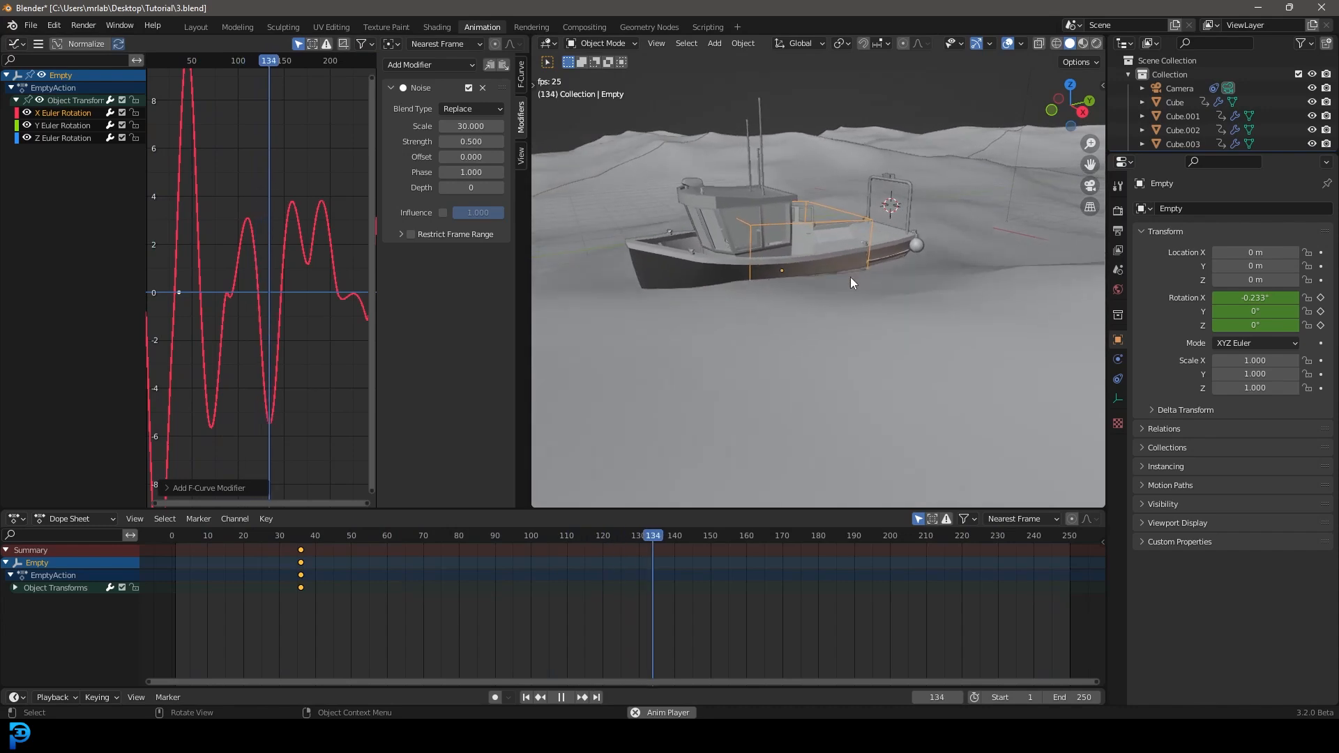
pyautogui.moveTo(774, 260); pyautogui.dragTo(796, 279, button='middle')
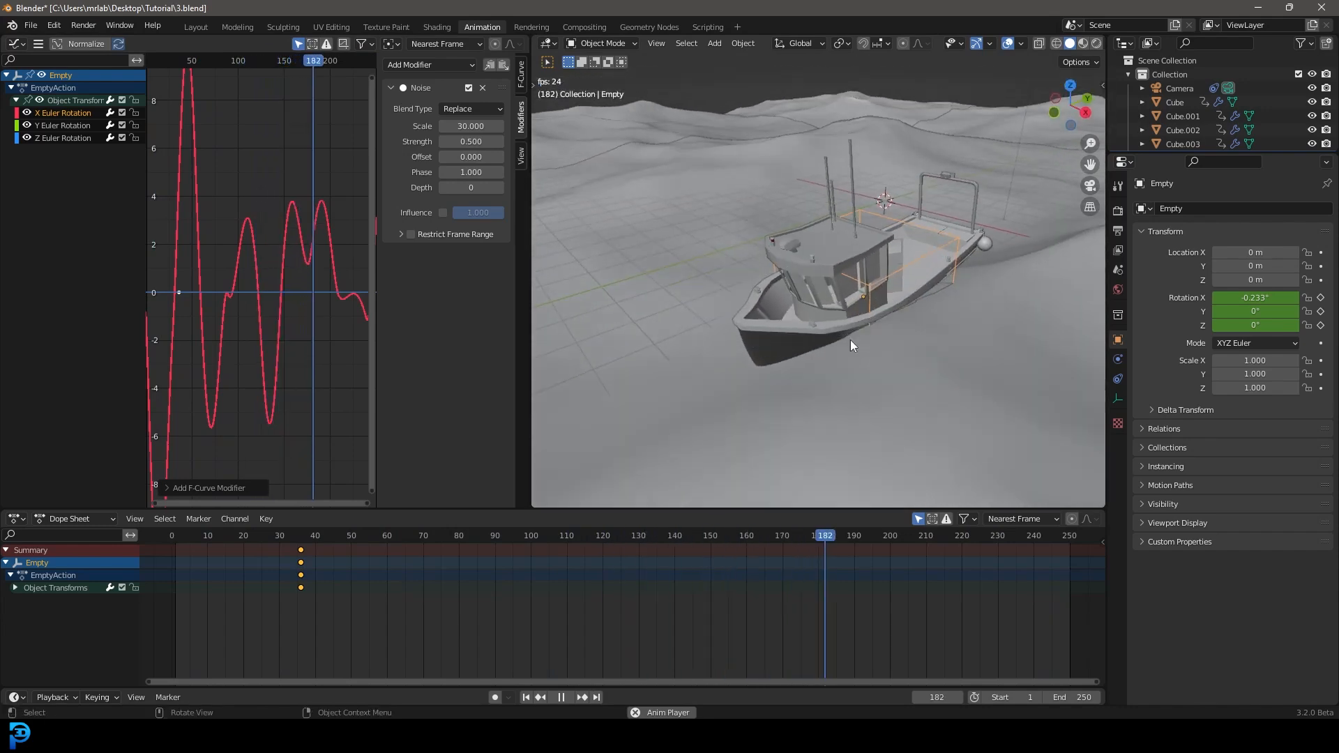
pyautogui.press('space')
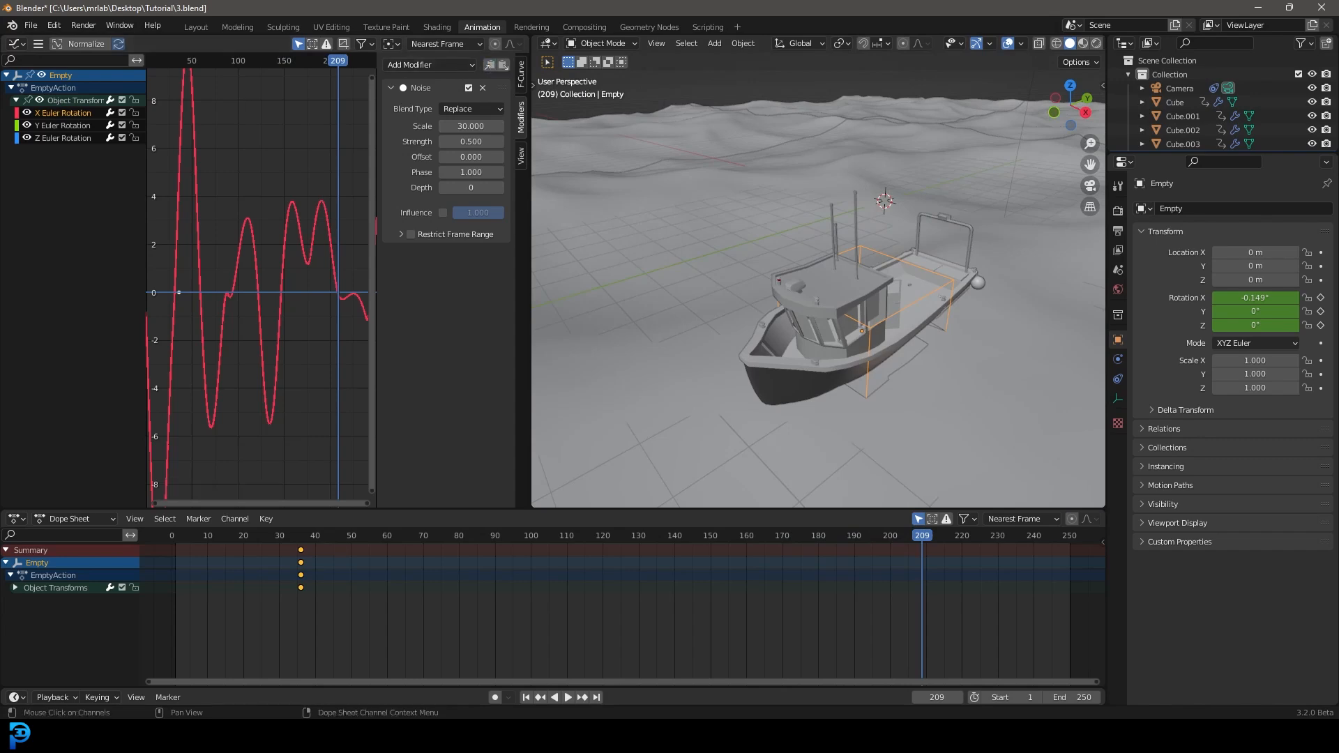
# Paste the X rotation's Noise modifier onto the Y Euler Rotation curve, set its strength to 0.3 and scale to 25, and preview the motion.
pyautogui.click(64, 127)
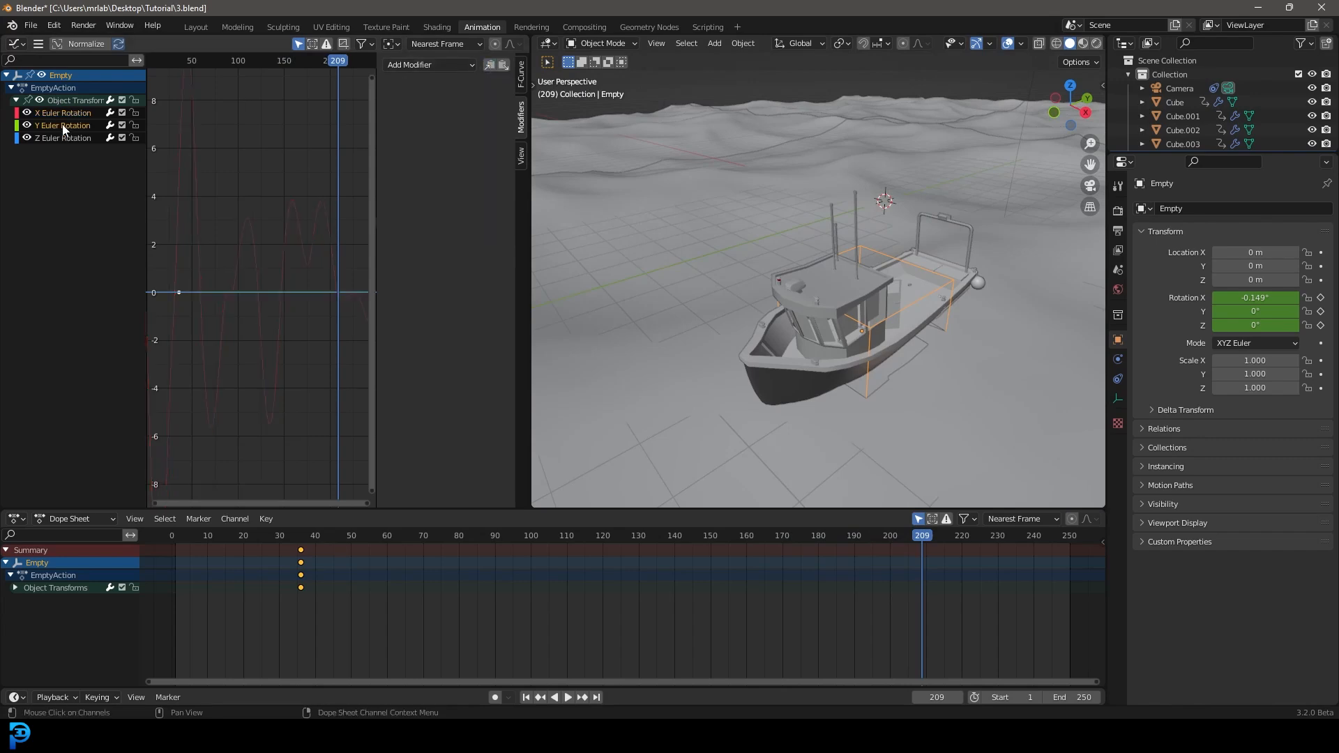
pyautogui.click(503, 65)
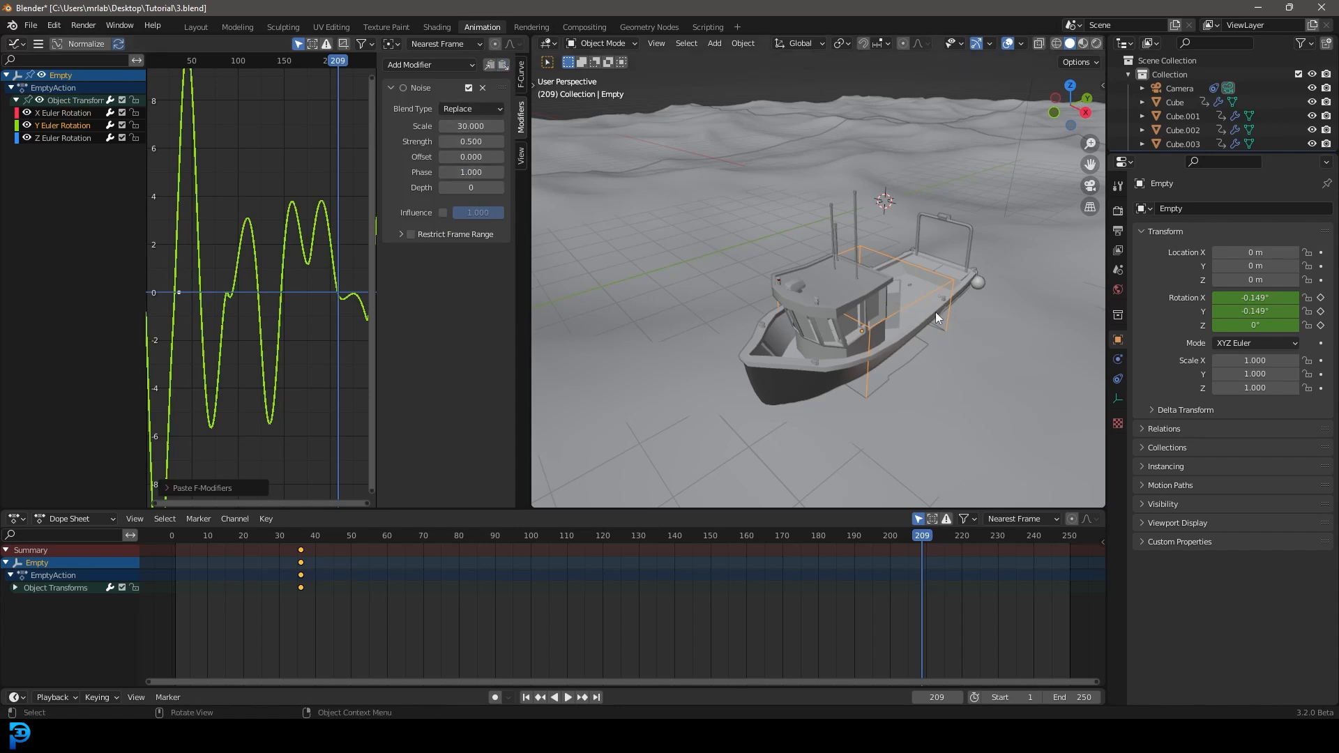
pyautogui.moveTo(469, 140); pyautogui.dragTo(450, 141)
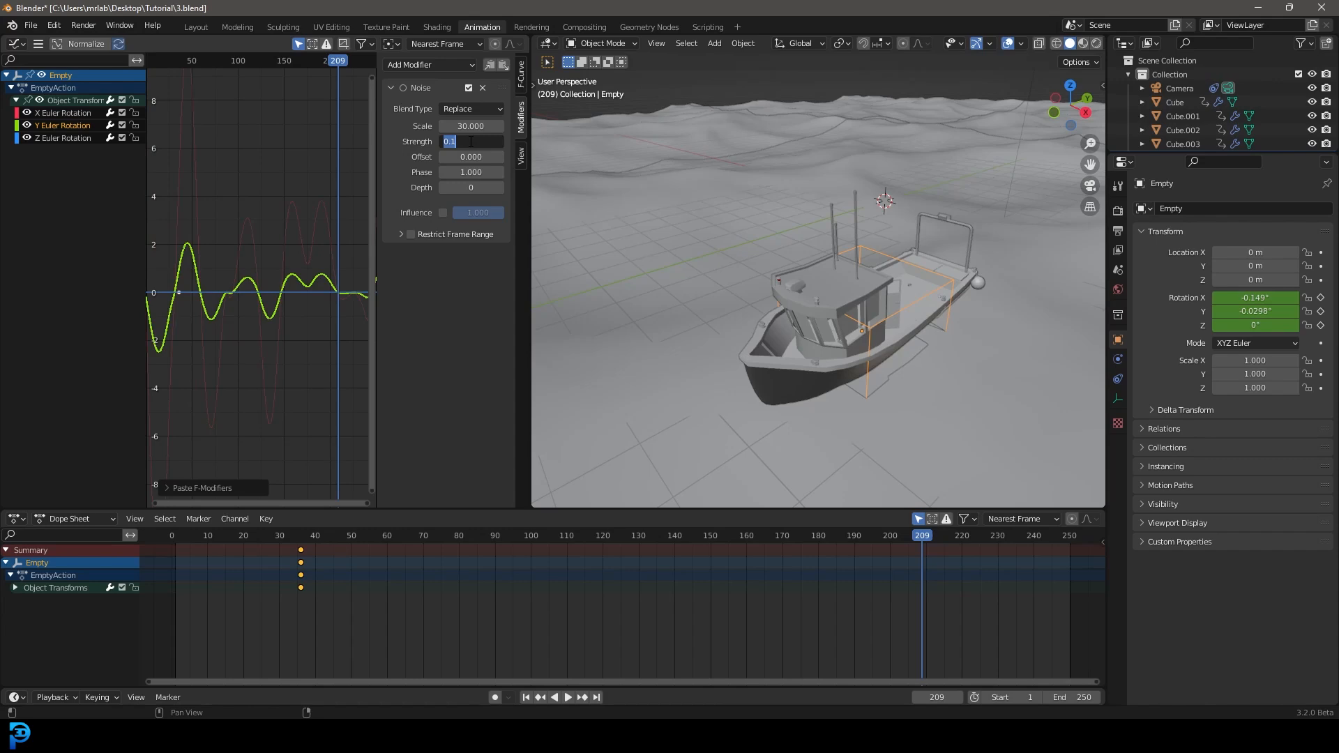
pyautogui.press('Return')
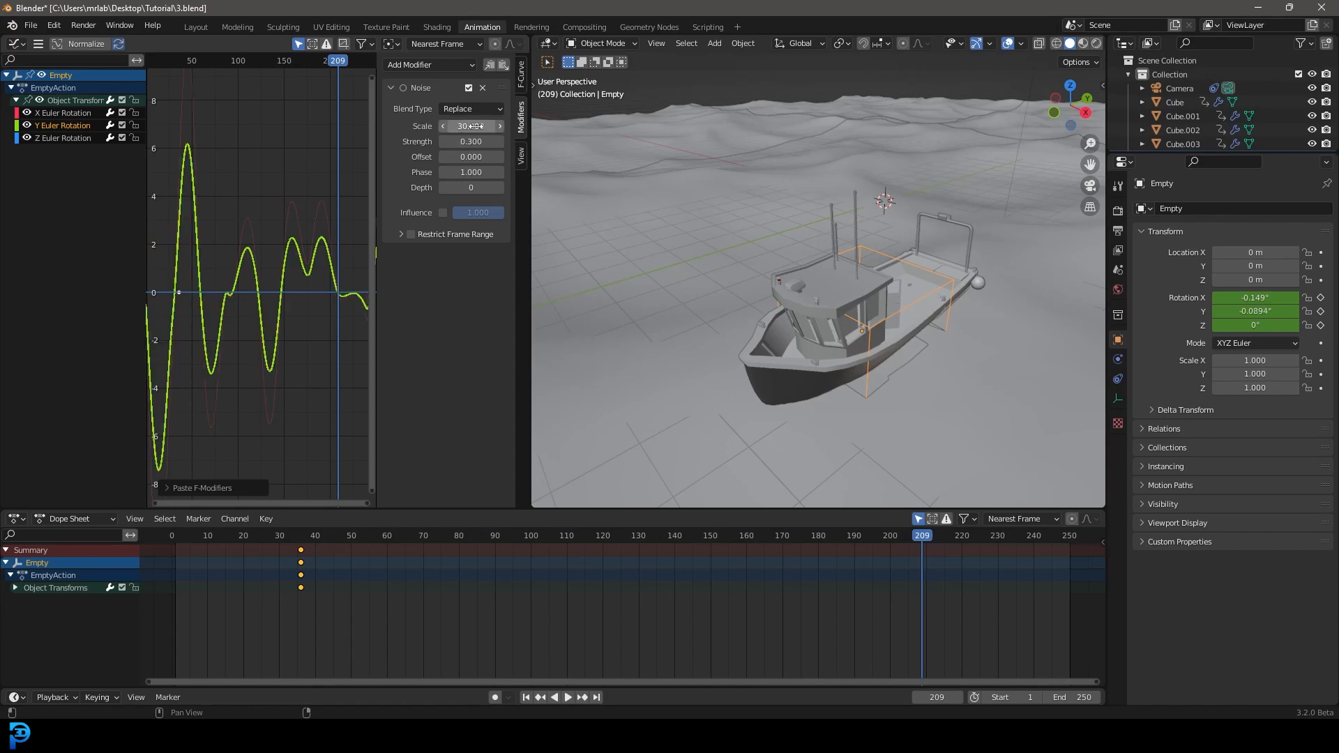
pyautogui.click(474, 130)
pyautogui.write('25')
pyautogui.press('Return')
pyautogui.press('space')
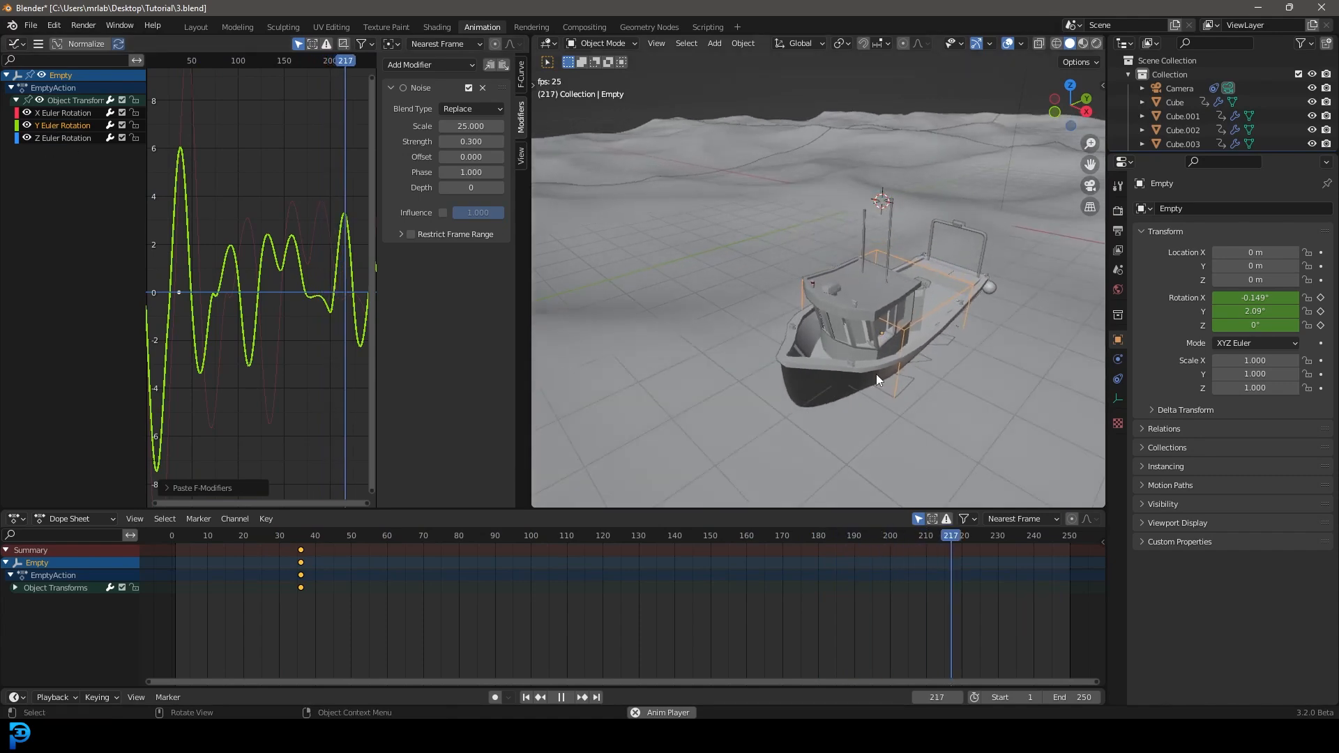
pyautogui.moveTo(865, 323); pyautogui.dragTo(826, 434, button='middle')
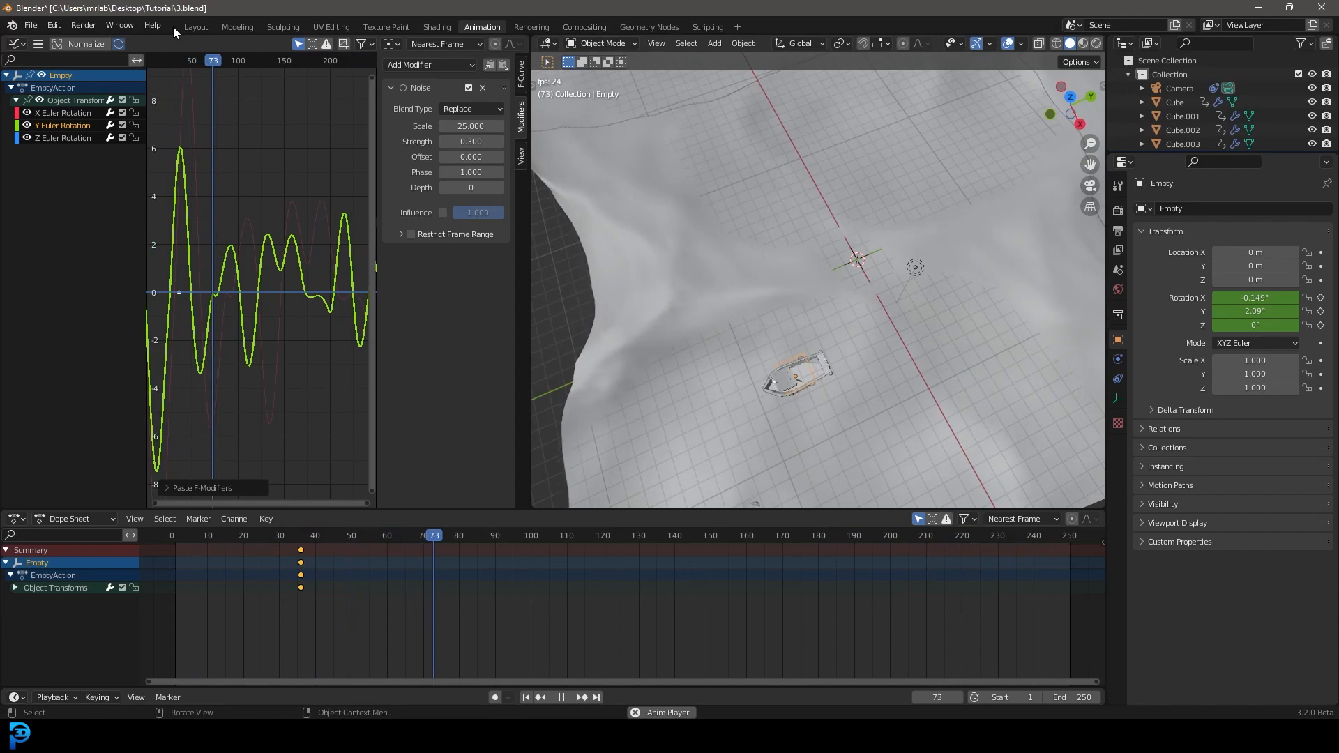
# Return to the Layout workspace and view the playing scene through the camera.
pyautogui.click(197, 27)
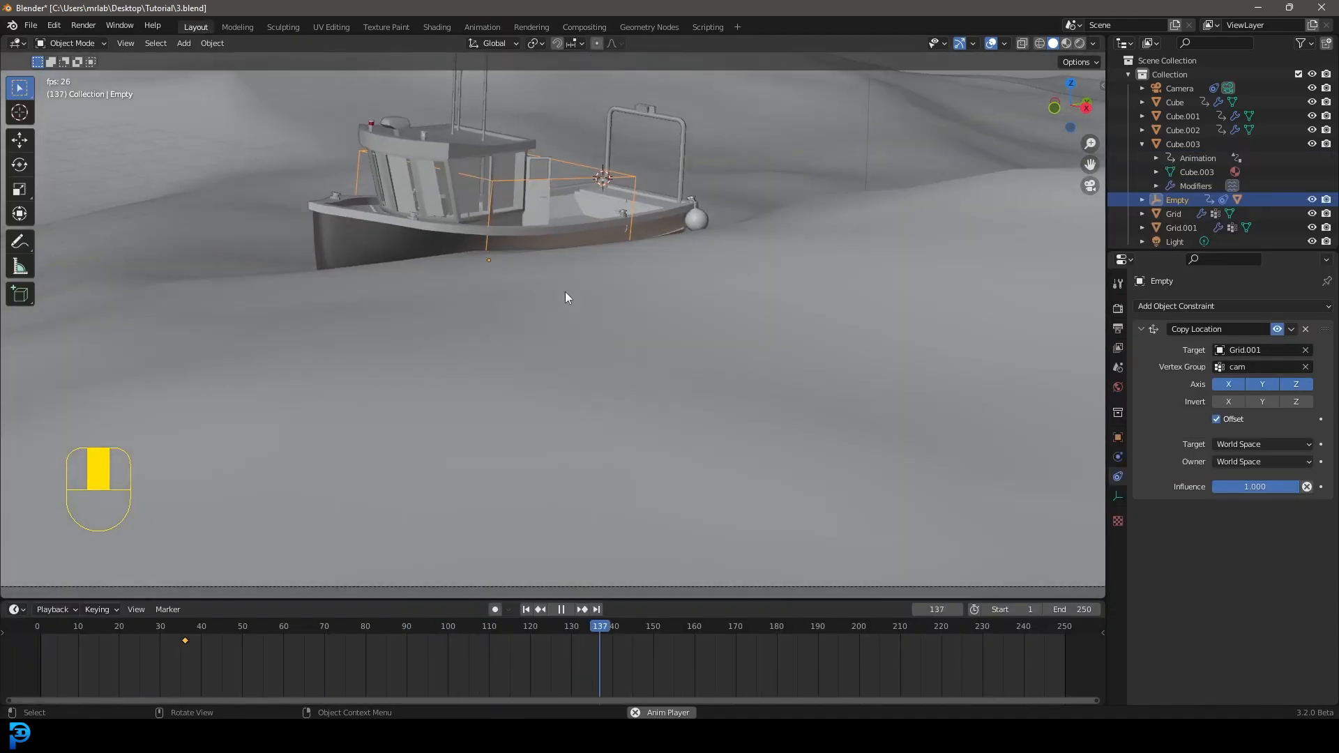
pyautogui.press('KP_0')
pyautogui.scroll(2, 567, 311)
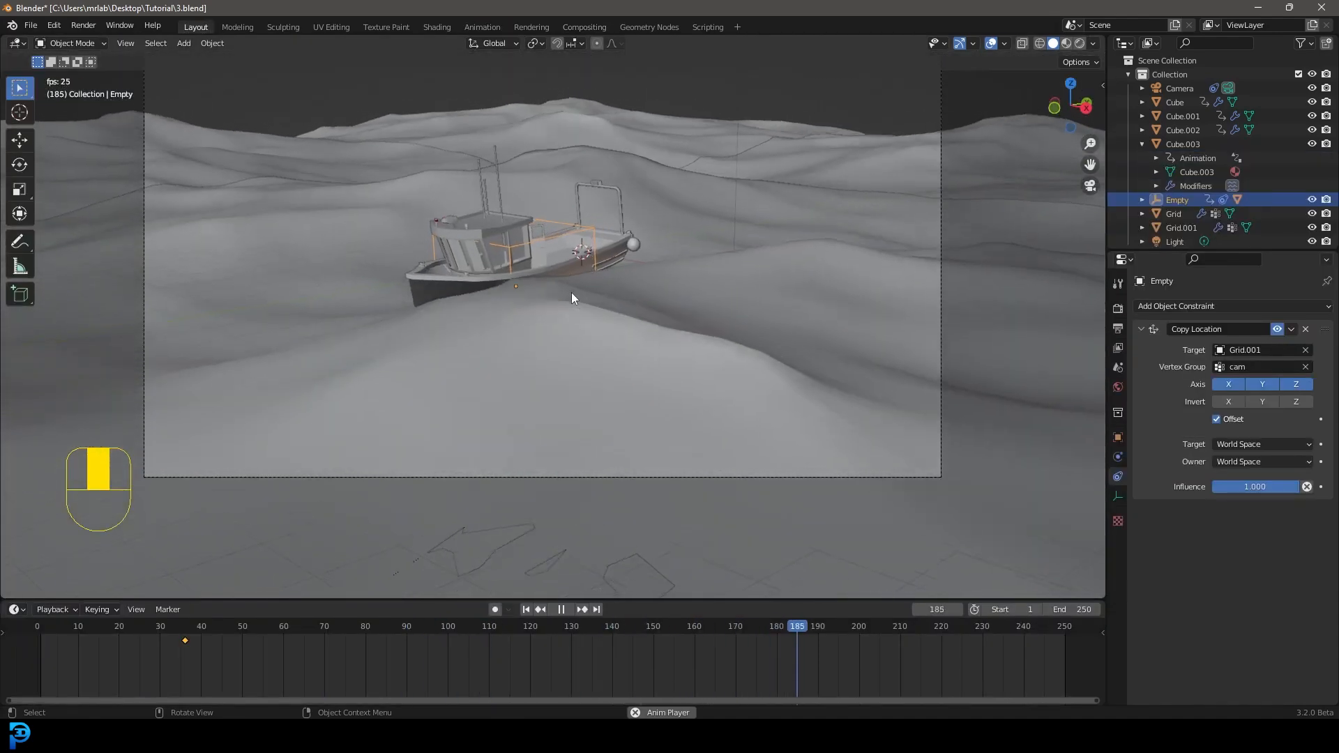
# In top view, move the boat's grid, Grid.001, about -1.9 m in X and 2.8 m in Y, and check it through the camera.
pyautogui.click(561, 335)
pyautogui.click(564, 329)
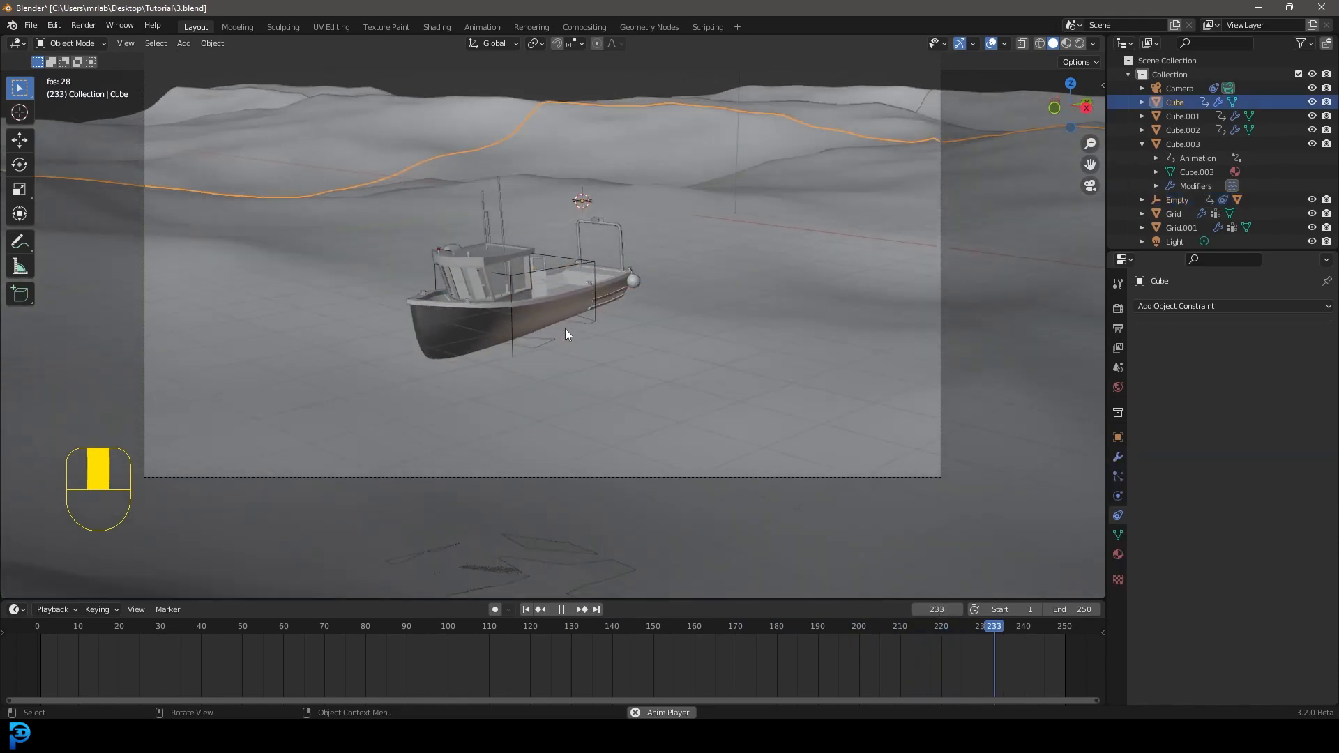
pyautogui.click(576, 324)
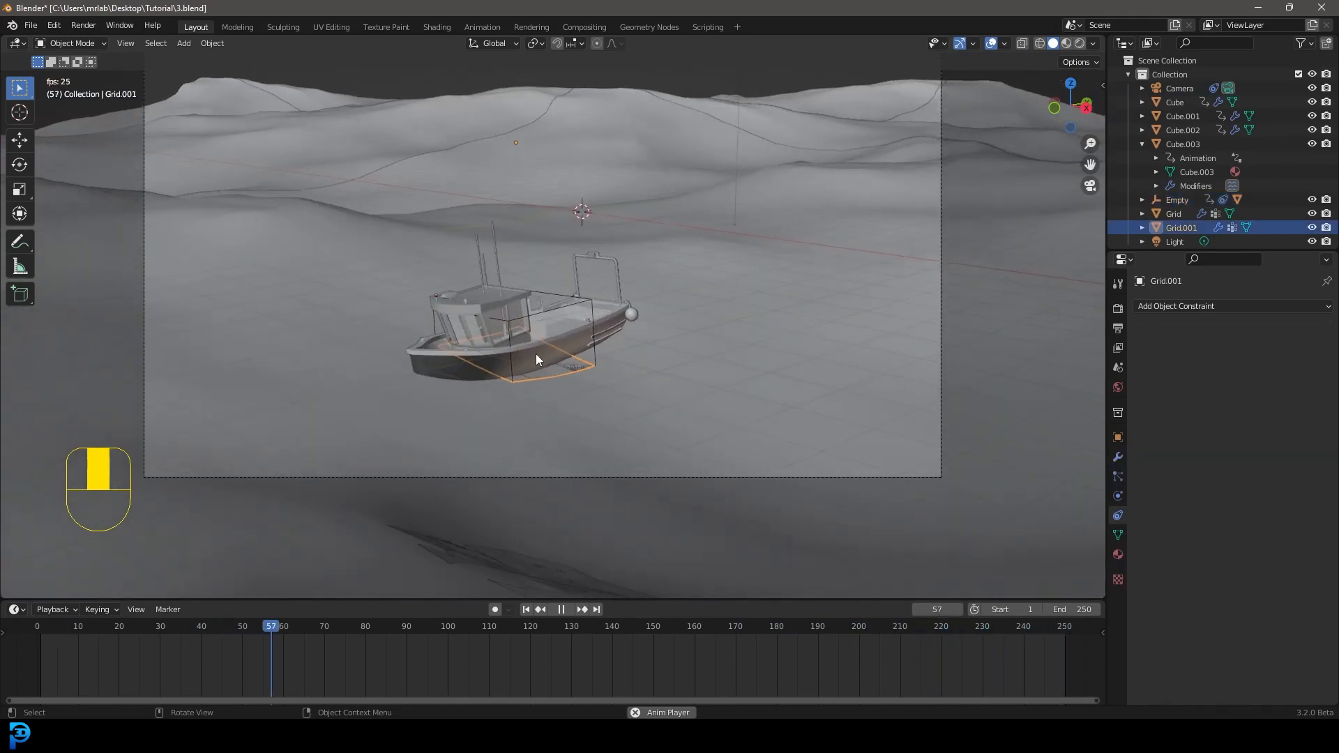
pyautogui.press('g')
pyautogui.click(551, 291)
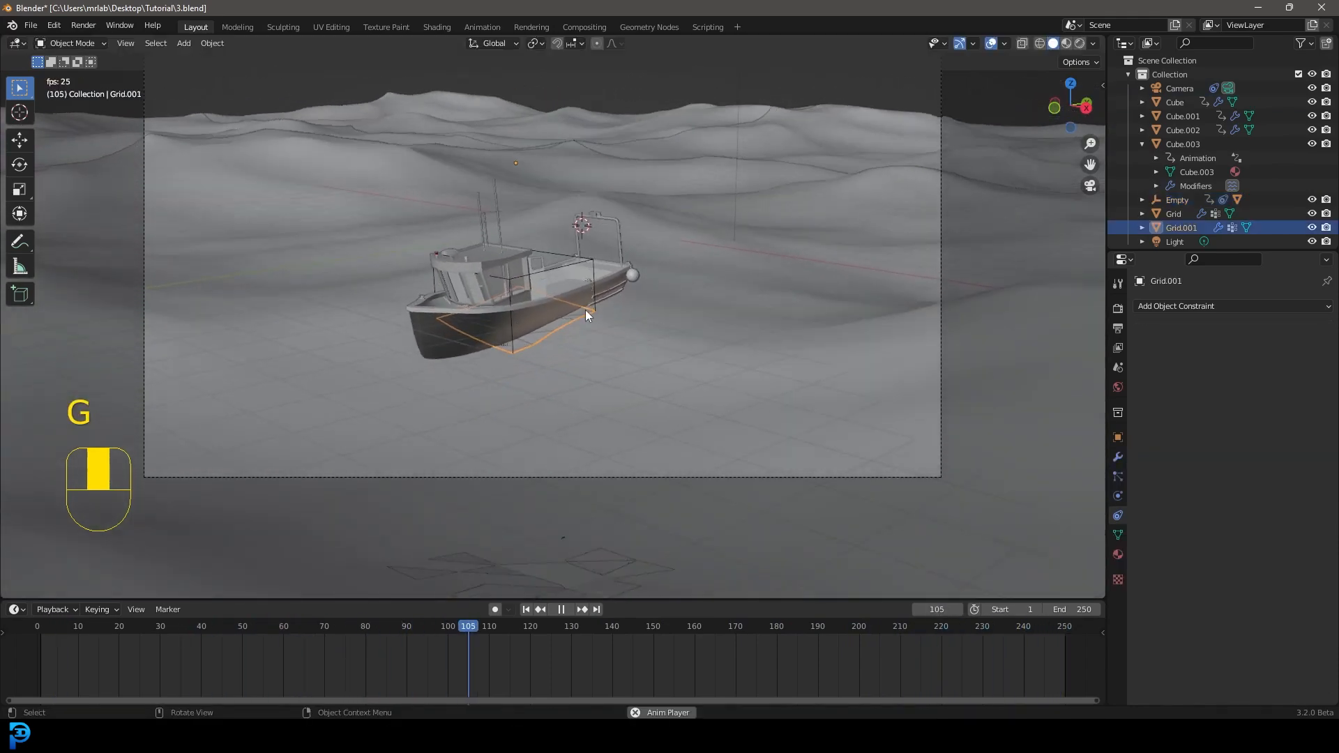
pyautogui.press('KP_7')
pyautogui.scroll(-3, 551, 303)
pyautogui.press('g')
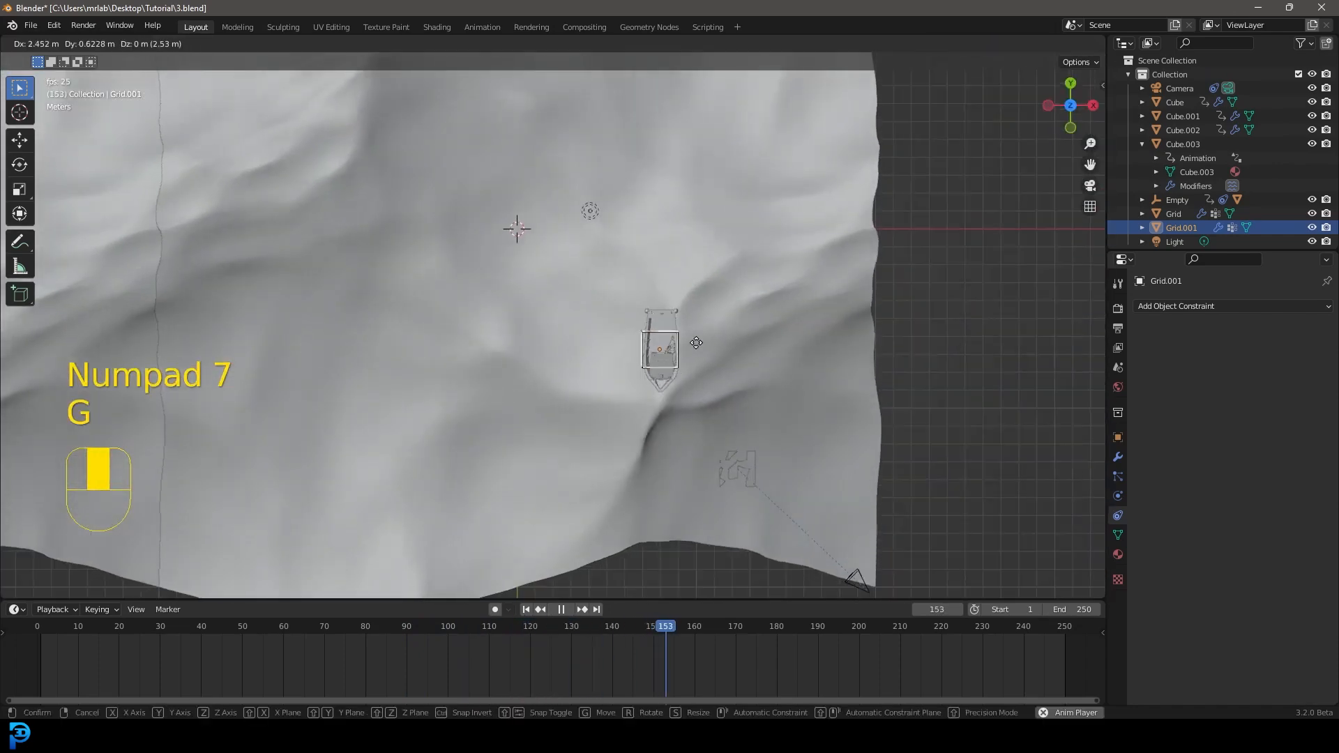
pyautogui.click(612, 321)
pyautogui.press('KP_0')
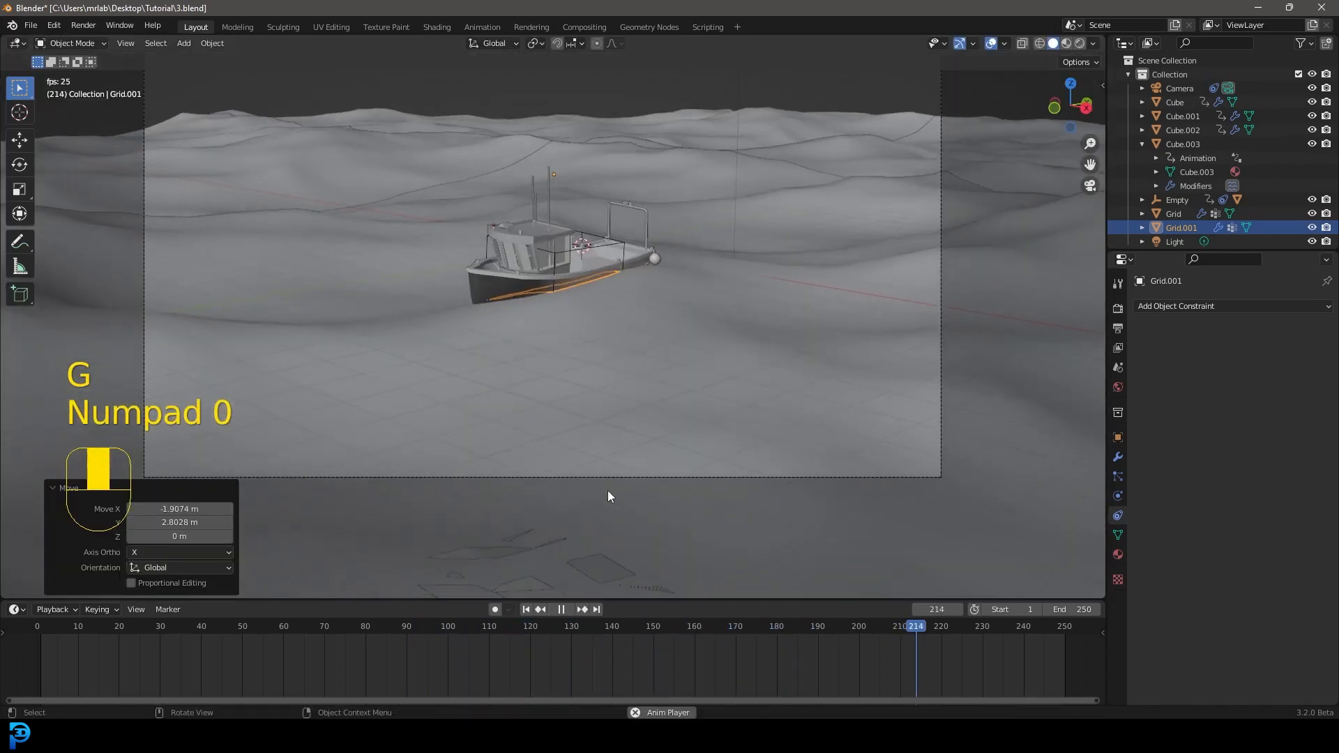
# In top view, move the camera's grid, Grid, about -0.52 m in X and 2.6 m in Y, and return to the camera view.
pyautogui.click(590, 565)
pyautogui.moveTo(583, 498); pyautogui.dragTo(670, 514, button='middle')
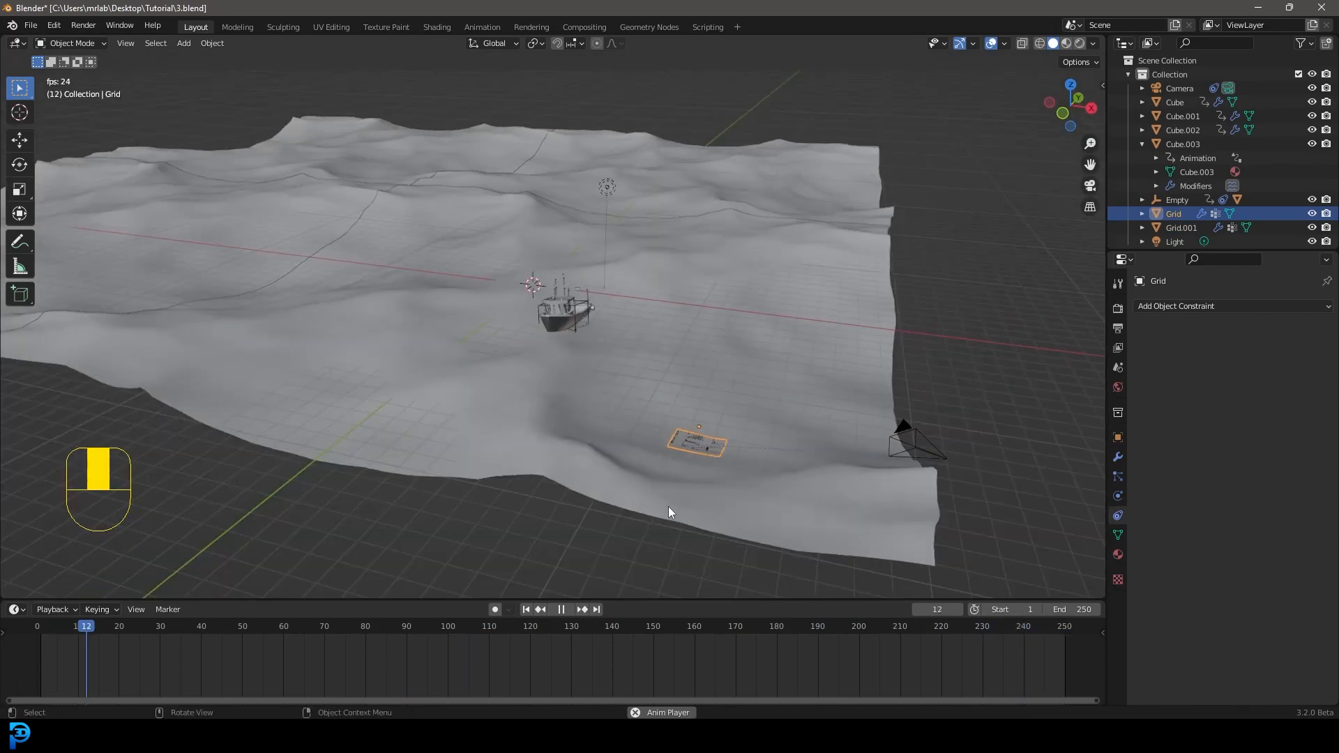
pyautogui.press('KP_7')
pyautogui.press('g')
pyautogui.click(836, 469)
pyautogui.press('KP_0')
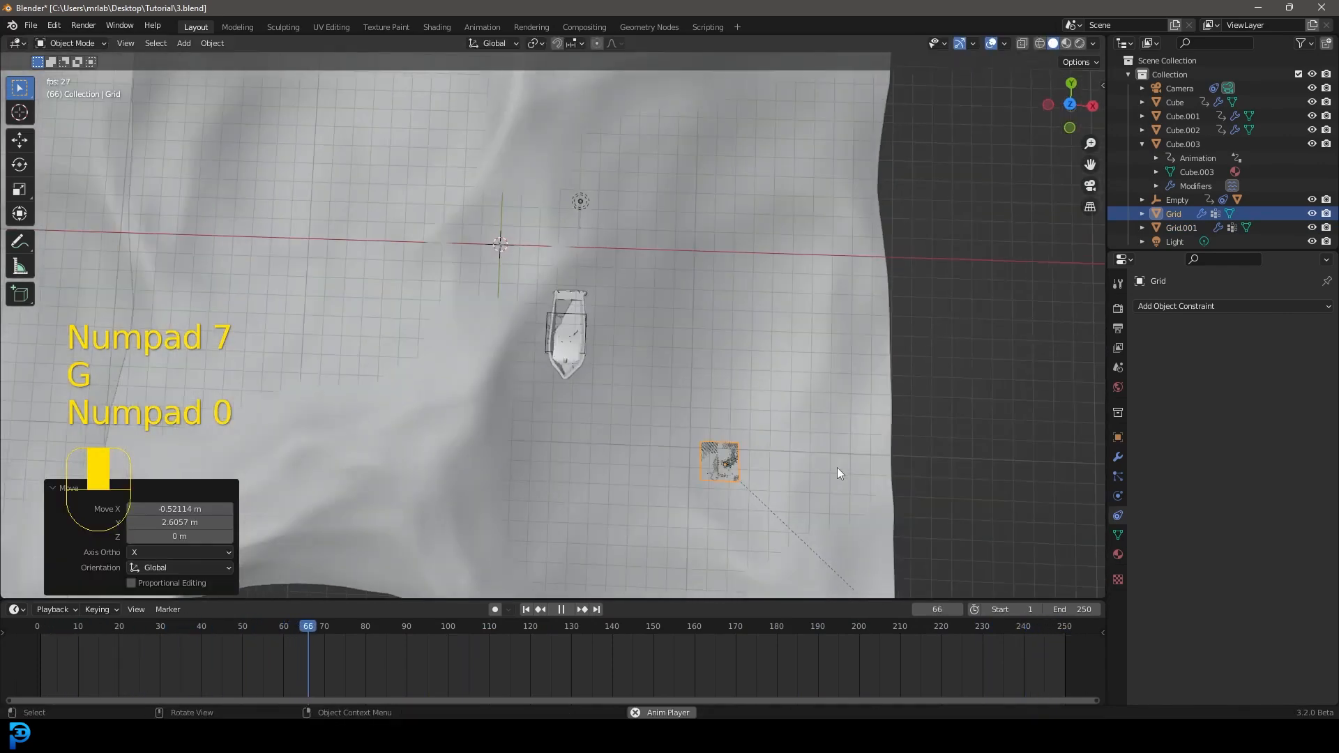
# Select the camera and reframe the boat by moving the camera about -0.92 m along the view's X axis.
pyautogui.click(623, 208)
pyautogui.scroll(2, 628, 237)
pyautogui.press('g')
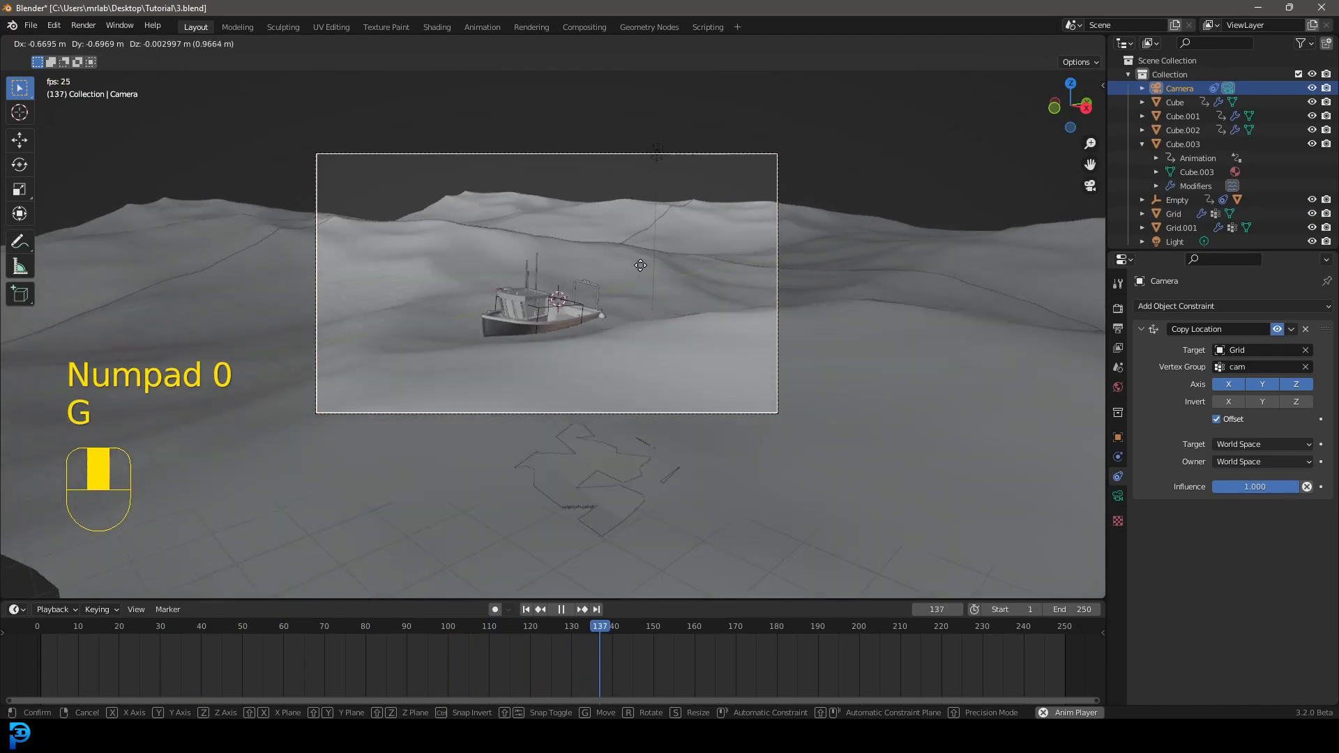
pyautogui.click(619, 317)
pyautogui.scroll(1, 618, 318)
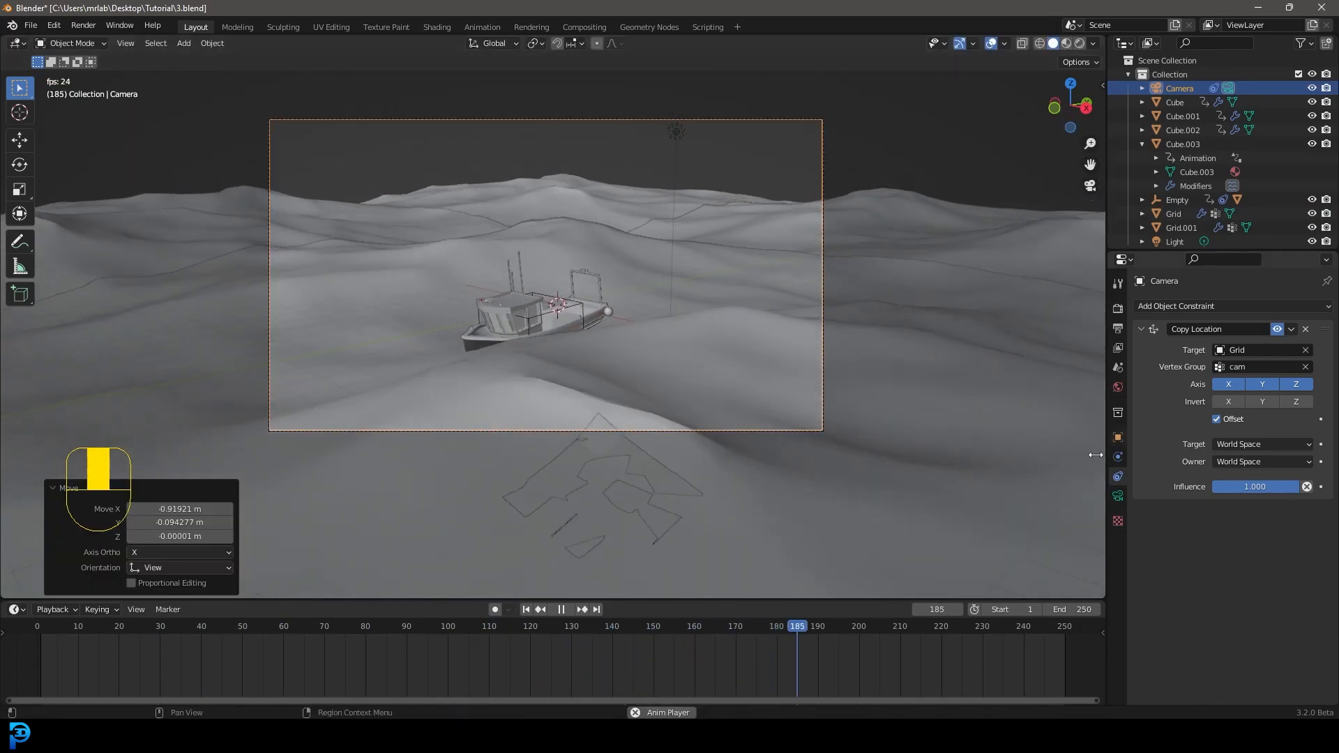
# Set the camera's focal length to 95 mm.
pyautogui.click(1117, 496)
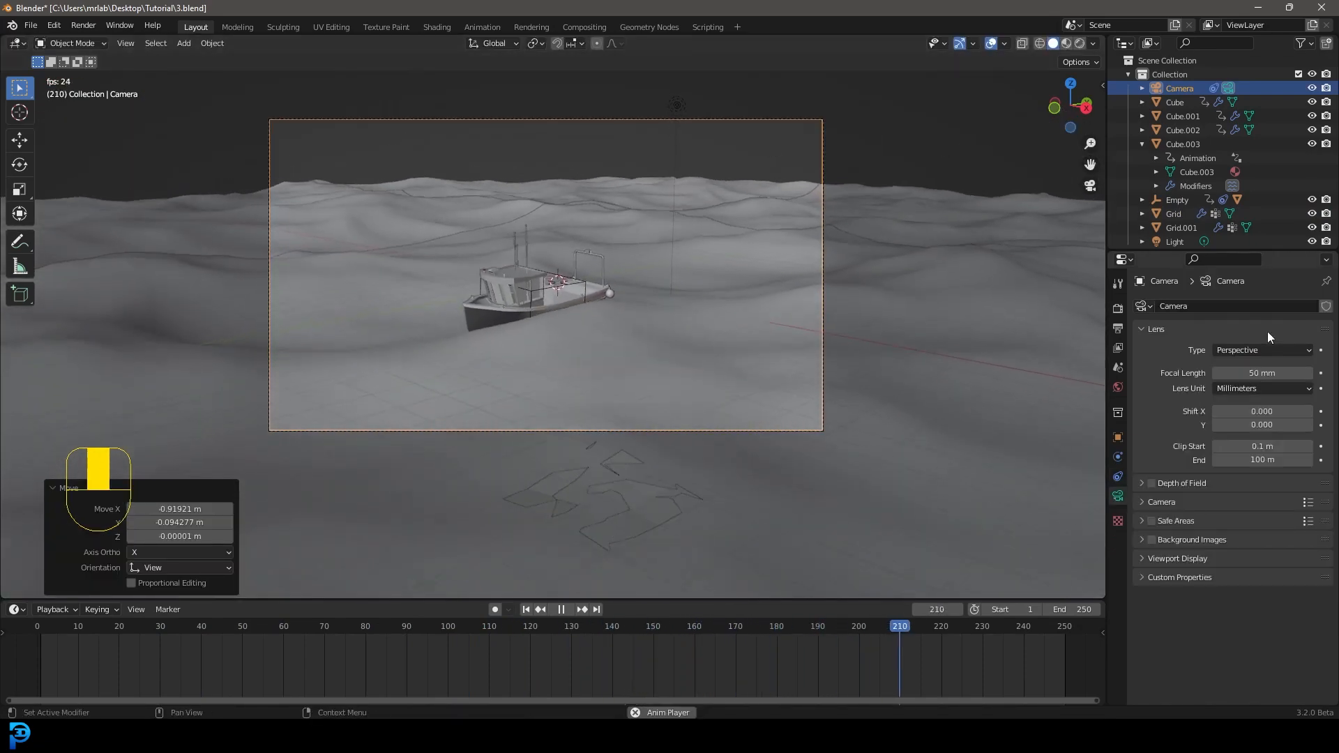
pyautogui.click(1252, 374)
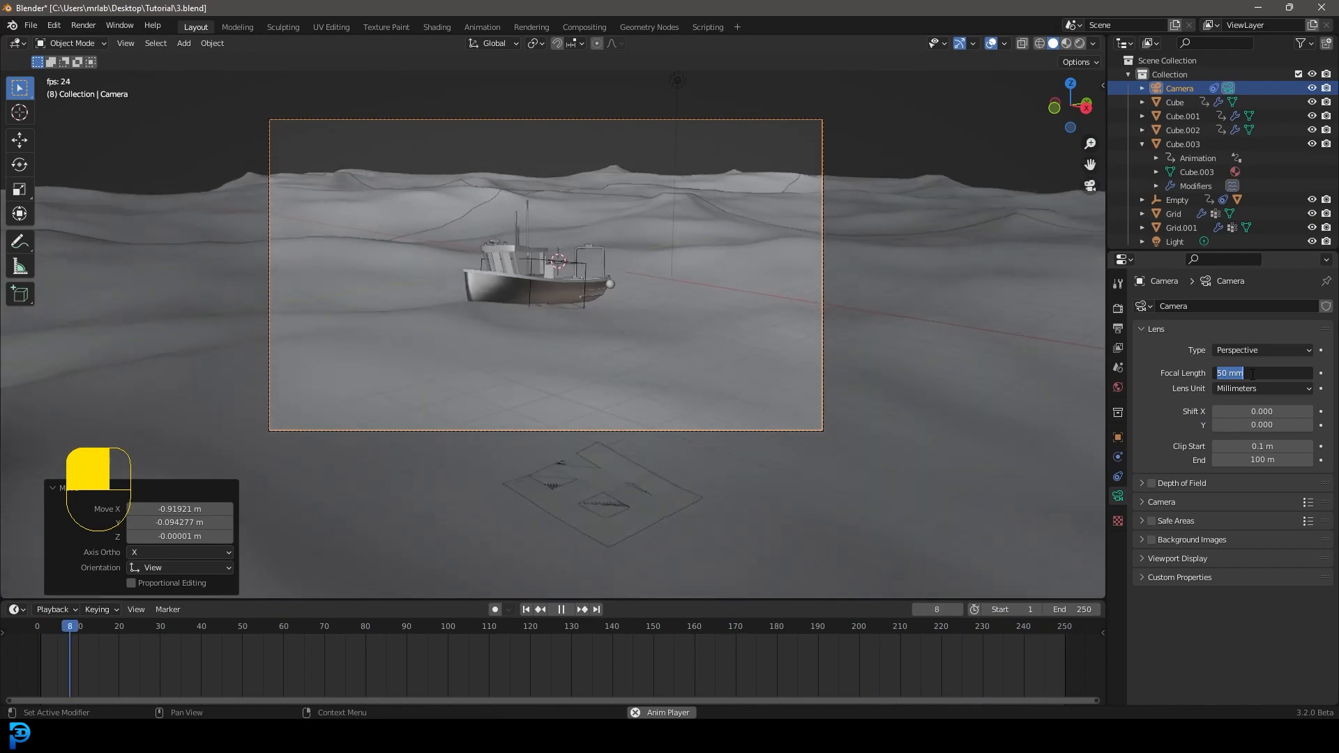
pyautogui.write('95')
pyautogui.press('Return')
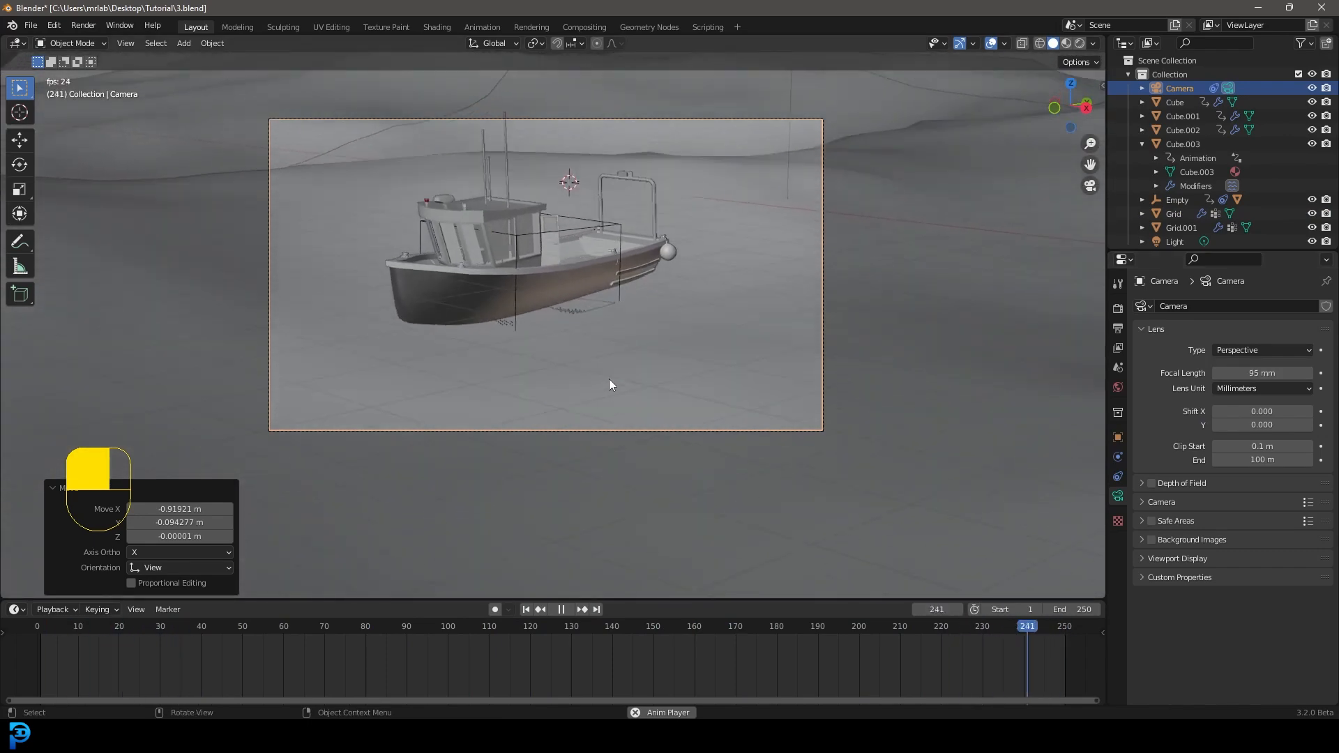
# Tilt the camera with a trackball rotation of about 8° and 1.7°.
pyautogui.scroll(-2, 607, 381)
pyautogui.press('r')
pyautogui.press('r')
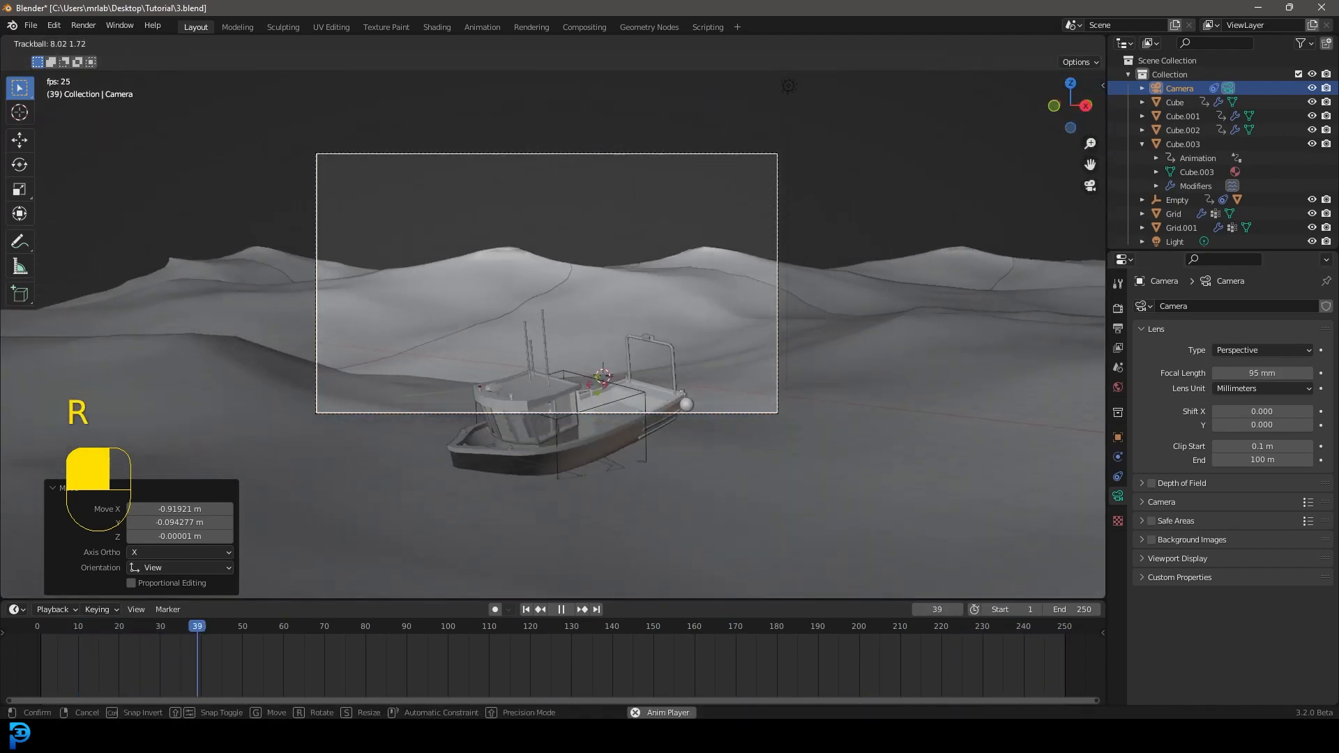
pyautogui.click(597, 385)
# Pull the camera back about 7.9 m along its local Z axis and lower it about 2.25 m in the view.
pyautogui.press('g')
pyautogui.middleClick(576, 314)
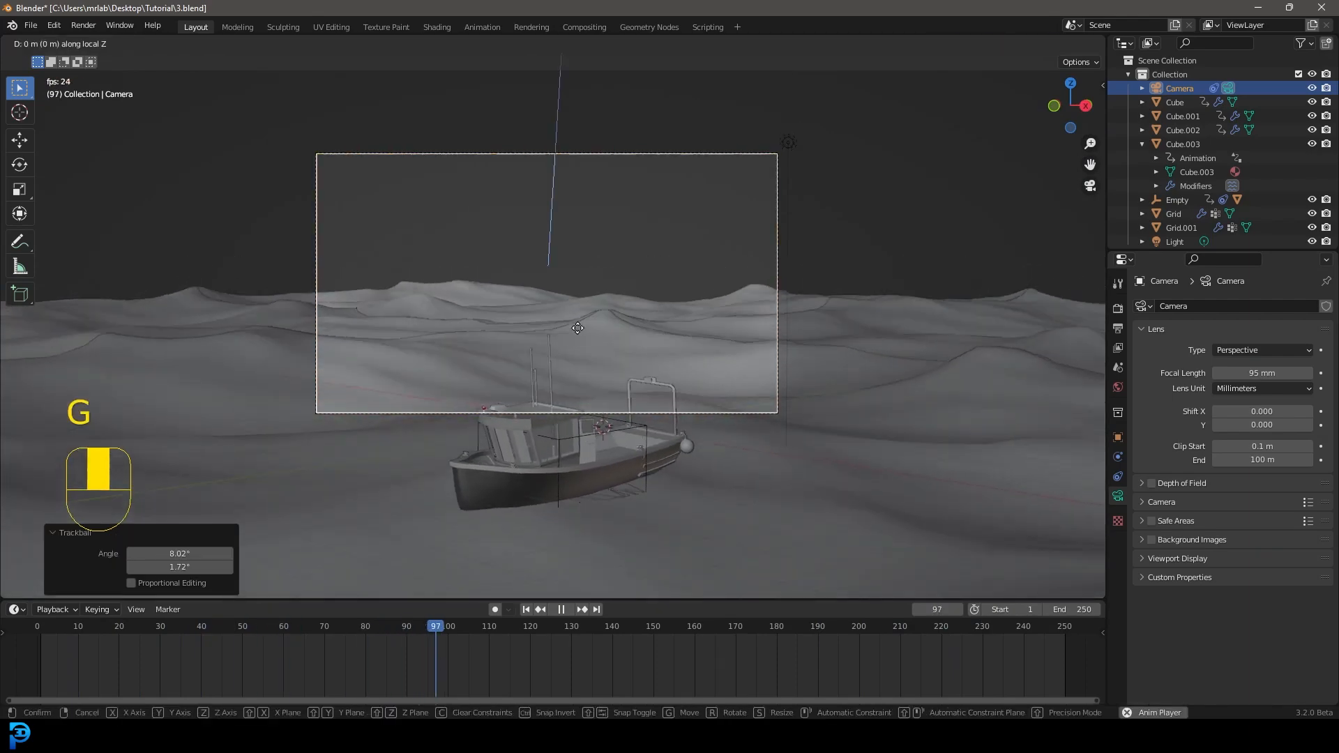
pyautogui.click(583, 406)
pyautogui.press('g')
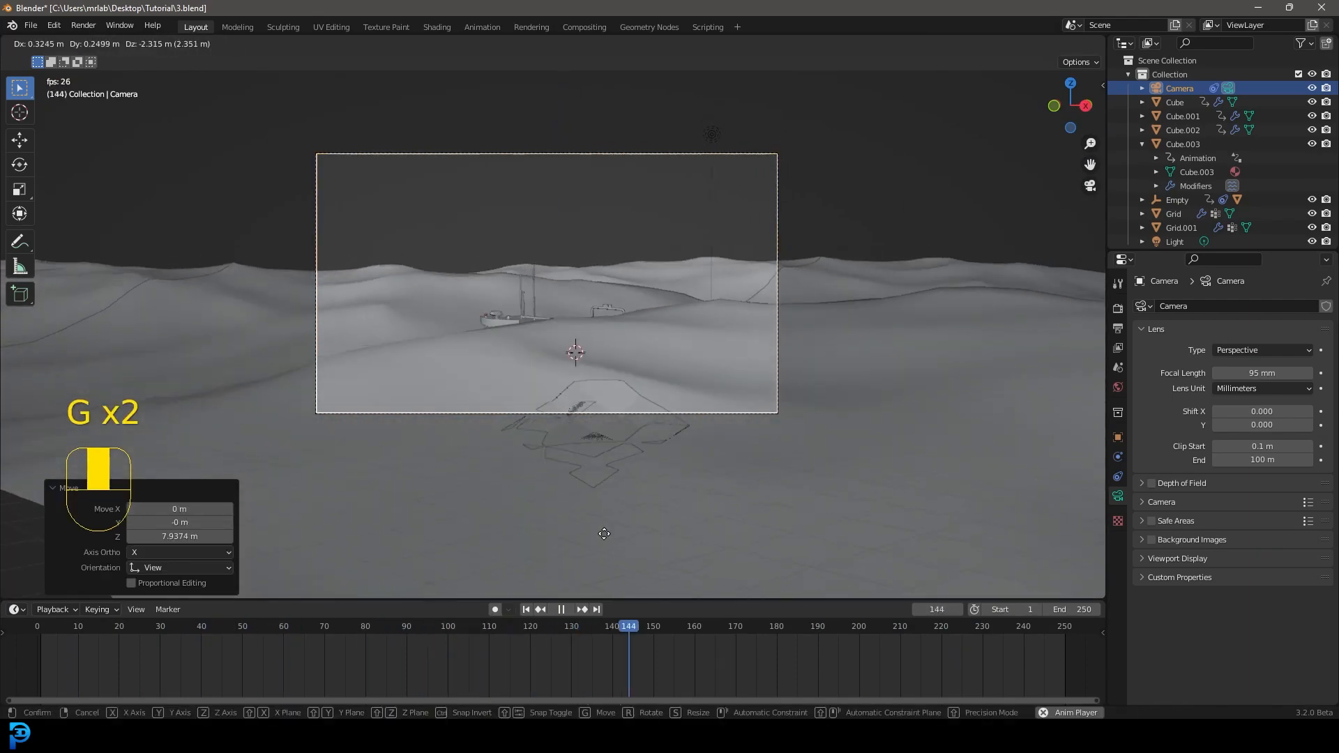
pyautogui.click(597, 531)
pyautogui.scroll(3, 922, 418)
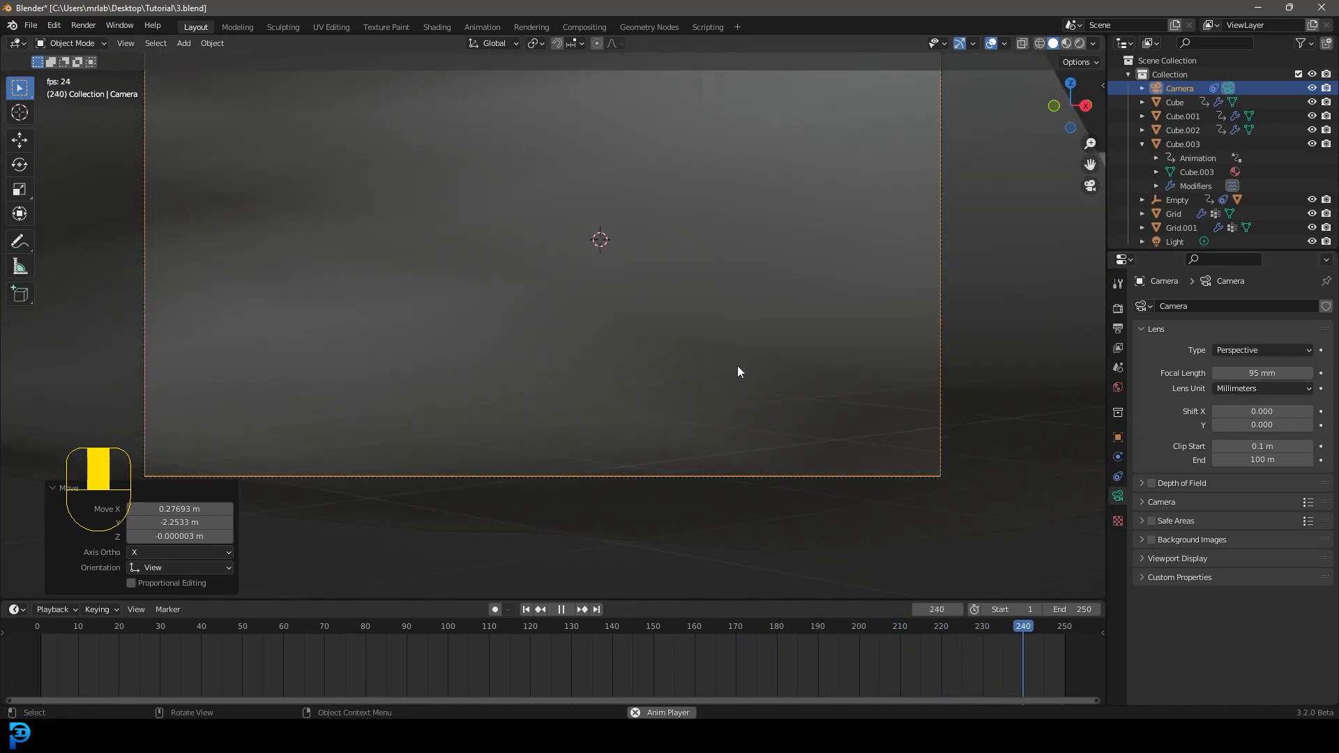
# Move the camera upward about 2.53 m and rotate it freely by about -5.25° and 0.286° to frame the boat on the waves.
pyautogui.press('g')
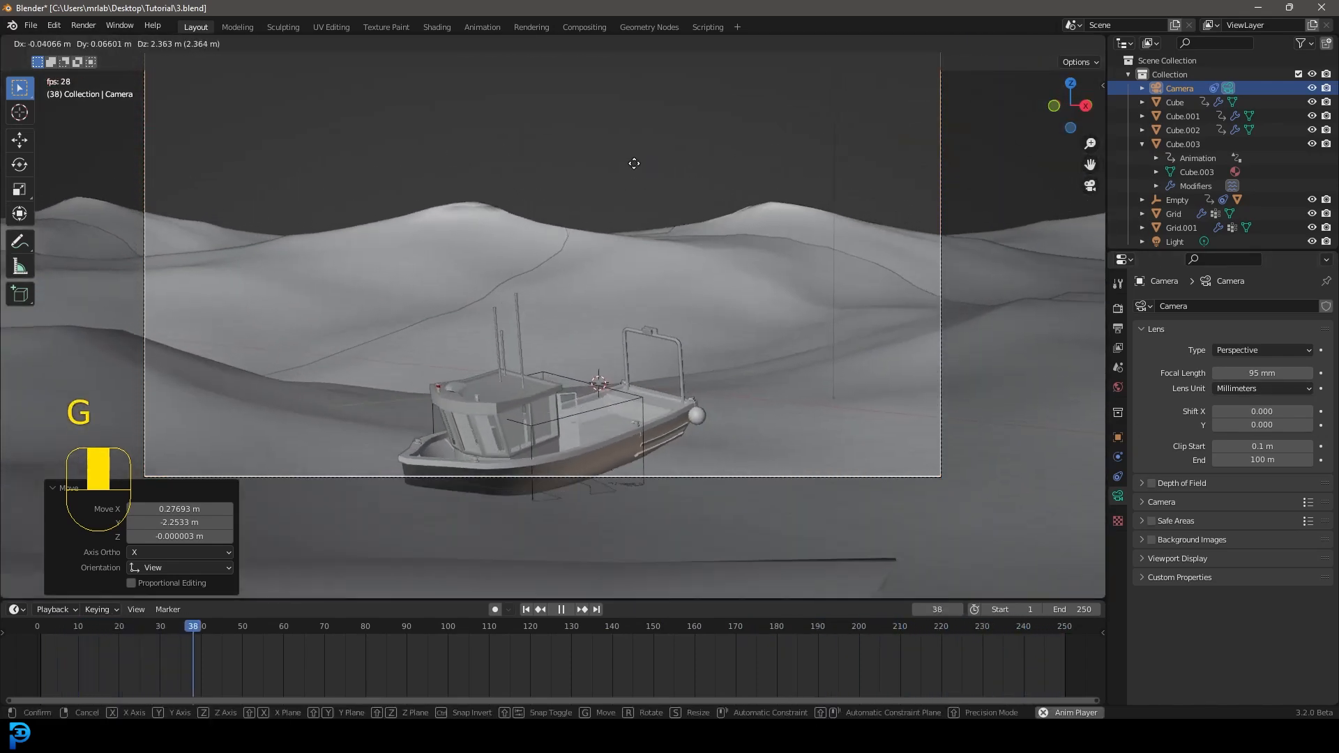
pyautogui.click(634, 156)
pyautogui.press('r')
pyautogui.press('r')
pyautogui.press('shift')
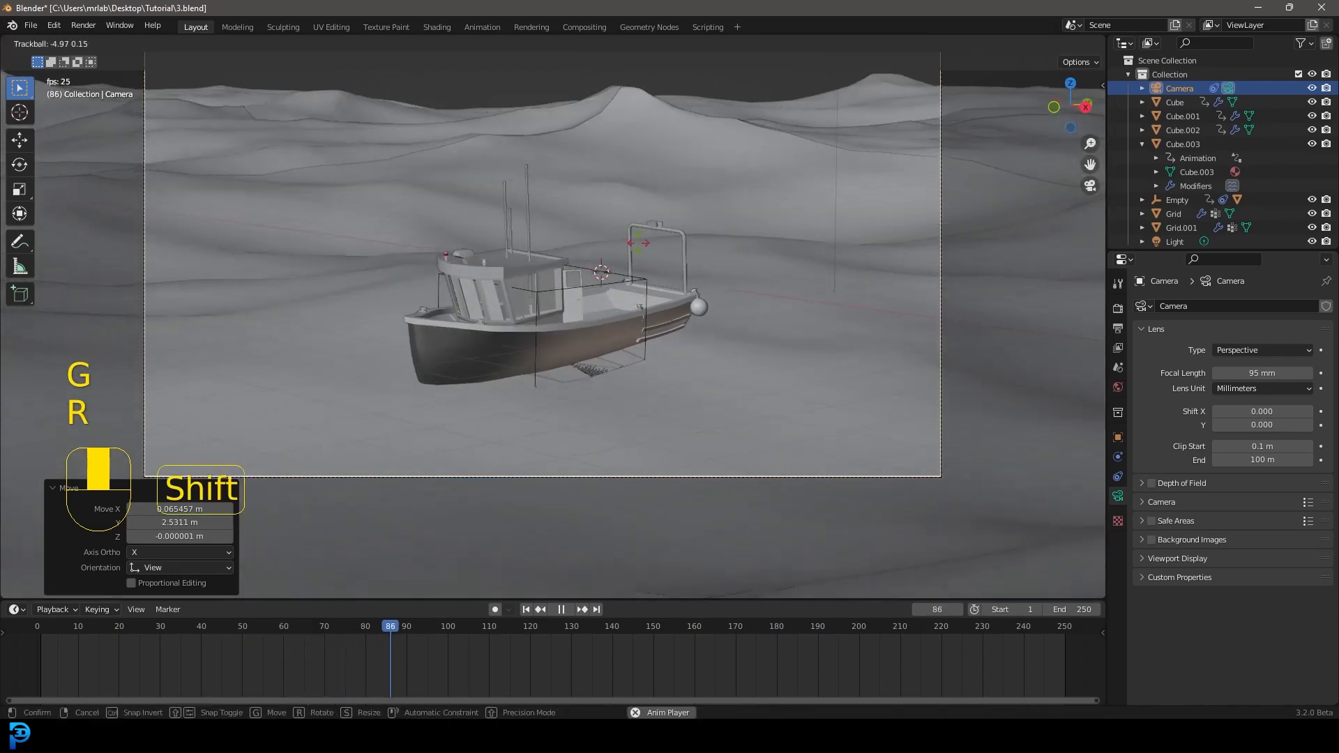
pyautogui.click(645, 241)
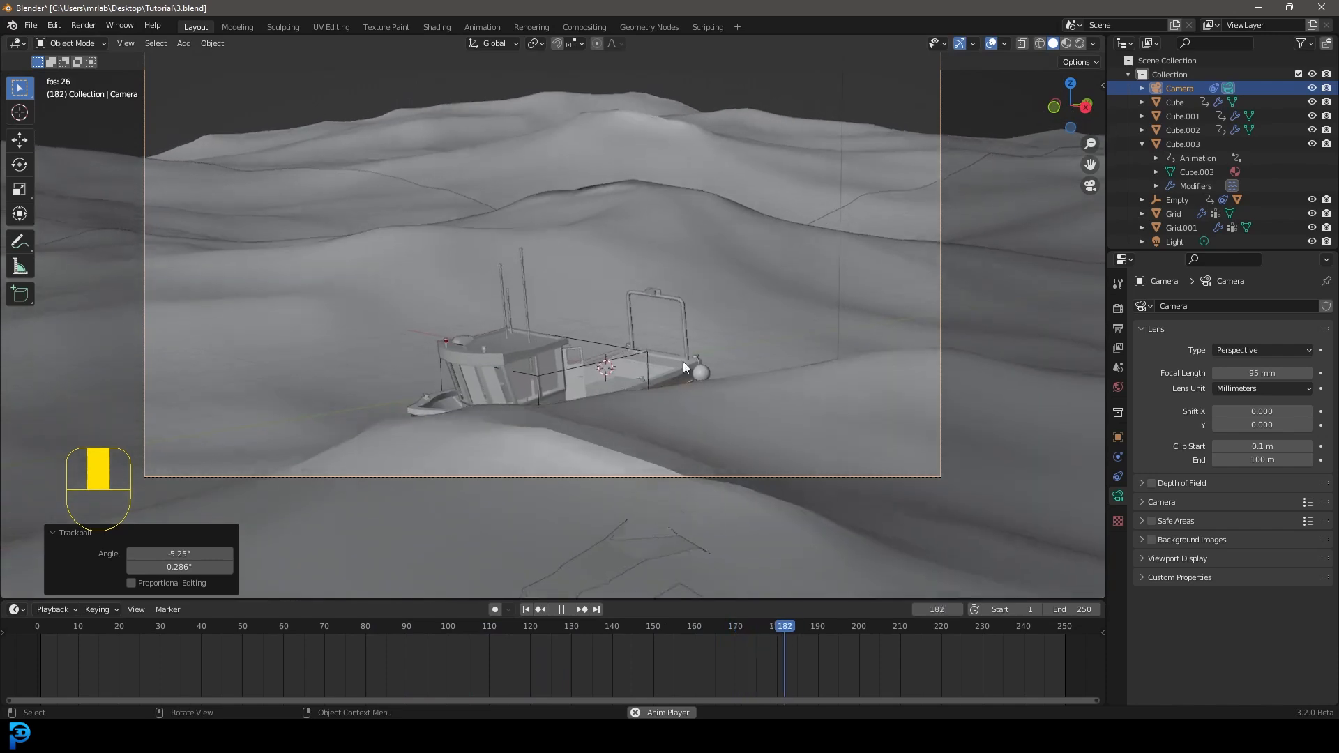
# Review the playing ocean animation from outside and through the camera, and stop playback.
pyautogui.scroll(-2, 572, 301)
pyautogui.scroll(1, 571, 296)
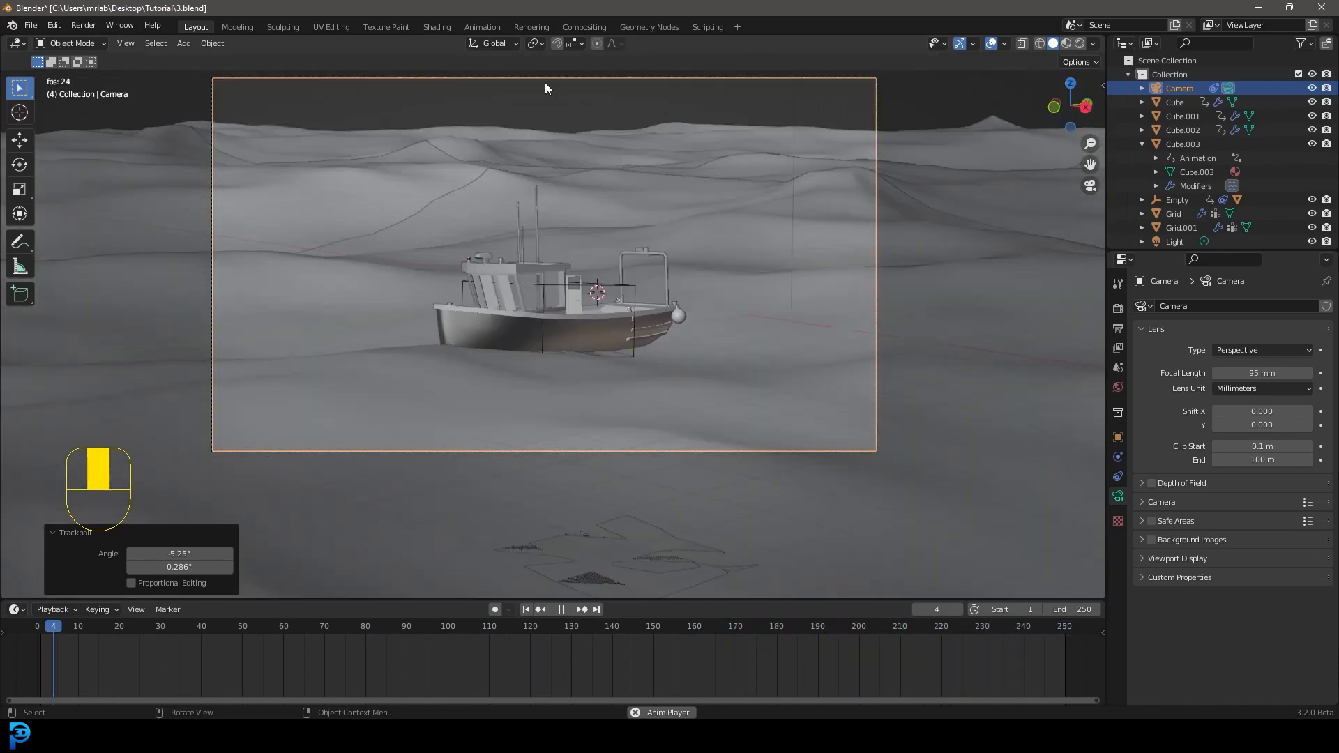
pyautogui.scroll(-2, 672, 355)
pyautogui.moveTo(673, 356); pyautogui.dragTo(810, 322, button='middle')
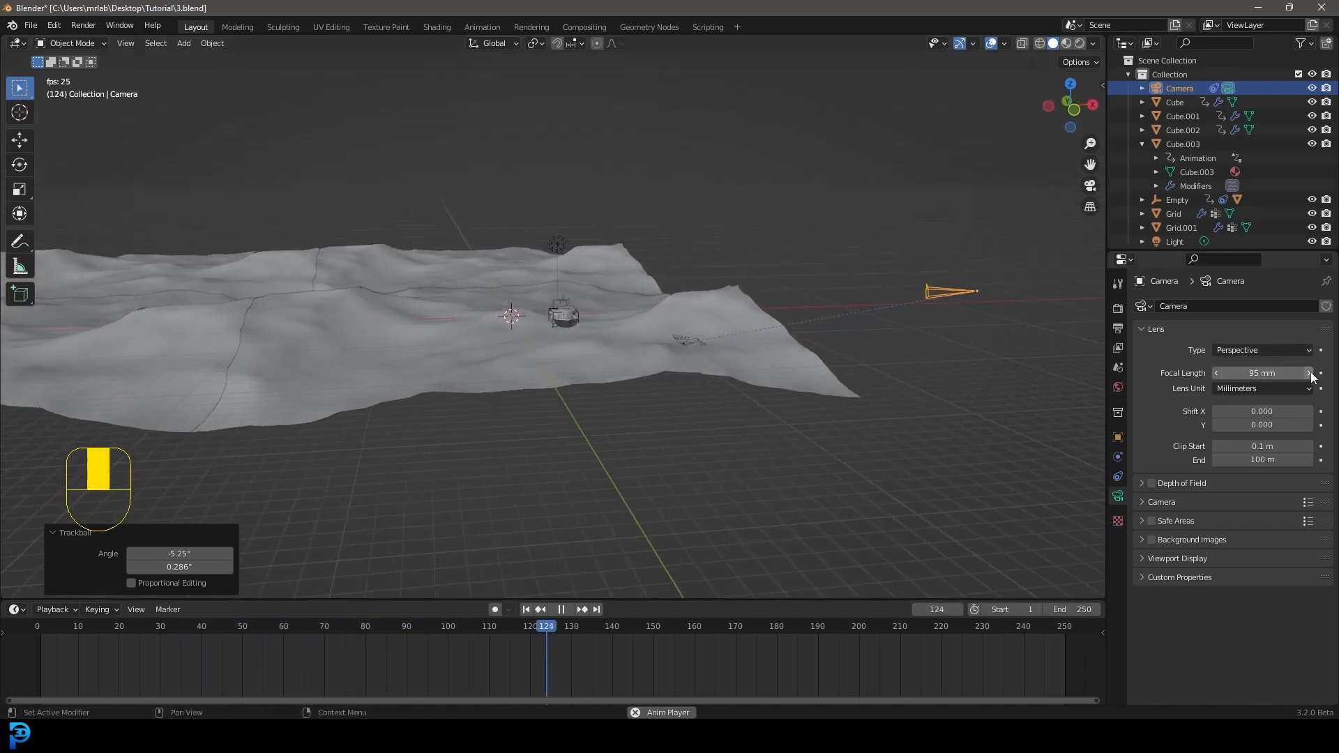
pyautogui.press('KP_0')
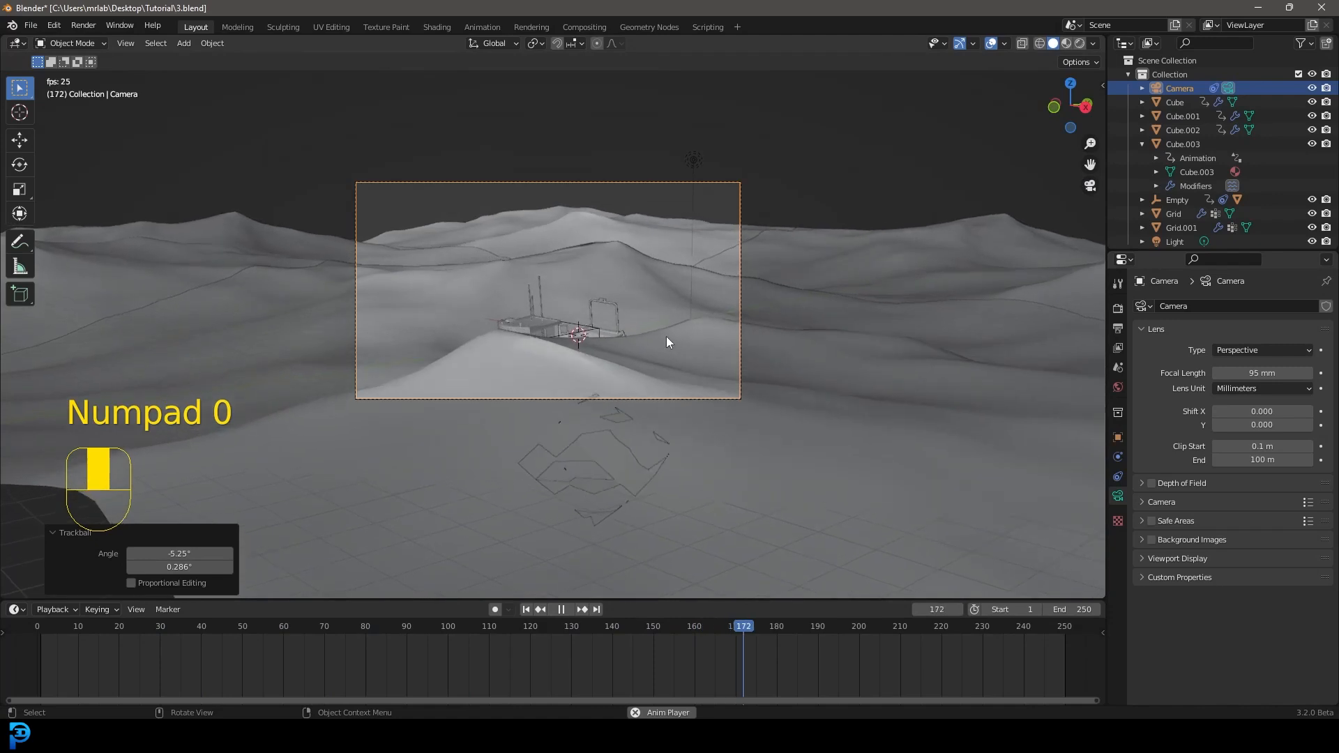
pyautogui.scroll(3, 659, 328)
pyautogui.press('space')
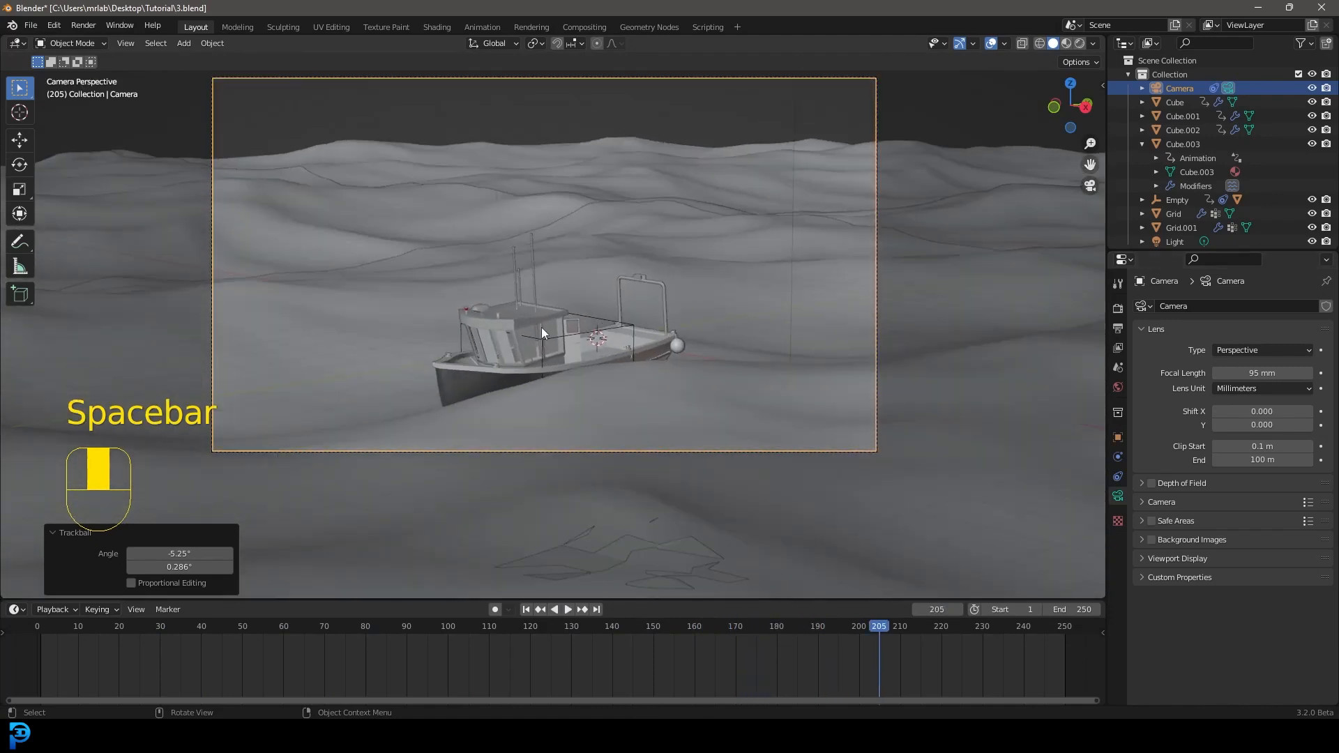
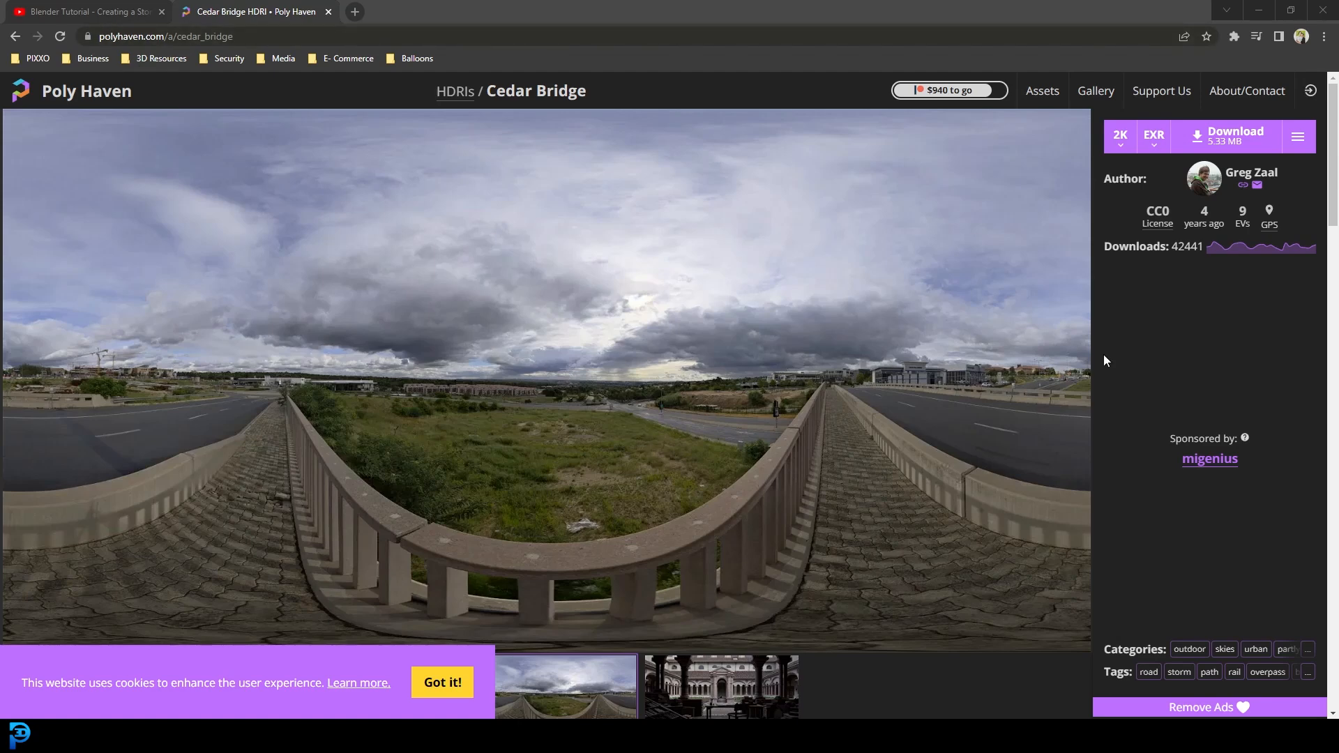
# Open the resolution choices for the Cedar Bridge HDRI on Poly Haven, and switch back to the Blender window with 4.blend.
pyautogui.click(1128, 148)
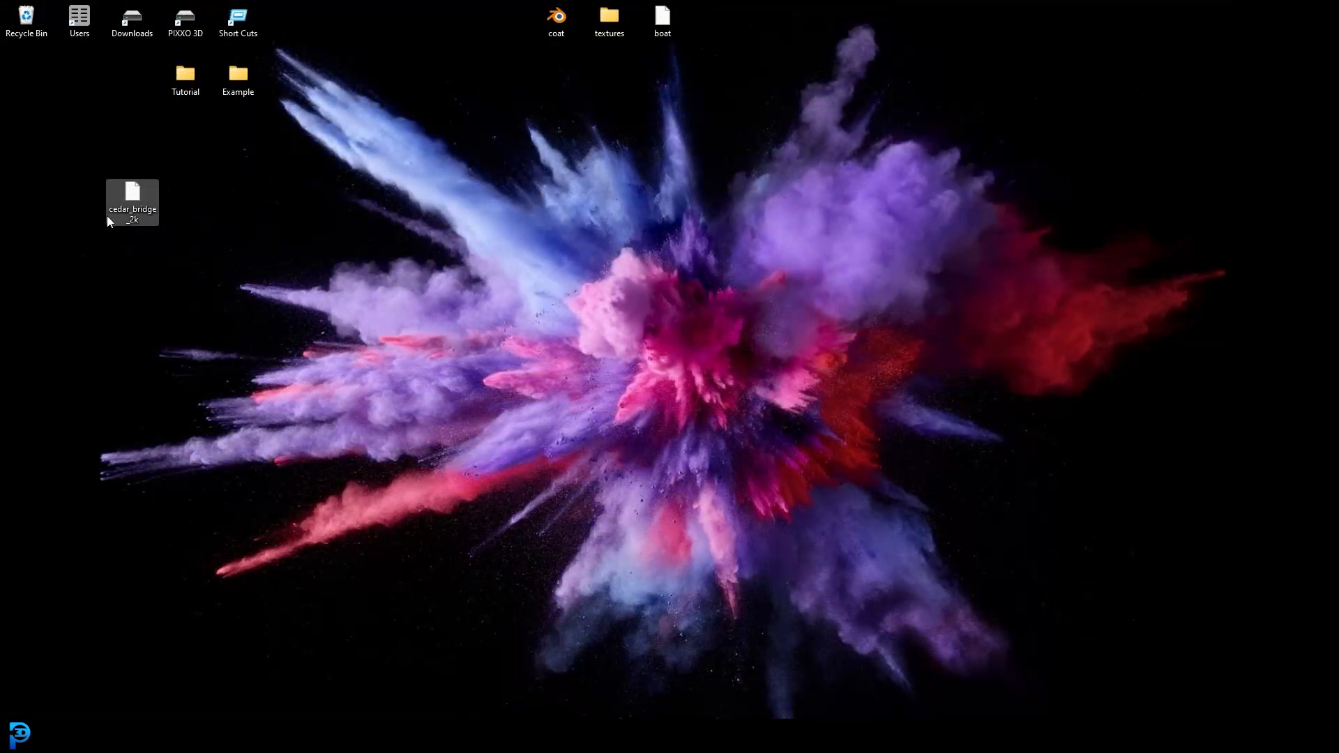
pyautogui.moveTo(558, 736)
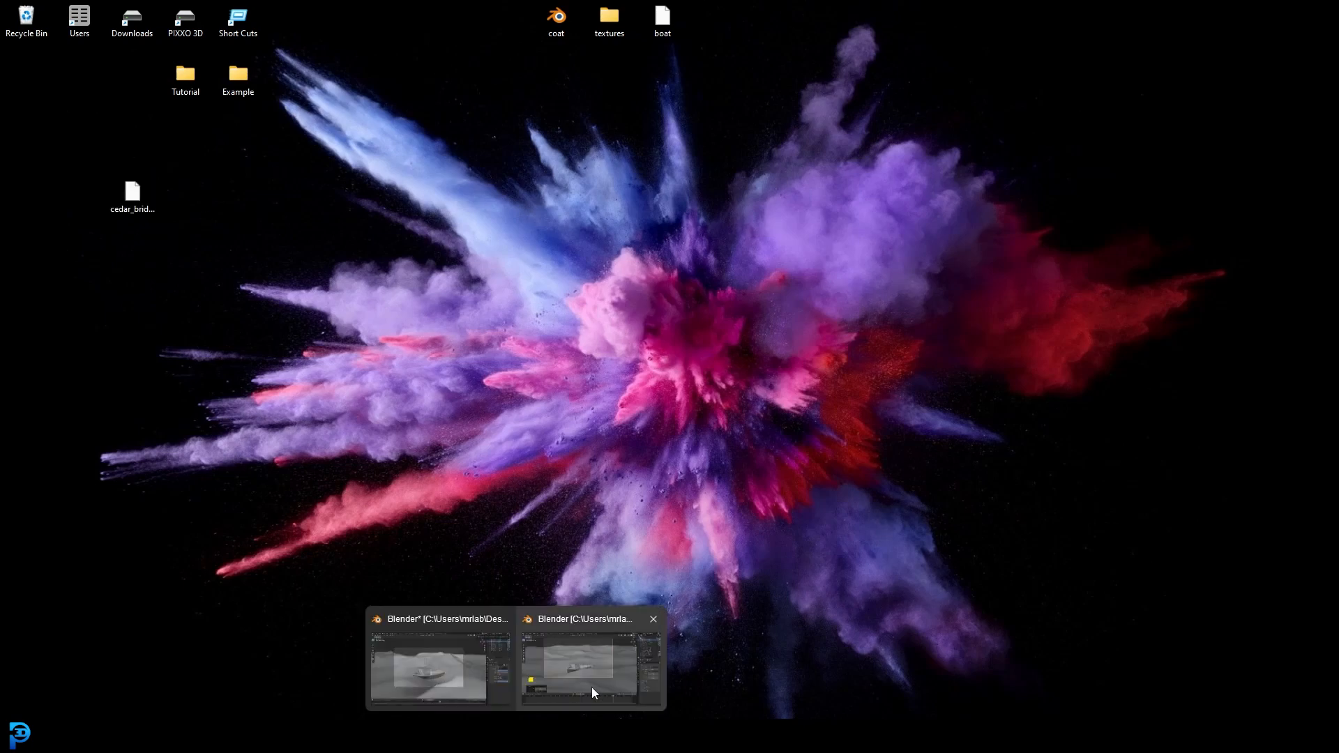
pyautogui.click(635, 649)
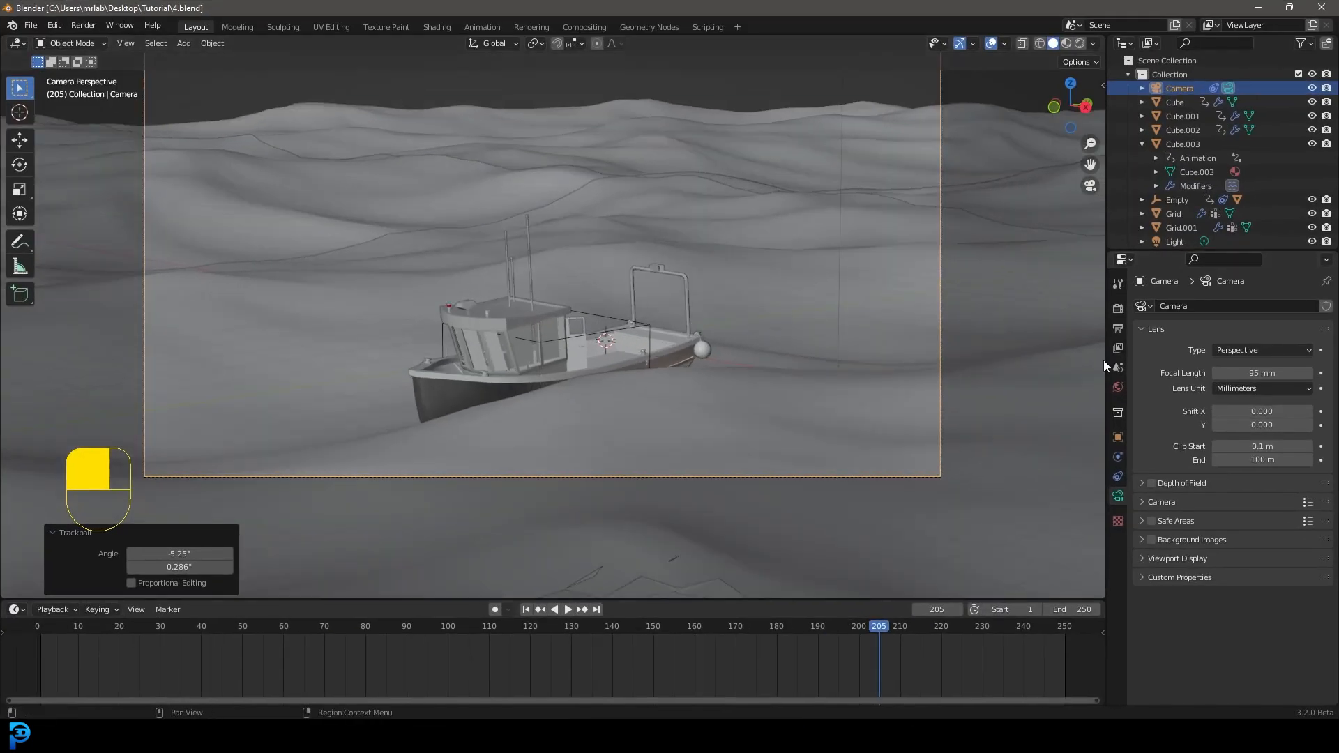
# Use an Environment Texture as the world background color and load cedar_bridge_2k.exr from the Desktop folder.
pyautogui.click(1118, 388)
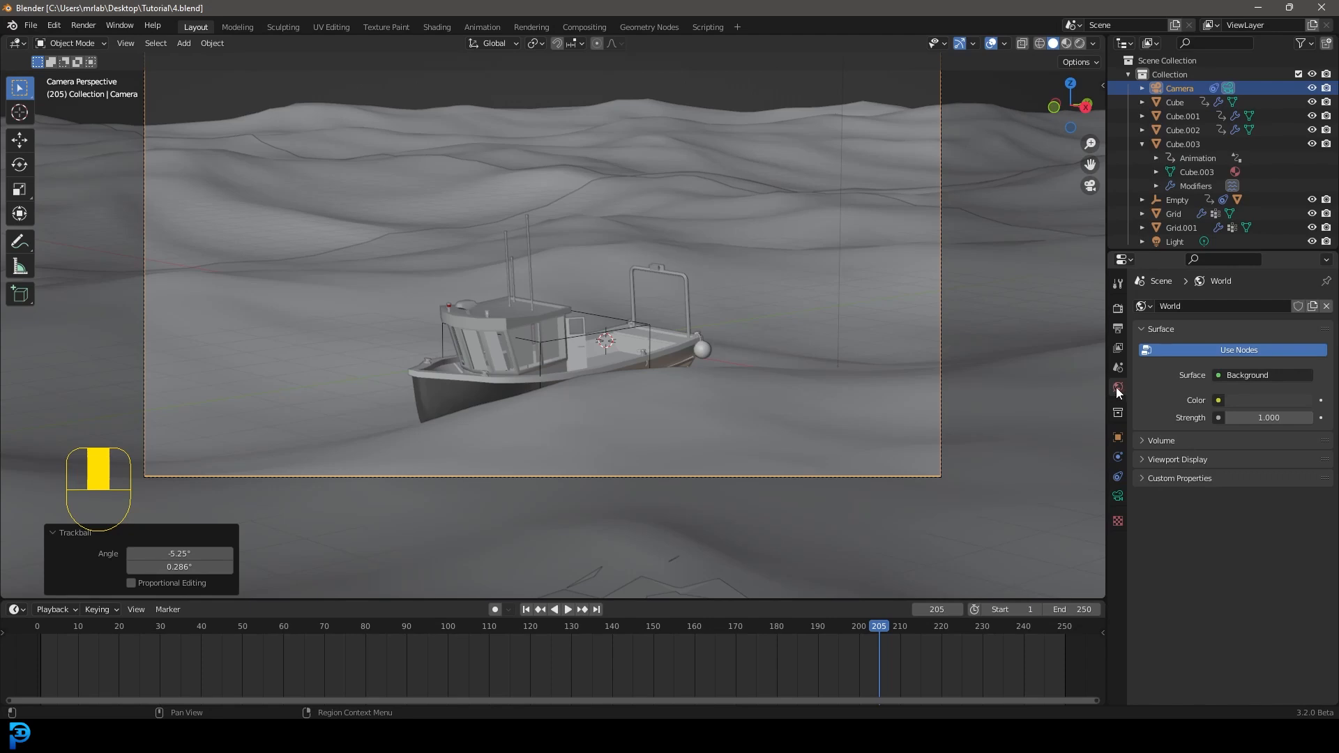
pyautogui.click(1219, 401)
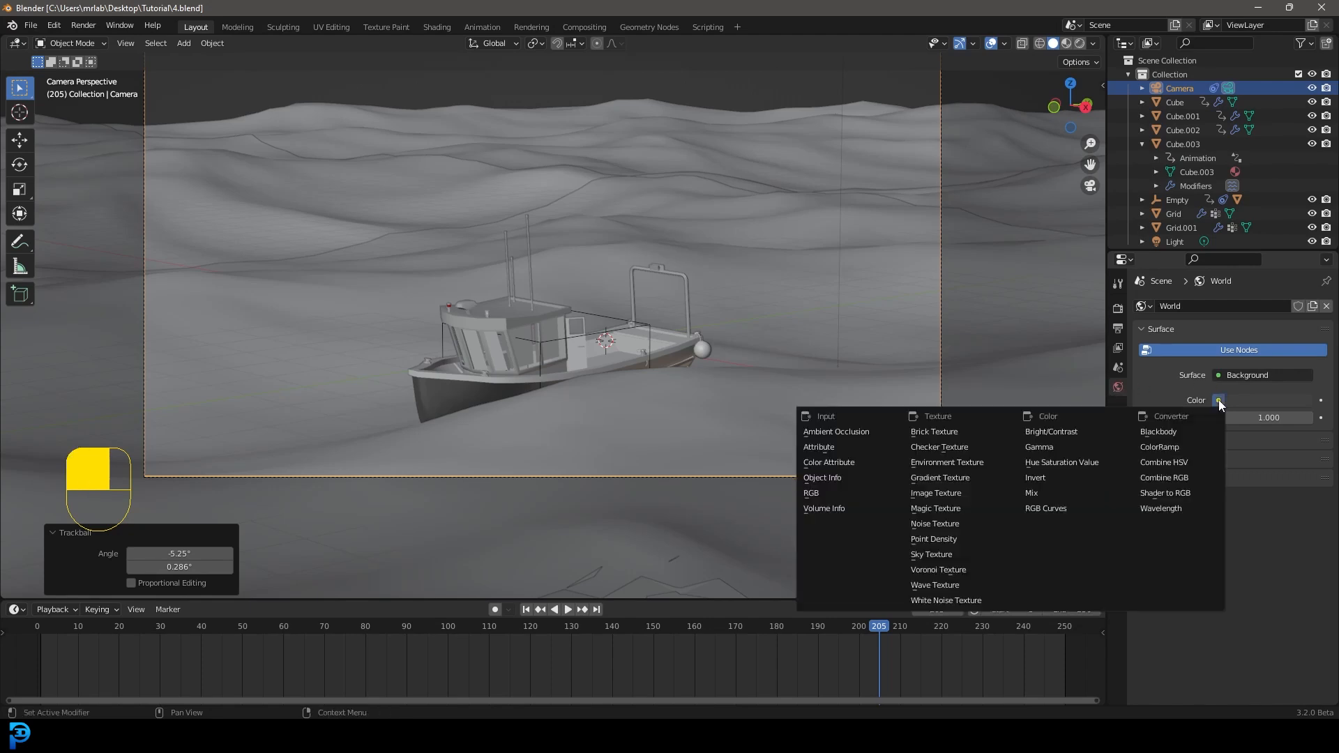
pyautogui.click(951, 464)
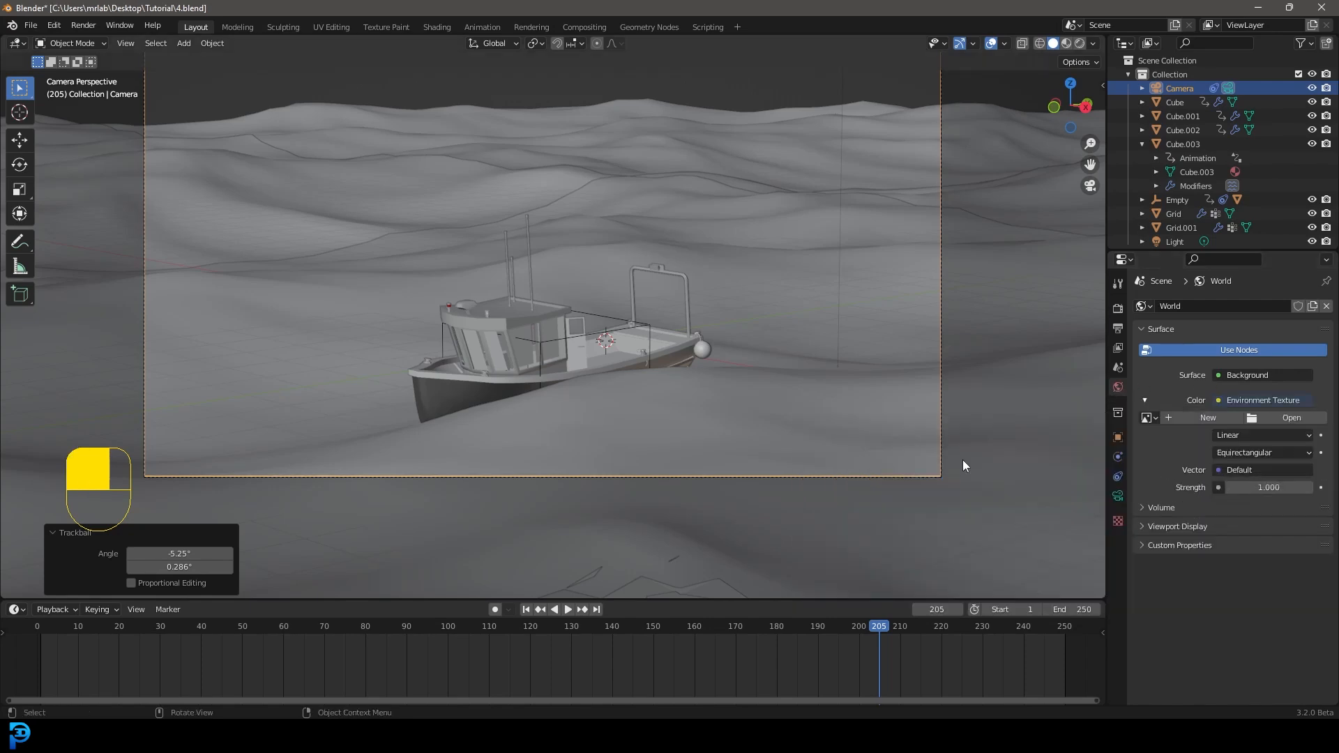
pyautogui.click(1292, 417)
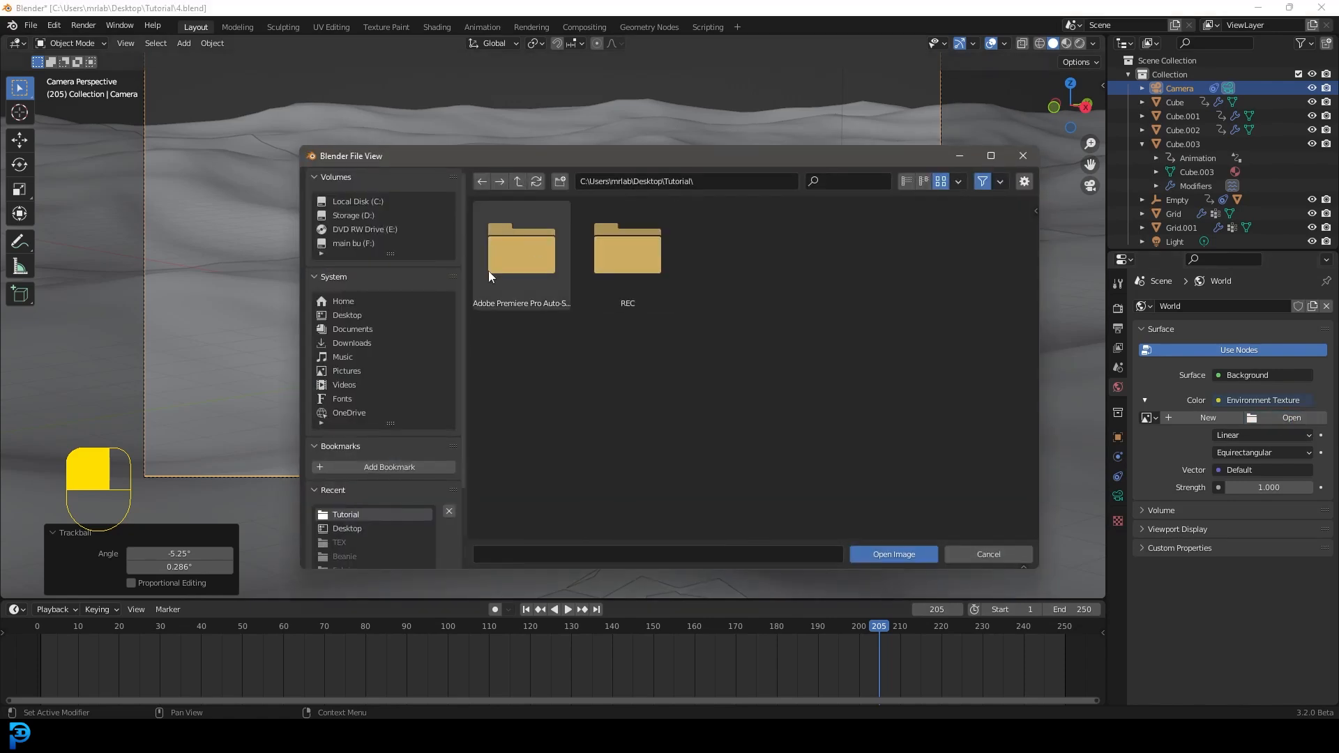
pyautogui.click(379, 314)
pyautogui.click(747, 387)
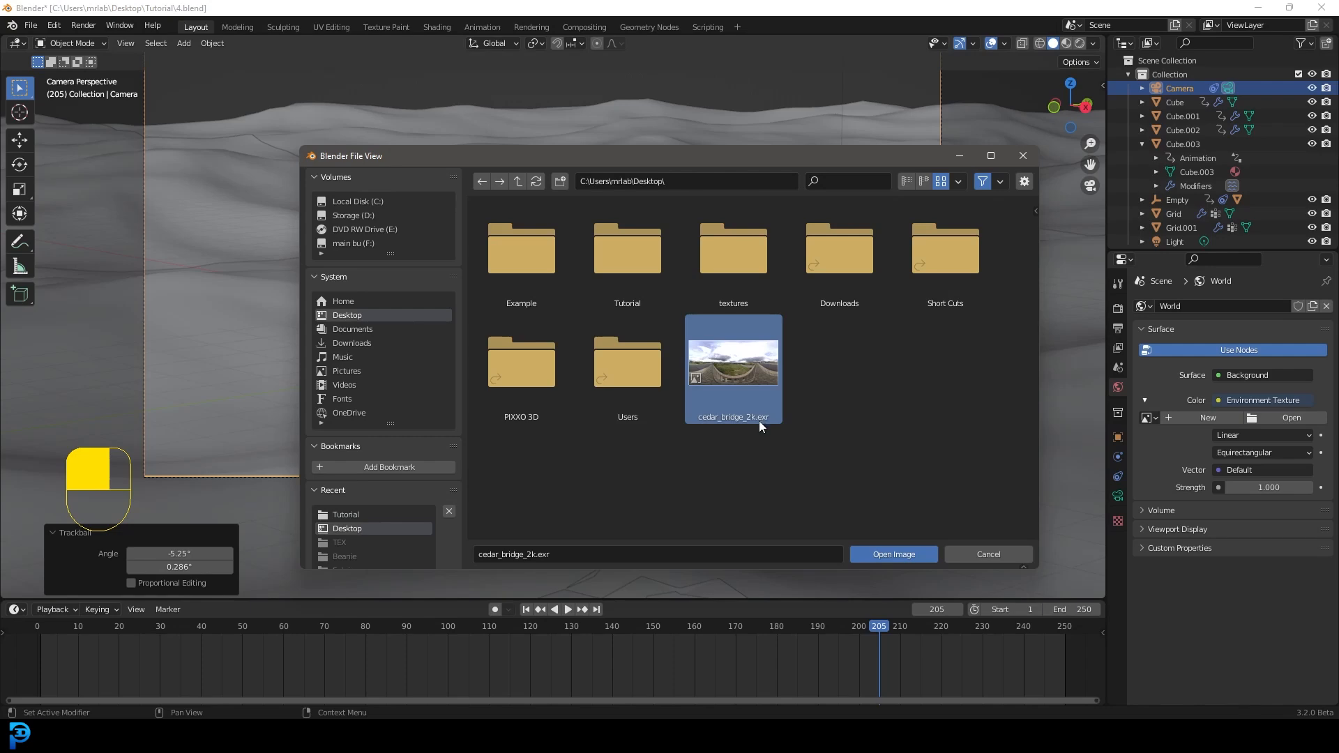
pyautogui.click(895, 551)
pyautogui.scroll(-3, 742, 340)
pyautogui.scroll(2, 751, 342)
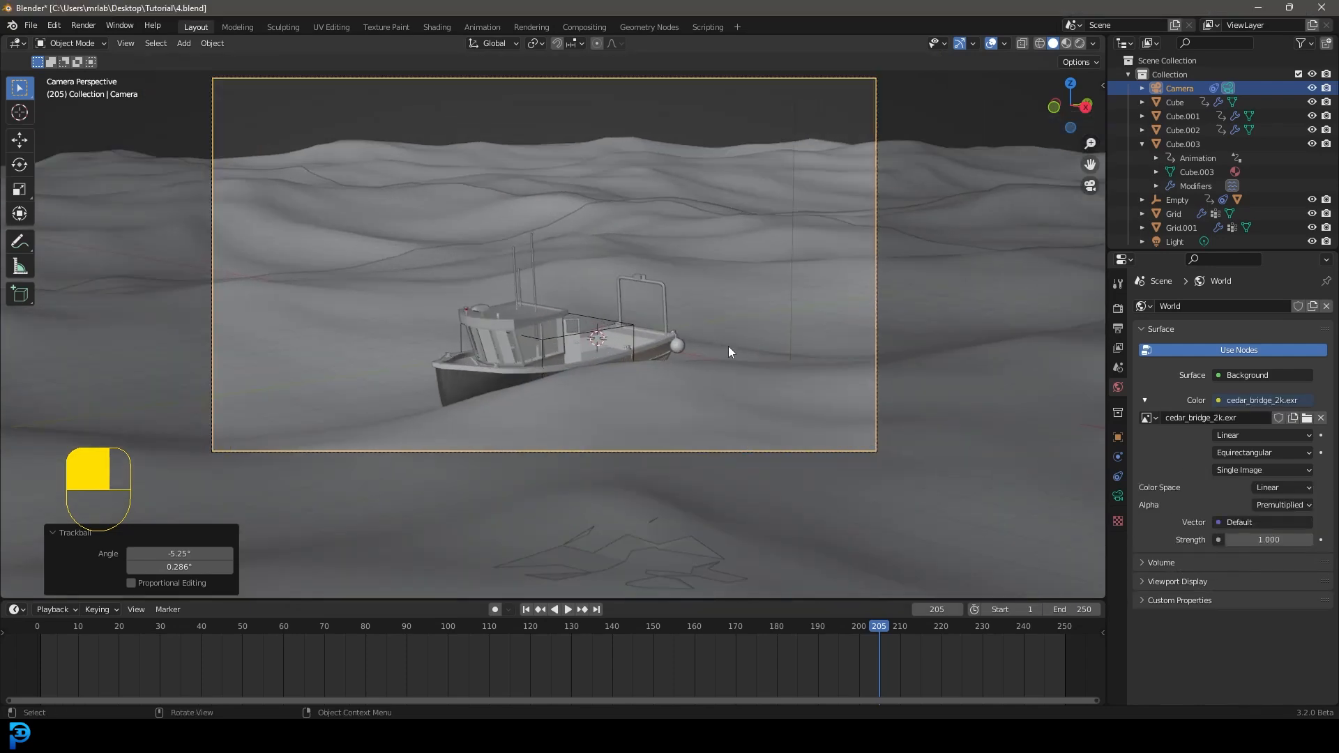
# Set the scene's render engine to Cycles.
pyautogui.click(1119, 310)
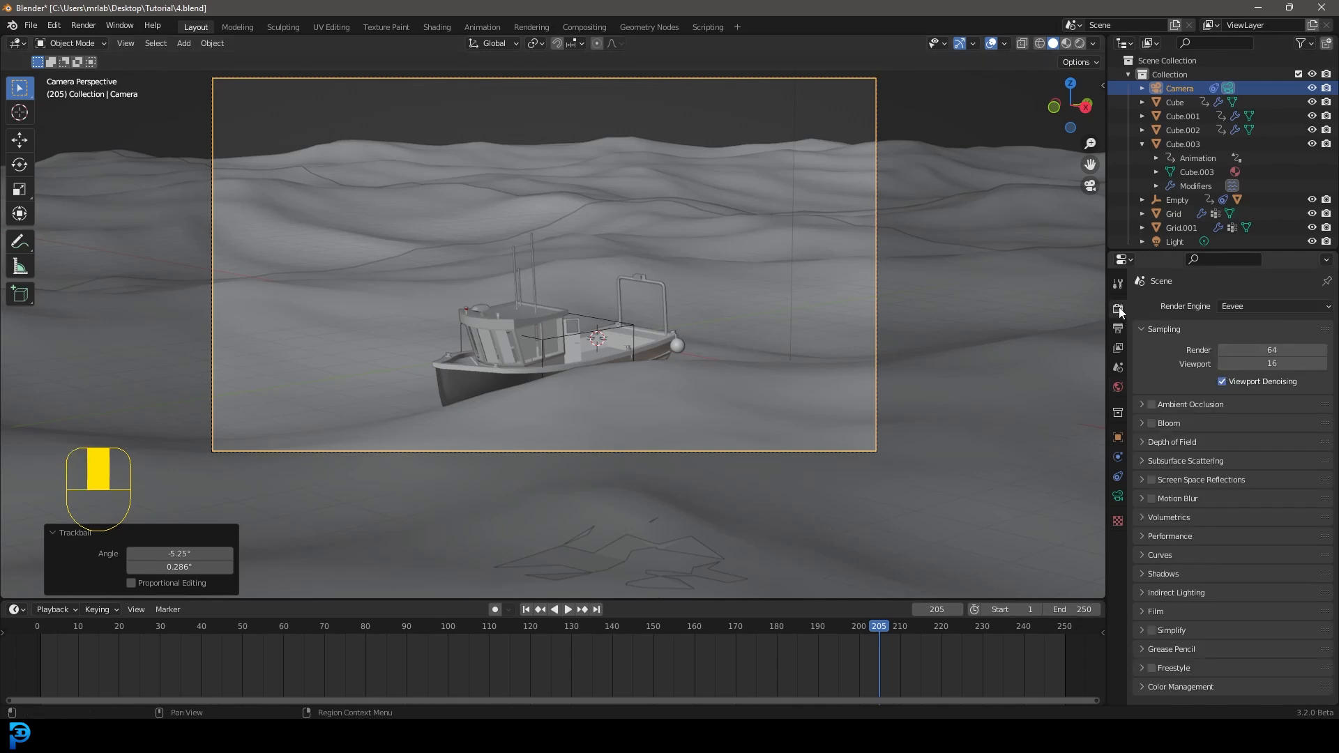
pyautogui.click(1241, 309)
pyautogui.click(1242, 354)
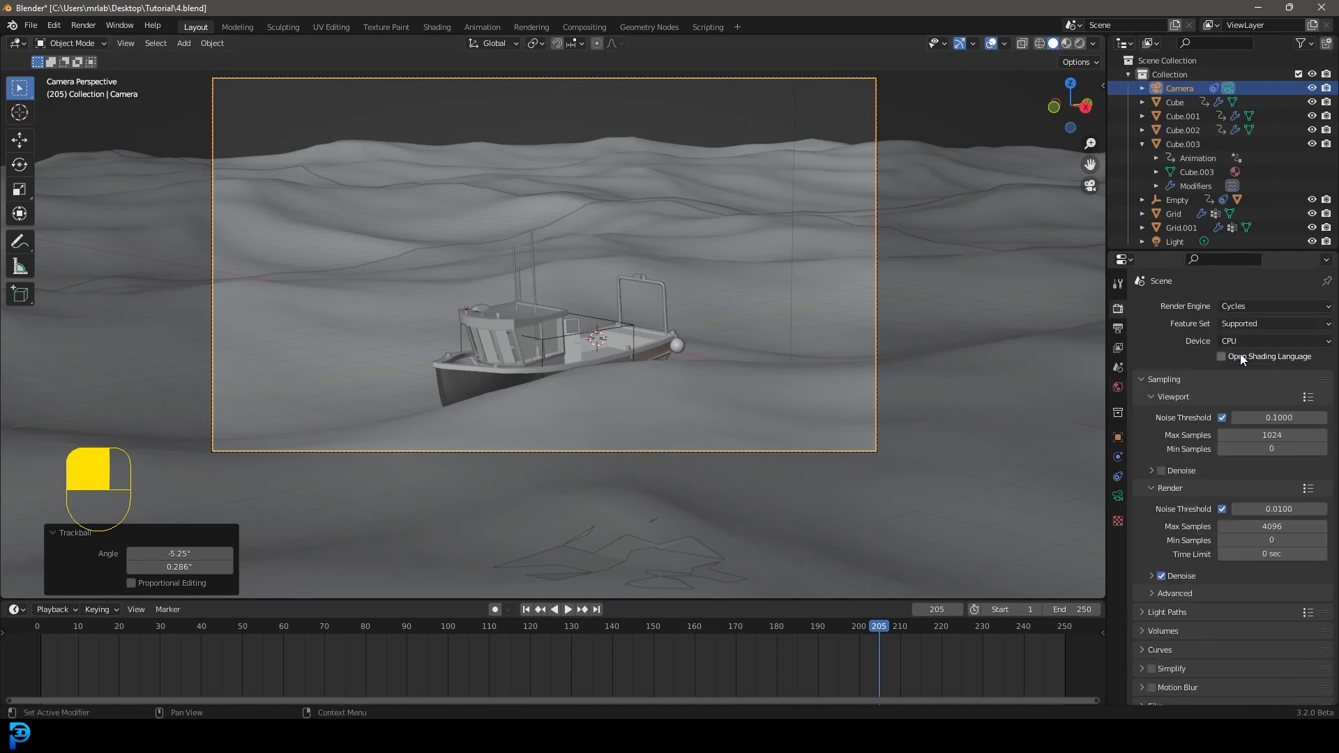
# Inspect the HDRI sky around the ocean in rendered shading, and return to solid shading in the camera view.
pyautogui.scroll(-2, 798, 341)
pyautogui.press('z')
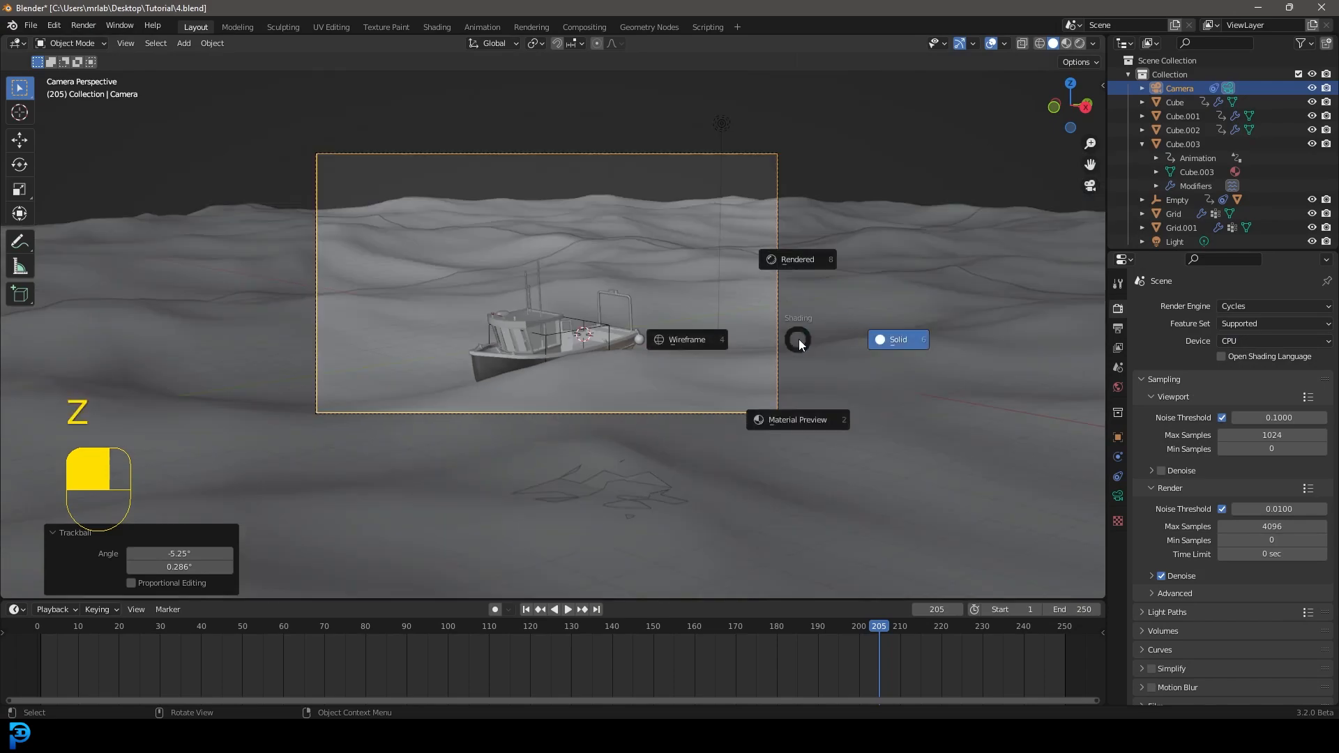
pyautogui.click(801, 260)
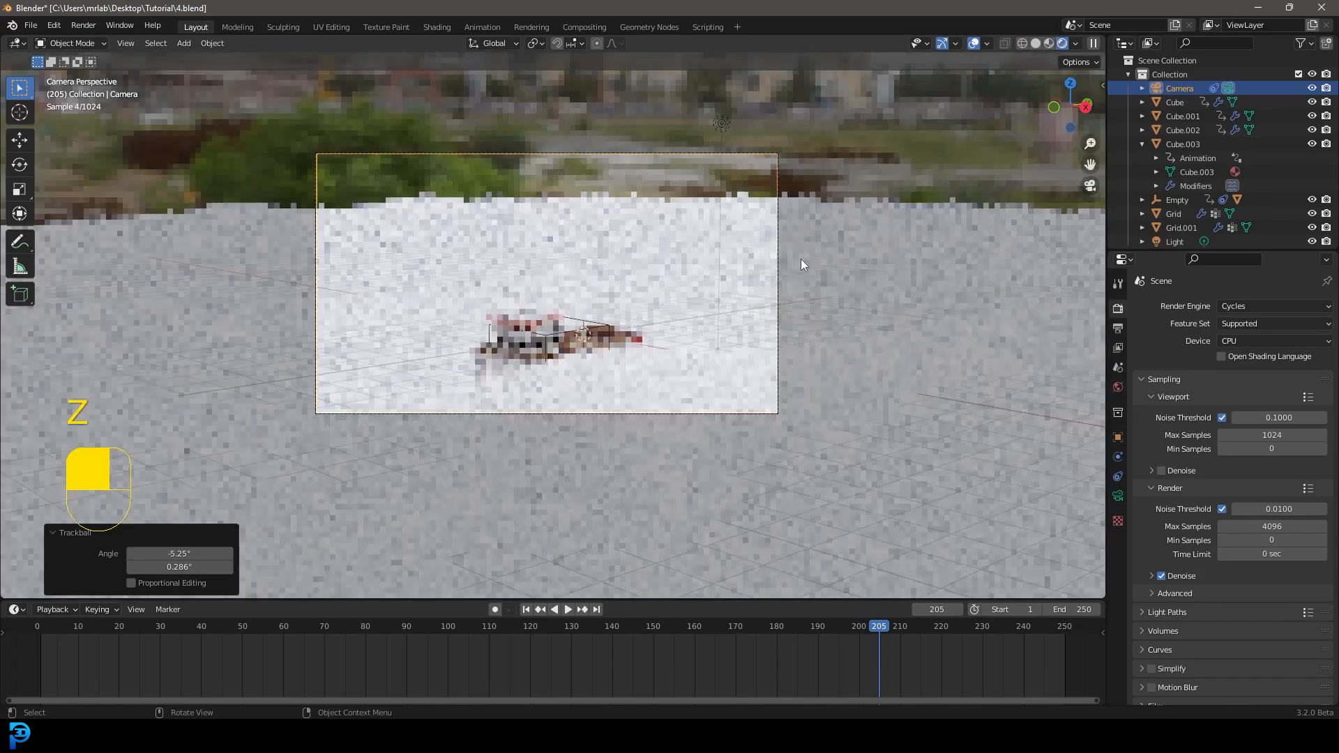
pyautogui.moveTo(547, 103); pyautogui.dragTo(715, 141, button='middle')
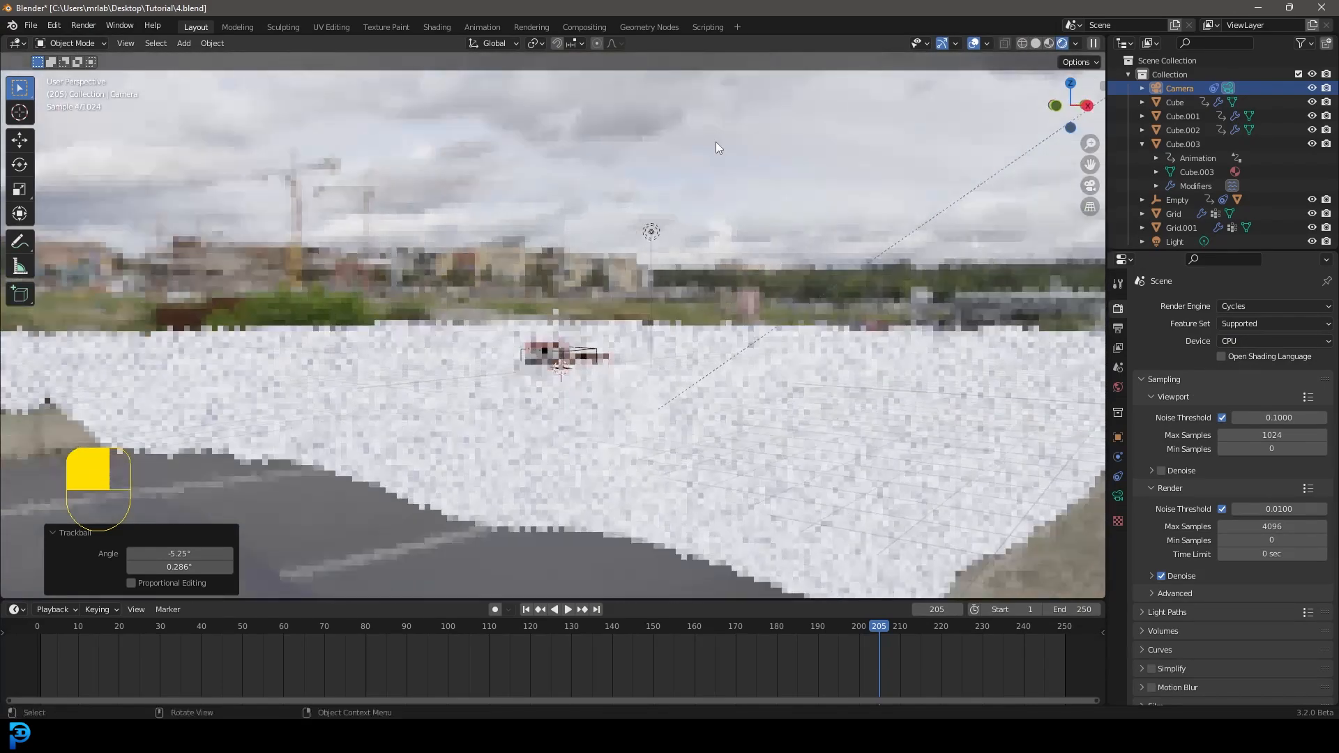
pyautogui.press('z')
pyautogui.click(664, 222)
pyautogui.scroll(3, 816, 324)
pyautogui.press('KP_0')
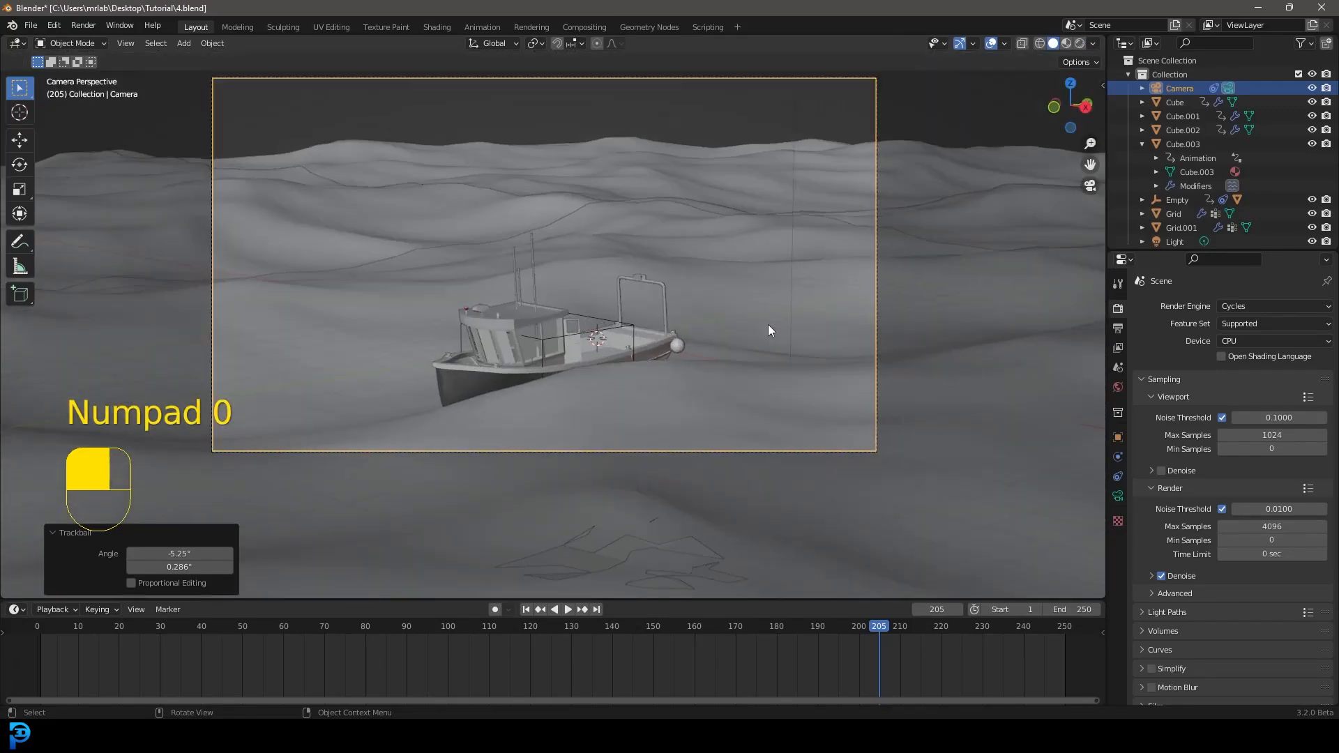
# Limit the render region to the camera frame.
pyautogui.scroll(-1, 642, 299)
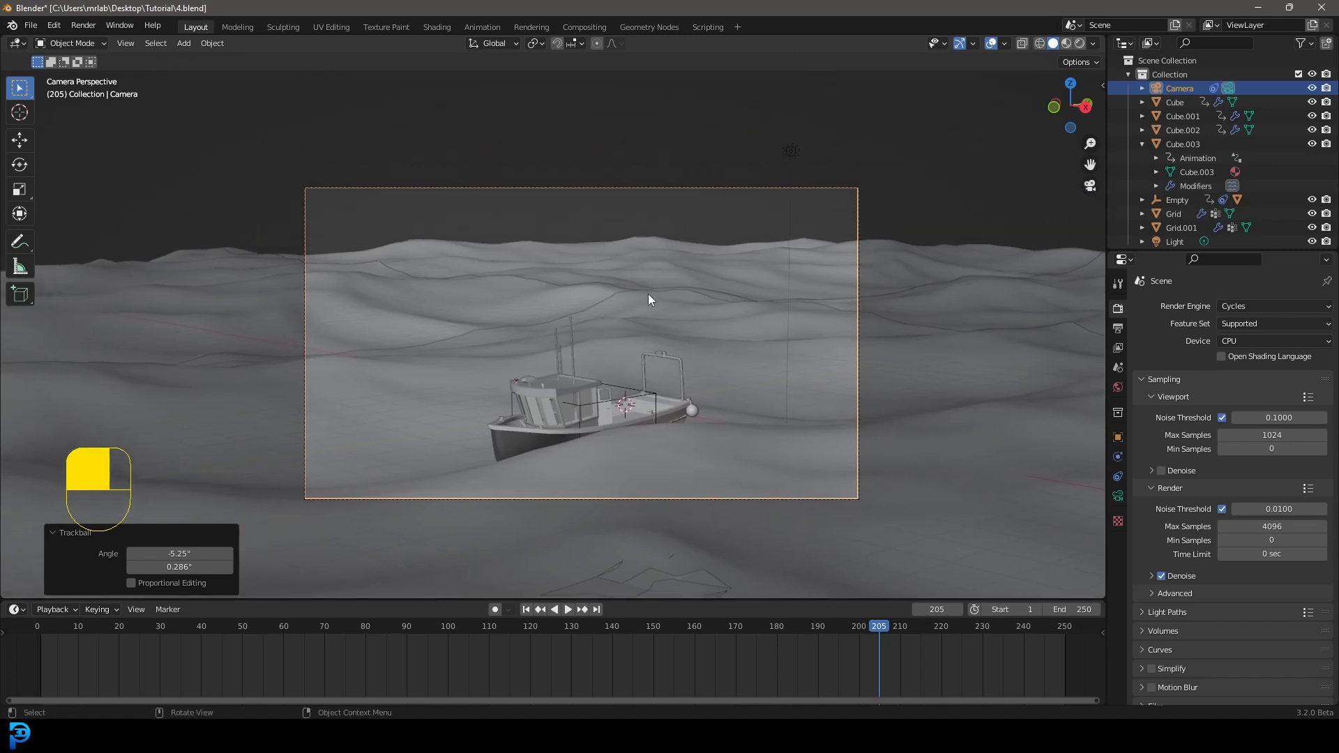
pyautogui.hotkey('ctrl', 'b')
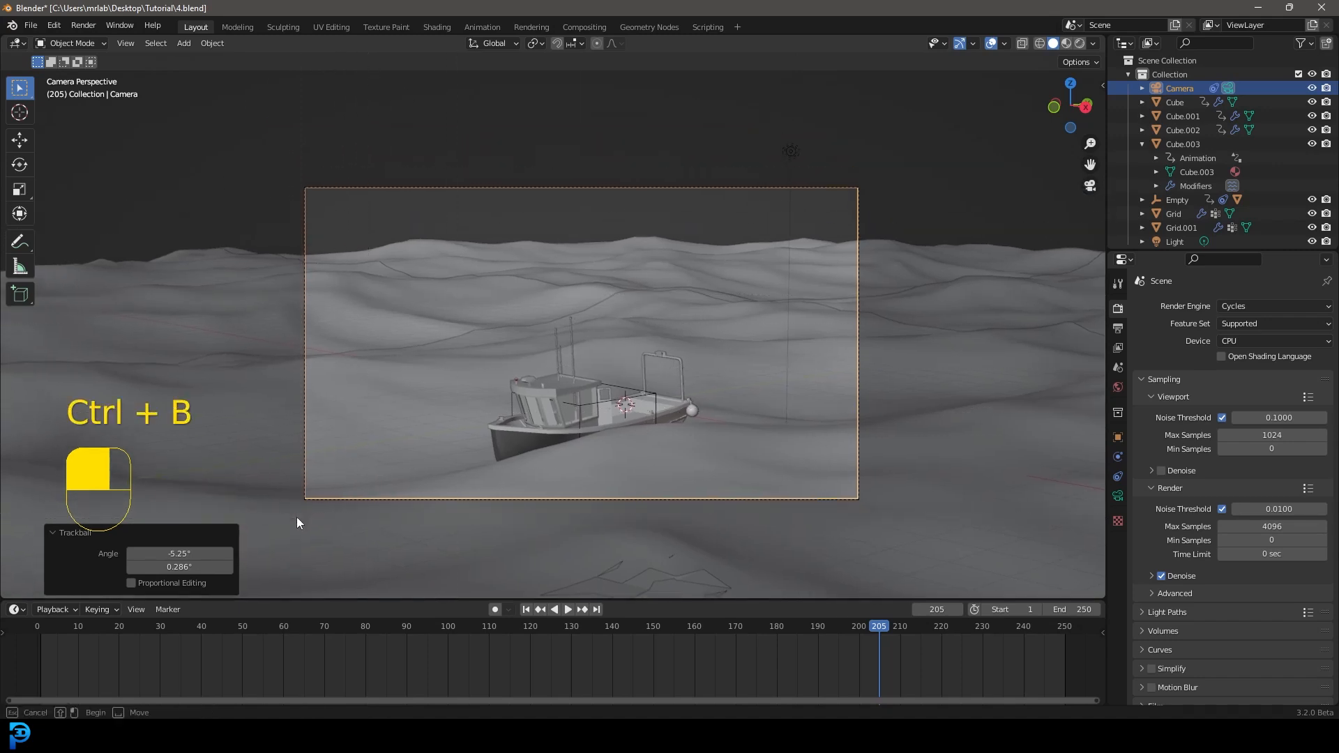
pyautogui.moveTo(323, 484); pyautogui.dragTo(893, 175)
# Preview the camera frame in rendered shading, and switch the viewport back to solid shading.
pyautogui.press('z')
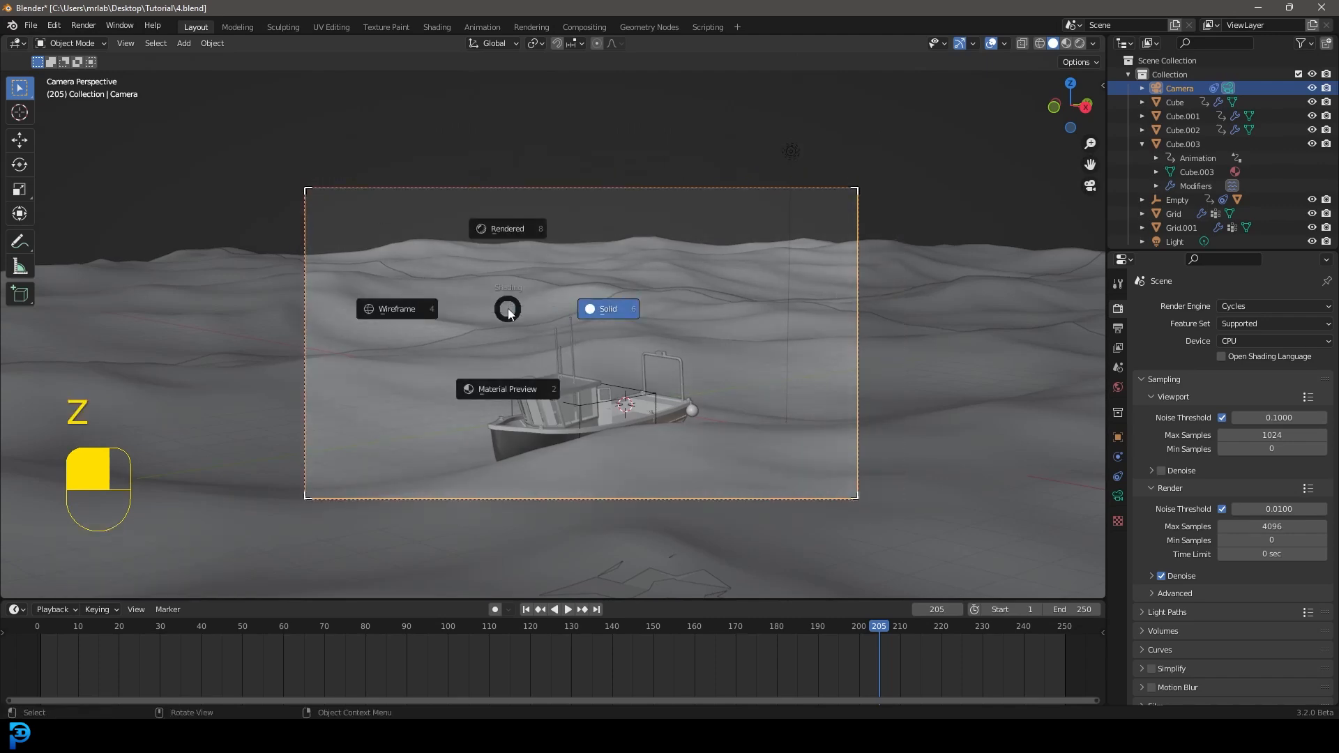
pyautogui.click(506, 233)
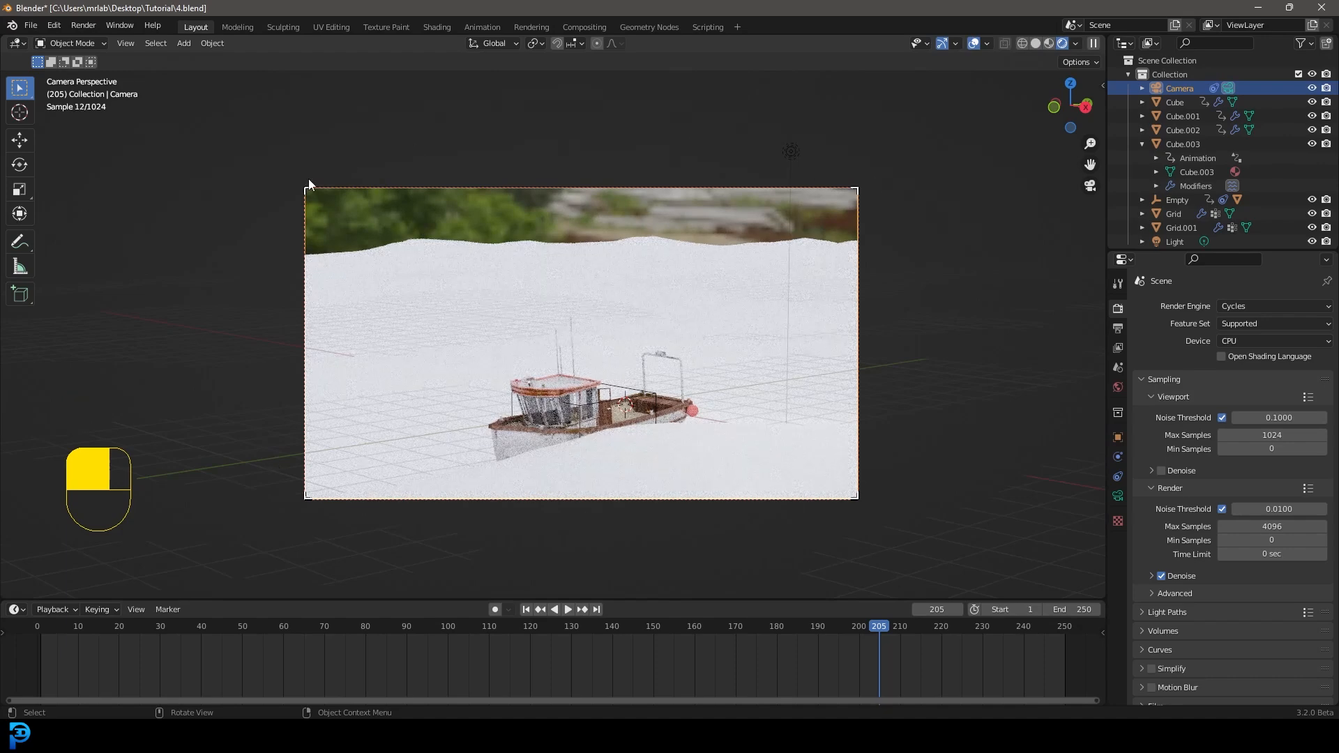
pyautogui.press('z')
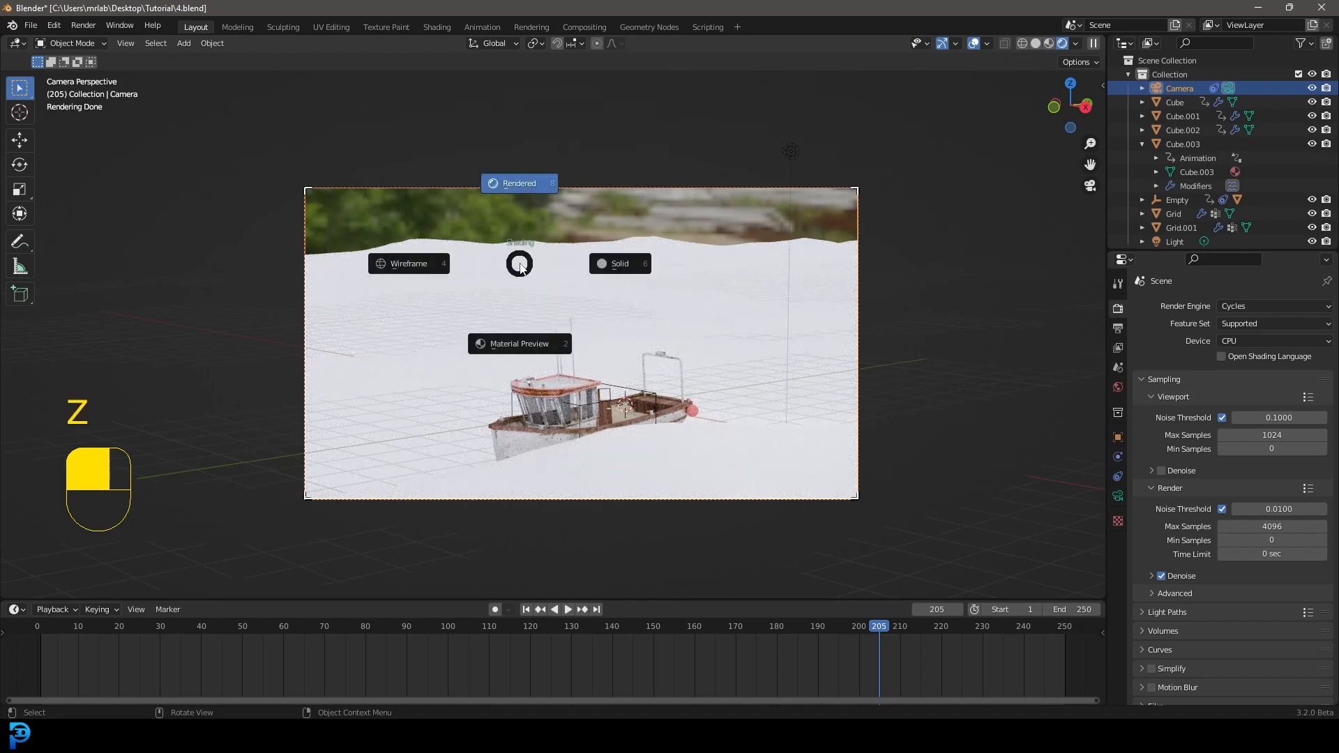
pyautogui.click(571, 210)
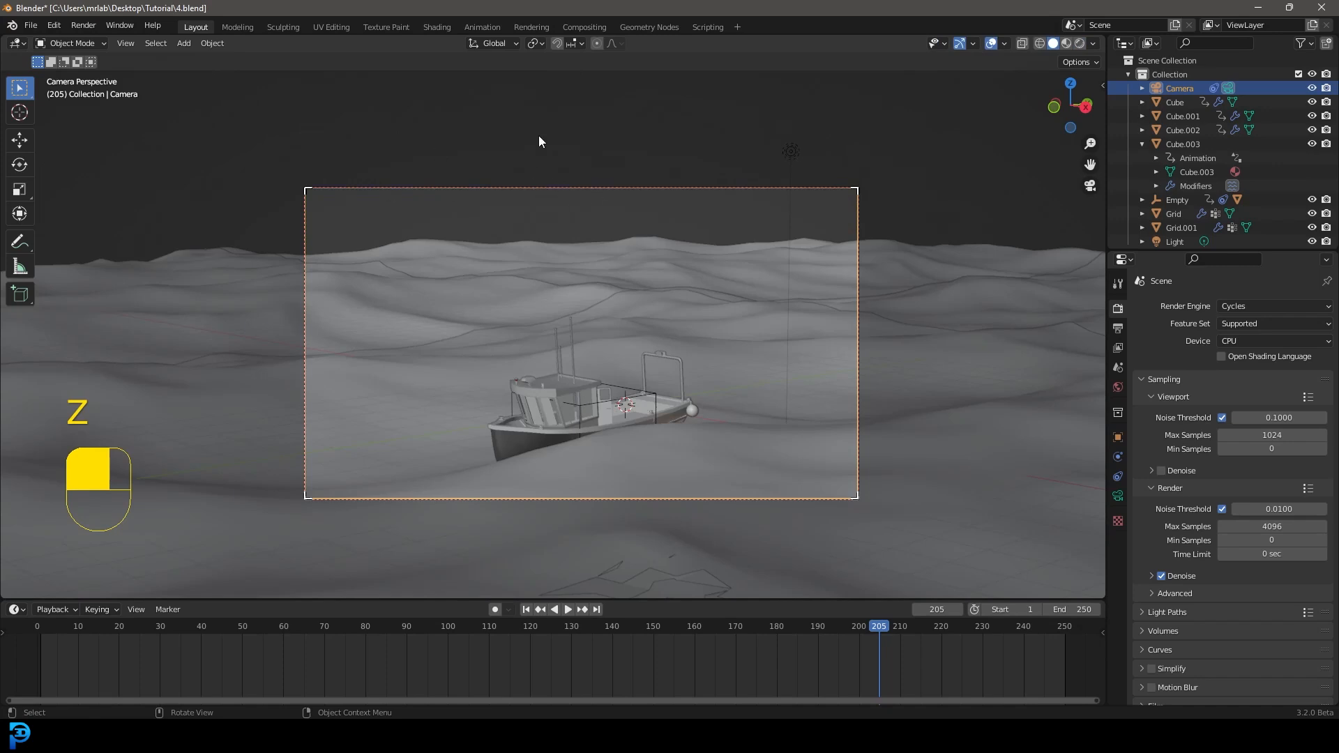
# Display the world's shader nodes in the Shading workspace, and show the camera view in rendered shading.
pyautogui.click(432, 26)
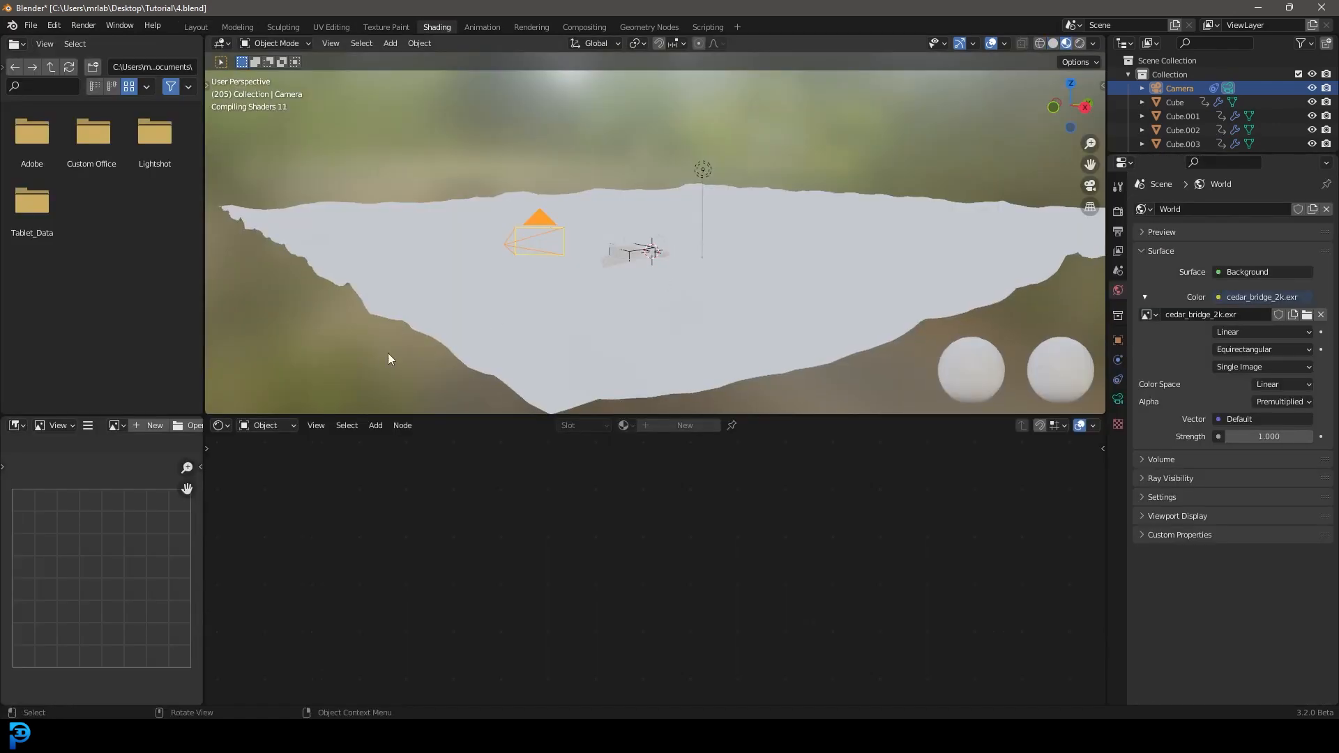
pyautogui.click(267, 425)
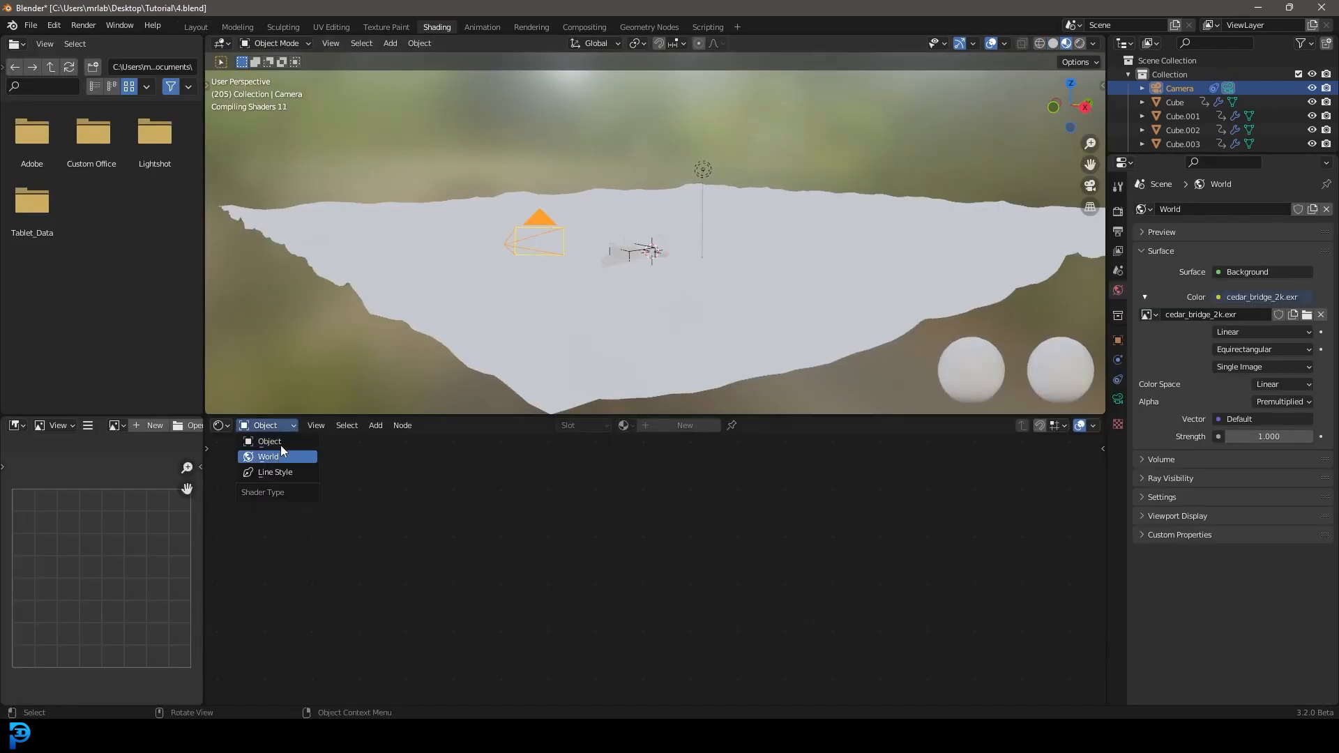
pyautogui.click(272, 457)
pyautogui.press('KP_0')
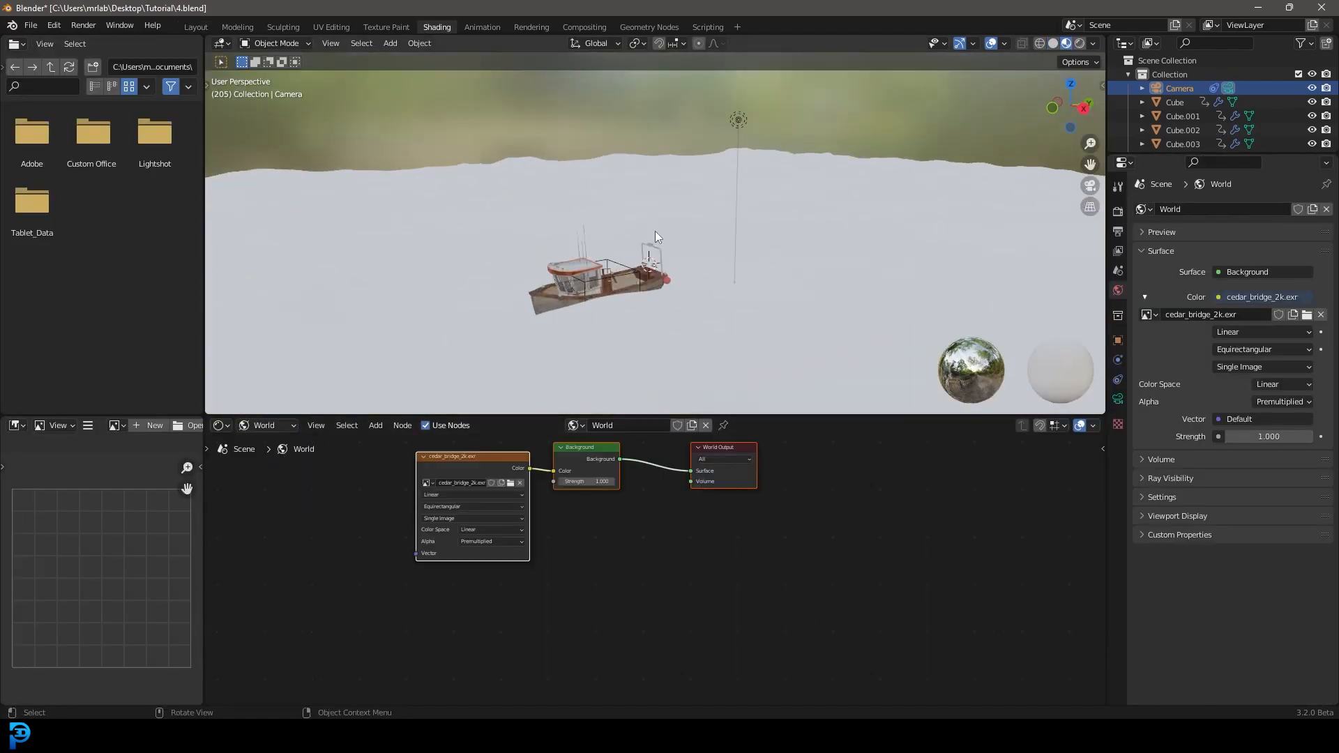
pyautogui.press('z')
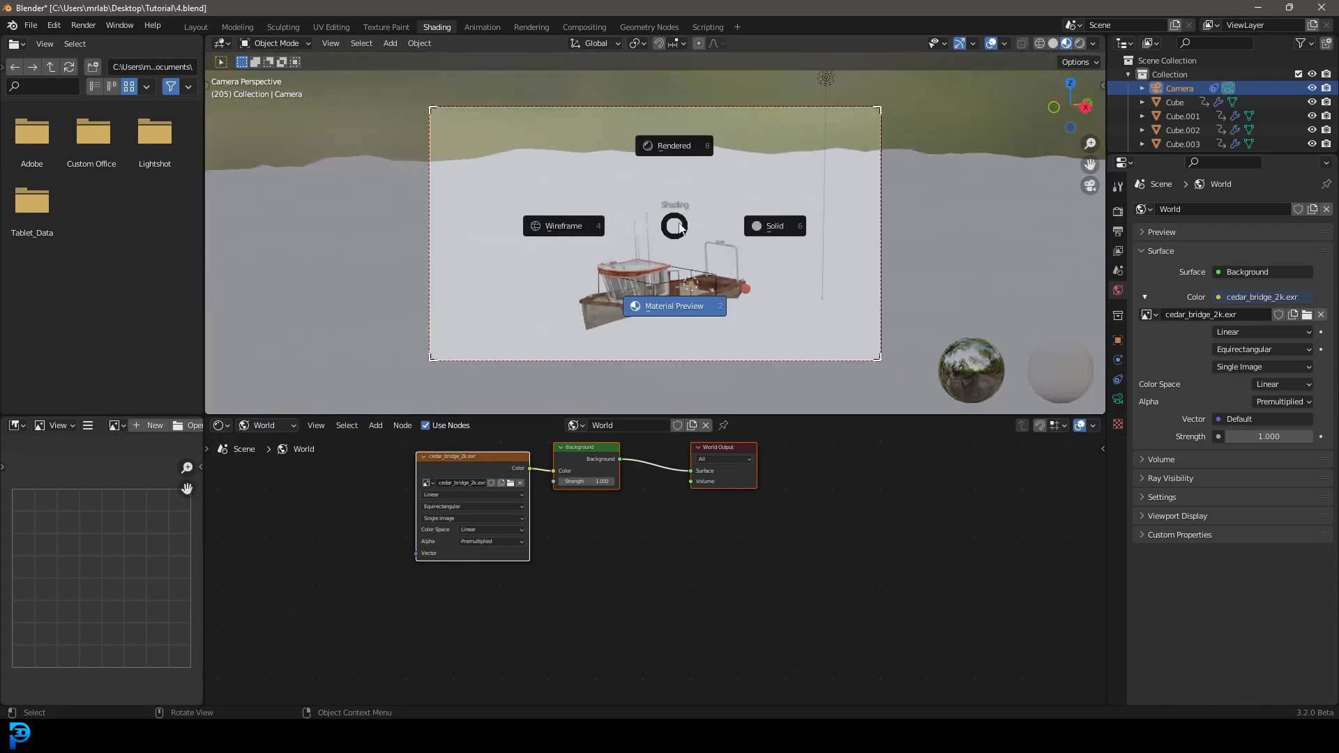
pyautogui.click(673, 157)
# Set the Cycles render device to GPU Compute.
pyautogui.click(1118, 212)
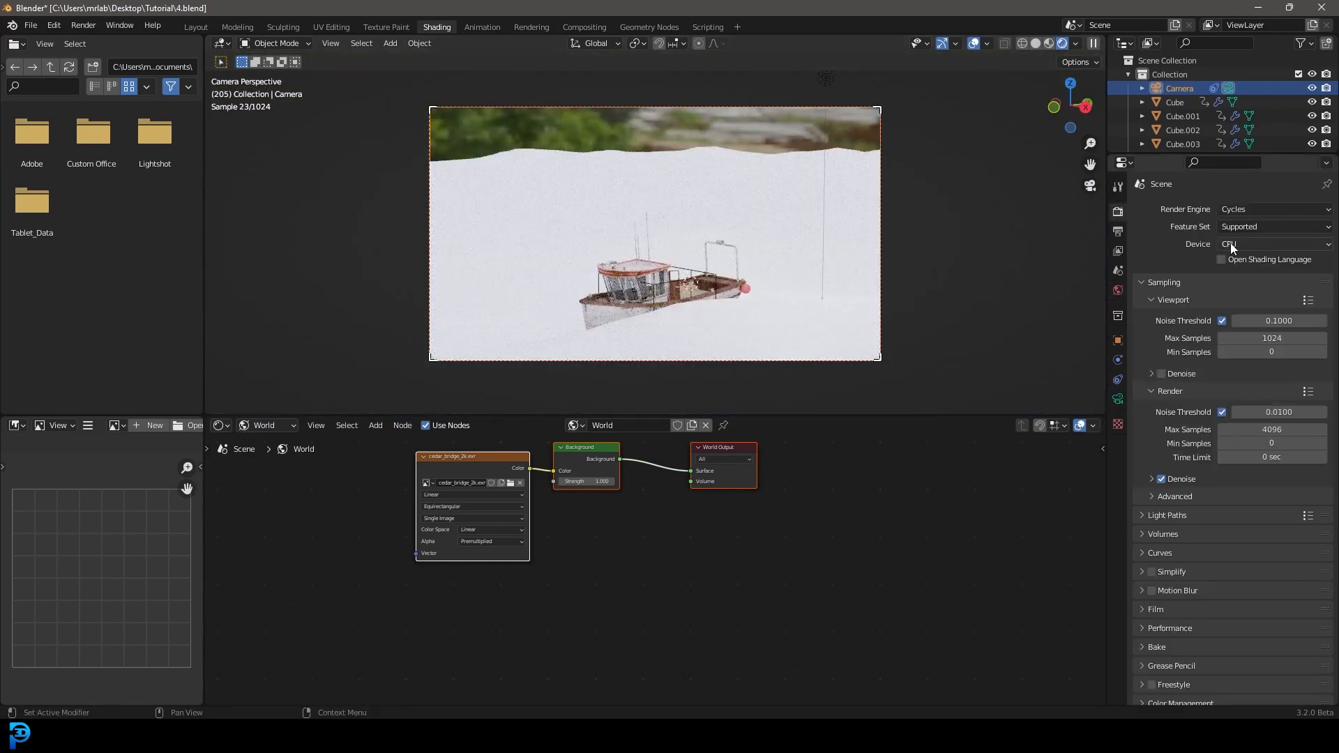
pyautogui.click(1232, 244)
pyautogui.click(1270, 277)
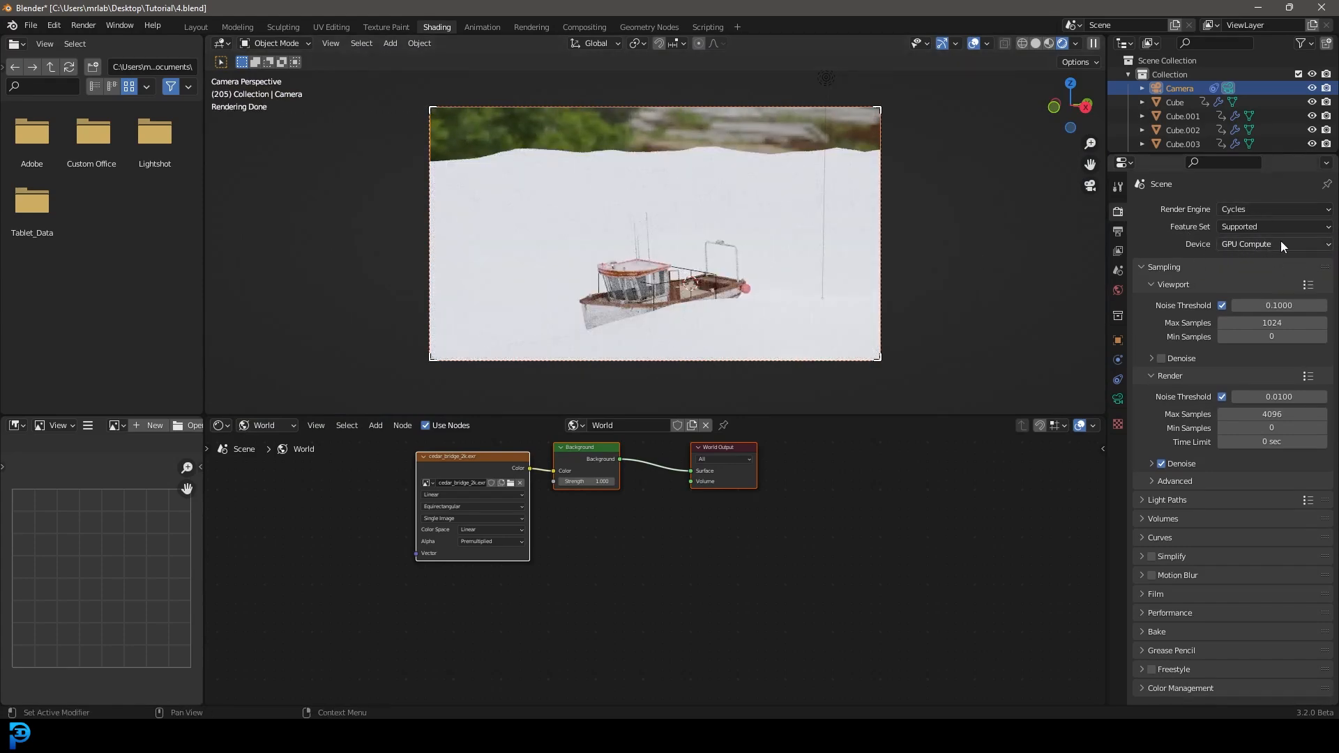
# Add a Mapping node to the world shader and connect its Vector output to the cedar_bridge_2k.exr texture's Vector input.
pyautogui.moveTo(484, 566); pyautogui.dragTo(547, 591, button='middle')
pyautogui.scroll(5, 551, 576)
pyautogui.moveTo(562, 542); pyautogui.dragTo(743, 593, button='middle')
pyautogui.scroll(1, 744, 595)
pyautogui.scroll(1, 743, 597)
pyautogui.moveTo(434, 545); pyautogui.dragTo(596, 592, button='middle')
pyautogui.hotkey('shift', 'a')
pyautogui.click(410, 499)
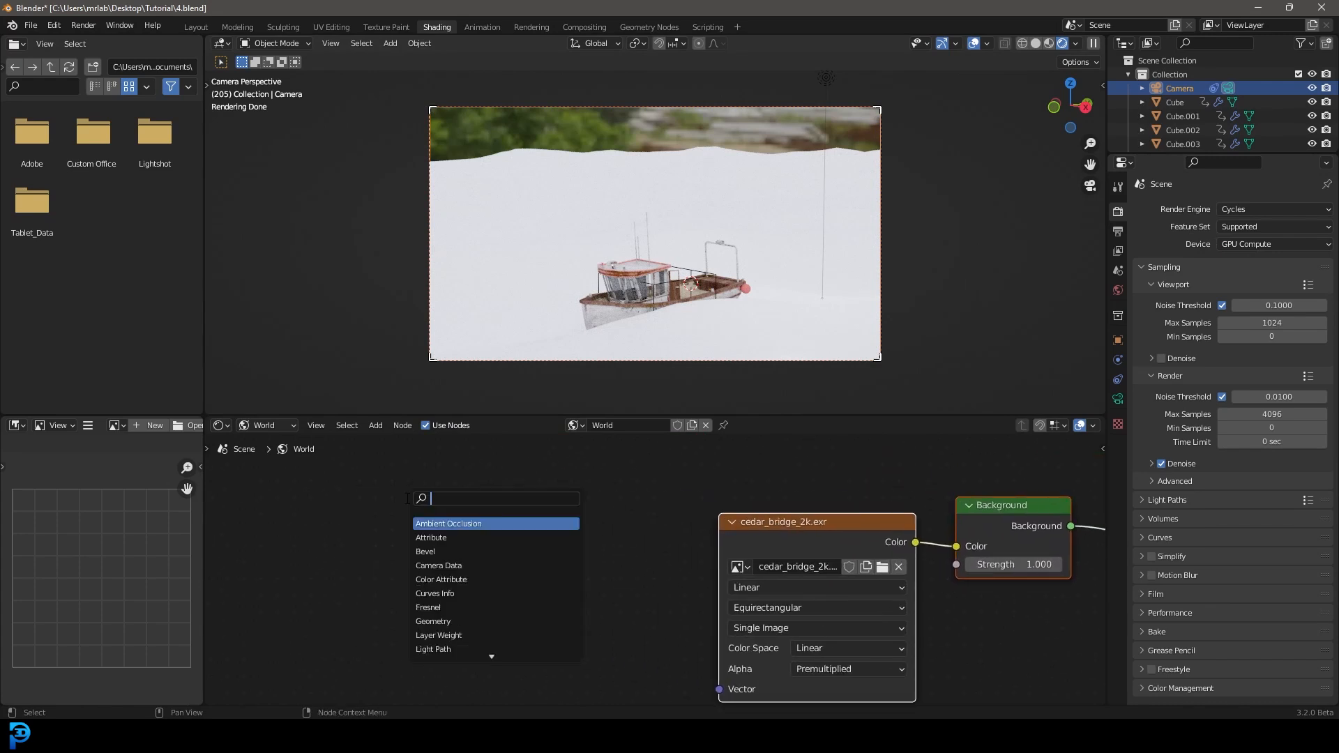
pyautogui.write('mapp')
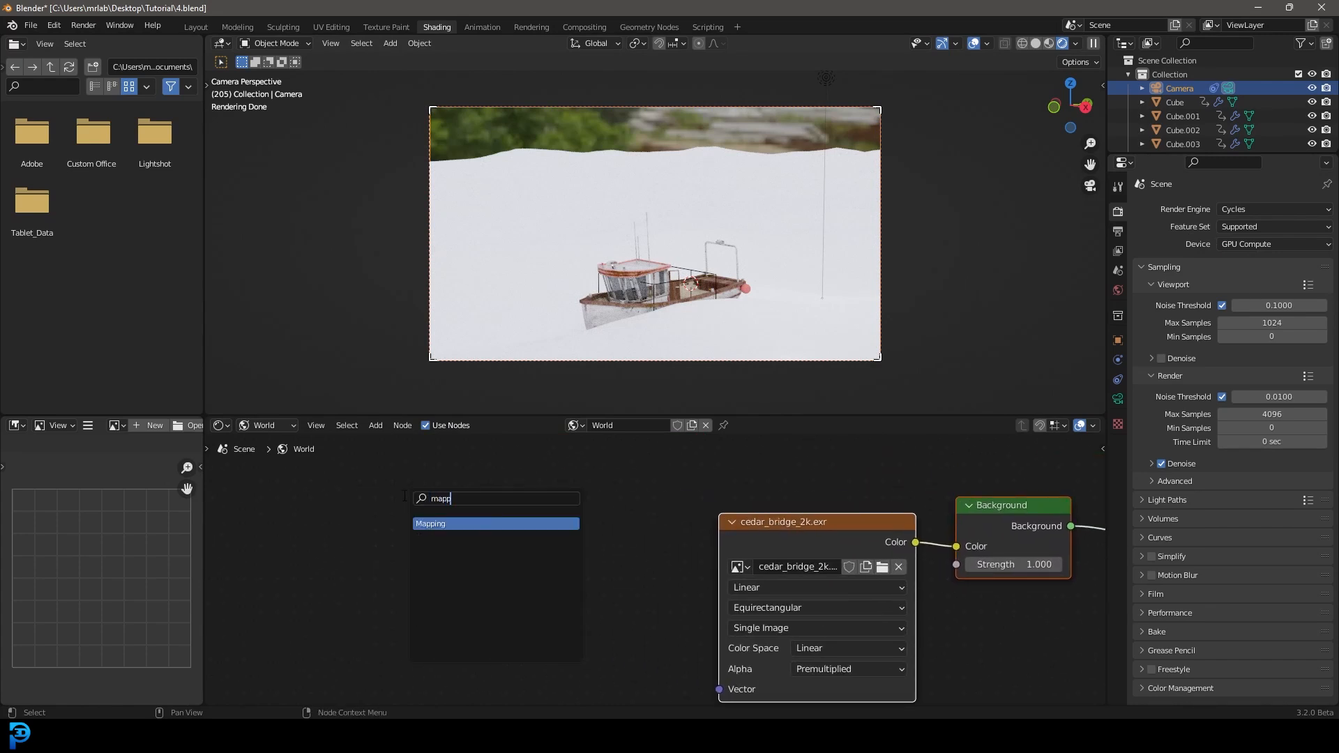
pyautogui.press('Return')
pyautogui.click(419, 481)
pyautogui.scroll(-2, 551, 488)
pyautogui.moveTo(516, 489); pyautogui.dragTo(676, 635)
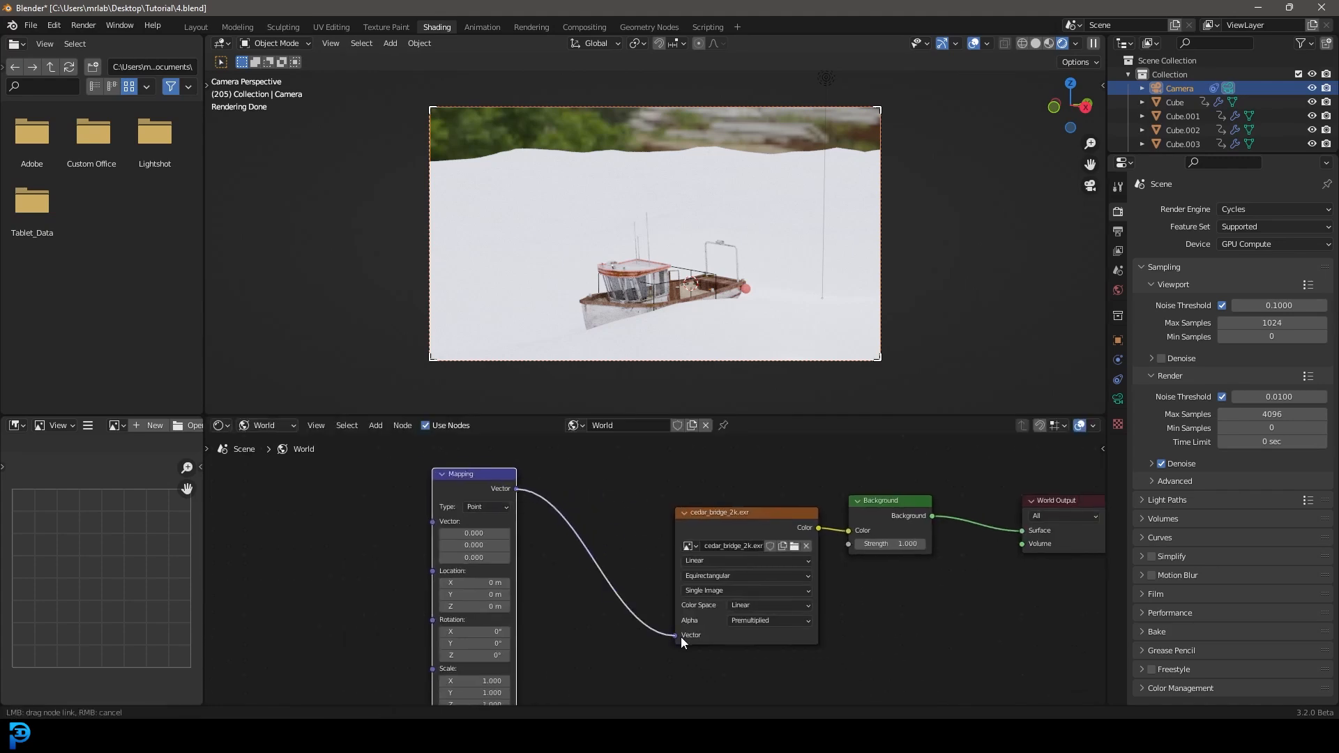
# Add a Texture Coordinate node and connect its Generated output to the Mapping node's Vector input.
pyautogui.scroll(2, 579, 579)
pyautogui.hotkey('shift', 'a')
pyautogui.click(451, 545)
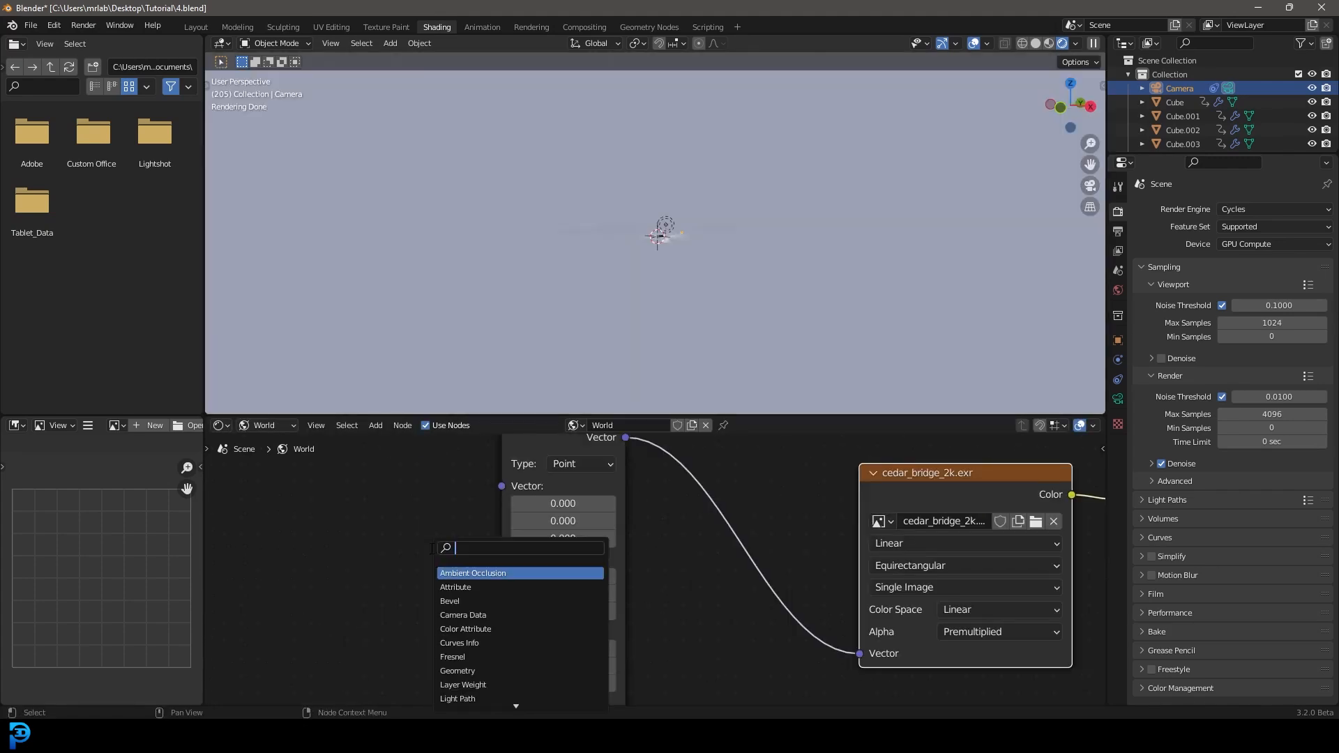
pyautogui.write('text')
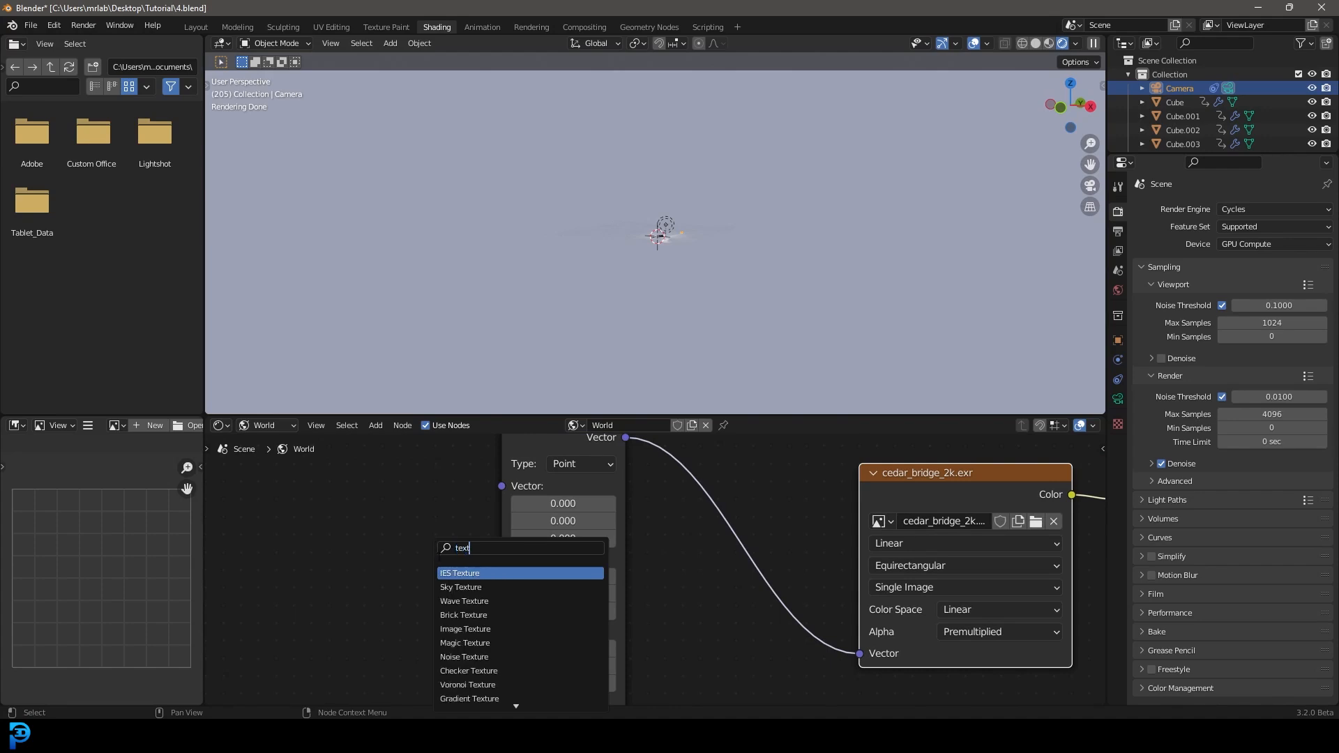
pyautogui.press('Down')
pyautogui.press('Down')
pyautogui.press('Down')
pyautogui.press('Down')
pyautogui.press('Down')
pyautogui.press('Down')
pyautogui.press('Down')
pyautogui.press('Down')
pyautogui.press('Down')
pyautogui.press('Down')
pyautogui.press('Down')
pyautogui.press('Down')
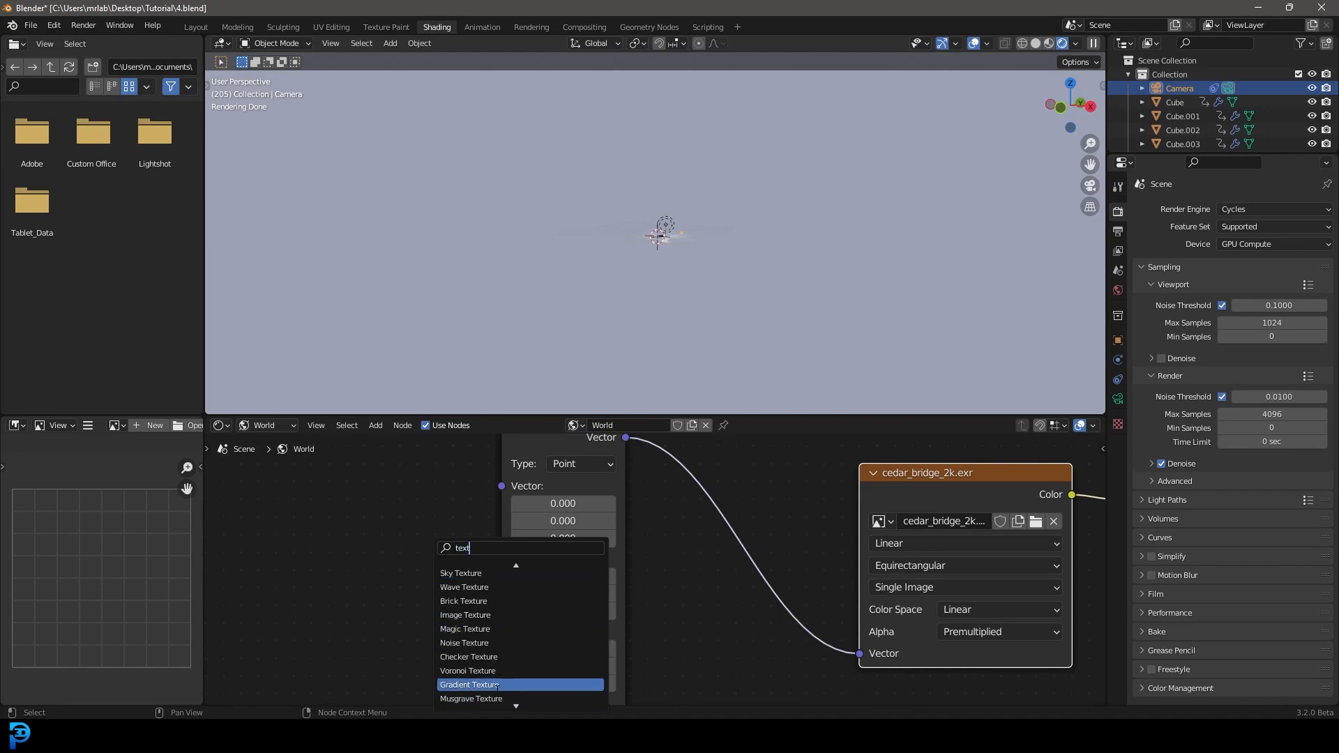
pyautogui.press('Return')
pyautogui.click(293, 593)
pyautogui.scroll(-2, 417, 581)
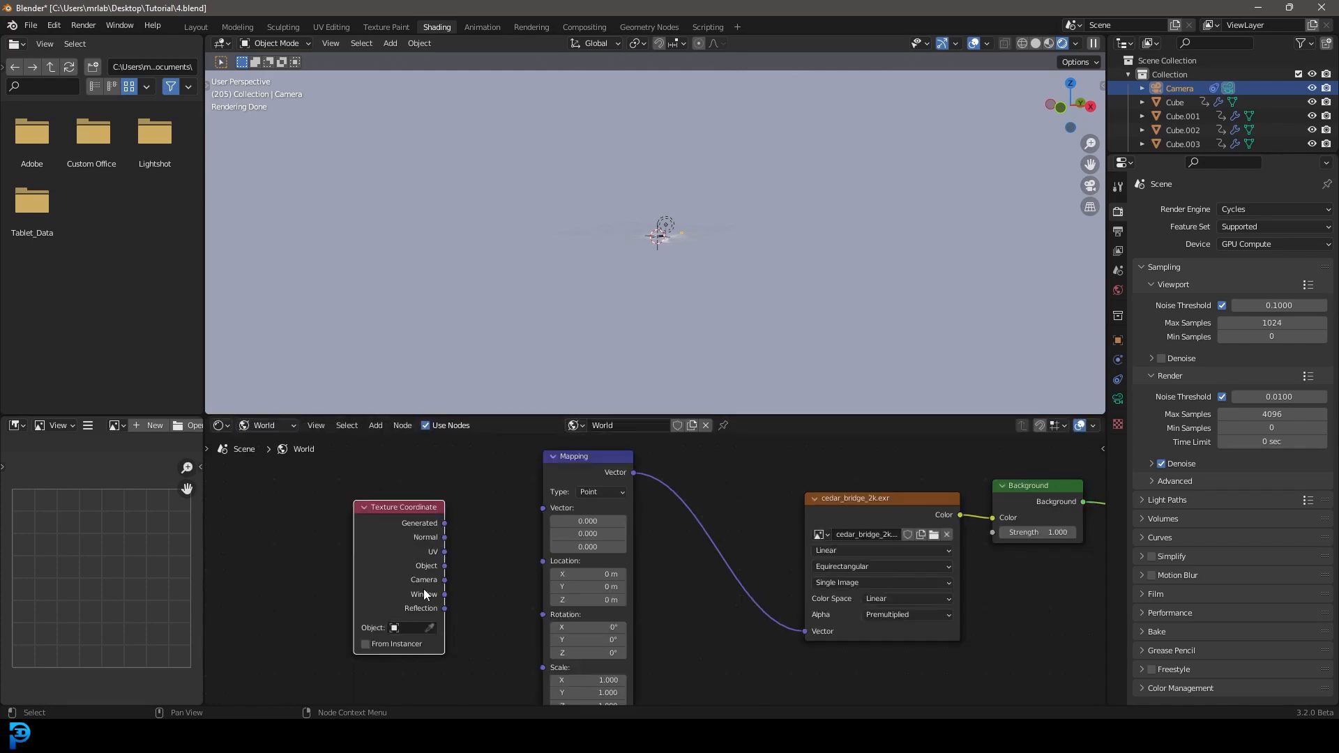
pyautogui.moveTo(445, 524); pyautogui.dragTo(551, 508)
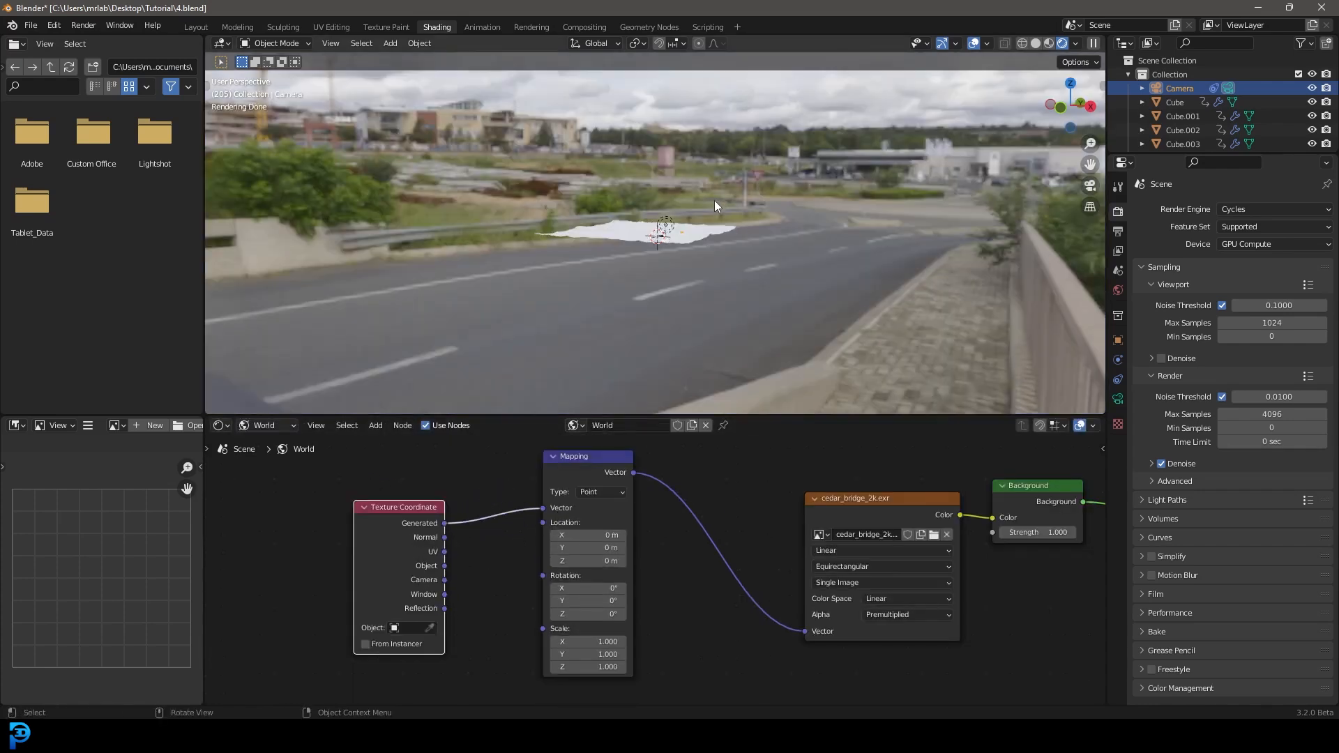
# Space out the Texture Coordinate and Mapping nodes in the world shader graph.
pyautogui.scroll(1, 691, 581)
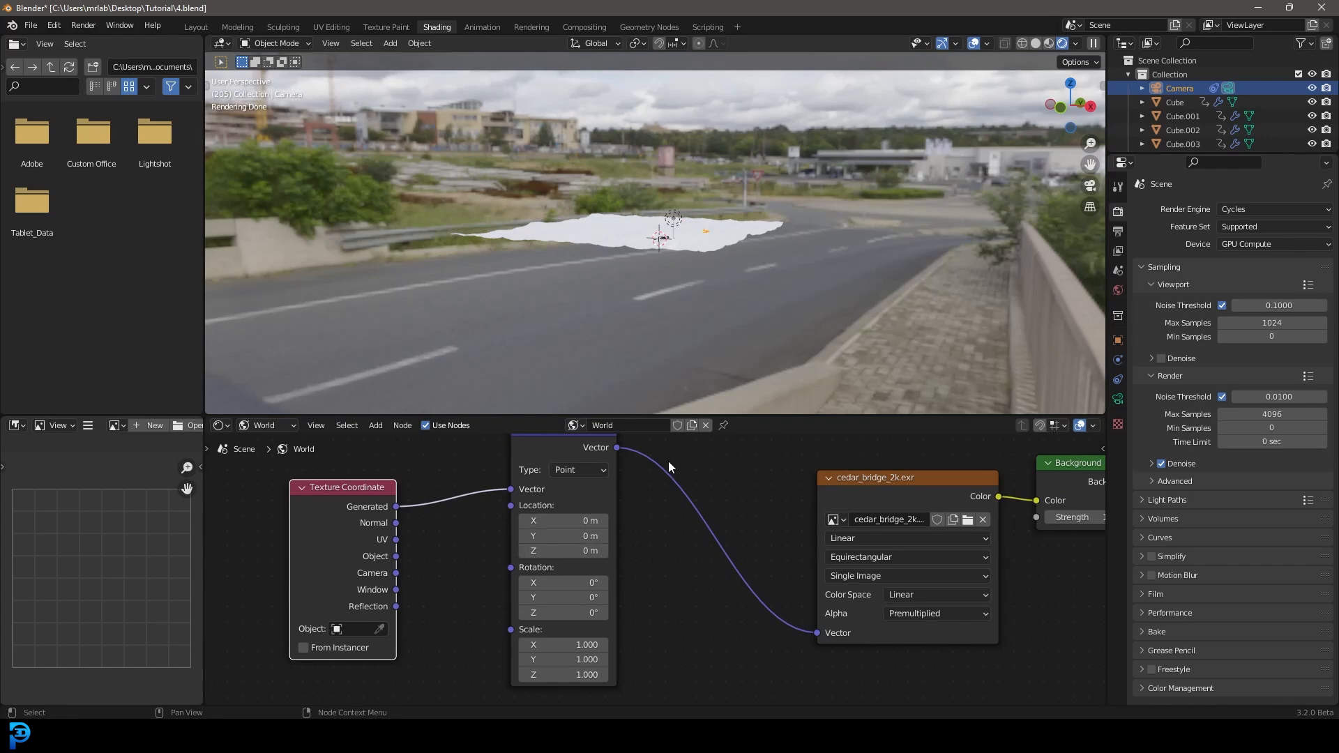
pyautogui.moveTo(681, 514); pyautogui.dragTo(750, 540, button='middle')
pyautogui.moveTo(390, 540); pyautogui.dragTo(414, 553)
pyautogui.moveTo(624, 466); pyautogui.dragTo(693, 459)
pyautogui.scroll(1, 747, 572)
pyautogui.moveTo(746, 572); pyautogui.dragTo(679, 628, button='middle')
# Return to the camera view and rotate the HDRI in the Mapping node to X 14.7°, Y 6.5° and Z 78.5°.
pyautogui.press('KP_0')
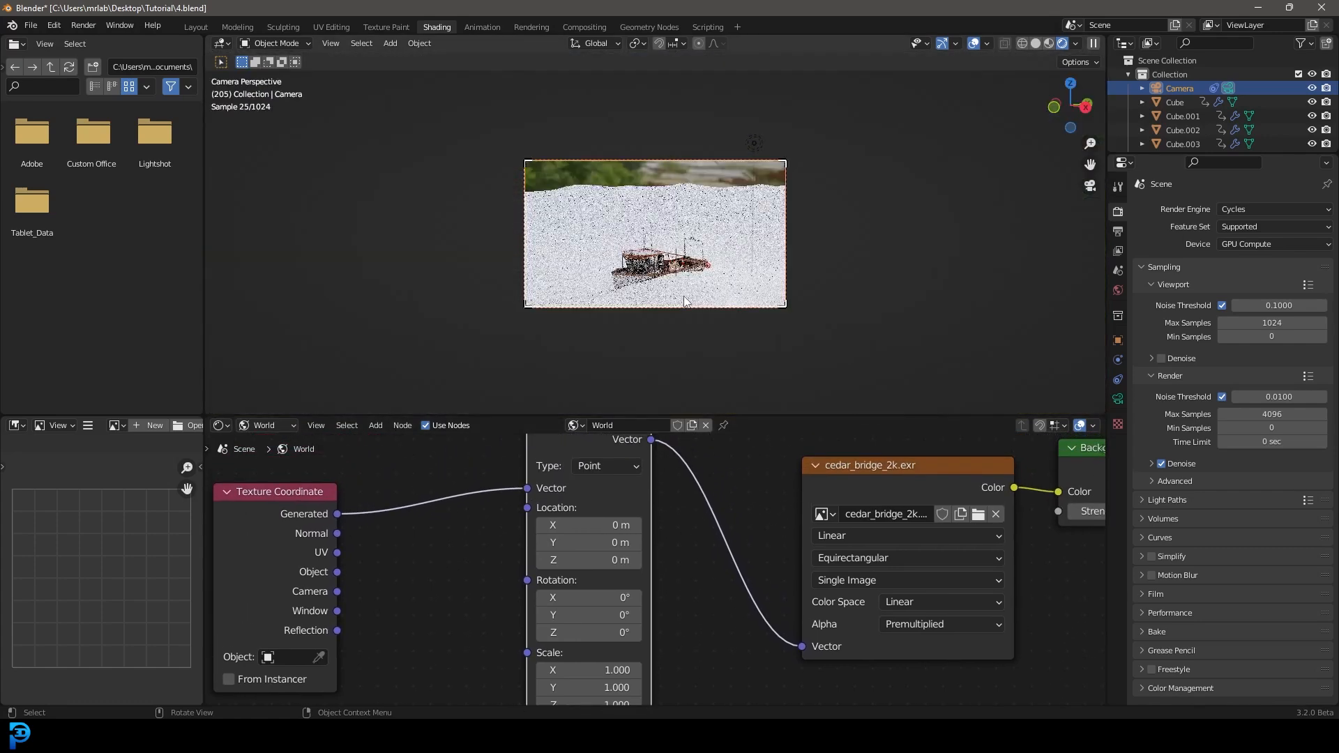
pyautogui.scroll(2, 686, 175)
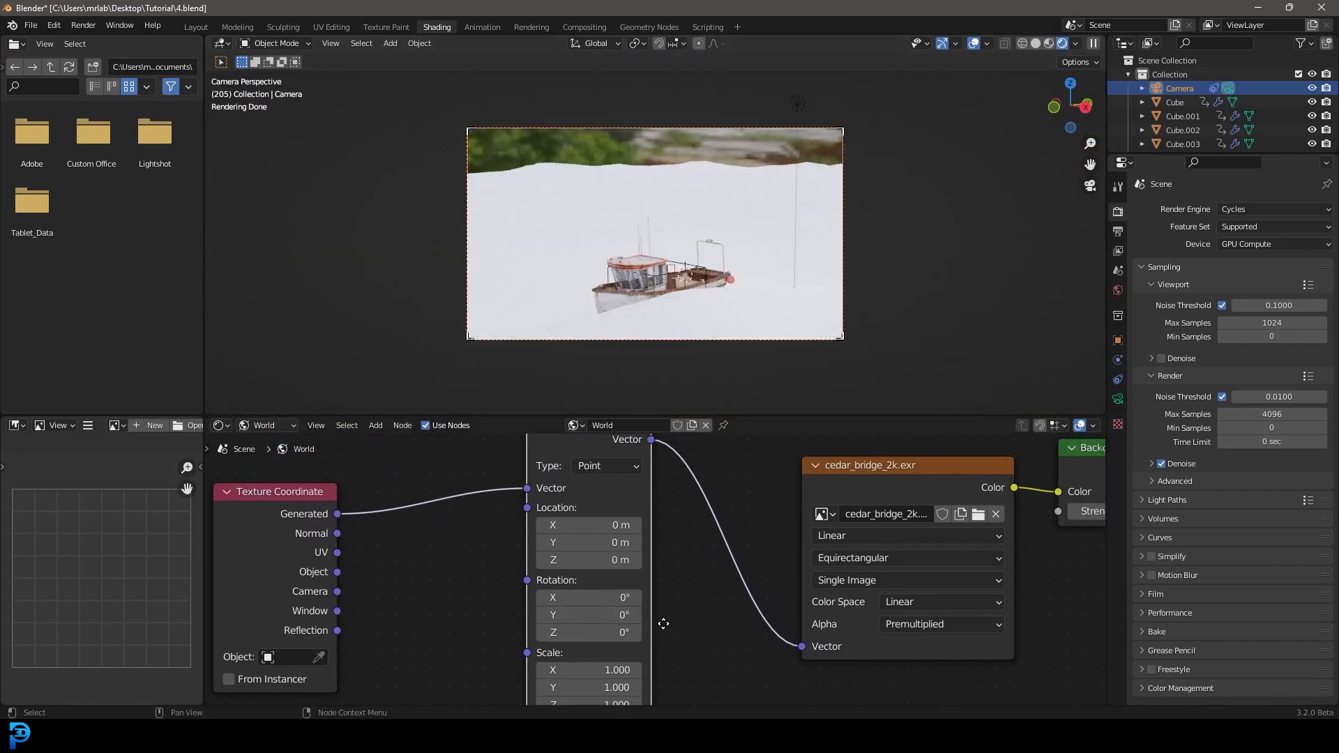
pyautogui.moveTo(661, 622); pyautogui.dragTo(659, 566, button='middle')
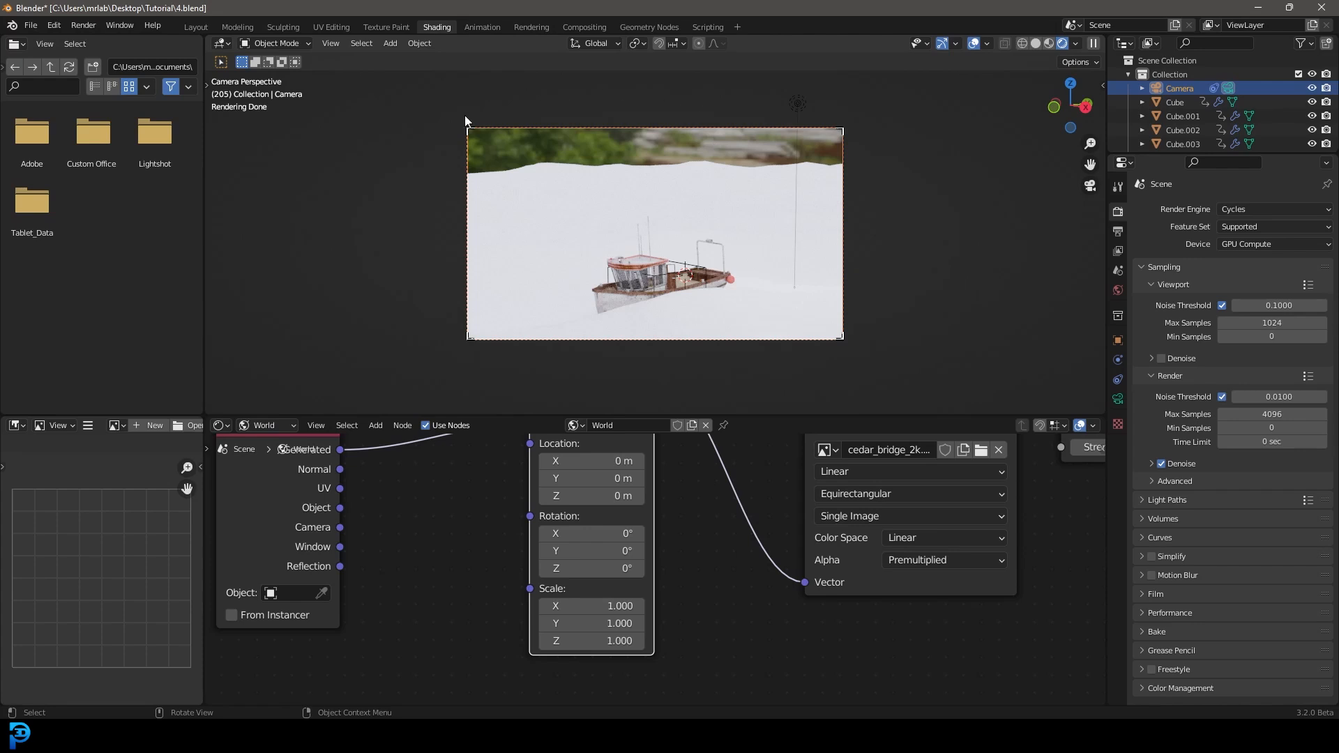
pyautogui.moveTo(588, 541); pyautogui.dragTo(569, 585, button='middle')
pyautogui.moveTo(569, 585); pyautogui.dragTo(666, 614)
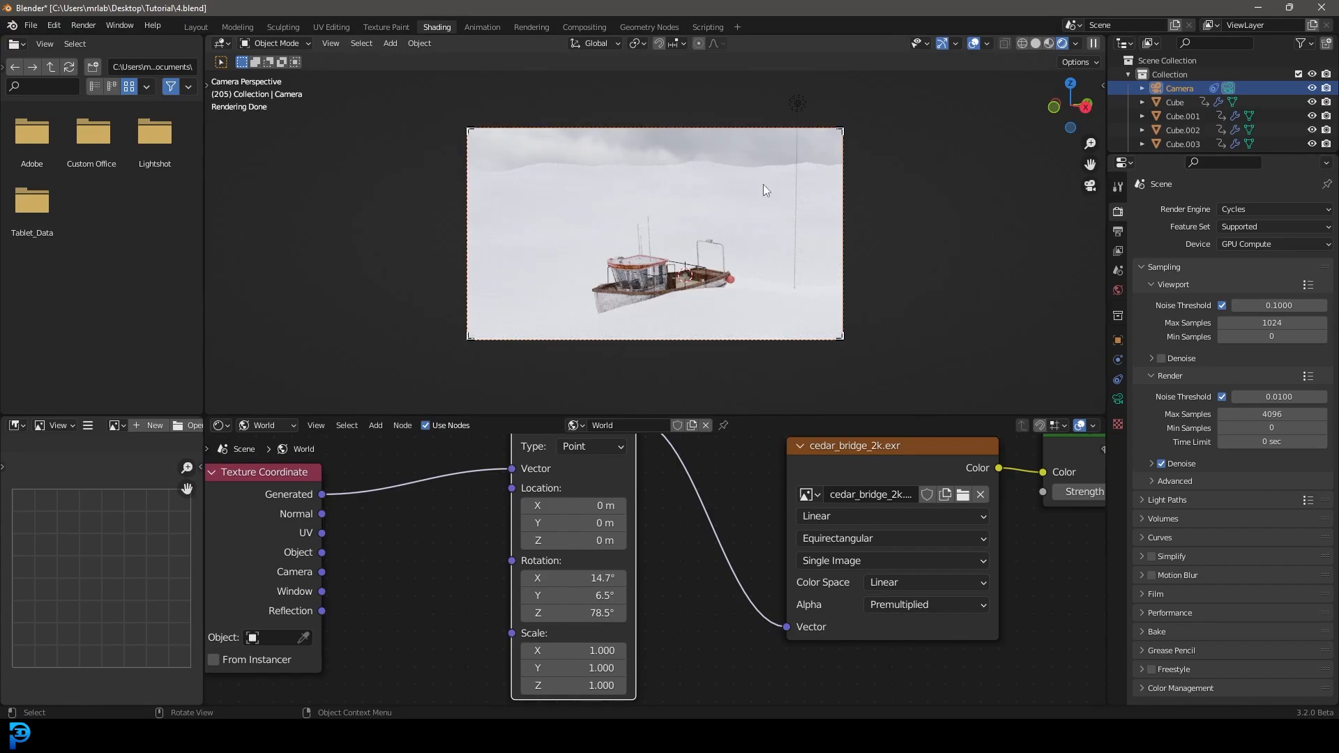
# Preview the boat animation through the camera in rendered shading, and stop at frame 23.
pyautogui.press('space')
pyautogui.press('space')
pyautogui.press('space')
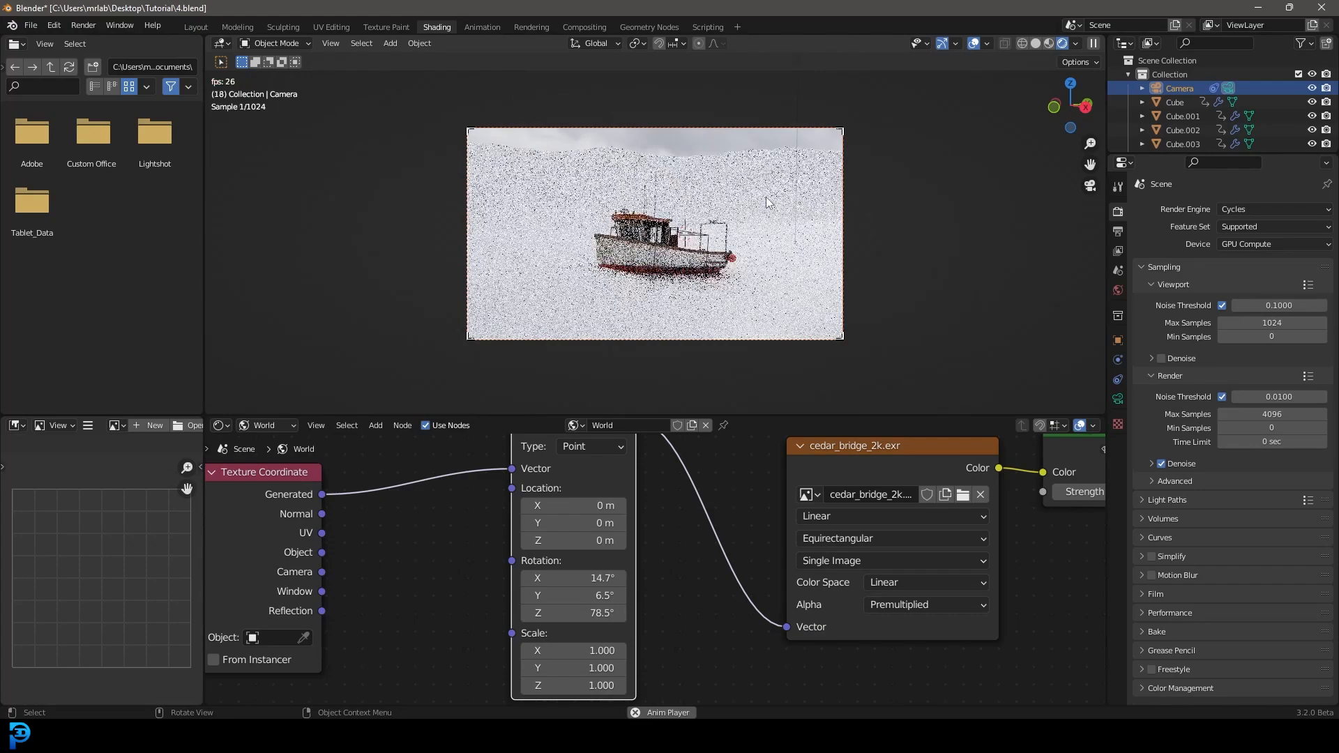
pyautogui.press('space')
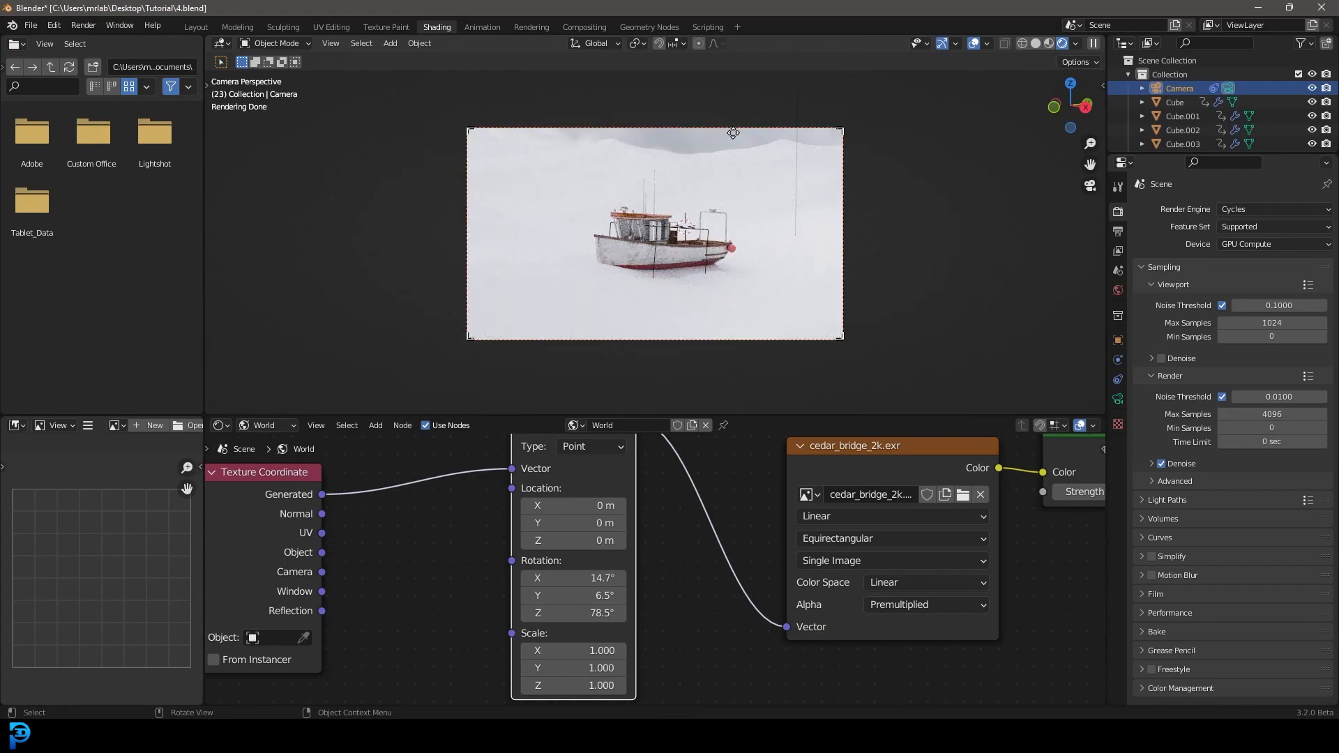
# Move and trackball-rotate the camera so the boat sits in the lower centre of the frame with more sky above.
pyautogui.moveTo(867, 194); pyautogui.dragTo(385, 256, button='middle')
pyautogui.press('KP_0')
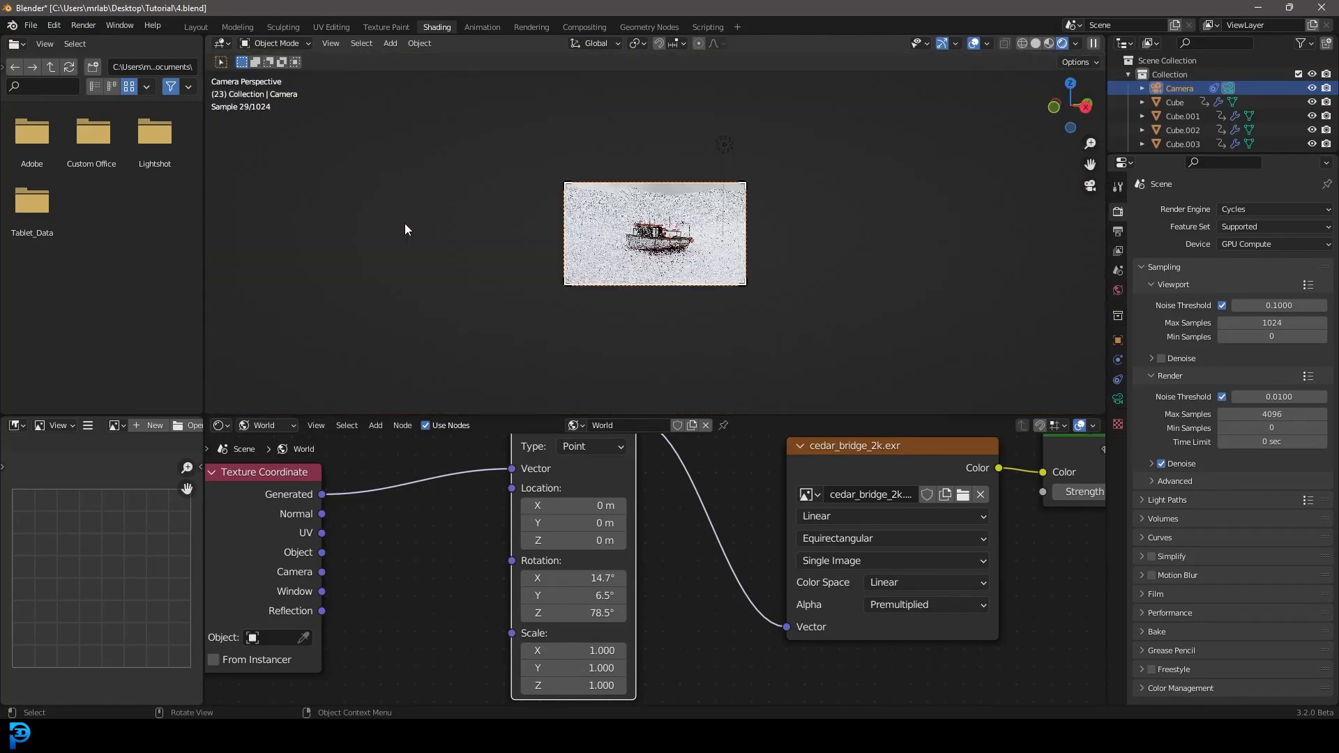
pyautogui.press('r')
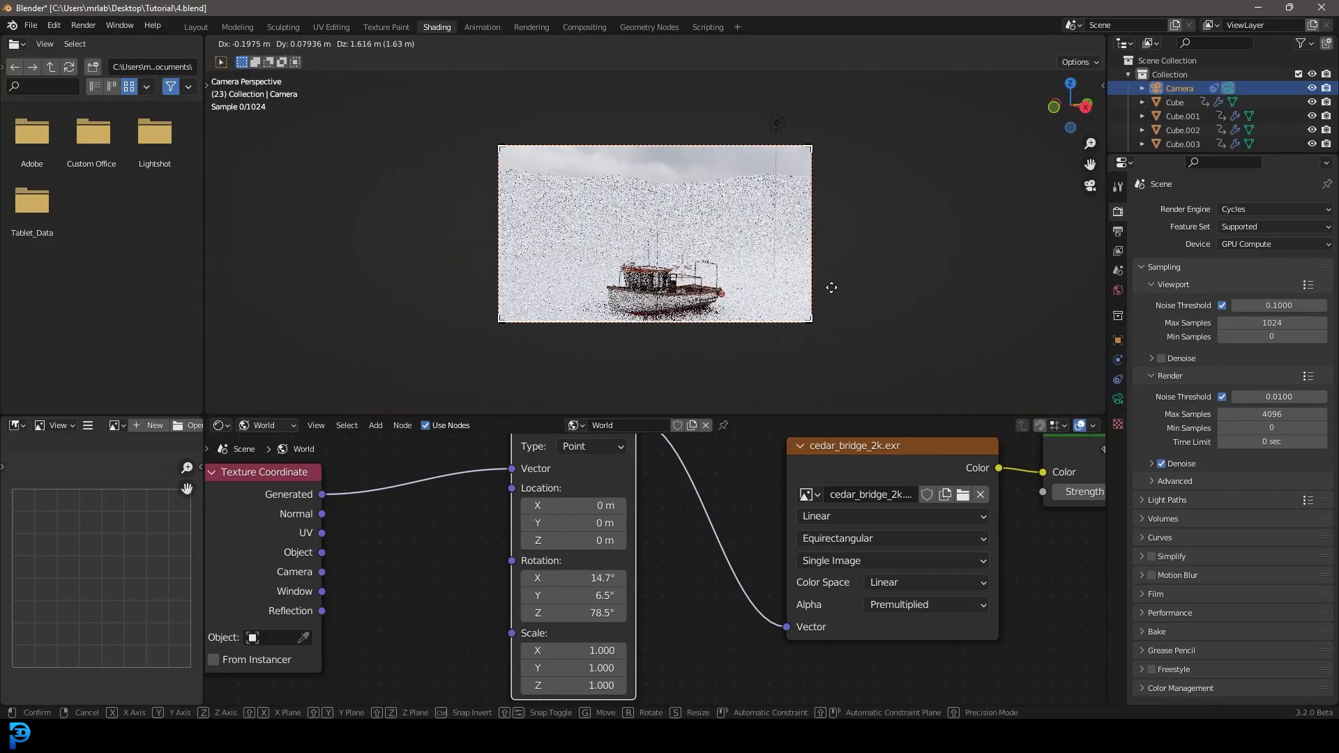
pyautogui.press('r')
pyautogui.click(834, 313)
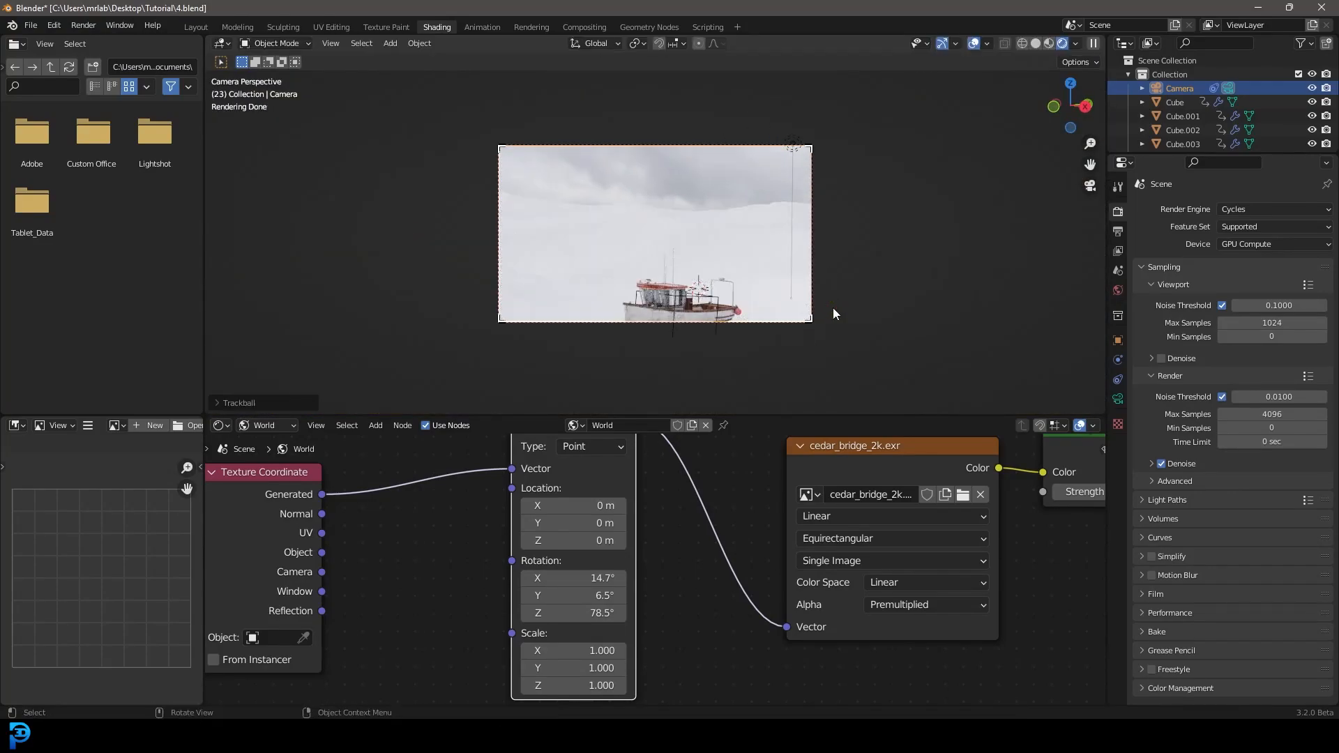
pyautogui.press('g')
pyautogui.click(860, 349)
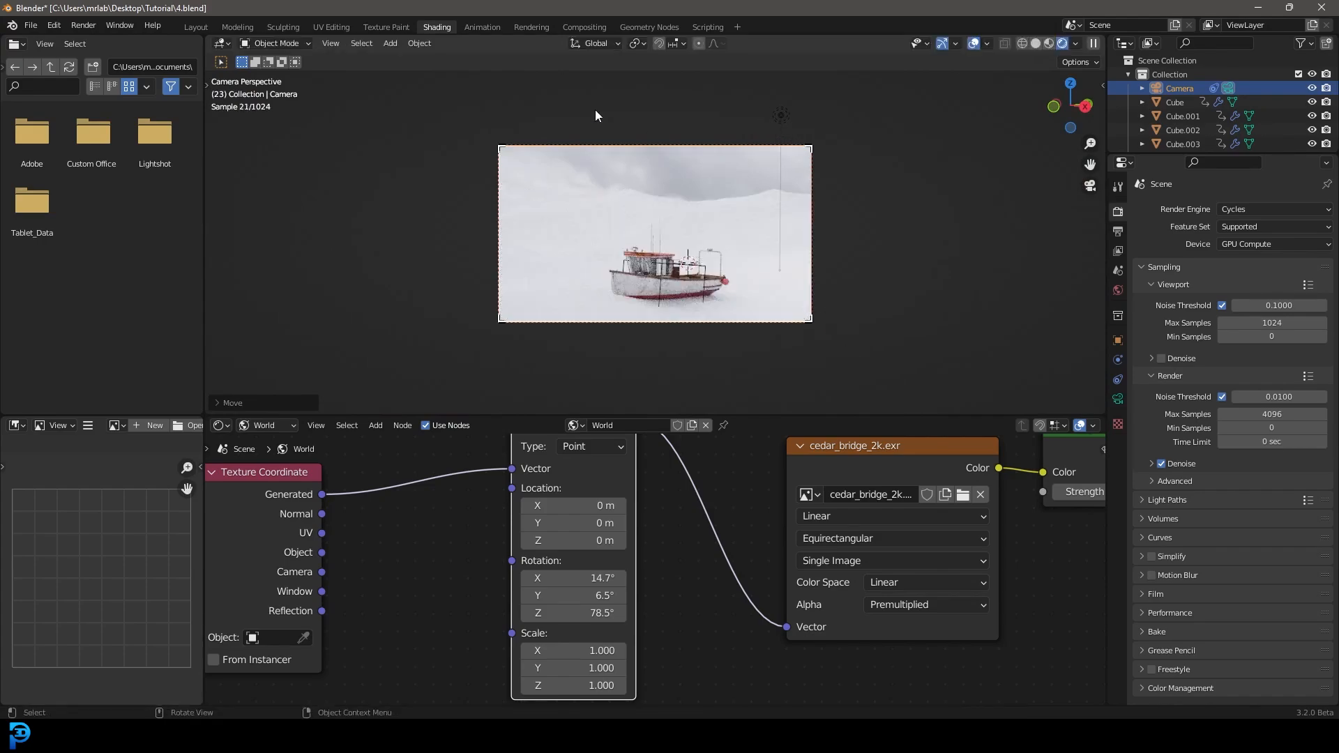
# Play the animation to frame 83, and set the Mapping node's Z rotation to 159°.
pyautogui.scroll(2, 640, 142)
pyautogui.press('space')
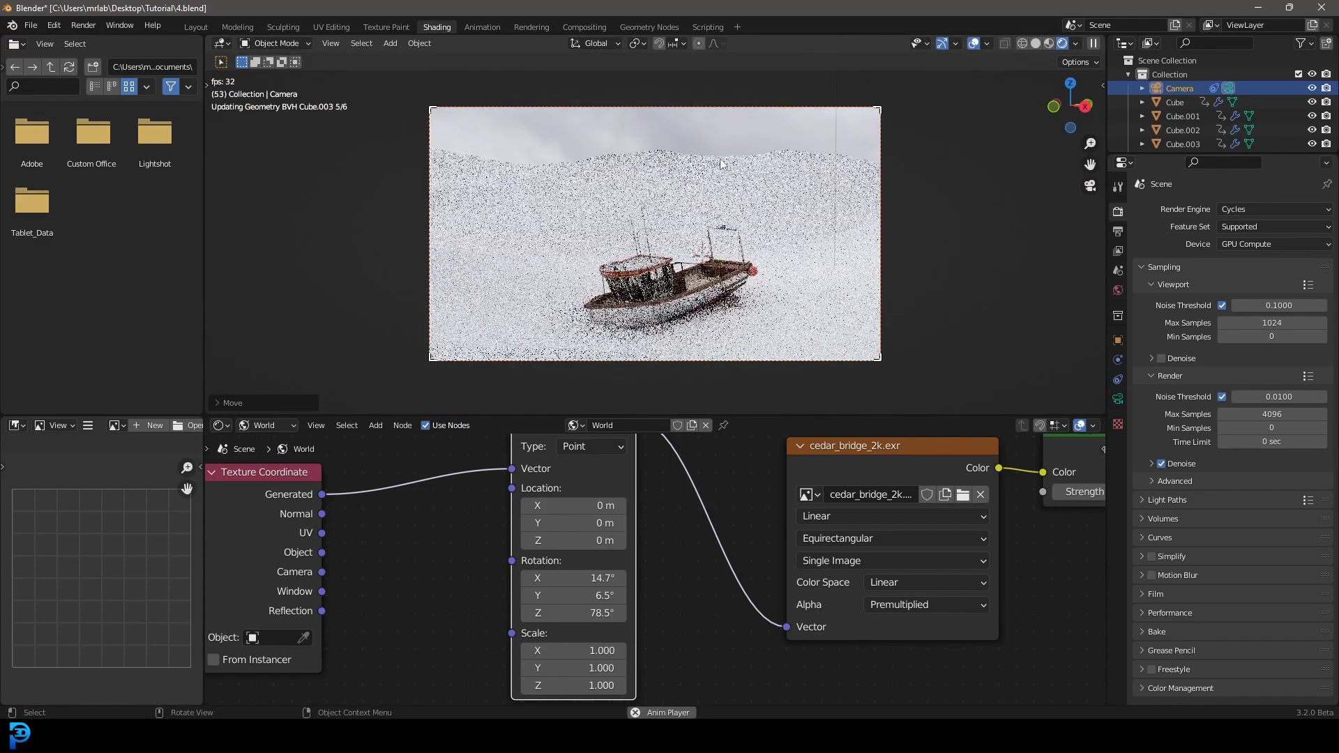
pyautogui.press('space')
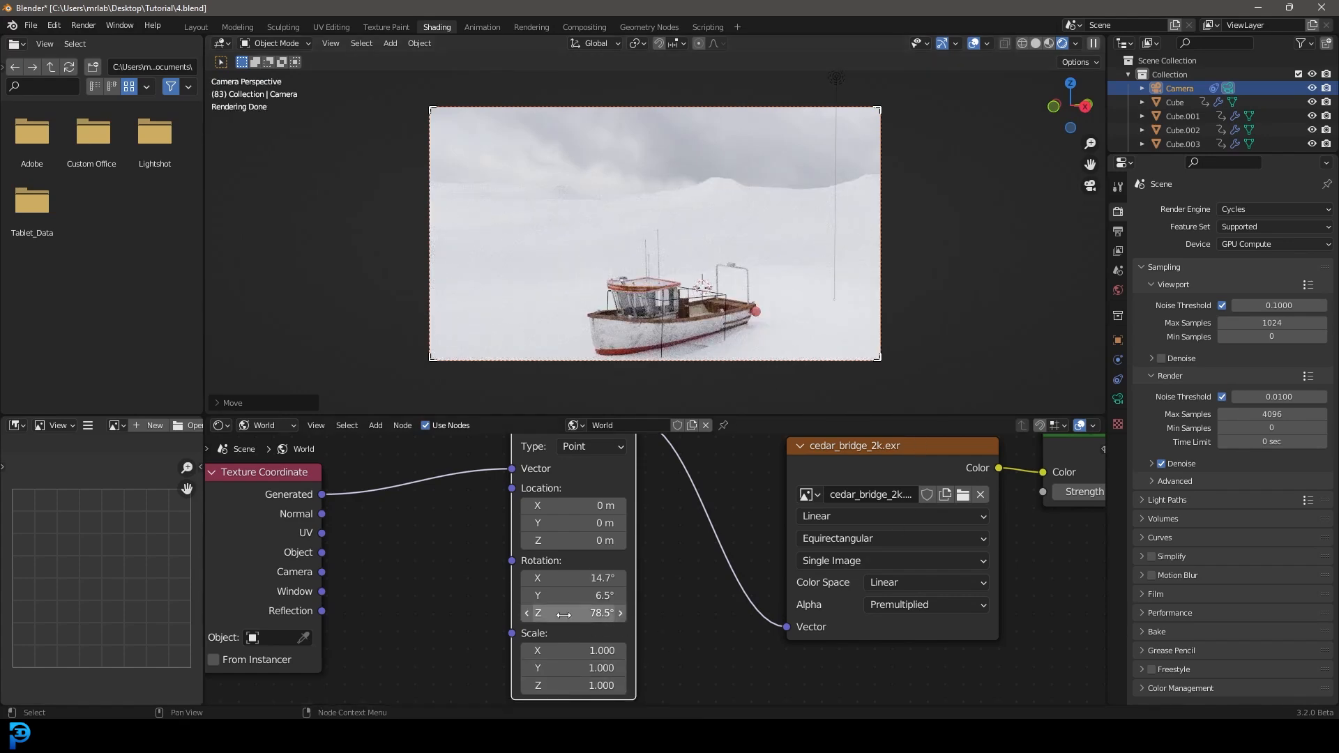
pyautogui.moveTo(566, 614); pyautogui.dragTo(621, 614)
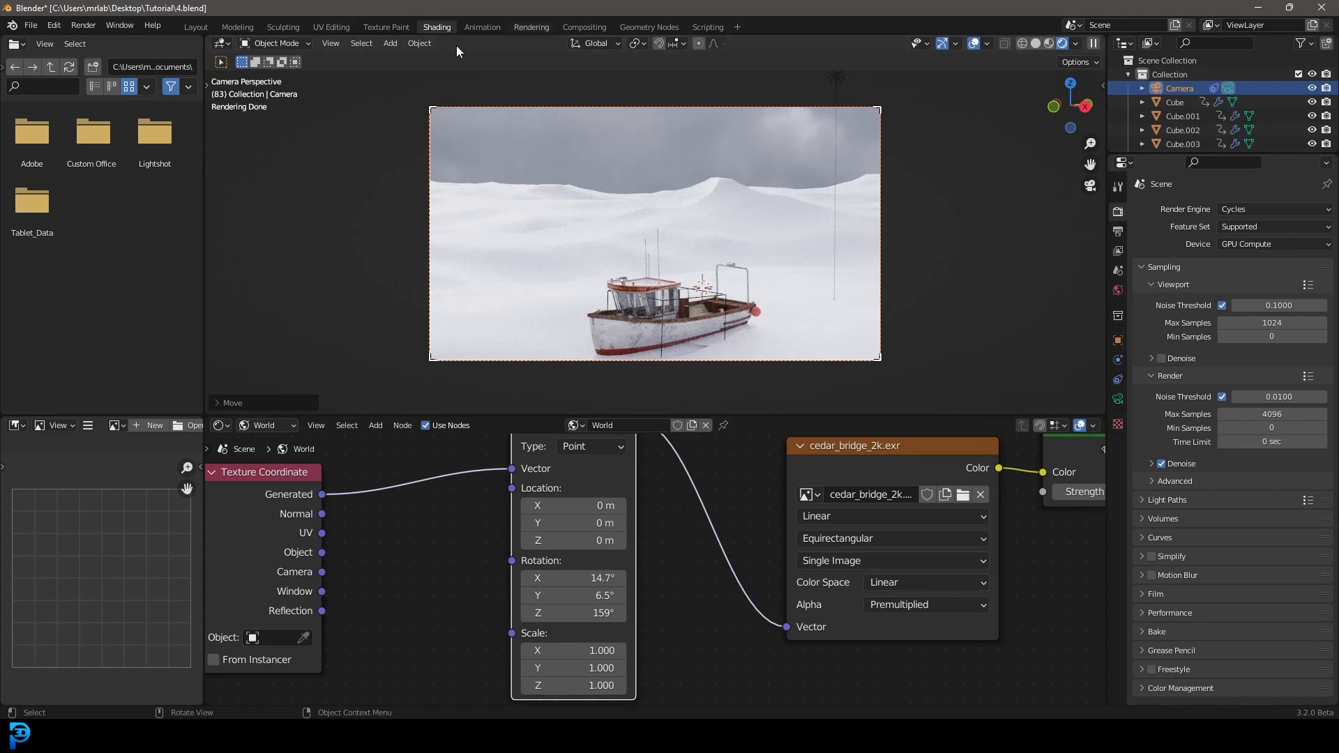
# Switch the shader editor to object materials and display the material nodes of the ocean mesh.
pyautogui.click(261, 426)
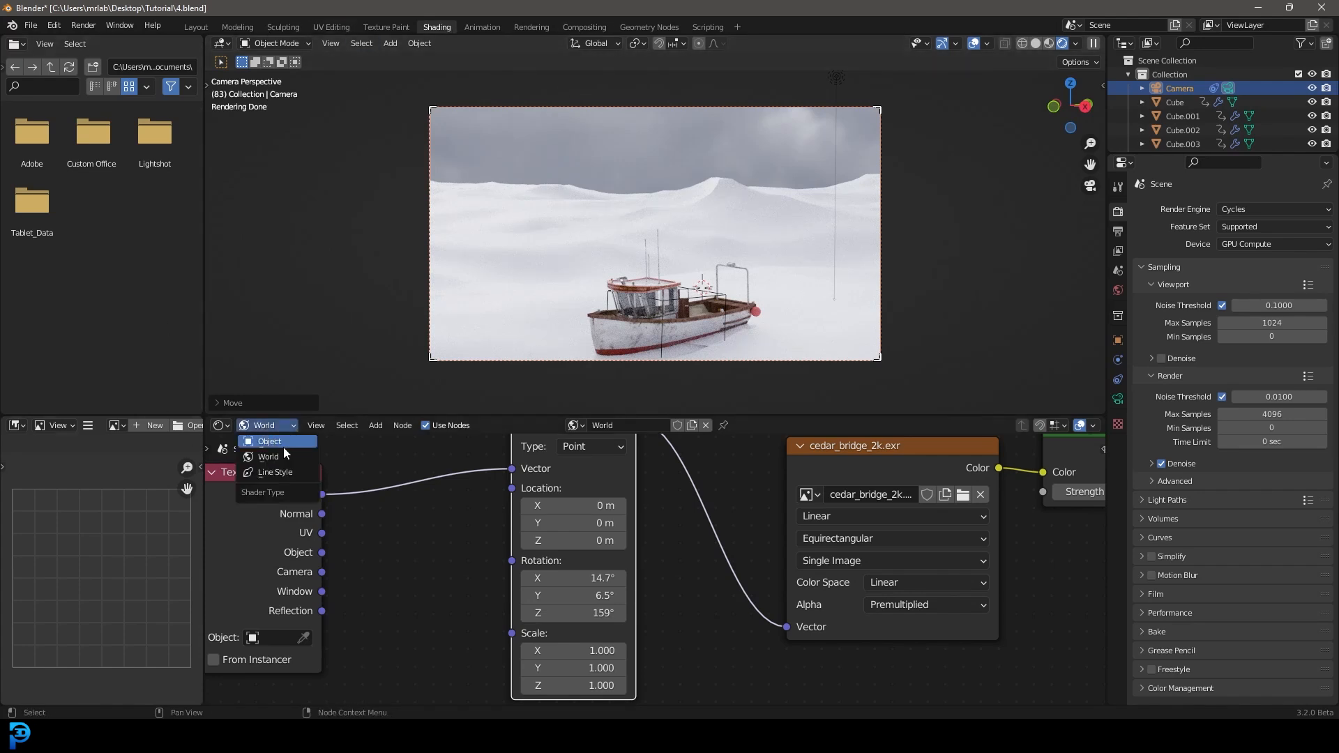
pyautogui.click(282, 445)
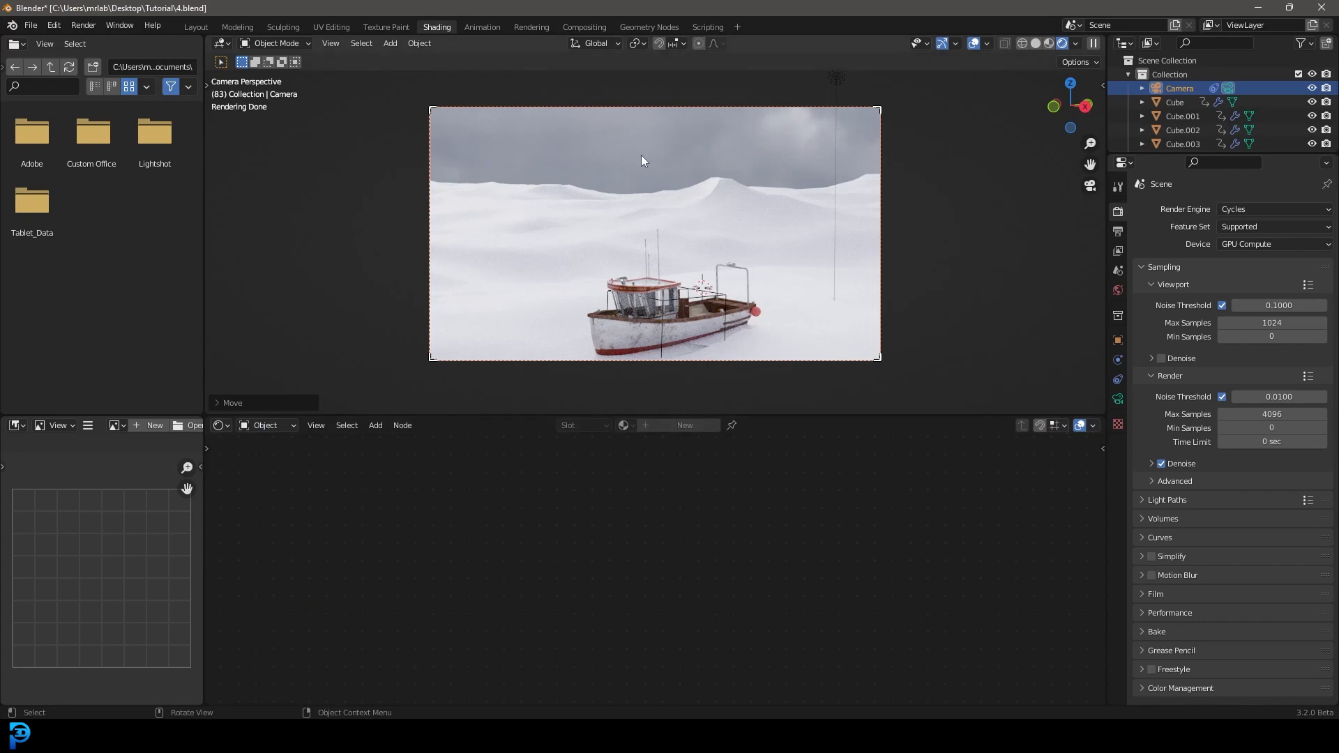
pyautogui.click(687, 263)
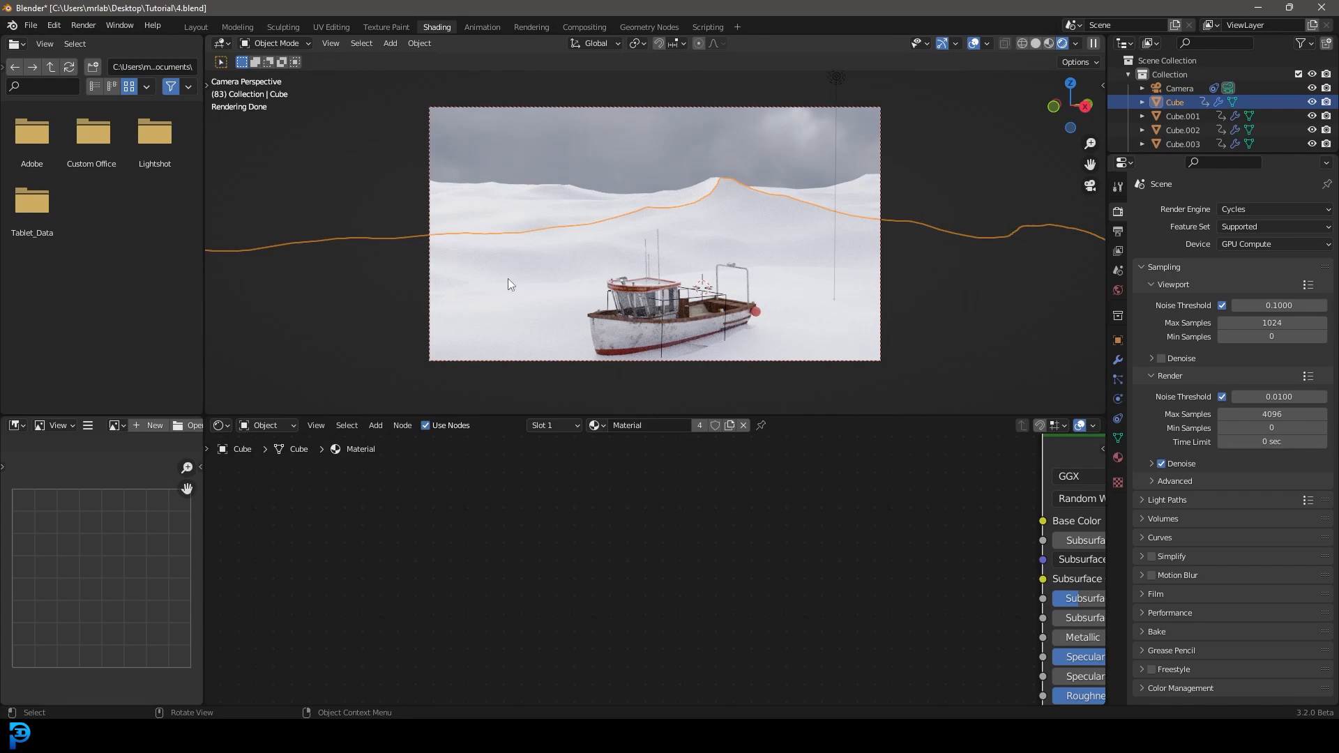
pyautogui.press('Home')
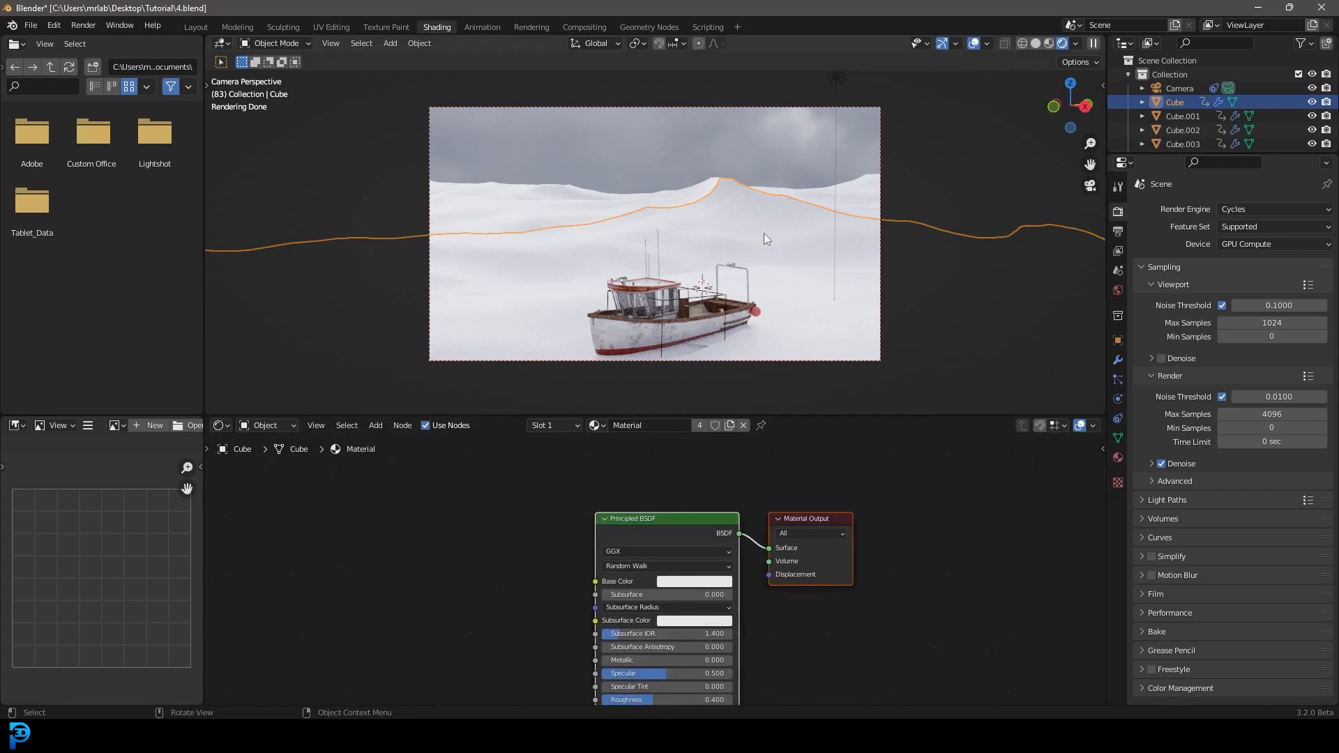
# Remove the ocean mesh's shared material slot and create a new material in a fresh slot.
pyautogui.click(1118, 360)
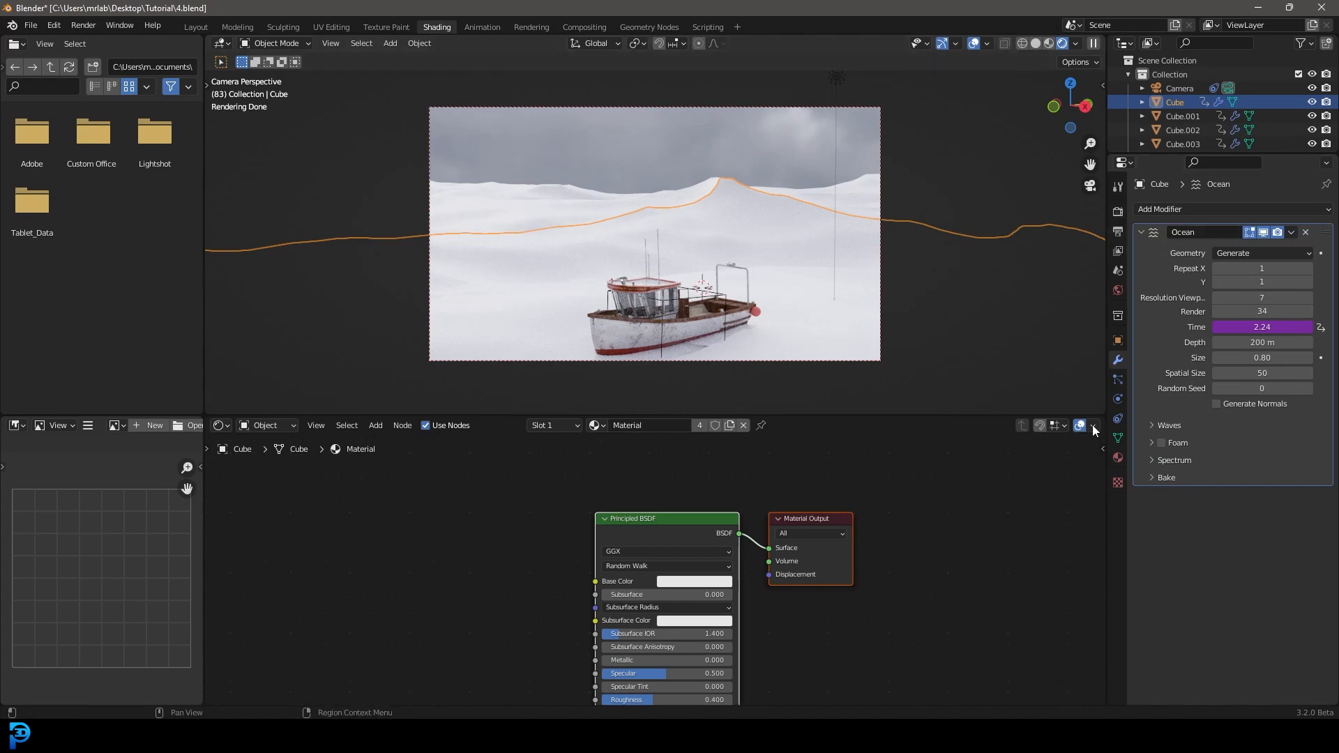
pyautogui.scroll(-2, 633, 515)
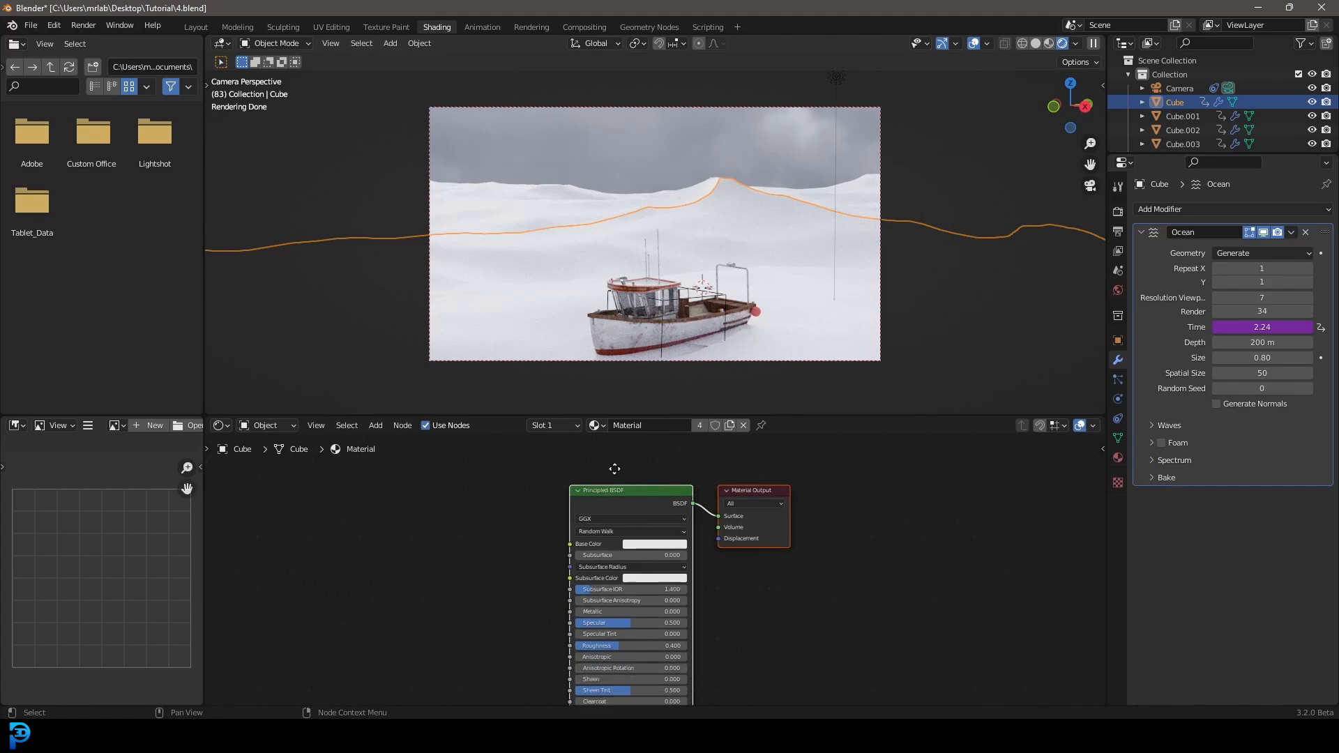
pyautogui.click(1124, 456)
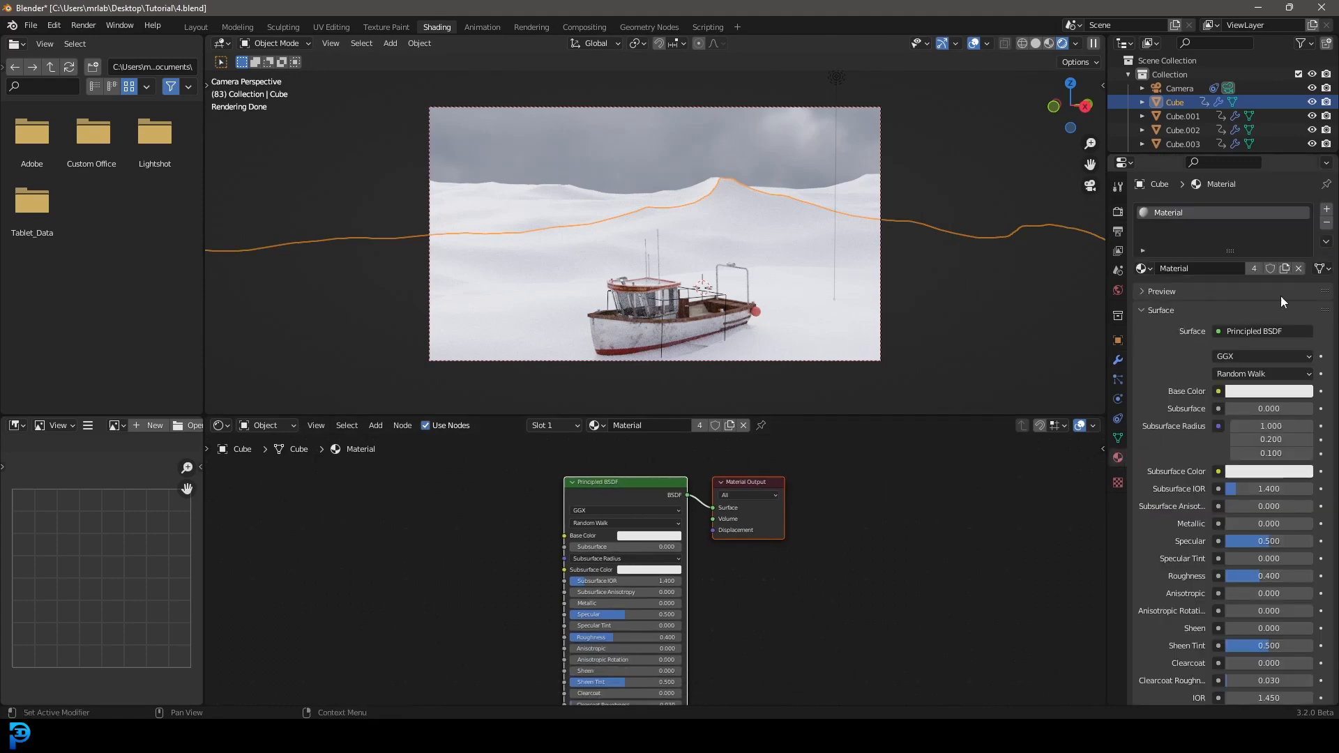
pyautogui.click(1328, 224)
pyautogui.click(1328, 209)
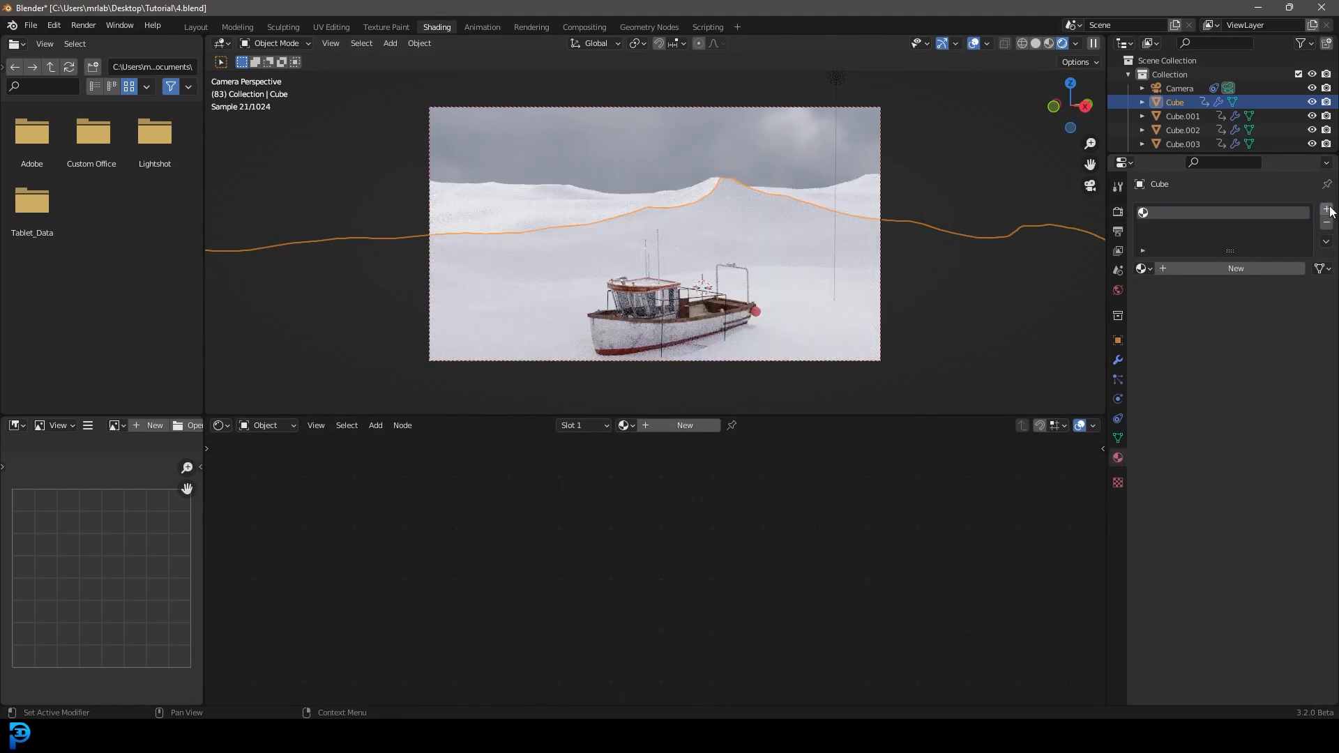
pyautogui.click(712, 425)
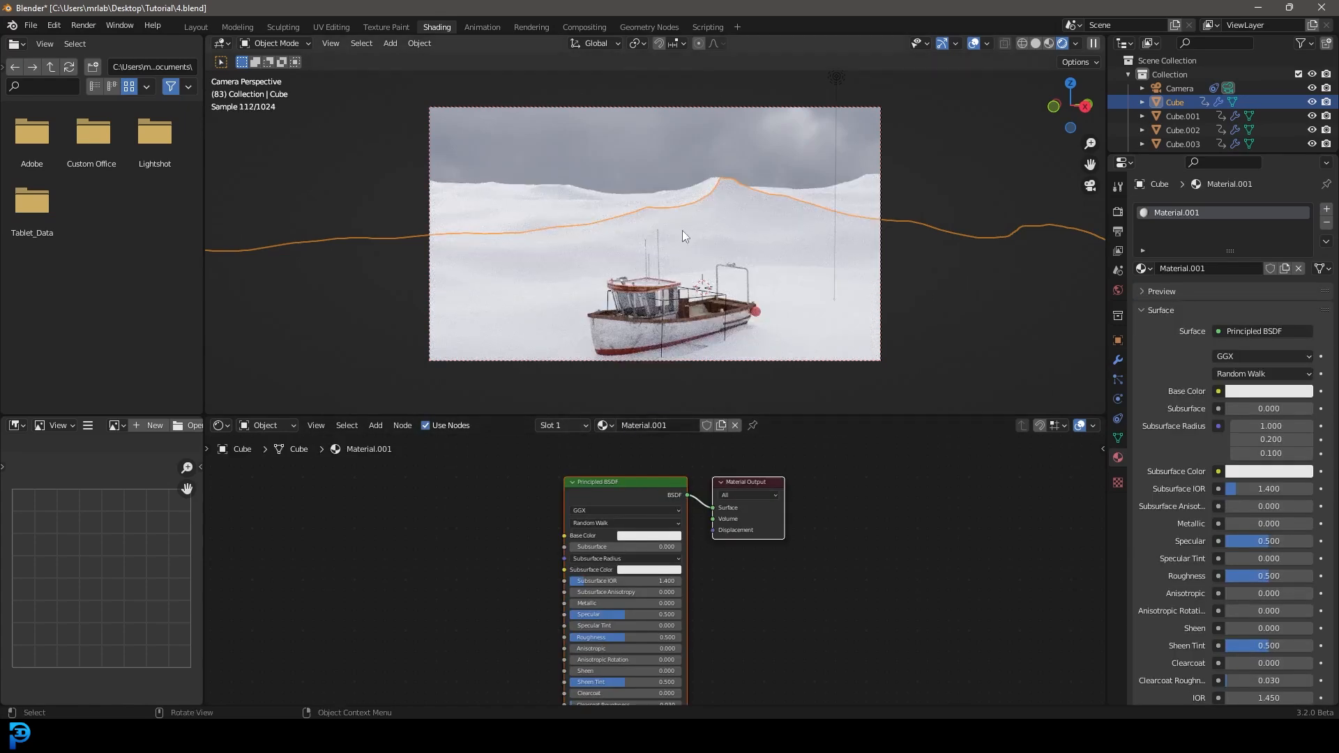
# Rename the ocean mesh's new material to "ocean" and save the file as 5.blend.
pyautogui.click(675, 425)
pyautogui.write('ocean')
pyautogui.press('Return')
pyautogui.scroll(2, 550, 531)
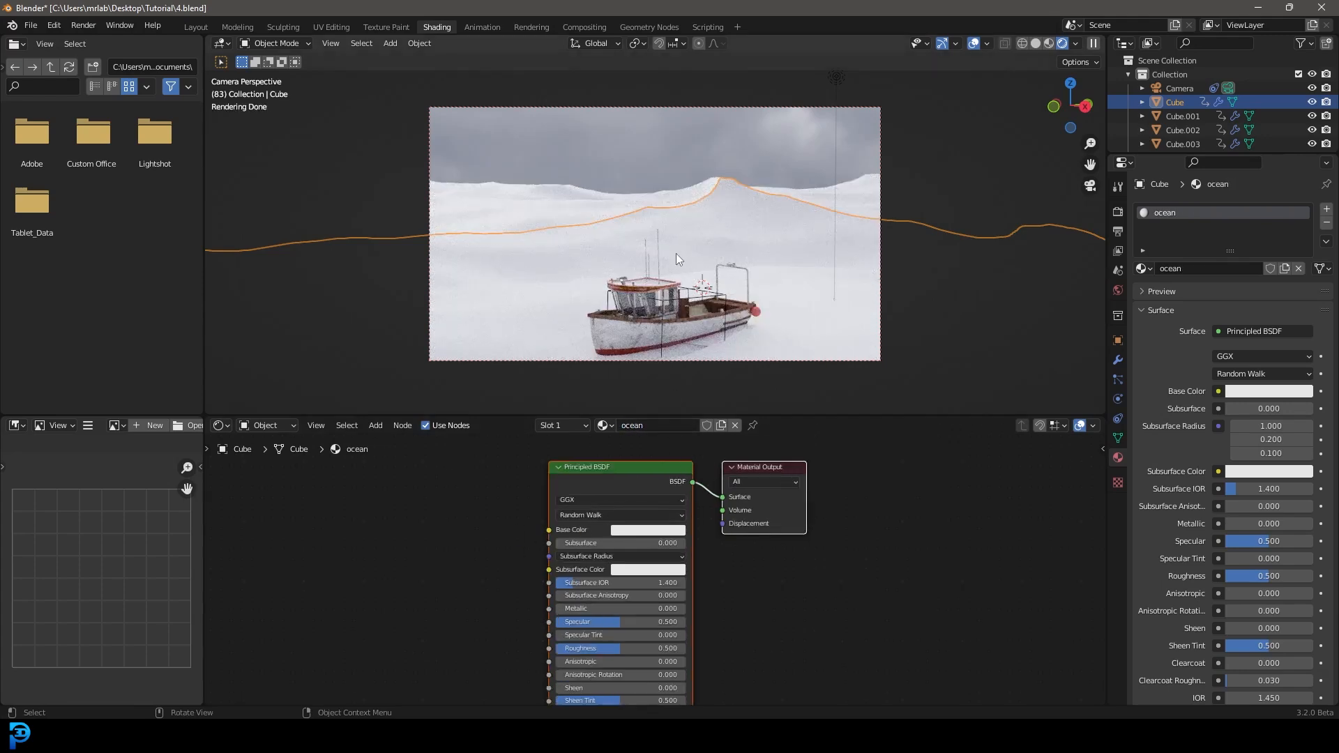
pyautogui.scroll(1, 461, 523)
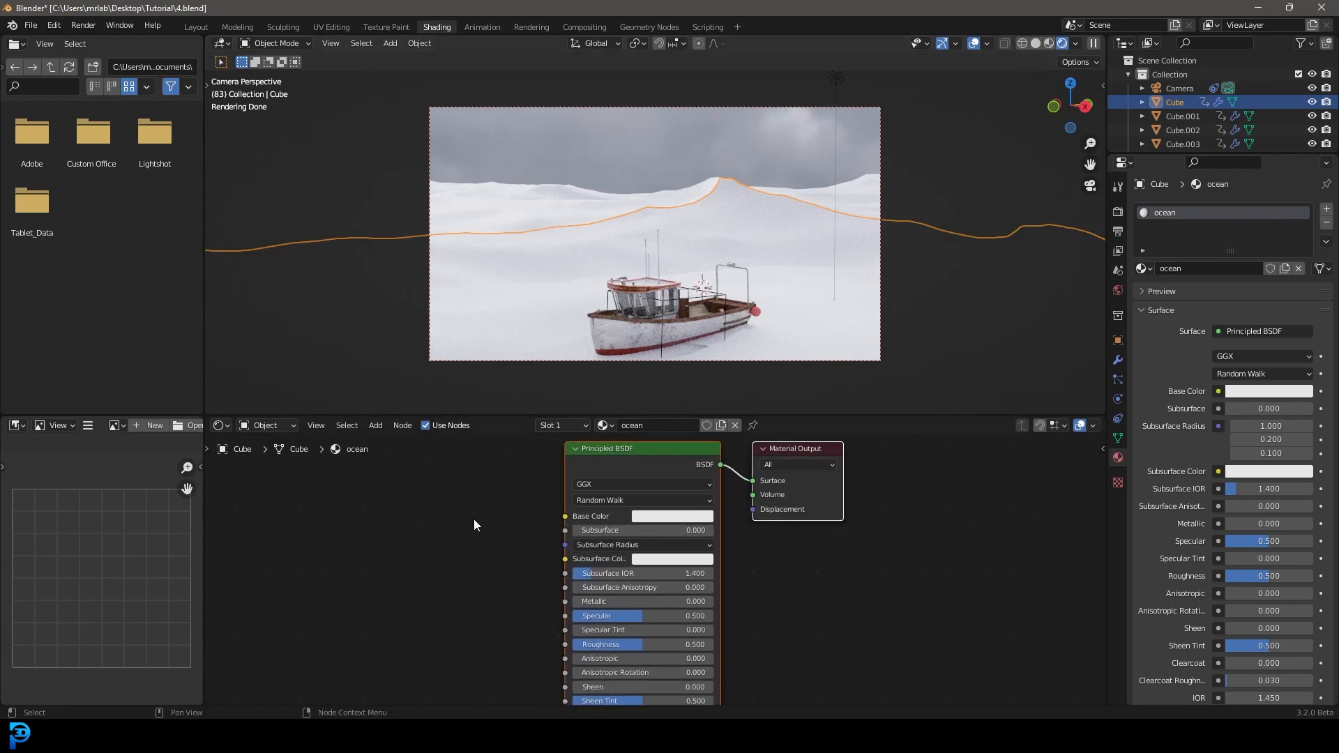
pyautogui.hotkey('ctrl', 's')
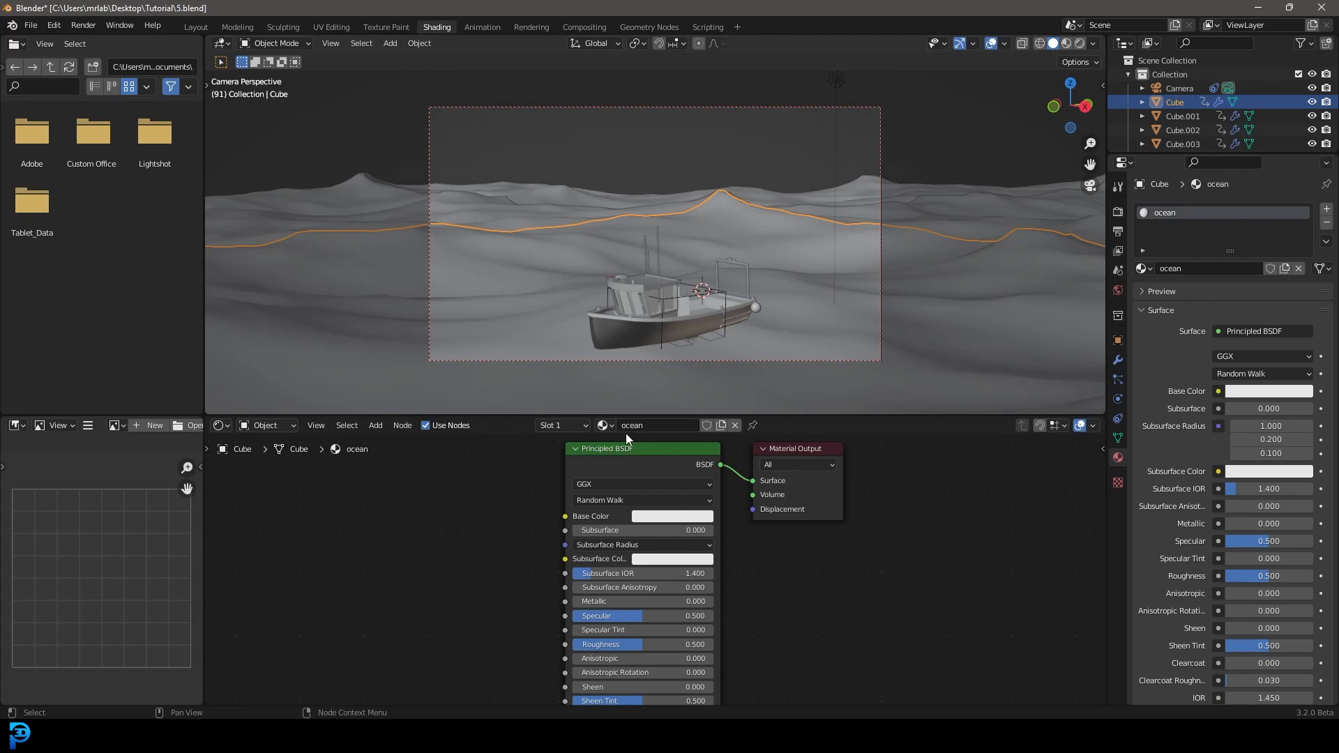
pyautogui.scroll(-1, 586, 479)
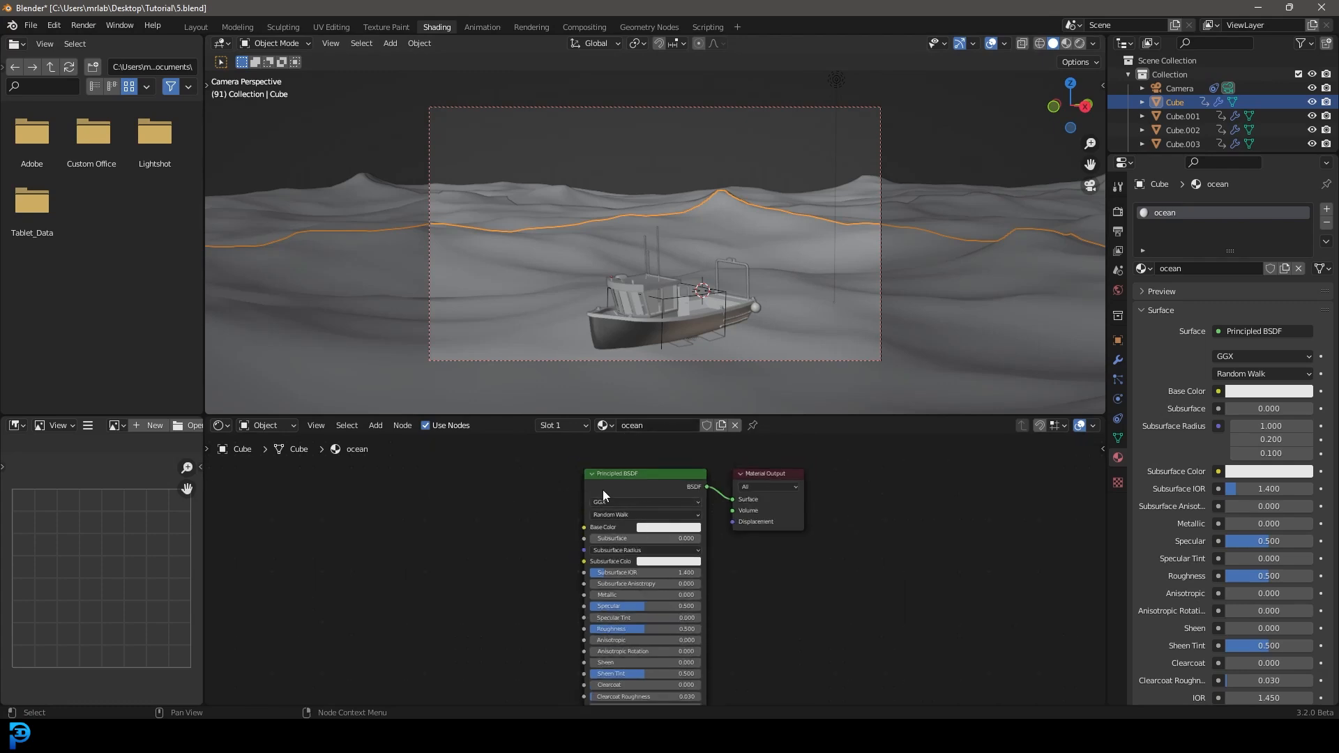
# Set the ocean material's Transmission to 1.000 and its Roughness to 0.050 in the Principled BSDF.
pyautogui.moveTo(650, 662); pyautogui.dragTo(651, 571, button='middle')
pyautogui.scroll(3, 652, 570)
pyautogui.scroll(1, 627, 605)
pyautogui.scroll(1, 631, 631)
pyautogui.moveTo(631, 632); pyautogui.dragTo(610, 552, button='middle')
pyautogui.moveTo(551, 575); pyautogui.dragTo(706, 569)
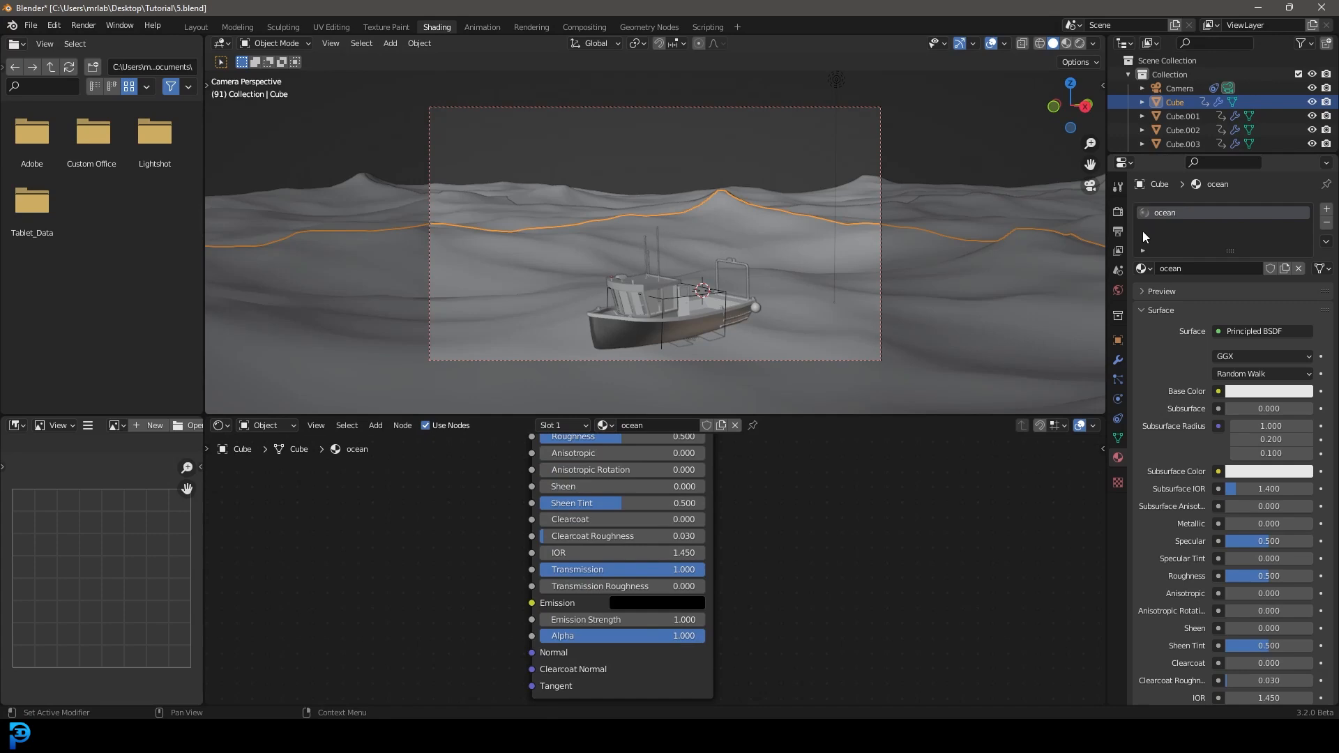
pyautogui.scroll(1, 558, 492)
pyautogui.moveTo(558, 492); pyautogui.dragTo(584, 551, button='middle')
pyautogui.moveTo(636, 539); pyautogui.dragTo(559, 540)
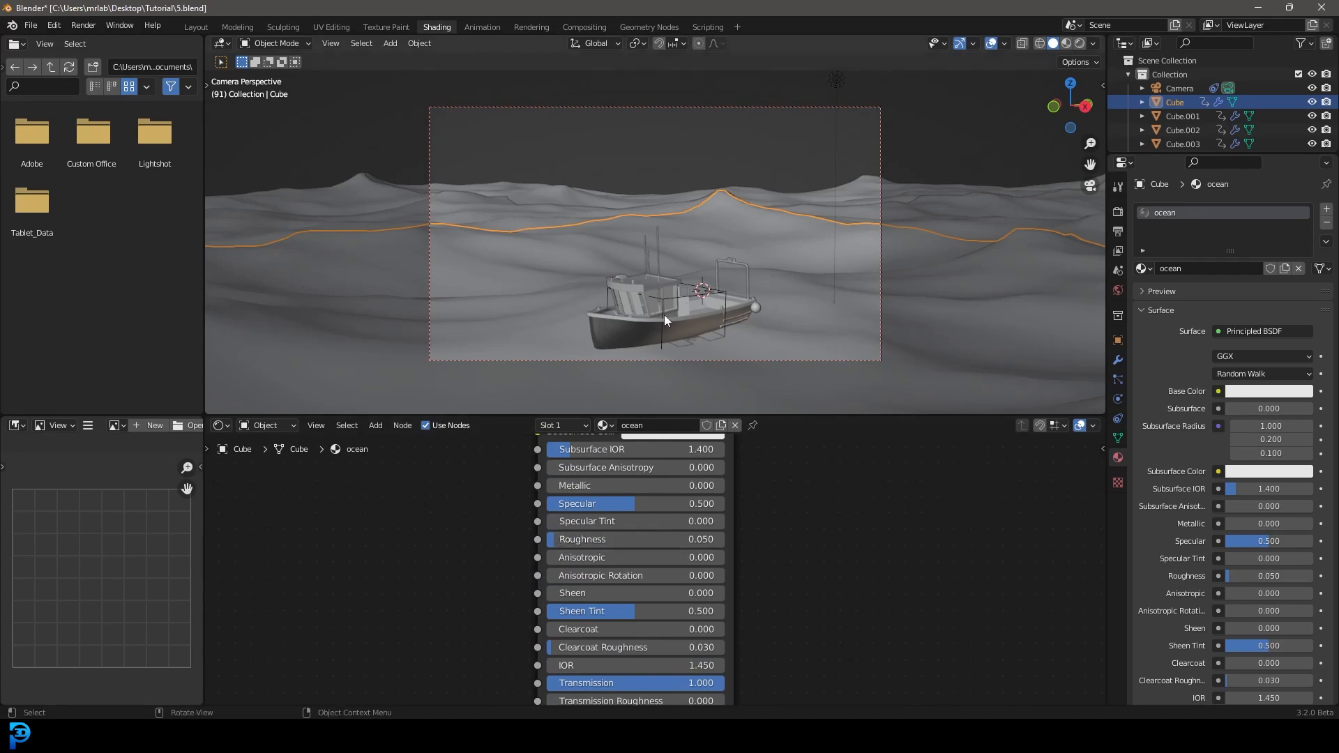
# Show the camera view in rendered shading and lower the ocean material's Roughness to 0.027.
pyautogui.scroll(2, 651, 352)
pyautogui.press('z')
pyautogui.click(680, 221)
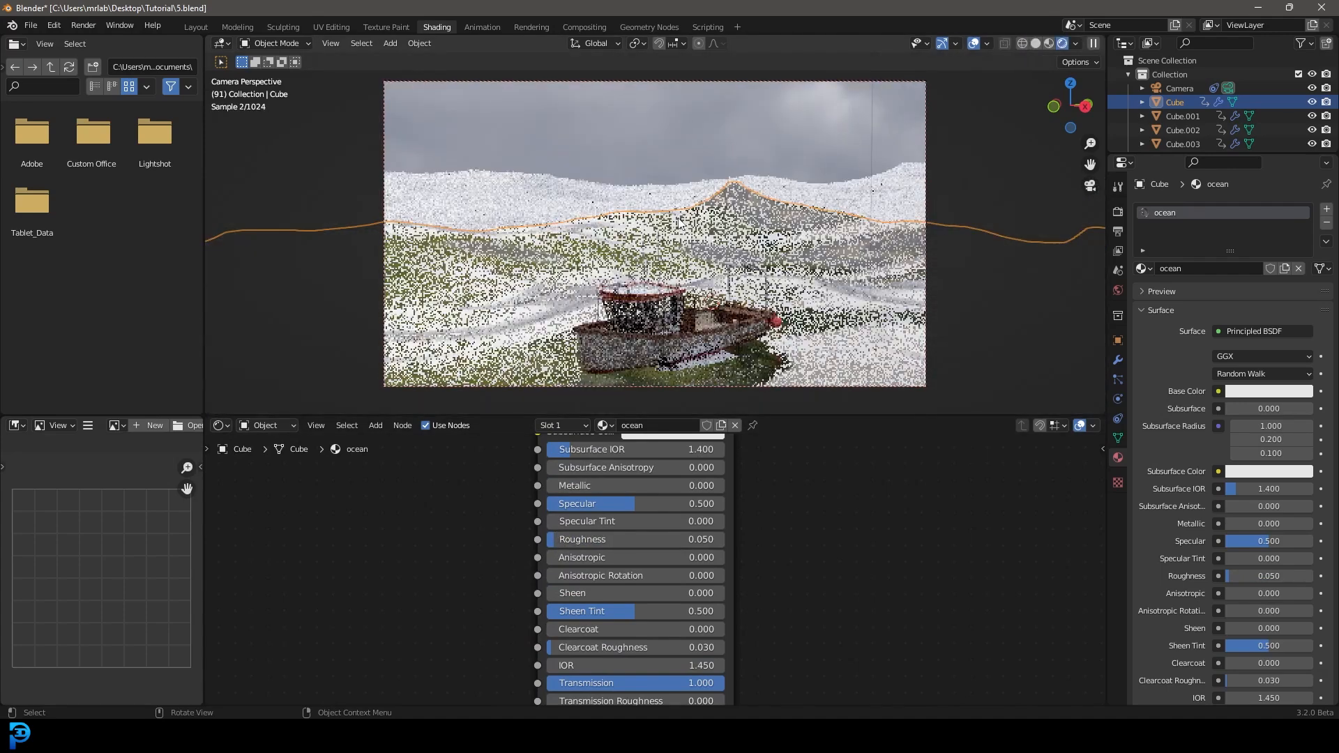
pyautogui.moveTo(734, 579); pyautogui.dragTo(730, 562, button='middle')
pyautogui.moveTo(585, 522); pyautogui.dragTo(576, 522)
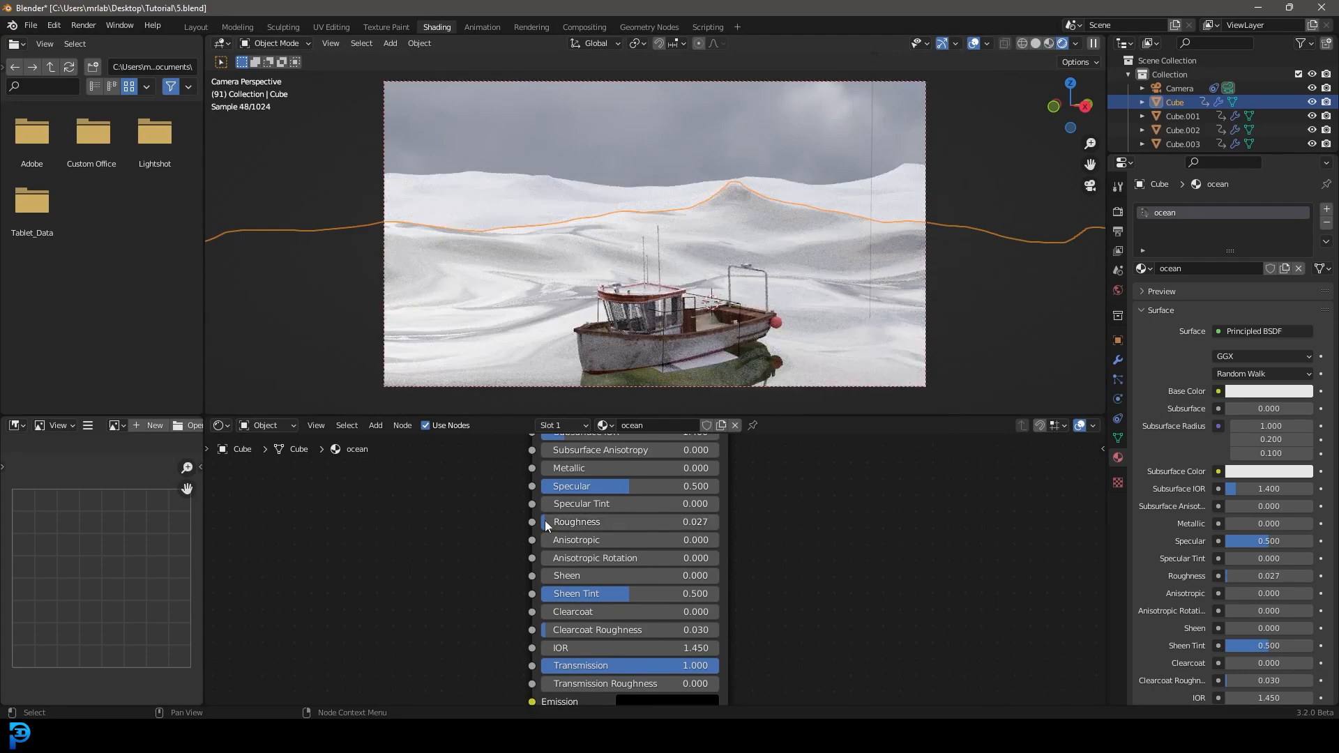
# Change the ocean material's Base Color to a pale, slightly desaturated blue.
pyautogui.moveTo(752, 459); pyautogui.dragTo(748, 607, button='middle')
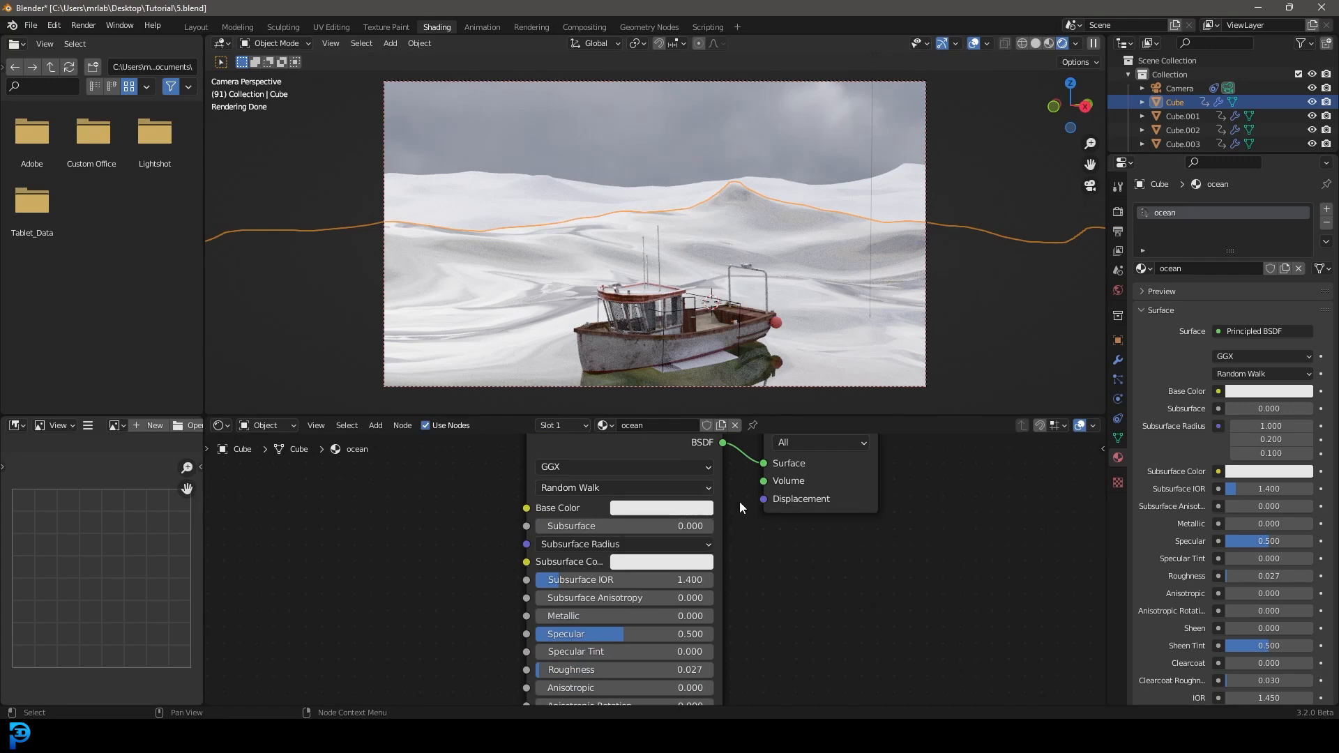
pyautogui.click(623, 509)
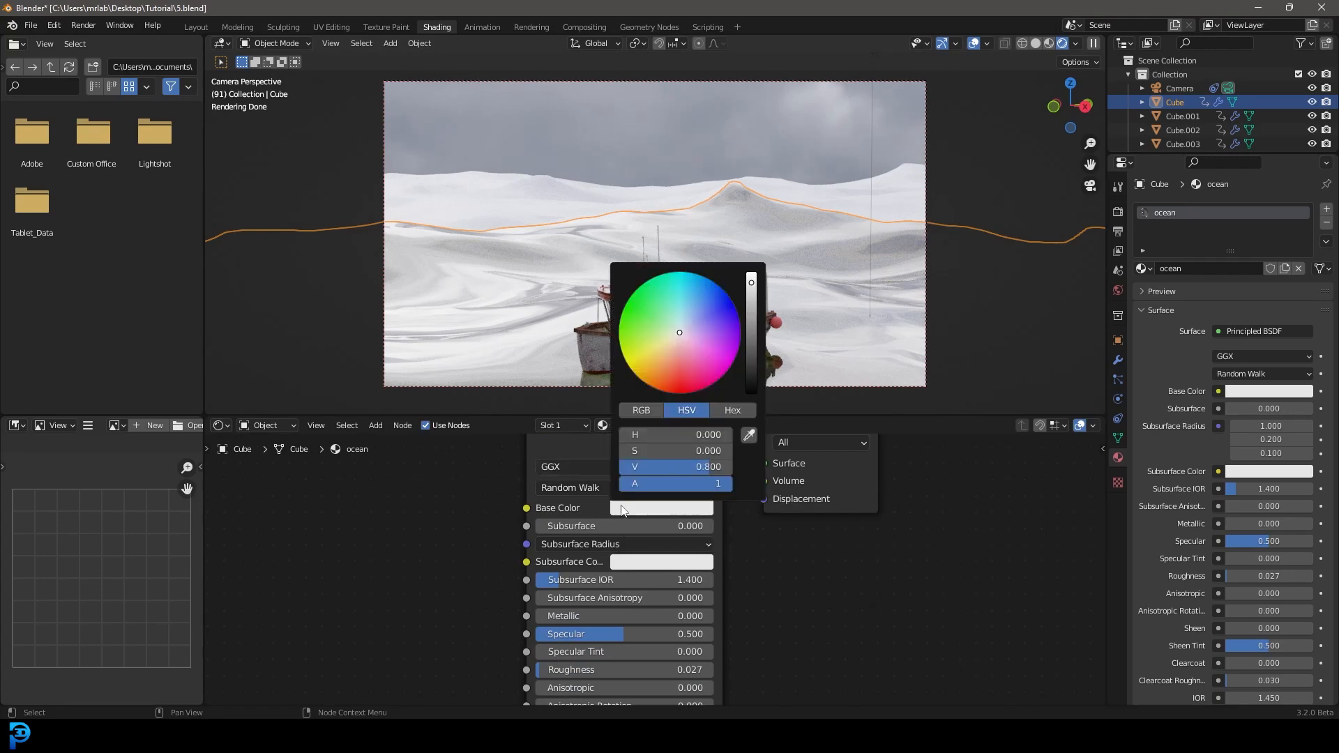
pyautogui.moveTo(695, 326); pyautogui.dragTo(690, 321)
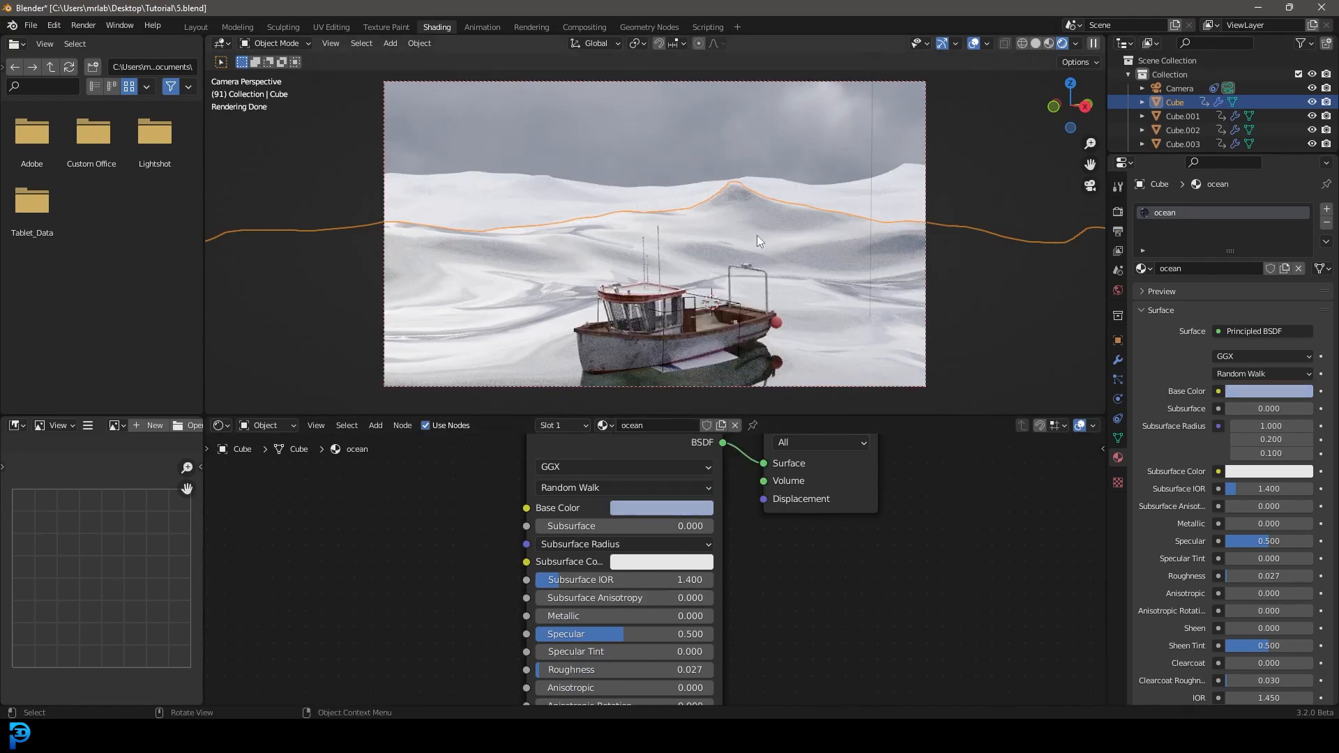
# In solid shading, link the front ocean tile's material to the other three ocean tiles, Cube.001, Cube.002 and Cube.003.
pyautogui.moveTo(766, 199); pyautogui.dragTo(805, 246, button='middle')
pyautogui.press('z')
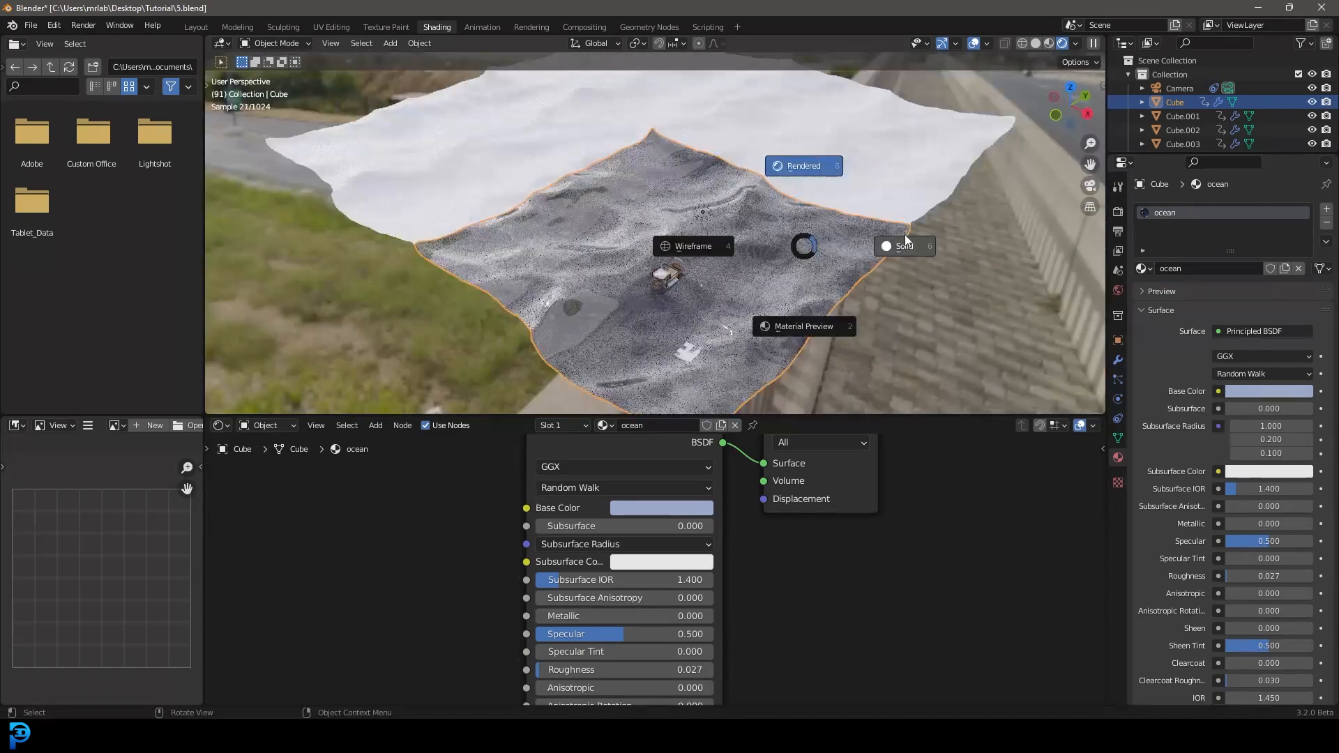
pyautogui.click(893, 236)
pyautogui.click(681, 113)
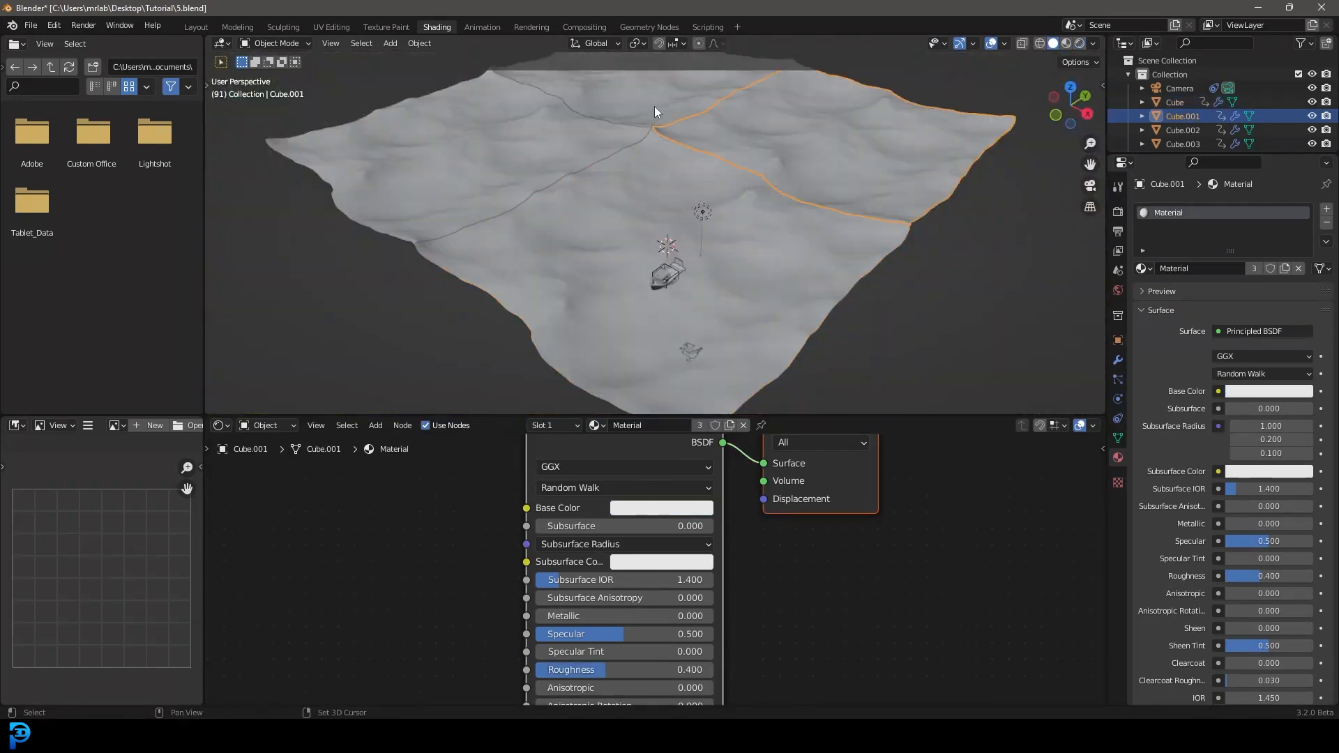
pyautogui.keyDown('shift'); pyautogui.click(655, 106); pyautogui.keyUp('shift')
pyautogui.keyDown('shift'); pyautogui.click(555, 135); pyautogui.keyUp('shift')
pyautogui.press('g')
pyautogui.press('Escape')
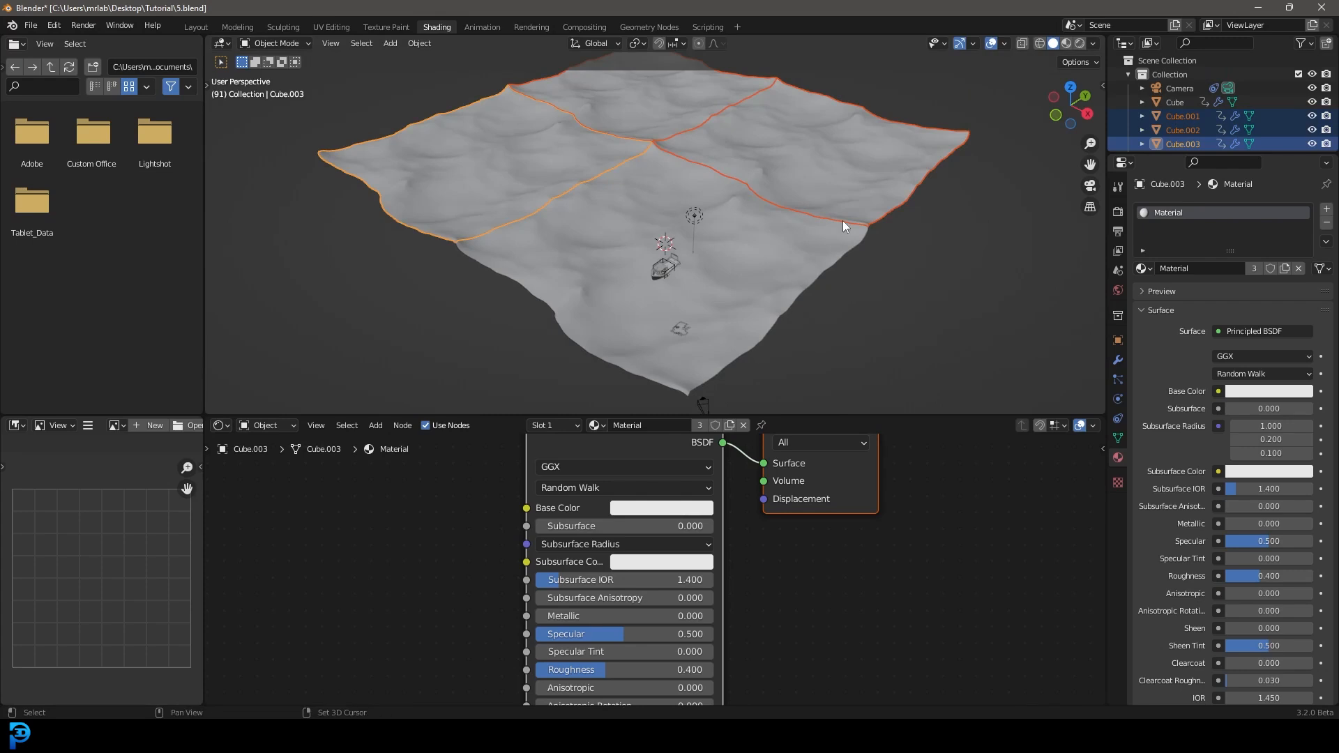
pyautogui.keyDown('shift'); pyautogui.click(790, 257); pyautogui.keyUp('shift')
pyautogui.scroll(3, 763, 262)
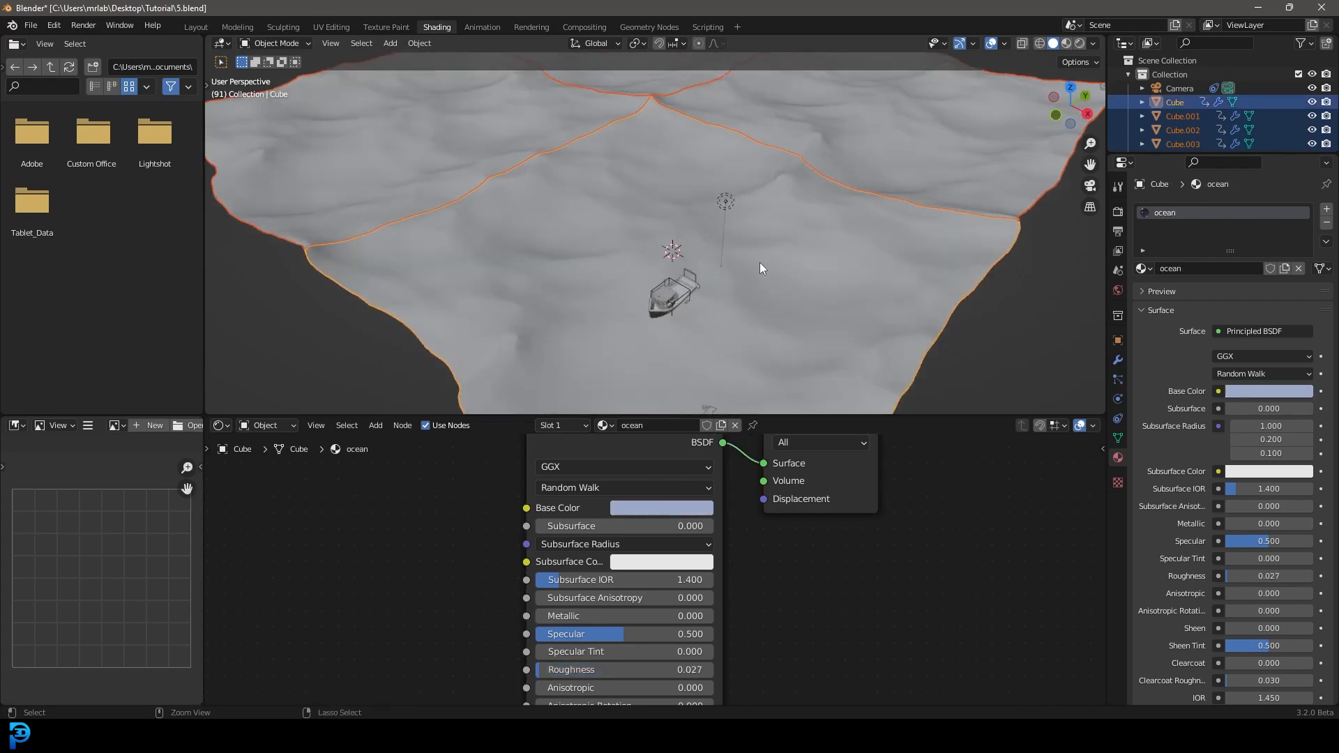
pyautogui.hotkey('ctrl', 'l')
pyautogui.click(729, 299)
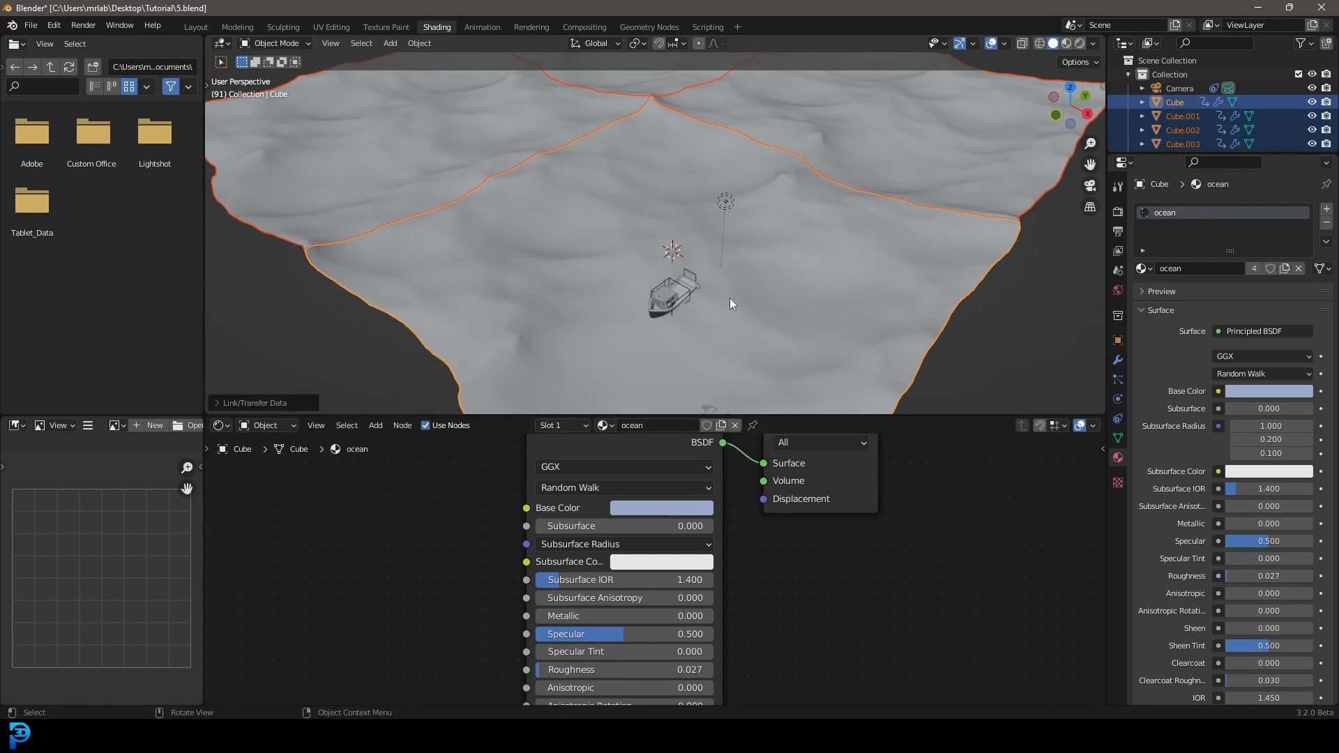
# Return to the camera view and display it in rendered shading.
pyautogui.click(811, 275)
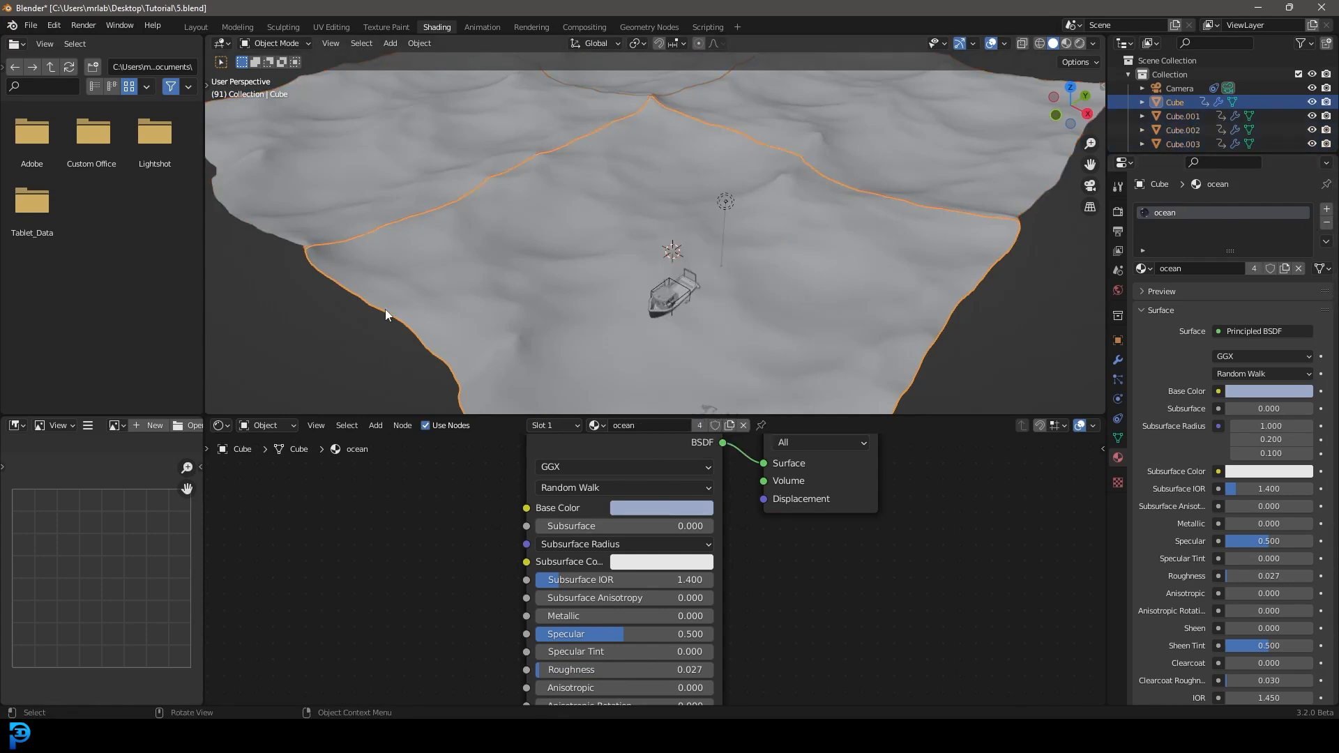
pyautogui.moveTo(385, 309); pyautogui.dragTo(744, 184, button='middle')
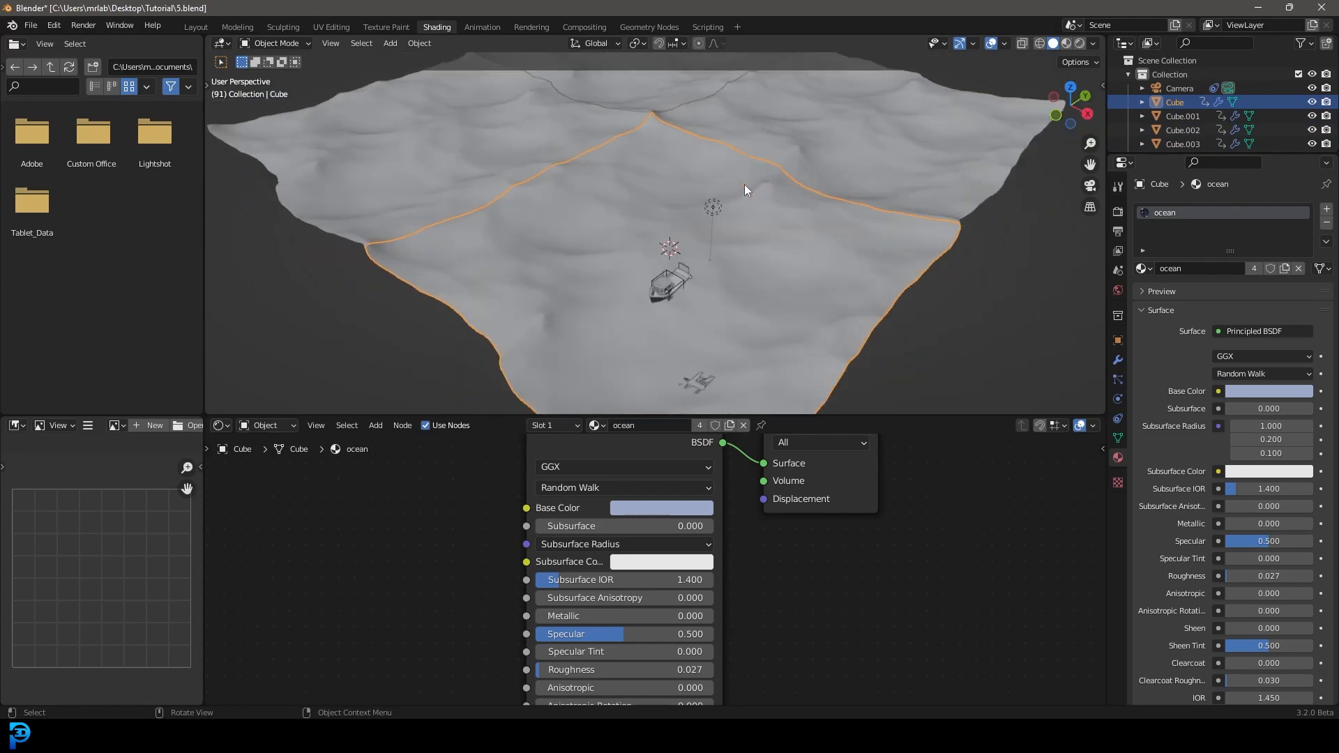
pyautogui.press('KP_0')
pyautogui.press('z')
pyautogui.click(939, 250)
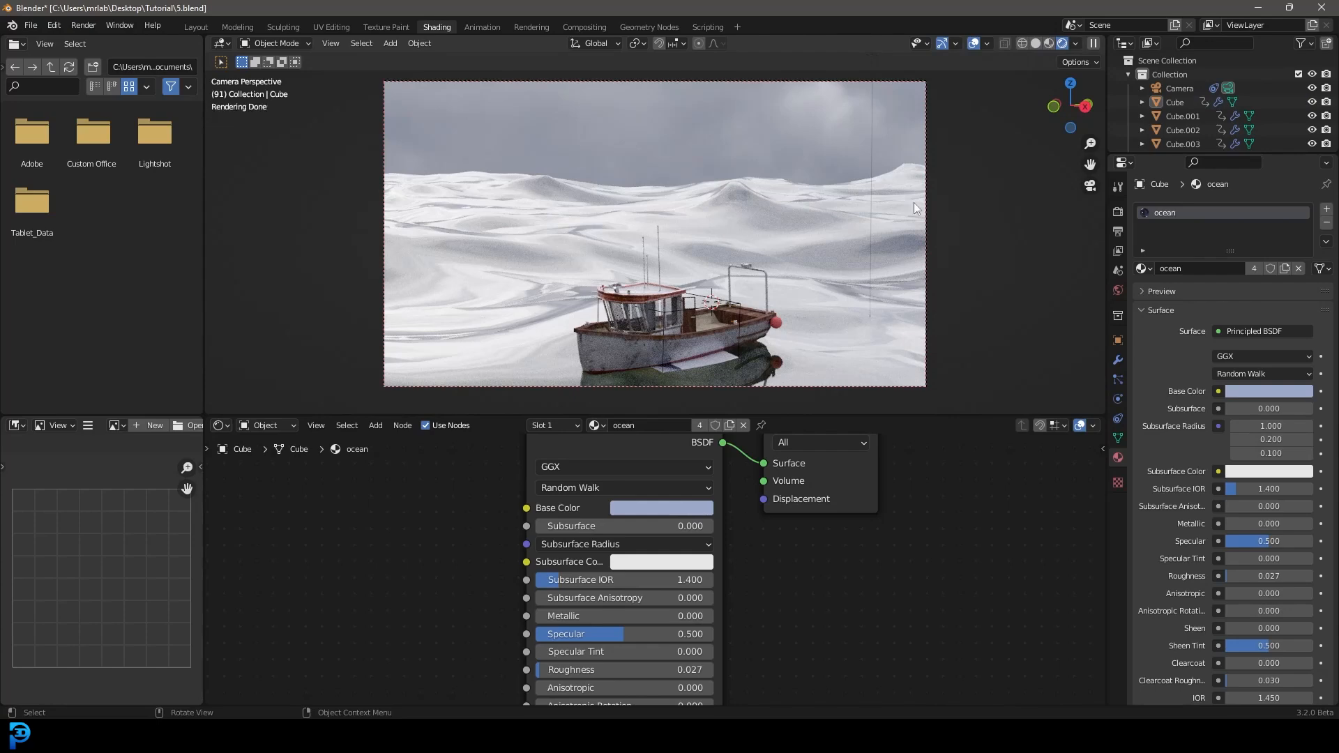
# Switch the shader editor to the World nodes and set the Mapping node's Z rotation to 287°.
pyautogui.click(276, 424)
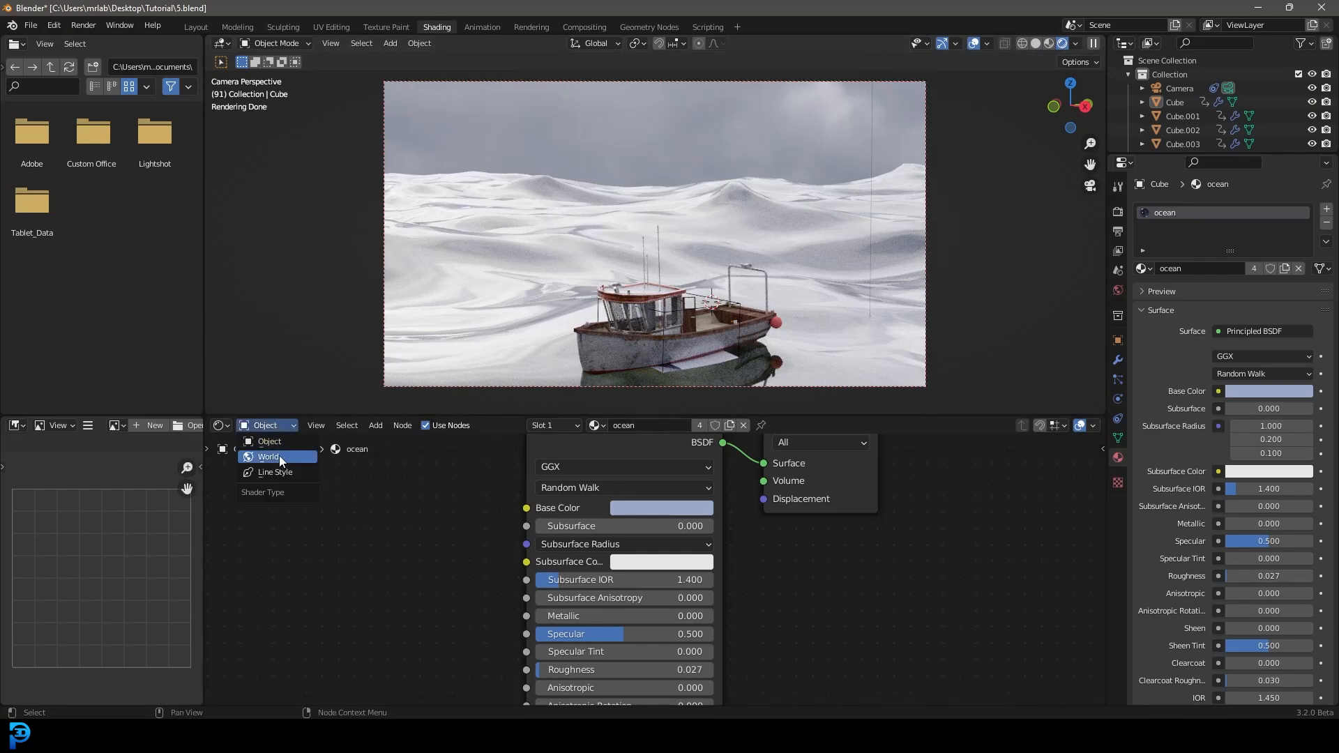
pyautogui.click(268, 456)
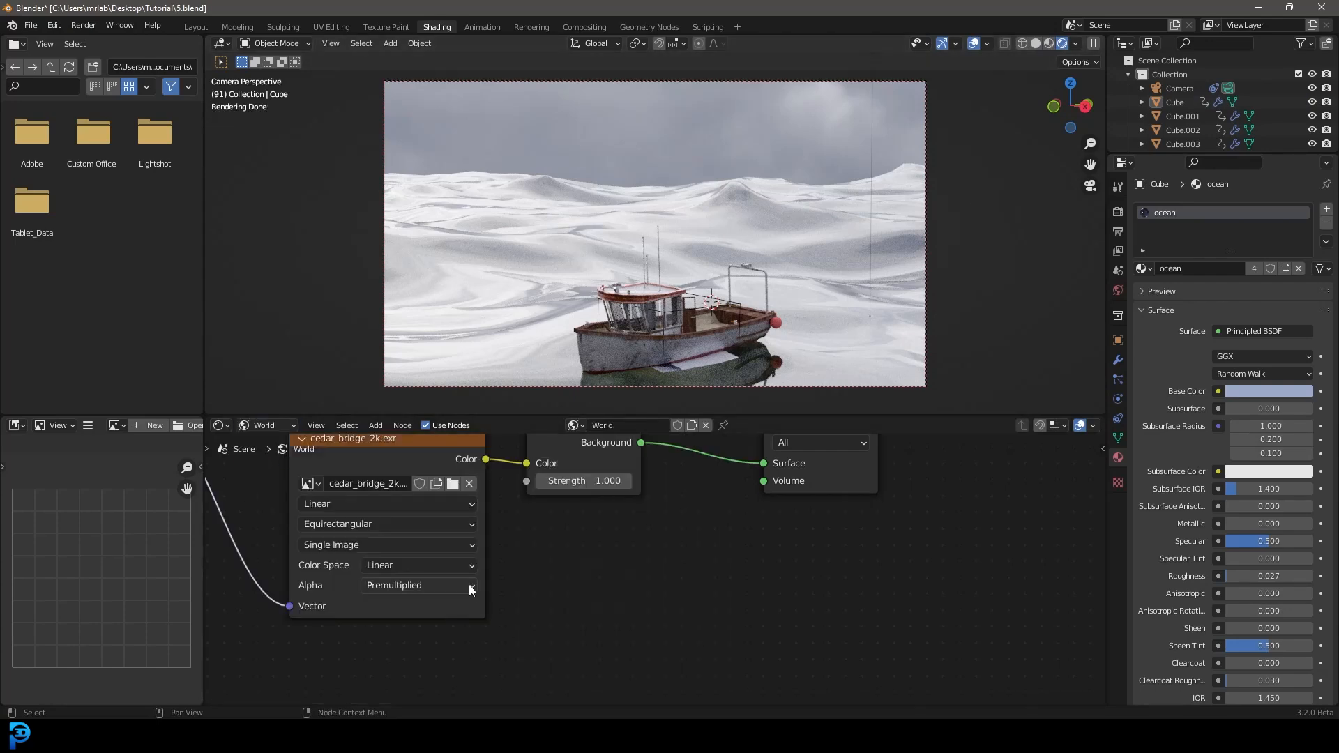
pyautogui.press('Home')
pyautogui.moveTo(390, 558); pyautogui.dragTo(429, 549, button='middle')
pyautogui.scroll(1, 429, 549)
pyautogui.scroll(2, 474, 561)
pyautogui.moveTo(453, 552); pyautogui.dragTo(591, 551)
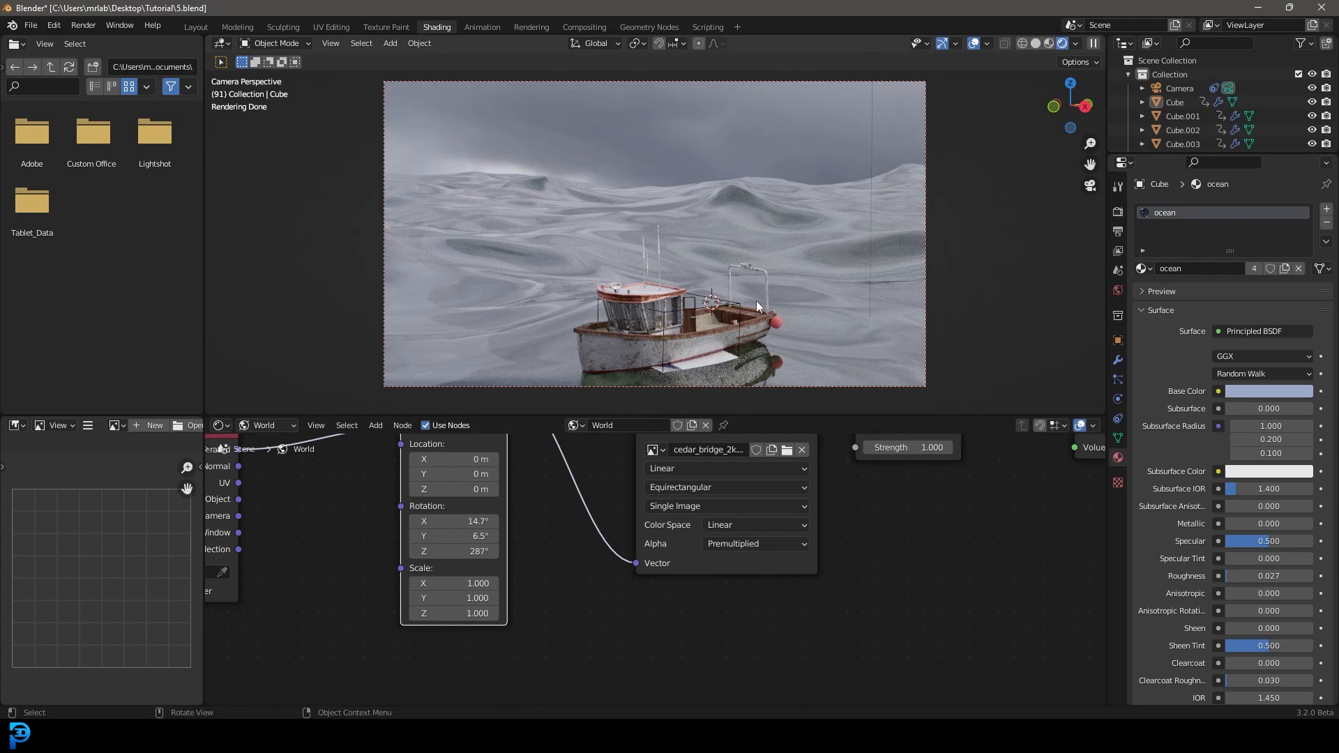
# Switch the shader editor back to object materials and select the front ocean tile to display its nodes.
pyautogui.click(264, 424)
pyautogui.click(262, 440)
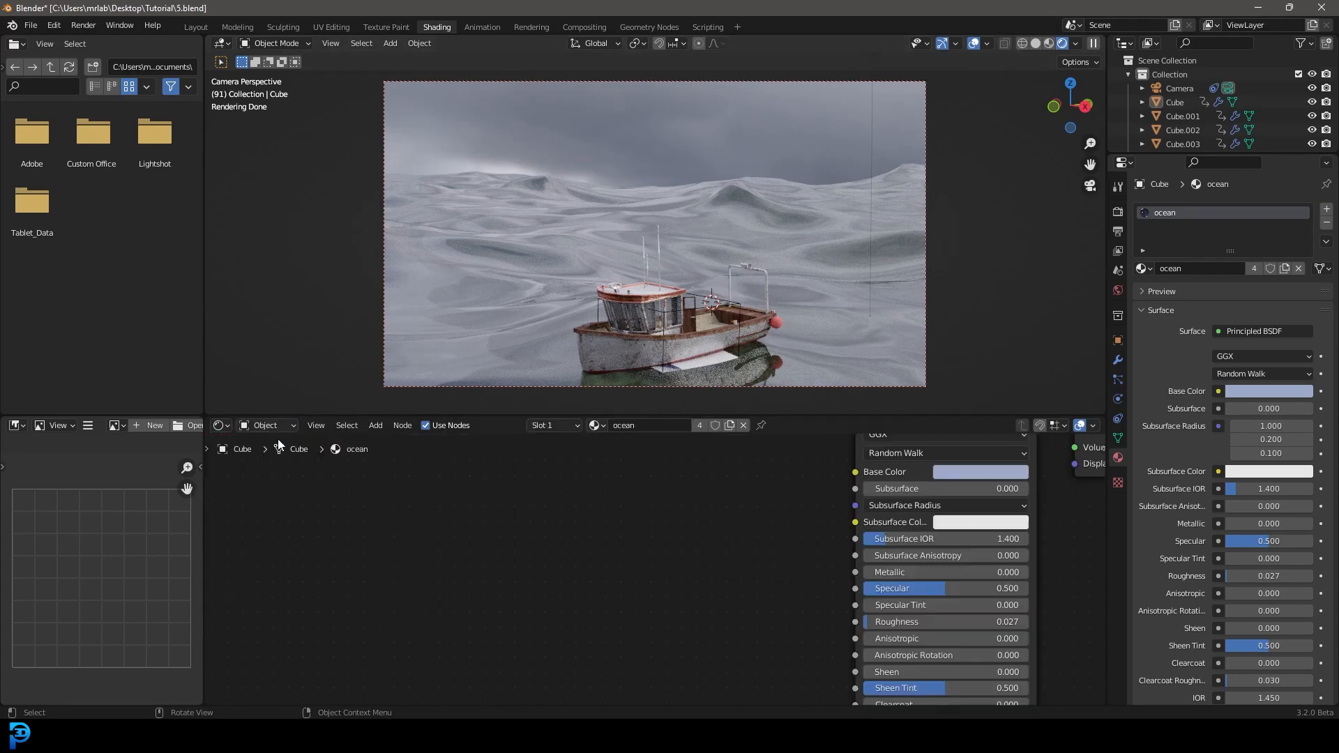
pyautogui.scroll(-1, 782, 237)
pyautogui.click(768, 211)
pyautogui.moveTo(778, 533); pyautogui.dragTo(544, 584, button='middle')
pyautogui.scroll(2, 652, 575)
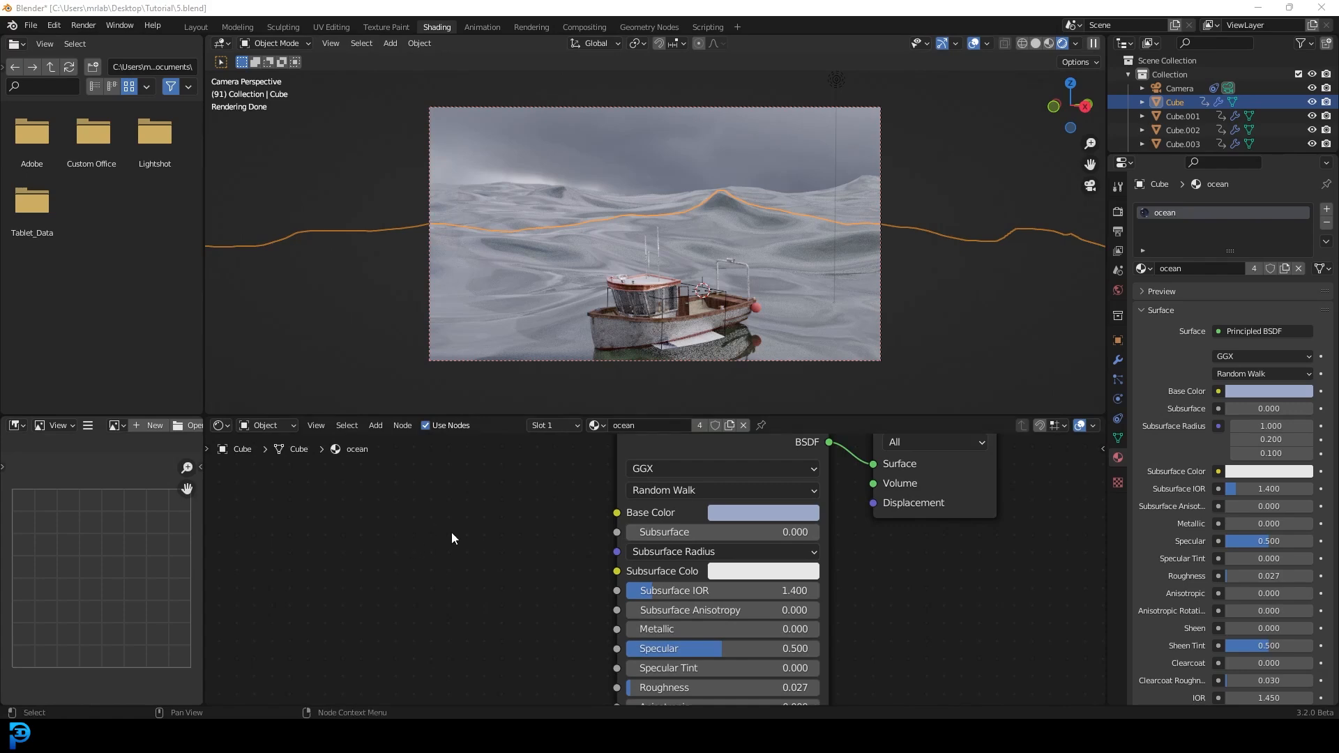
# Add a Noise Texture node before the Principled BSDF in the ocean material.
pyautogui.click(419, 547)
pyautogui.press('Home')
pyautogui.hotkey('shift', 'a')
pyautogui.click(385, 537)
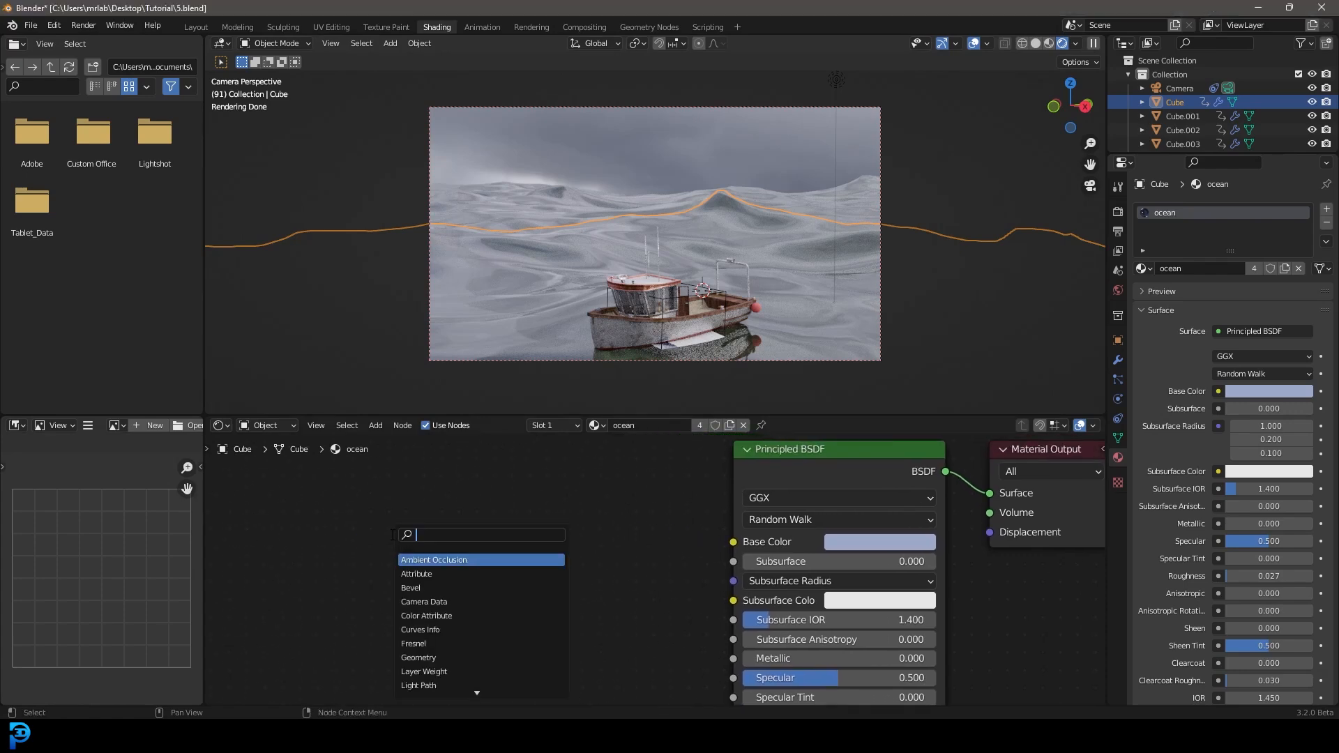
pyautogui.write('noi')
pyautogui.click(430, 571)
pyautogui.click(340, 492)
# Add a ColorRamp node and connect the Noise Texture's Fac output to its Fac input.
pyautogui.scroll(-4, 432, 516)
pyautogui.moveTo(464, 521); pyautogui.dragTo(756, 517, button='middle')
pyautogui.scroll(3, 755, 516)
pyautogui.hotkey('shift', 'a')
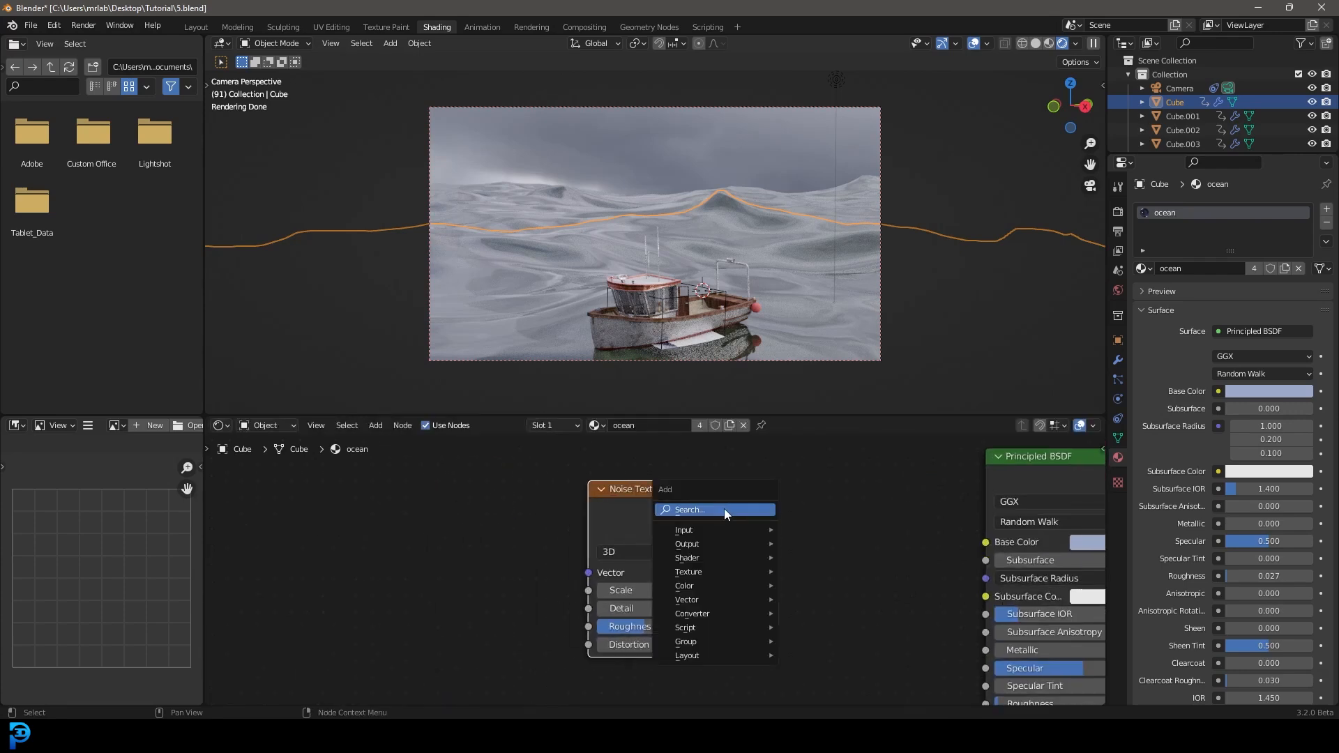
pyautogui.click(727, 510)
pyautogui.write('colo')
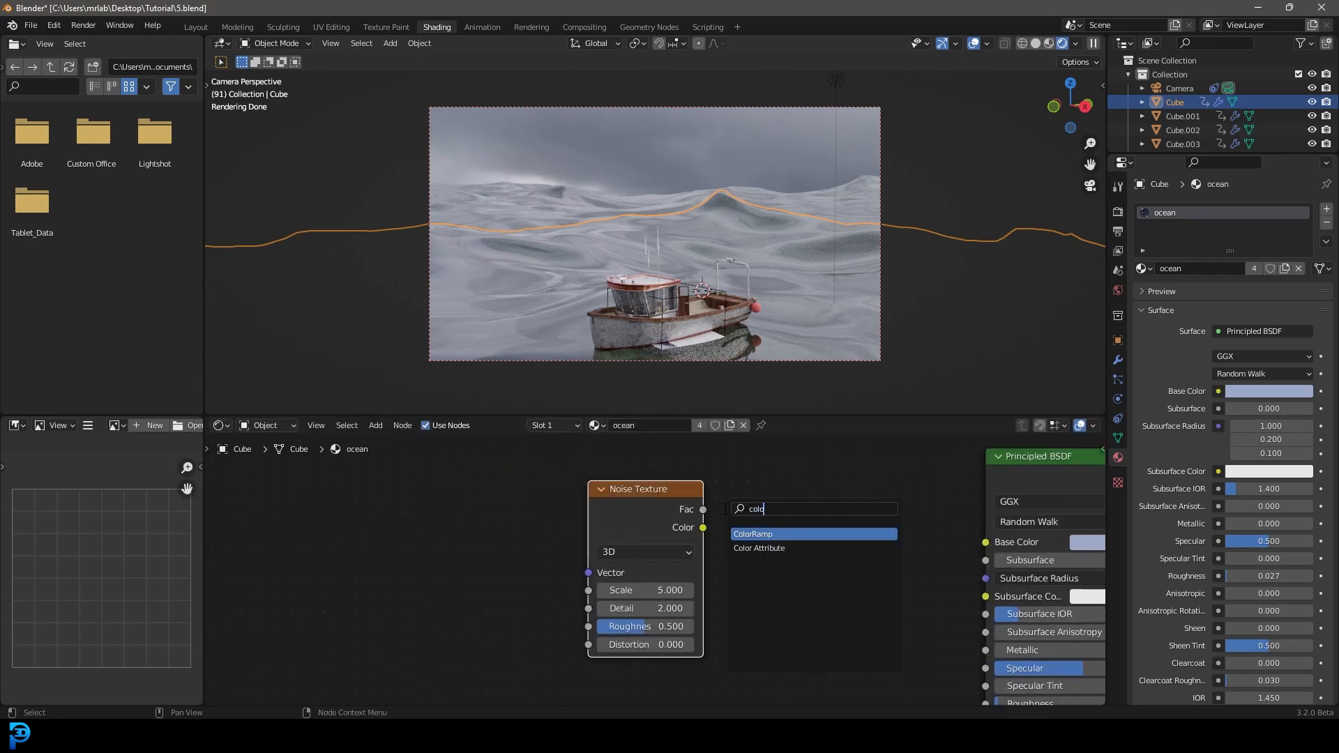
pyautogui.press('Return')
pyautogui.click(730, 479)
pyautogui.moveTo(637, 509); pyautogui.dragTo(730, 621)
pyautogui.moveTo(798, 491); pyautogui.dragTo(636, 498)
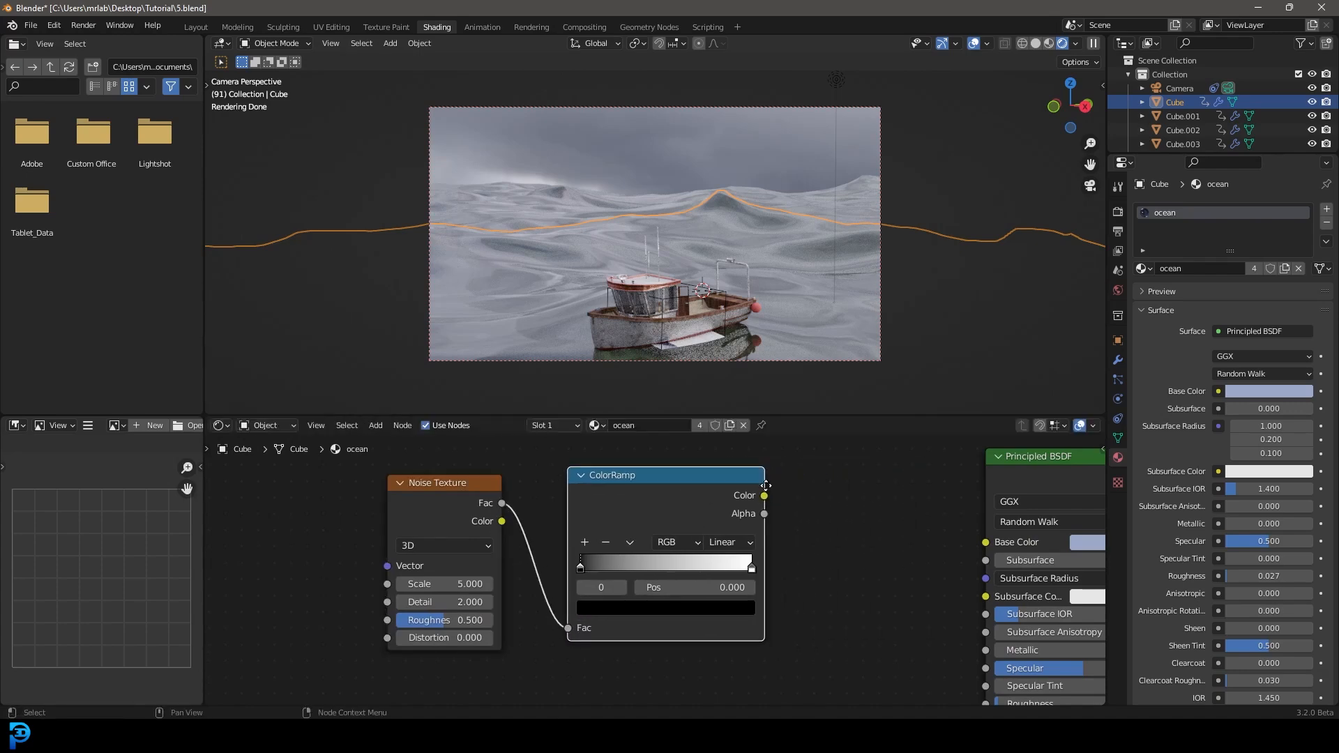
# Add a Bump node and connect the ColorRamp's Color output to its Height input.
pyautogui.moveTo(806, 473); pyautogui.dragTo(696, 461, button='middle')
pyautogui.hotkey('shift', 'a')
pyautogui.click(696, 460)
pyautogui.write('bump')
pyautogui.press('Return')
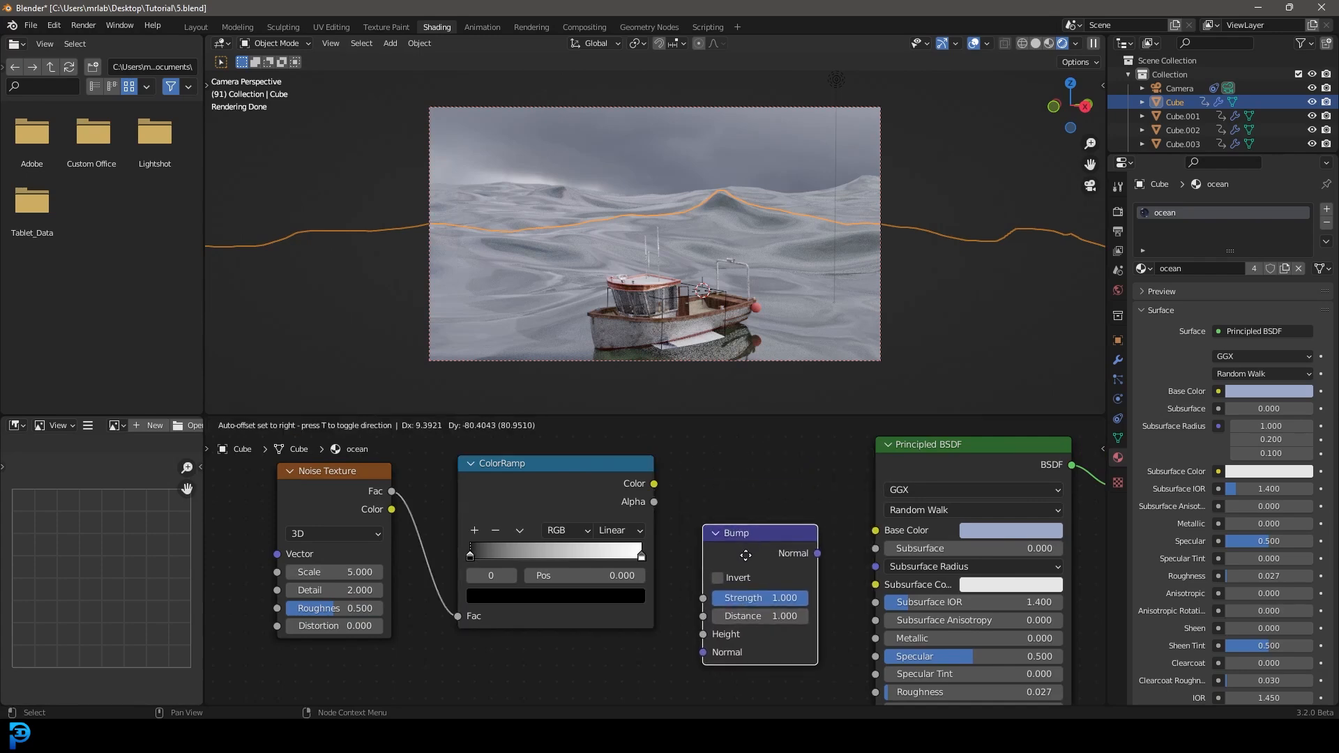
pyautogui.click(746, 638)
pyautogui.scroll(-3, 684, 474)
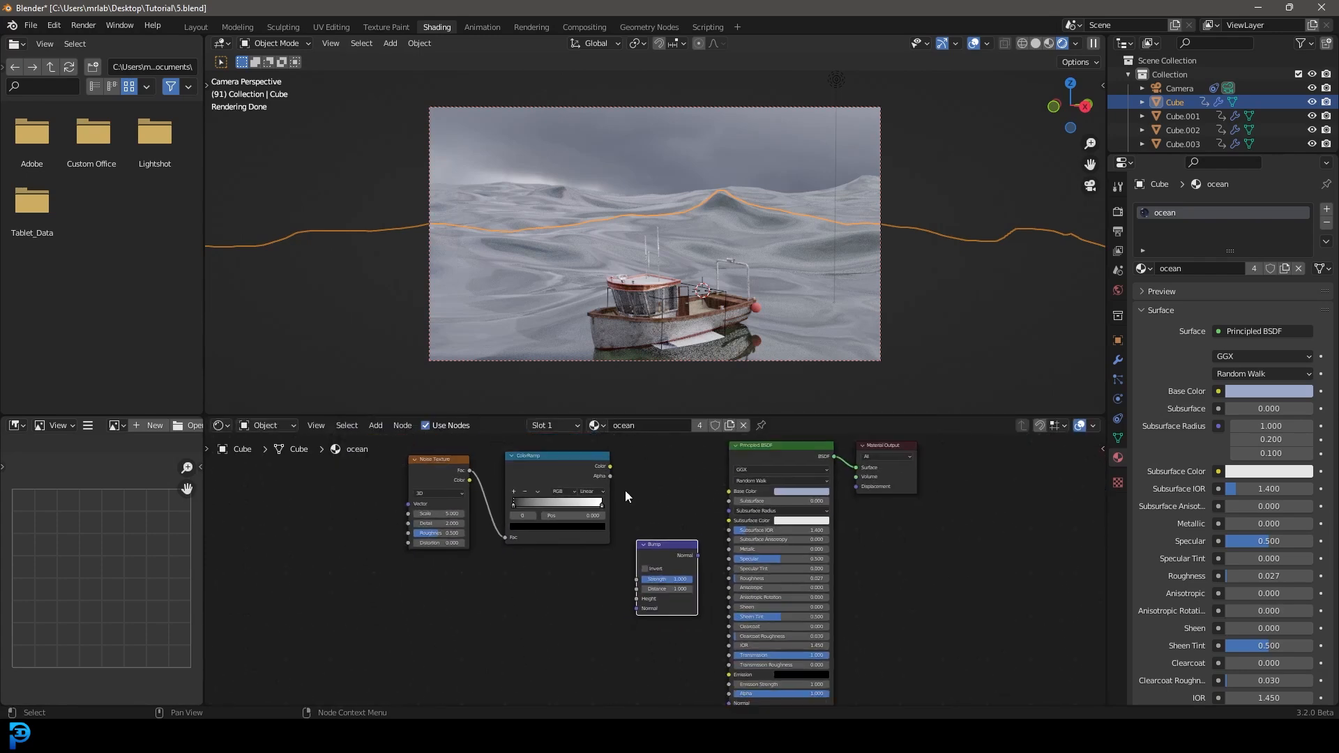
pyautogui.scroll(2, 586, 474)
pyautogui.moveTo(432, 486); pyautogui.dragTo(467, 644)
# Move the Noise Texture, ColorRamp and Bump nodes away from the Principled BSDF and connect Bump's Normal output to its Normal input.
pyautogui.scroll(-2, 664, 634)
pyautogui.moveTo(687, 646); pyautogui.dragTo(446, 469)
pyautogui.press('g')
pyautogui.click(311, 582)
pyautogui.moveTo(629, 660); pyautogui.dragTo(593, 525, button='middle')
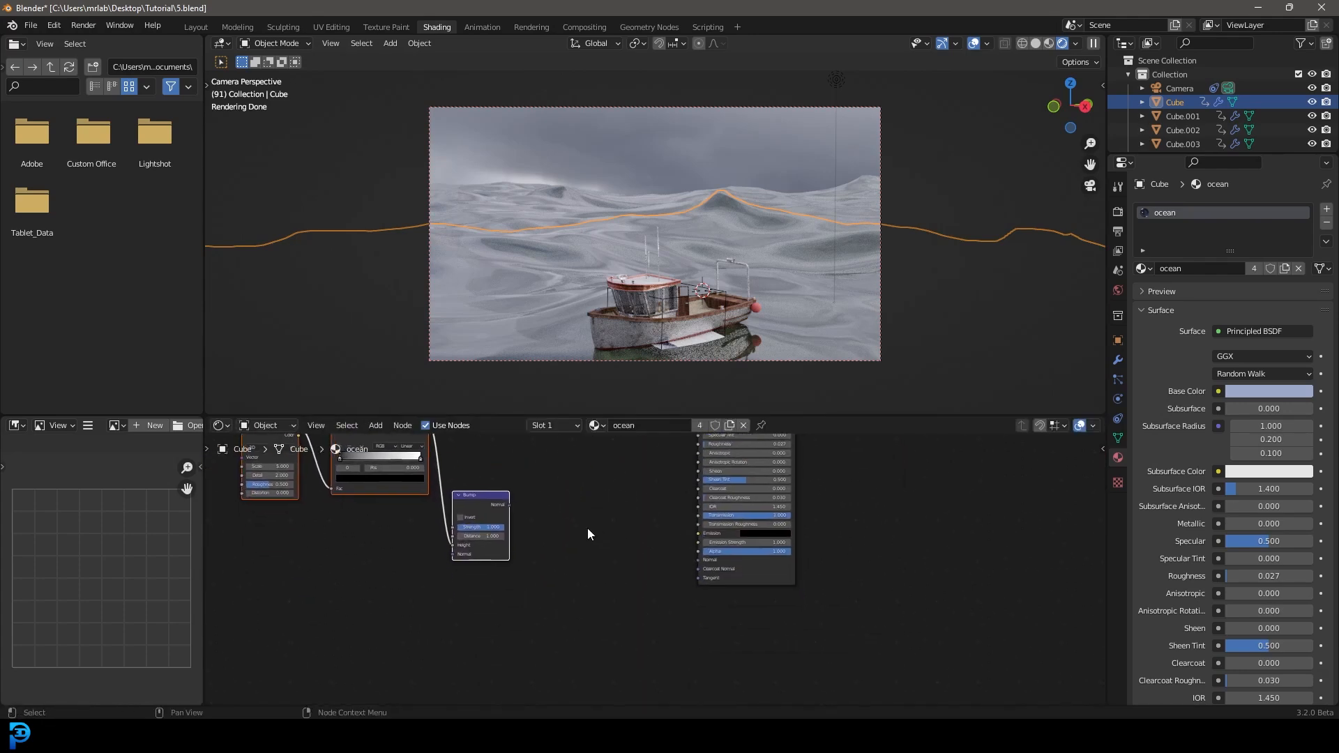
pyautogui.scroll(2, 593, 526)
pyautogui.moveTo(484, 494); pyautogui.dragTo(705, 561)
pyautogui.scroll(2, 705, 561)
pyautogui.scroll(3, 760, 303)
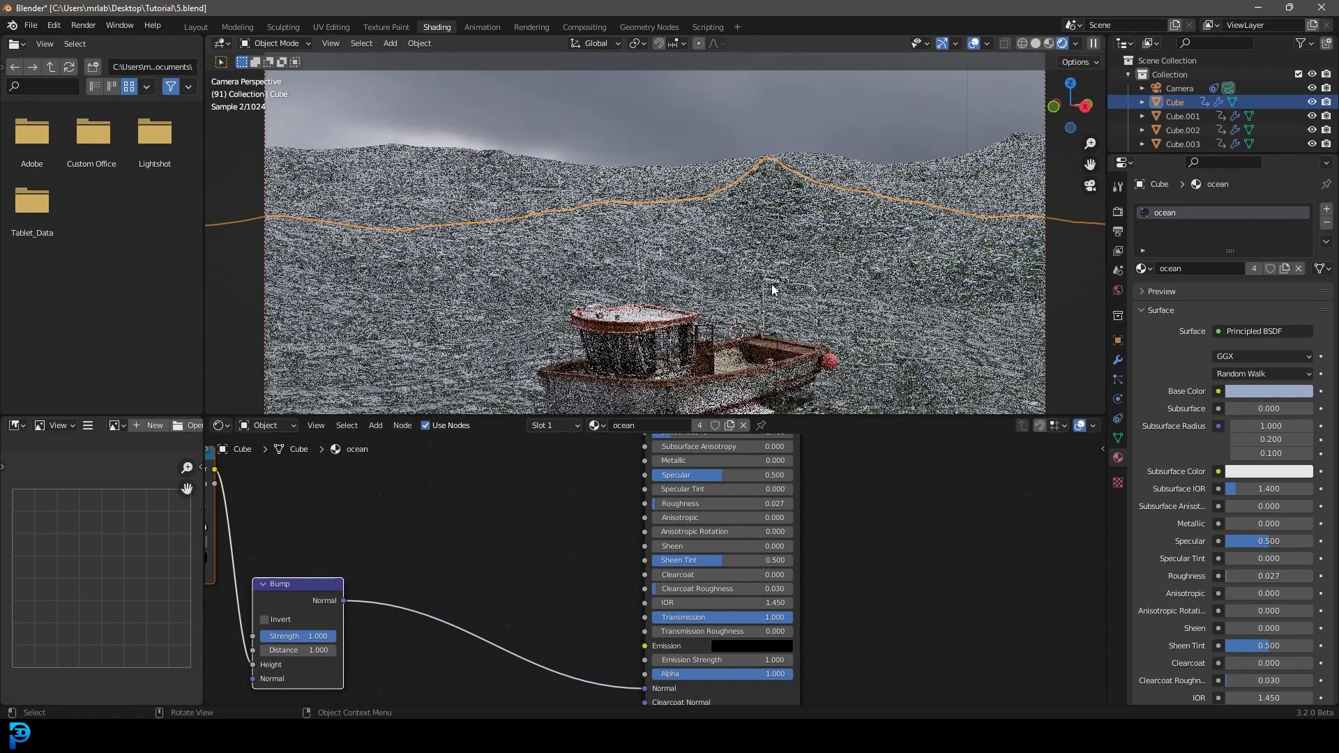
# Set the Bump node's Strength to 0.1.
pyautogui.moveTo(392, 539); pyautogui.dragTo(762, 518, button='middle')
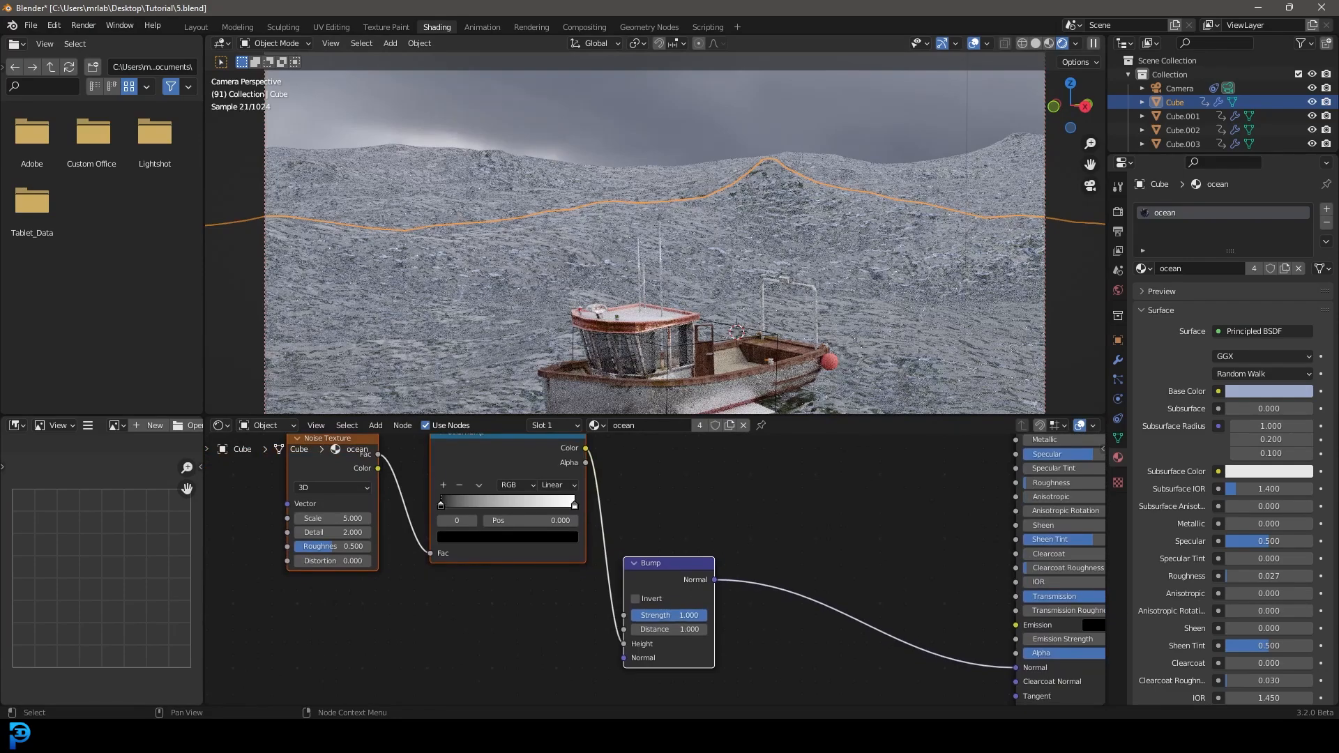
pyautogui.click(680, 614)
pyautogui.write('.1')
pyautogui.press('Return')
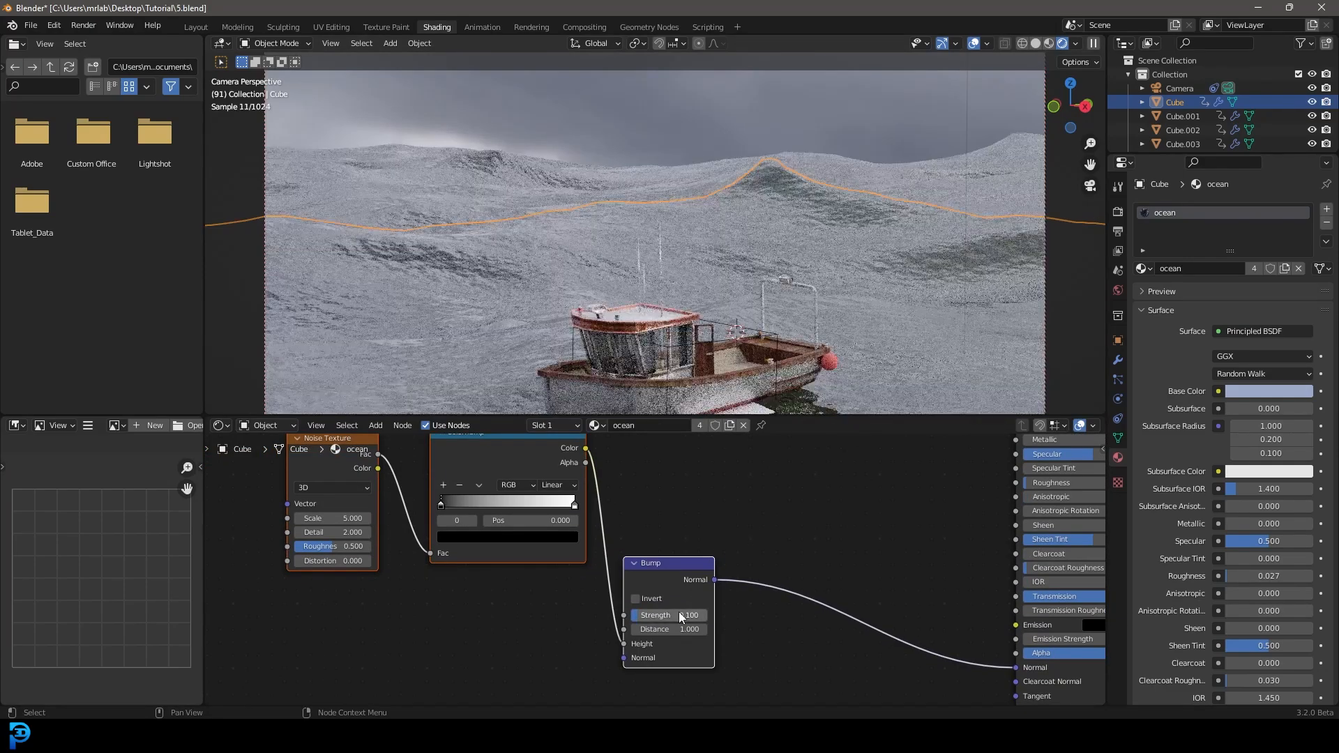
# Tighten the ColorRamp gradient by moving the black stop to position 0.286 and the white stop inward.
pyautogui.moveTo(478, 562); pyautogui.dragTo(700, 621, button='middle')
pyautogui.scroll(2, 699, 577)
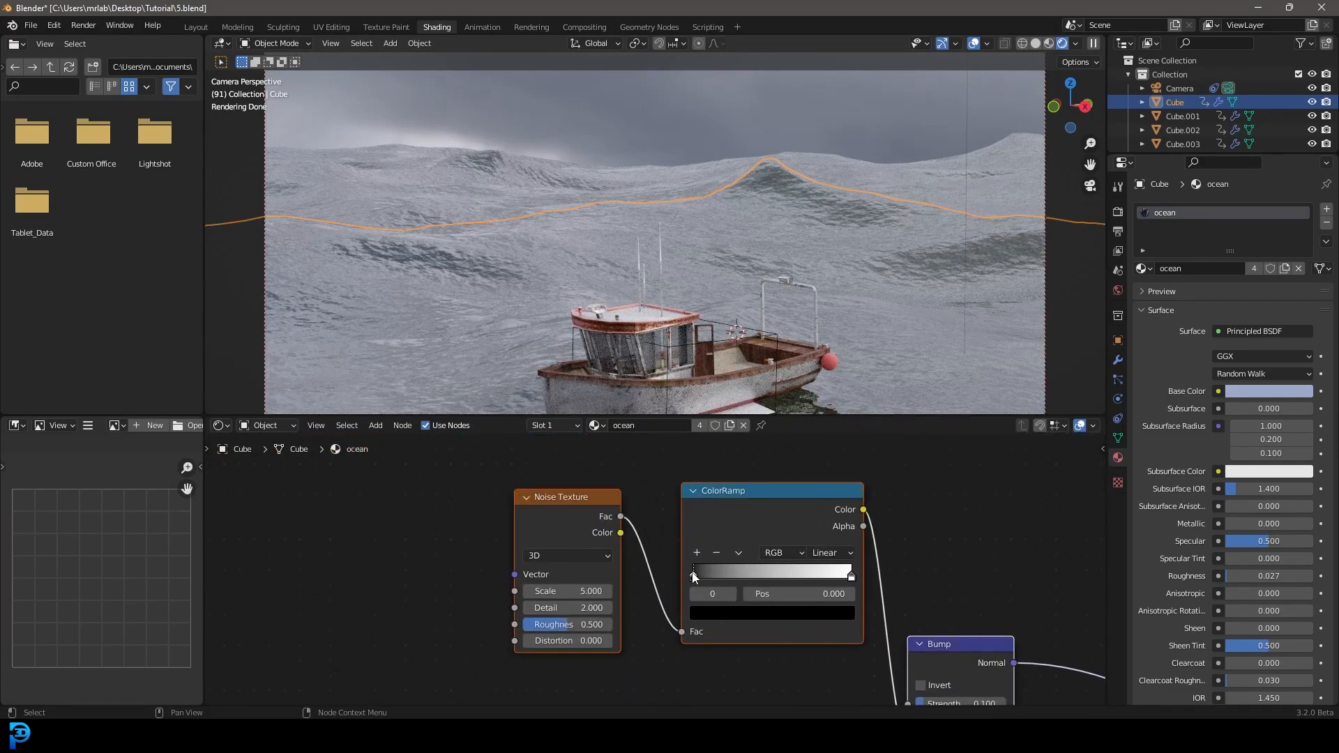
pyautogui.moveTo(716, 576); pyautogui.dragTo(719, 576)
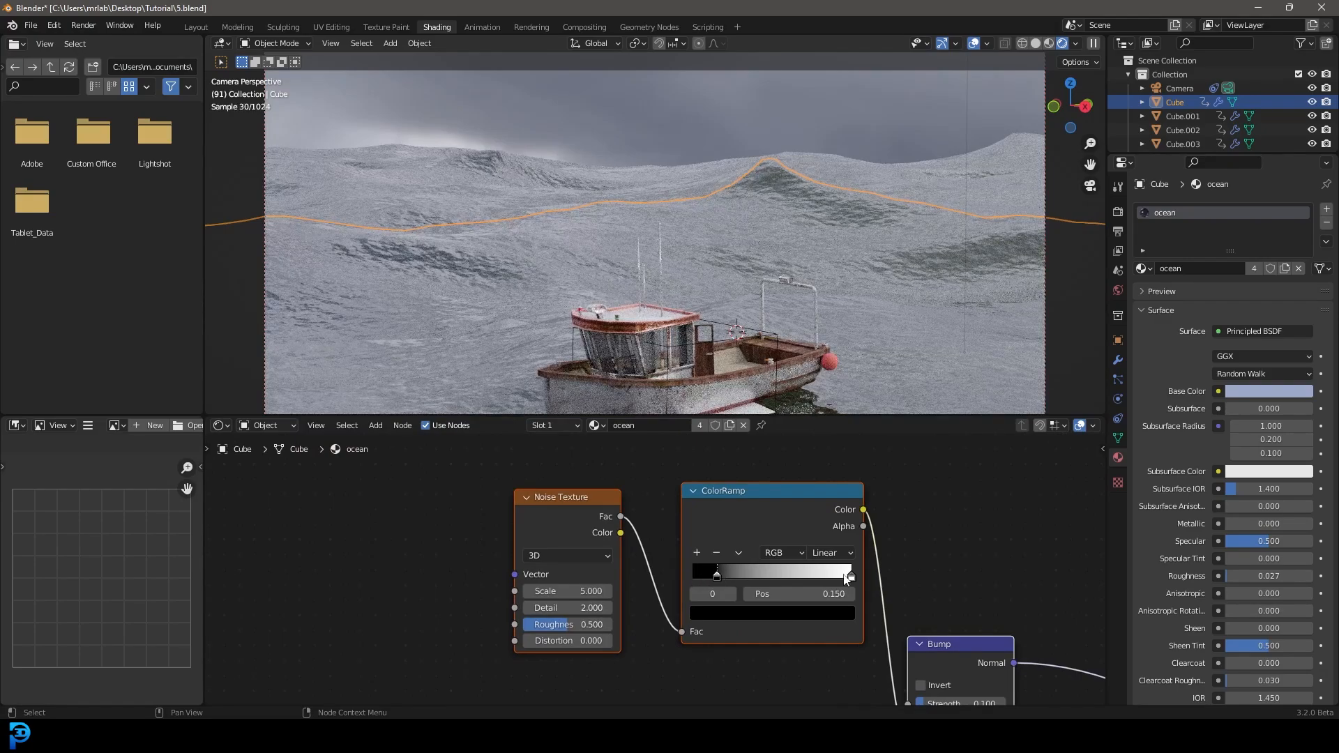
pyautogui.moveTo(847, 576); pyautogui.dragTo(806, 576)
pyautogui.moveTo(718, 576); pyautogui.dragTo(740, 579)
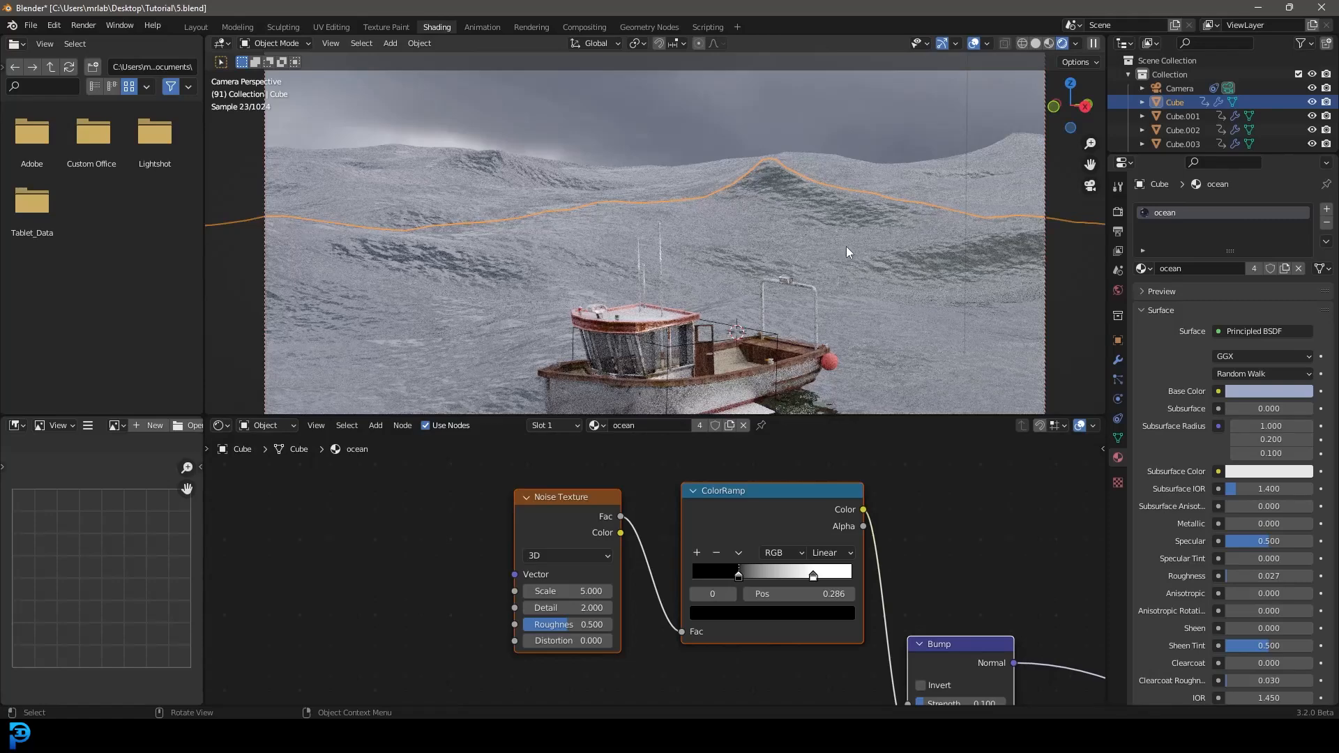
# Add a Mapping node before the Noise Texture and connect its Vector output to the texture's Vector input.
pyautogui.scroll(-5, 577, 559)
pyautogui.moveTo(497, 562); pyautogui.dragTo(657, 542, button='middle')
pyautogui.scroll(2, 639, 559)
pyautogui.hotkey('shift', 'a')
pyautogui.click(658, 541)
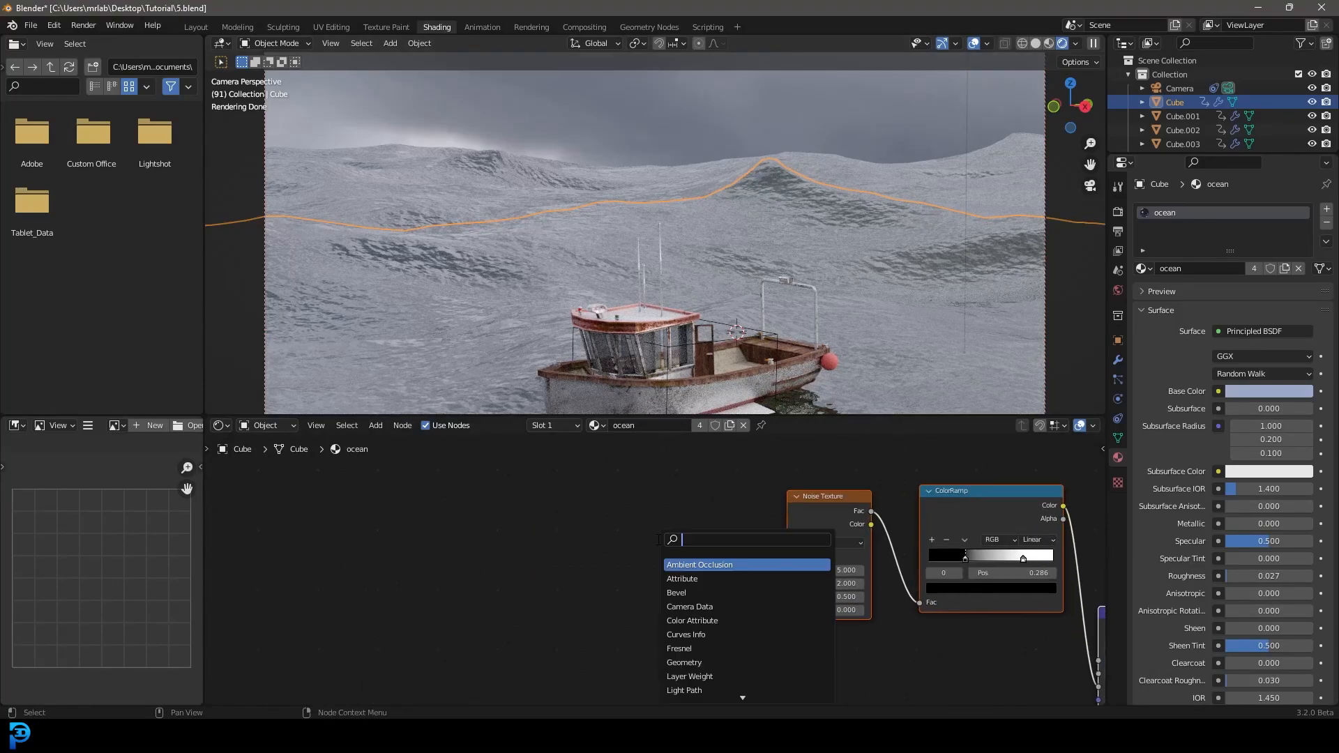
pyautogui.write('mapping')
pyautogui.press('Return')
pyautogui.click(643, 520)
pyautogui.moveTo(642, 518); pyautogui.dragTo(788, 557)
# Add a Texture Coordinate node before the Mapping node and connect its Object output to Mapping's Vector input.
pyautogui.moveTo(429, 512); pyautogui.dragTo(625, 565, button='middle')
pyautogui.hotkey('shift', 'a')
pyautogui.click(612, 564)
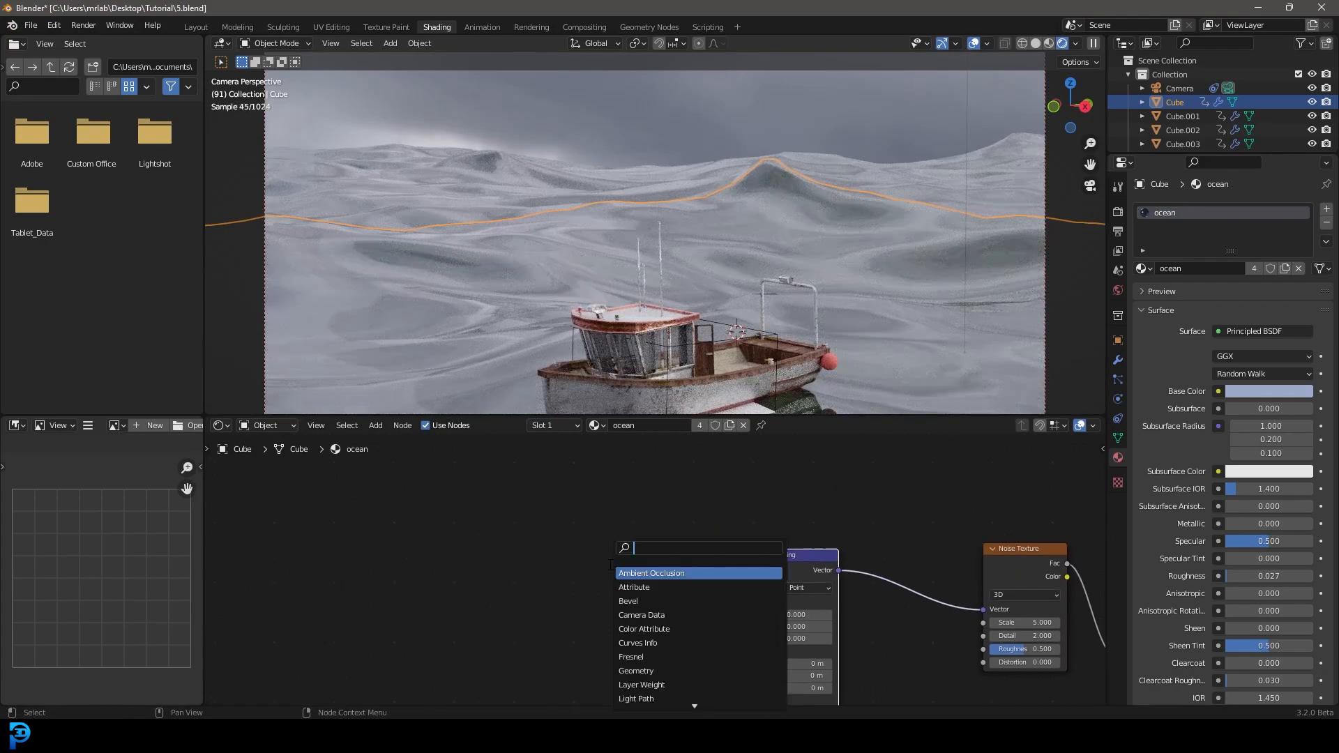
pyautogui.write('texture')
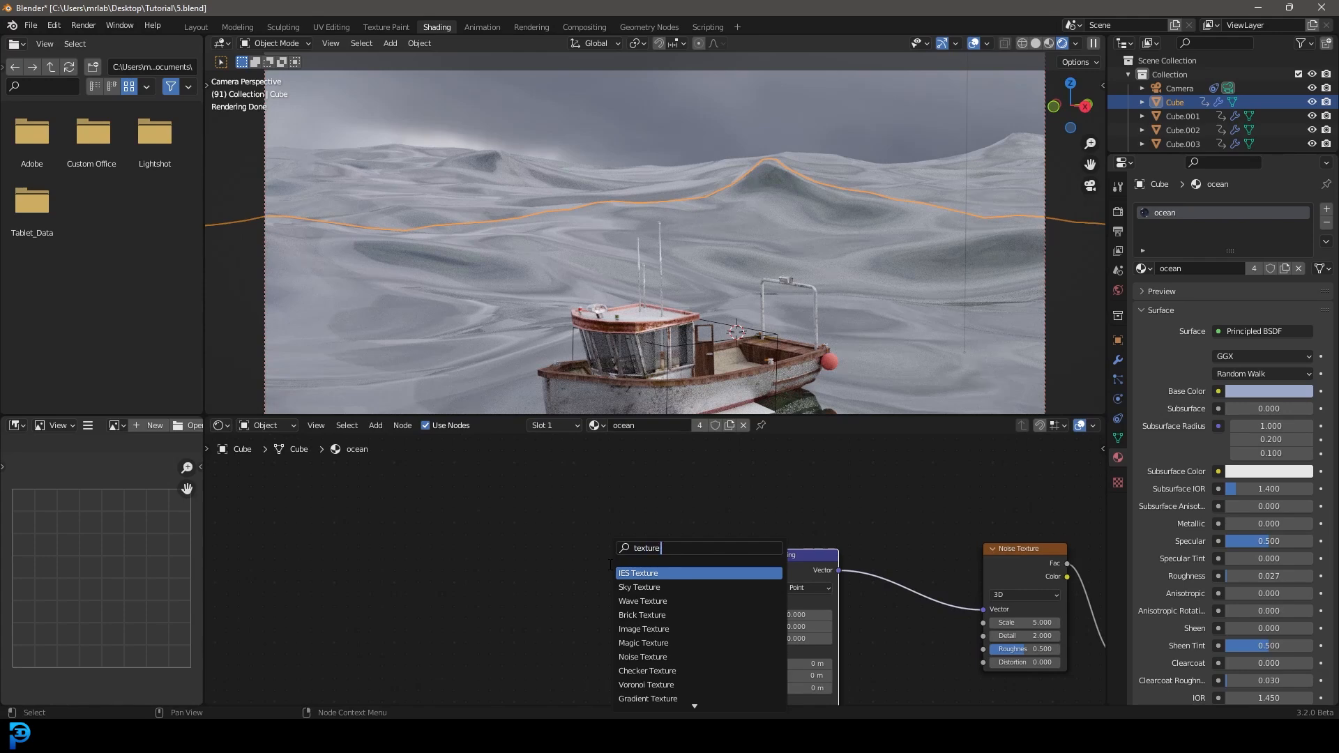
pyautogui.press('Down')
pyautogui.press('Down')
pyautogui.press('Down')
pyautogui.press('Down')
pyautogui.press('Down')
pyautogui.press('Down')
pyautogui.press('Down')
pyautogui.press('Down')
pyautogui.press('Down')
pyautogui.press('Down')
pyautogui.press('Down')
pyautogui.press('Down')
pyautogui.press('Down')
pyautogui.press('Down')
pyautogui.press('Return')
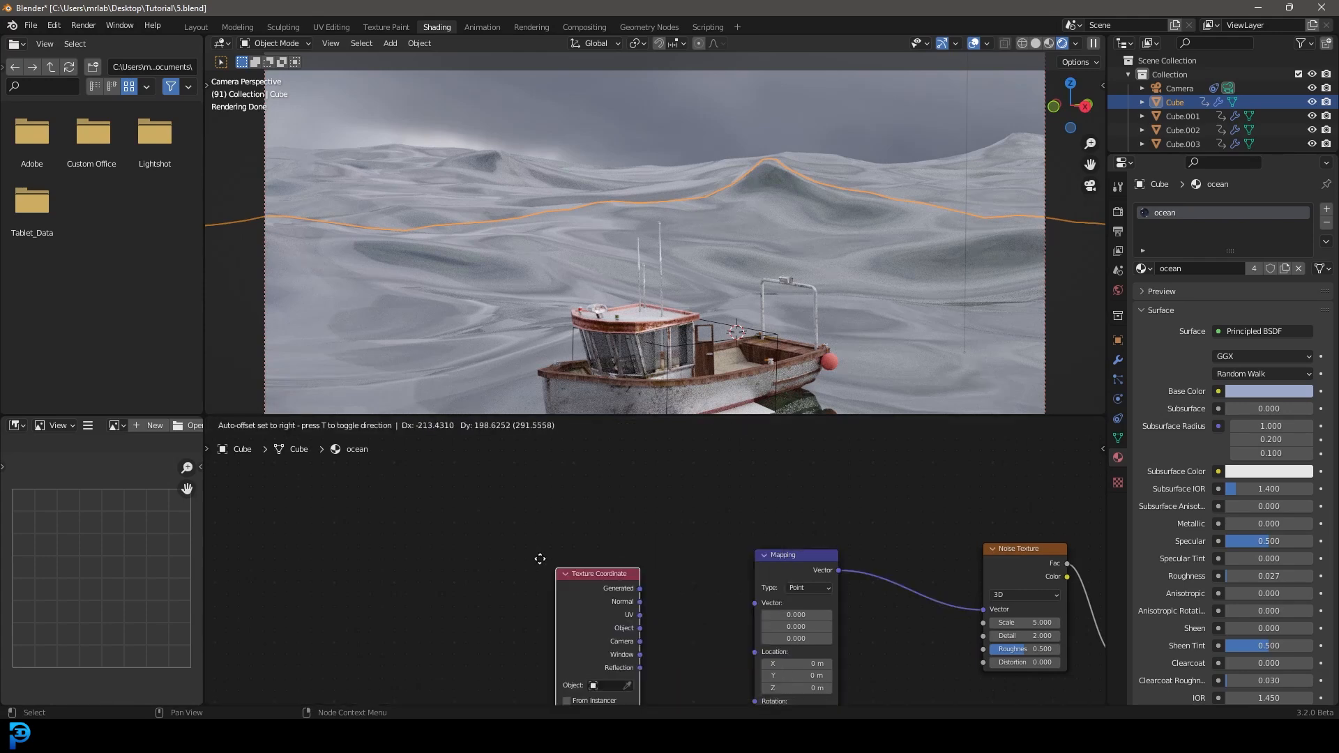
pyautogui.click(568, 578)
pyautogui.moveTo(614, 588); pyautogui.dragTo(564, 562, button='middle')
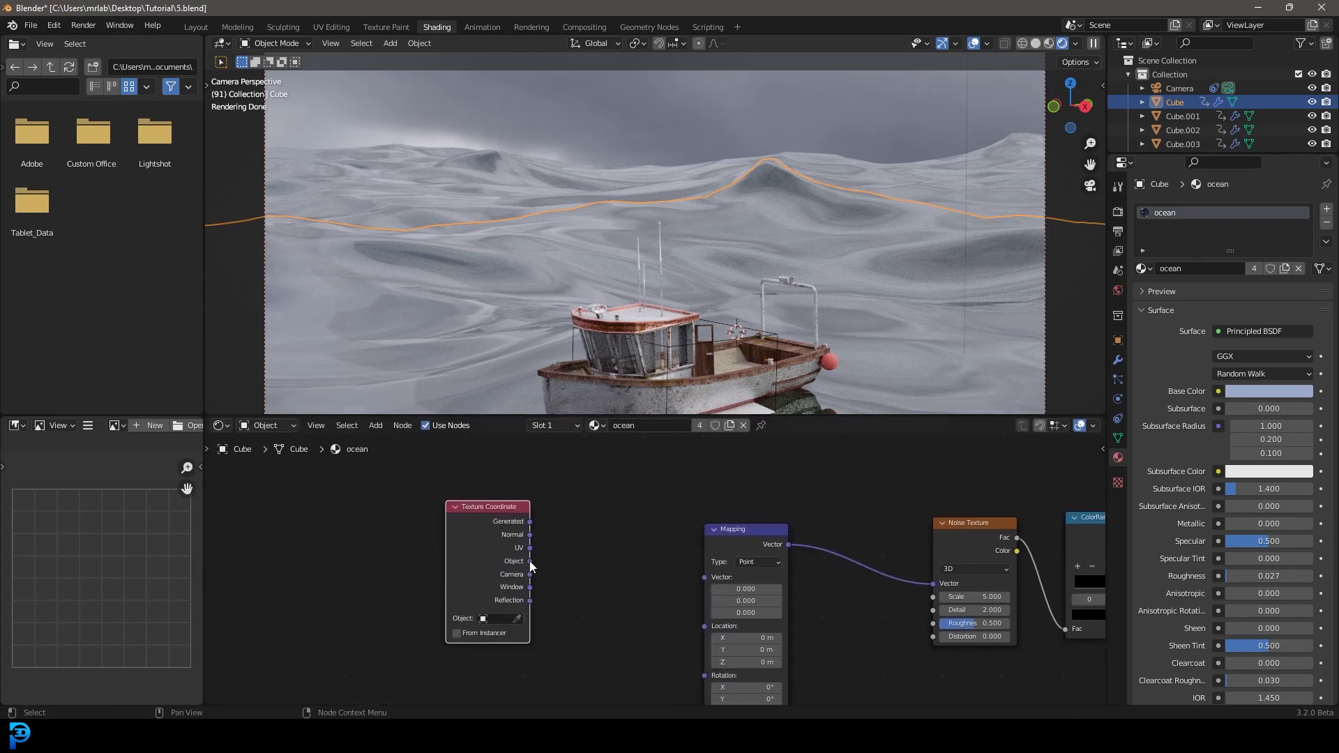
pyautogui.moveTo(530, 561); pyautogui.dragTo(704, 577)
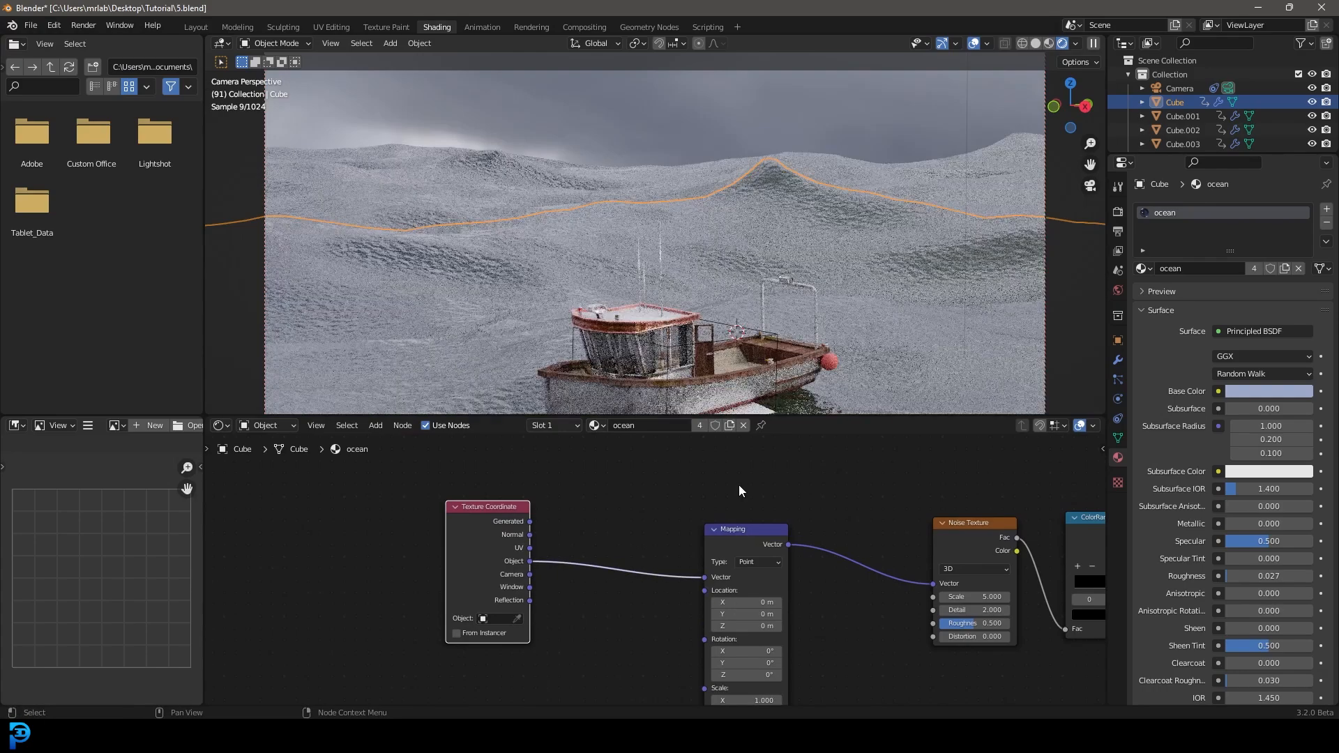
# Set the Mapping node's Scale to 0.8 on all axes.
pyautogui.moveTo(760, 697); pyautogui.dragTo(593, 572, button='middle')
pyautogui.scroll(3, 620, 630)
pyautogui.moveTo(596, 562)
pyautogui.mouseDown()
pyautogui.moveTo(596, 589)
pyautogui.moveTo(591, 563)
pyautogui.mouseUp()
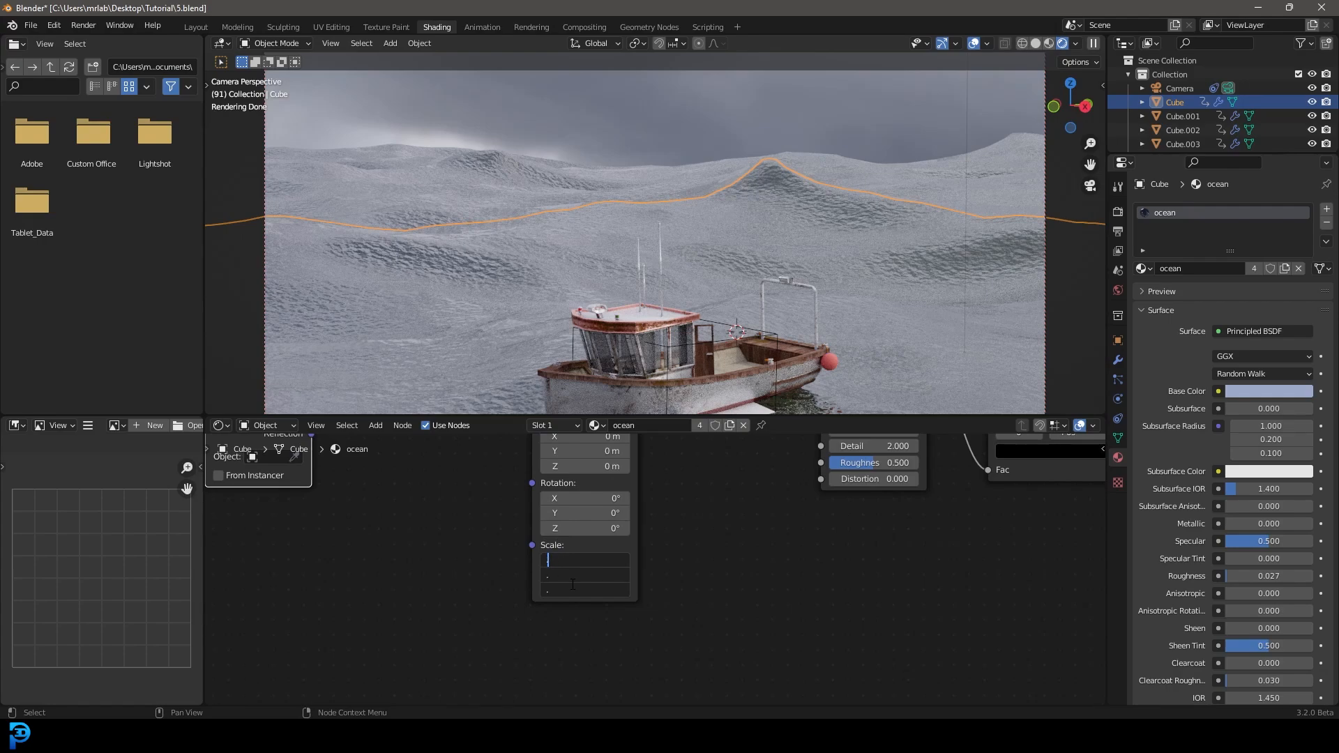
pyautogui.press('Return')
# Set the Bump node's Strength to 0.07.
pyautogui.moveTo(888, 539); pyautogui.dragTo(705, 661, button='middle')
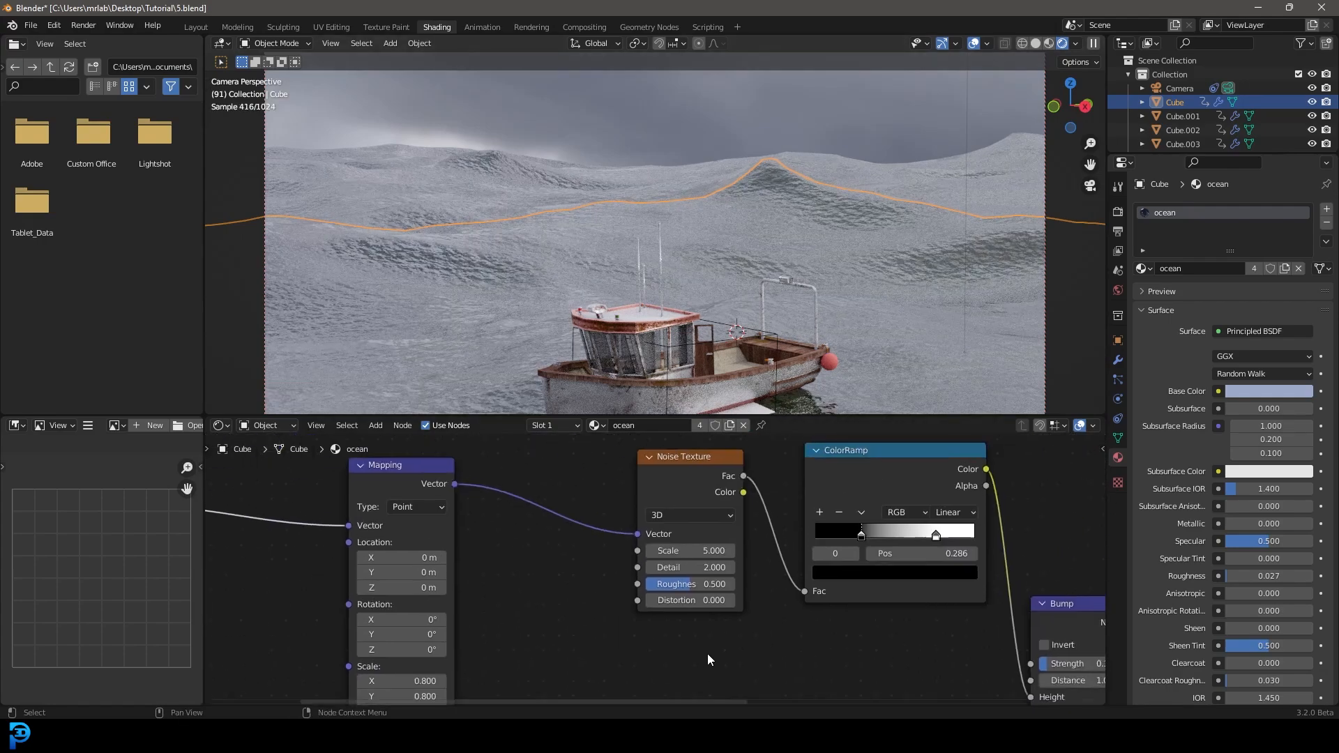
pyautogui.moveTo(840, 592); pyautogui.dragTo(661, 560, button='middle')
pyautogui.scroll(1, 962, 630)
pyautogui.moveTo(961, 631); pyautogui.dragTo(885, 621, button='middle')
pyautogui.click(852, 625)
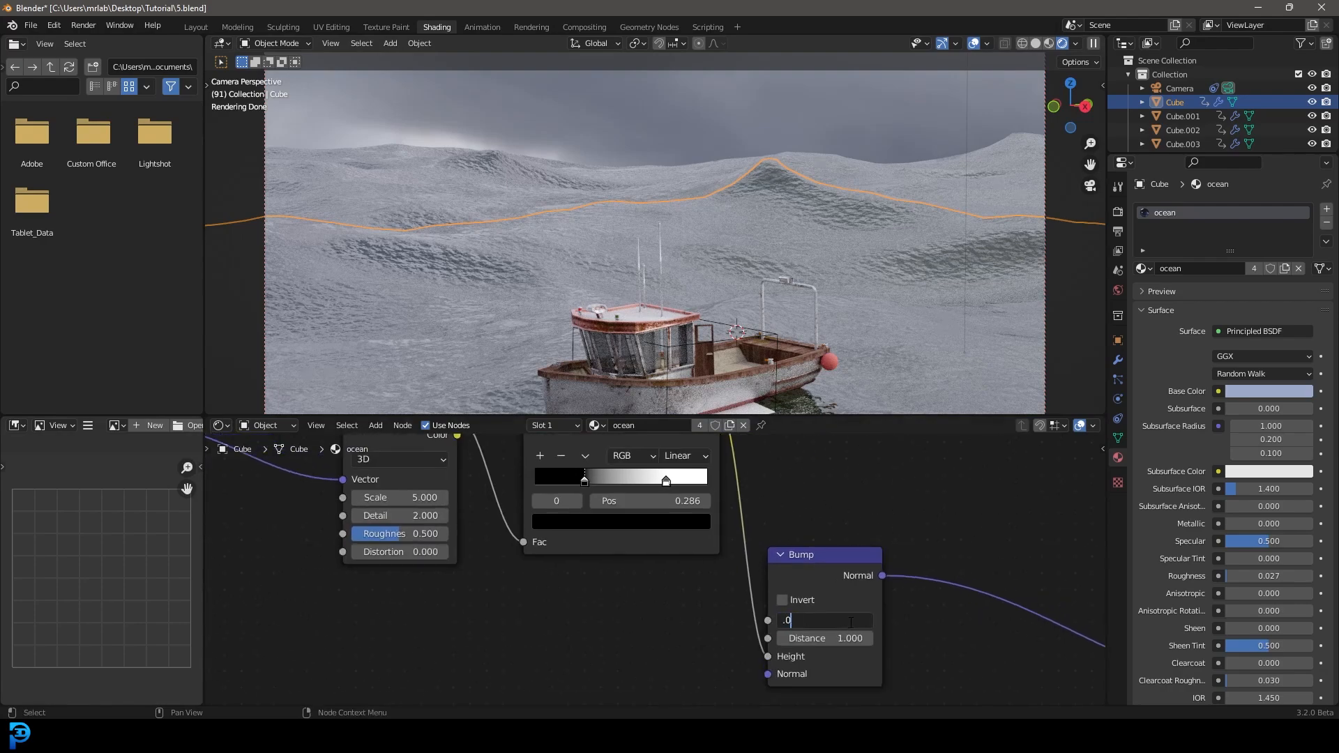
pyautogui.press('Return')
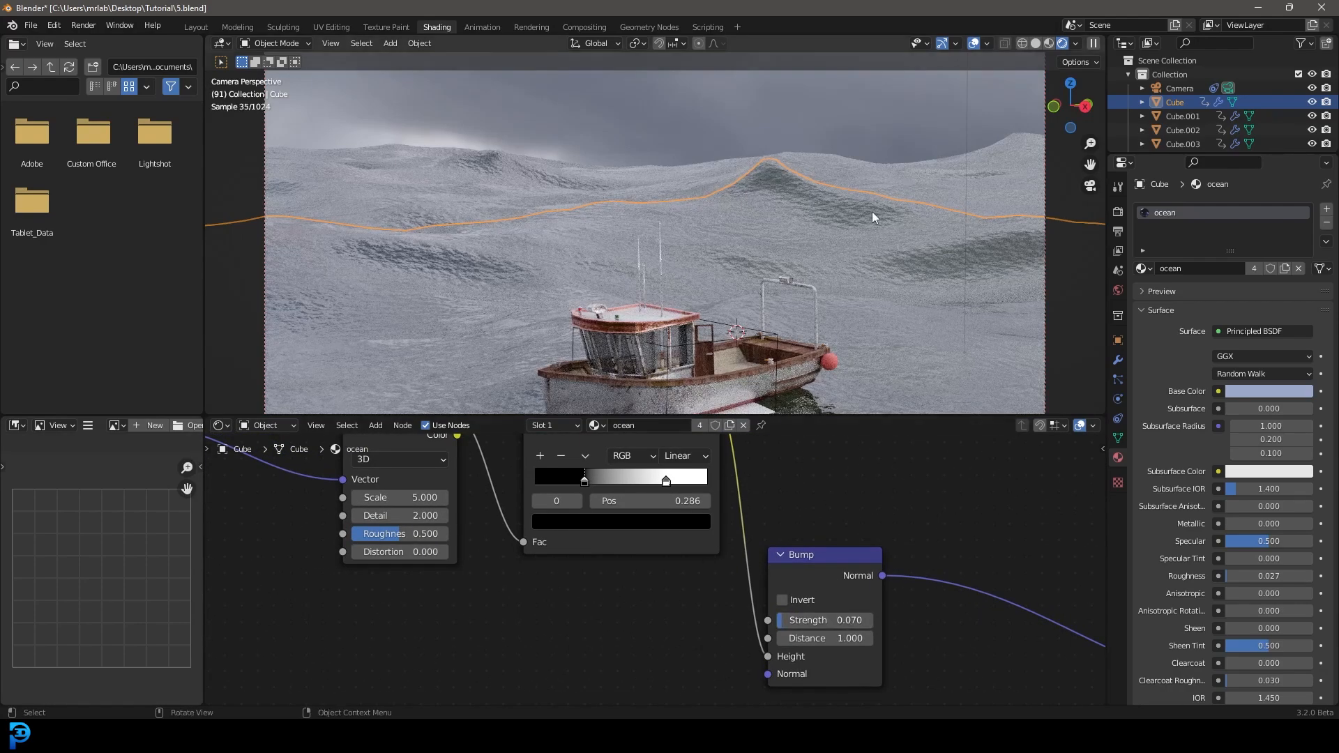
# Widen the ColorRamp gradient by moving the black stop to position 0.064 and the white stop to 0.773.
pyautogui.scroll(1, 613, 563)
pyautogui.moveTo(609, 513); pyautogui.dragTo(565, 513)
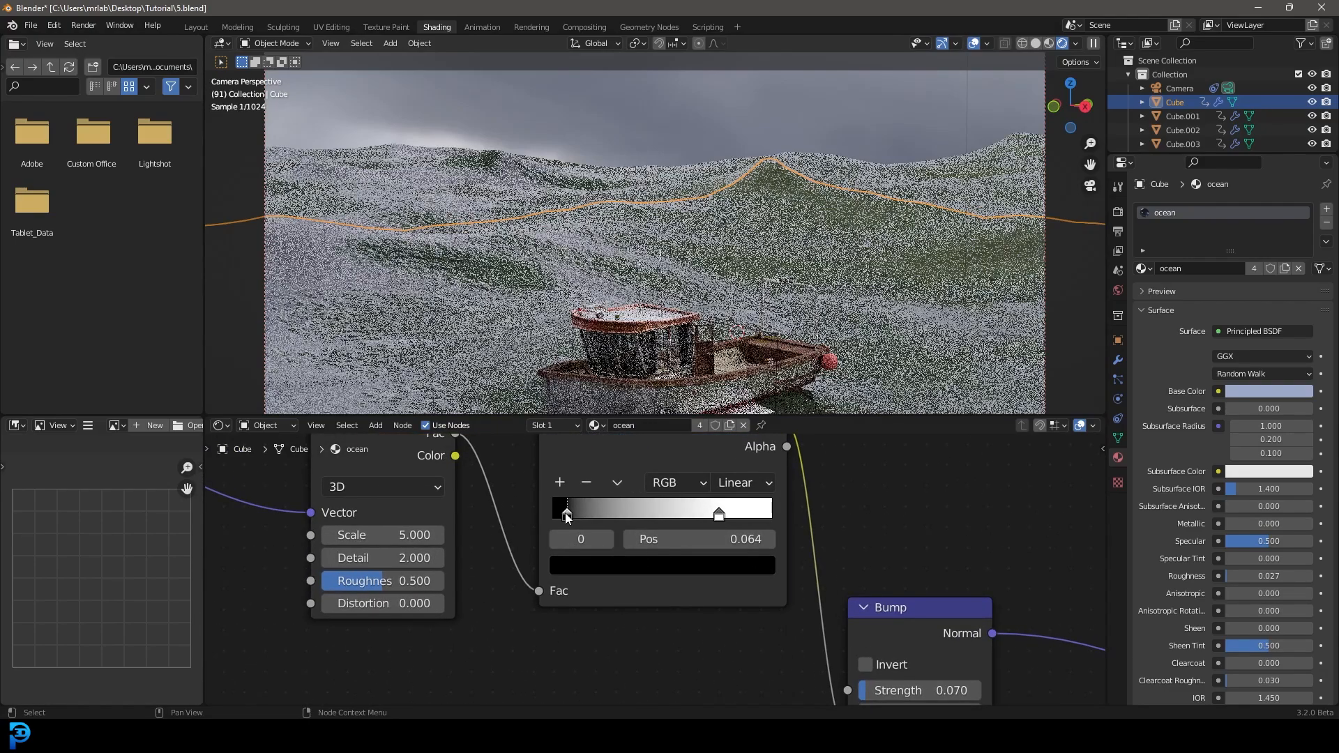
pyautogui.moveTo(719, 514)
pyautogui.mouseDown()
pyautogui.moveTo(654, 519)
pyautogui.moveTo(739, 525)
pyautogui.mouseUp()
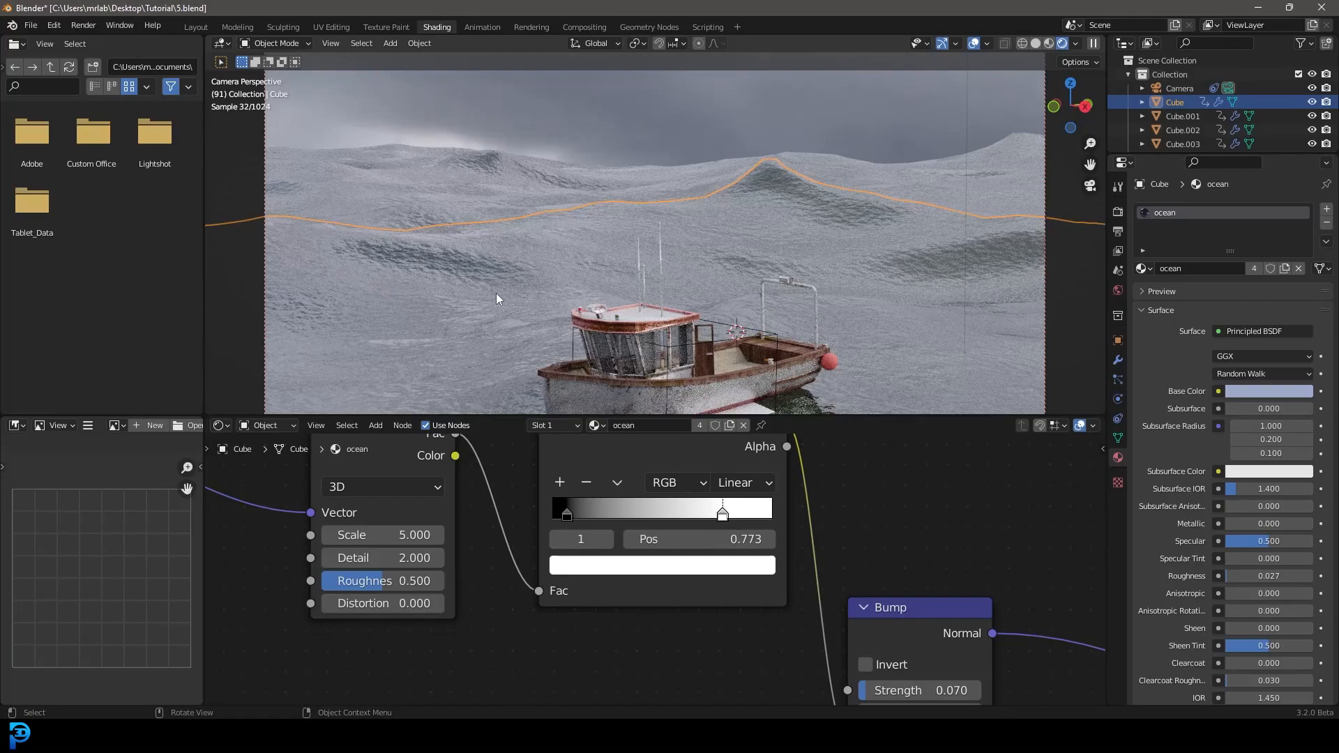
# Deselect everything, play the animation in the rendered camera view, and stop it at frame 120.
pyautogui.scroll(-2, 756, 263)
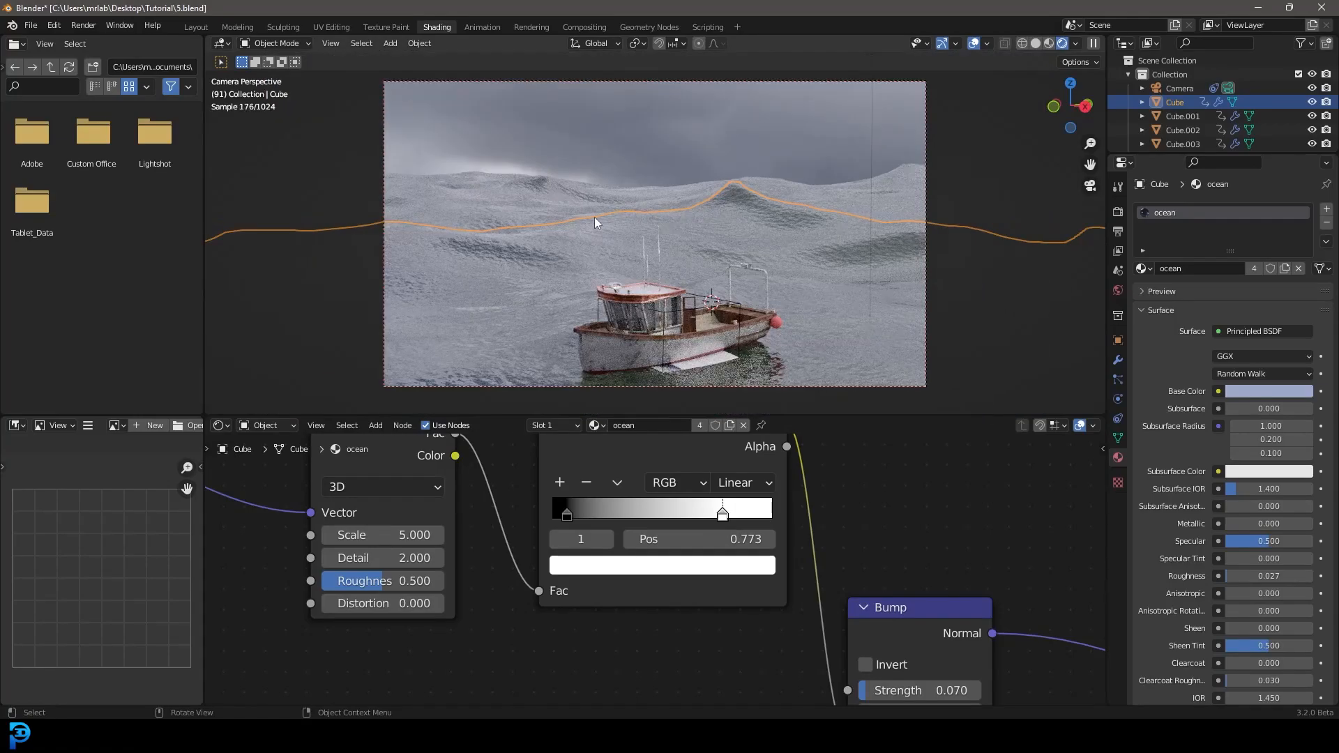
pyautogui.keyDown('shift'); pyautogui.moveTo(773, 291); pyautogui.dragTo(772, 257, button='middle'); pyautogui.keyUp('shift')
pyautogui.click(999, 231)
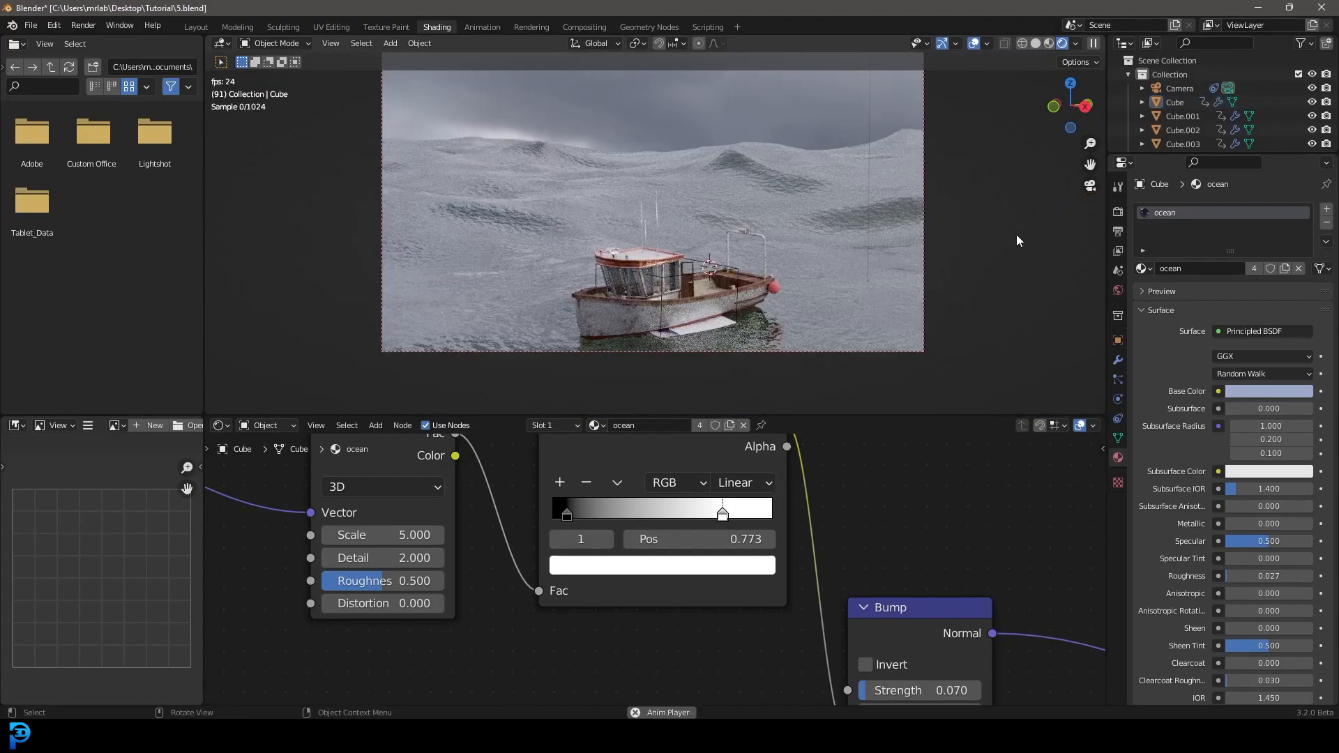
pyautogui.press('space')
pyautogui.press('space')
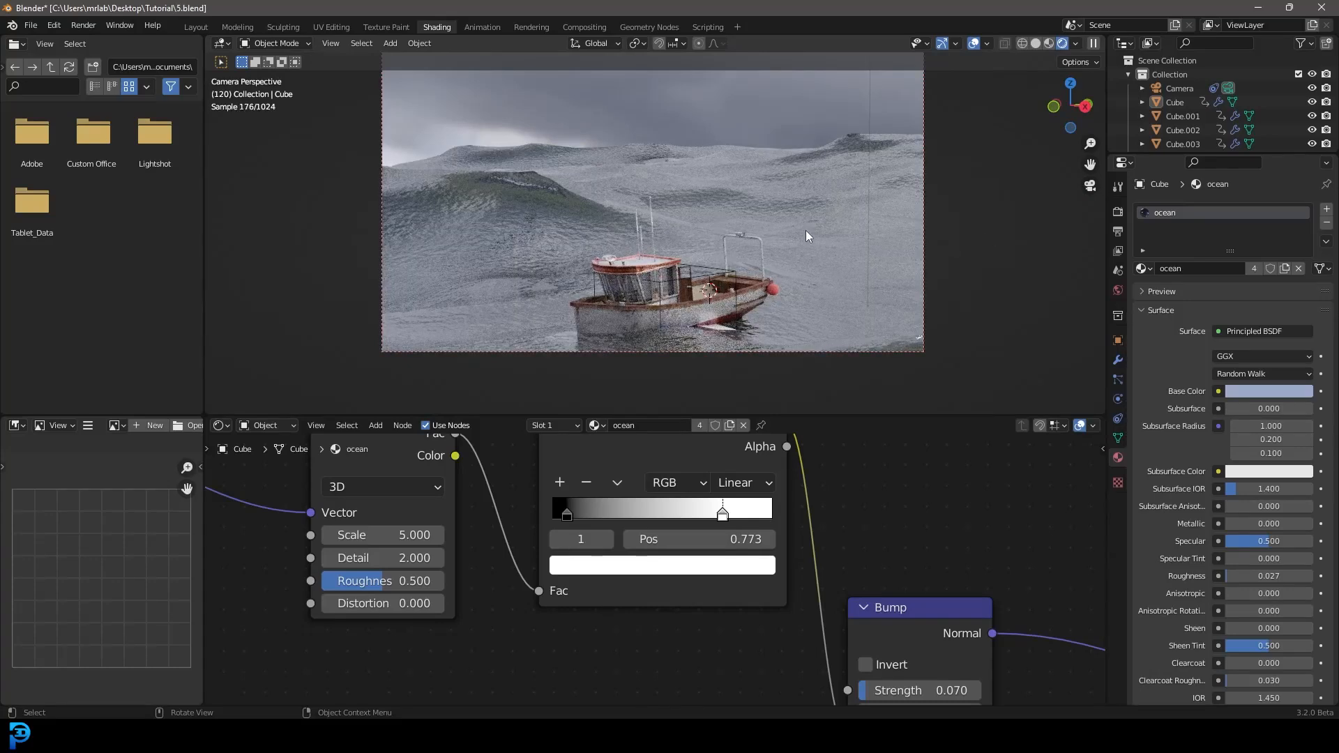
pyautogui.scroll(-2, 767, 231)
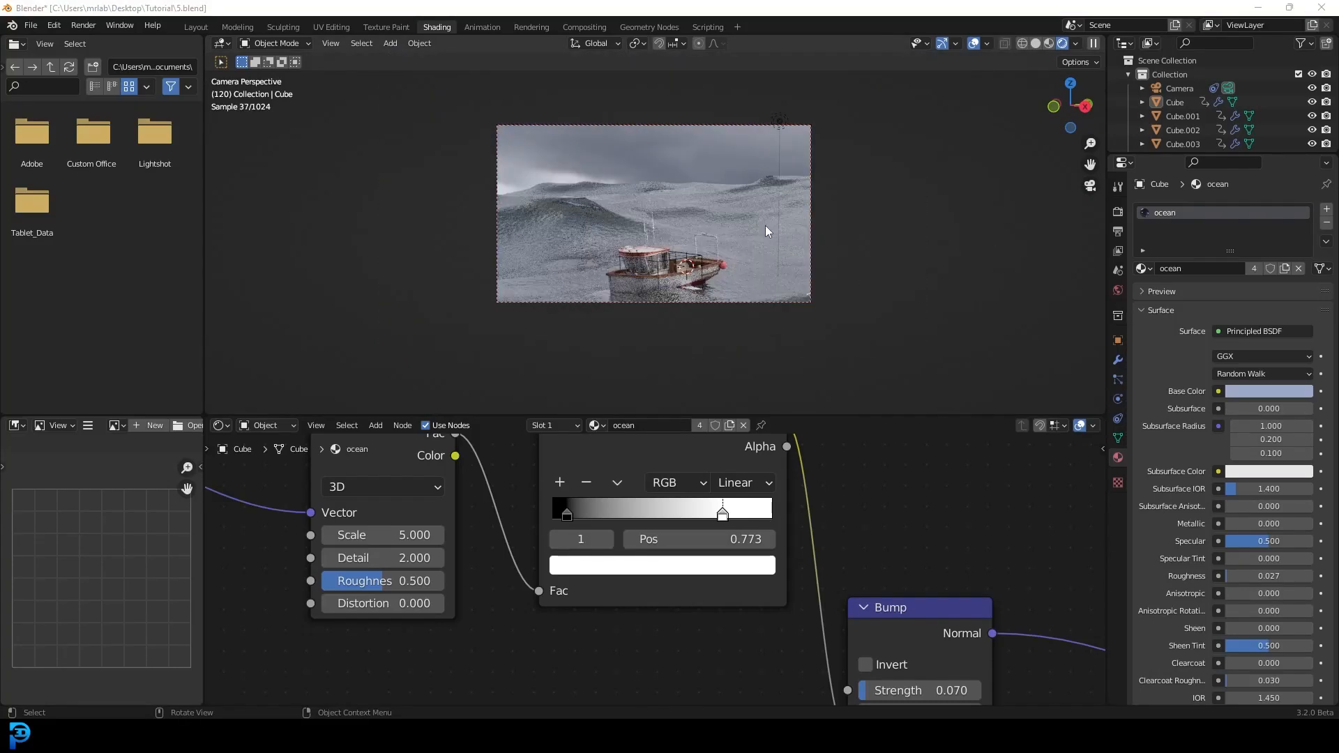
pyautogui.scroll(3, 767, 231)
# Set the World background Strength to 0.7.
pyautogui.click(1118, 290)
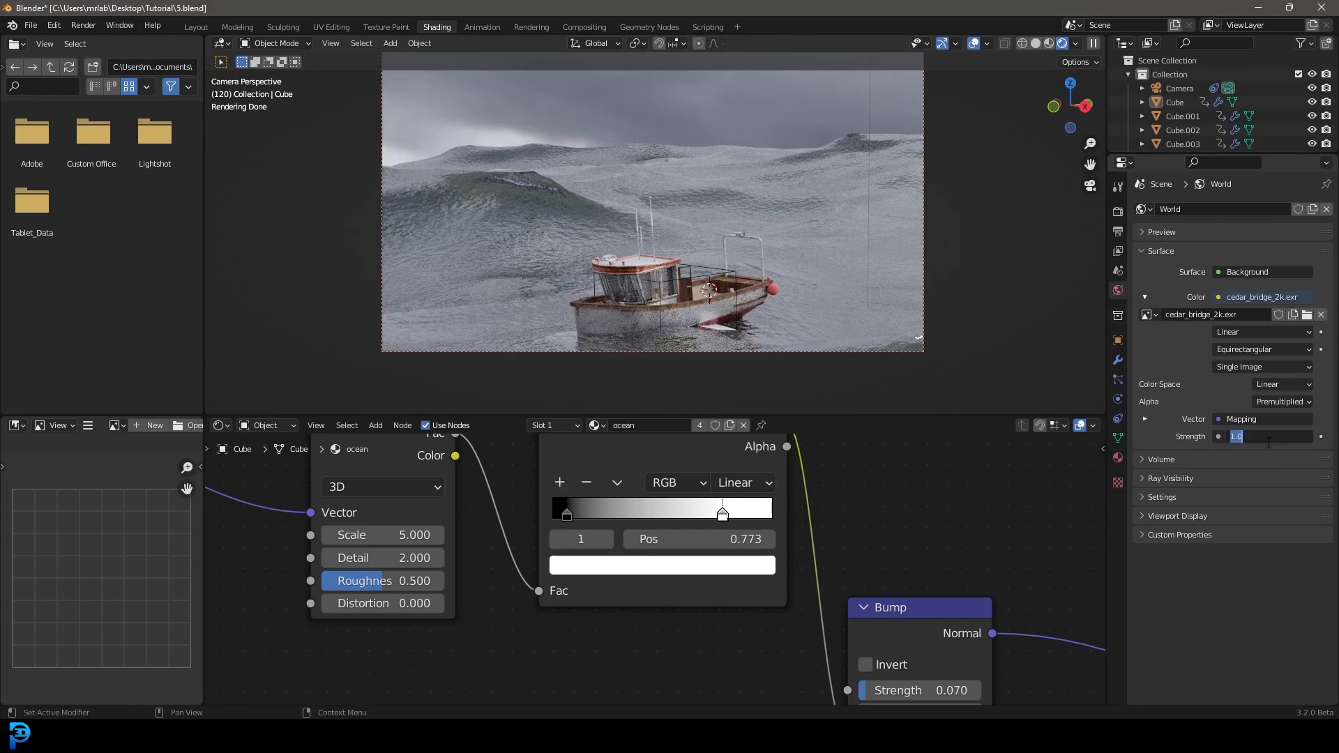
pyautogui.write('0.5')
pyautogui.press('Return')
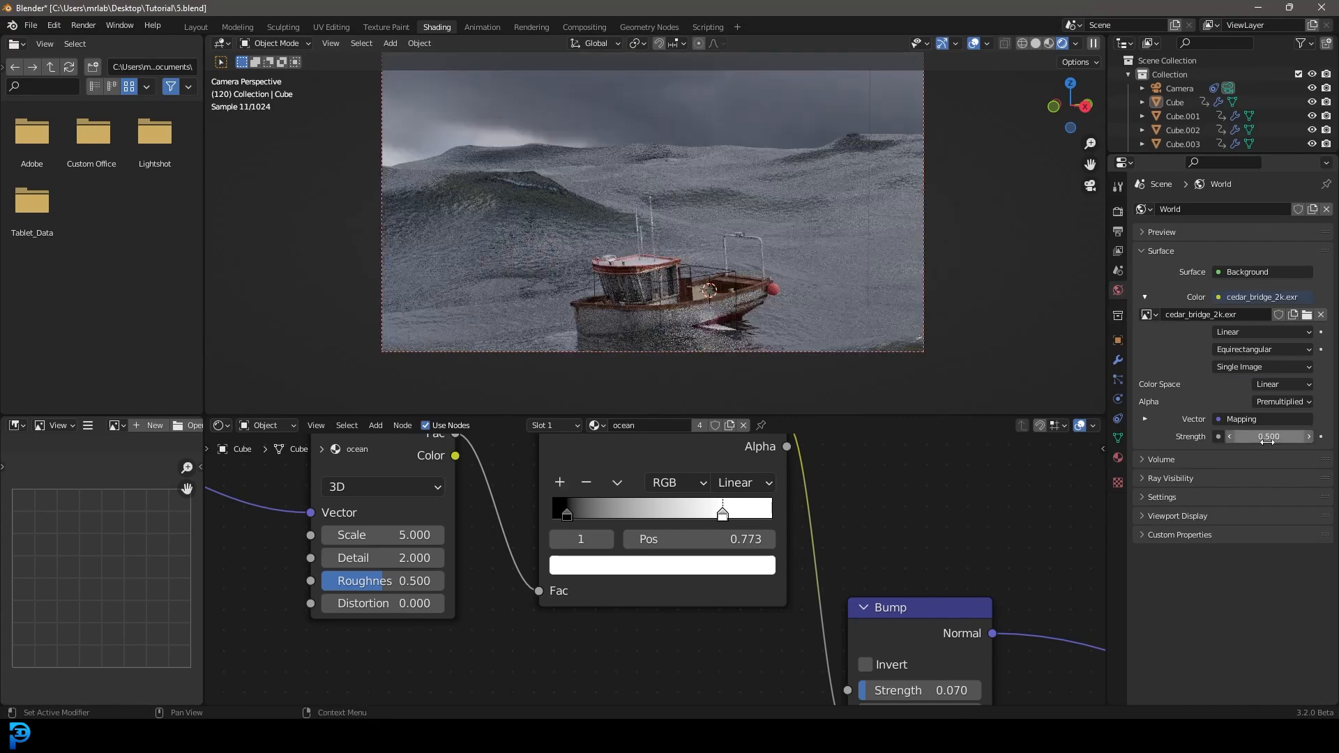
pyautogui.click(1308, 437)
pyautogui.click(1307, 437)
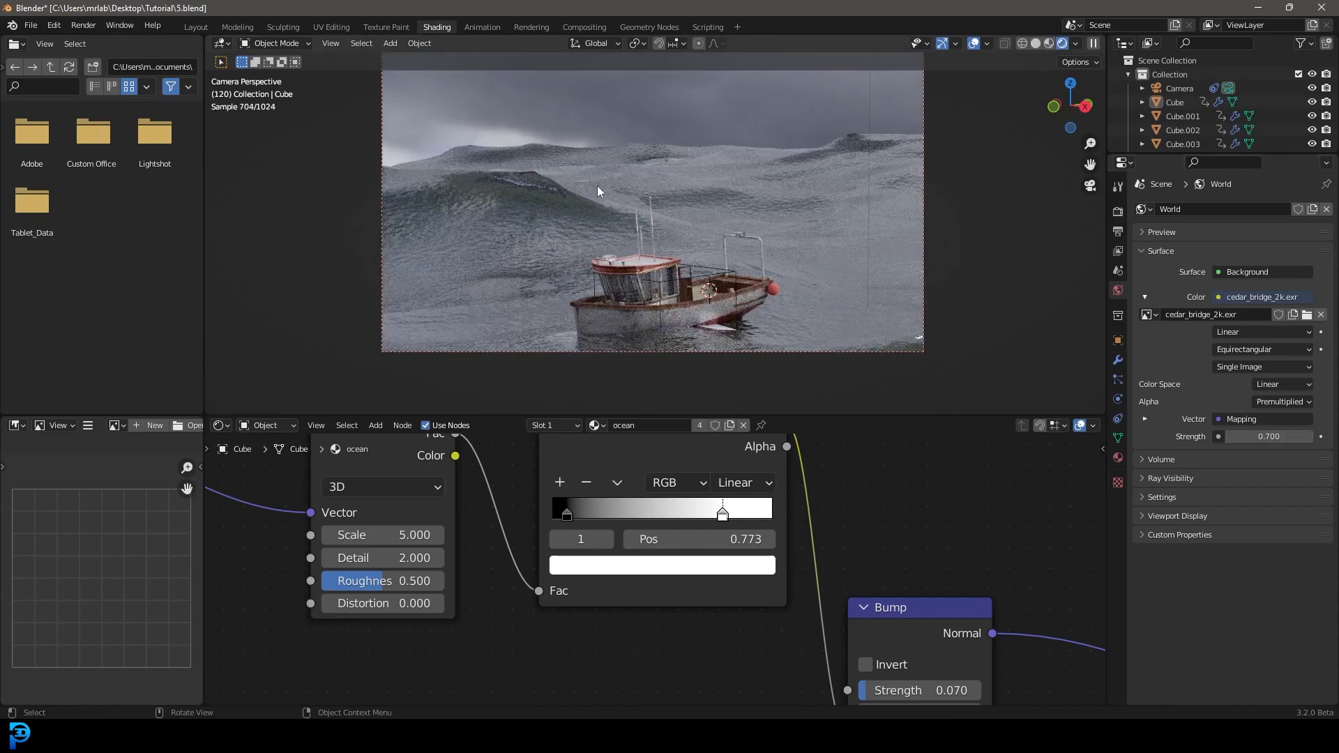
# Darken the ocean material's Base Color to a greyish blue and set its Roughness to 0.
pyautogui.click(795, 209)
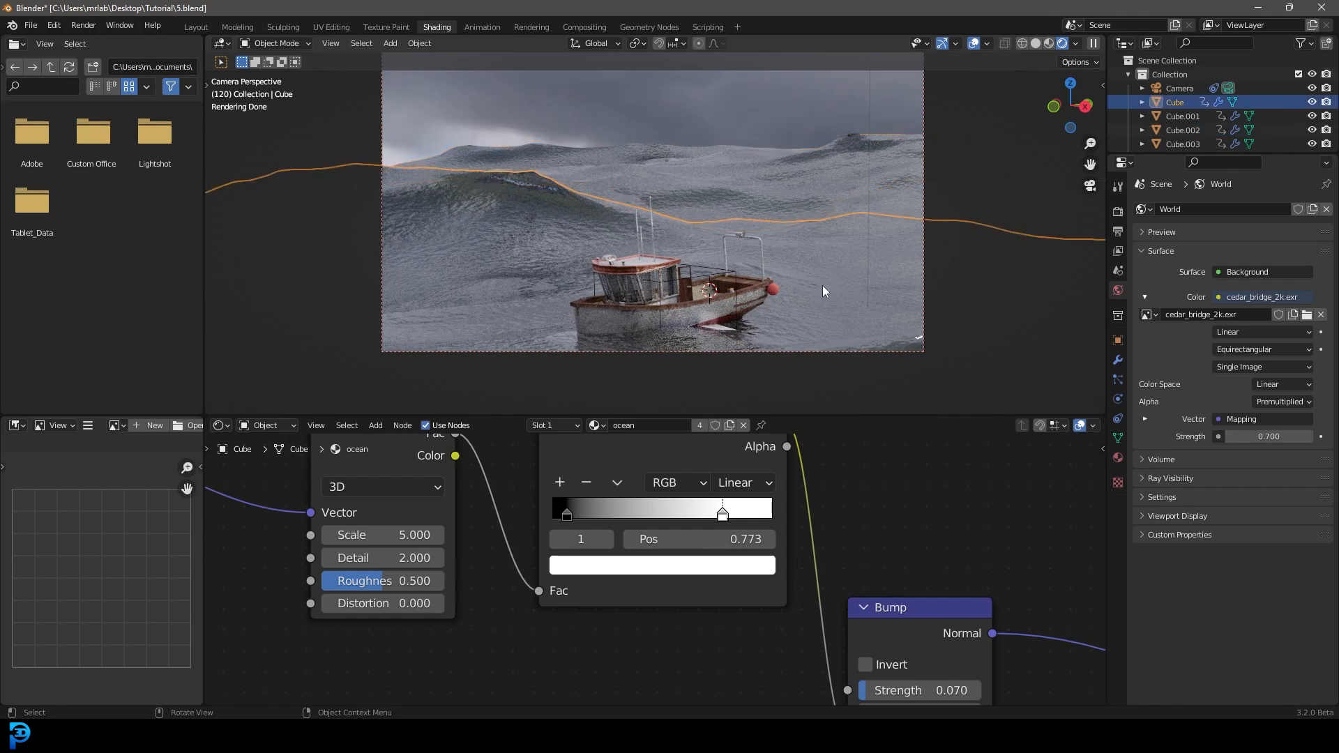
pyautogui.scroll(-3, 846, 487)
pyautogui.moveTo(597, 480); pyautogui.dragTo(574, 516, button='middle')
pyautogui.scroll(8, 817, 572)
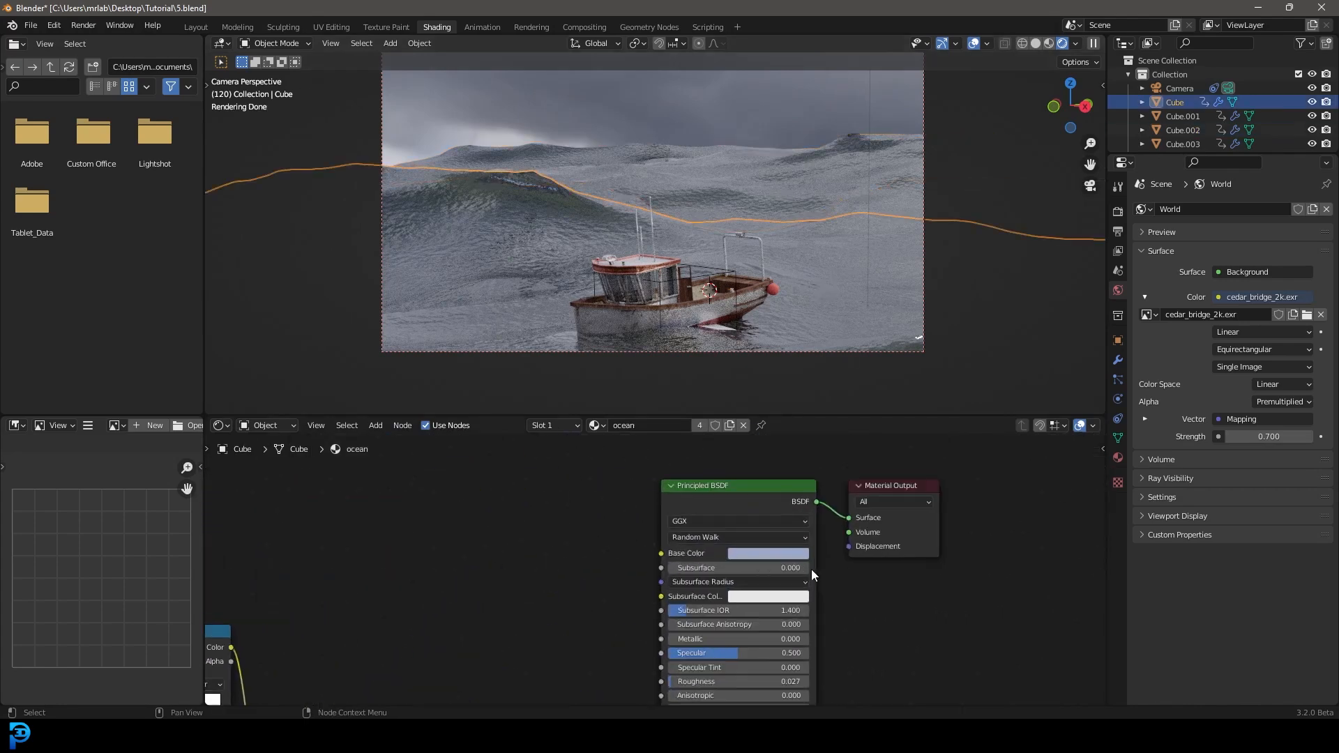
pyautogui.click(706, 533)
pyautogui.moveTo(815, 307); pyautogui.dragTo(816, 325)
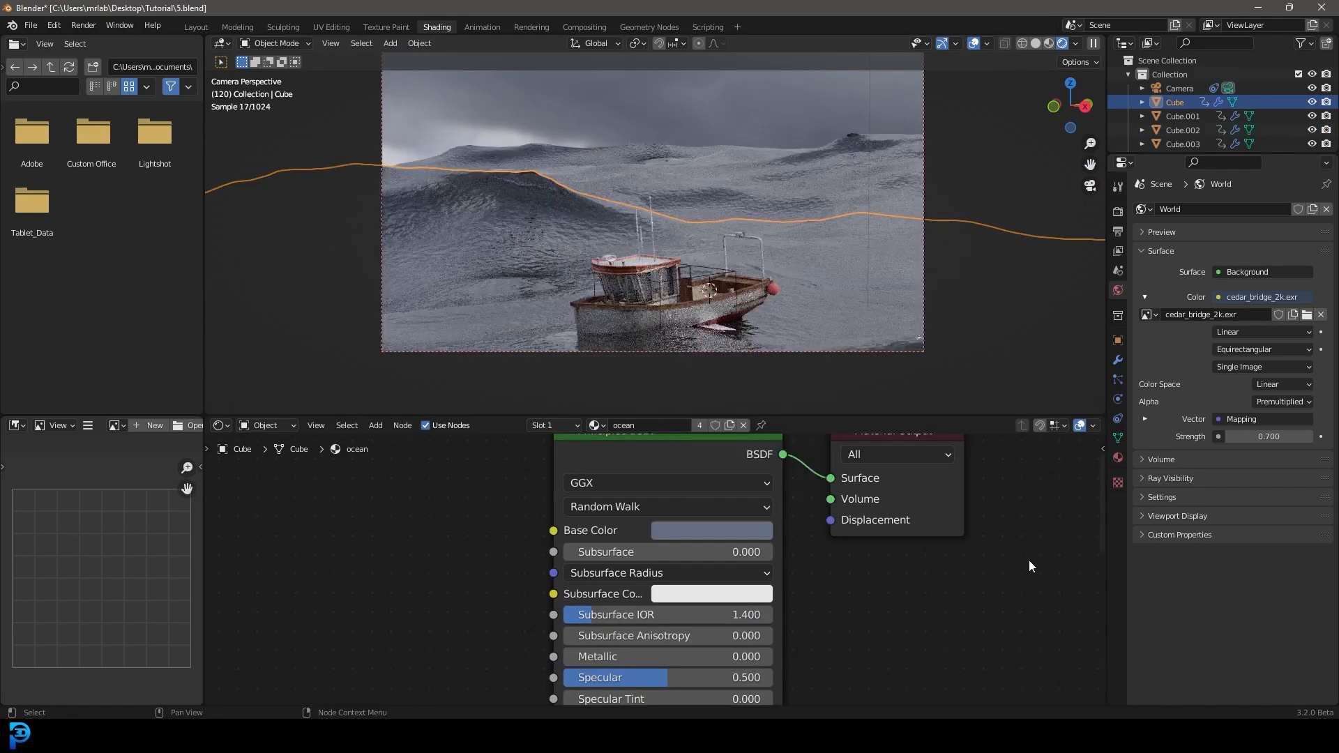
pyautogui.scroll(-2, 618, 625)
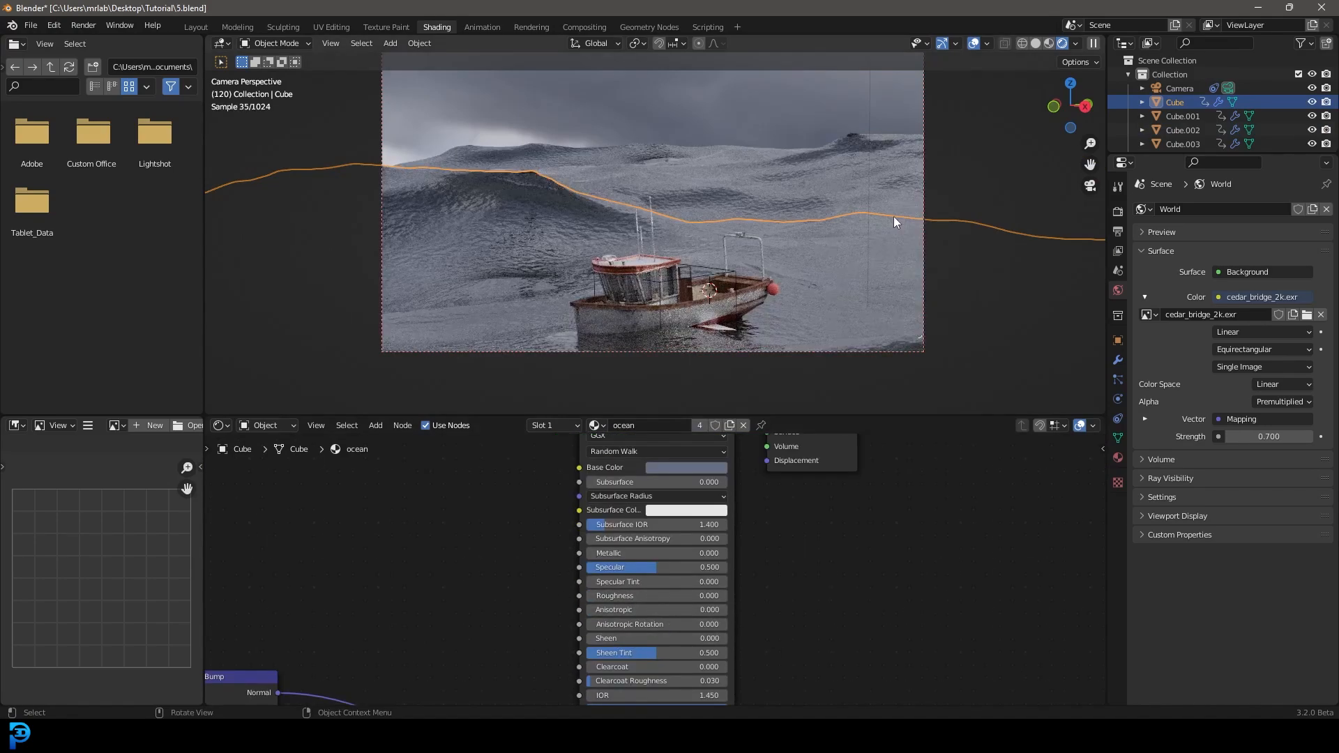
pyautogui.scroll(1, 893, 223)
pyautogui.hotkey('alt', 'a')
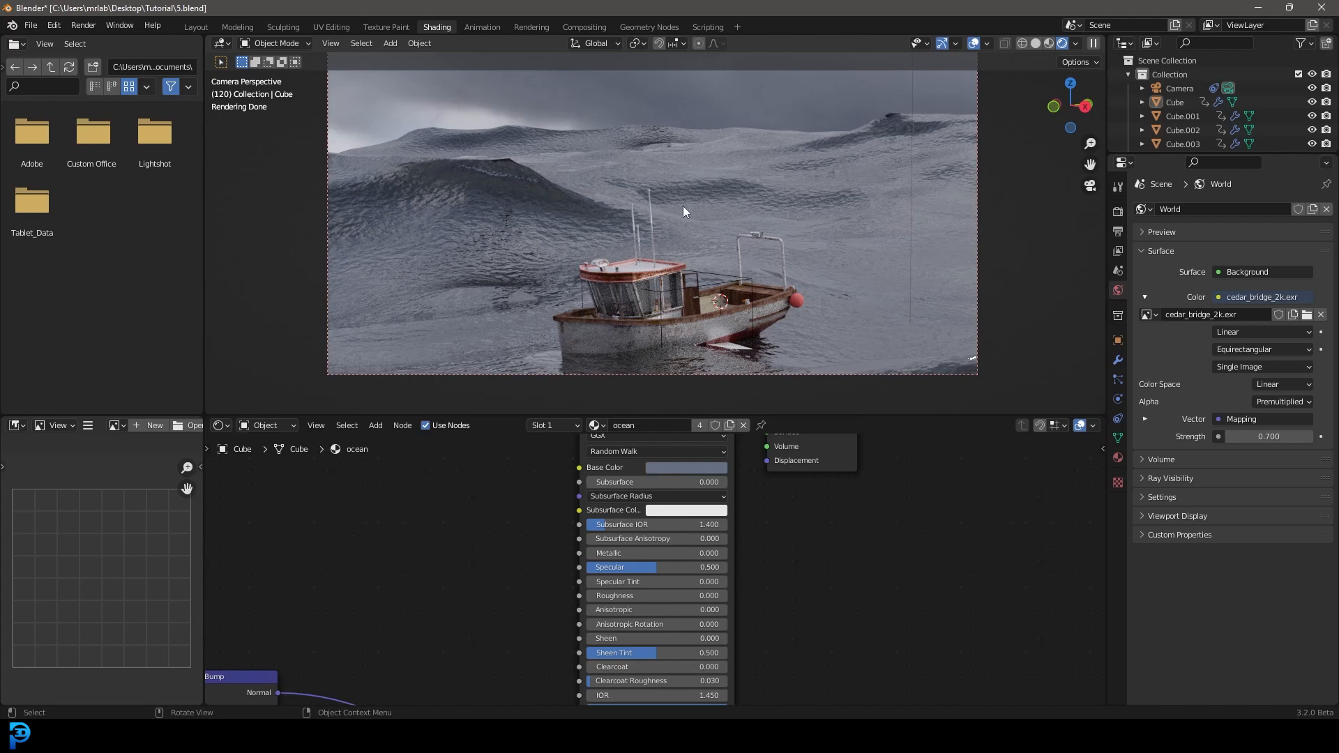
# Switch to solid shading in the right orthographic view and add a point light.
pyautogui.press('z')
pyautogui.click(752, 257)
pyautogui.scroll(2, 657, 301)
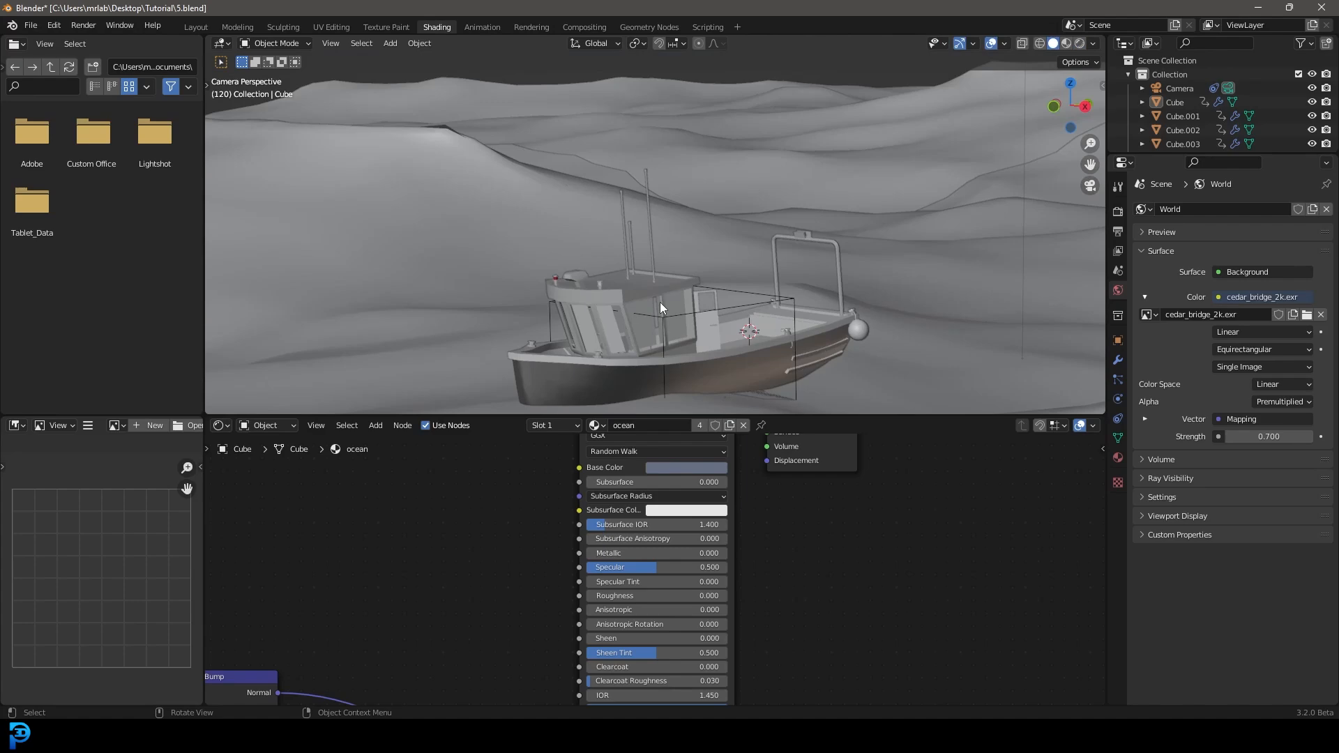
pyautogui.press('KP_3')
pyautogui.scroll(2, 660, 302)
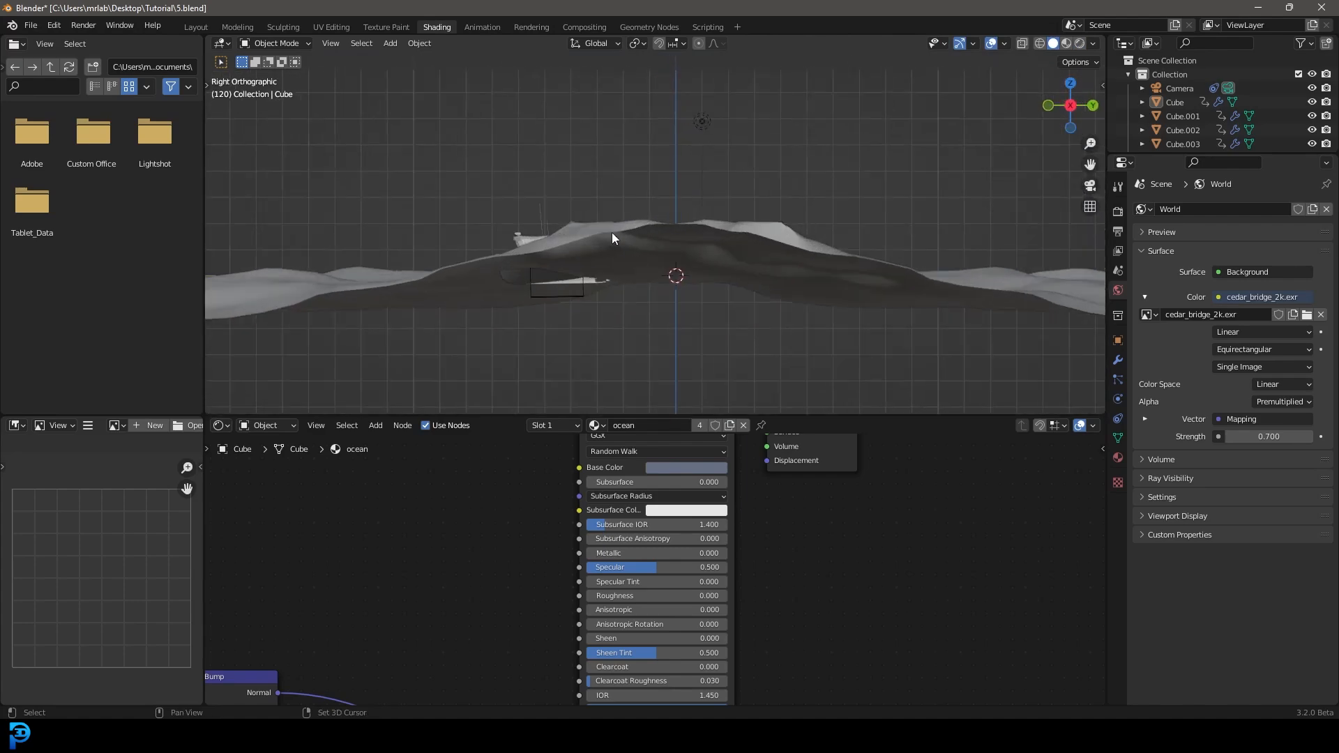
pyautogui.hotkey('shift', 'a')
pyautogui.moveTo(563, 407)
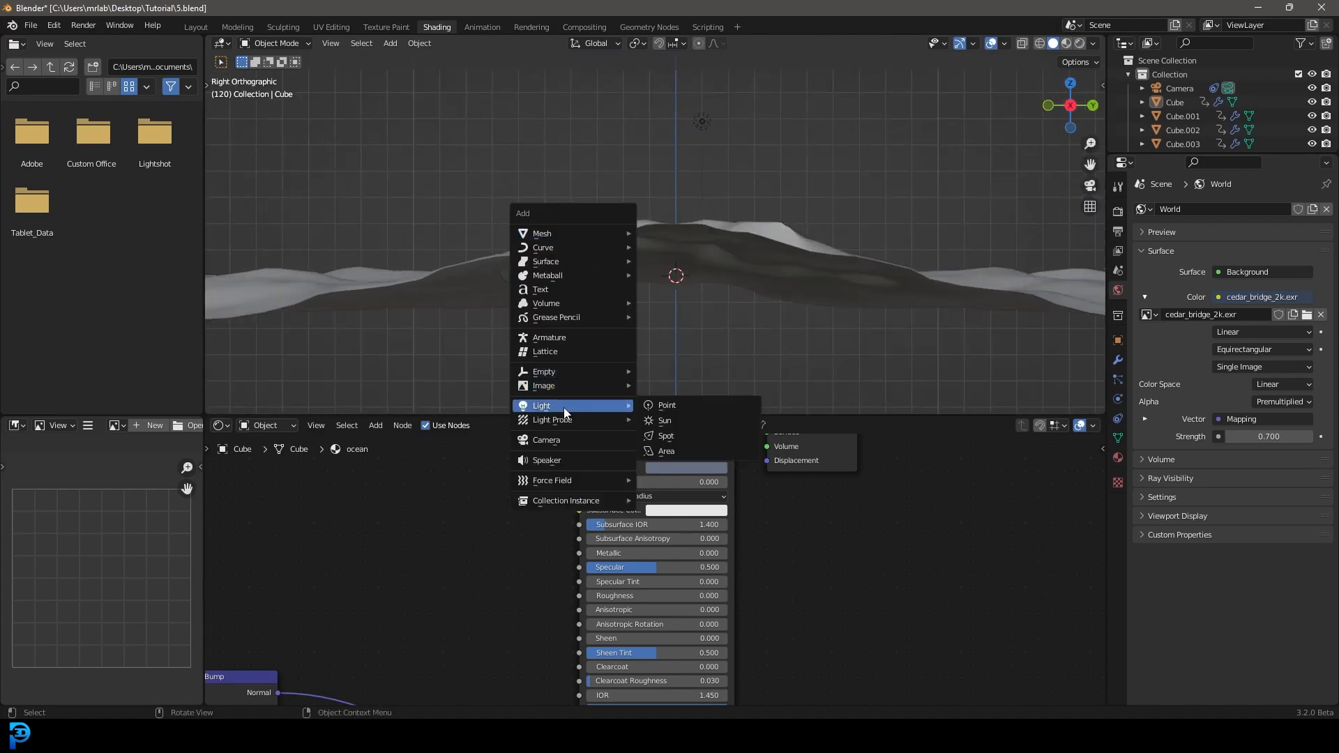
pyautogui.click(668, 407)
# Switch to wireframe shading and move the point light from the world origin into the boat's cabin.
pyautogui.scroll(-1, 665, 315)
pyautogui.scroll(2, 668, 318)
pyautogui.press('z')
pyautogui.click(601, 332)
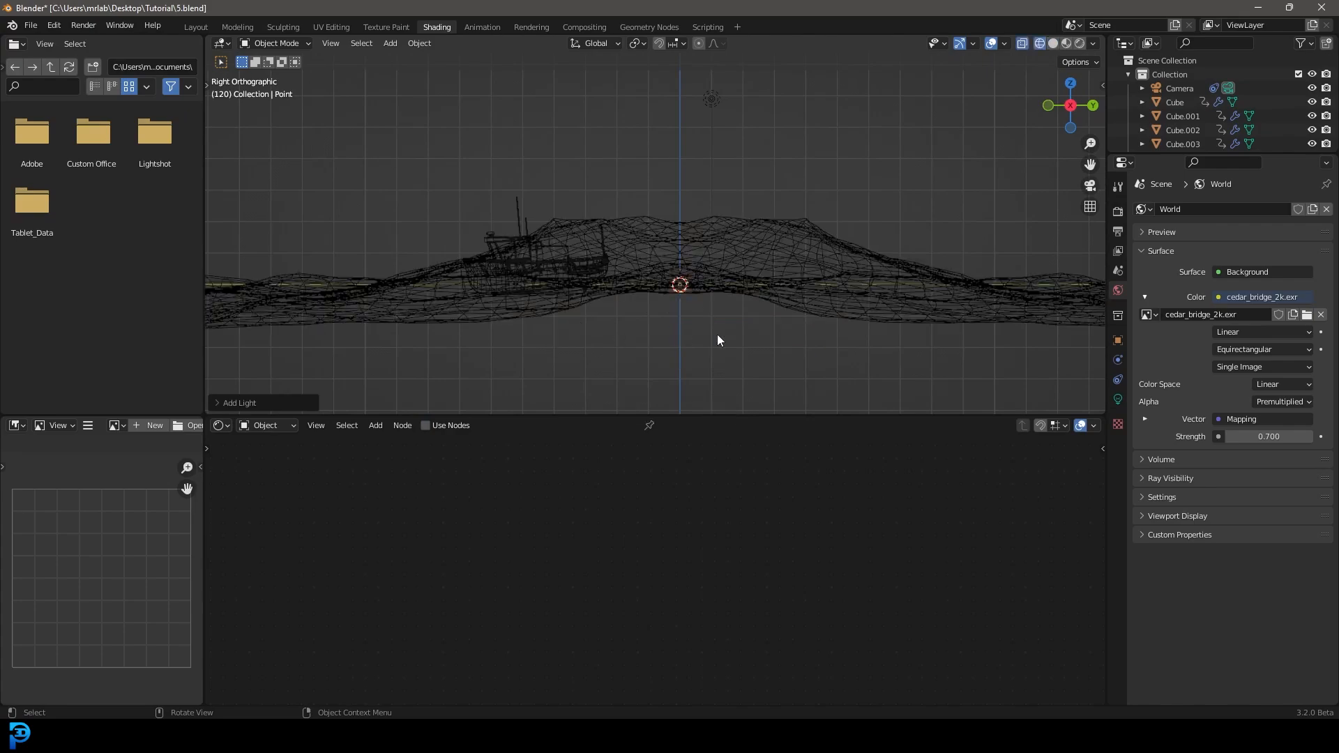
pyautogui.press('g')
pyautogui.click(548, 311)
pyautogui.moveTo(548, 311); pyautogui.dragTo(628, 282, button='middle')
pyautogui.press('g')
pyautogui.click(890, 279)
pyautogui.moveTo(889, 279); pyautogui.dragTo(790, 286, button='middle')
pyautogui.press('g')
pyautogui.click(653, 284)
# Give the point light a 0.41 m radius, 84.4 W power and a warm orange colour.
pyautogui.click(1118, 399)
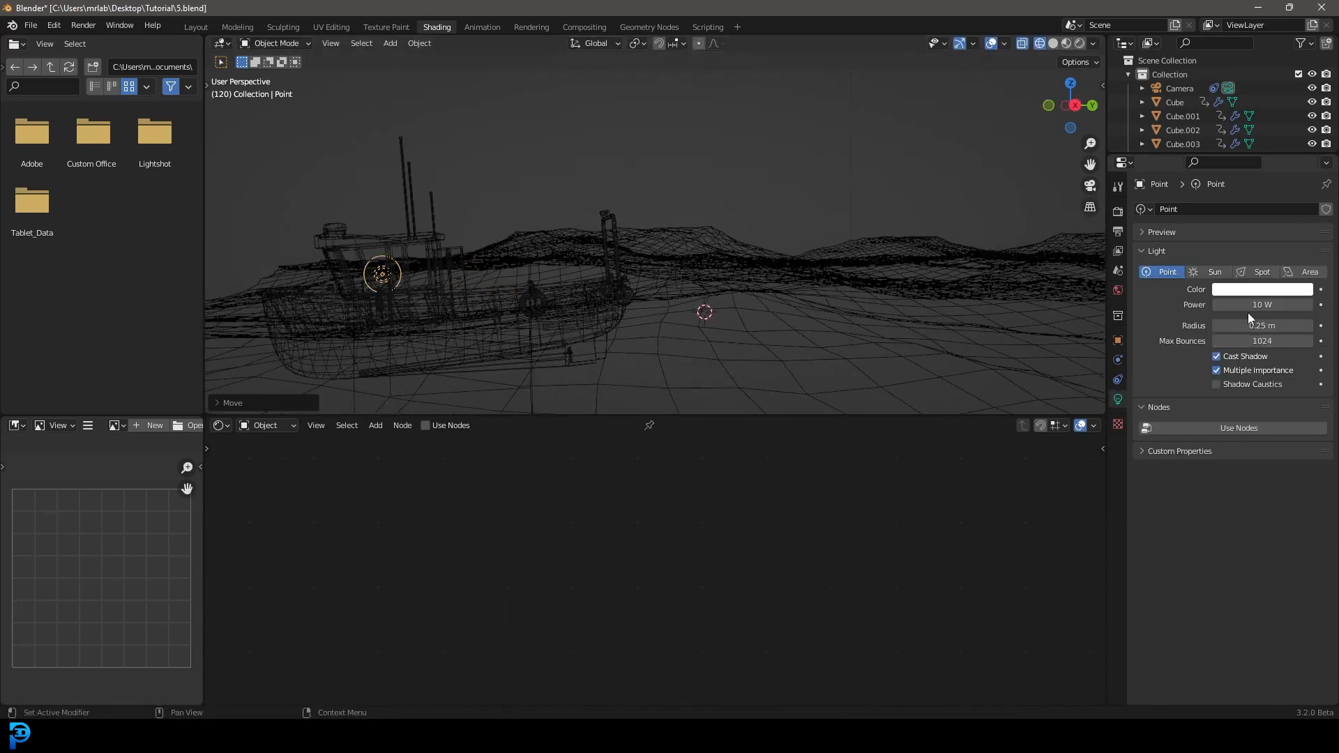
pyautogui.moveTo(1249, 326); pyautogui.dragTo(1276, 305)
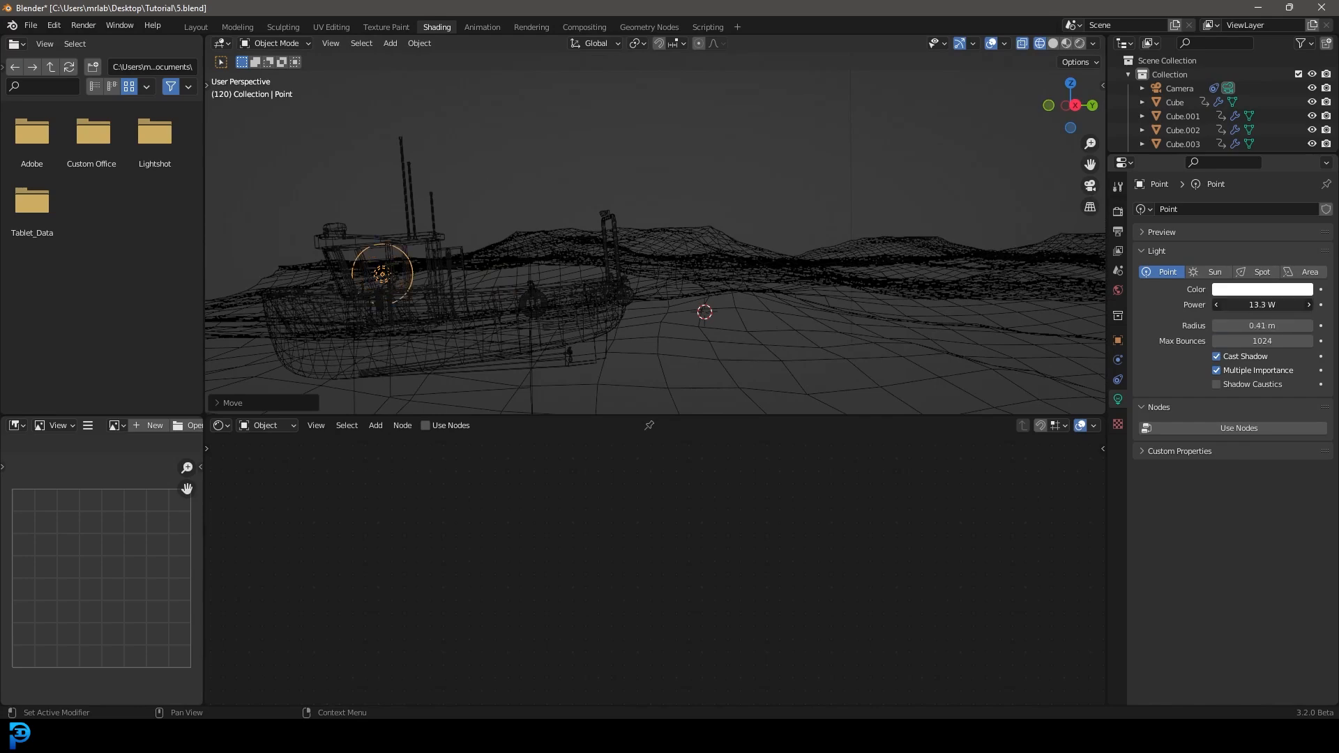
pyautogui.click(1256, 289)
pyautogui.moveTo(1242, 165); pyautogui.dragTo(1233, 180)
# Centre the point light across the boat's cabin in the front-on view.
pyautogui.moveTo(310, 275); pyautogui.dragTo(649, 307, button='middle')
pyautogui.press('g')
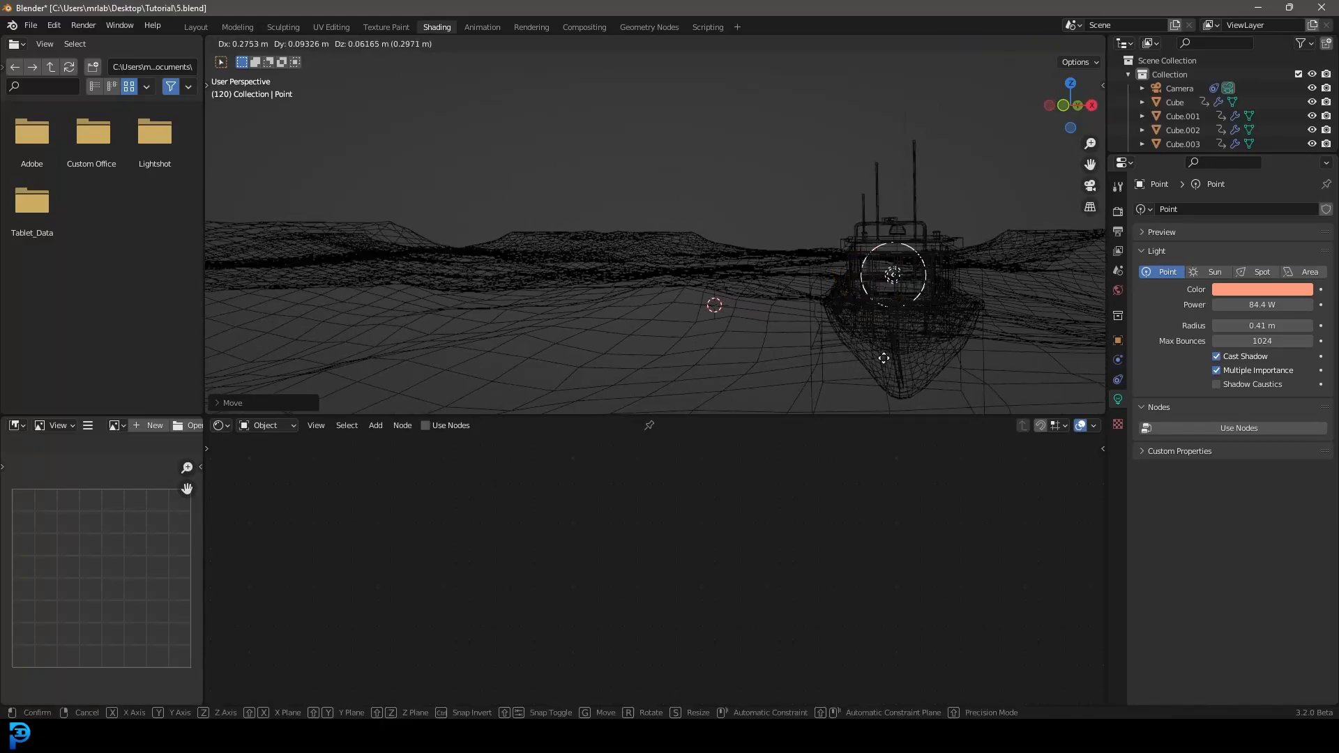
pyautogui.click(898, 282)
# Switch to solid shading and parent the point light to the boat's cube empty with Object (Keep Transform).
pyautogui.moveTo(898, 281); pyautogui.dragTo(872, 285, button='middle')
pyautogui.press('z')
pyautogui.click(877, 249)
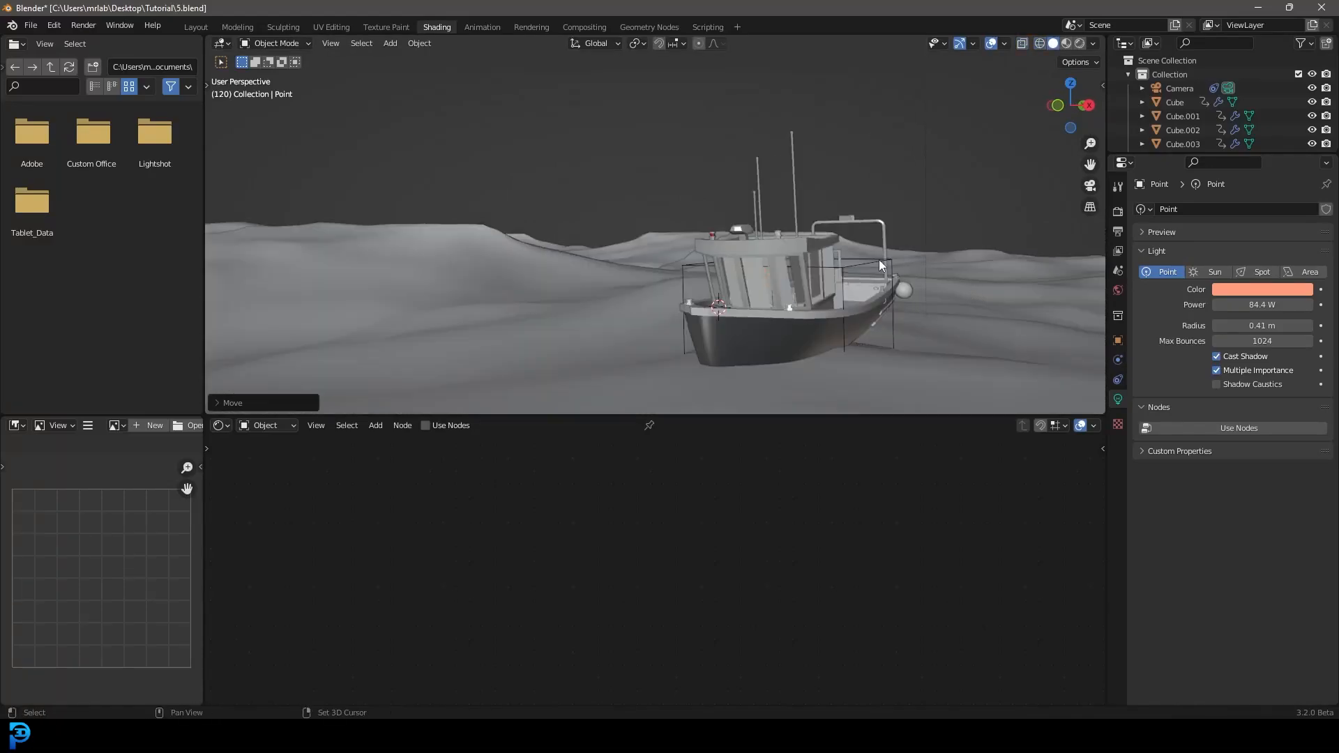
pyautogui.click(875, 264)
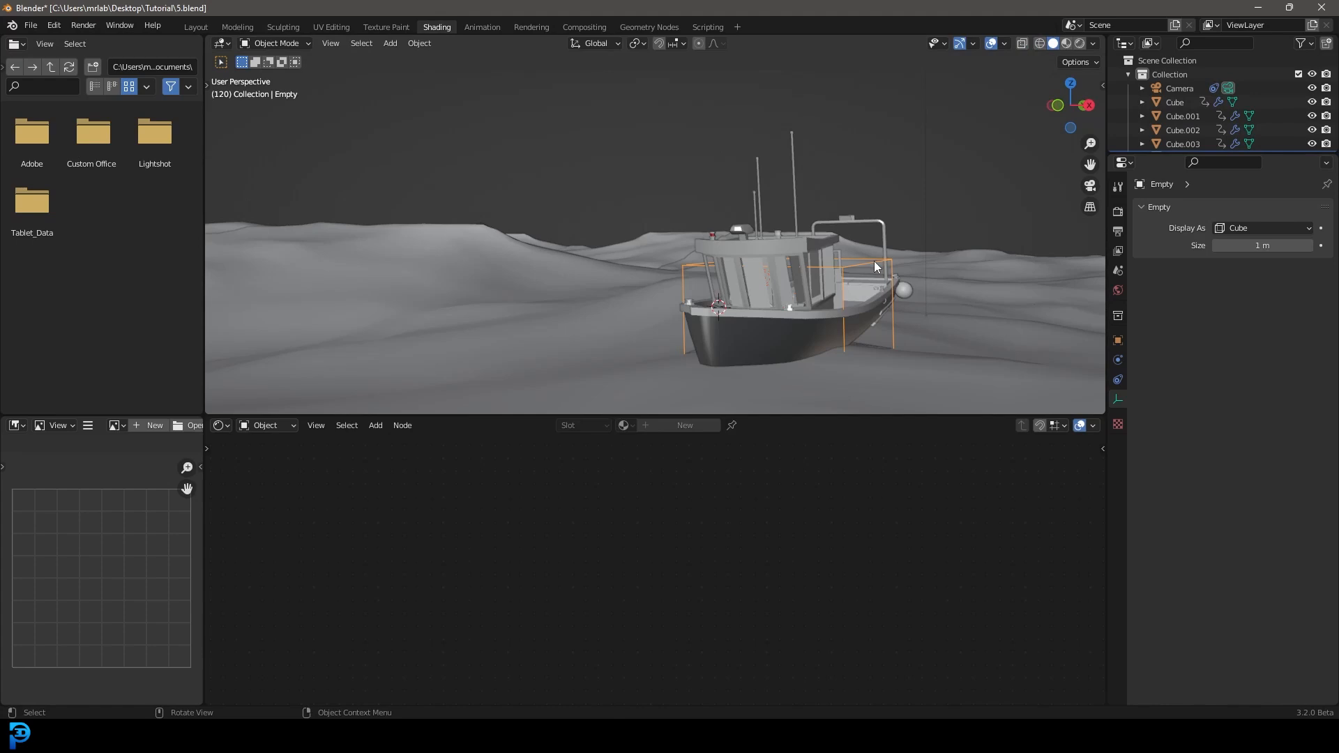
pyautogui.hotkey('ctrl', 'p')
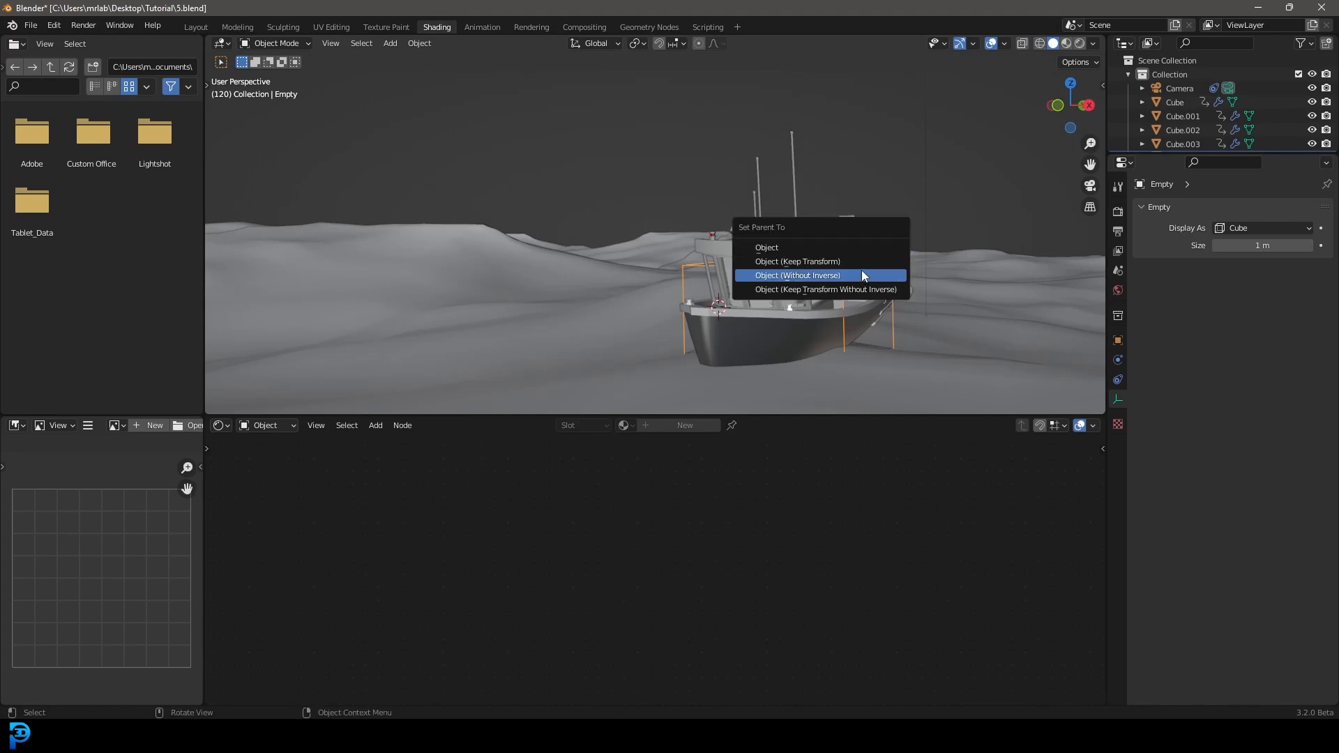
pyautogui.click(851, 261)
pyautogui.moveTo(851, 261); pyautogui.dragTo(957, 266, button='middle')
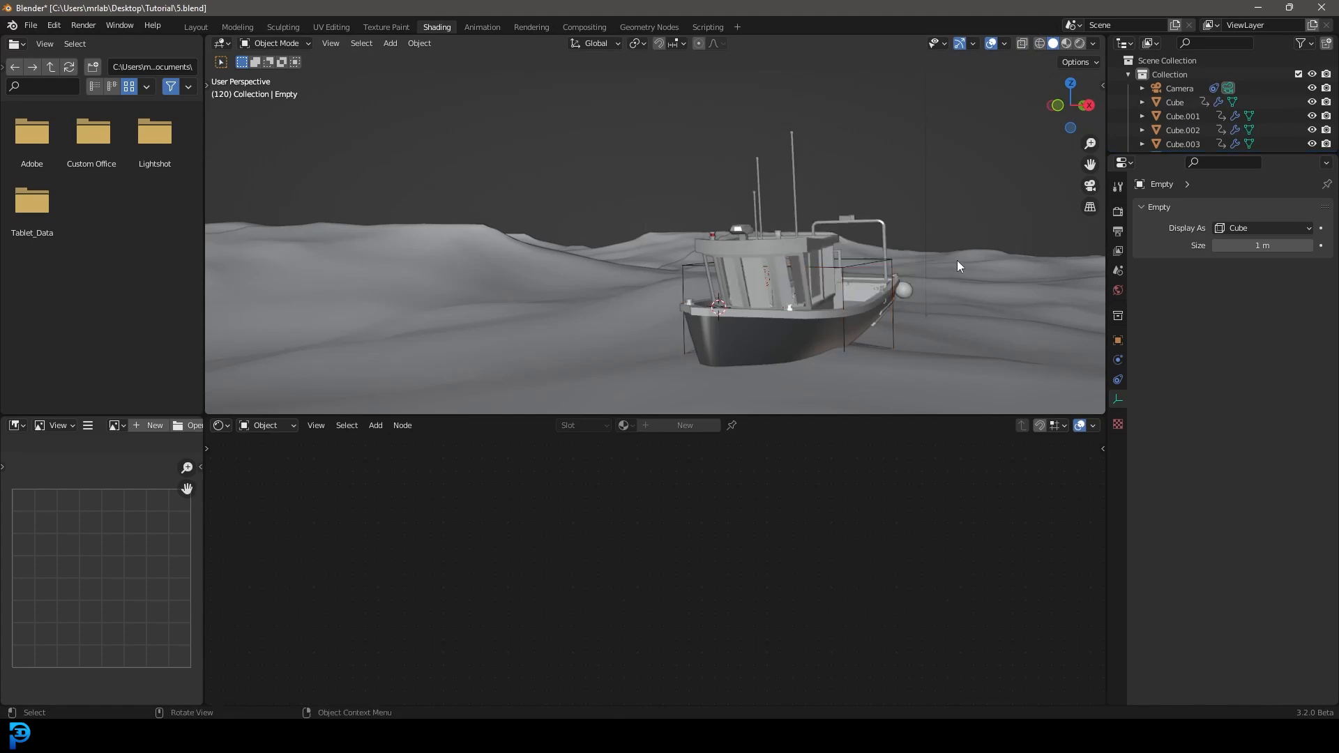
# View the boat through the camera in rendered shading and examine the cabin light.
pyautogui.press('KP_0')
pyautogui.press('z')
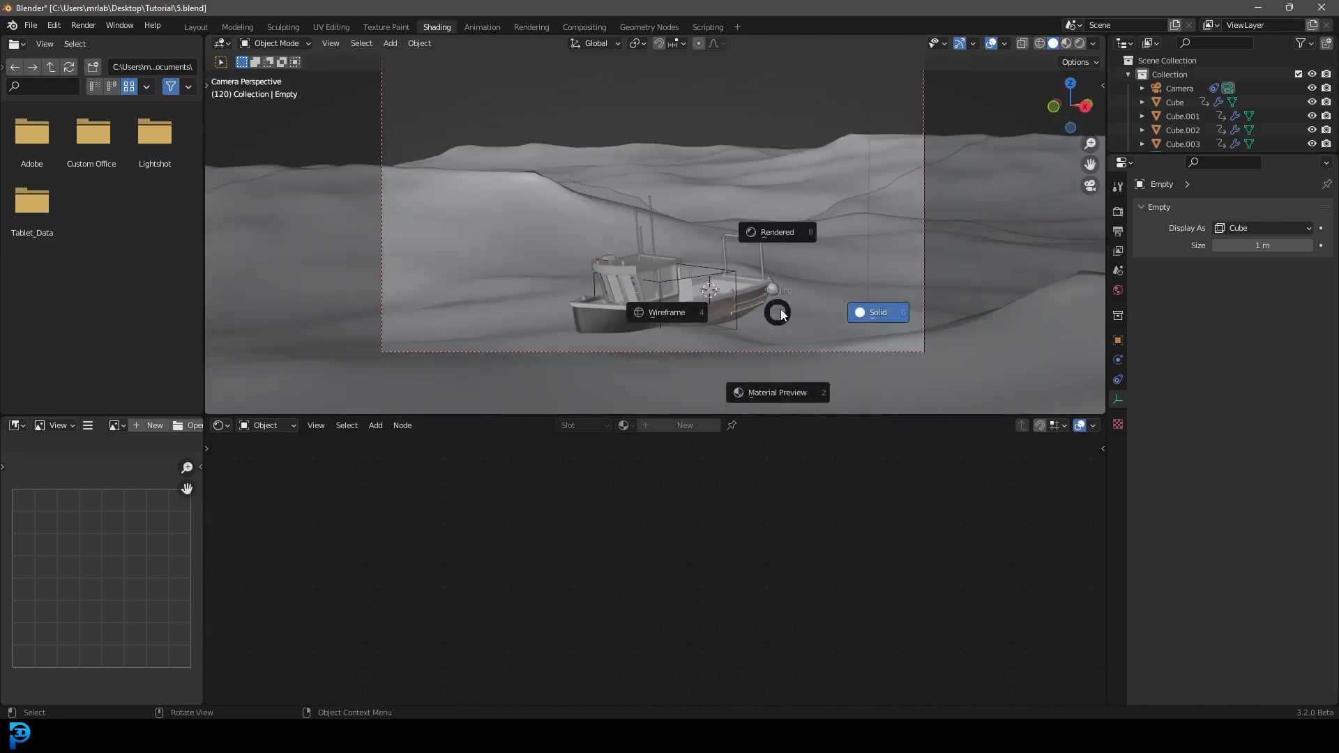
pyautogui.click(784, 233)
pyautogui.scroll(3, 789, 228)
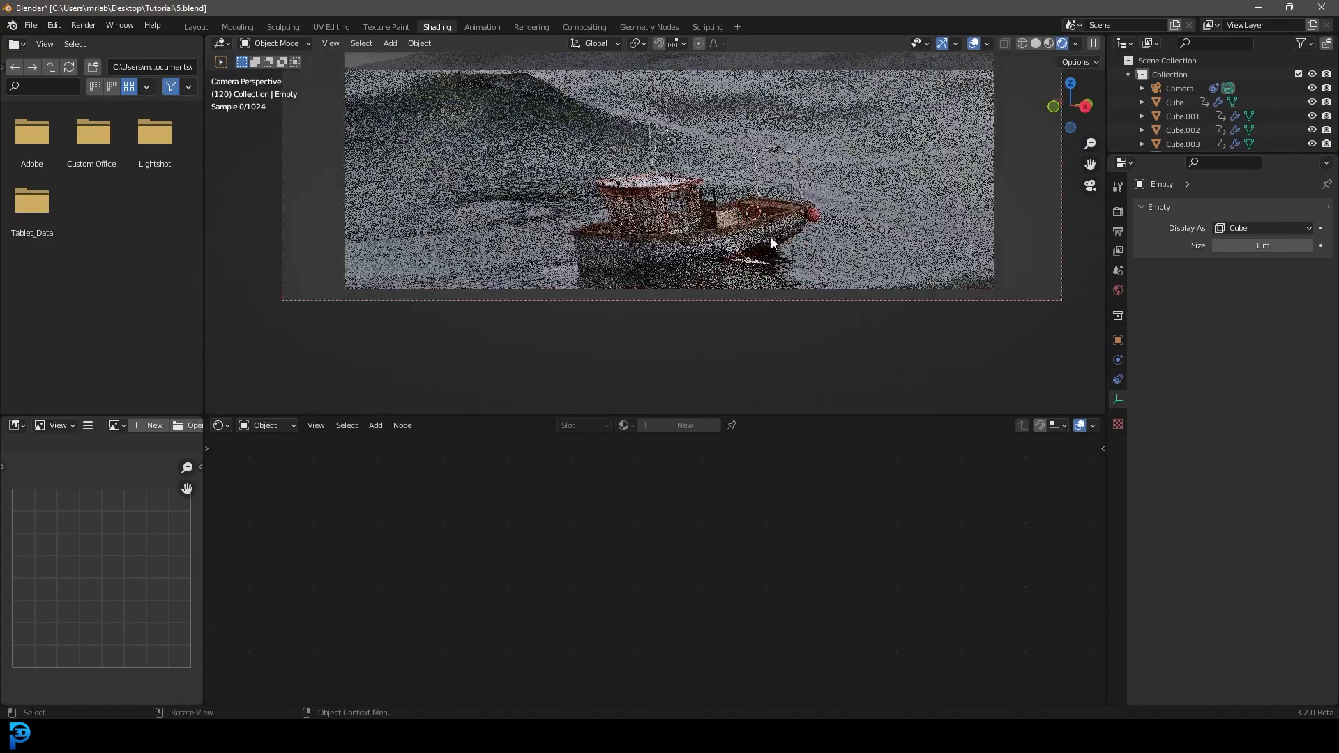
# Select the cabin's point light in wireframe shading, change its colour to yellow-orange and return to rendered shading.
pyautogui.press('z')
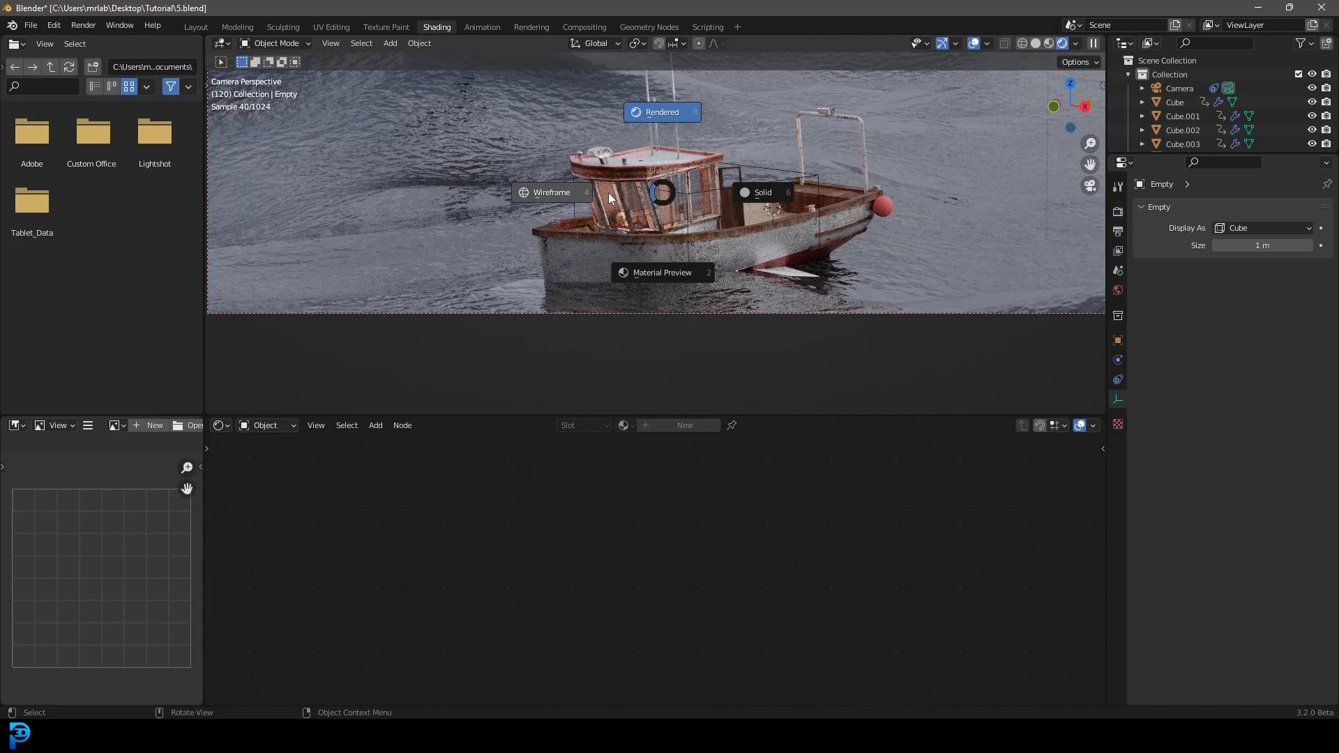
pyautogui.click(609, 192)
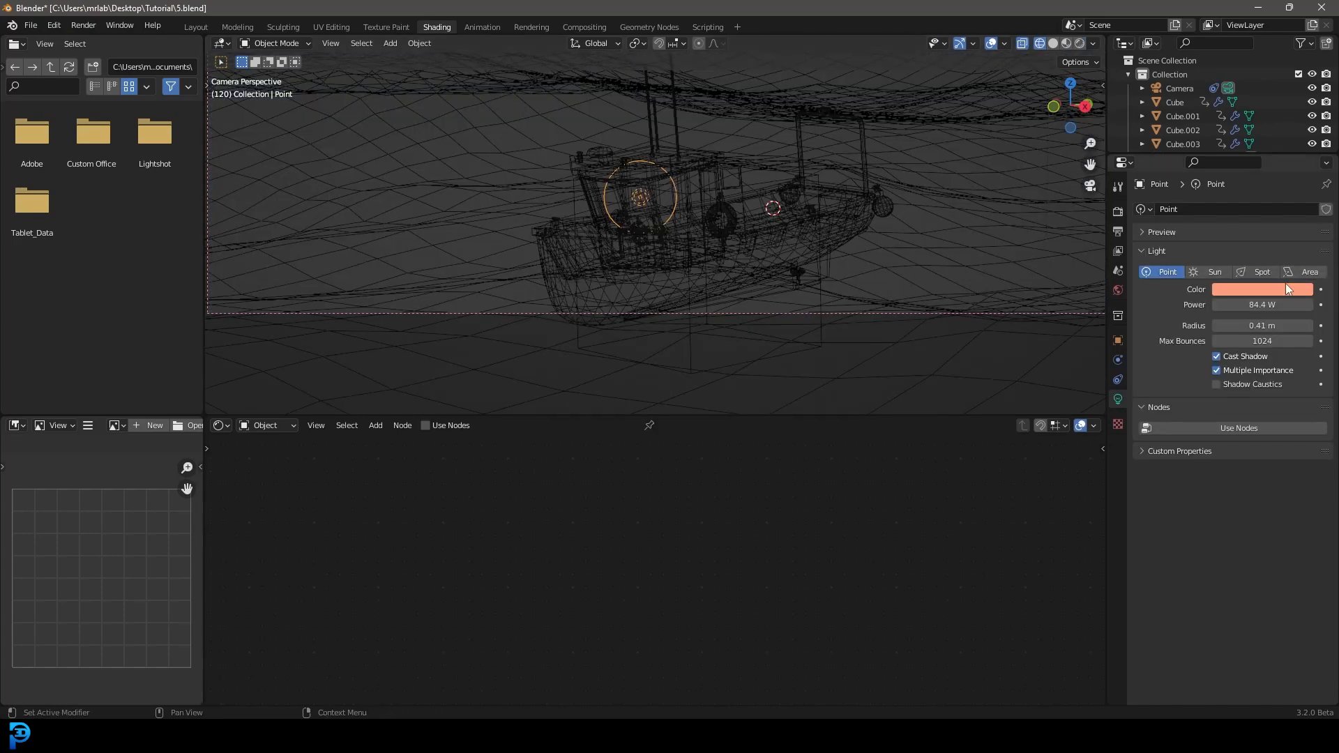
pyautogui.click(1262, 289)
pyautogui.click(1218, 179)
pyautogui.press('z')
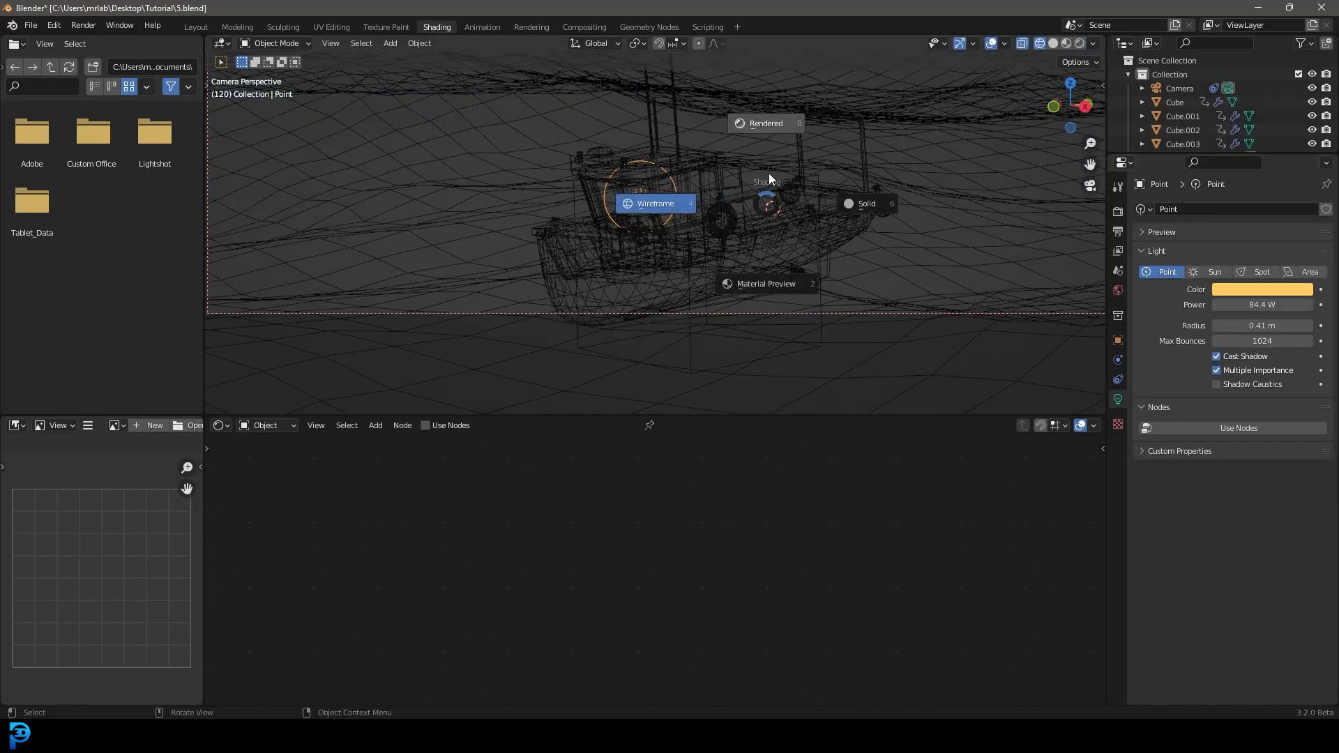
pyautogui.click(846, 148)
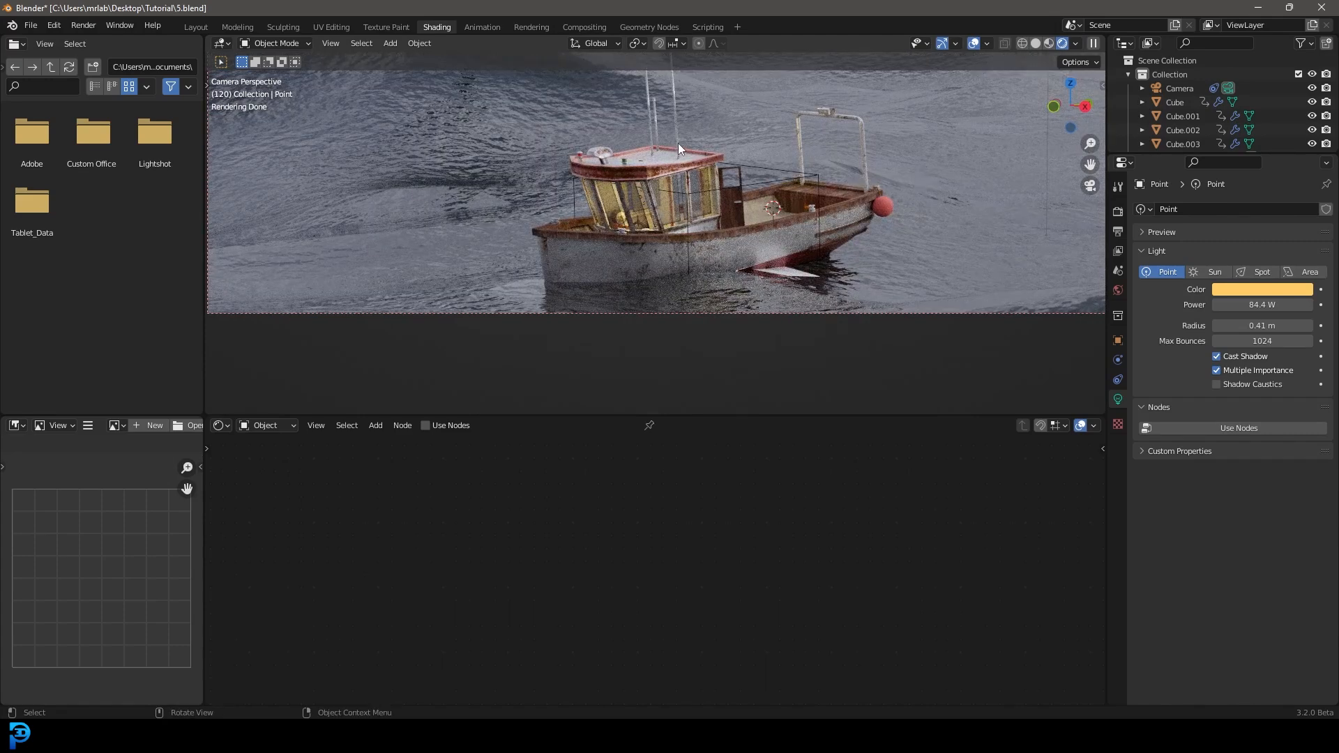
pyautogui.scroll(-2, 694, 176)
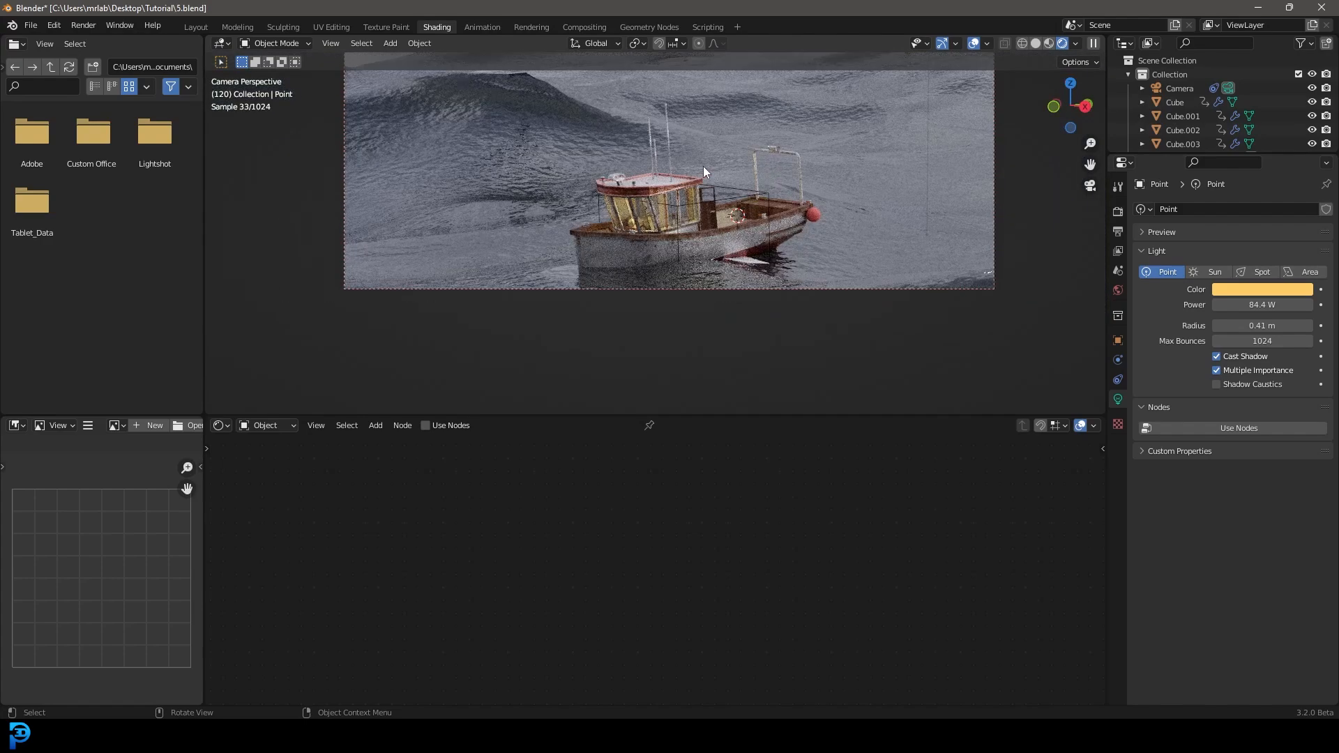
pyautogui.scroll(-2, 704, 166)
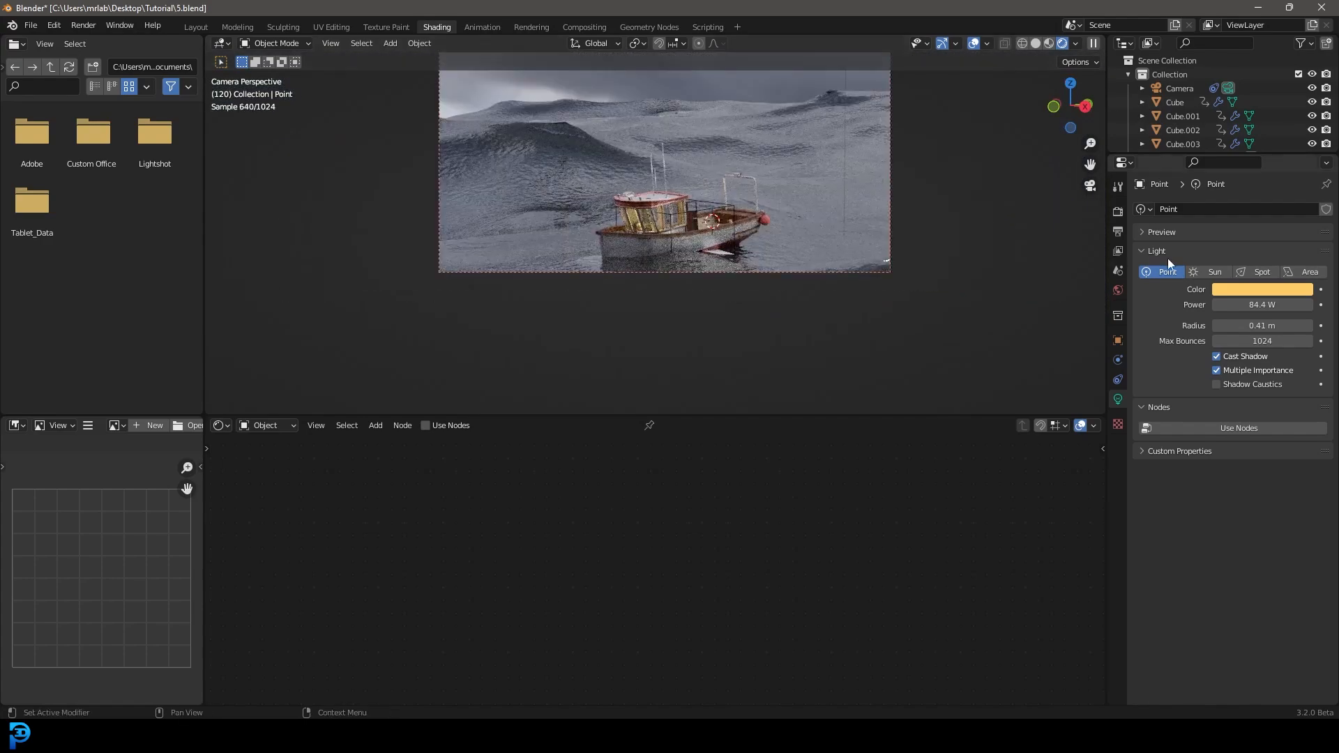
# Enable motion blur for the render with a shutter of 0.80.
pyautogui.click(1118, 212)
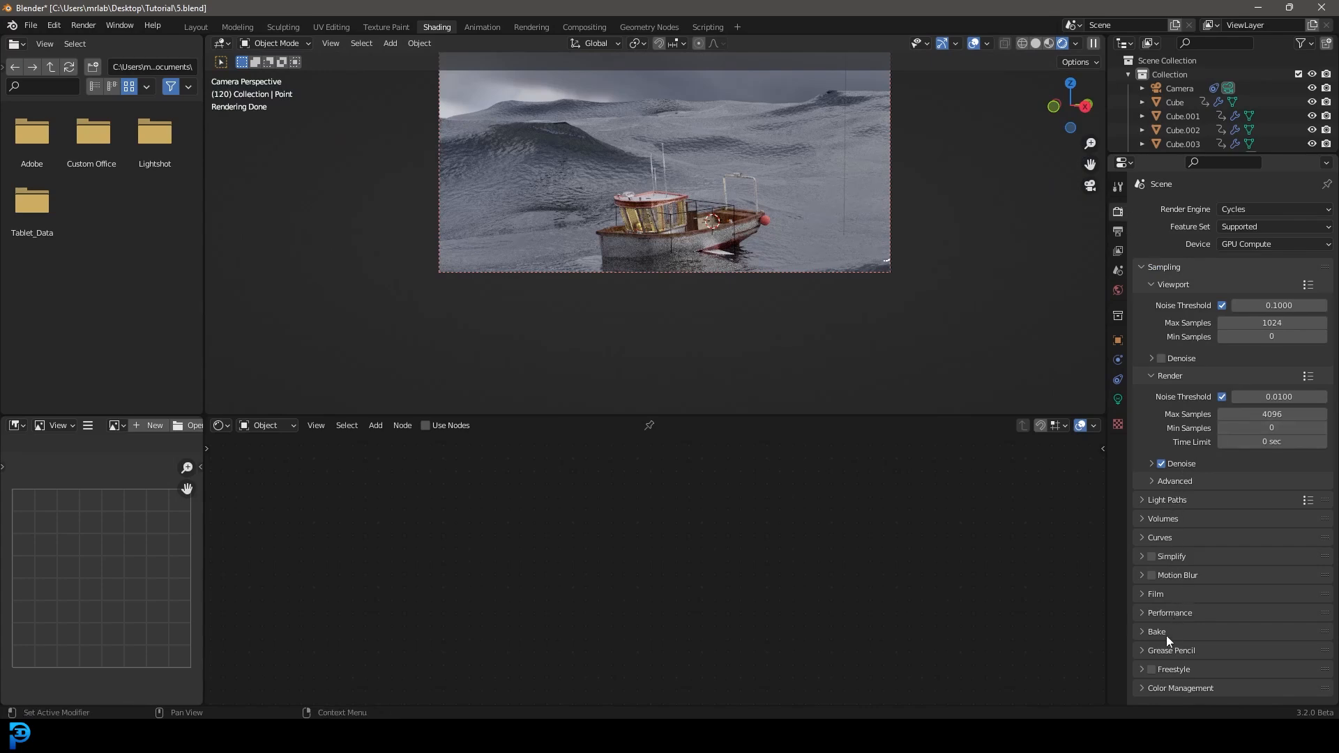
pyautogui.click(1142, 575)
pyautogui.moveTo(1253, 614); pyautogui.dragTo(1254, 614)
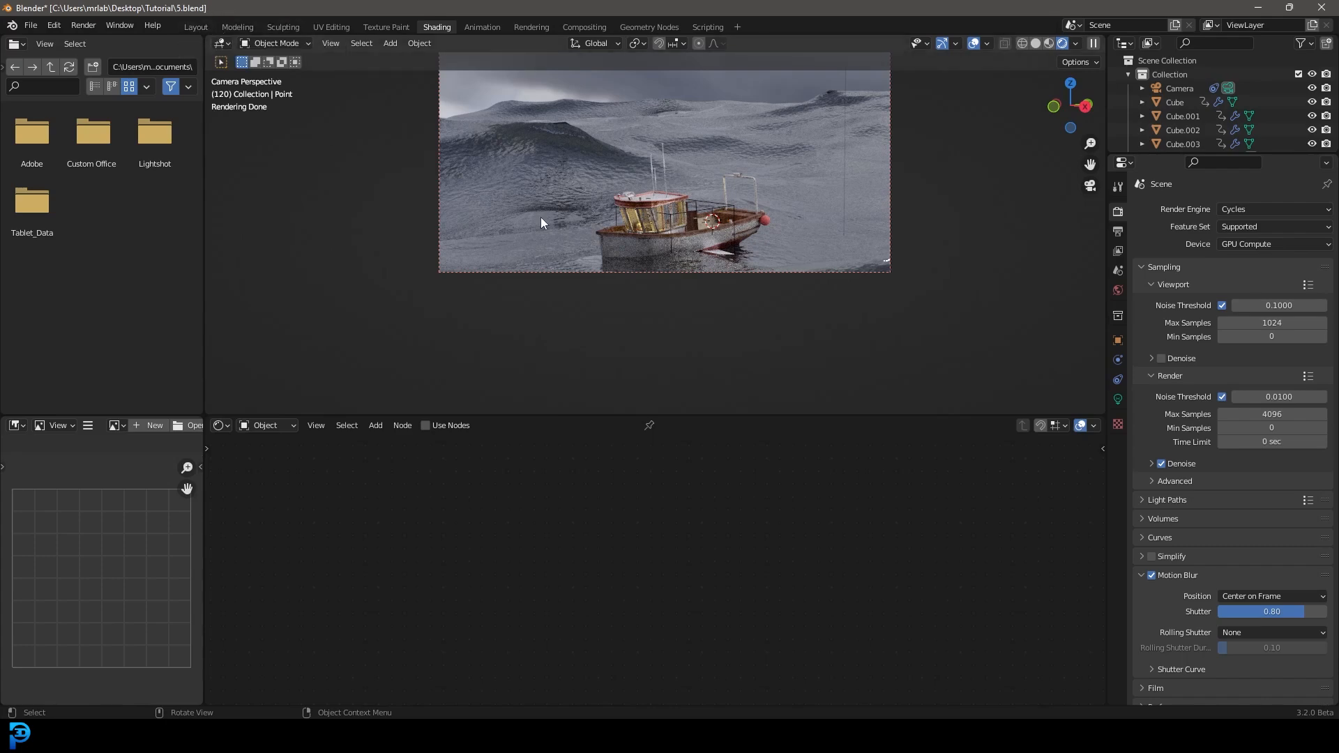
# In the Layout workspace, go to frame 127 and set the camera's focal length to 58 mm.
pyautogui.click(202, 26)
pyautogui.moveTo(488, 638)
pyautogui.mouseDown()
pyautogui.moveTo(162, 649)
pyautogui.moveTo(626, 647)
pyautogui.moveTo(559, 647)
pyautogui.mouseUp()
pyautogui.click(791, 125)
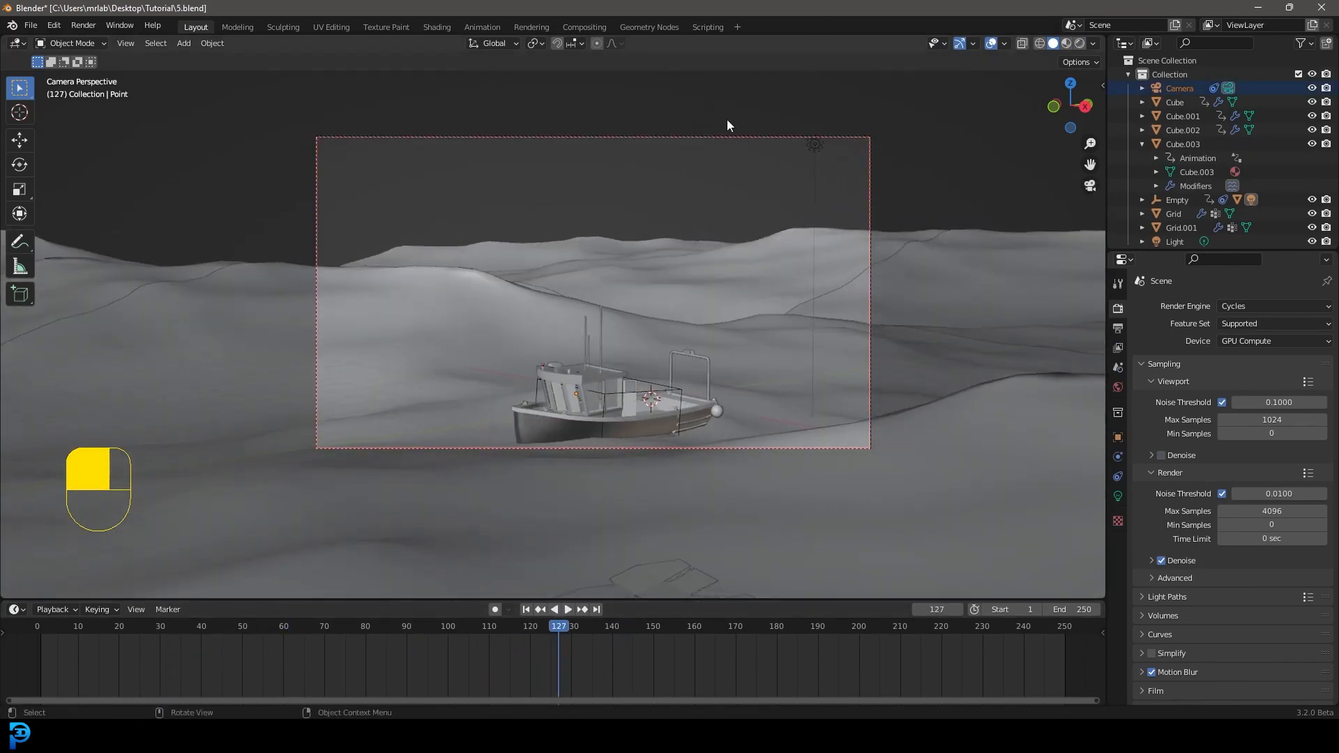
pyautogui.press('KP_0')
pyautogui.click(299, 351)
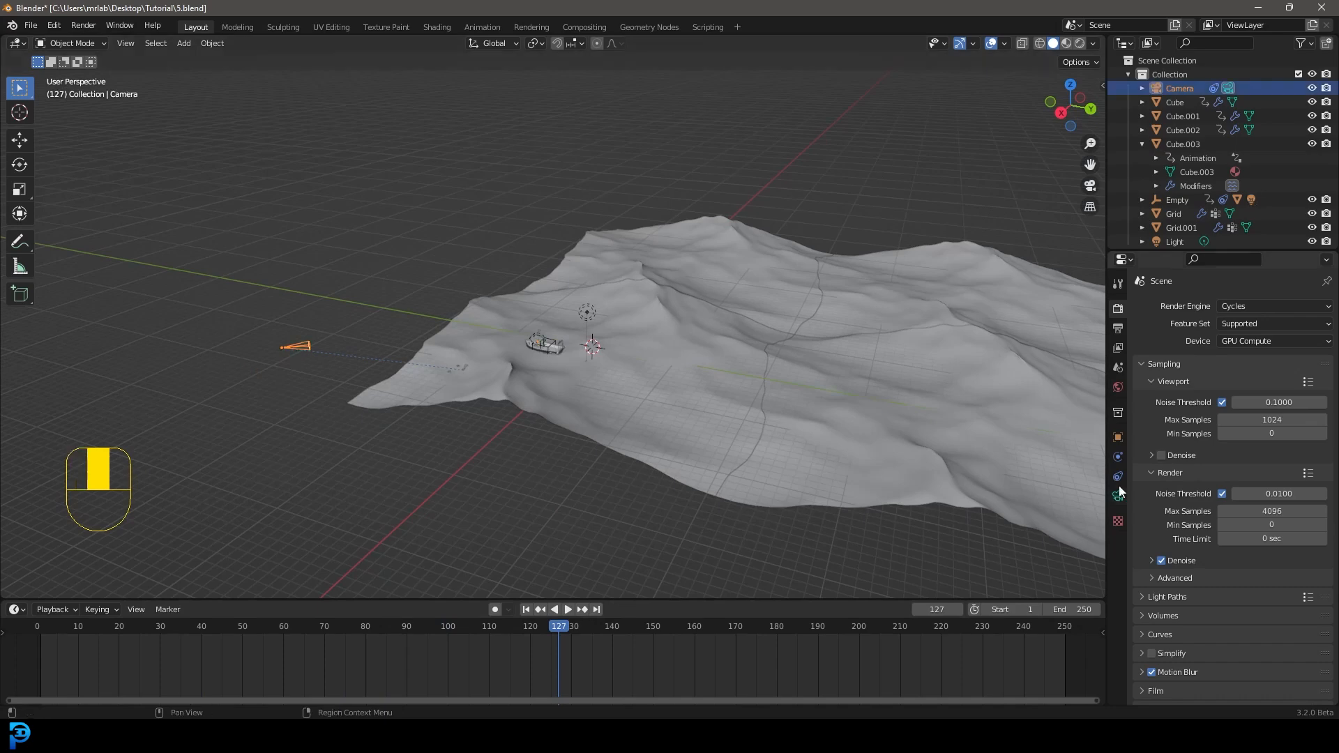
pyautogui.click(1119, 496)
pyautogui.click(1263, 372)
pyautogui.write('58')
pyautogui.press('Return')
# In camera view, move the camera about 14.7 m towards the boat, lower it about 1.4 m and trackball-rotate it by about -3° and 0.4°.
pyautogui.press('KP_0')
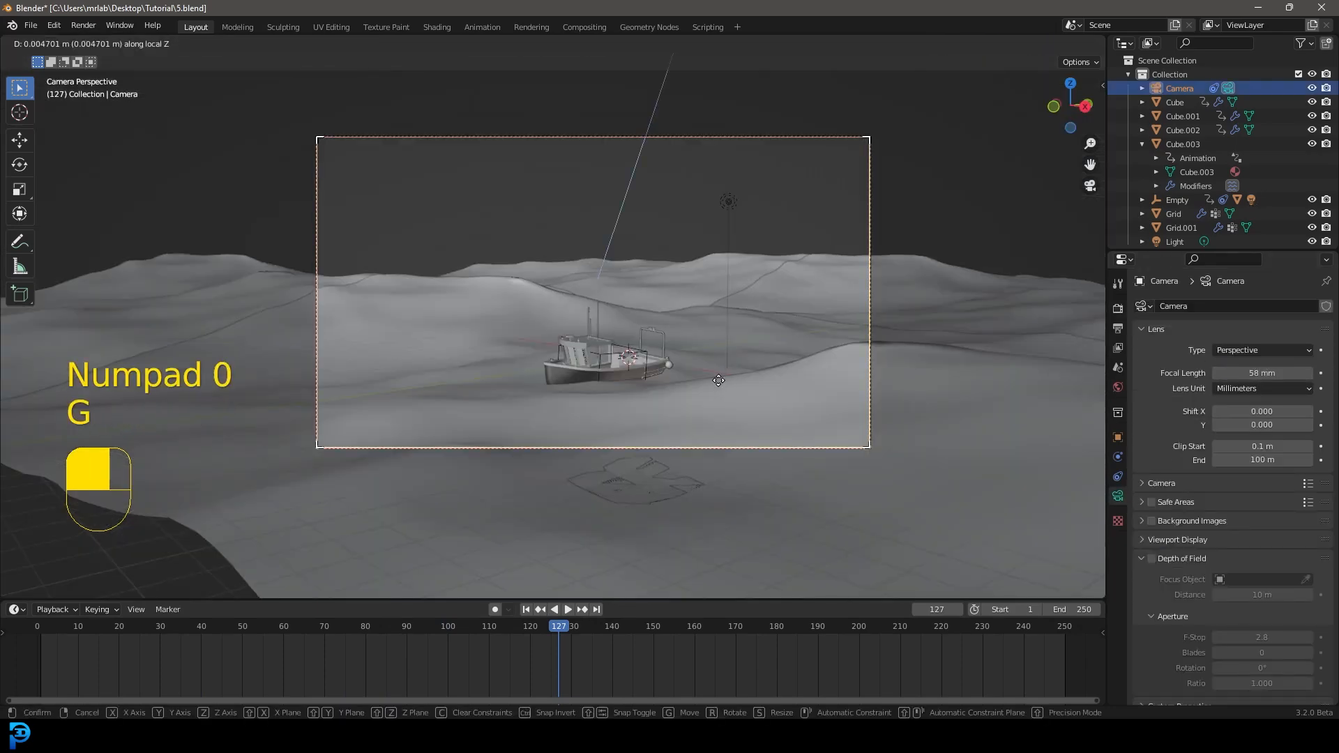
pyautogui.press('g')
pyautogui.click(687, 307)
pyautogui.press('g')
pyautogui.press('g')
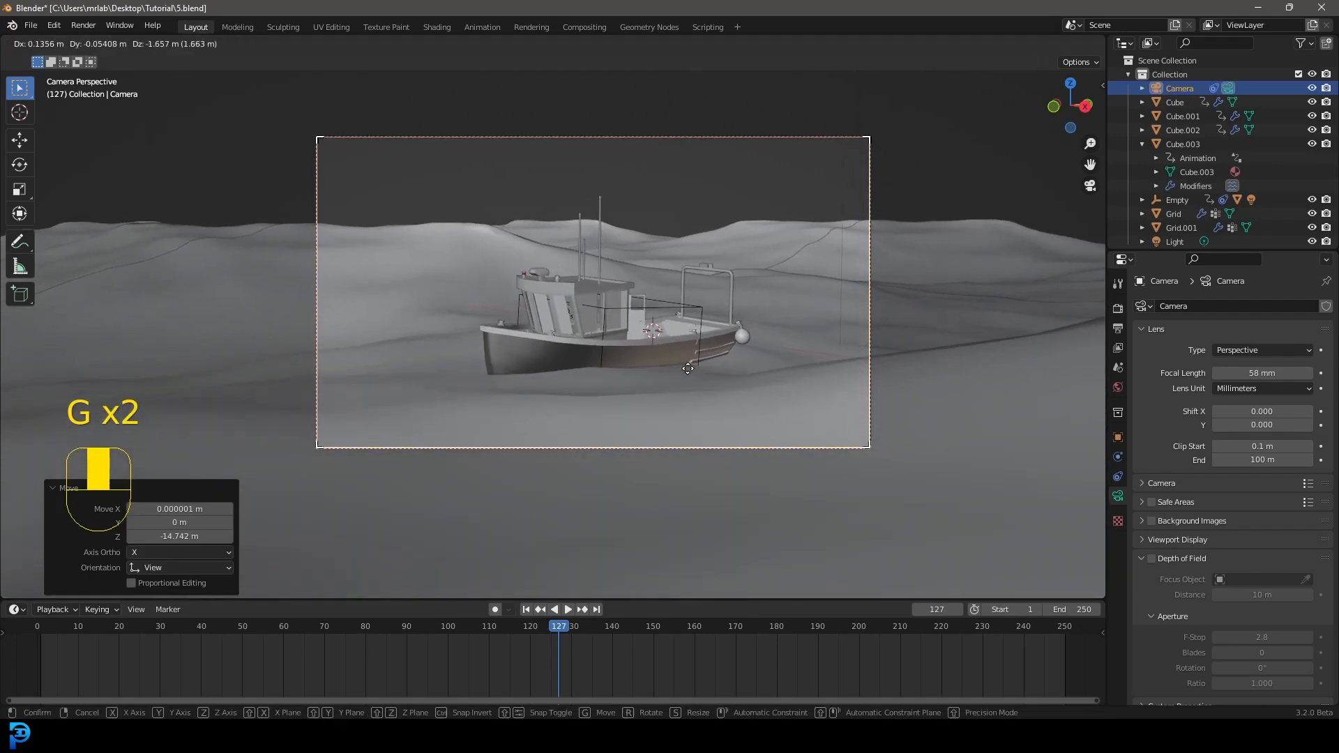
pyautogui.click(693, 311)
pyautogui.press('r')
pyautogui.press('r')
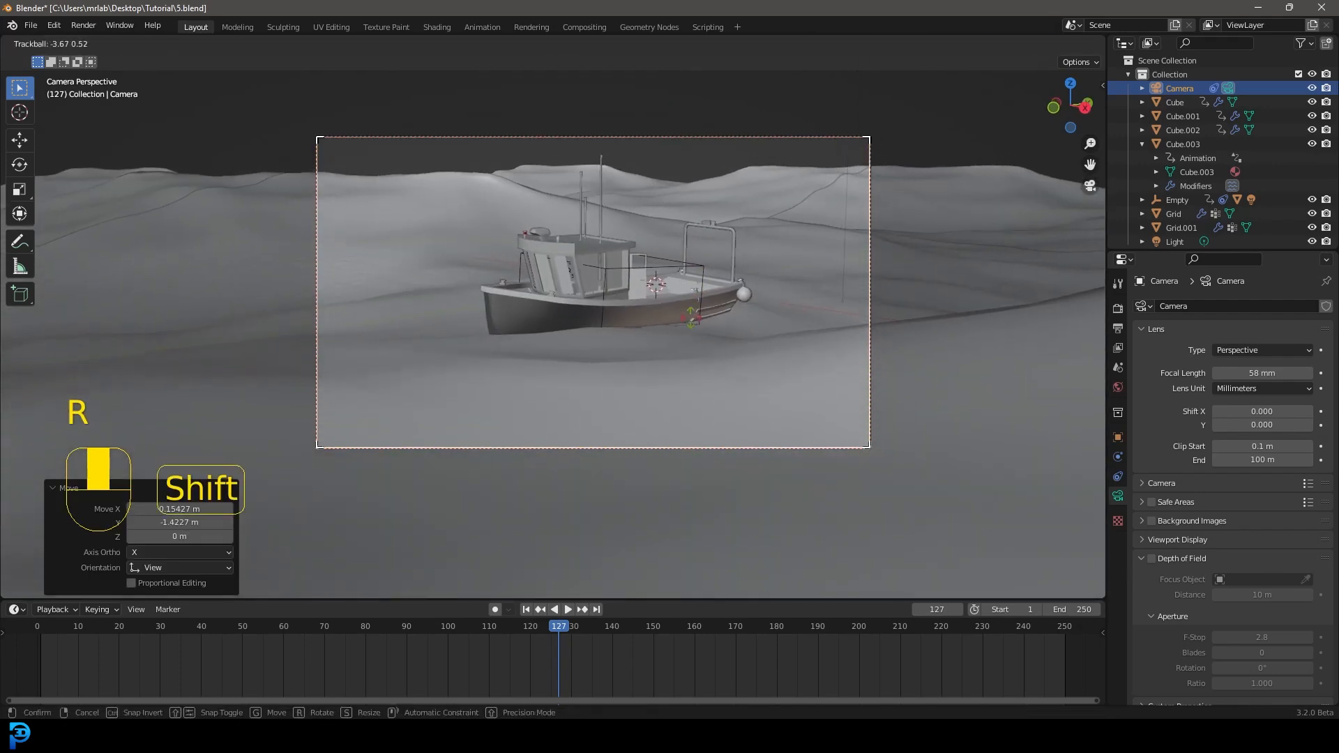
pyautogui.click(688, 341)
# Play the animation in rendered shading up to frame 192, and switch back to solid shading.
pyautogui.press('z')
pyautogui.click(693, 230)
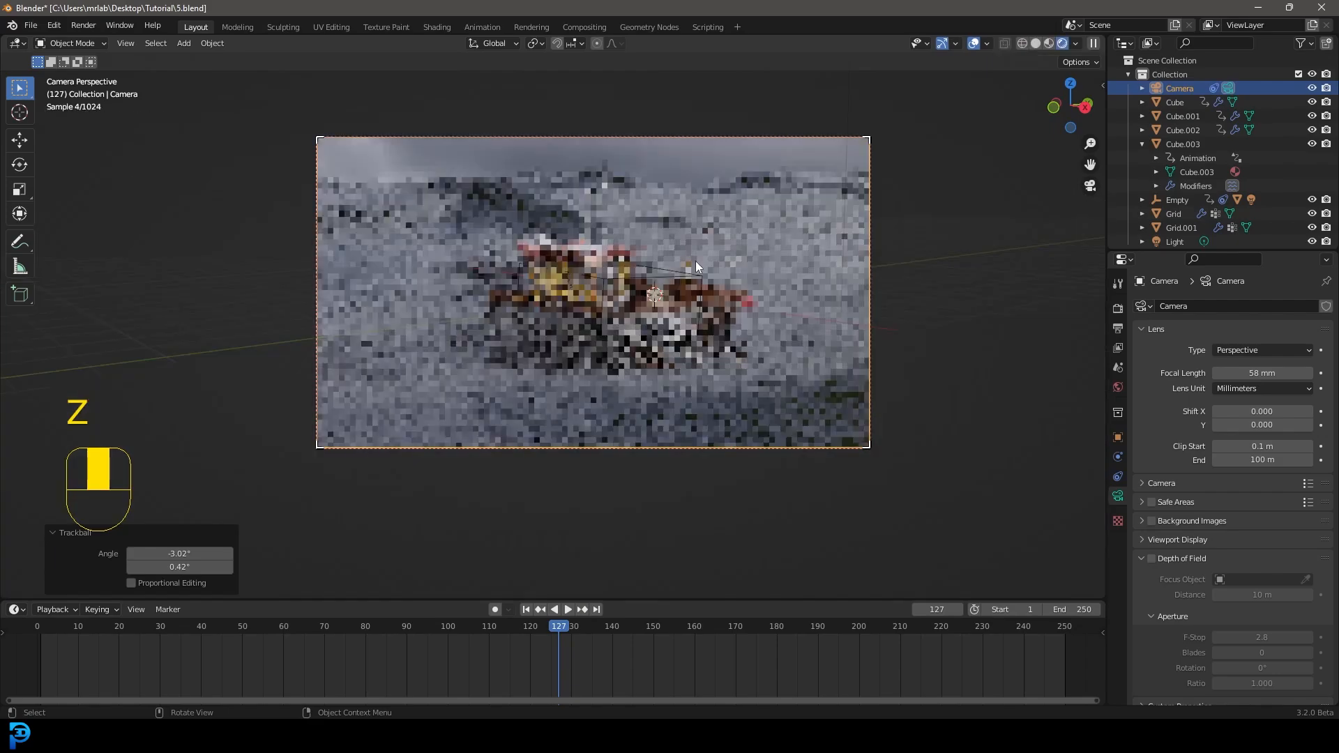
pyautogui.press('space')
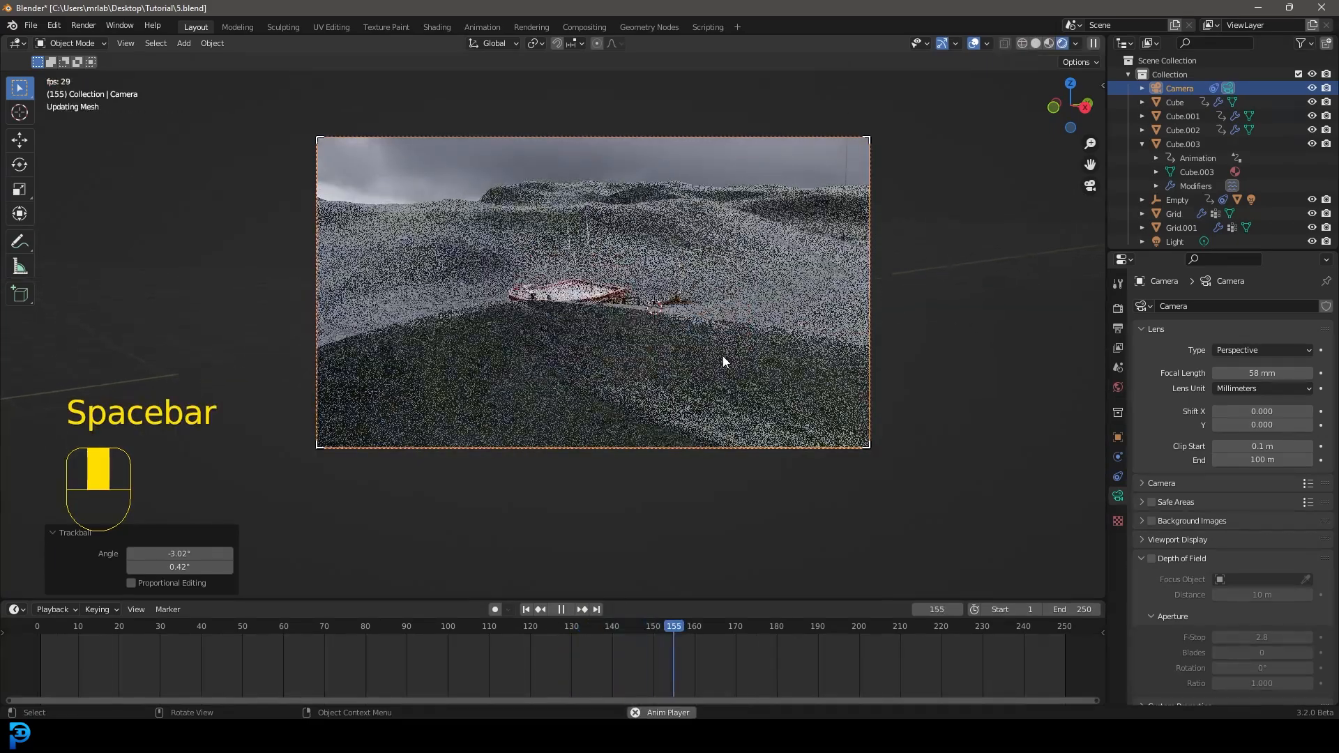
pyautogui.press('space')
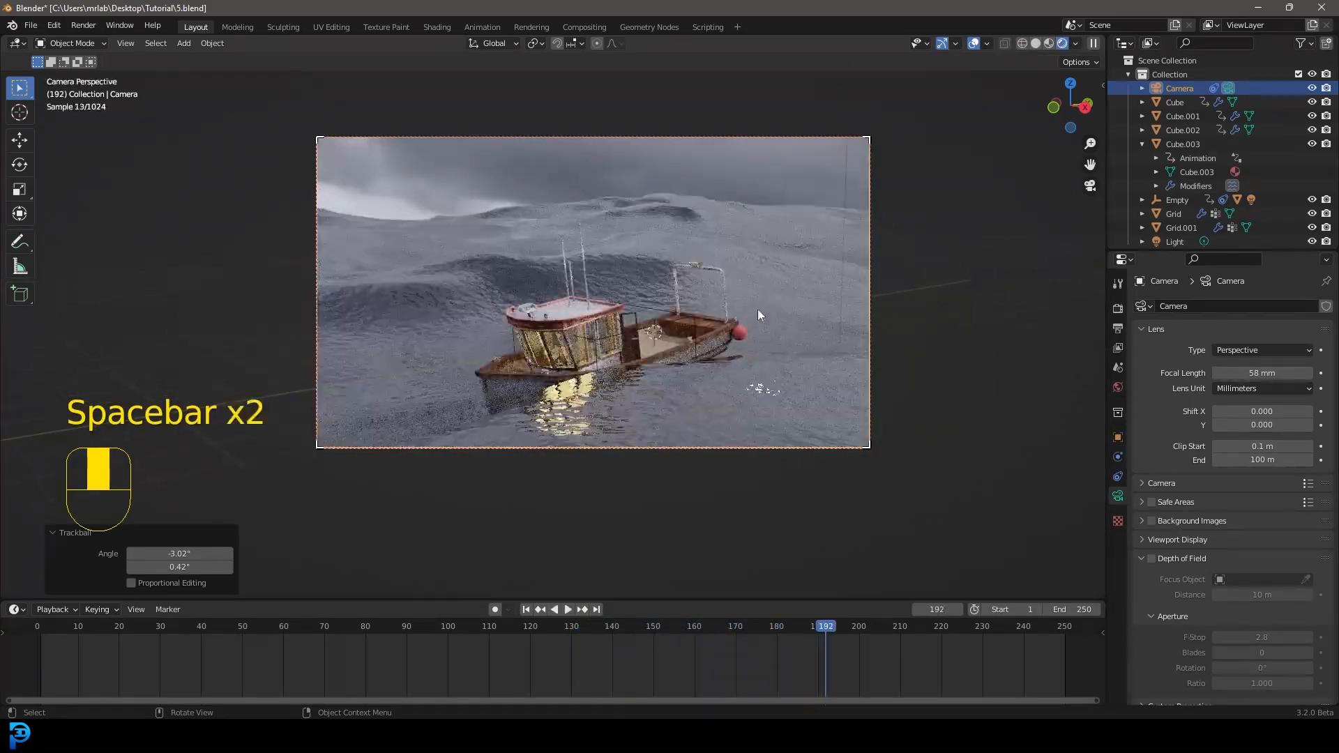
pyautogui.press('z')
pyautogui.click(840, 222)
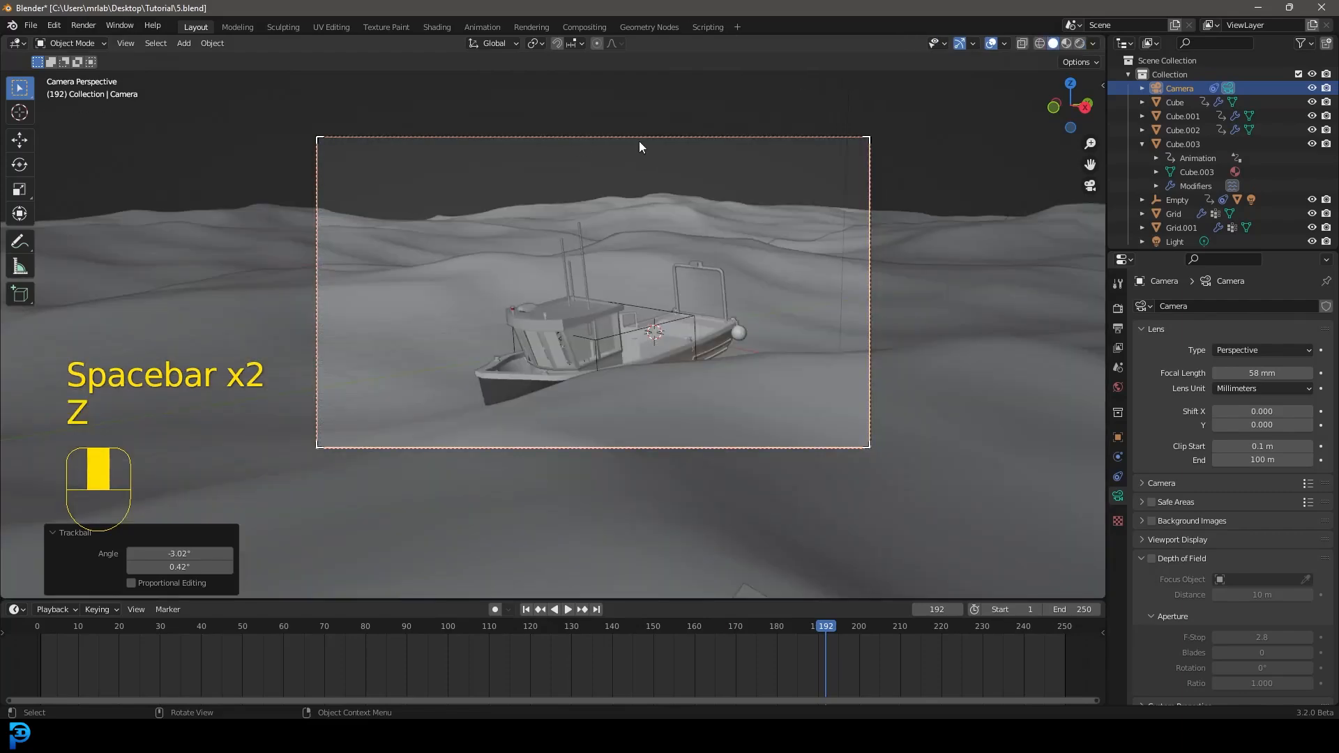
# In the Animation workspace, copy the Noise modifier from the boat empty's Y Euler Rotation curve.
pyautogui.scroll(-5, 617, 270)
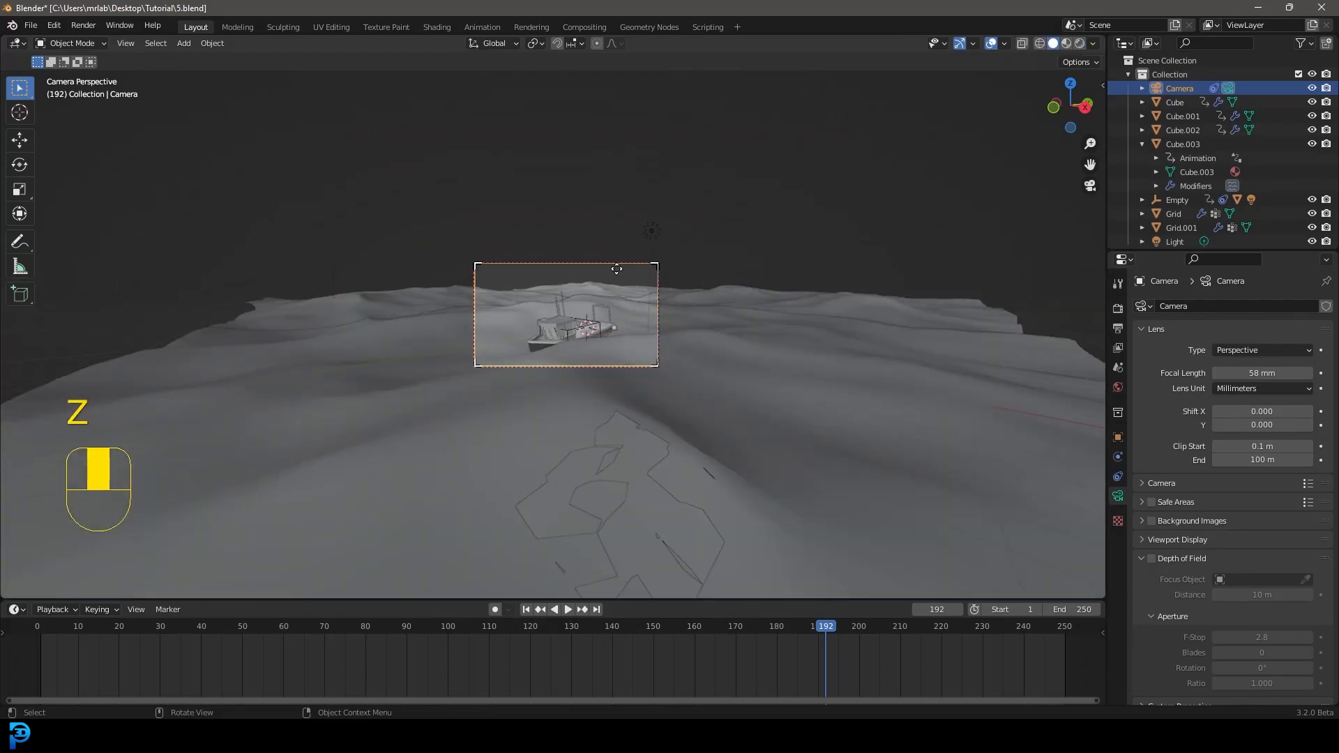
pyautogui.moveTo(617, 269); pyautogui.dragTo(591, 375, button='middle')
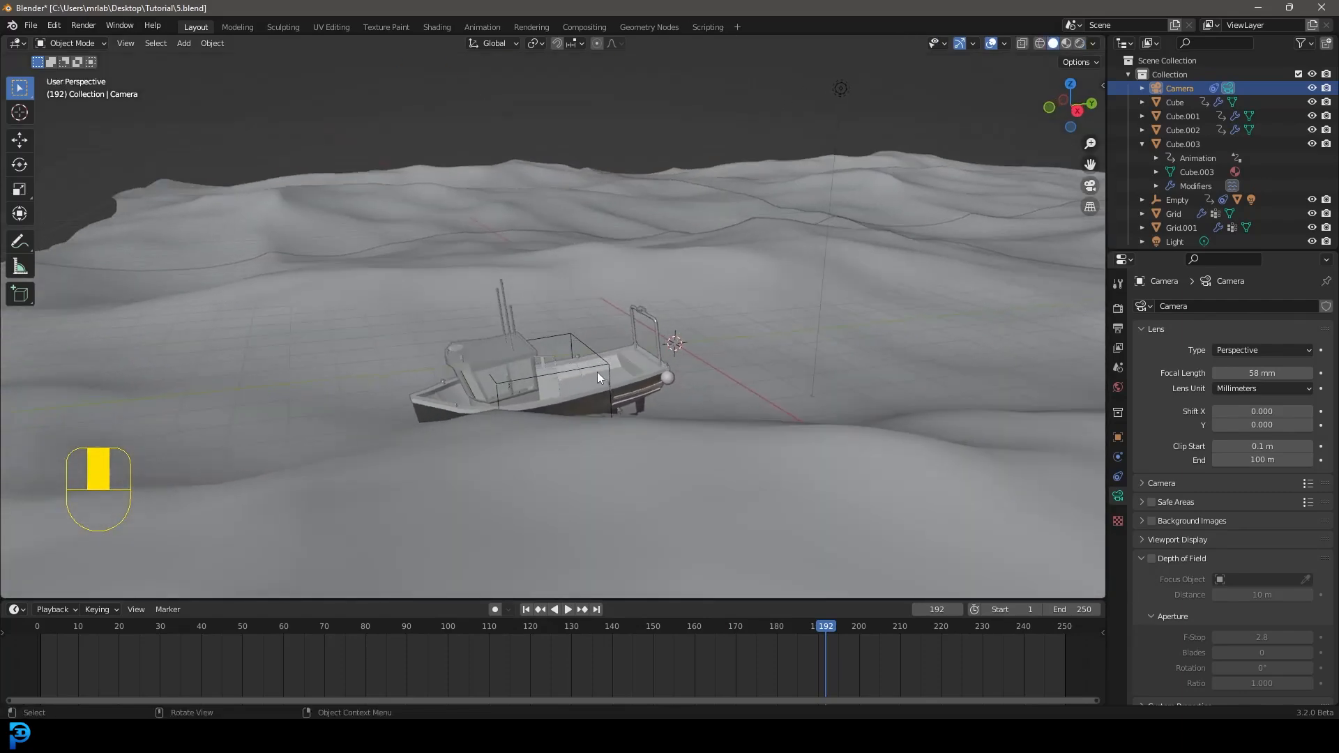
pyautogui.click(579, 338)
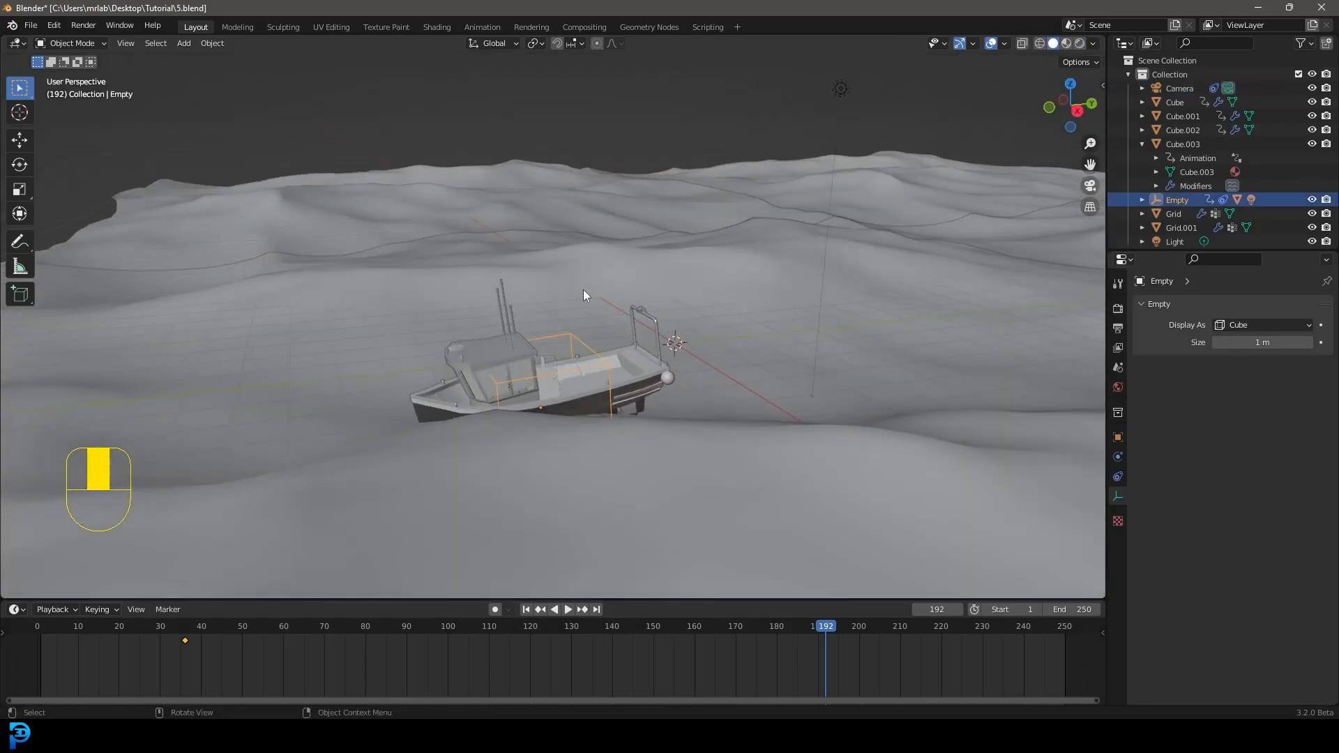
pyautogui.click(491, 26)
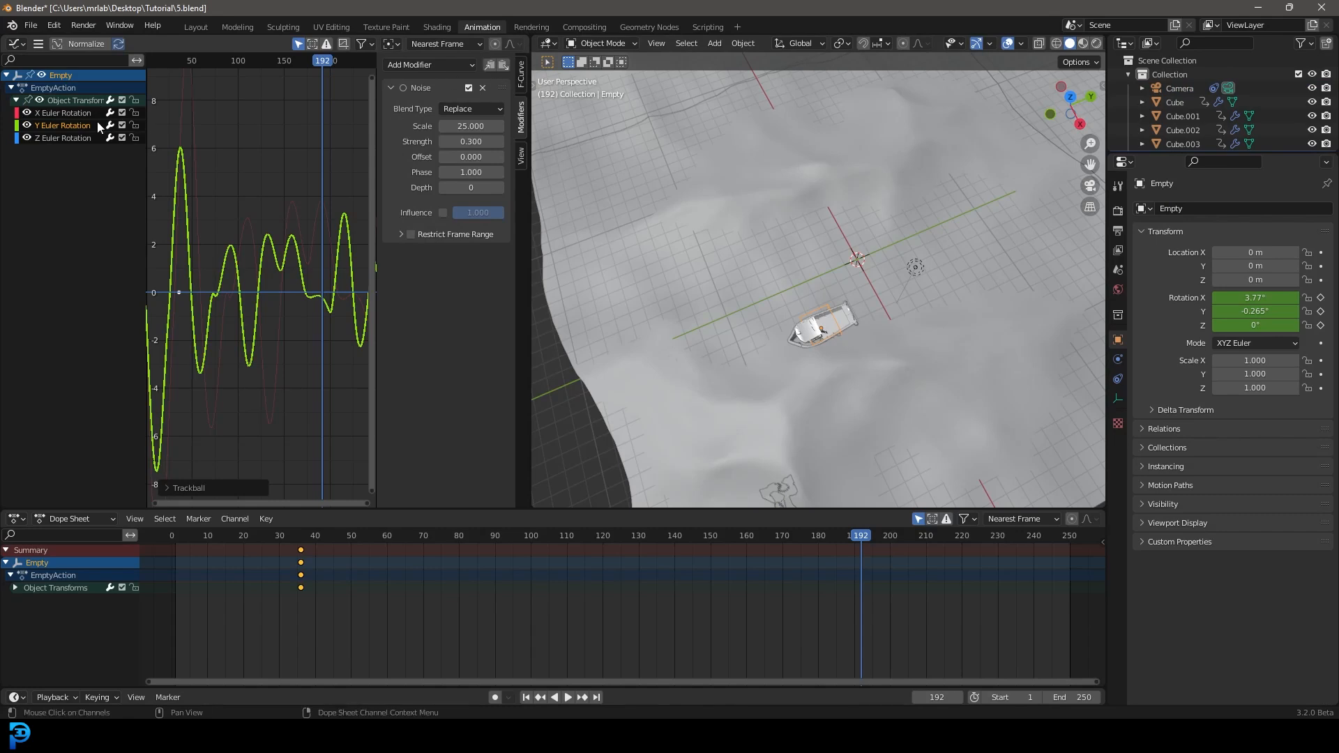
pyautogui.click(489, 62)
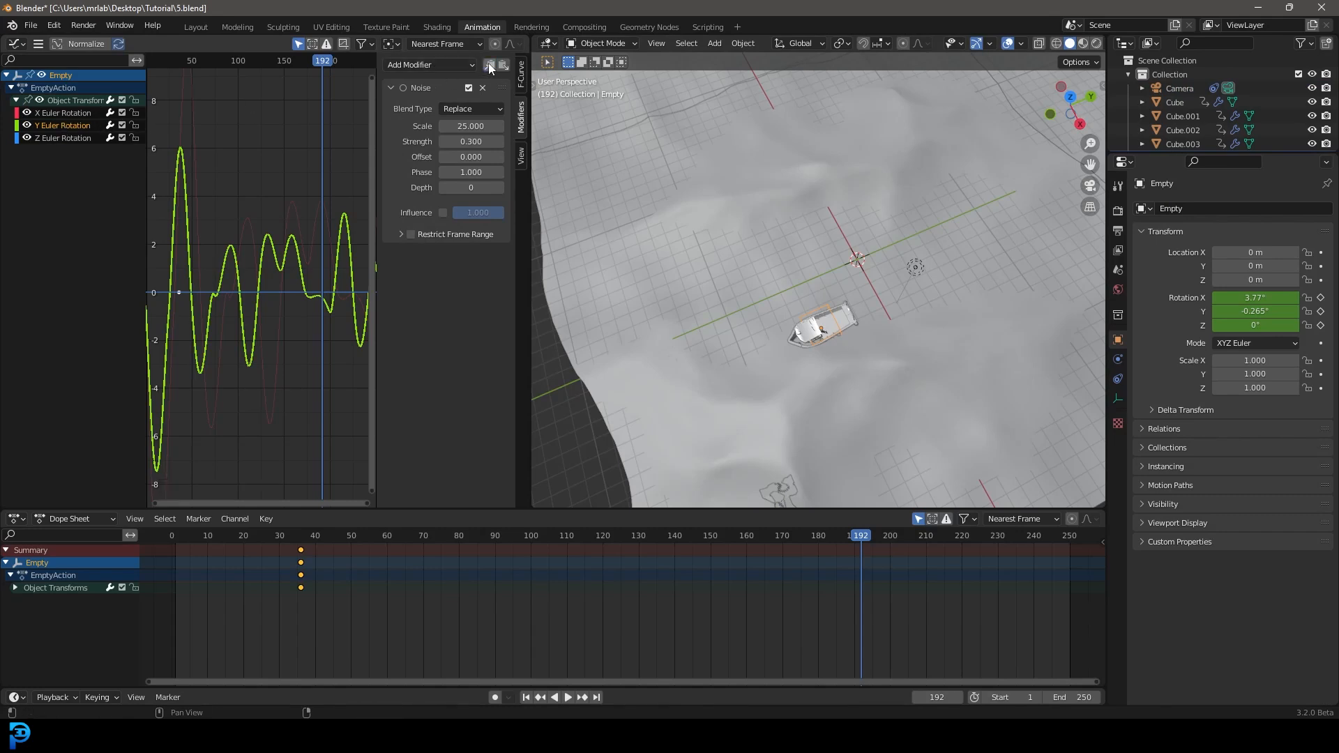
# Select the camera and insert a Rotation keyframe for it at frame 61.
pyautogui.moveTo(822, 338); pyautogui.dragTo(739, 349, button='middle')
pyautogui.click(714, 364)
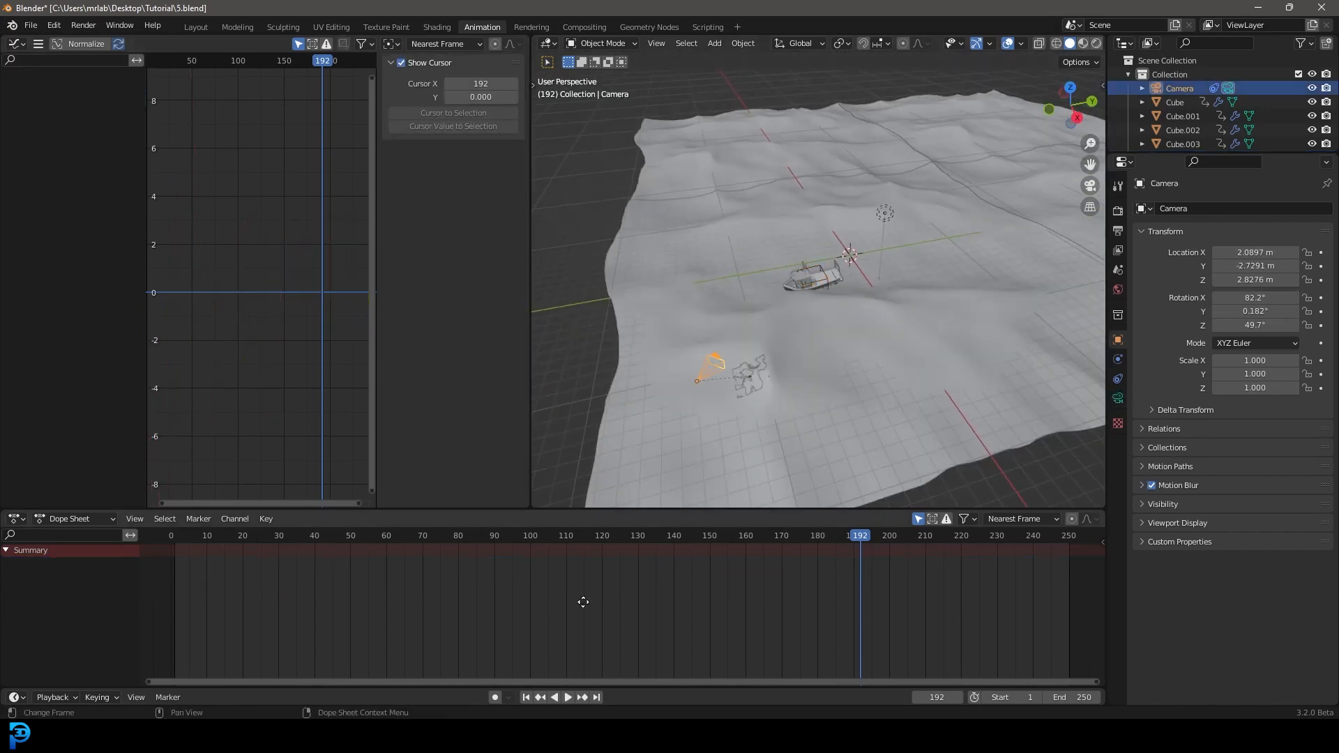
pyautogui.moveTo(580, 605); pyautogui.dragTo(394, 571)
pyautogui.press('i')
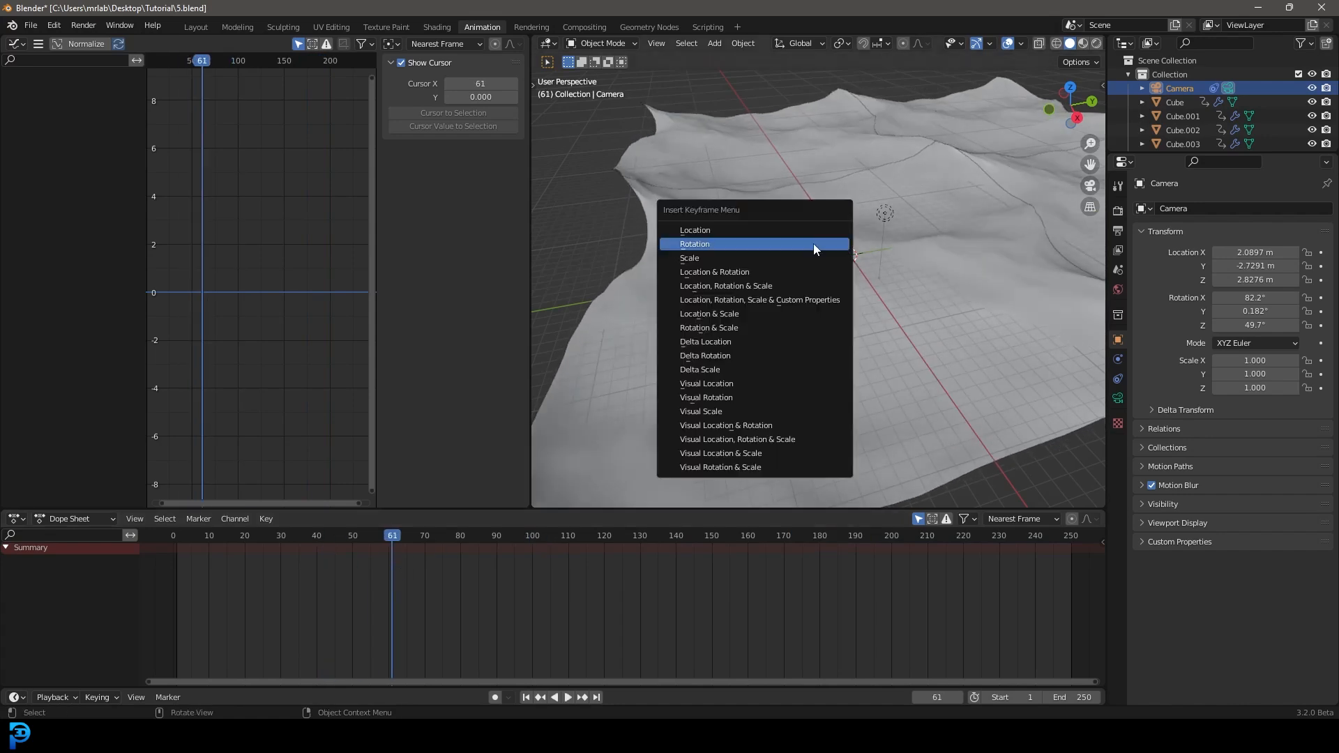
pyautogui.click(709, 244)
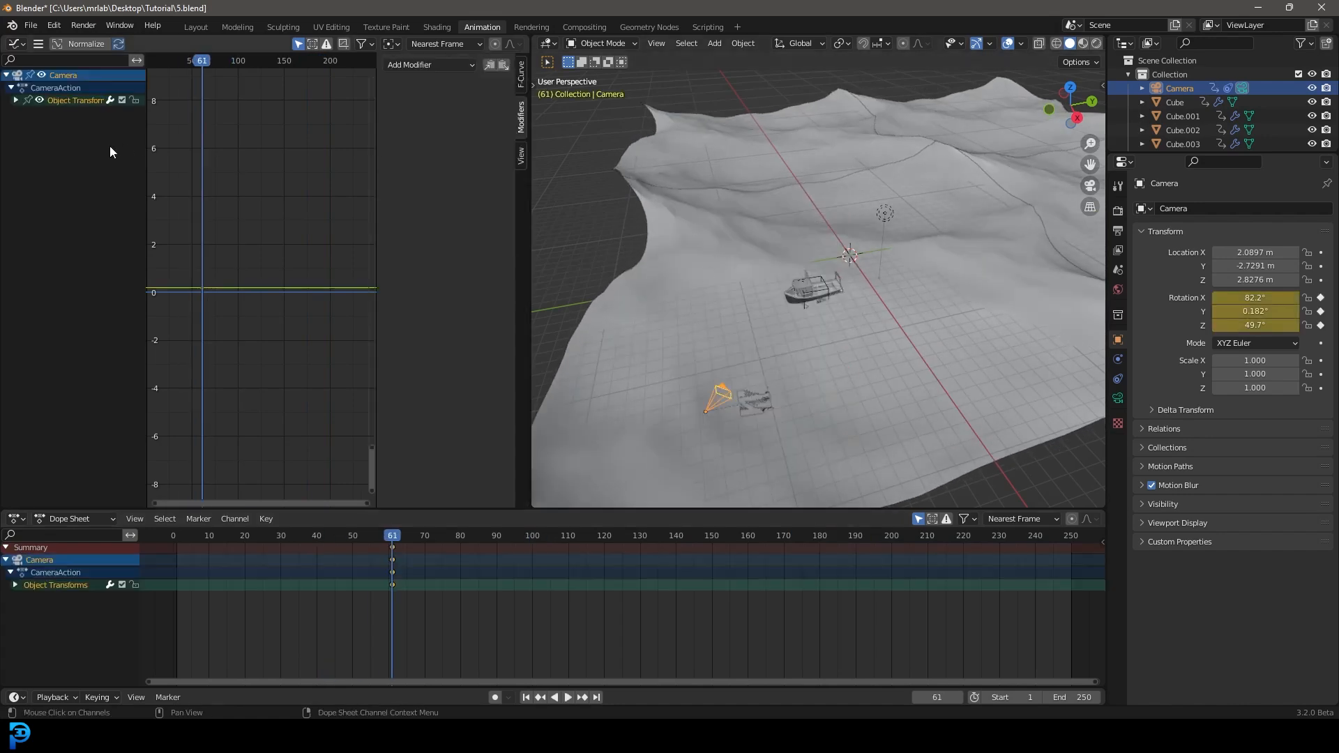
# Paste the copied Noise modifier onto the camera's X Euler Rotation curve and play the motion through the camera.
pyautogui.click(15, 100)
pyautogui.click(64, 113)
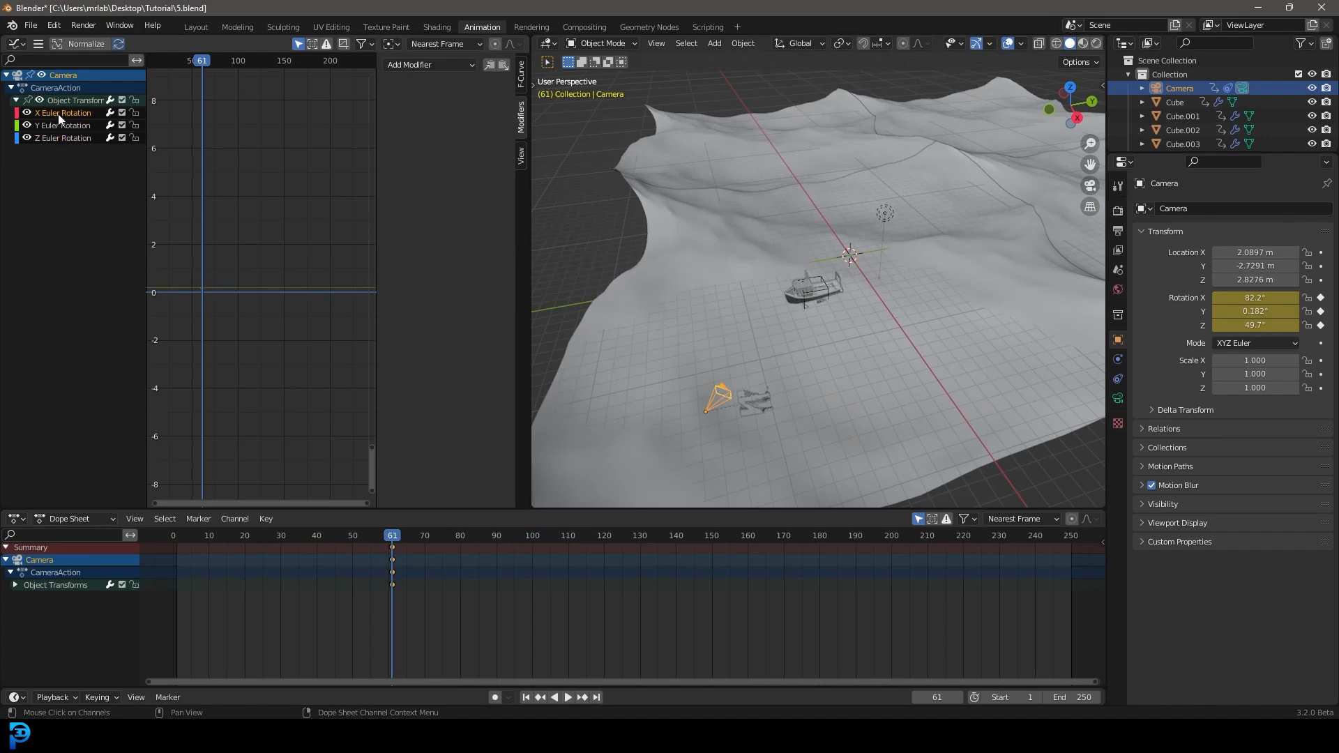
pyautogui.click(504, 68)
pyautogui.scroll(2, 785, 307)
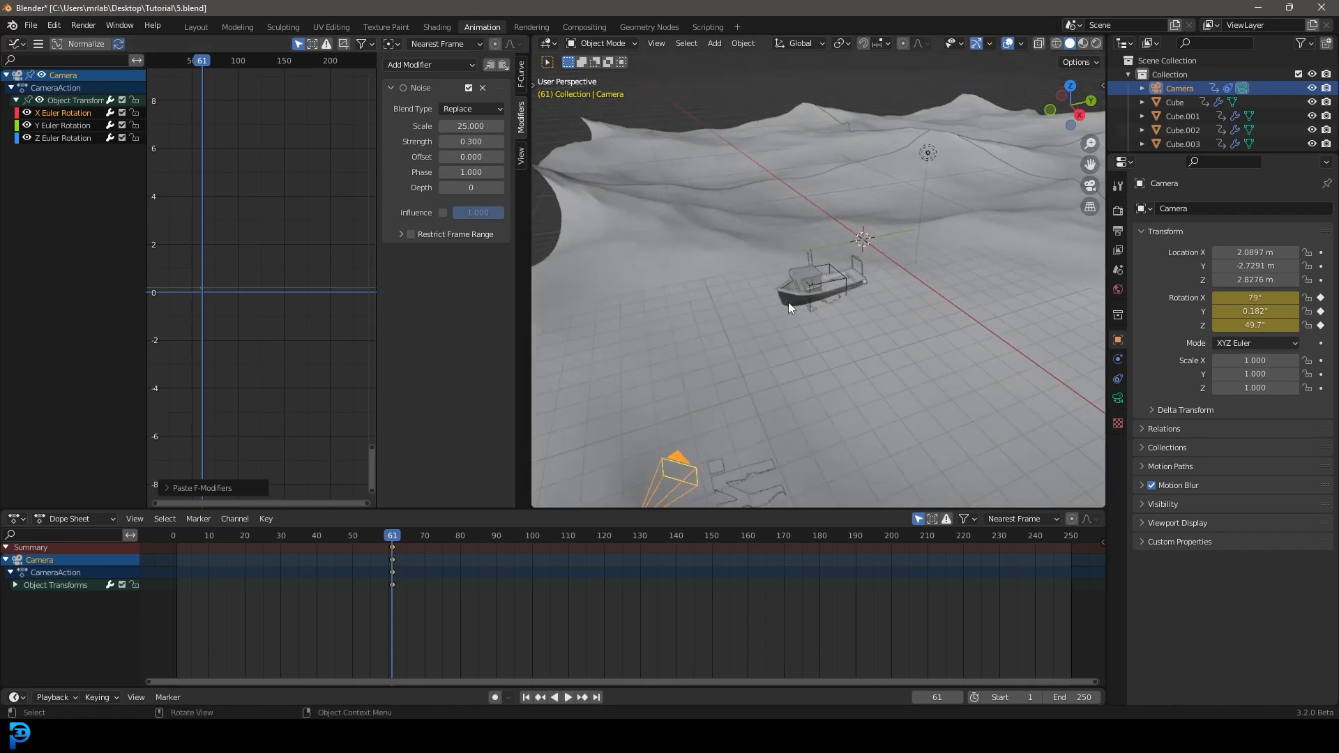
pyautogui.press('KP_0')
pyautogui.press('space')
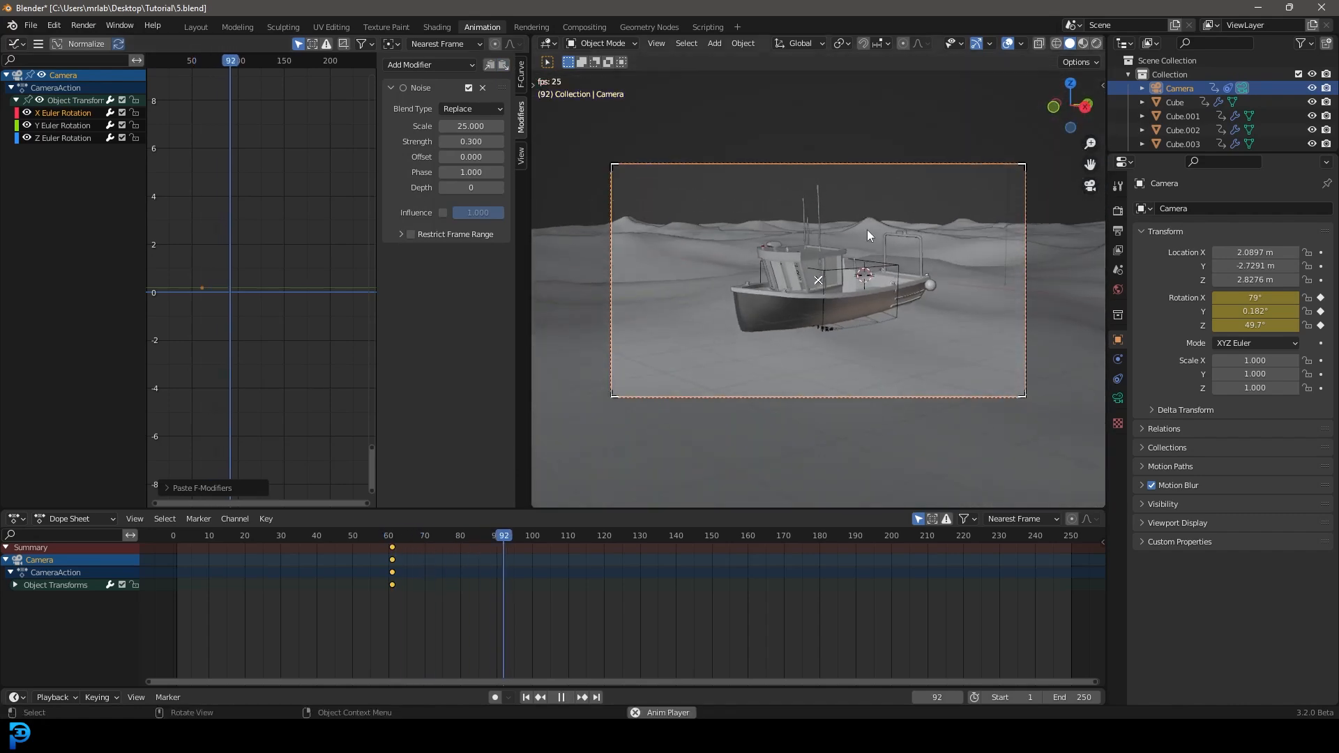
pyautogui.press('space')
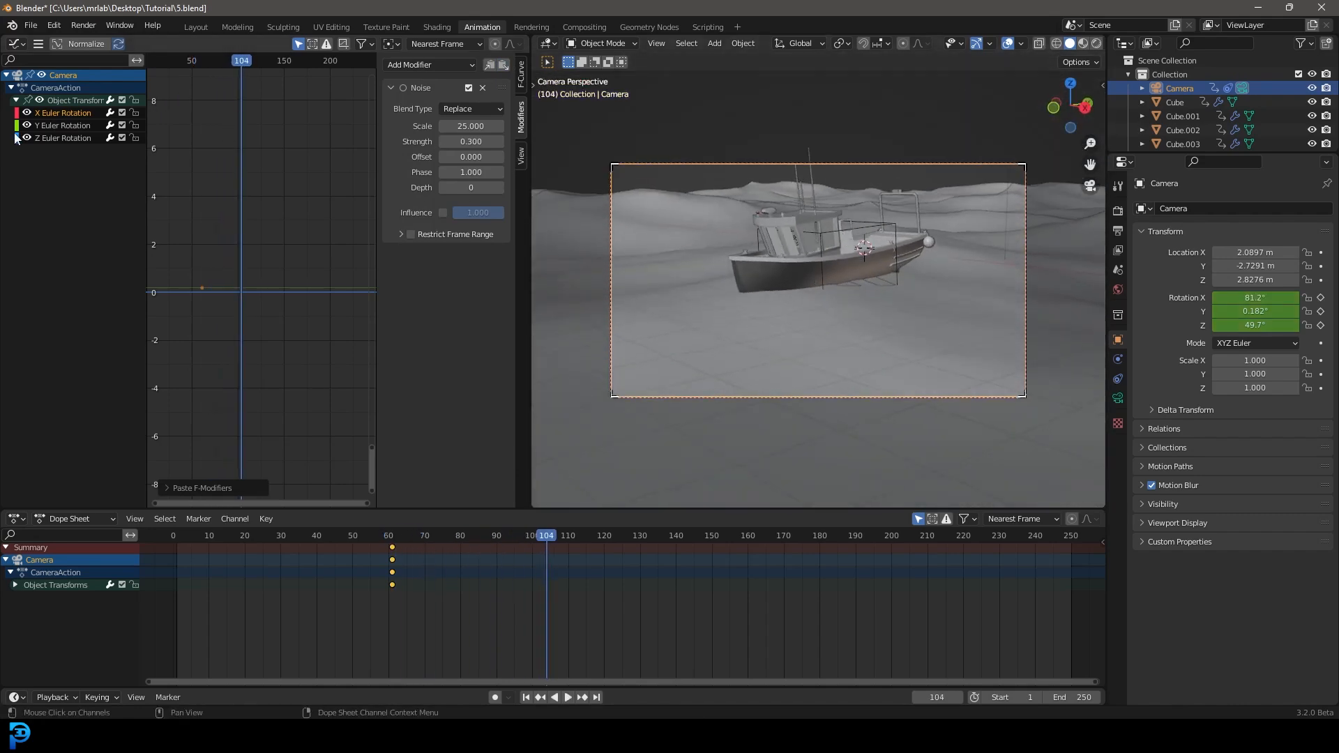
# Paste the Noise modifier onto the camera's Y Euler Rotation curve and play the animation up to frame 249.
pyautogui.click(49, 130)
pyautogui.click(503, 67)
pyautogui.press('space')
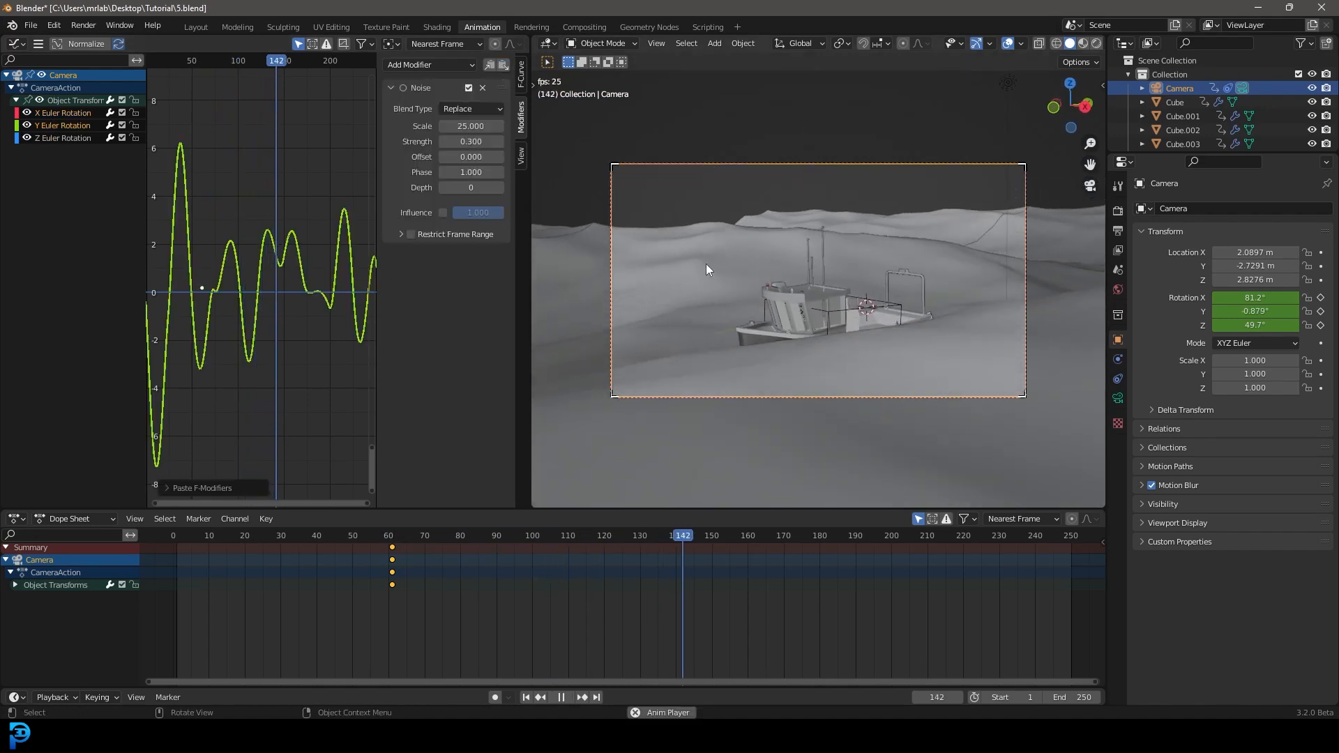
pyautogui.click(784, 322)
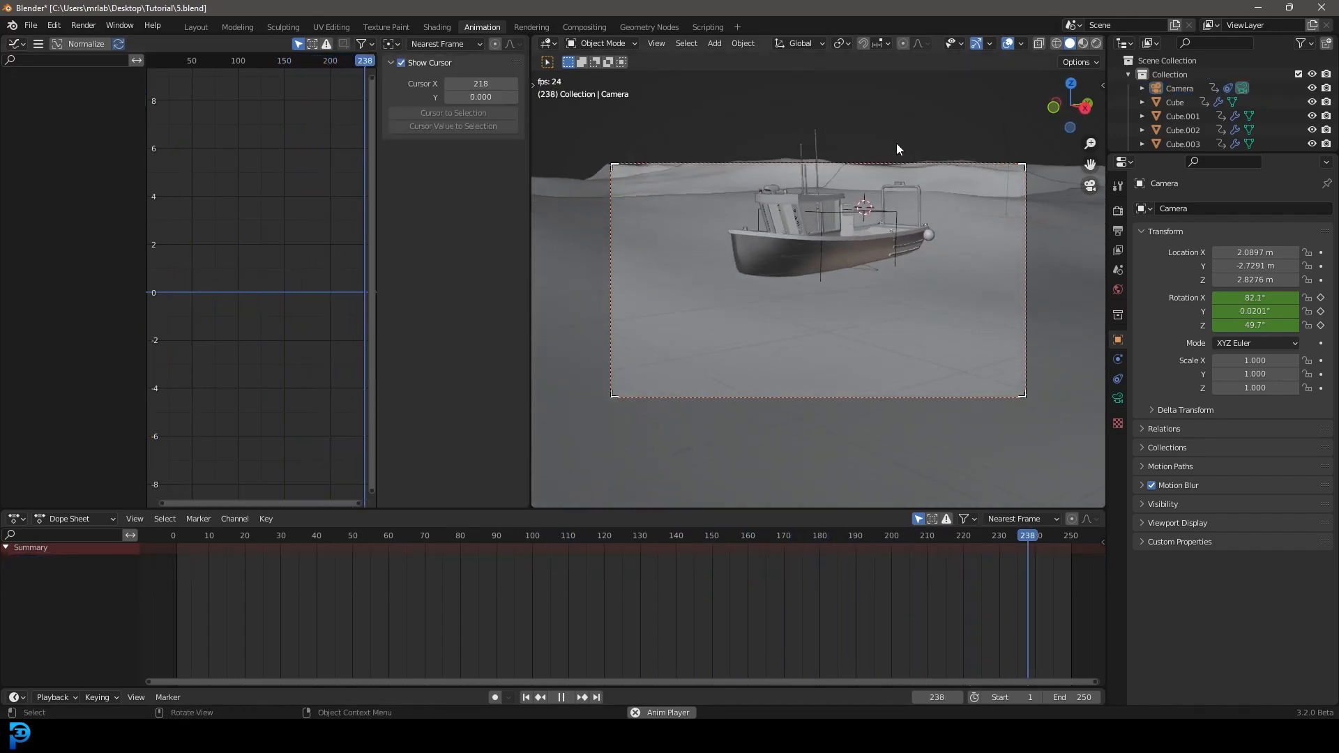
pyautogui.press('space')
# Check the camera framing of the boat at frame 249 in rendered shading.
pyautogui.press('z')
pyautogui.click(906, 243)
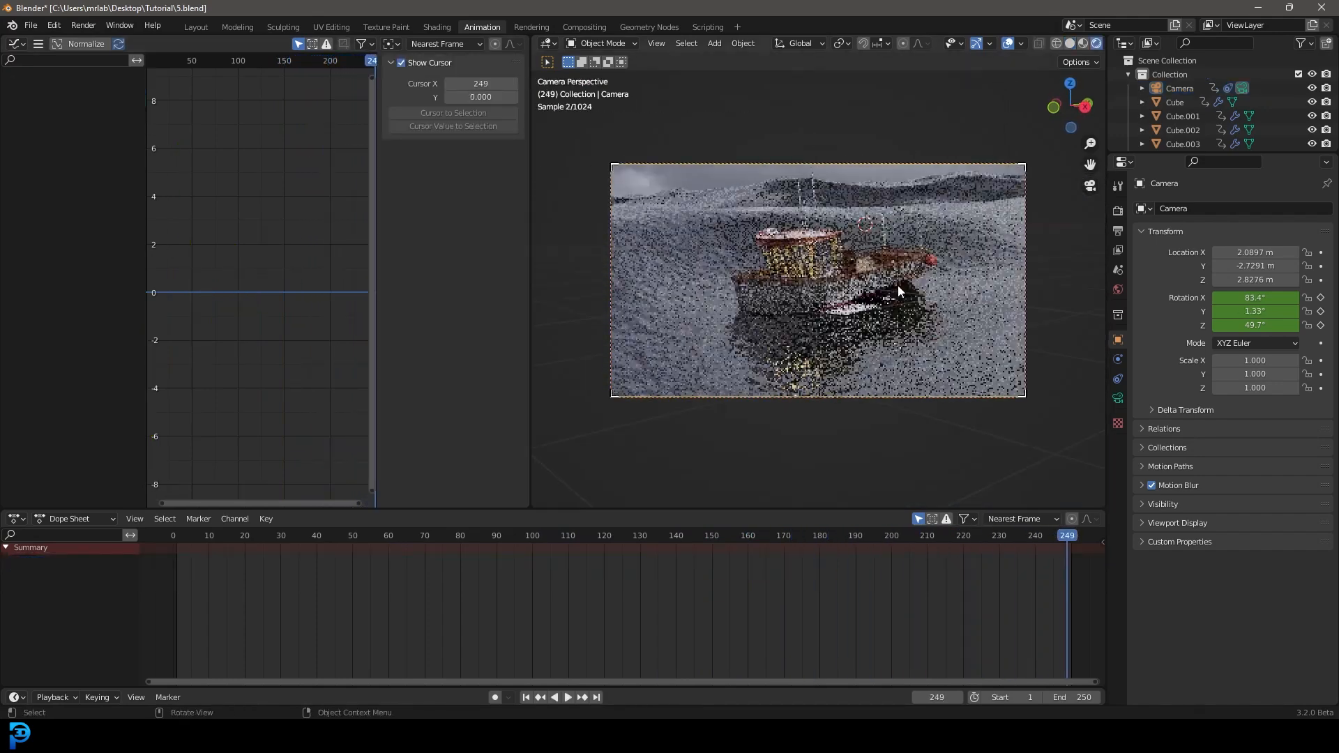
pyautogui.scroll(1, 898, 286)
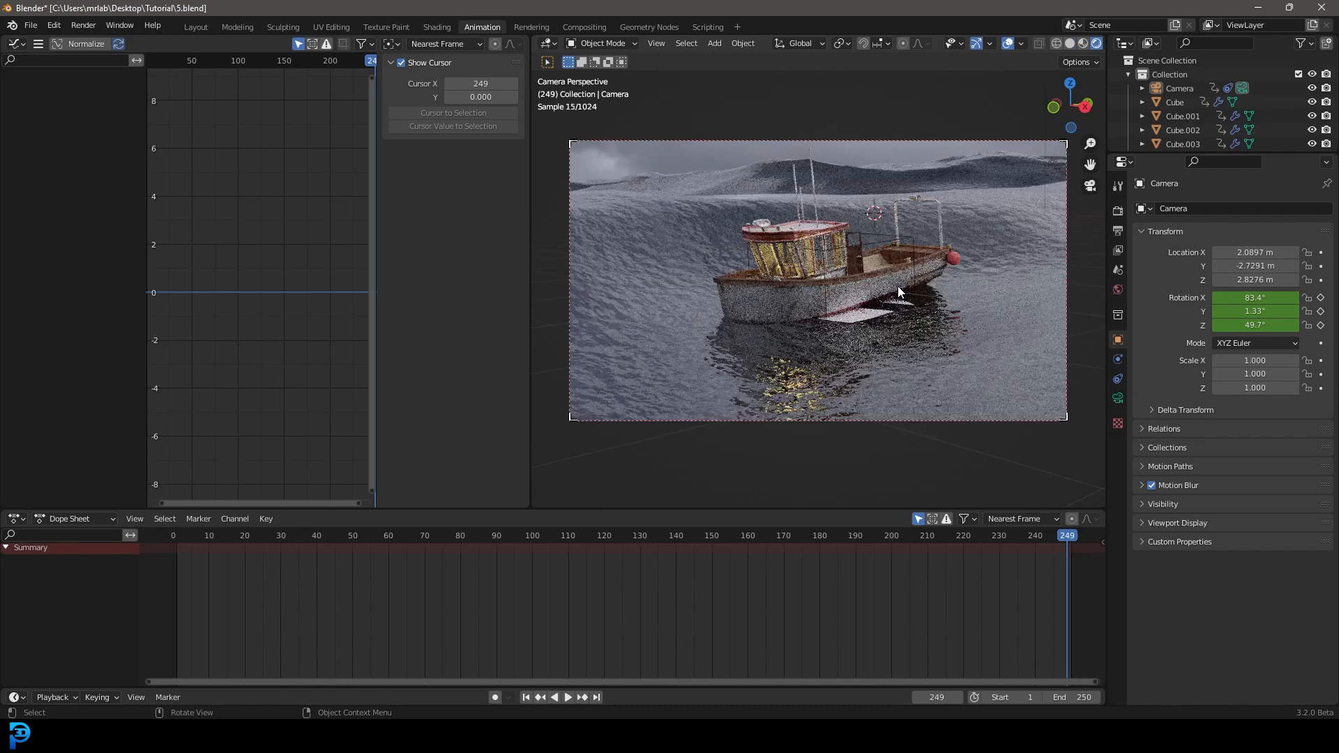
# Select the white grid plane at the boat's hull and check its object visibility settings for renders.
pyautogui.click(872, 320)
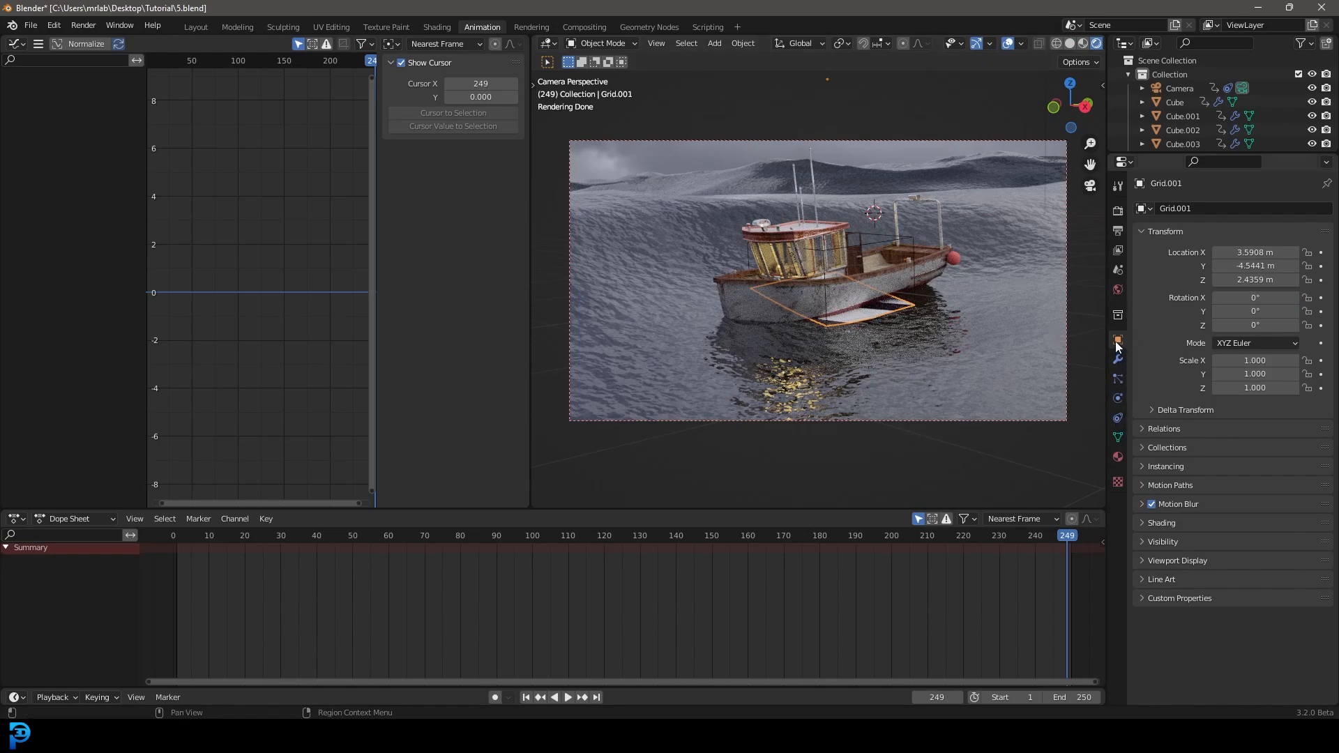
pyautogui.click(1158, 542)
pyautogui.scroll(-2, 1220, 546)
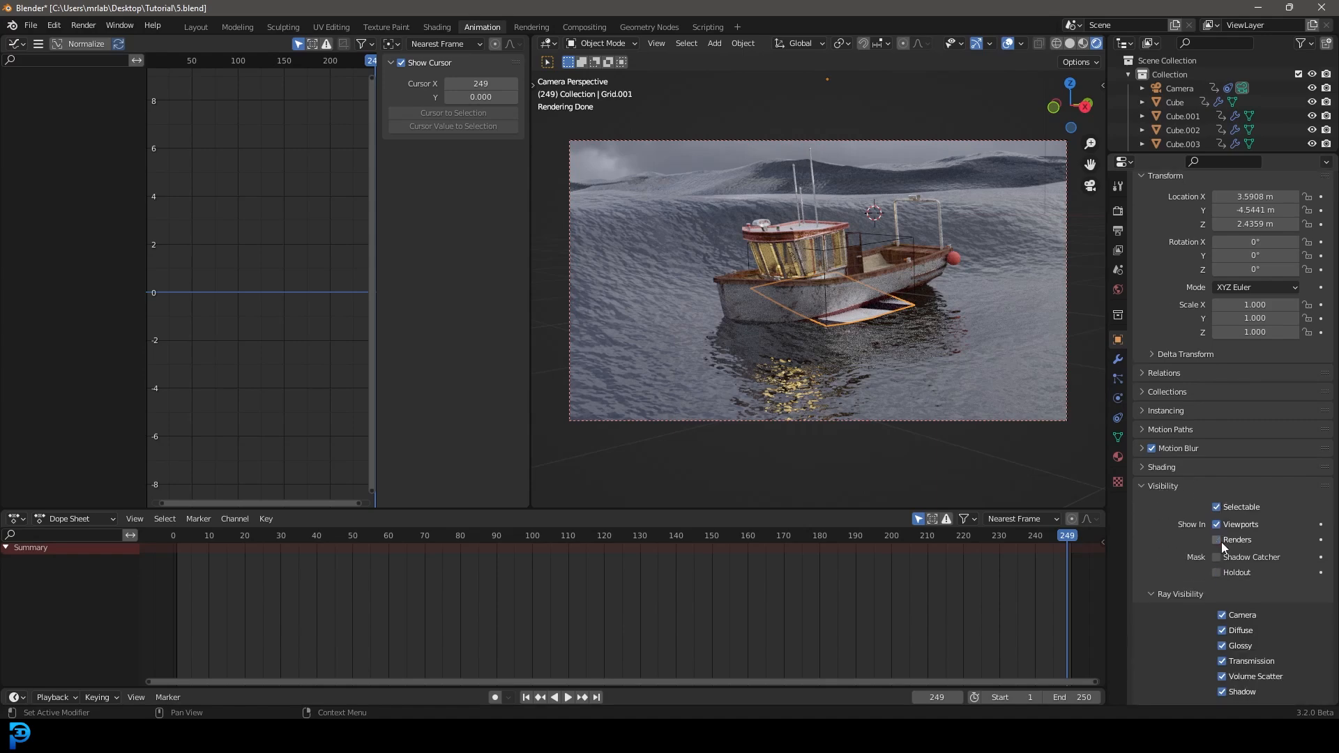
# Switch the viewport to solid shading, render frame 249 as a still image and close the render window.
pyautogui.press('z')
pyautogui.click(974, 315)
pyautogui.click(83, 26)
pyautogui.click(97, 39)
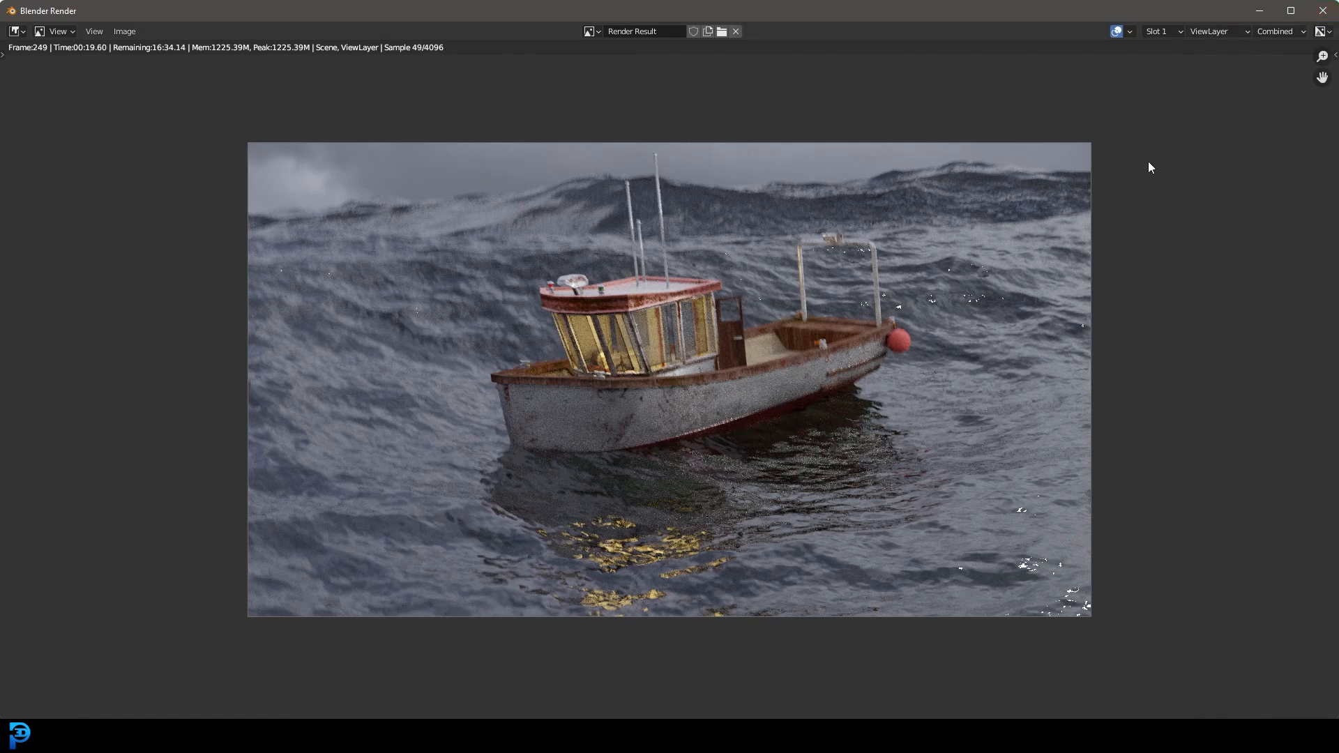
pyautogui.click(1323, 15)
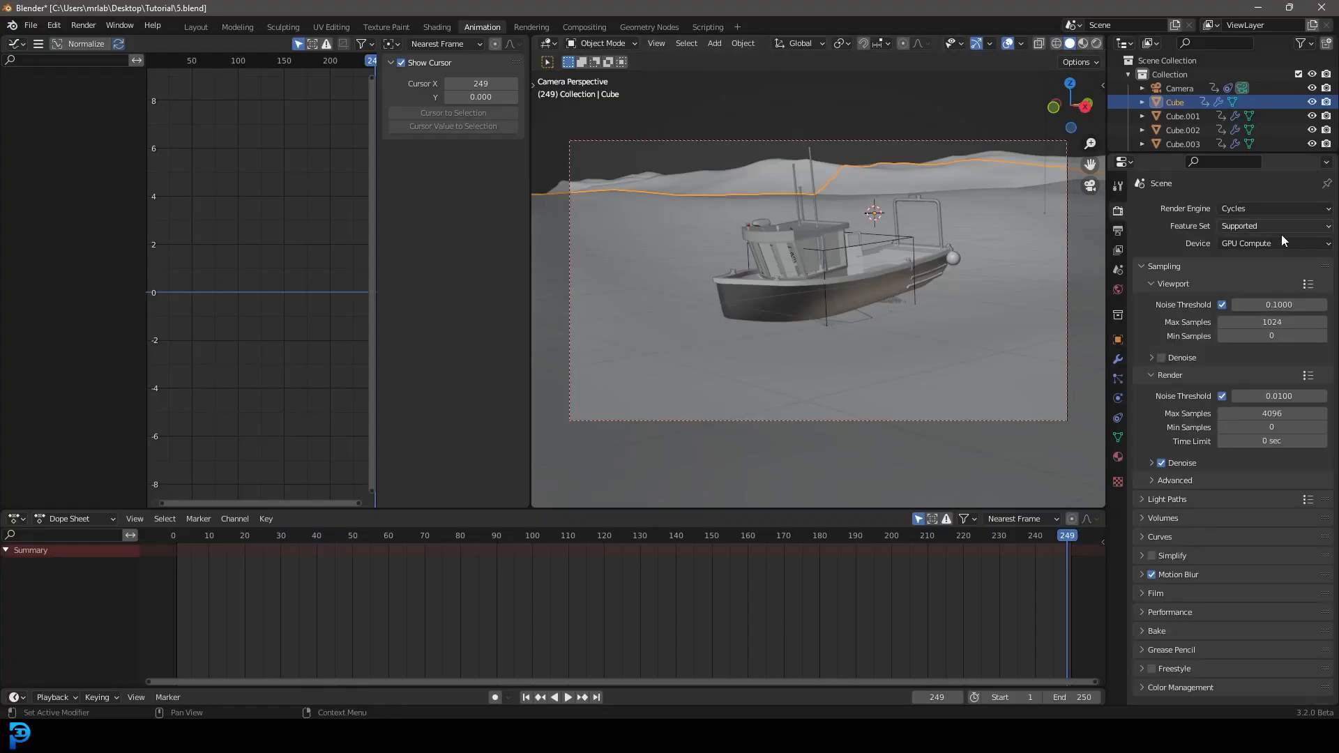
# Set the maximum number of render samples to 100.
pyautogui.click(1272, 413)
pyautogui.write('100')
pyautogui.press('Return')
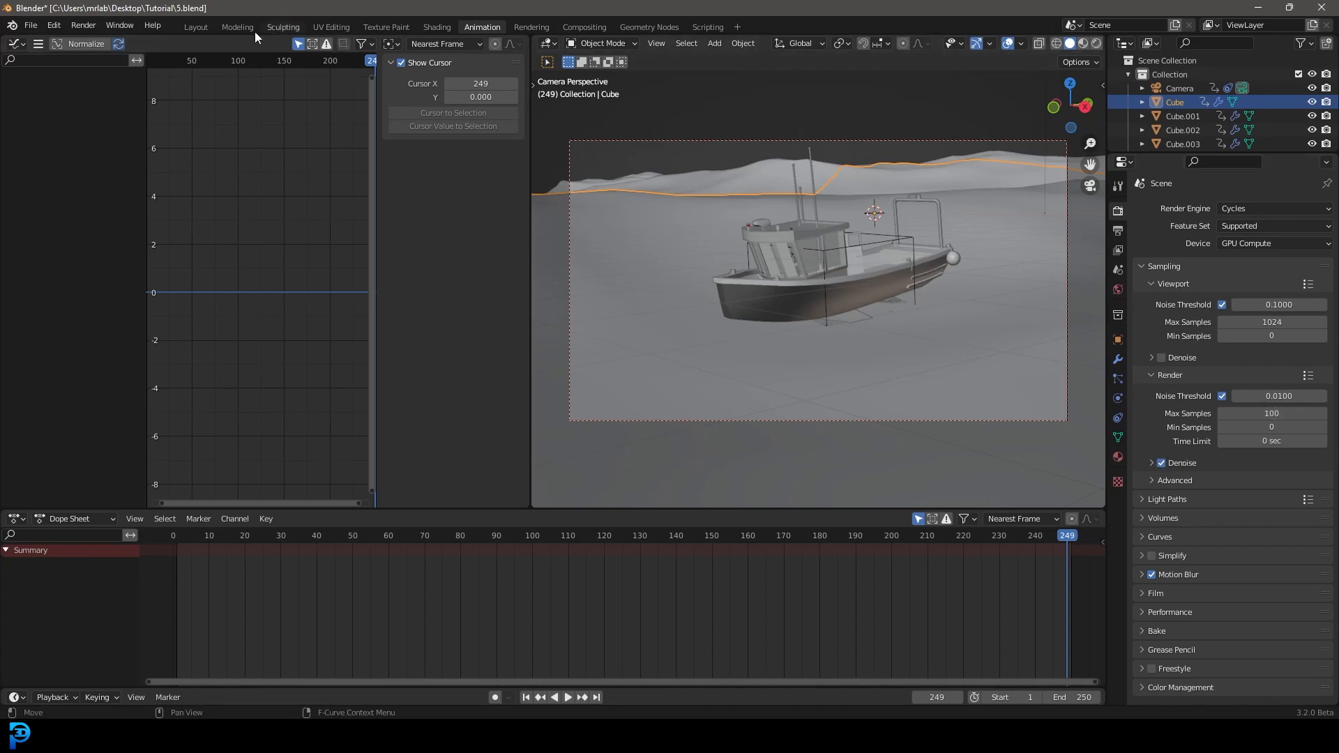
# In the Layout workspace, deselect everything, look through the camera and move to frame 200.
pyautogui.click(196, 27)
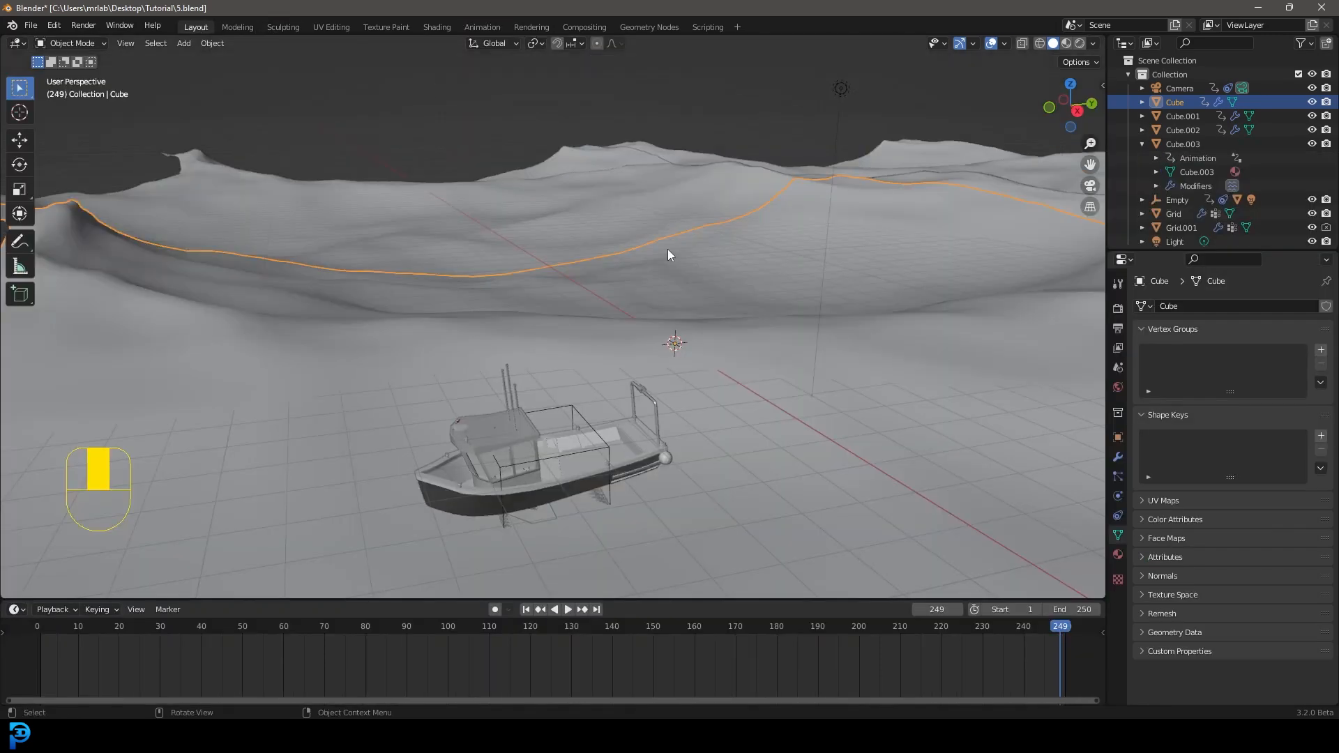
pyautogui.hotkey('alt', 'a')
pyautogui.moveTo(681, 237); pyautogui.dragTo(655, 261, button='middle')
pyautogui.press('KP_0')
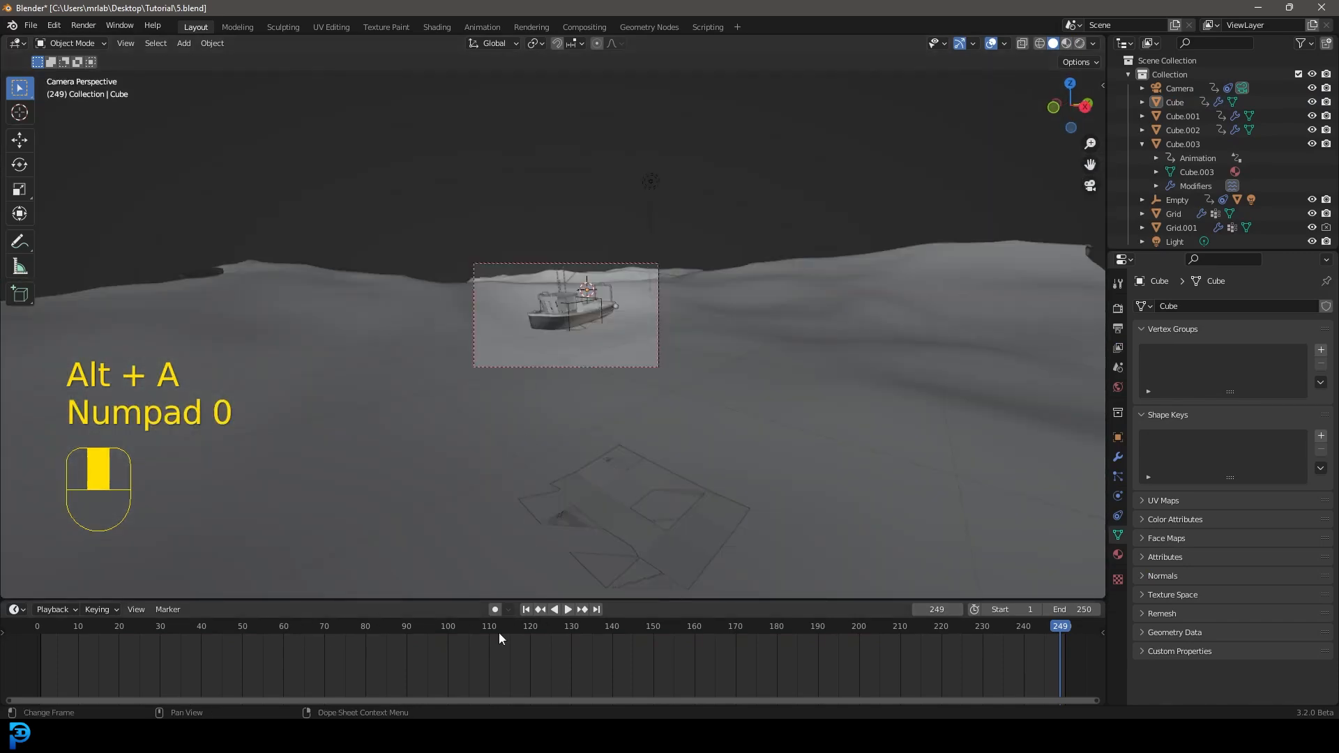
pyautogui.moveTo(1053, 626)
pyautogui.mouseDown()
pyautogui.moveTo(808, 639)
pyautogui.moveTo(858, 635)
pyautogui.mouseUp()
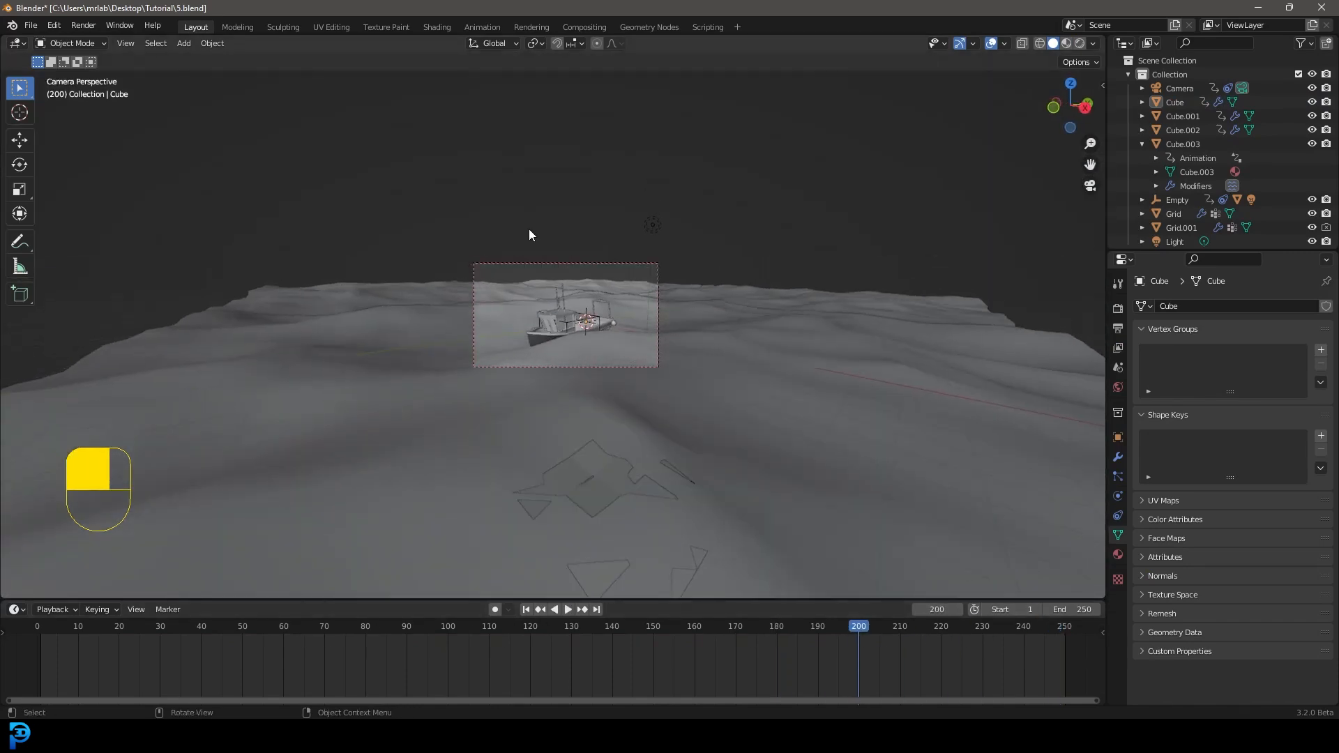
# Keep the viewport in solid shading and render frame 200 as a still image.
pyautogui.press('z')
pyautogui.click(607, 204)
pyautogui.press('z')
pyautogui.click(734, 230)
pyautogui.click(83, 25)
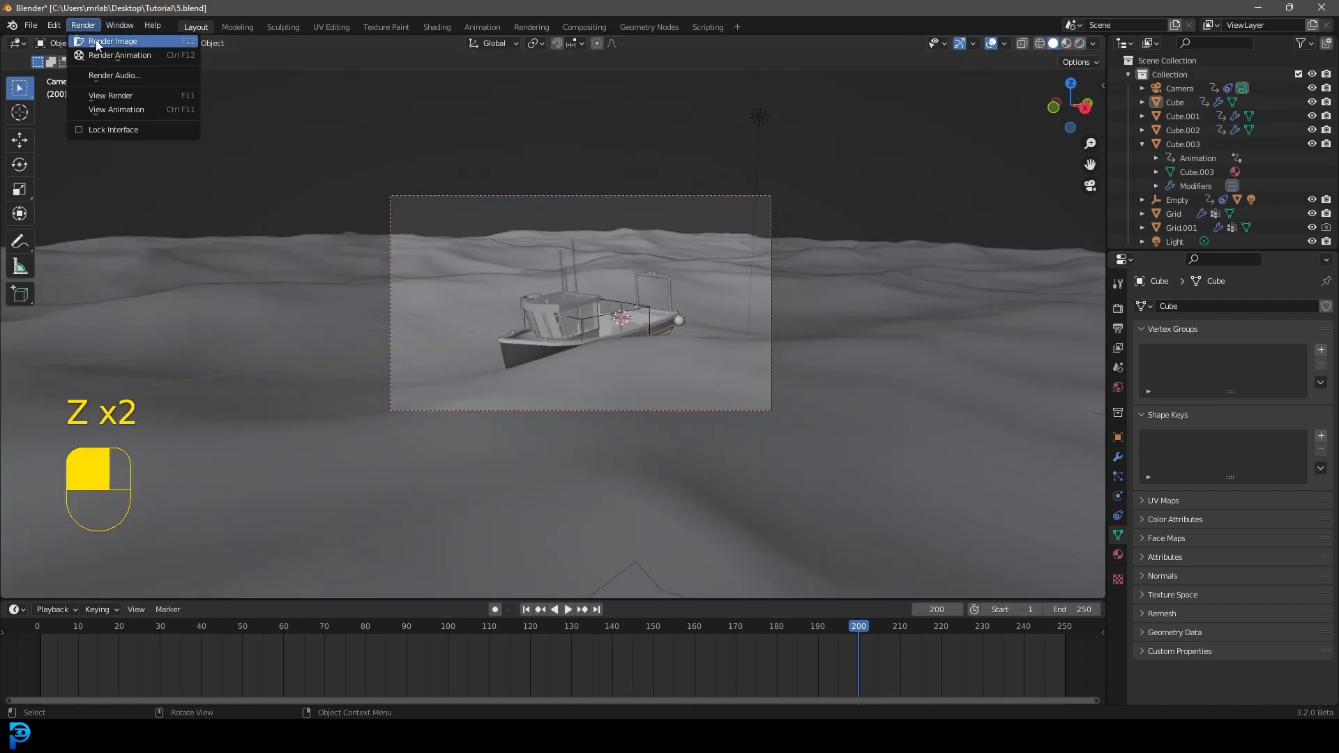
pyautogui.click(118, 39)
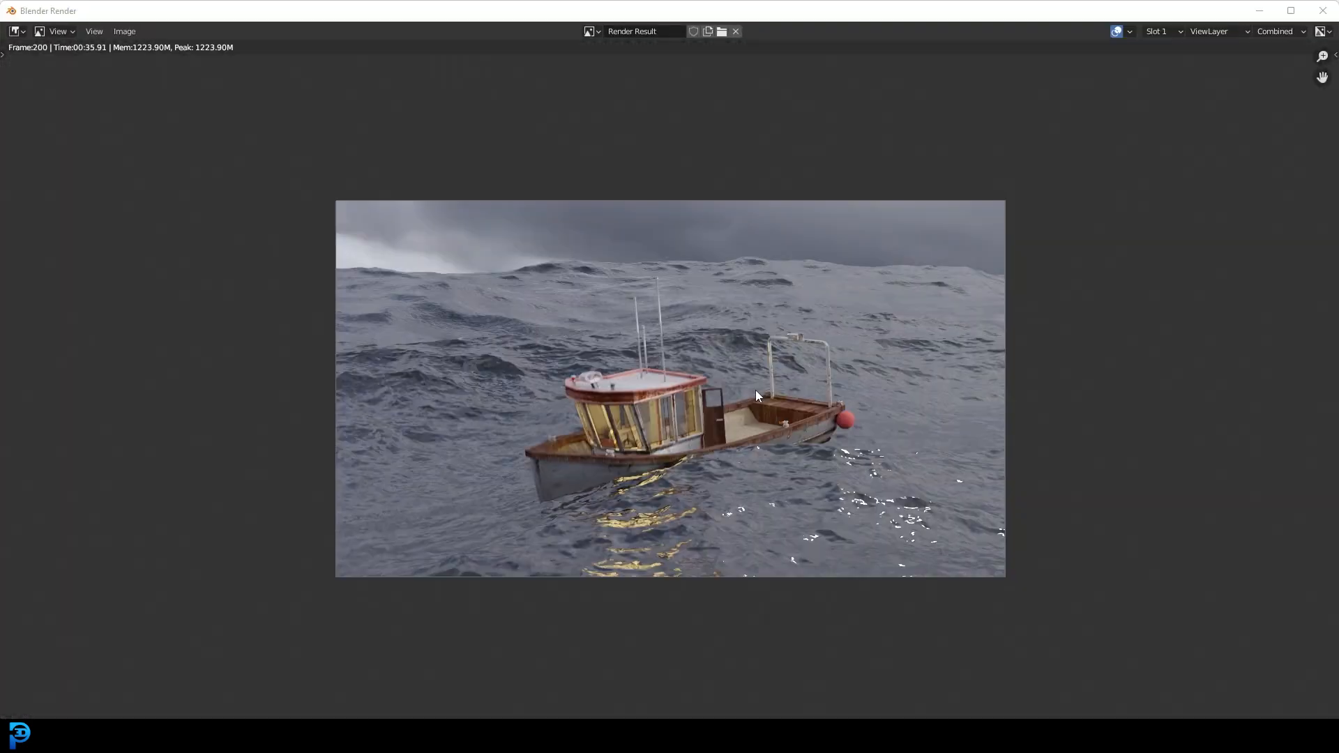
# Examine the boat, cabin light and water in the frame 200 render up close and close the render window.
pyautogui.scroll(3, 756, 389)
pyautogui.moveTo(698, 454); pyautogui.dragTo(684, 360, button='middle')
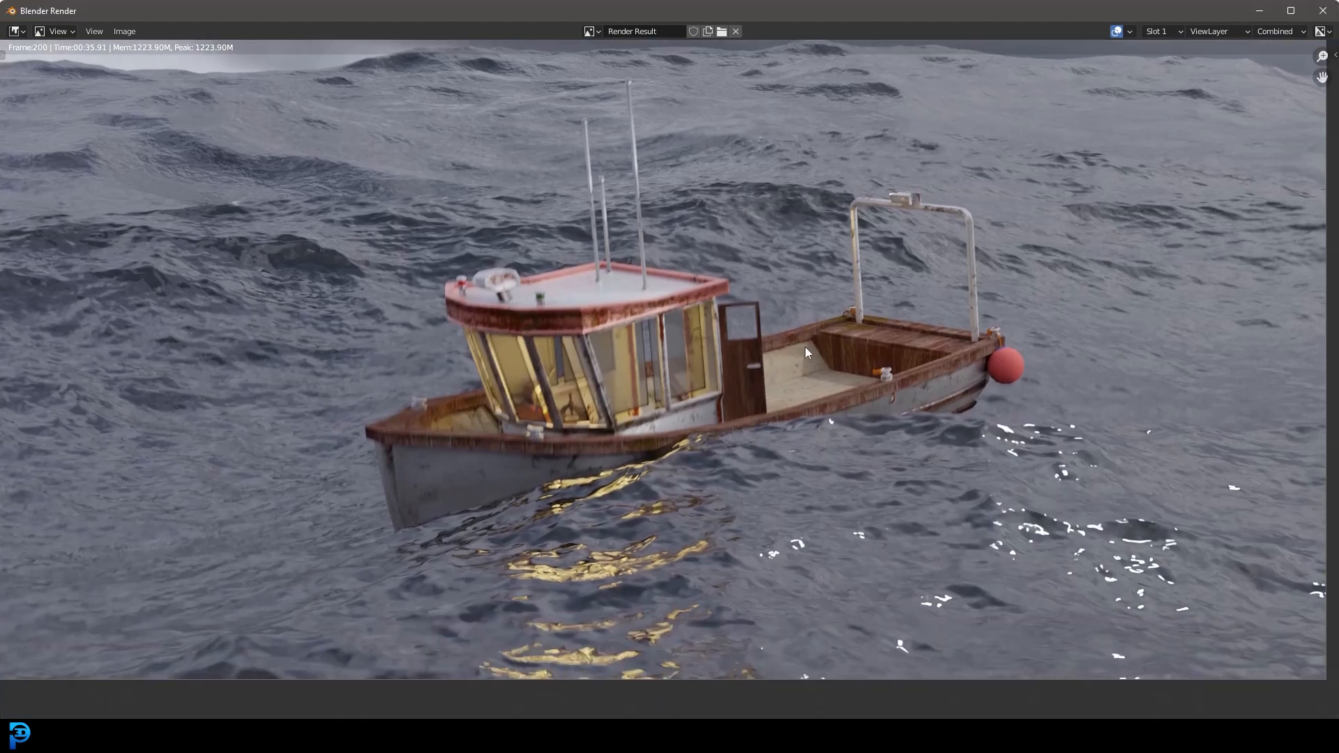
pyautogui.scroll(2, 468, 269)
pyautogui.scroll(-3, 680, 341)
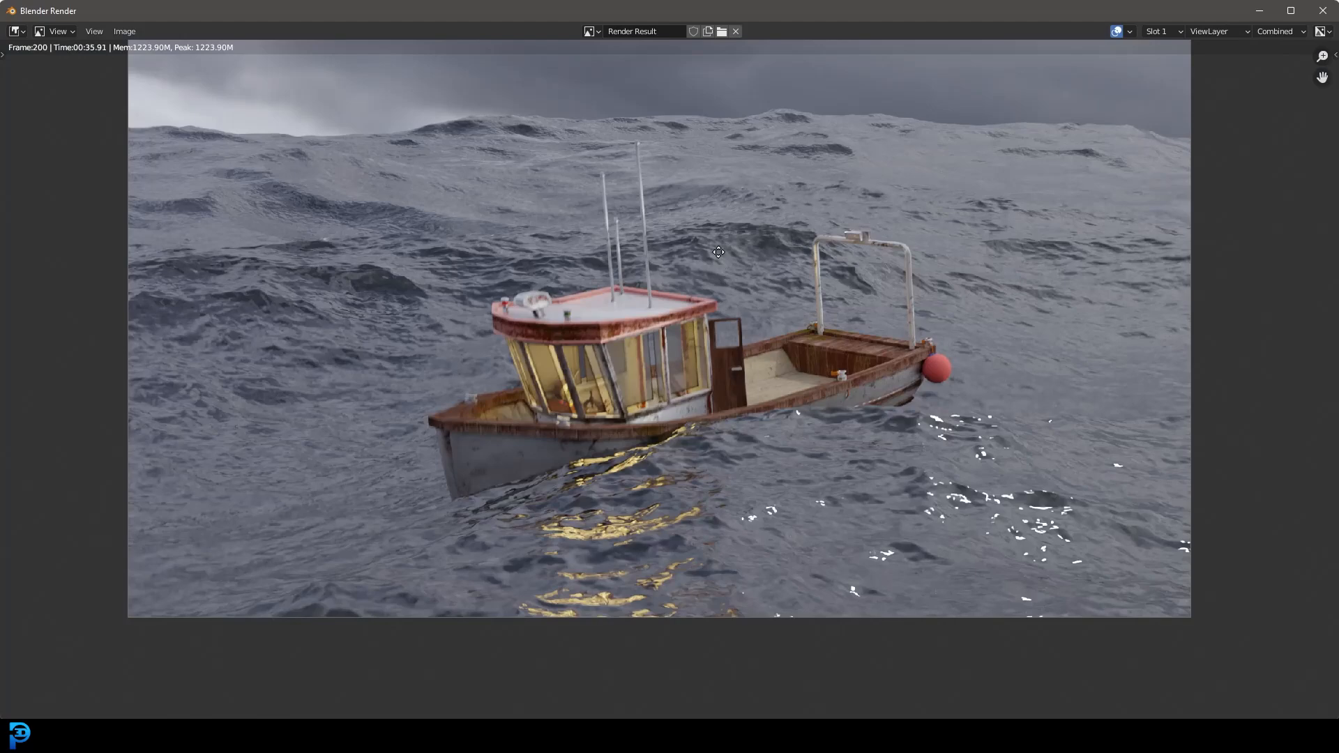
pyautogui.scroll(-2, 979, 282)
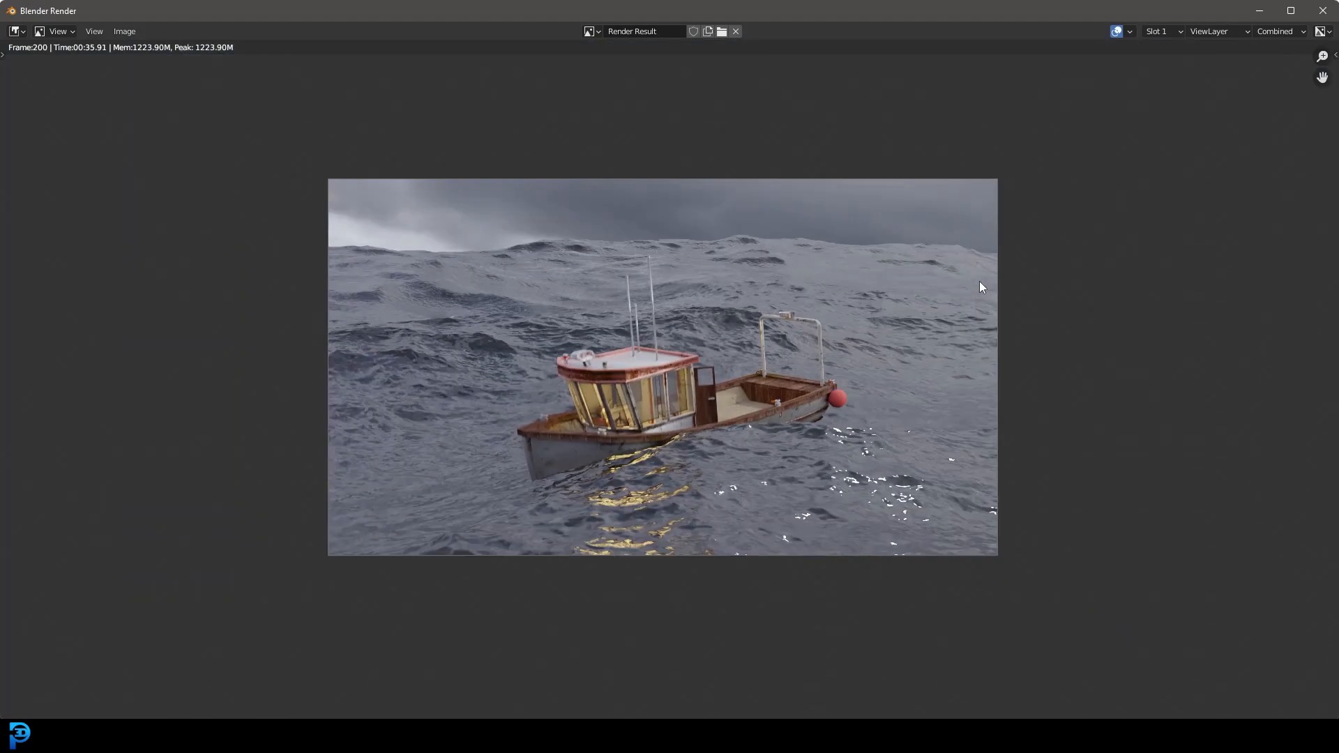
pyautogui.click(1323, 11)
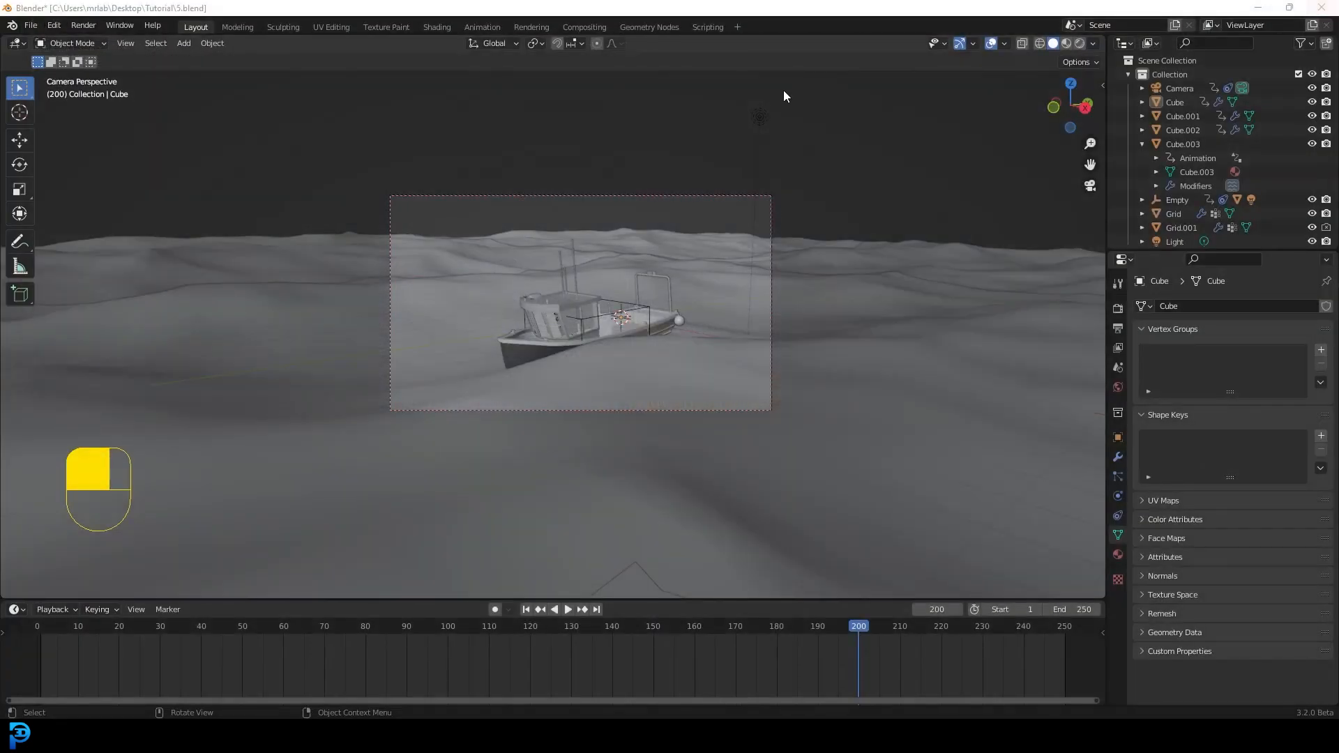
# Enable nodes in the Compositing workspace and move the Render Layers node away from the Composite node.
pyautogui.click(583, 28)
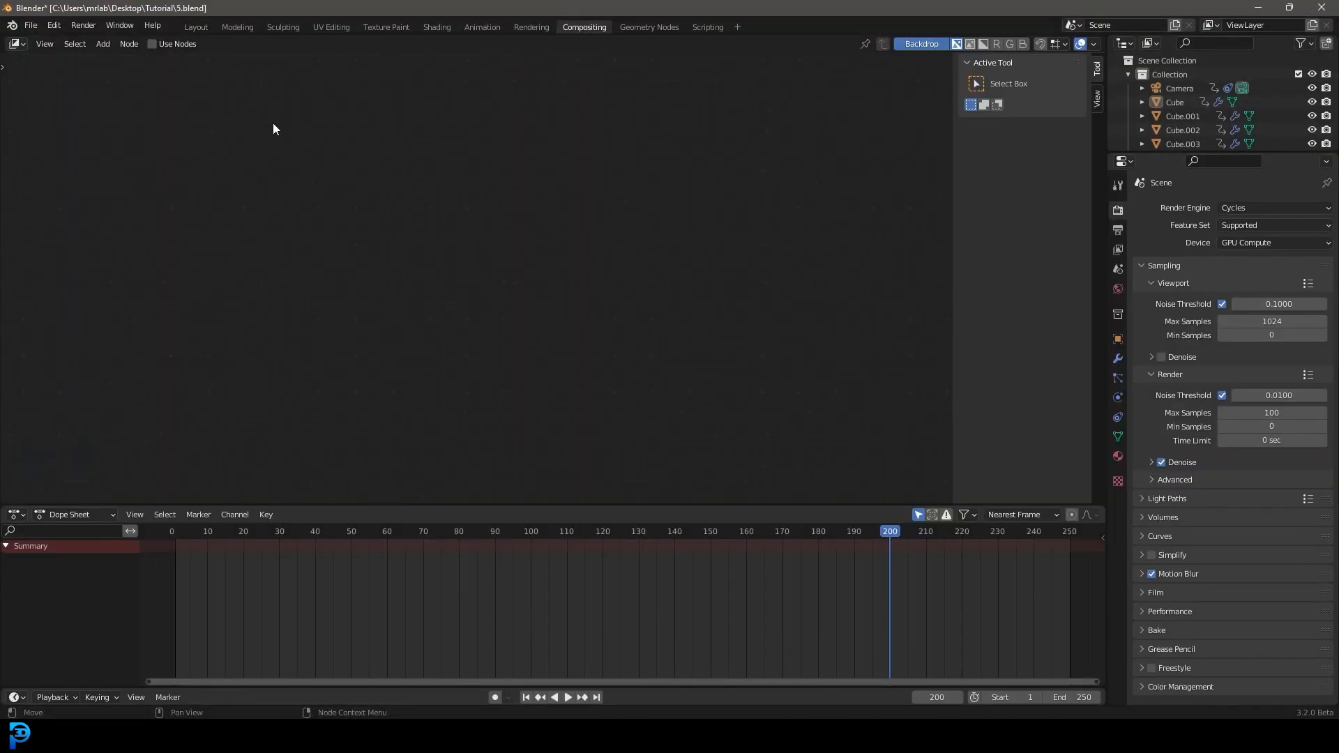
pyautogui.click(156, 46)
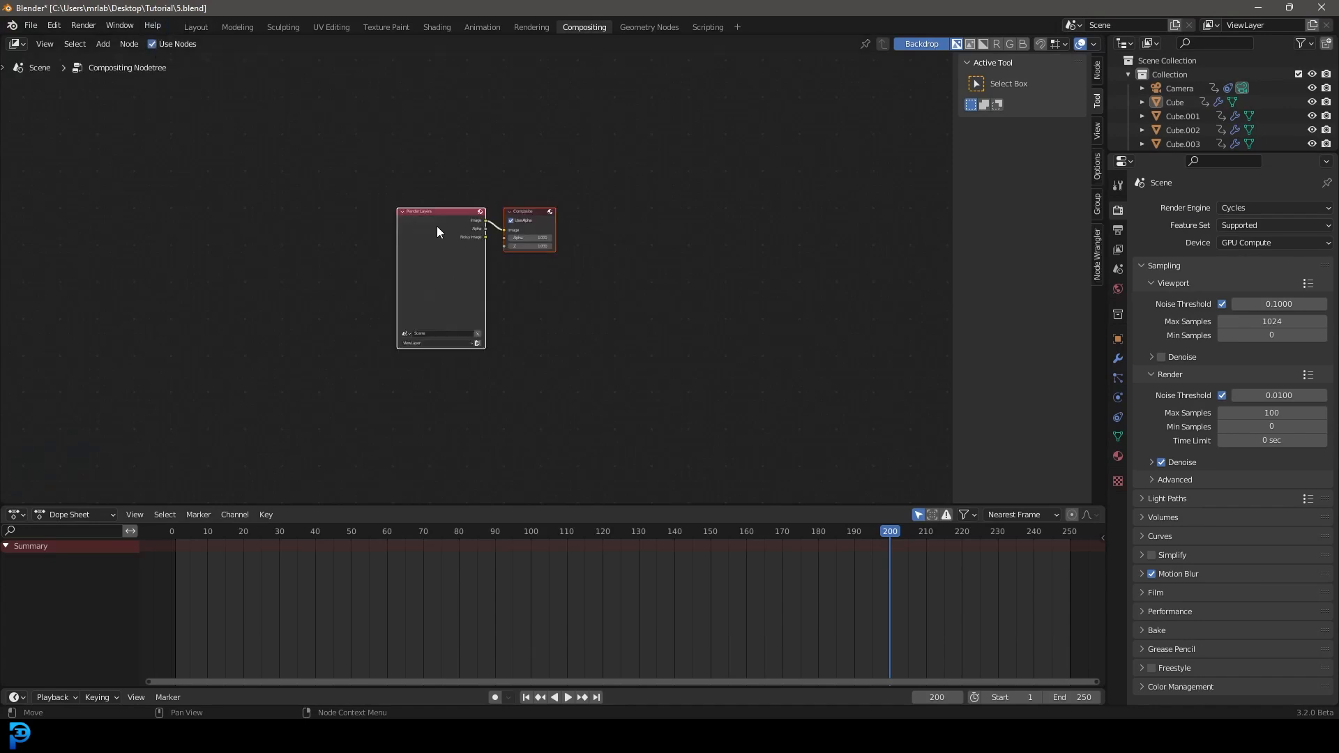
pyautogui.scroll(4, 478, 251)
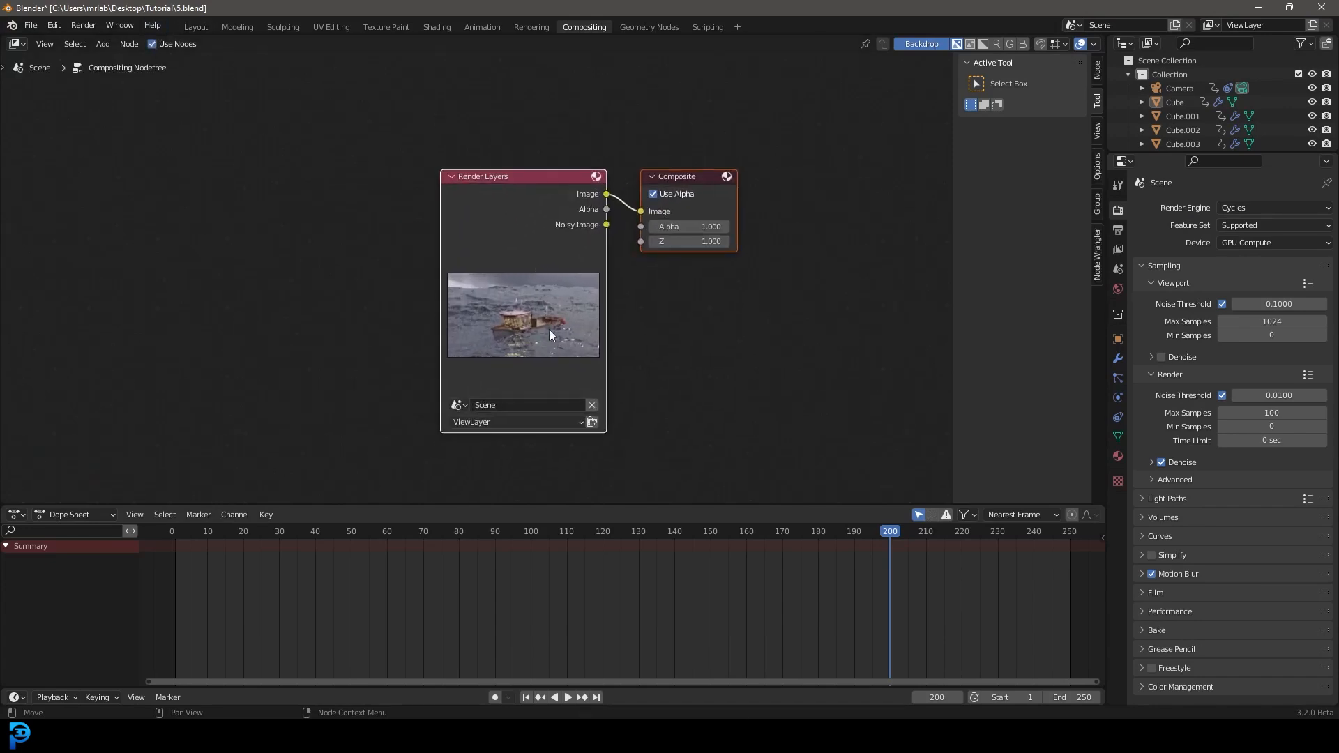
pyautogui.click(536, 218)
pyautogui.moveTo(485, 197); pyautogui.dragTo(331, 197)
# Add a Viewer node below the Composite node and connect the Render Layers image output to it.
pyautogui.hotkey('shift', 'a')
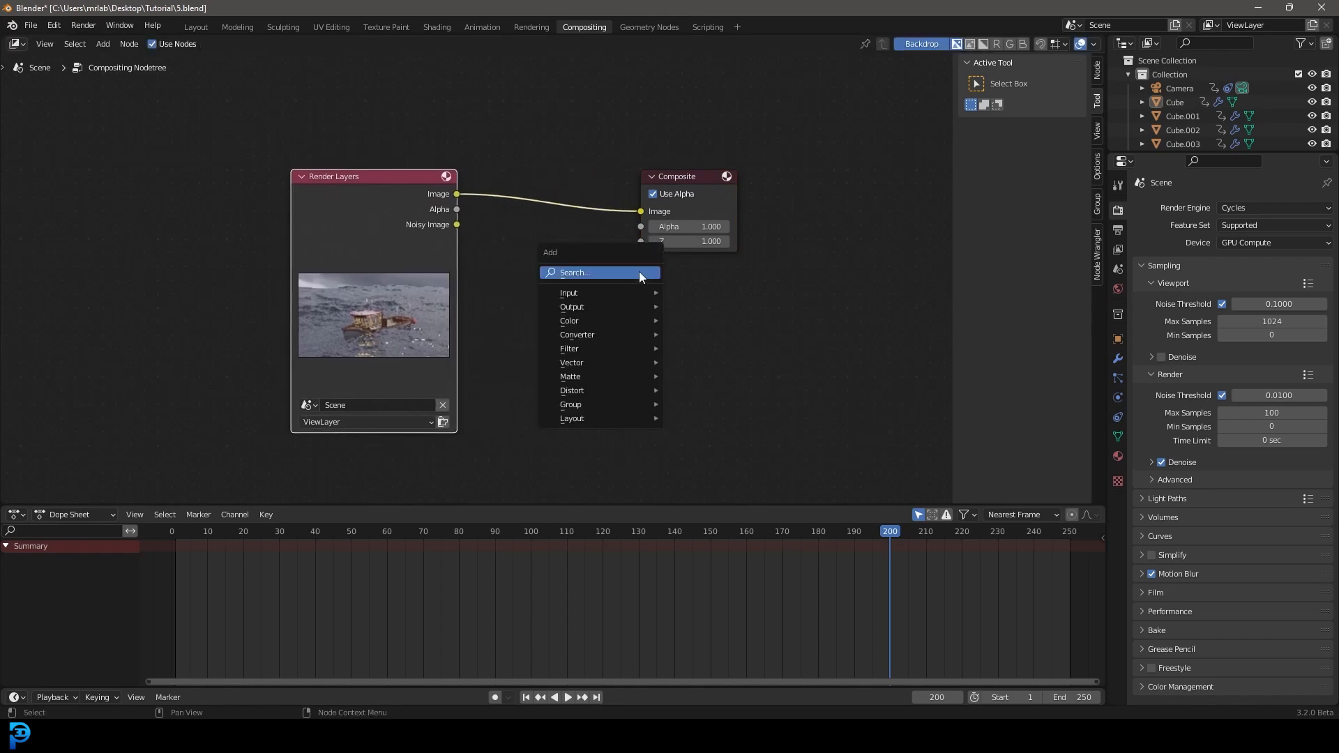
pyautogui.click(640, 272)
pyautogui.write('view')
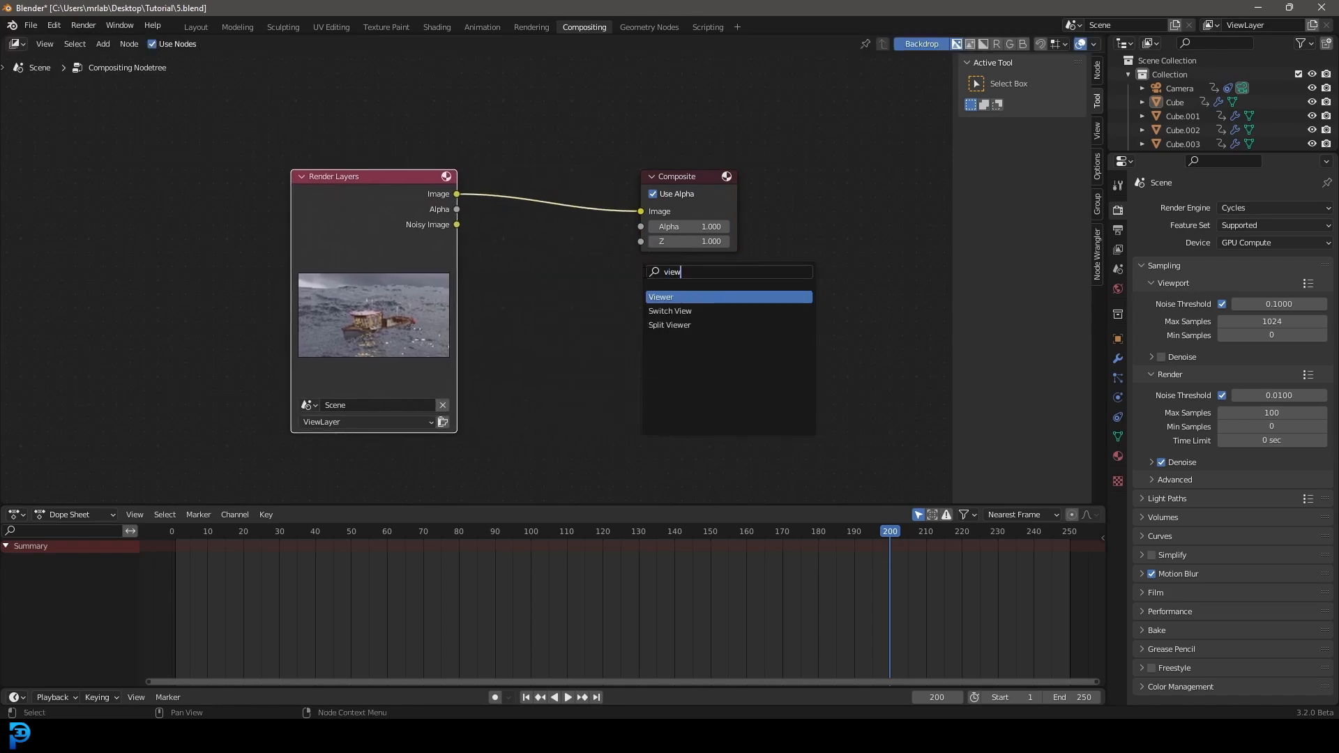
pyautogui.click(665, 296)
pyautogui.moveTo(456, 194); pyautogui.dragTo(635, 310)
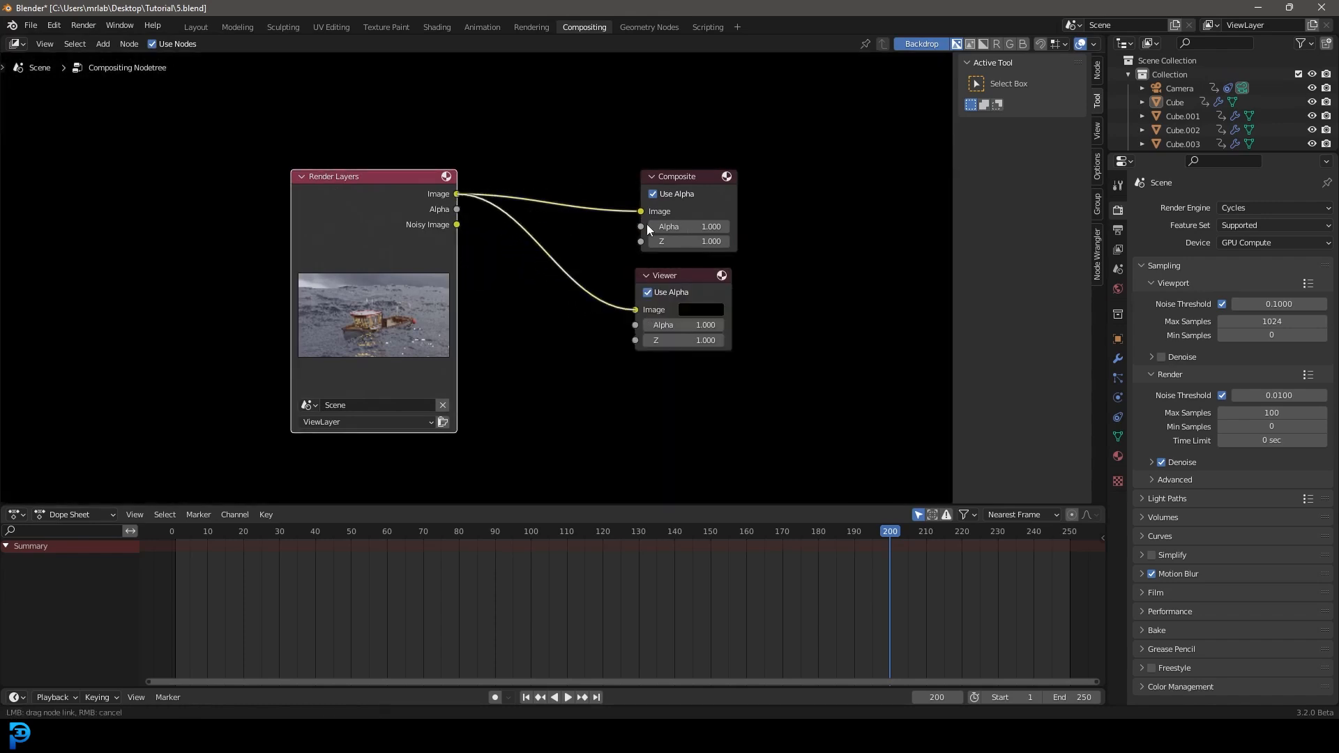
# Scale the compositor backdrop so the whole rendered image fits behind the nodes.
pyautogui.scroll(-2, 515, 331)
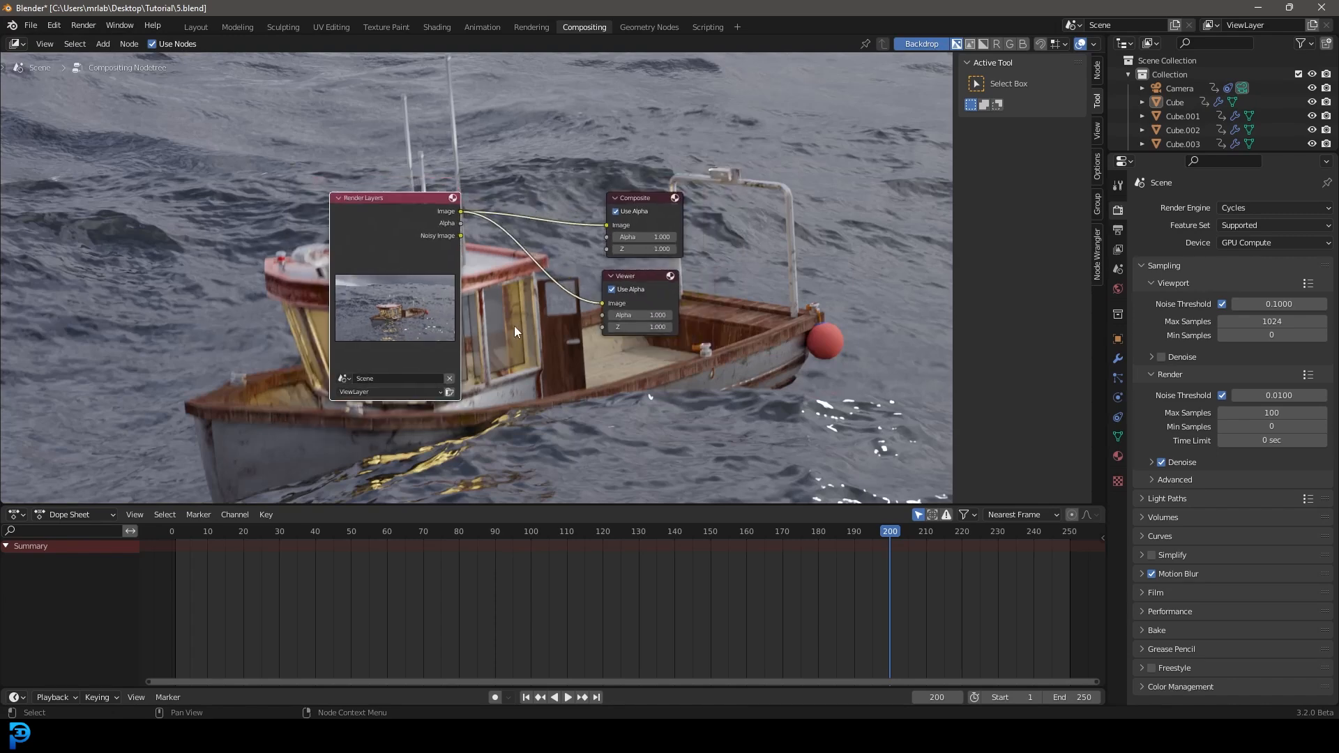
pyautogui.press('v')
pyautogui.press('v')
pyautogui.press('v')
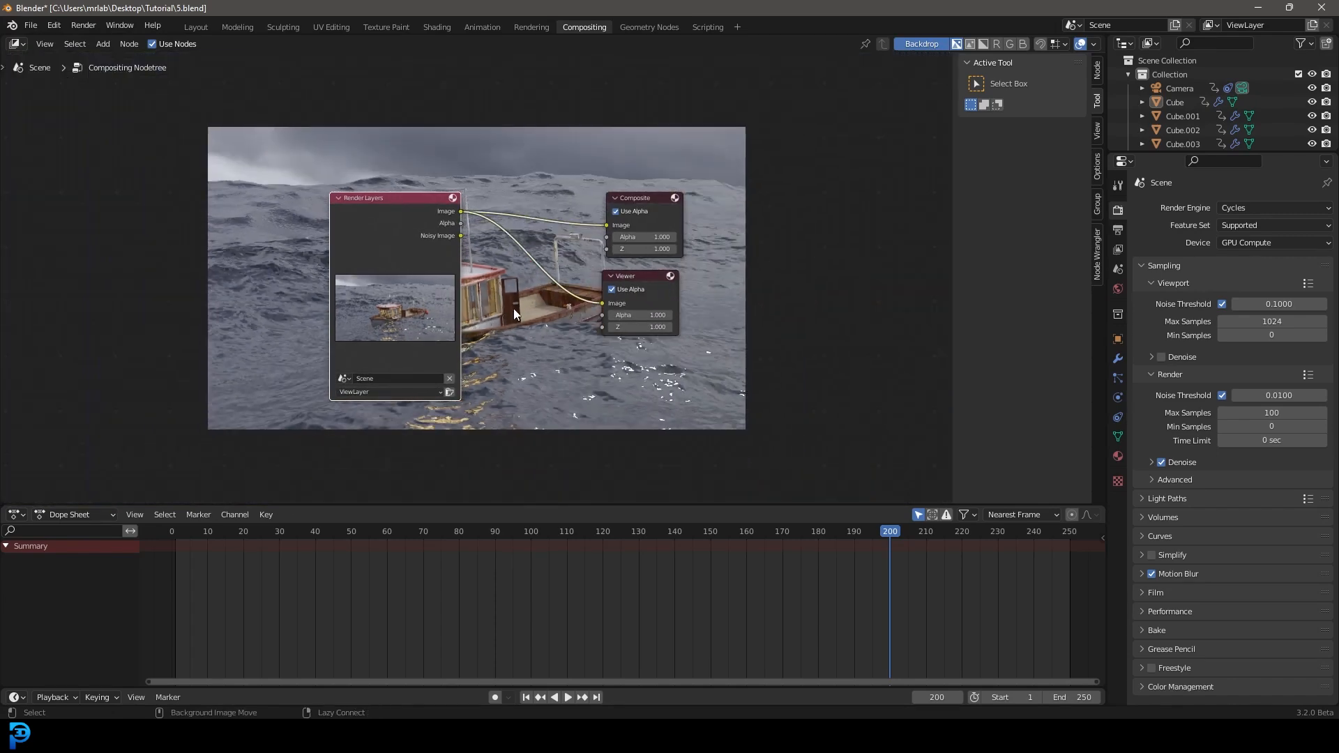
pyautogui.hotkey('alt', 'v')
pyautogui.hotkey('alt', 'v')
pyautogui.hotkey('alt', 'v')
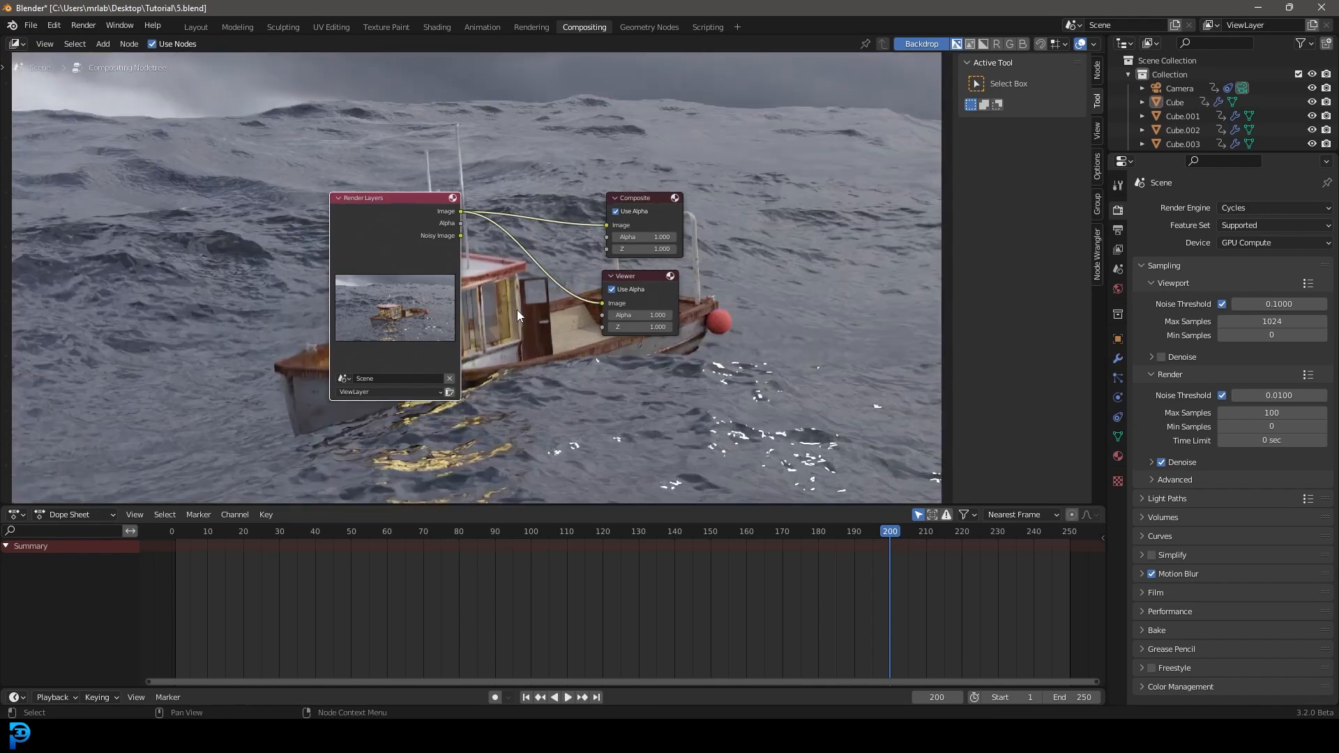
pyautogui.press('v')
pyautogui.press('v')
# Make room beside the Render Layers node and insert a Lens Distortion node on its link to the Composite node.
pyautogui.moveTo(399, 206); pyautogui.dragTo(189, 229)
pyautogui.scroll(2, 447, 279)
pyautogui.moveTo(447, 279); pyautogui.dragTo(586, 312, button='middle')
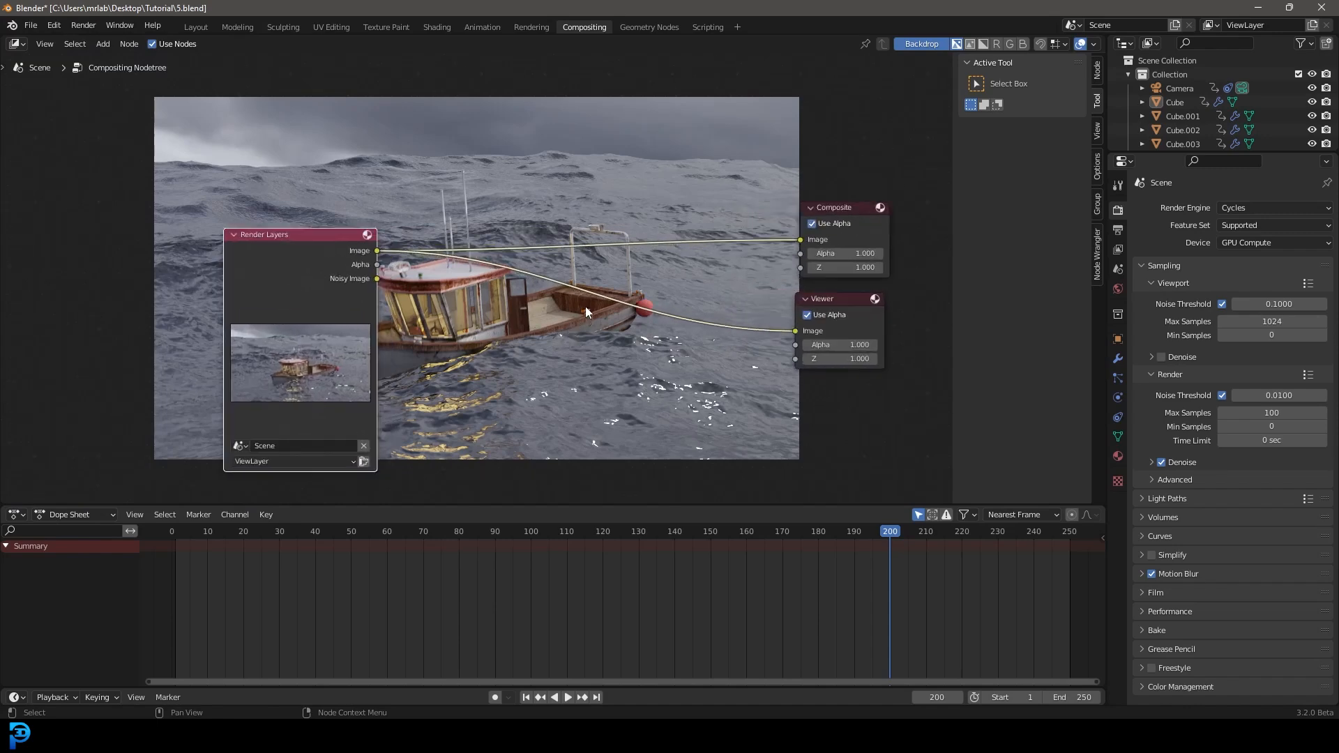
pyautogui.hotkey('shift', 'a')
pyautogui.click(586, 307)
pyautogui.write('lens')
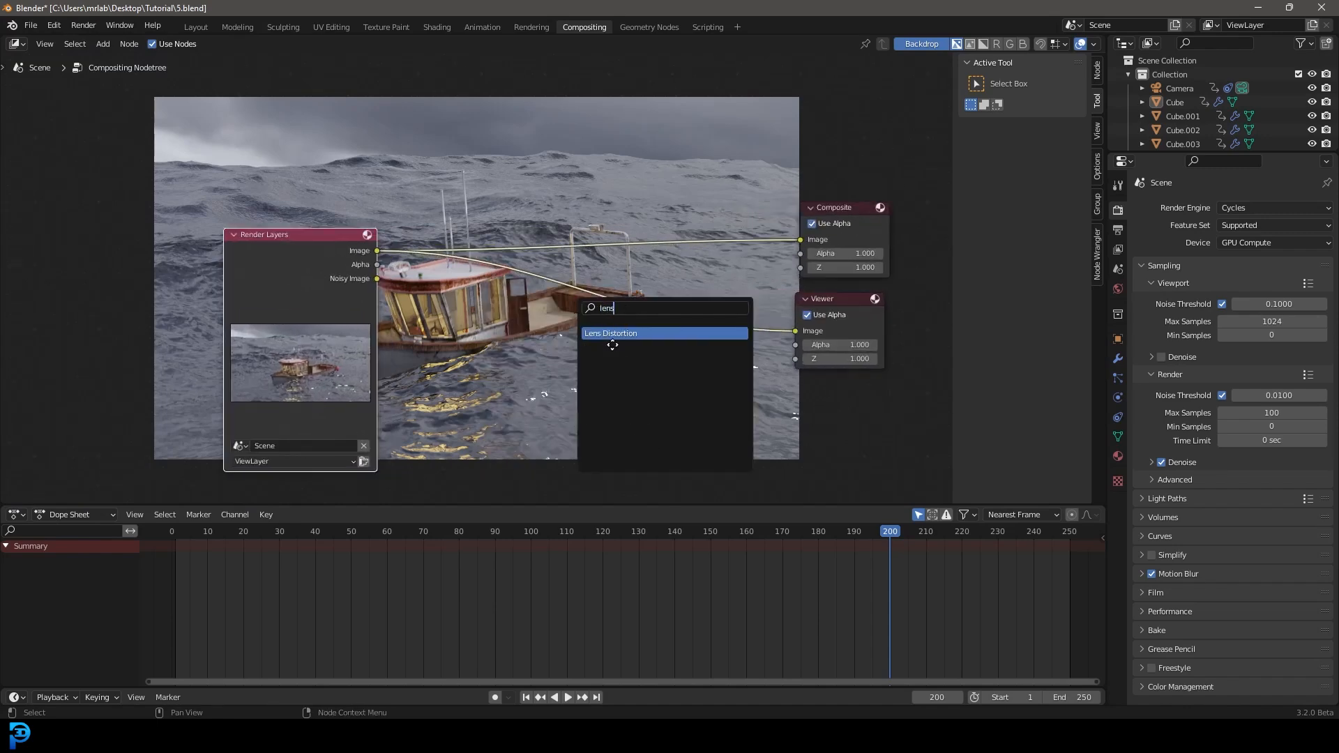
pyautogui.click(612, 335)
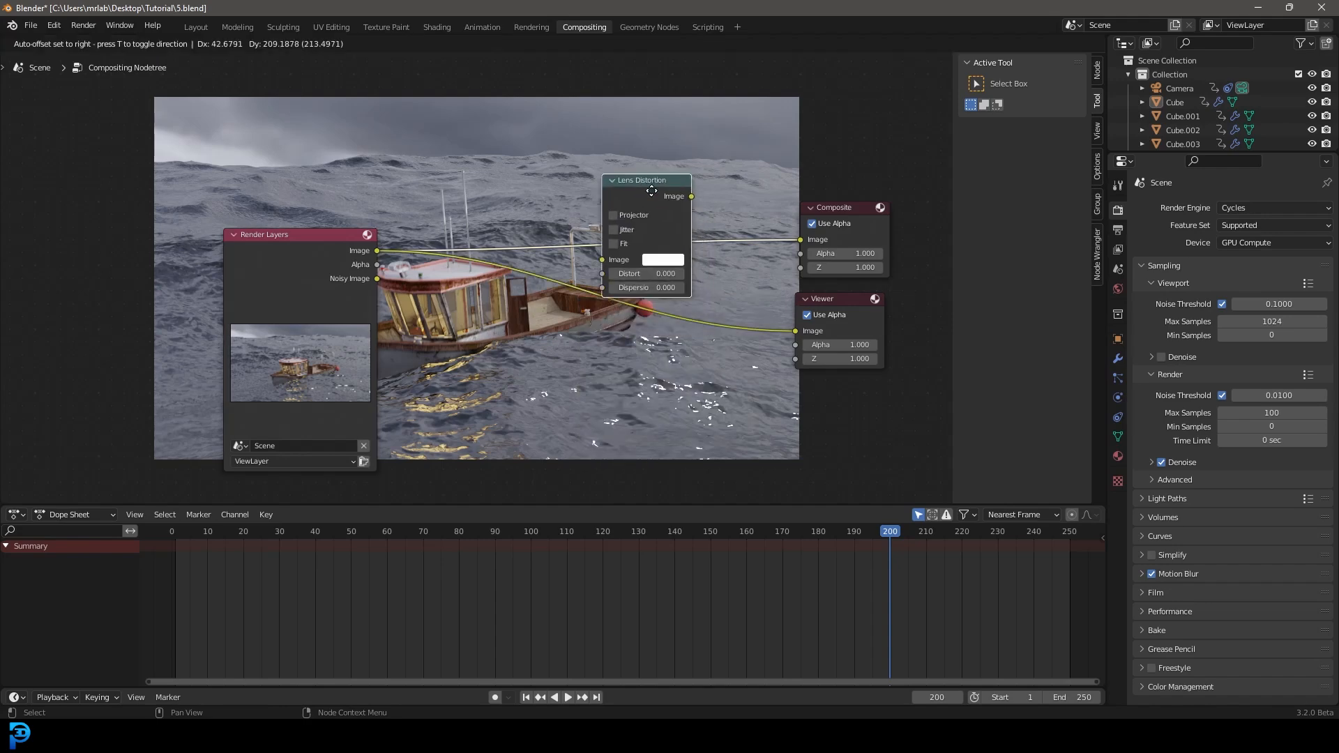
pyautogui.click(706, 307)
# Connect the Lens Distortion image output to the Viewer node and tidy the Lens Distortion and Composite node positions.
pyautogui.moveTo(692, 198); pyautogui.dragTo(795, 330)
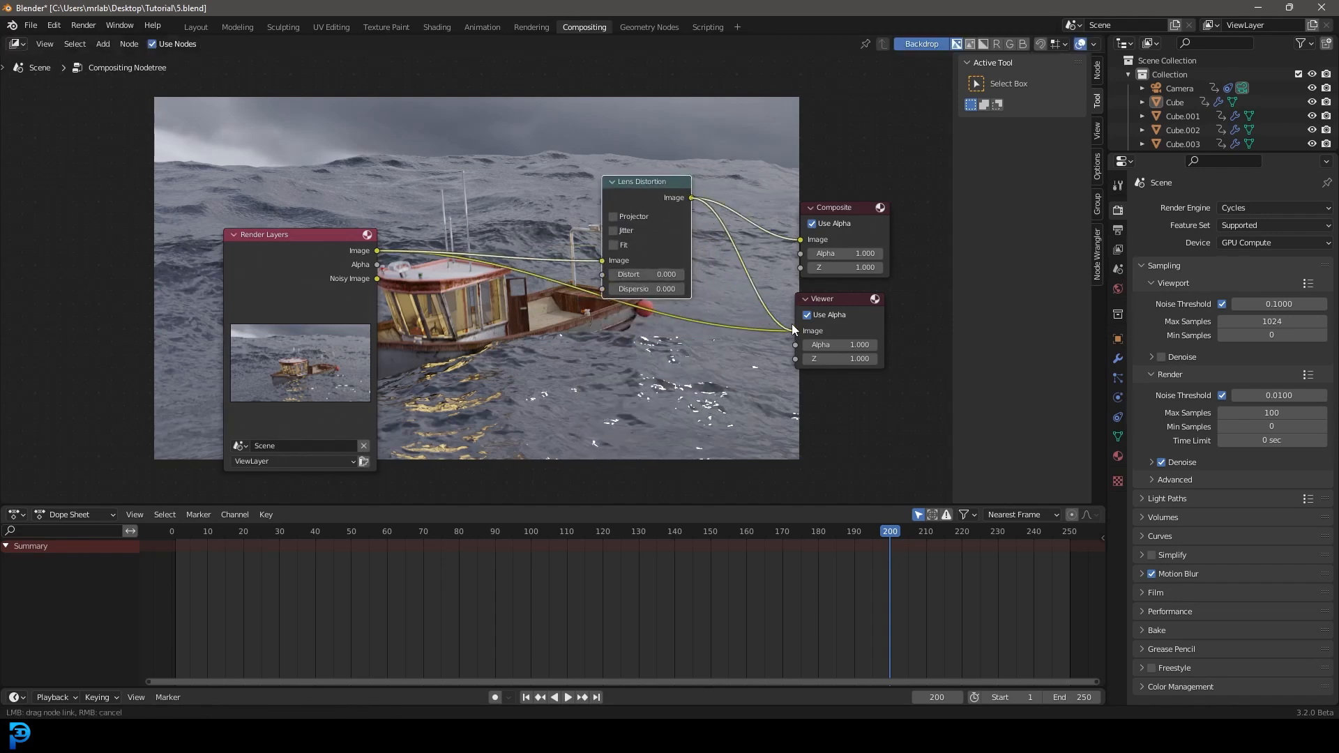
pyautogui.moveTo(645, 190); pyautogui.dragTo(645, 254)
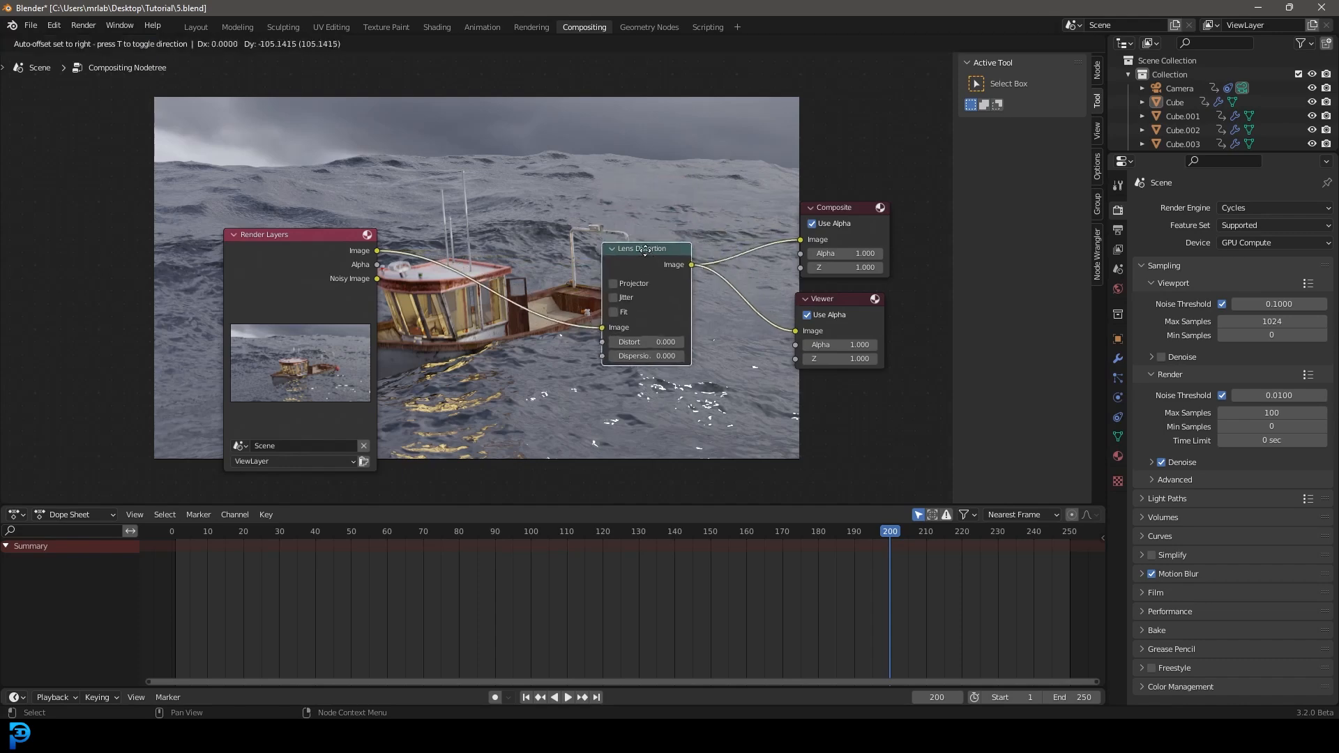
pyautogui.scroll(2, 627, 245)
pyautogui.moveTo(593, 285); pyautogui.dragTo(470, 296, button='middle')
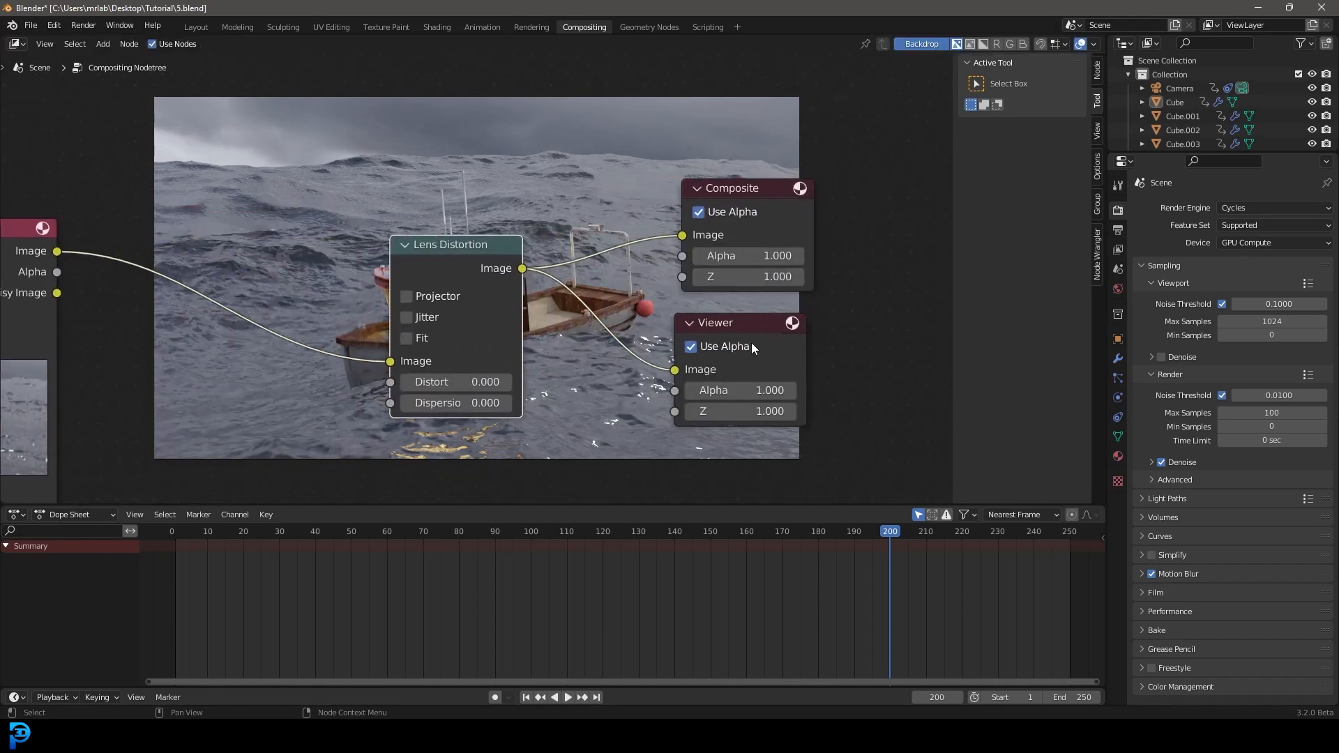
pyautogui.moveTo(745, 189); pyautogui.dragTo(726, 178)
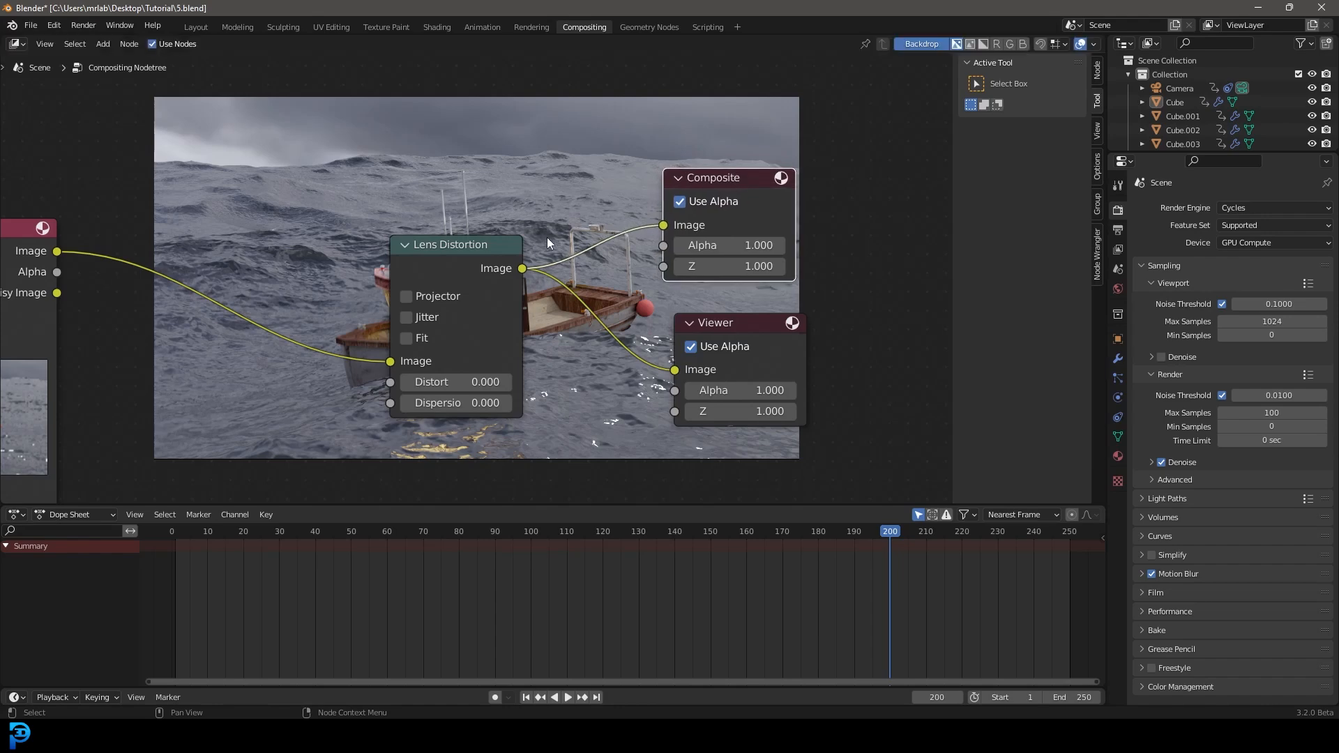
# Set the Lens Distortion node's Distort to 0.05 and its Dispersion to 0.03.
pyautogui.scroll(2, 496, 221)
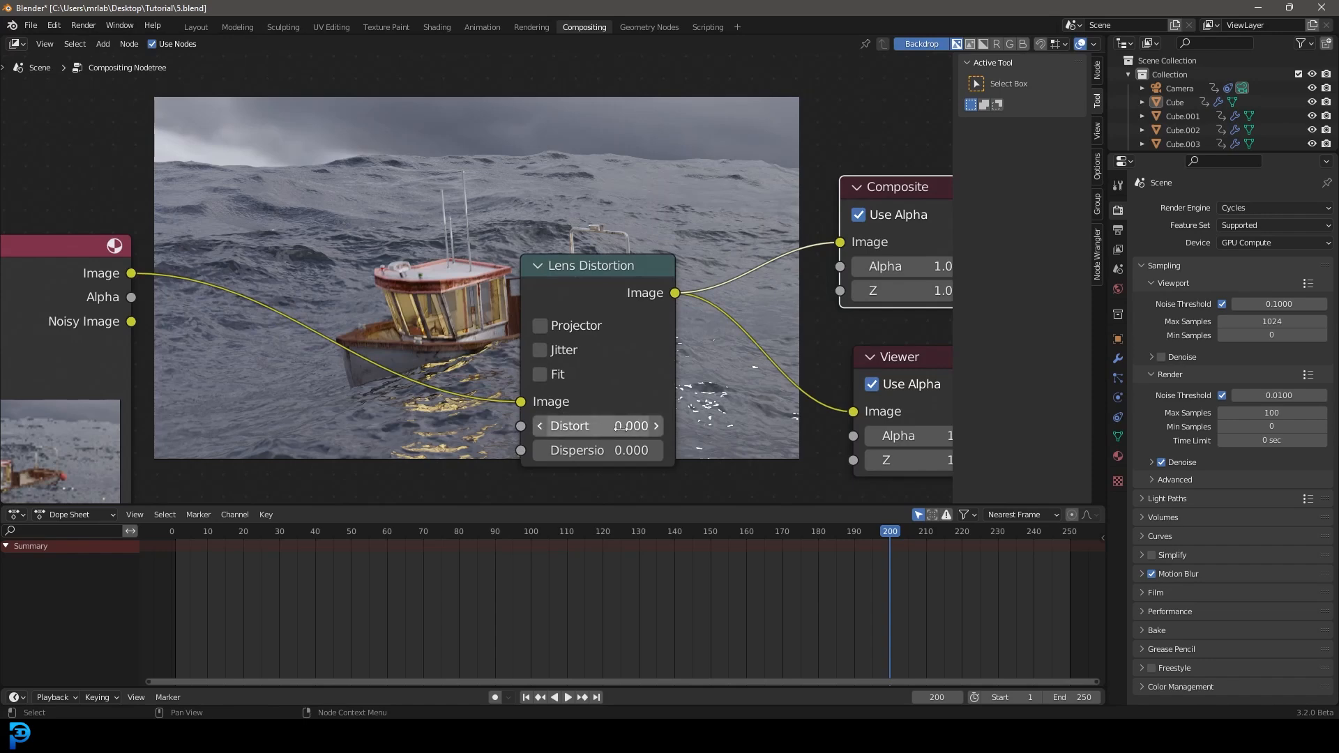
pyautogui.click(618, 425)
pyautogui.write('.0')
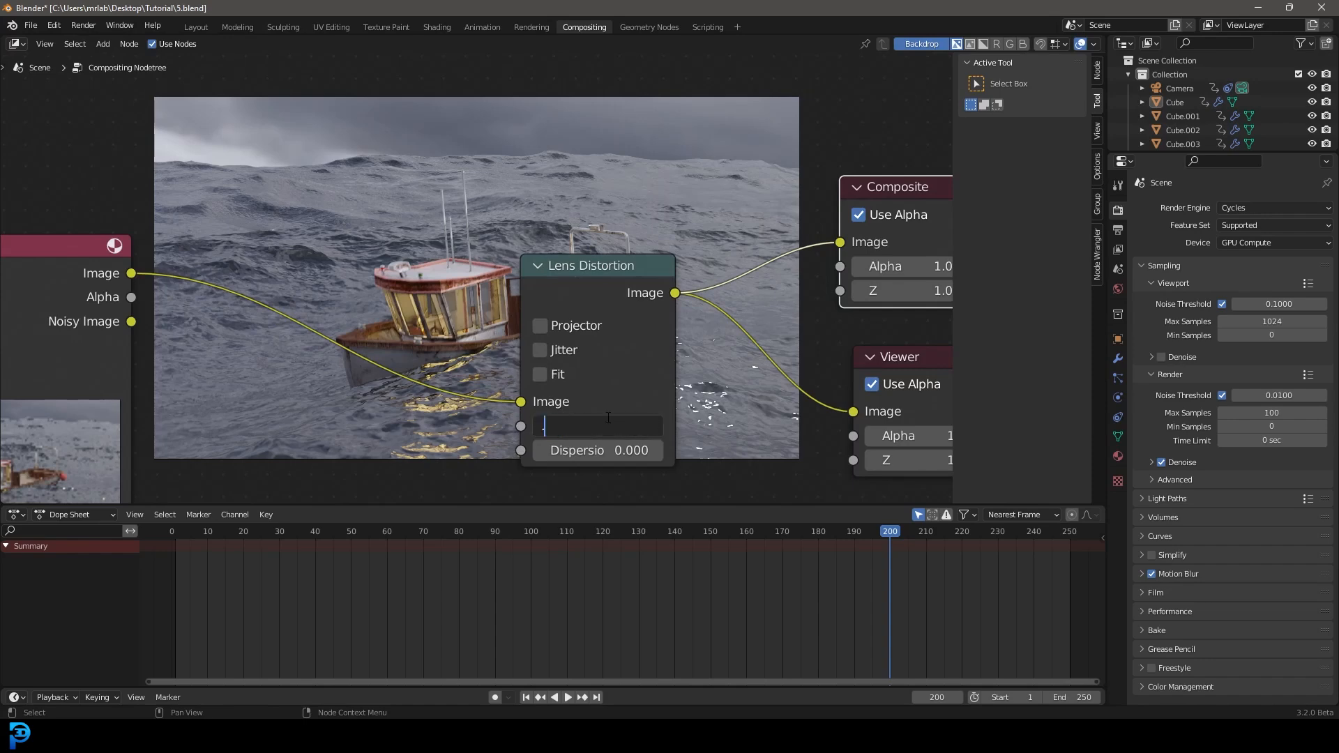
pyautogui.write('5')
pyautogui.press('Return')
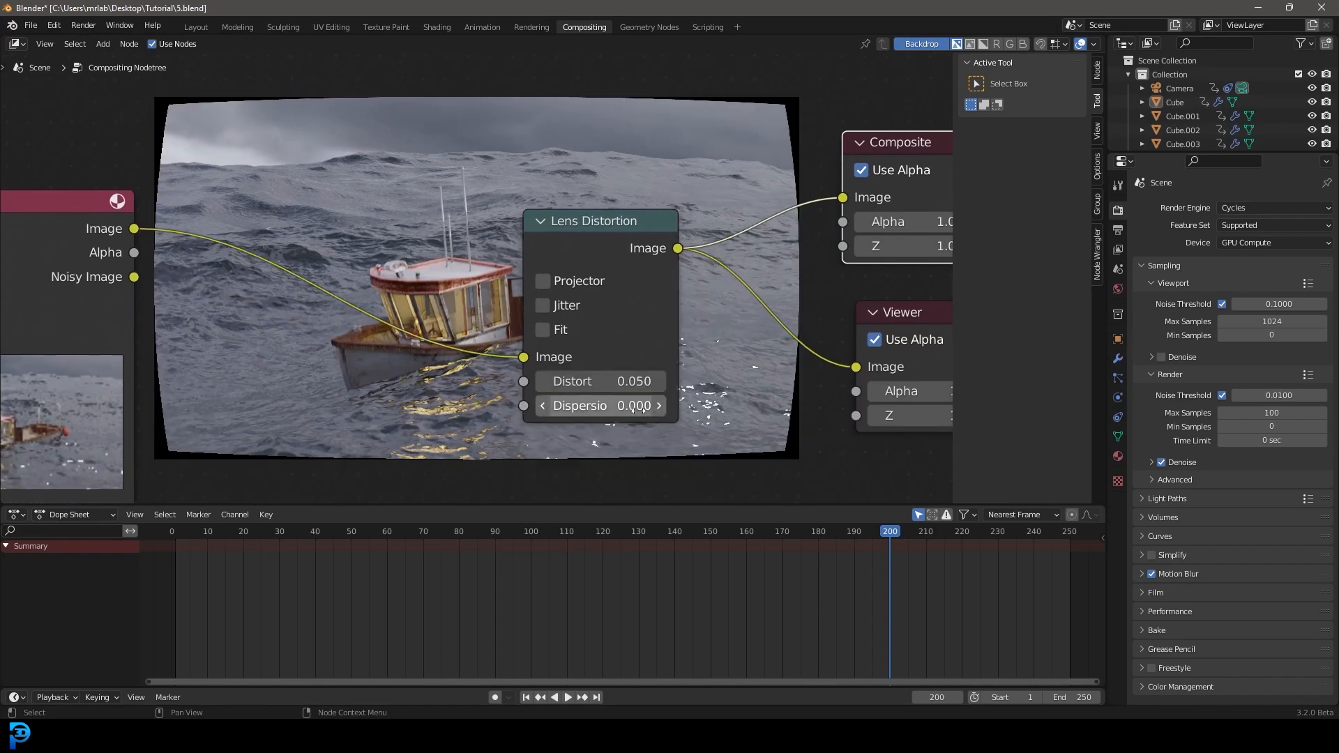
pyautogui.click(617, 405)
pyautogui.write('.03')
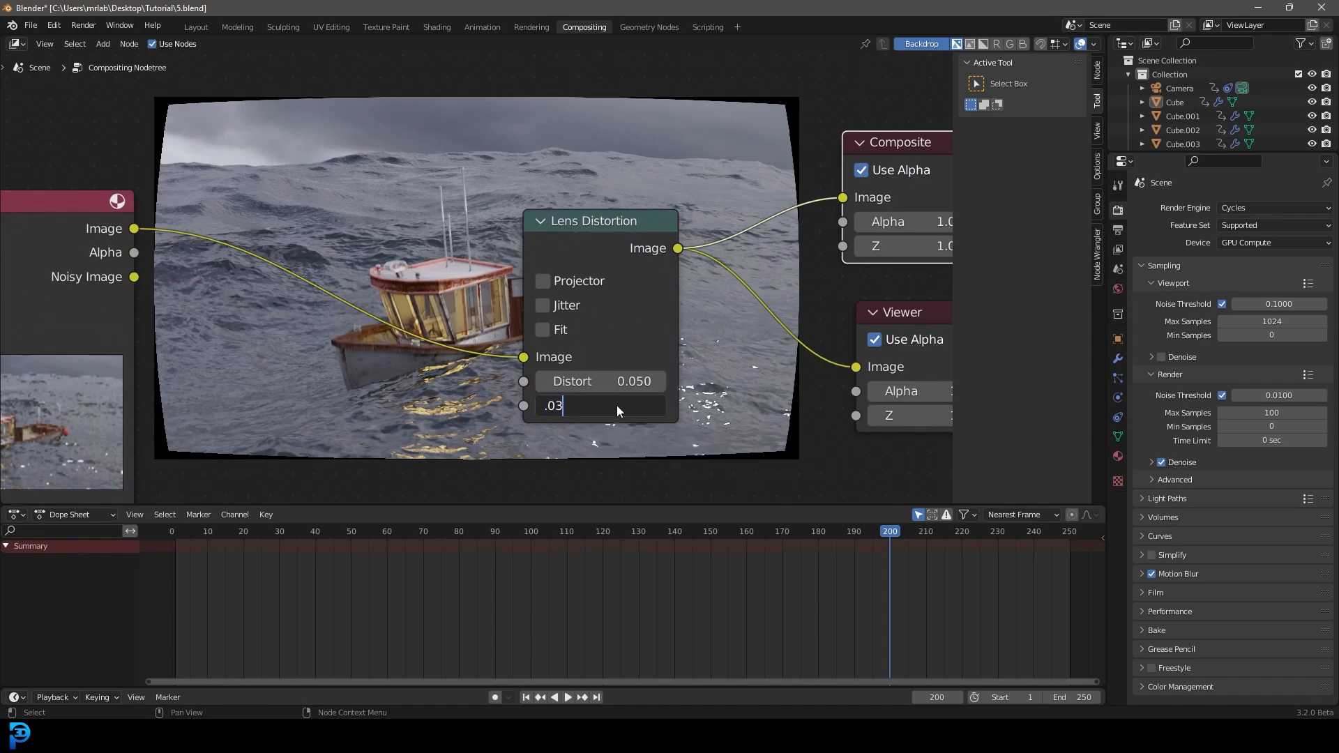
pyautogui.press('Return')
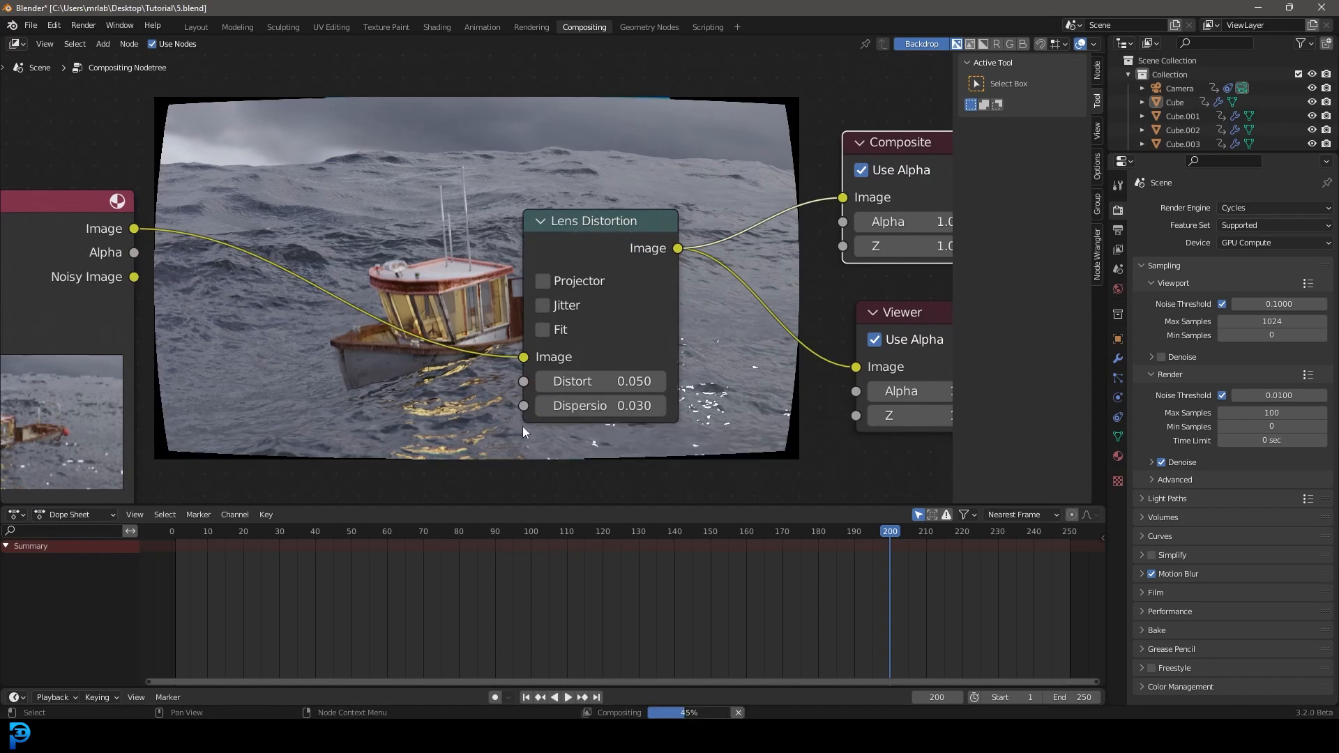
# Try Jitter on the Lens Distortion node and switch it off again, enable Fit, and widen the node.
pyautogui.click(544, 306)
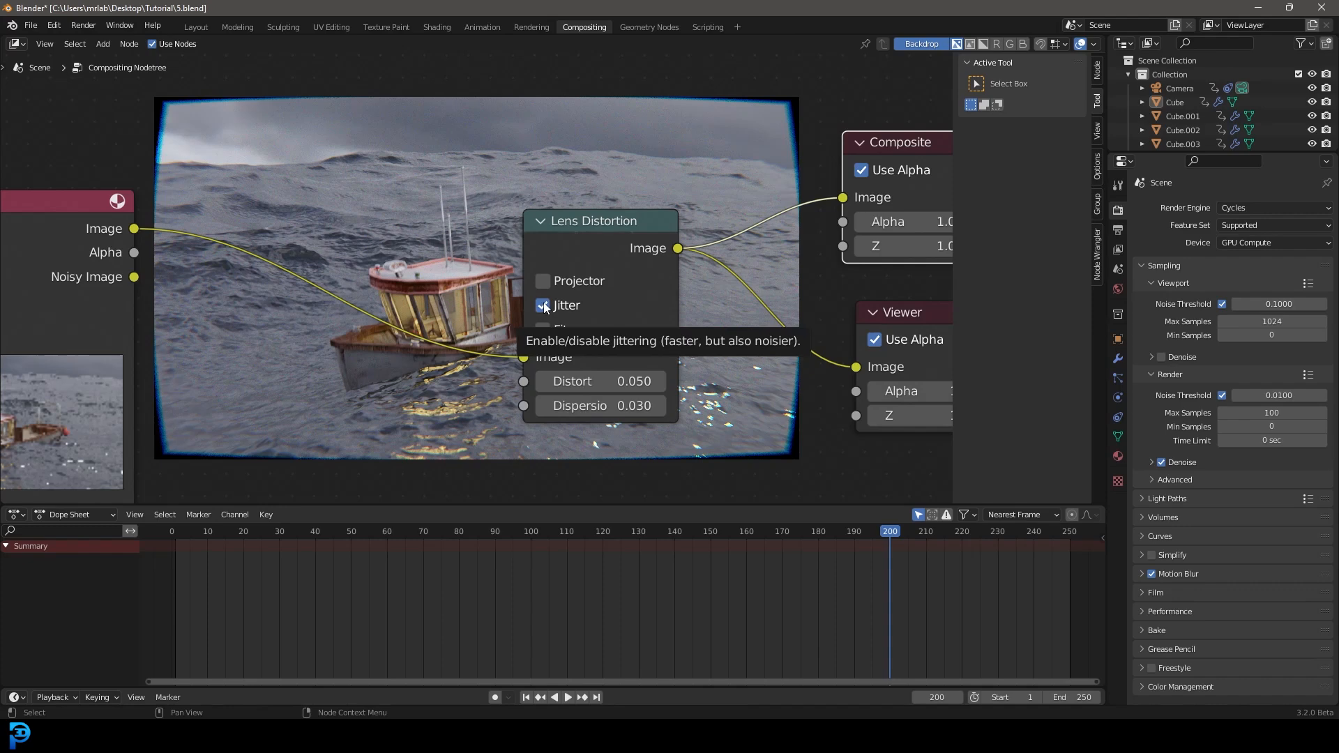
pyautogui.click(569, 305)
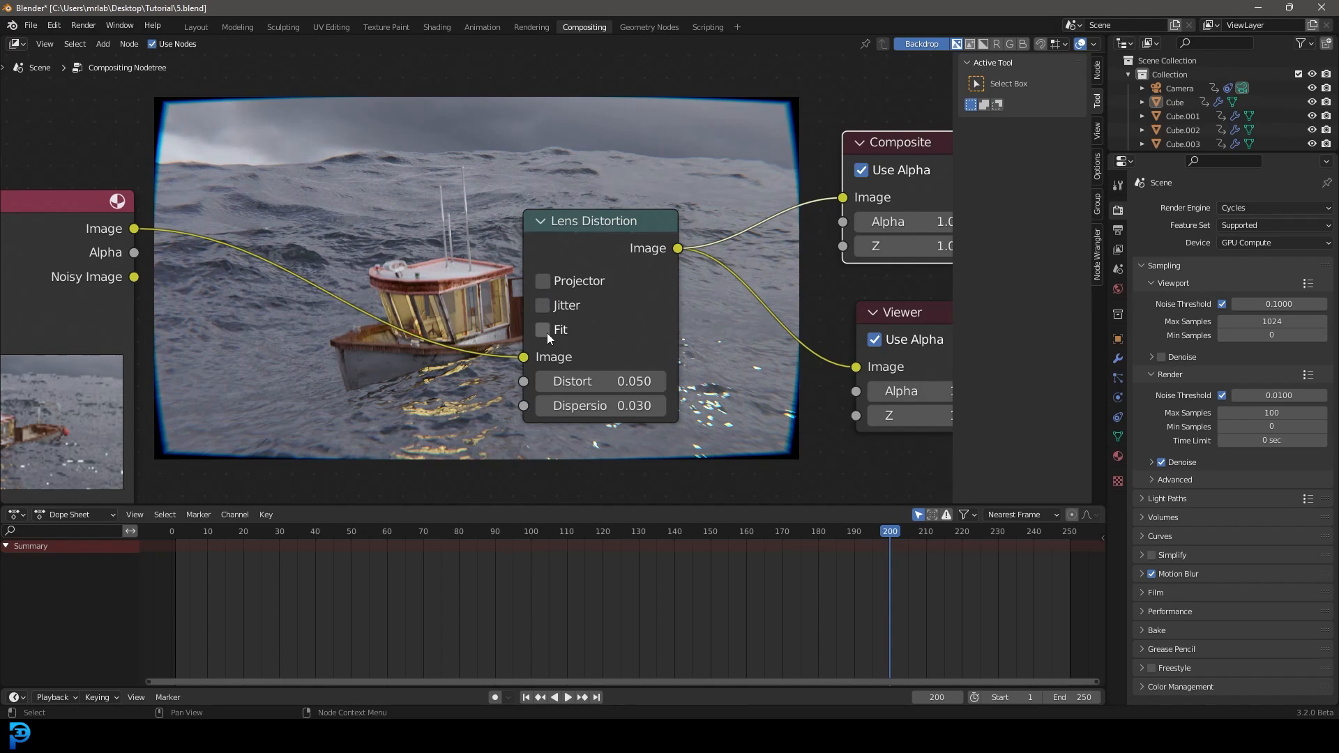
pyautogui.click(565, 328)
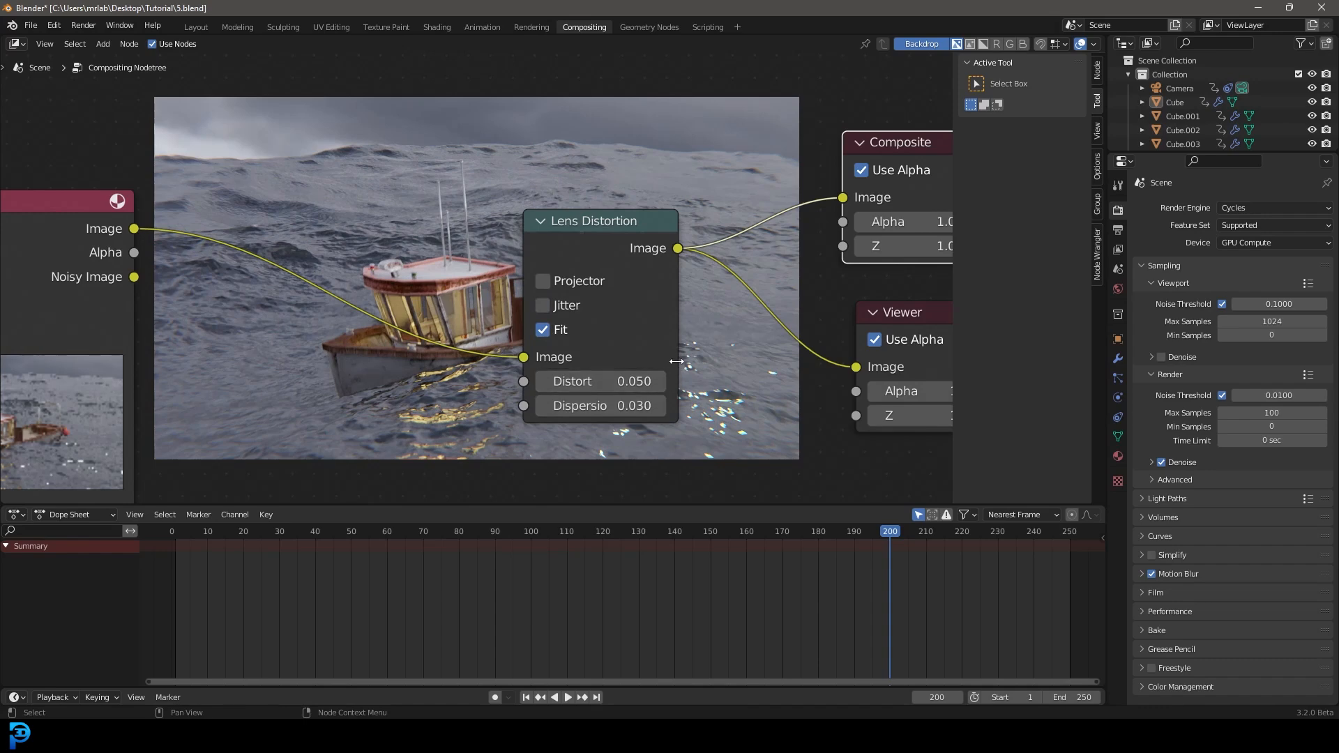
pyautogui.moveTo(676, 360); pyautogui.dragTo(744, 367)
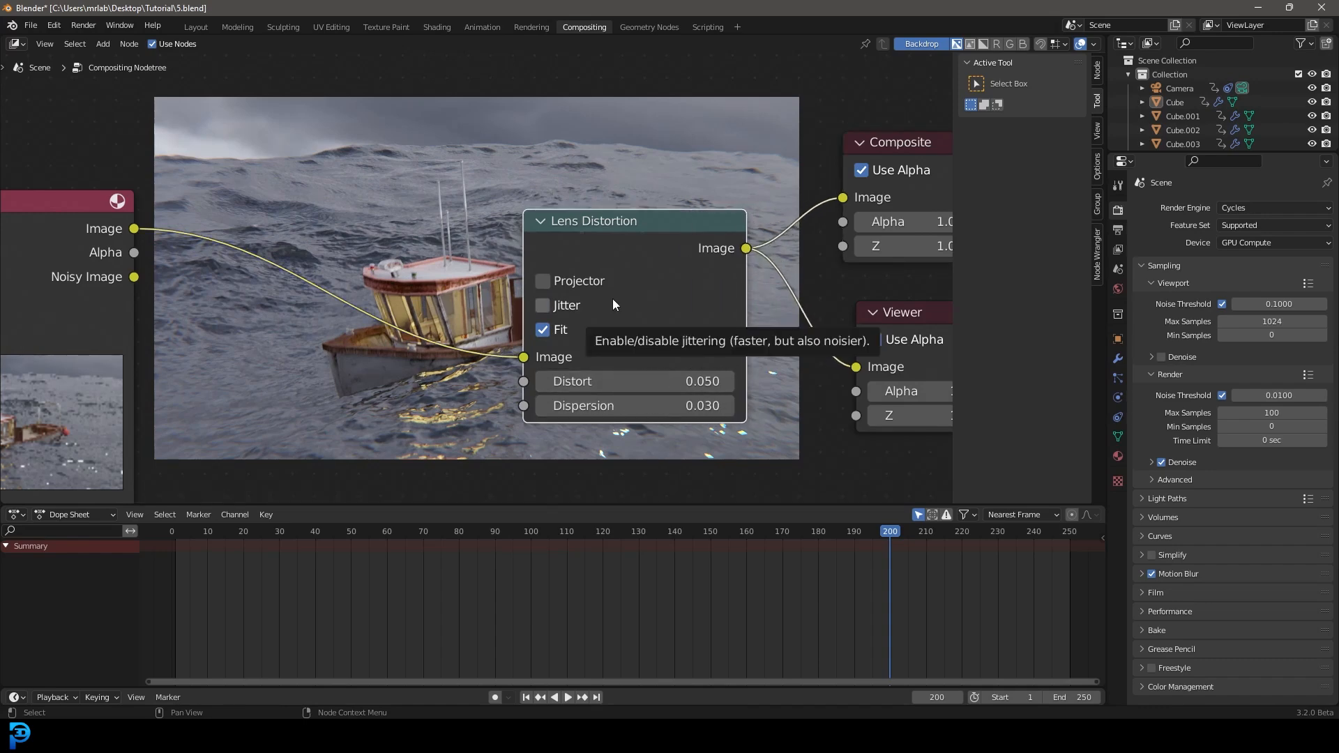
# Move the Lens Distortion node closer to the Render Layers node to free space before the Composite node.
pyautogui.moveTo(710, 267); pyautogui.dragTo(738, 326, button='middle')
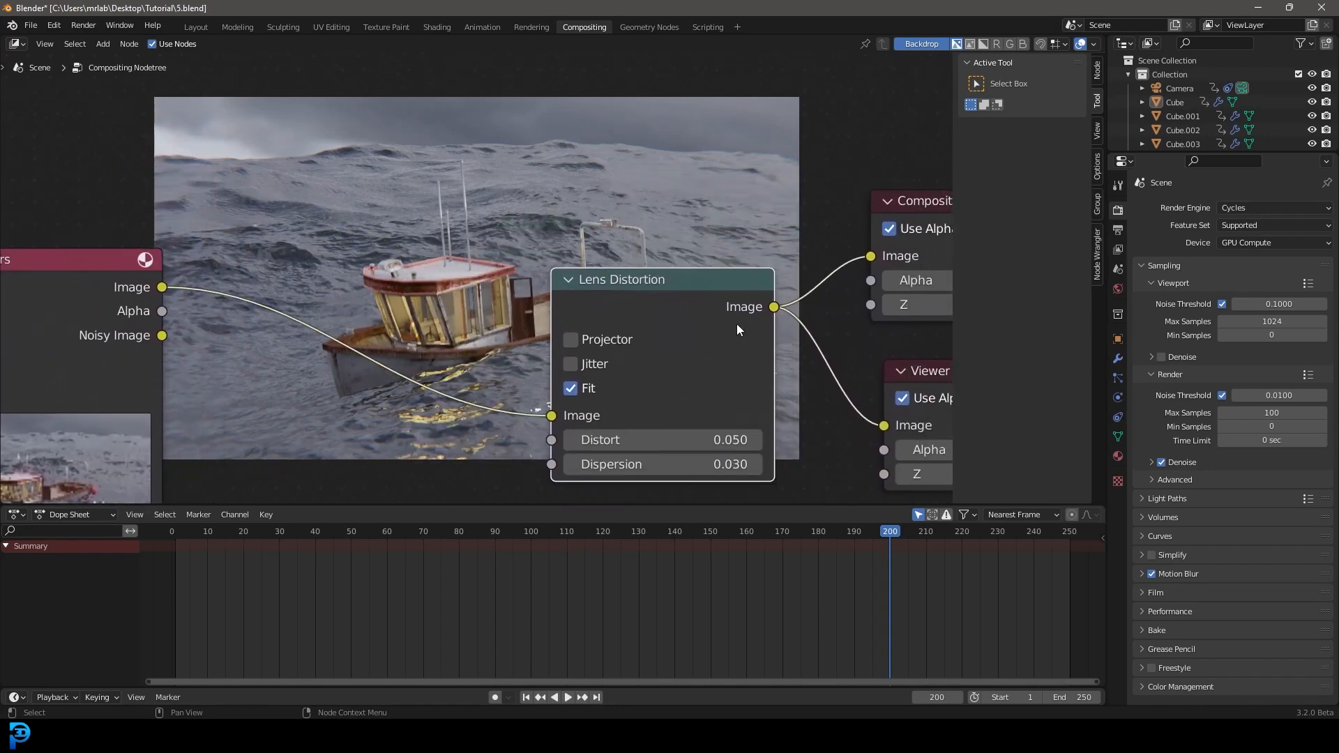
pyautogui.scroll(-5, 725, 335)
pyautogui.moveTo(543, 189); pyautogui.dragTo(615, 199, button='middle')
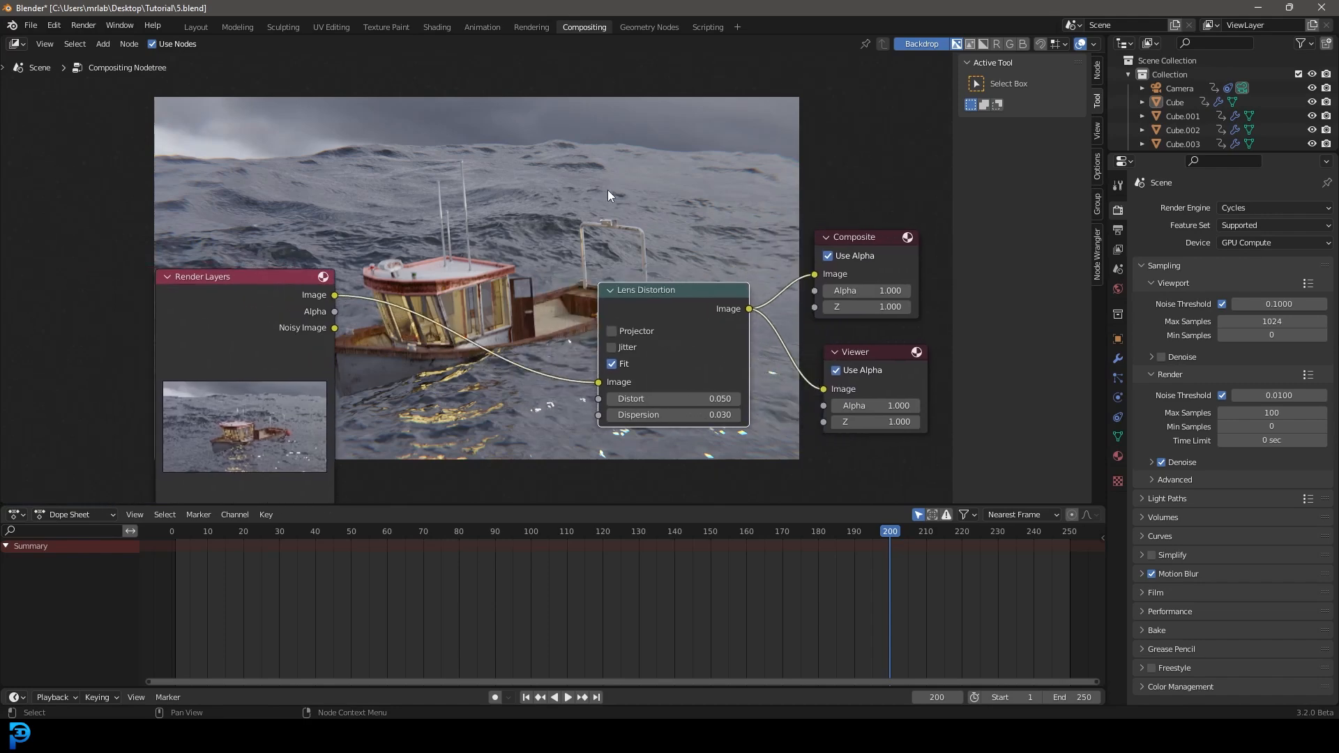
pyautogui.moveTo(671, 290); pyautogui.dragTo(512, 294)
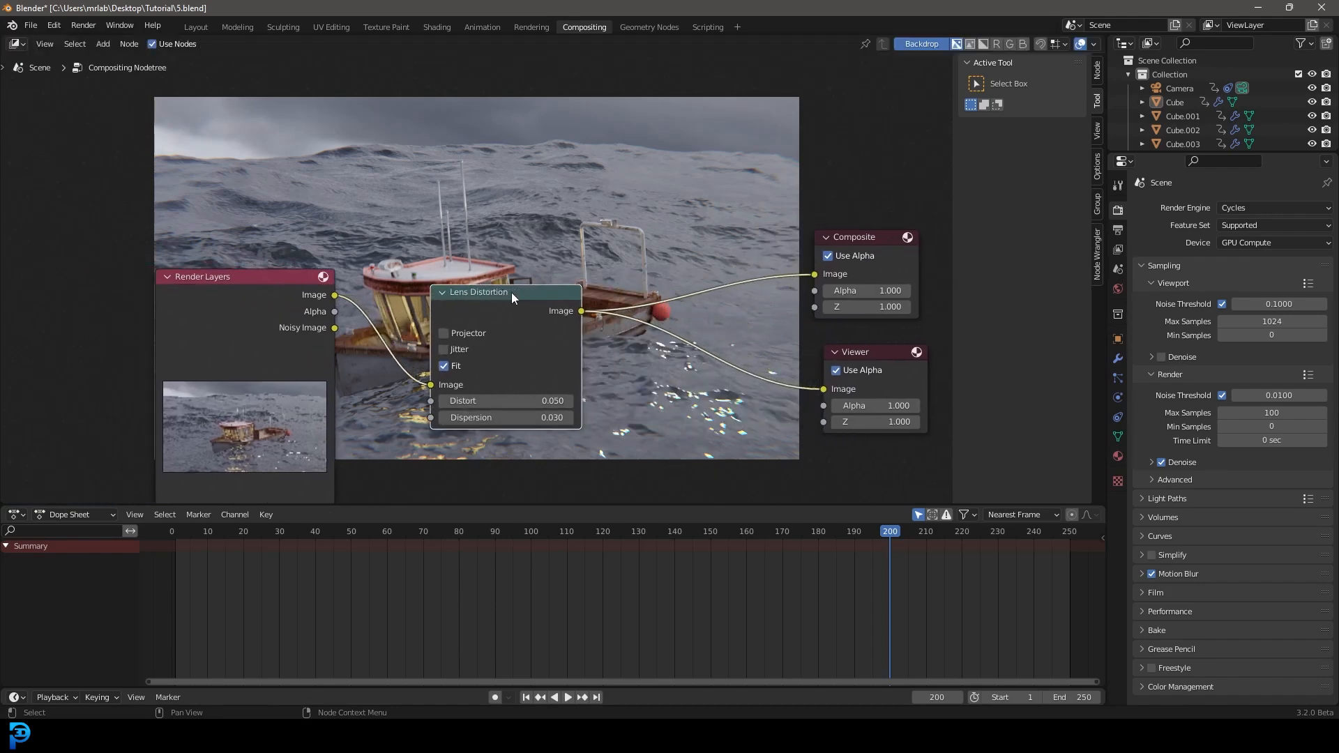
# Add an RGB Curves node on the link between the Lens Distortion node and the Composite node.
pyautogui.moveTo(748, 213); pyautogui.dragTo(622, 223, button='middle')
pyautogui.scroll(1, 621, 223)
pyautogui.hotkey('shift', 'a')
pyautogui.click(619, 217)
pyautogui.write('rgb')
pyautogui.press('Down')
pyautogui.press('Down')
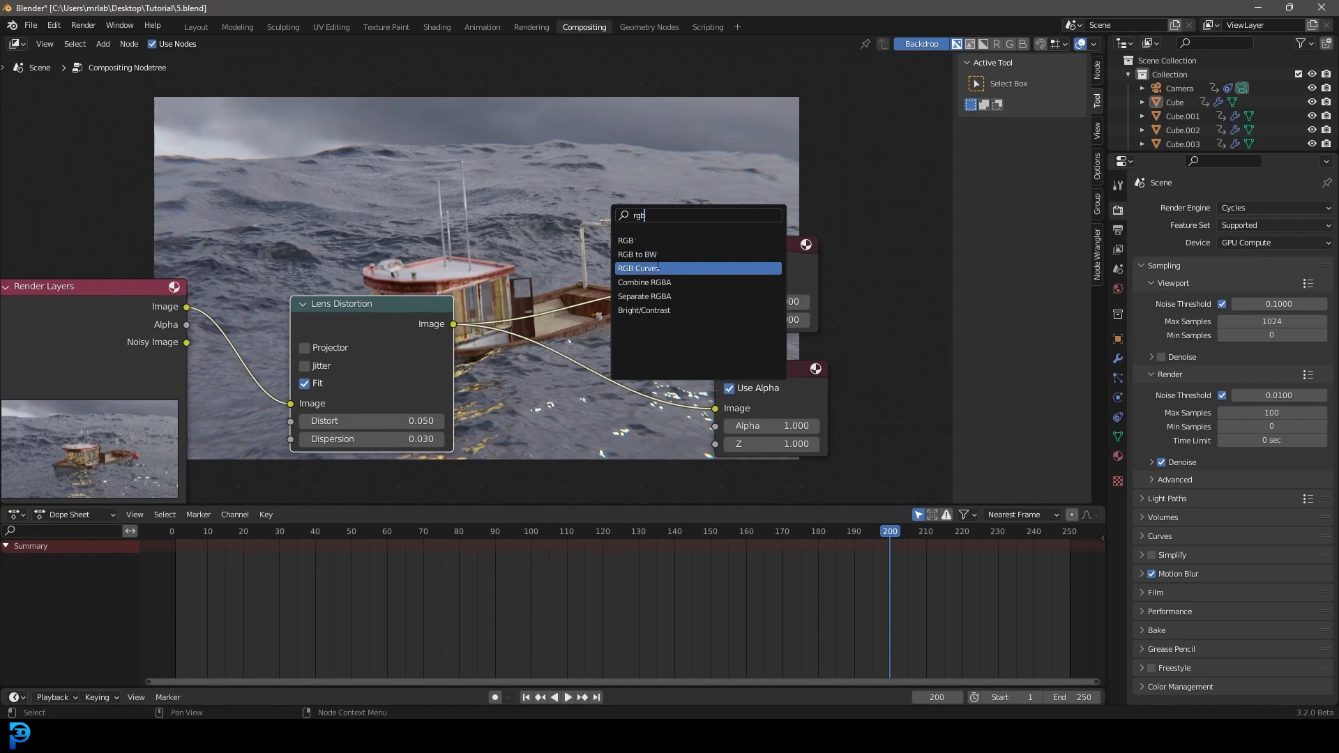
pyautogui.press('Return')
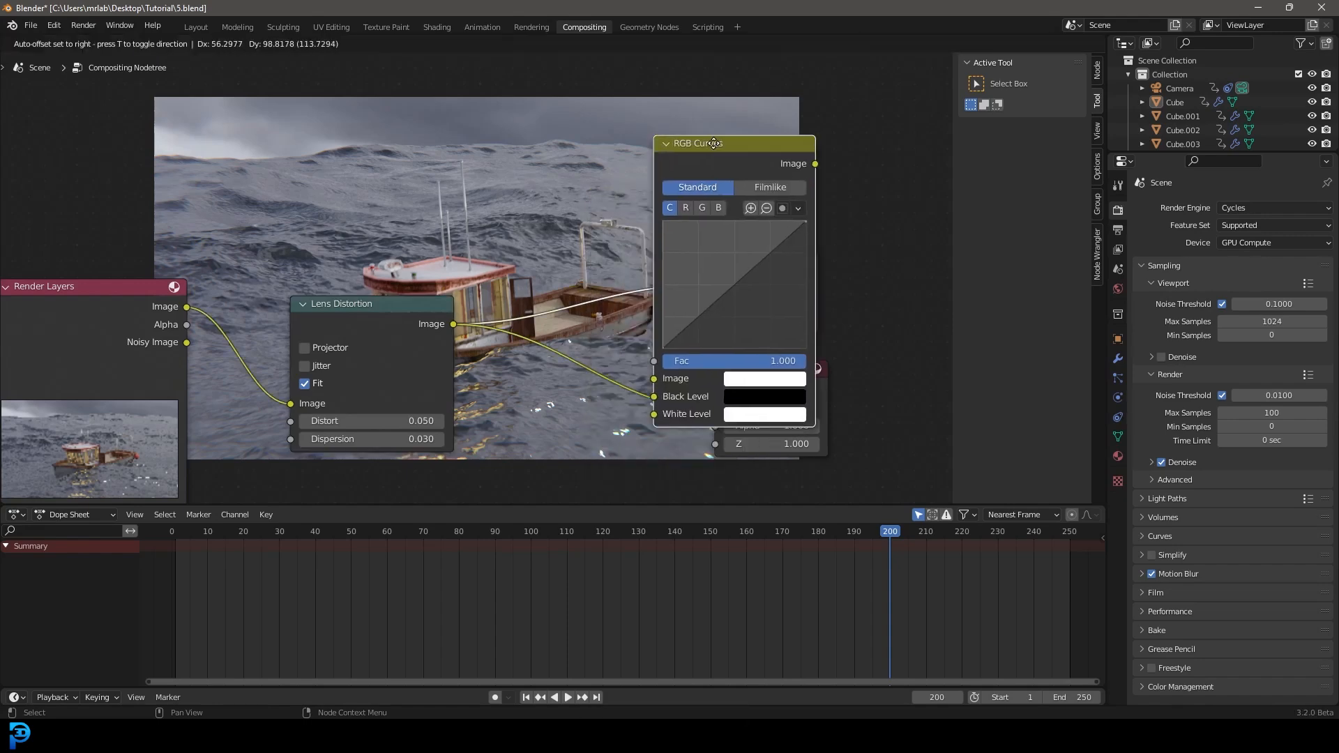
pyautogui.click(701, 243)
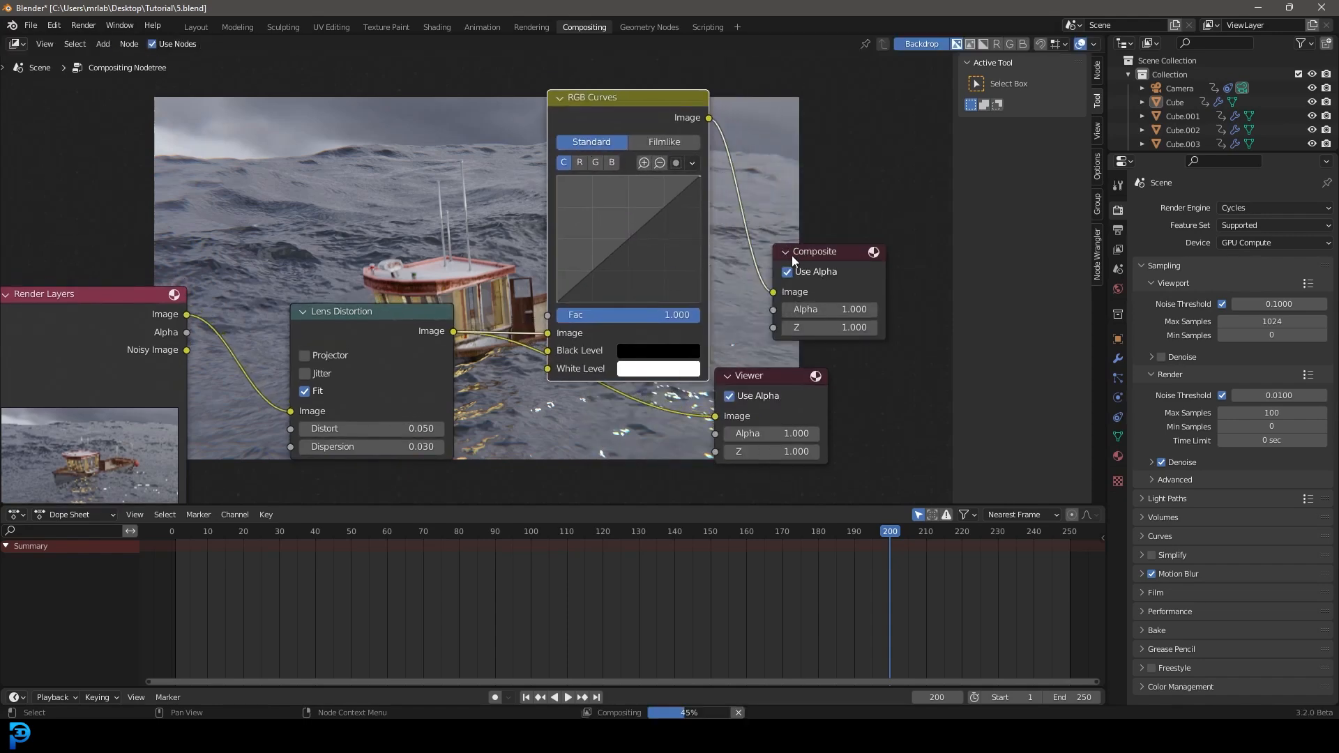
# Connect the RGB Curves image output to the Viewer node and tidy the positions of the neighbouring nodes.
pyautogui.scroll(-2, 714, 203)
pyautogui.moveTo(646, 161); pyautogui.dragTo(742, 359)
pyautogui.moveTo(403, 312); pyautogui.dragTo(398, 293)
pyautogui.moveTo(568, 155); pyautogui.dragTo(560, 209)
# Shape the combined RGB curve into a contrast S-curve with points at about 0.2, 0.1 and 0.7, 0.8.
pyautogui.scroll(3, 590, 197)
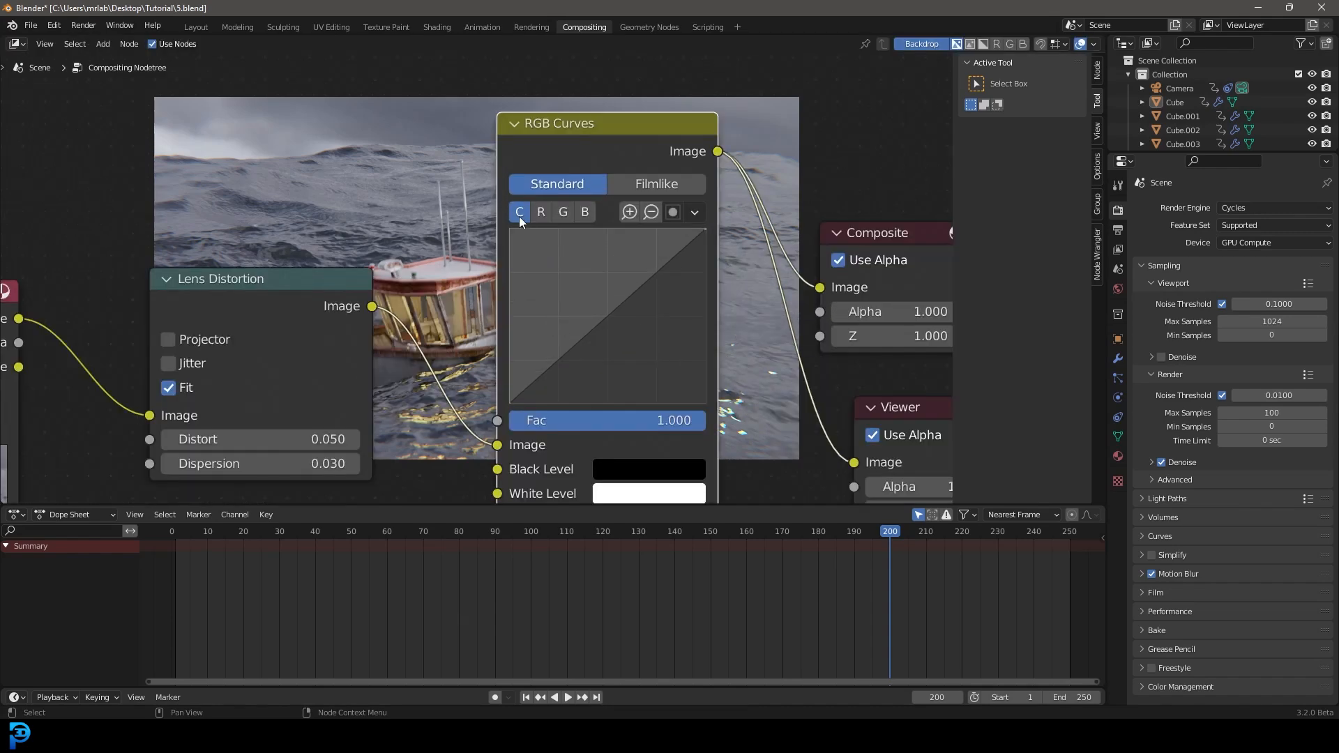
pyautogui.click(658, 269)
pyautogui.moveTo(656, 269); pyautogui.dragTo(658, 268)
pyautogui.moveTo(558, 360); pyautogui.dragTo(561, 371)
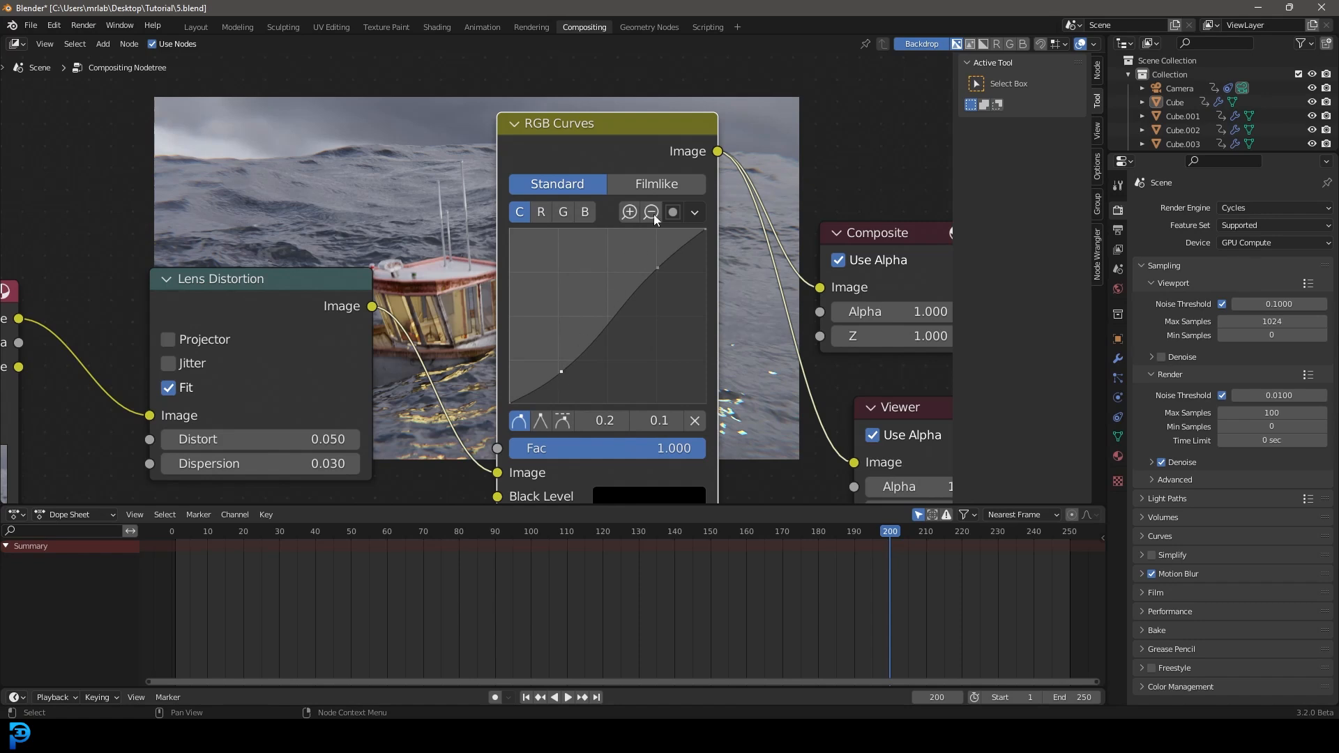
pyautogui.moveTo(659, 265); pyautogui.dragTo(654, 263)
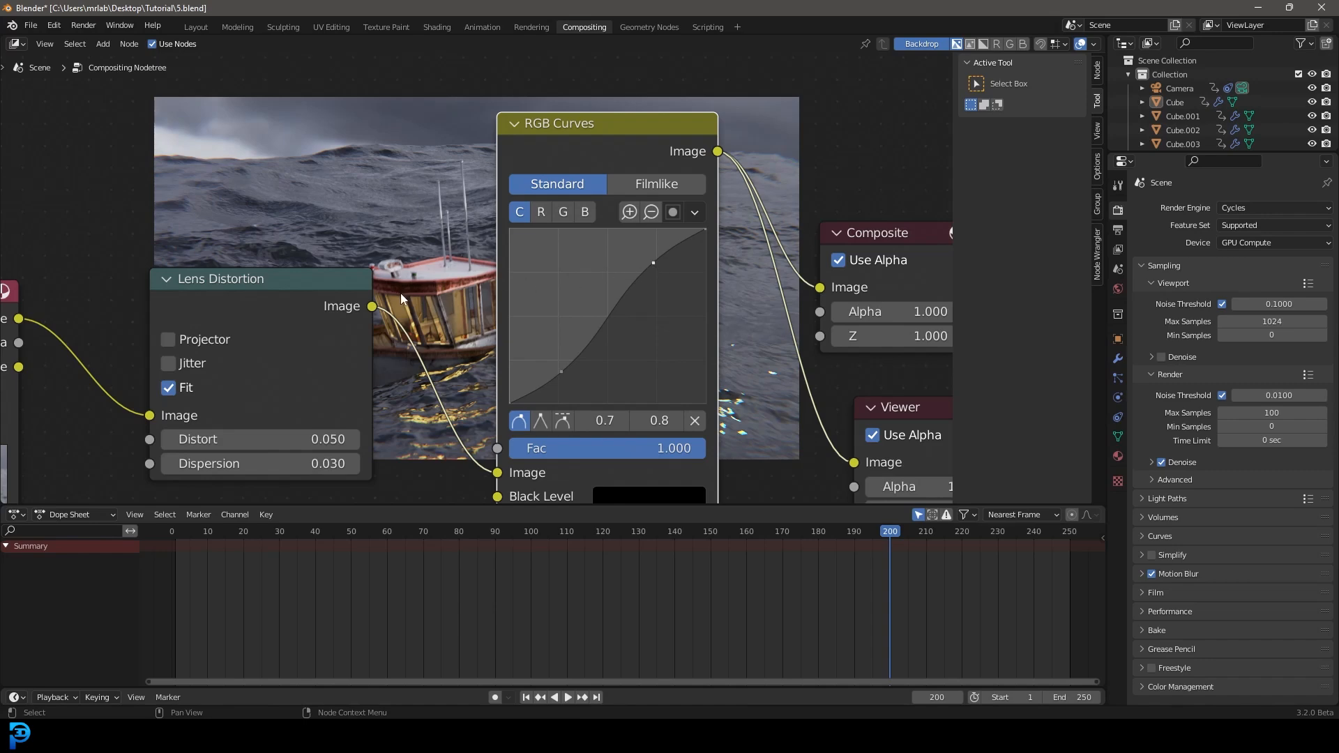
# Lower the blue channel's curve slightly with a midpoint at about 0.5, 0.4 in the RGB Curves node.
pyautogui.scroll(-2, 420, 303)
pyautogui.moveTo(420, 303); pyautogui.dragTo(543, 293, button='middle')
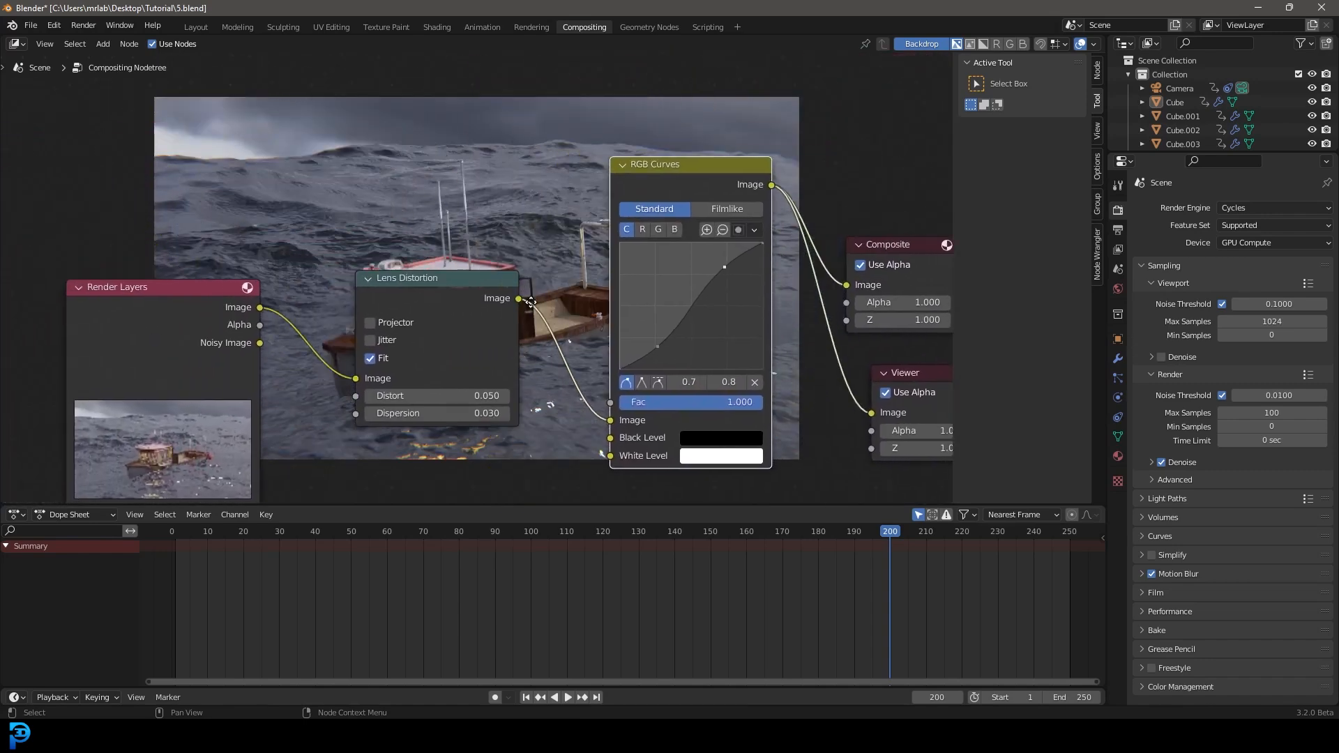
pyautogui.scroll(-9, 450, 252)
pyautogui.moveTo(432, 236); pyautogui.dragTo(459, 204, button='middle')
pyautogui.scroll(5, 572, 191)
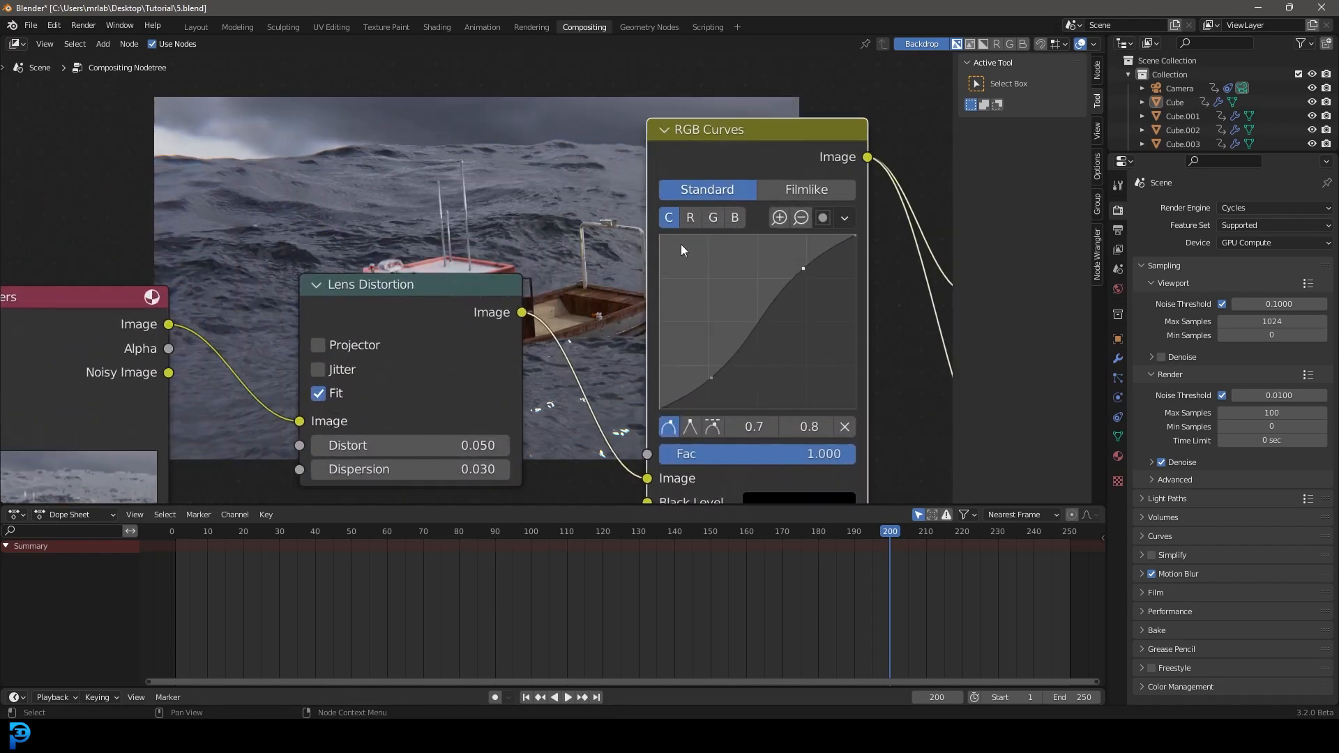
pyautogui.click(736, 218)
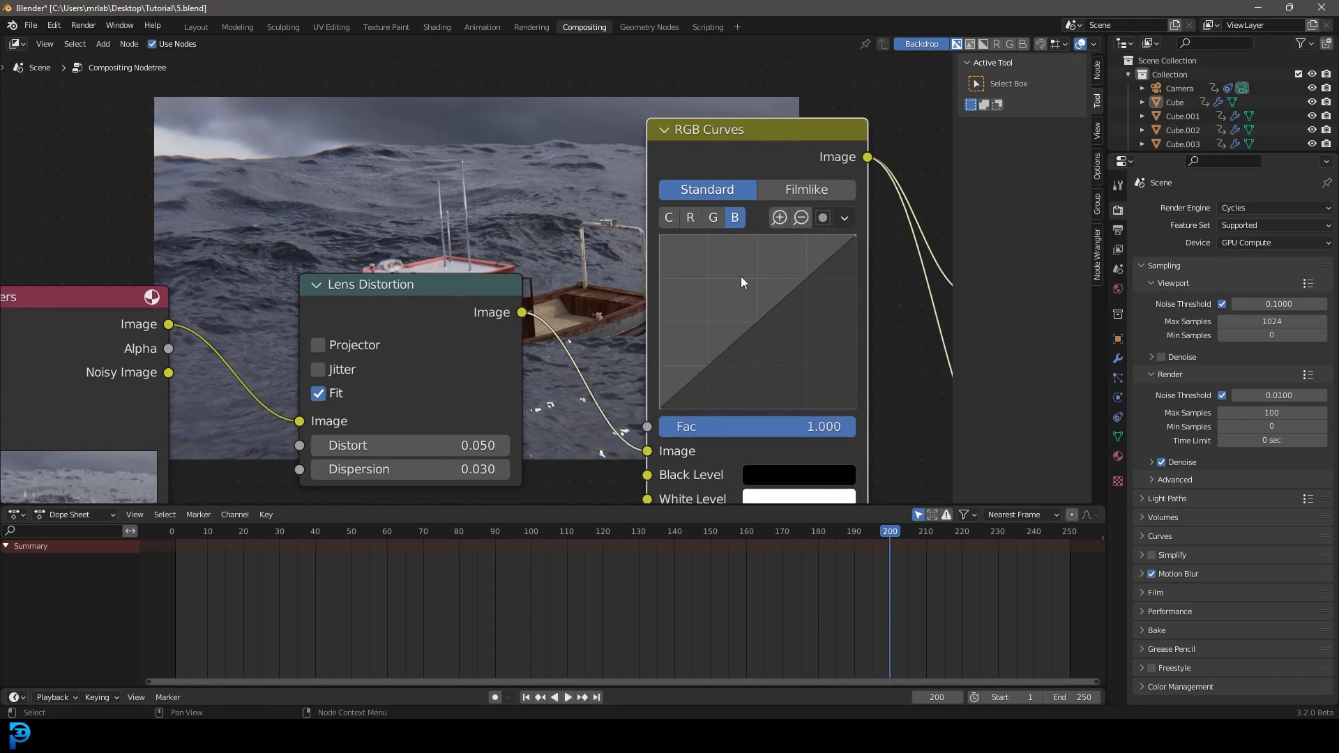
pyautogui.click(767, 326)
pyautogui.moveTo(759, 322); pyautogui.dragTo(759, 327)
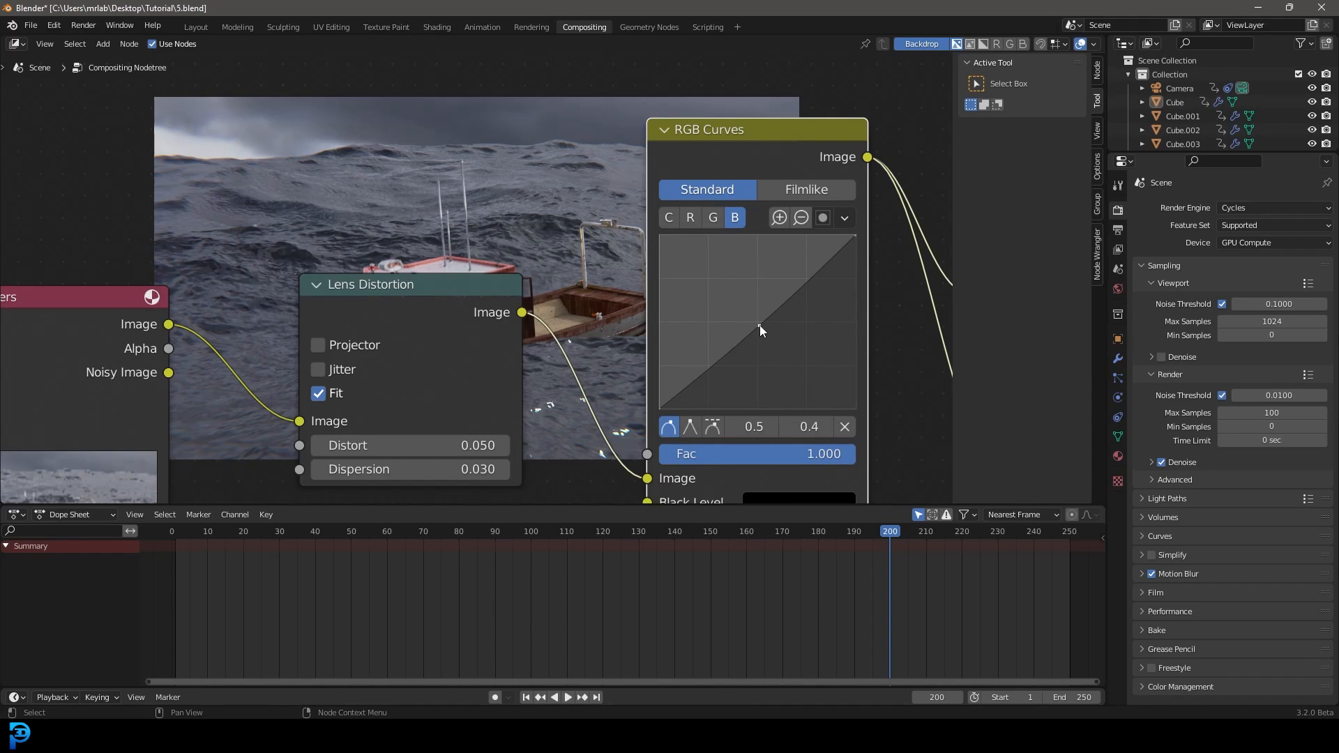
# Raise the red channel's curve very slightly with a midpoint at about 0.4, 0.4 and inspect the graded image.
pyautogui.moveTo(513, 255); pyautogui.dragTo(608, 293, button='middle')
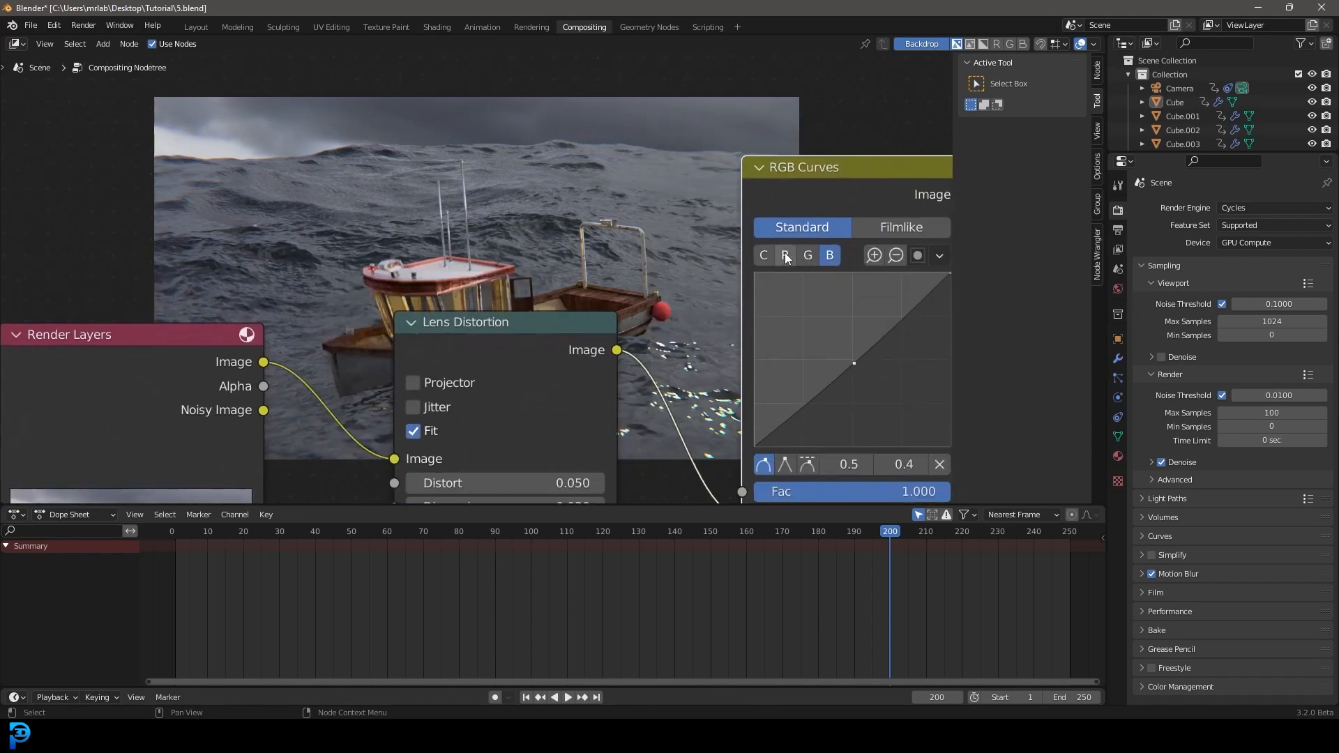
pyautogui.click(786, 256)
pyautogui.click(849, 364)
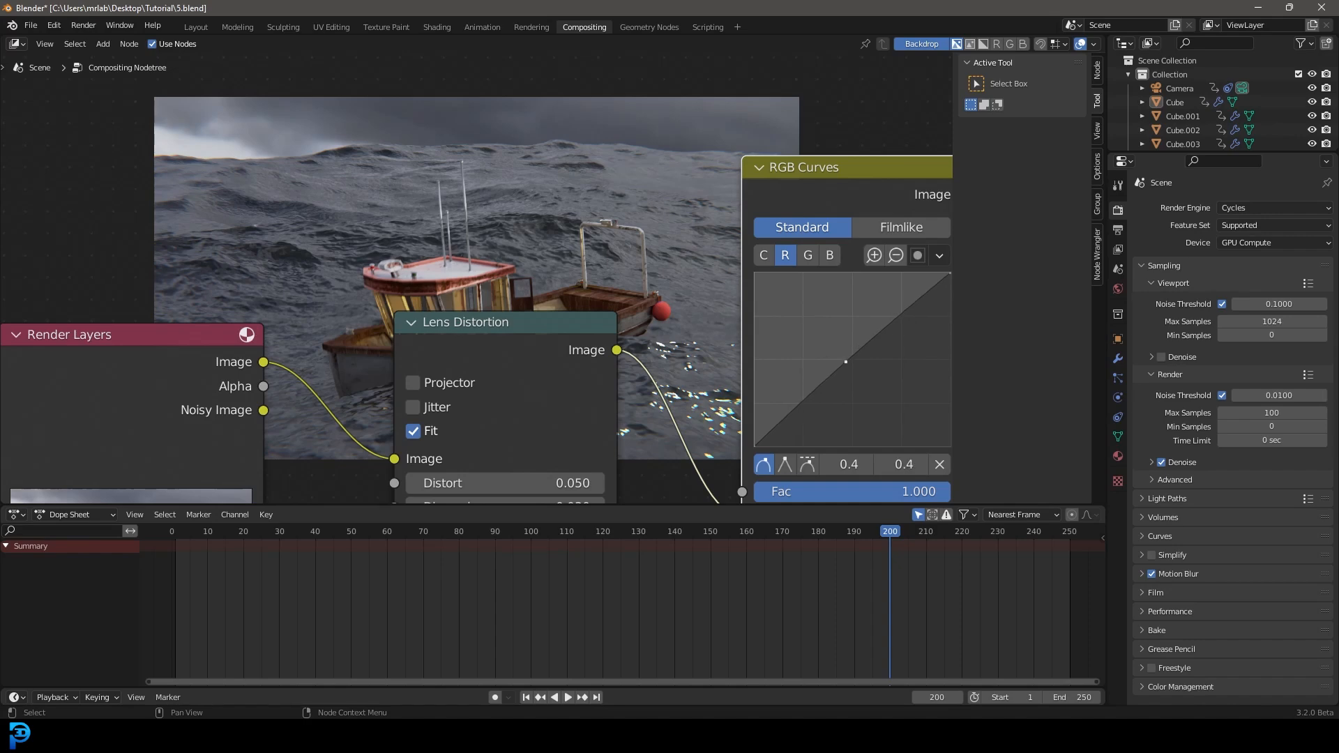
pyautogui.scroll(-2, 561, 249)
pyautogui.scroll(-1, 472, 234)
pyautogui.moveTo(508, 254); pyautogui.dragTo(550, 315, button='middle')
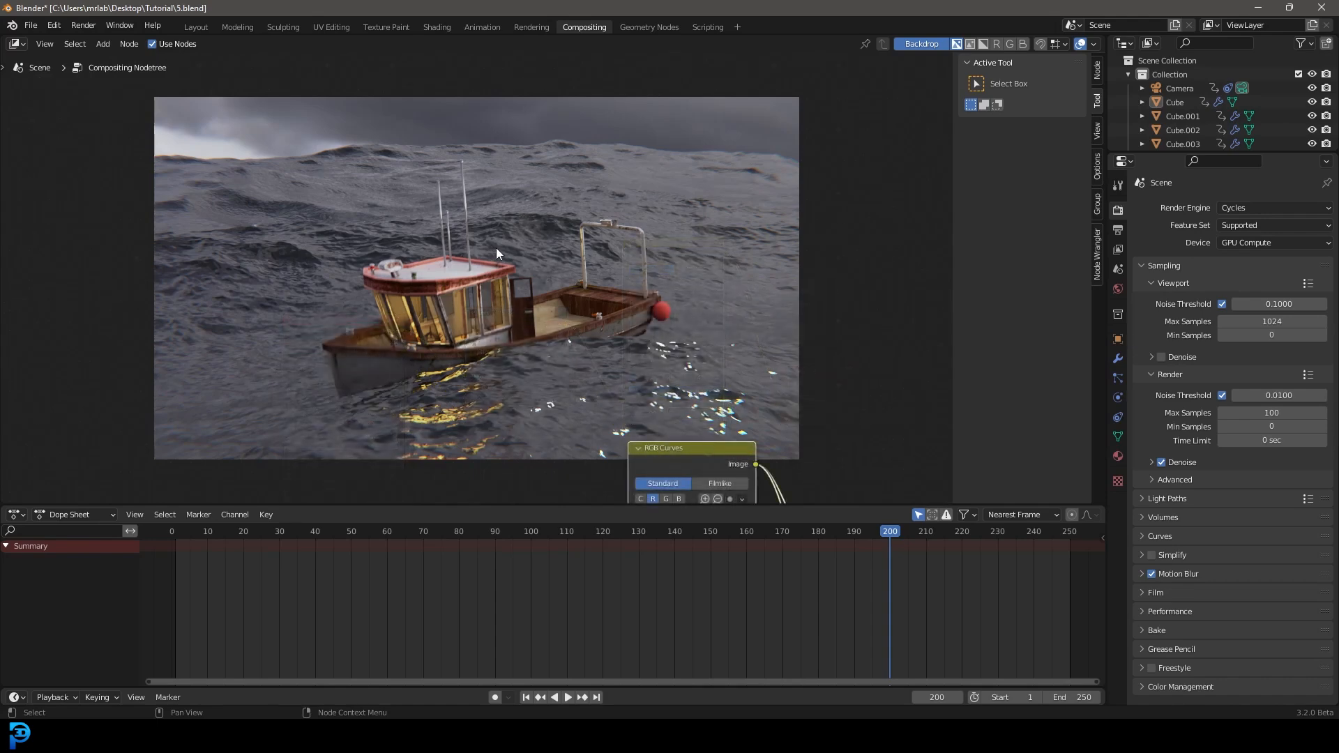
# Return to the Layout workspace and set the render output path to the Desktop folder.
pyautogui.click(196, 26)
pyautogui.scroll(3, 644, 292)
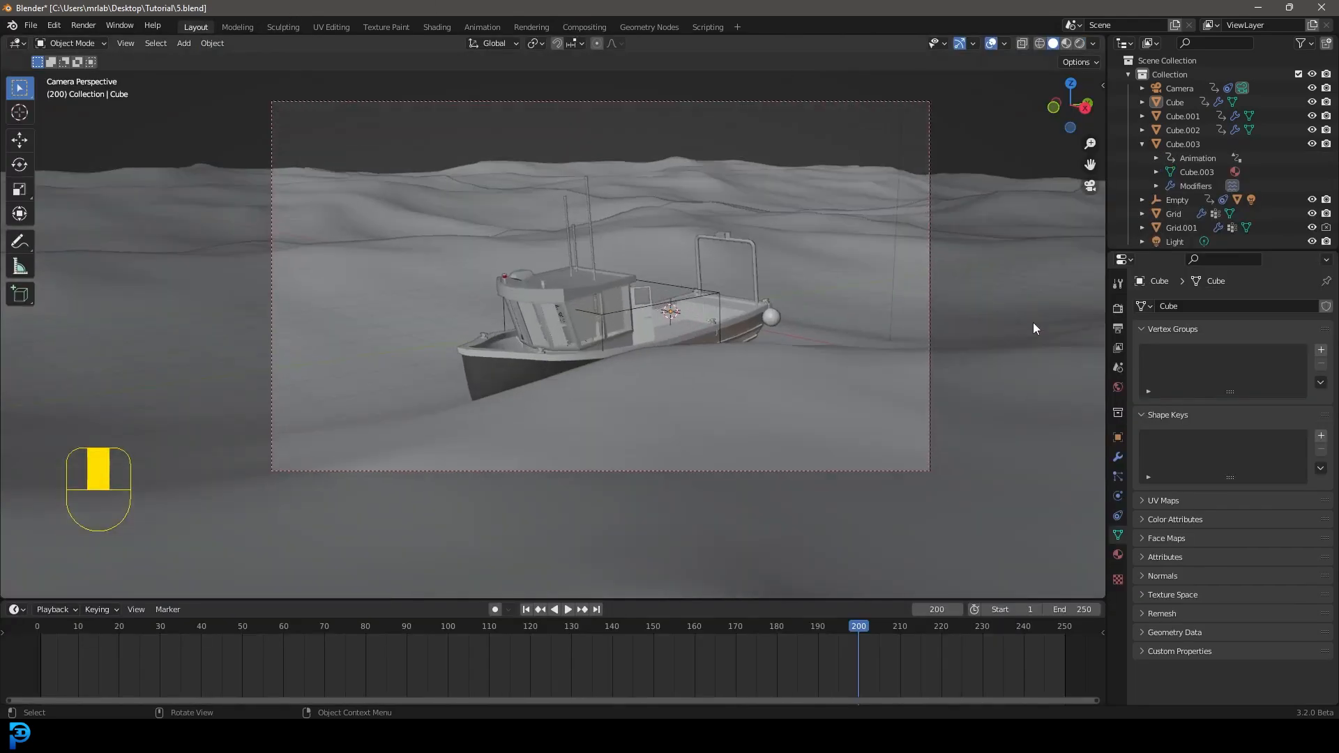
pyautogui.click(1119, 328)
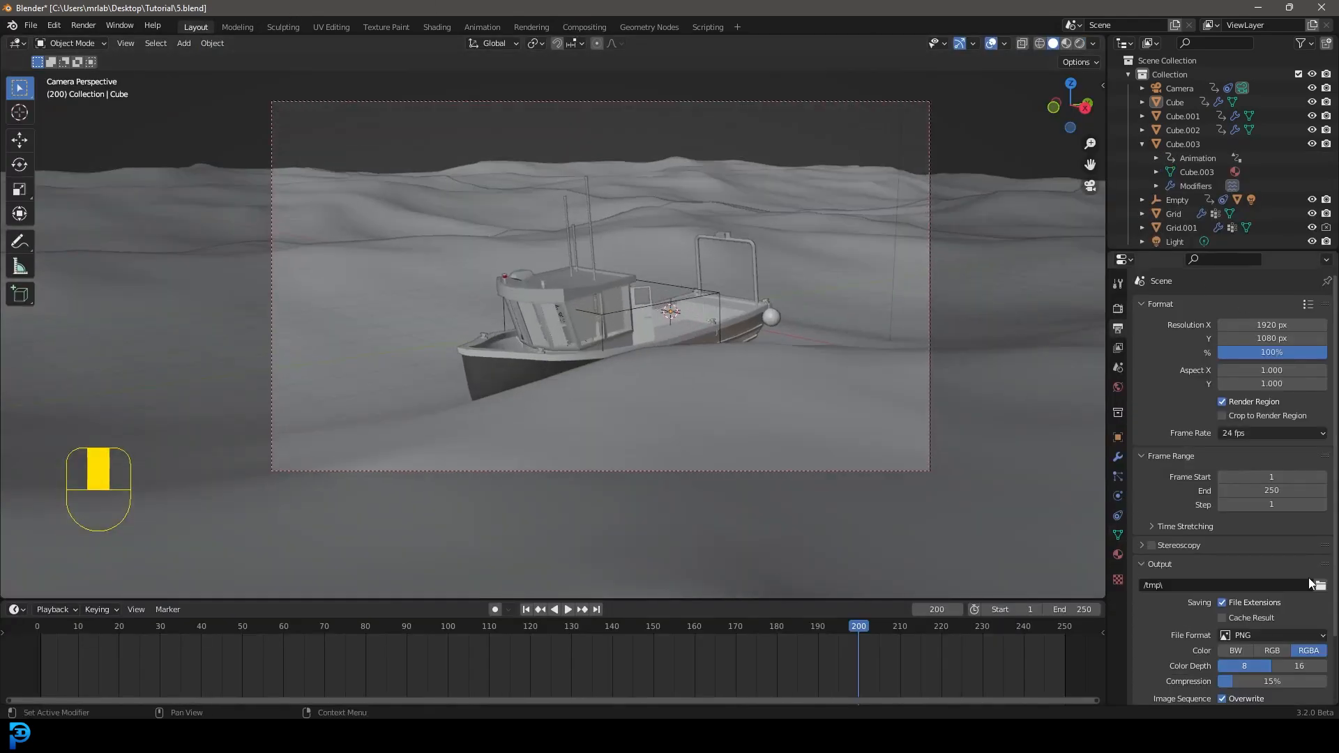
pyautogui.click(1313, 584)
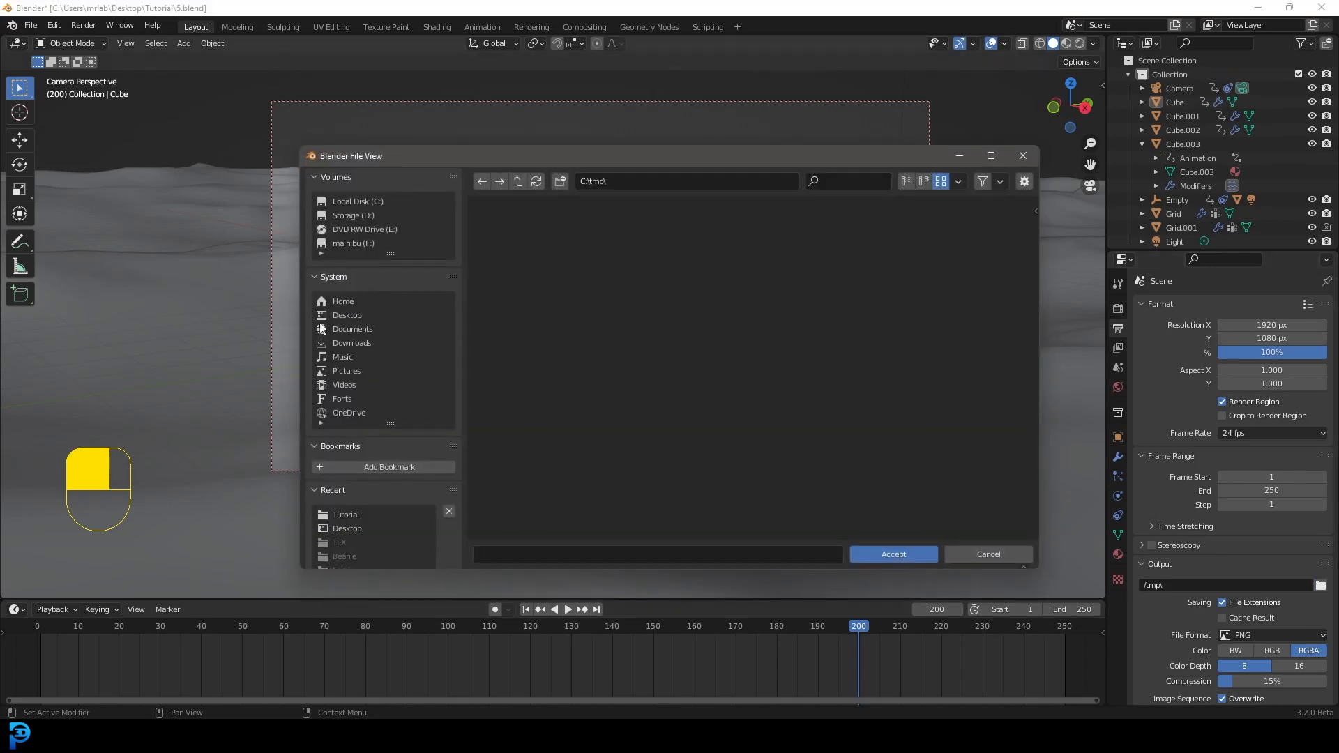
pyautogui.click(345, 315)
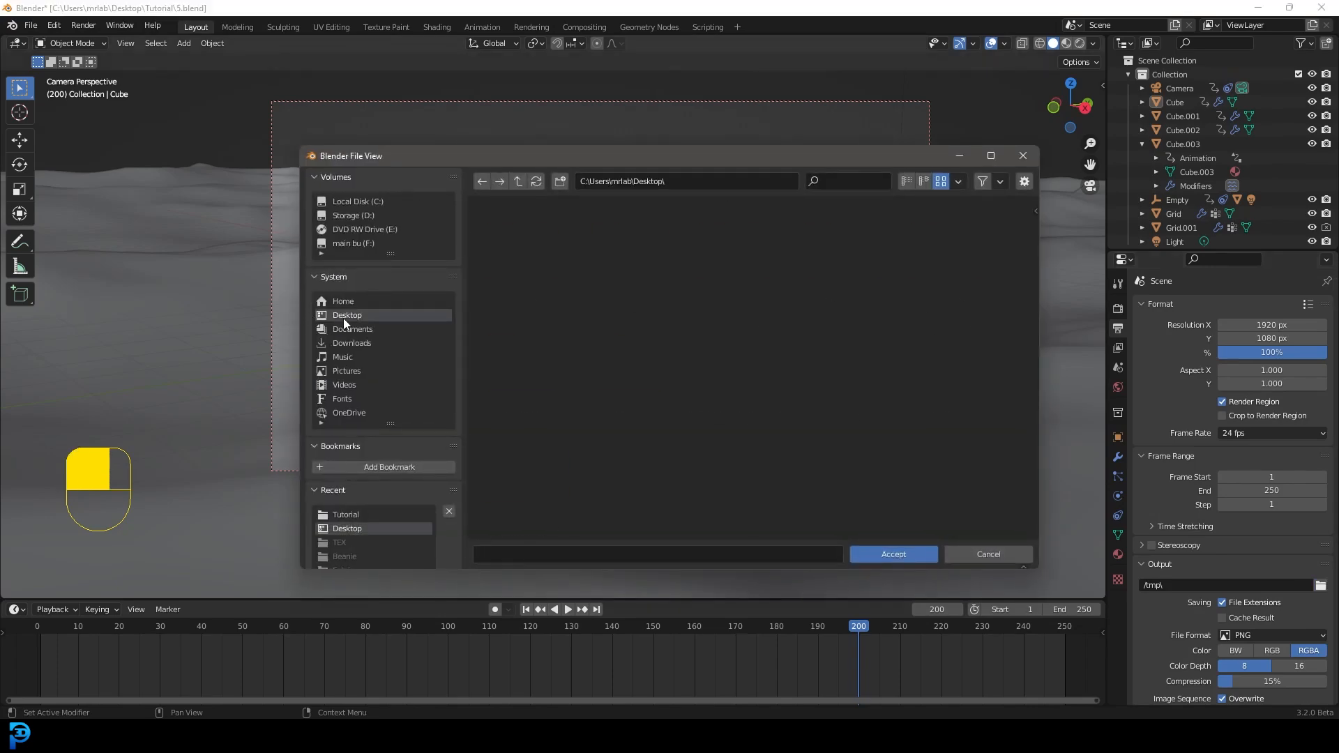
pyautogui.click(898, 554)
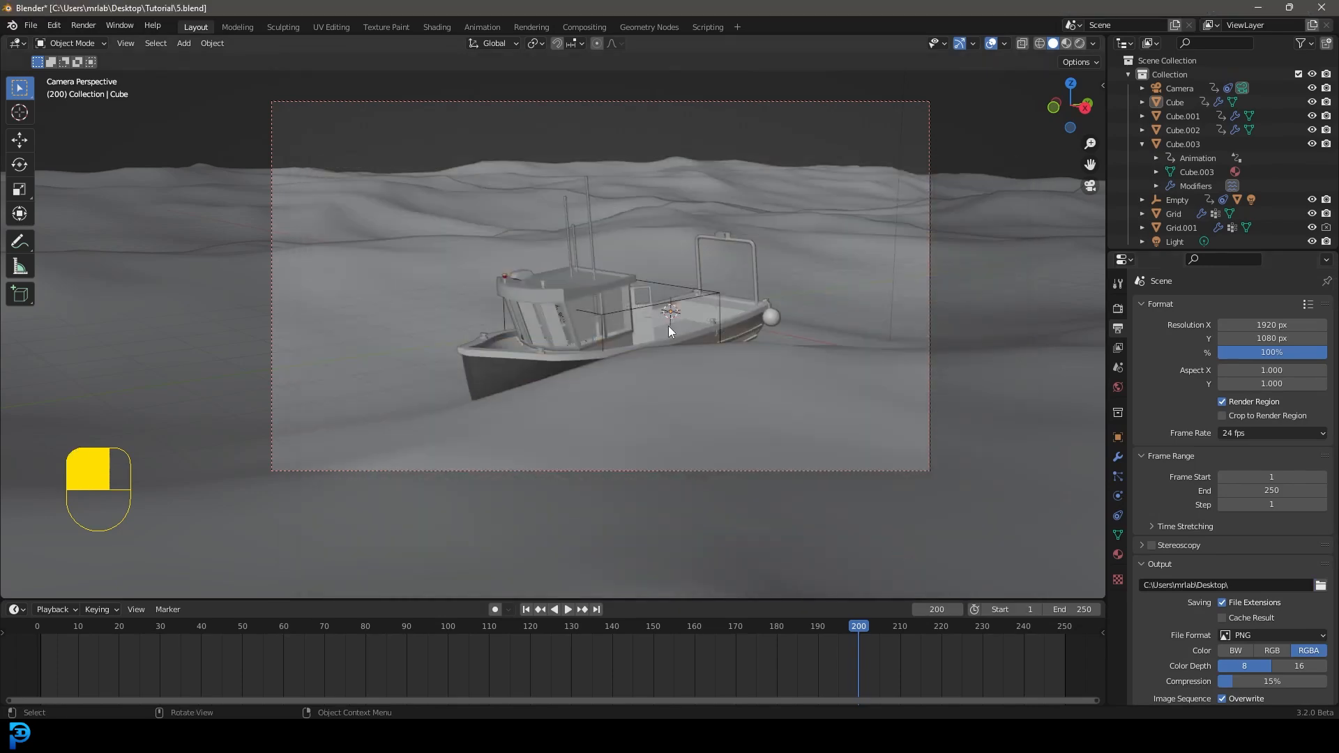
# Set the render output file format to FFmpeg Video and its encoding container to MPEG-4.
pyautogui.scroll(-3, 1293, 569)
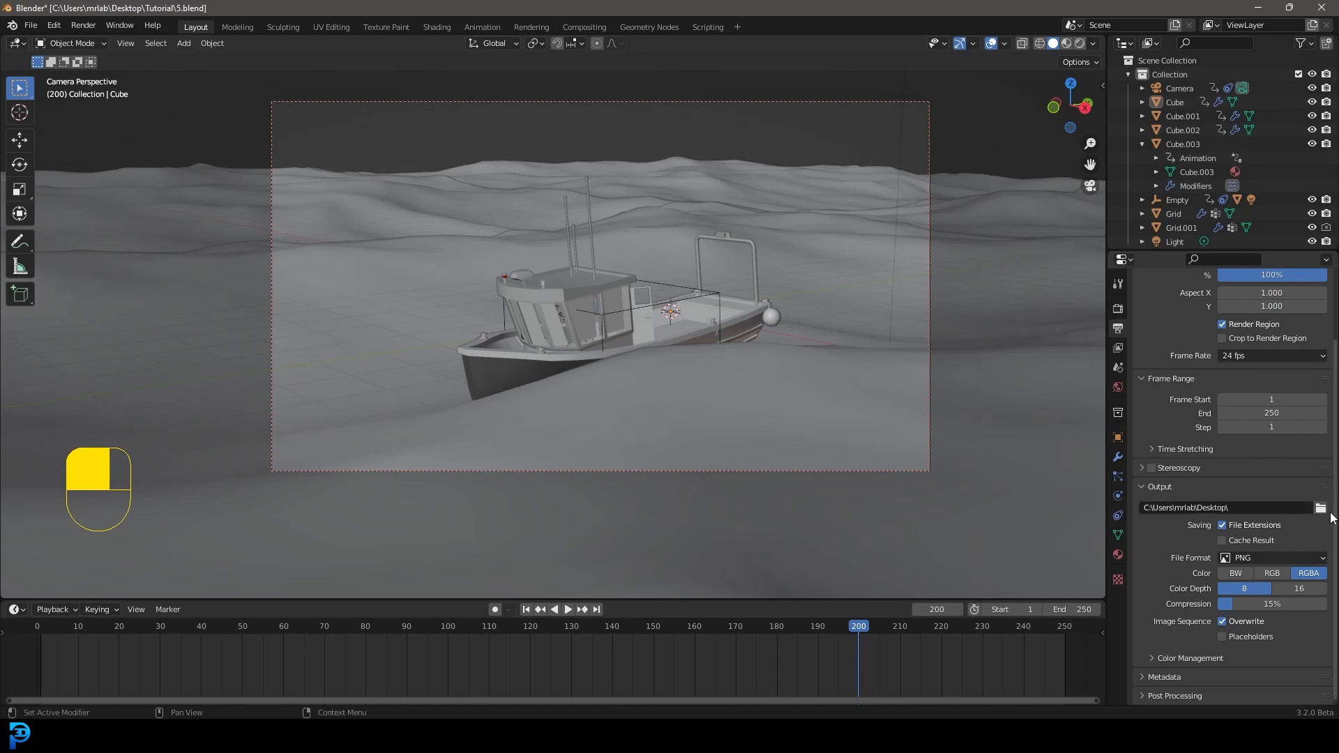
pyautogui.click(1250, 557)
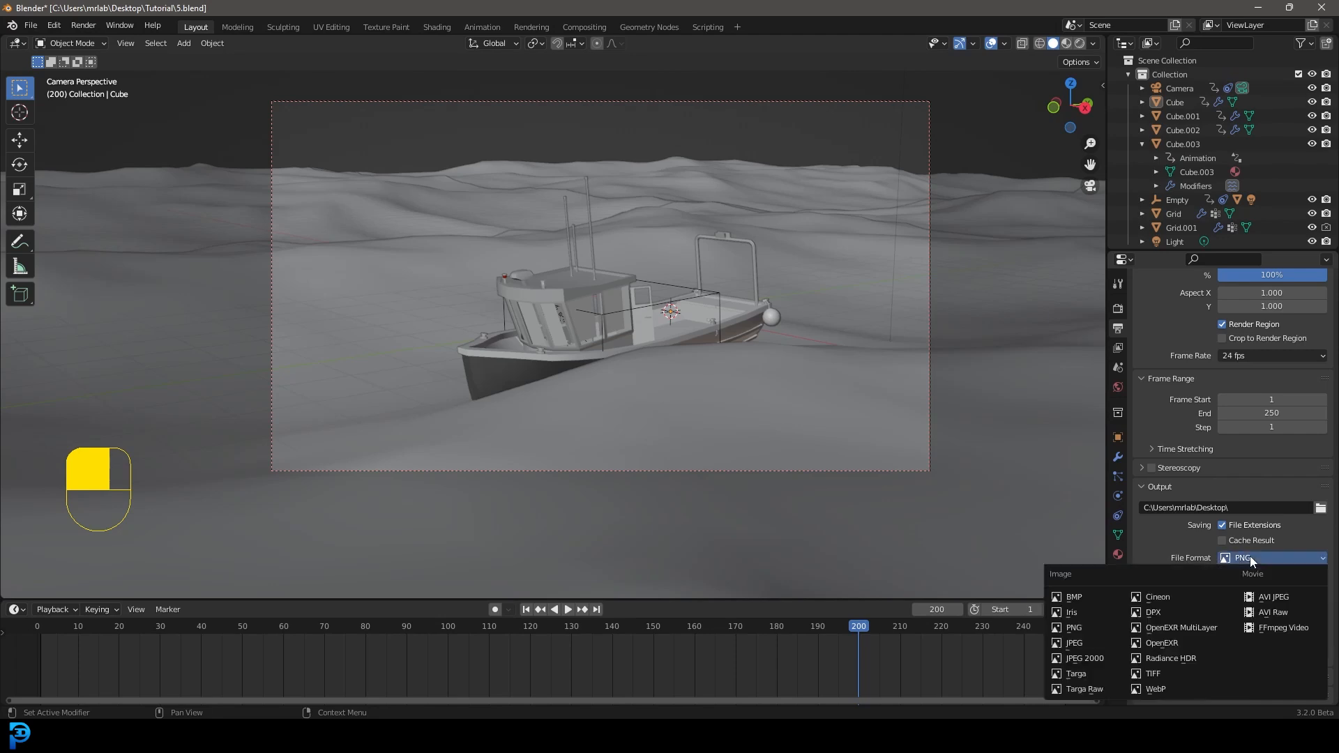
pyautogui.click(1283, 630)
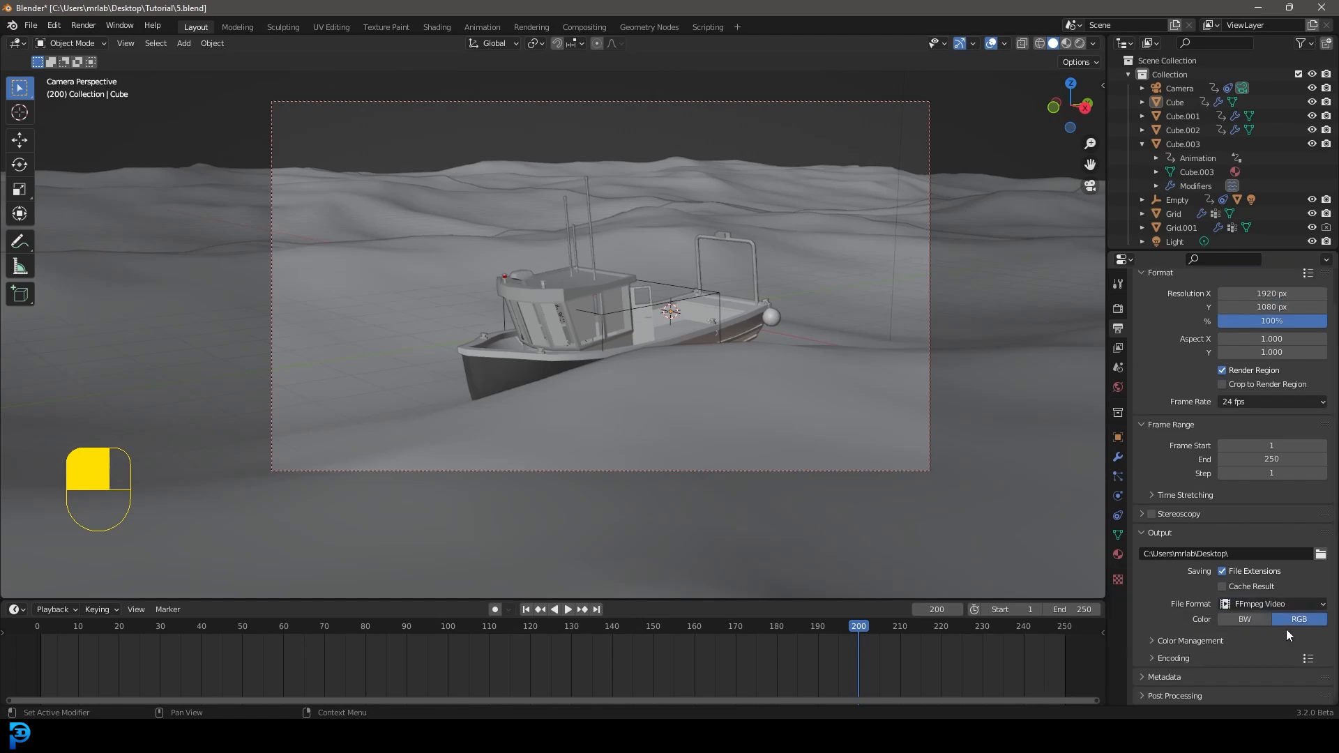
pyautogui.scroll(-3, 1179, 642)
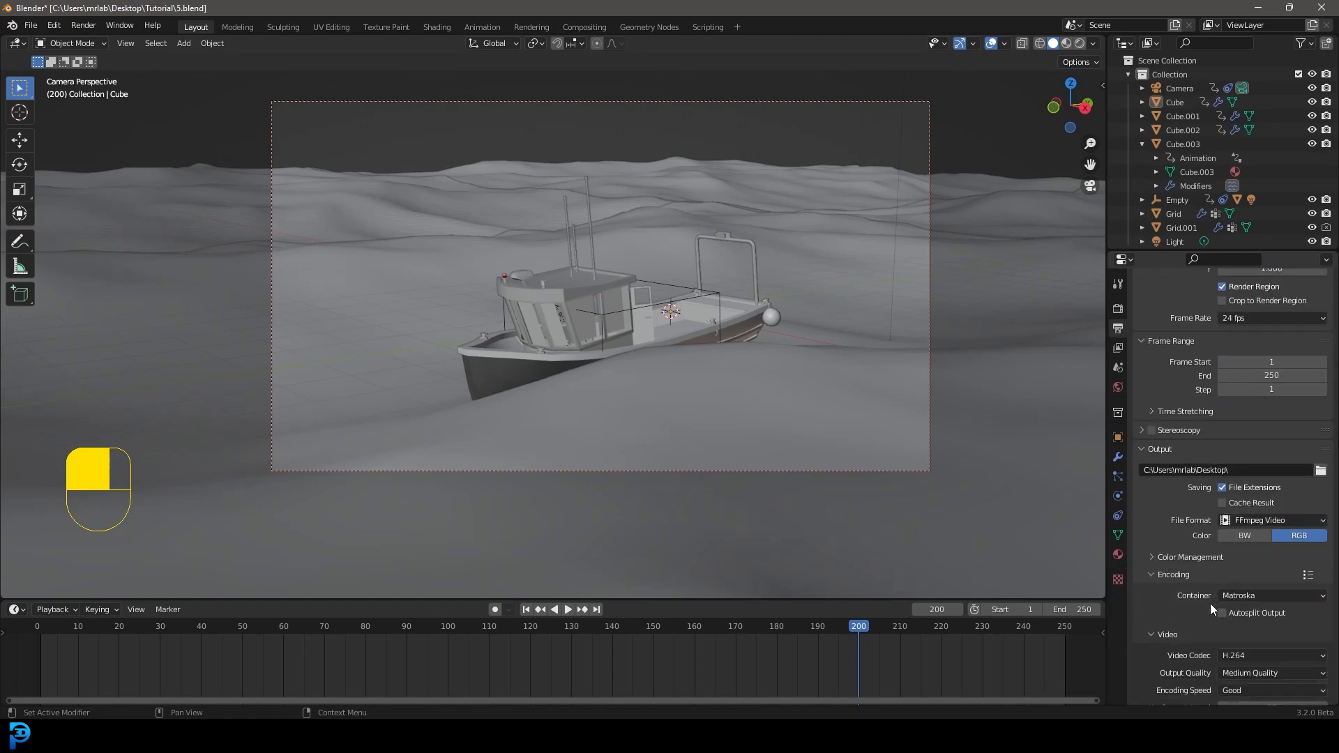
pyautogui.click(1245, 595)
pyautogui.click(1255, 549)
pyautogui.click(83, 26)
pyautogui.scroll(2, 958, 429)
pyautogui.click(829, 351)
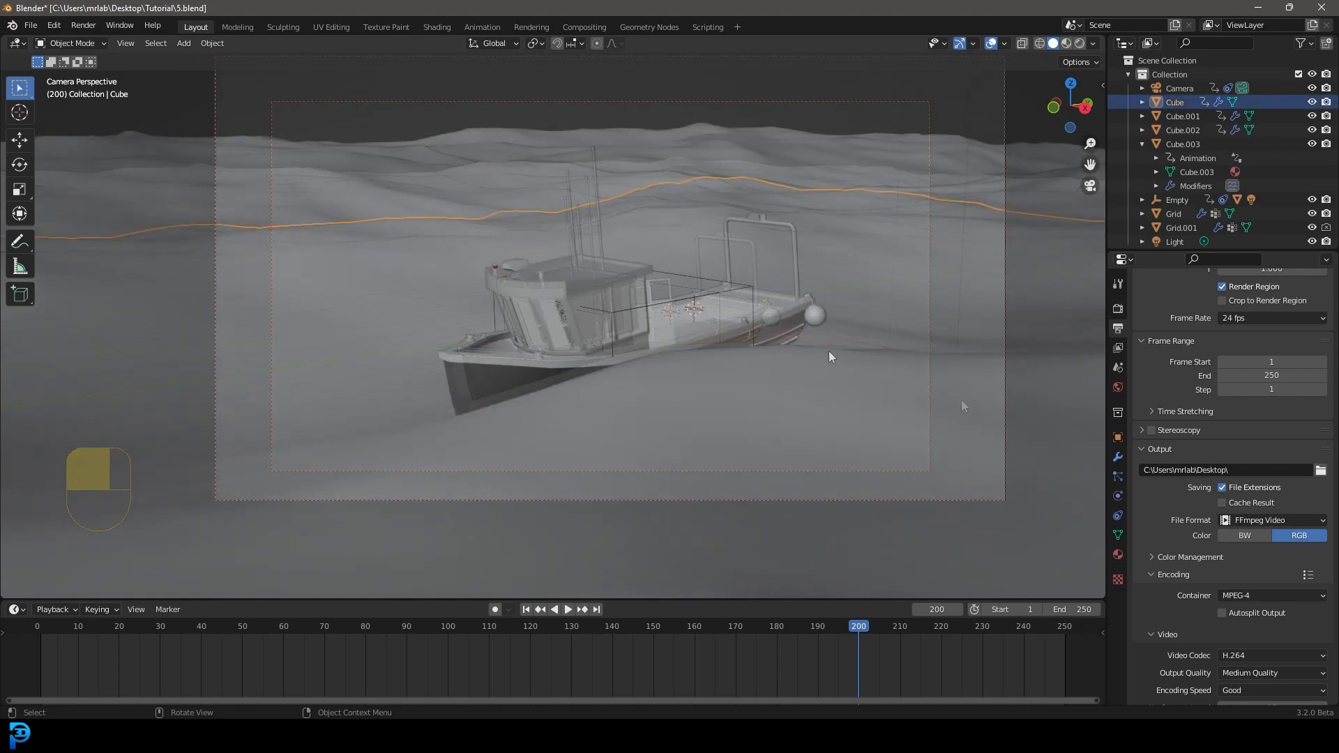